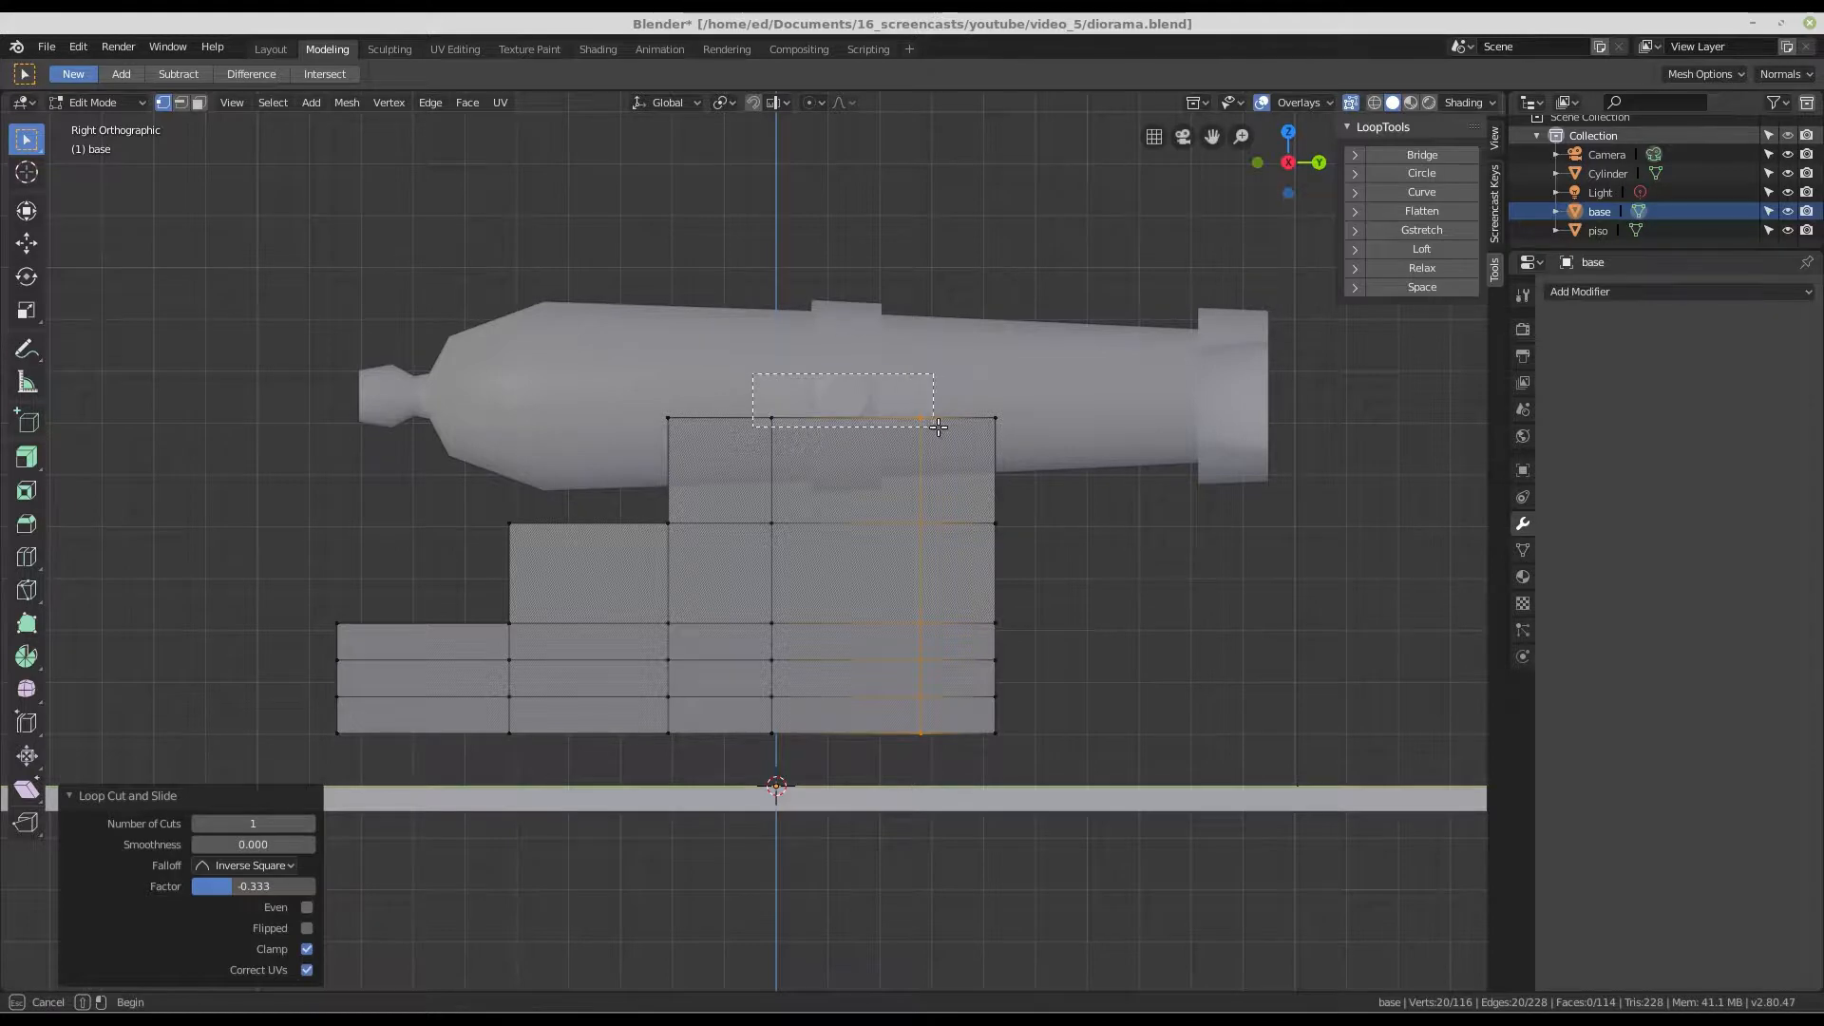
- Extrude the selected top faces of the base's two side walls upward by about 0.161 m
scroll(926, 424, down, 3)
middle_drag(809, 499, 988, 471)
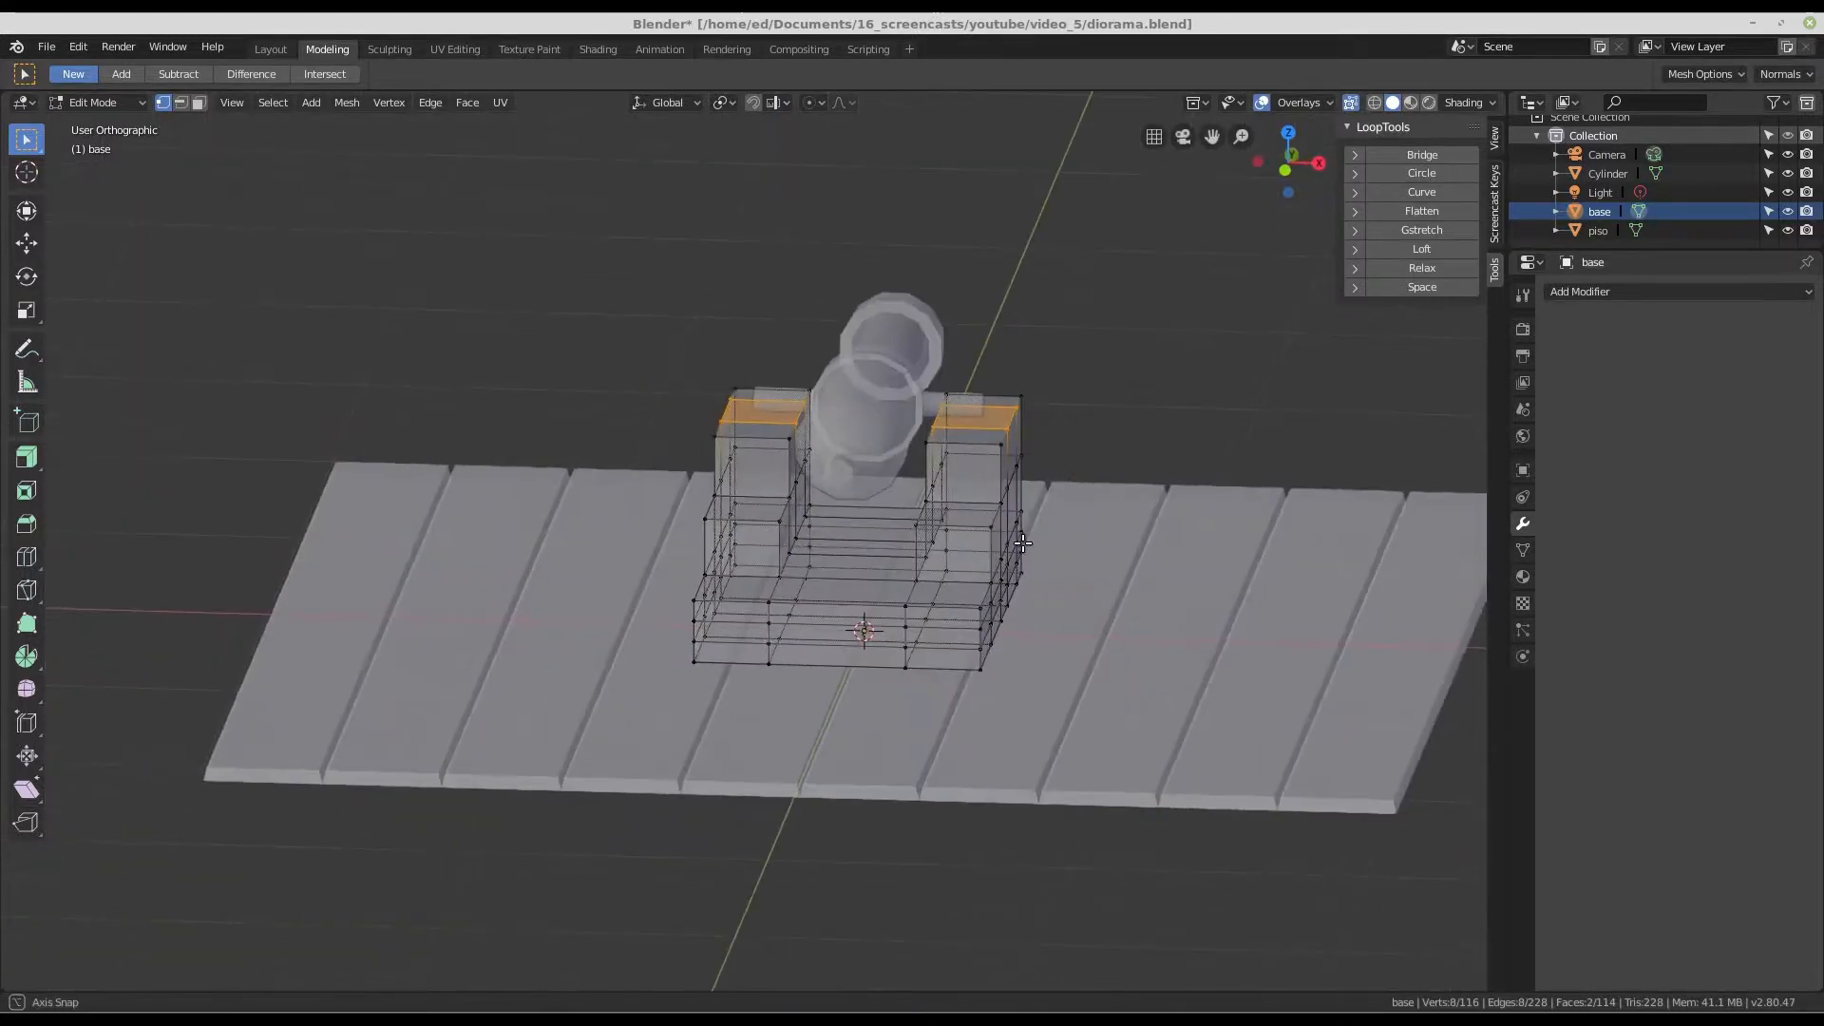
scroll(996, 460, up, 3)
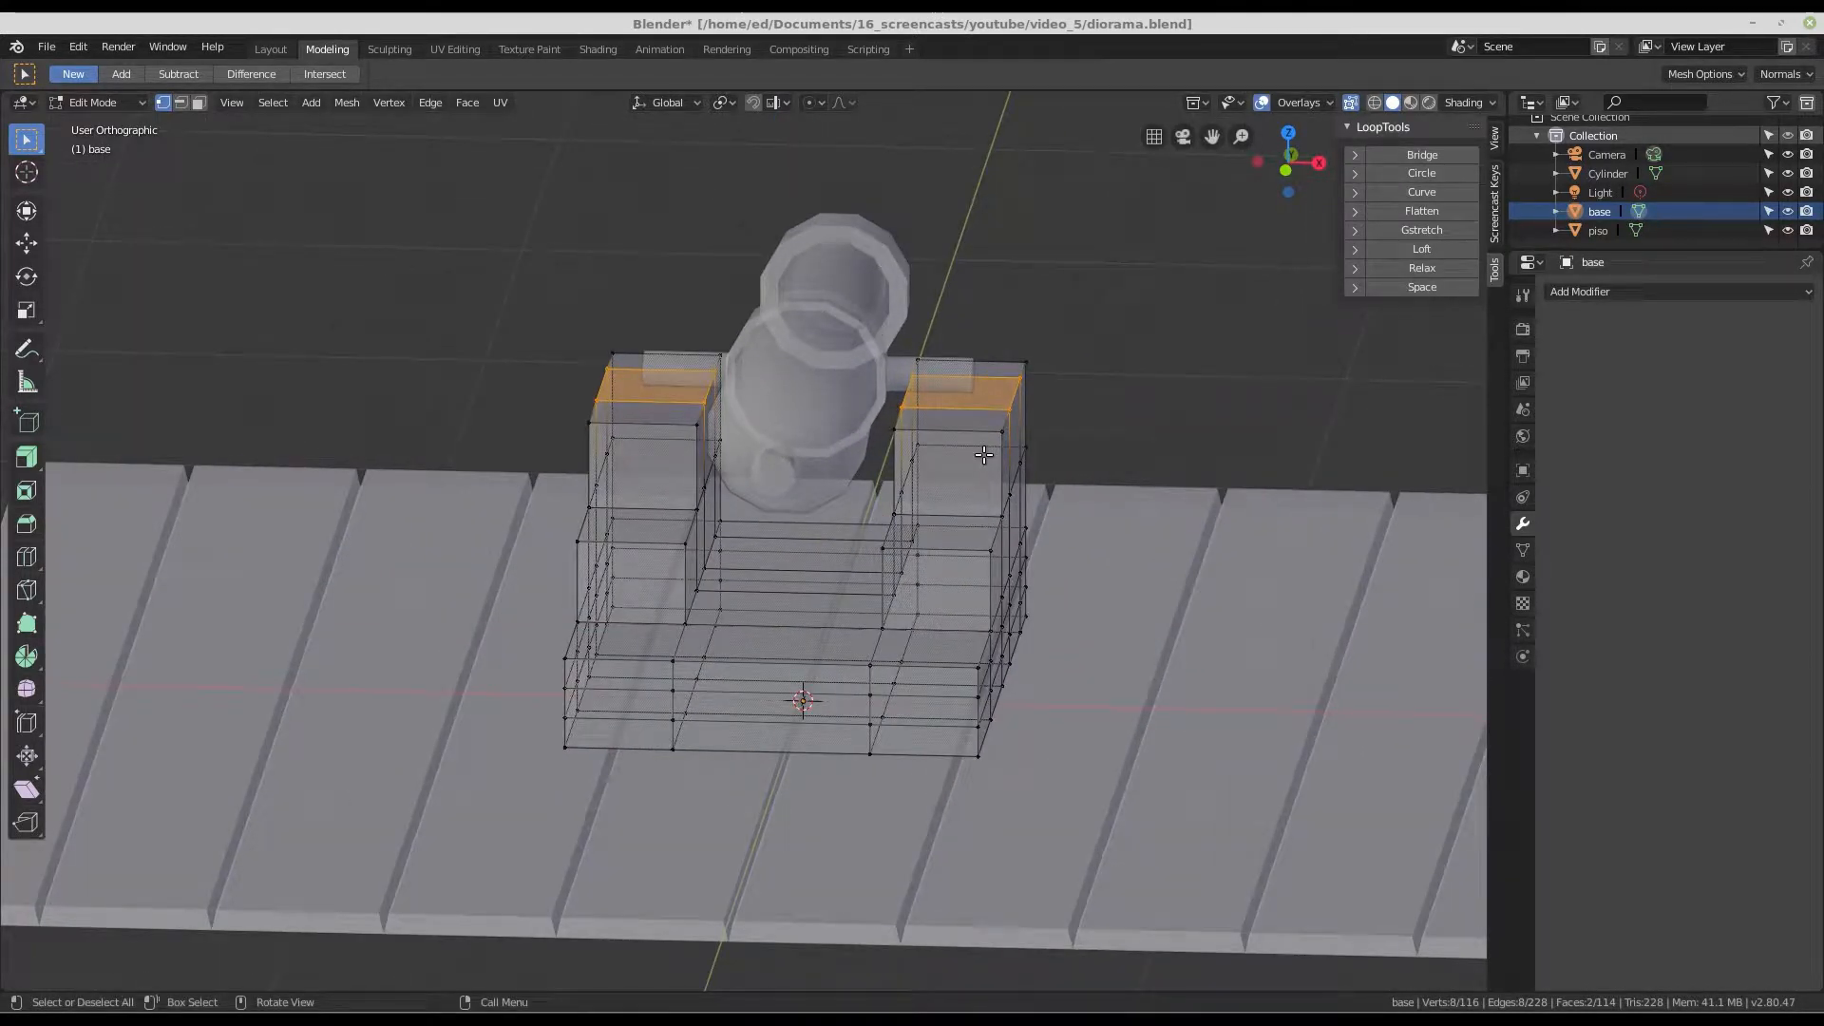
key(e)
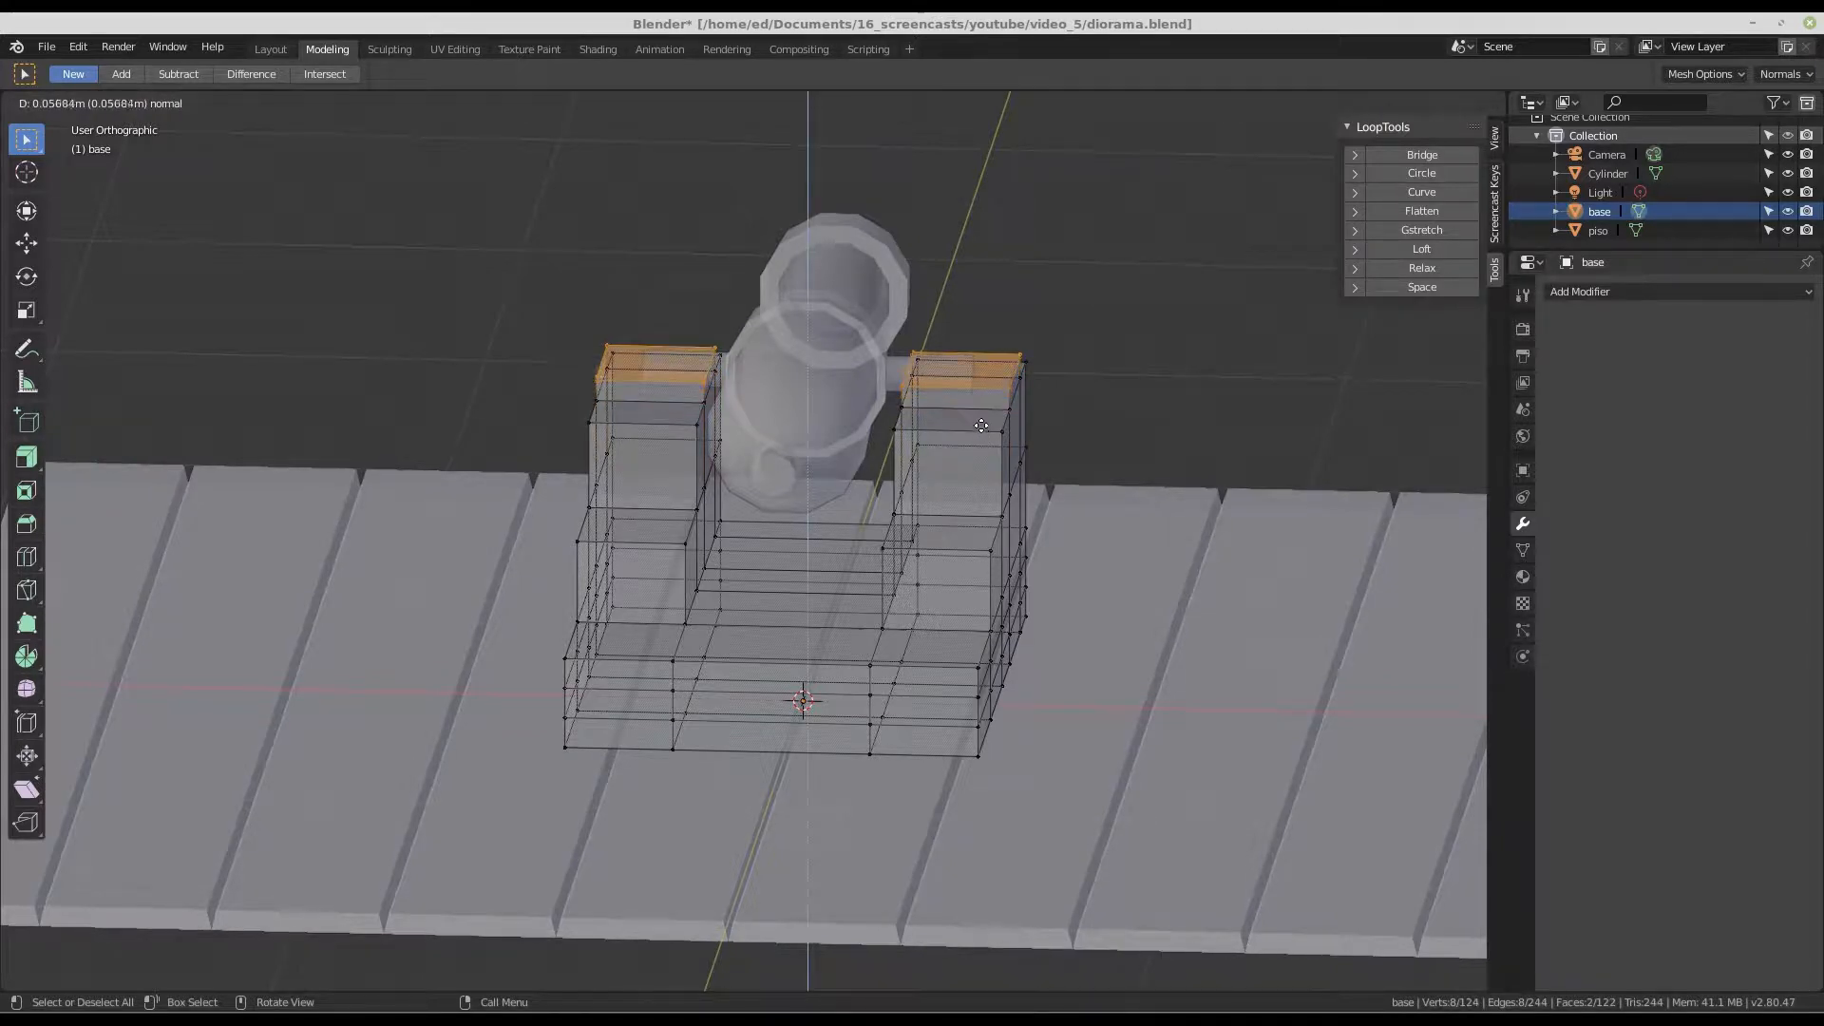
click(979, 391)
- Scale the extruded top faces along Y to about 0.64 so the supports around the cannon's pivots taper
middle_drag(980, 392, 917, 341)
scroll(782, 275, up, 1)
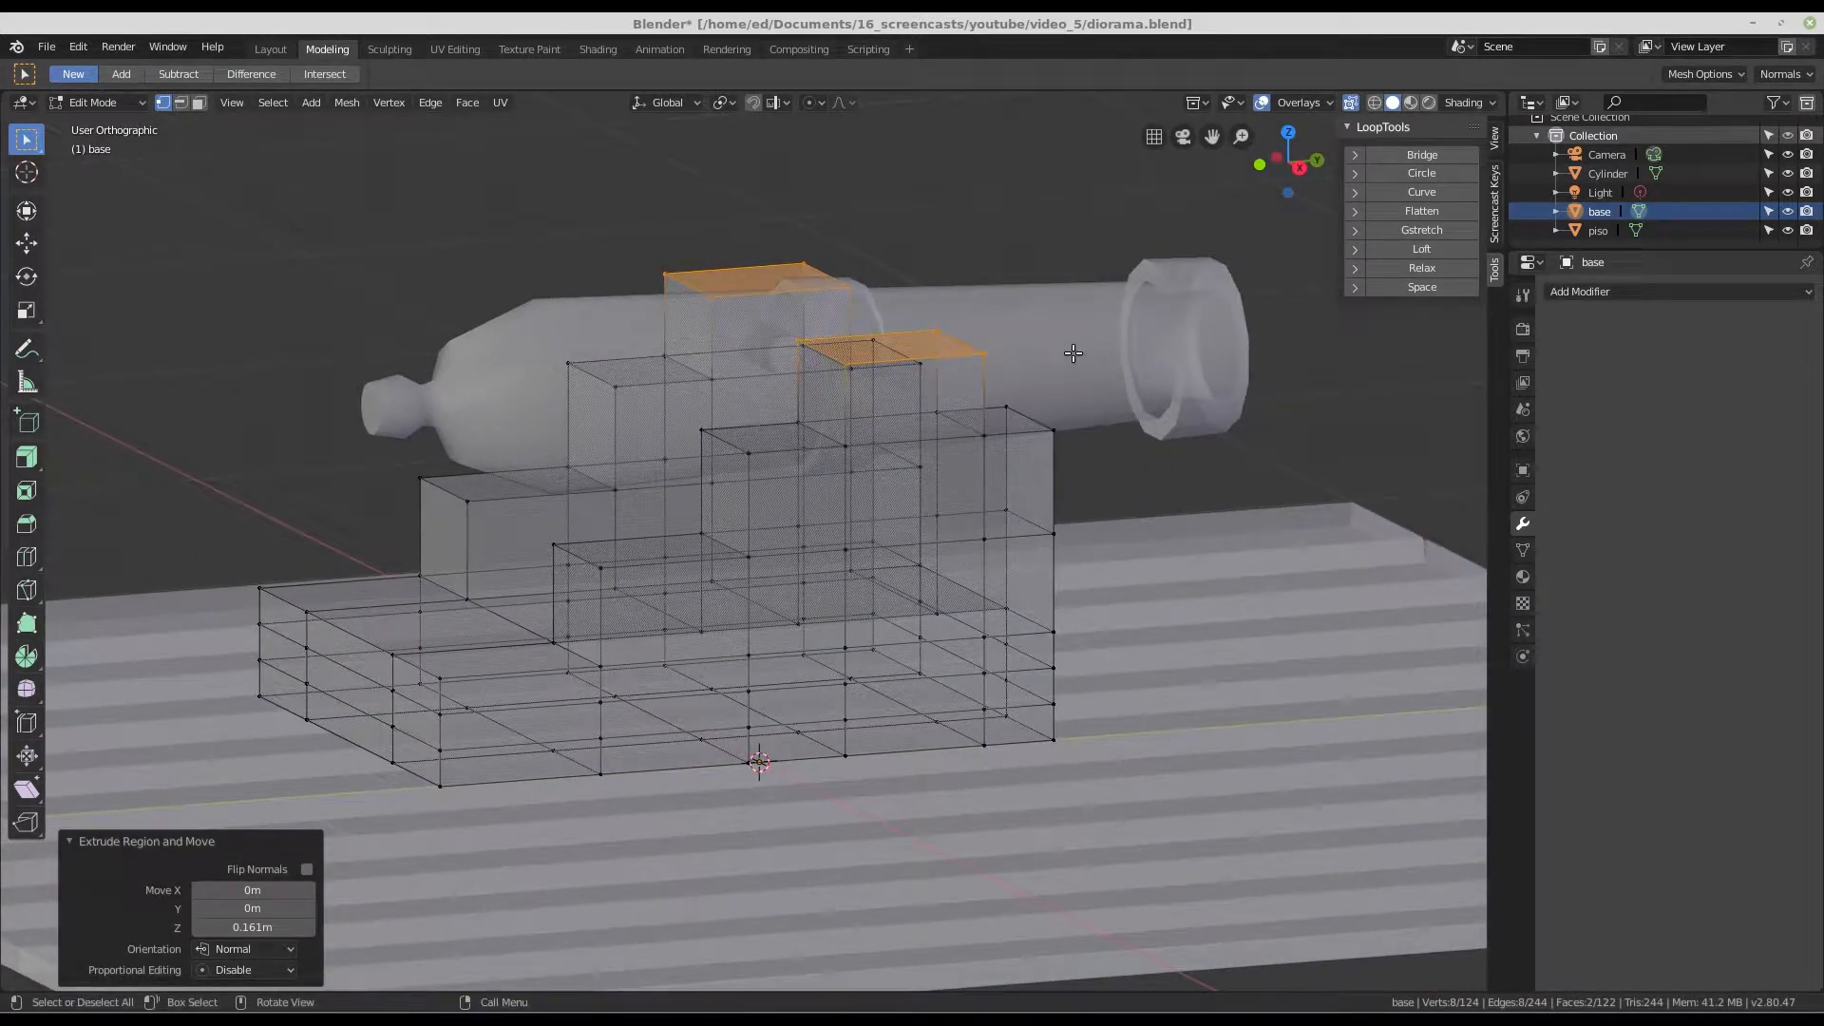
key(s)
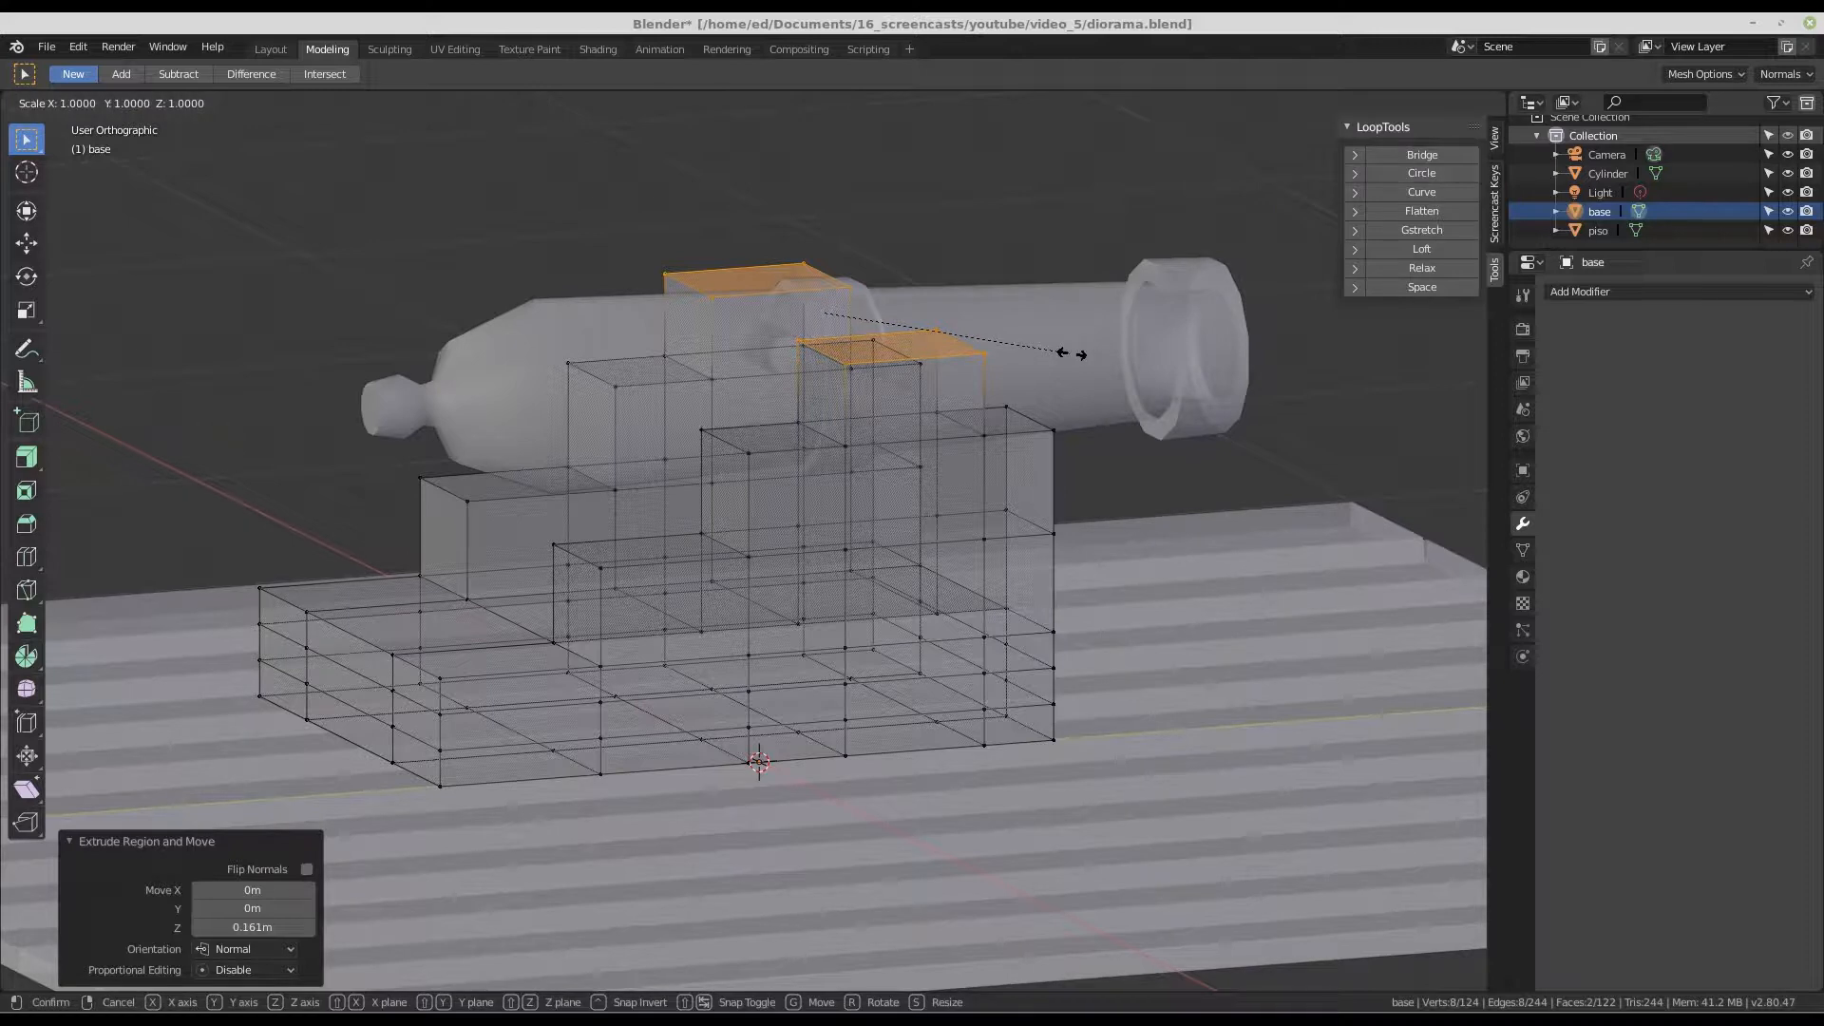
key(y)
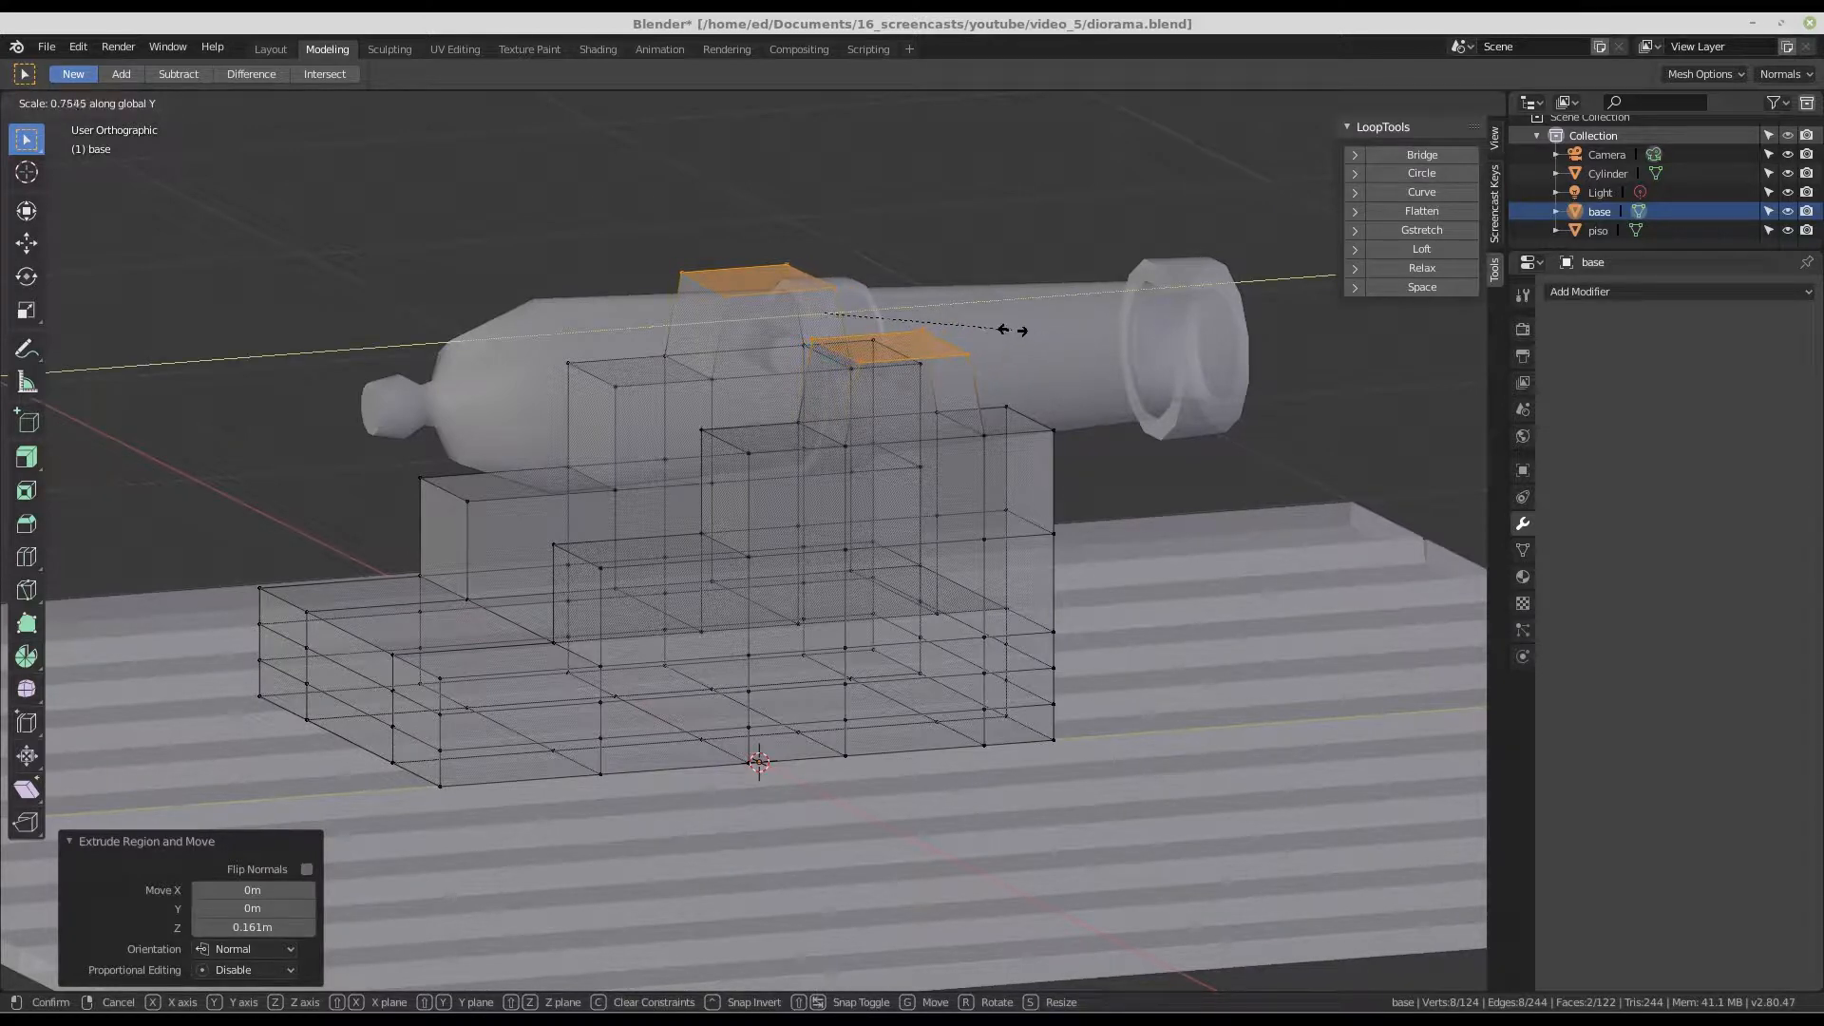
click(994, 330)
- Scale all inner vertices of the two side walls along X to about 0.875, bringing them closer to the cannon barrel
scroll(993, 330, down, 3)
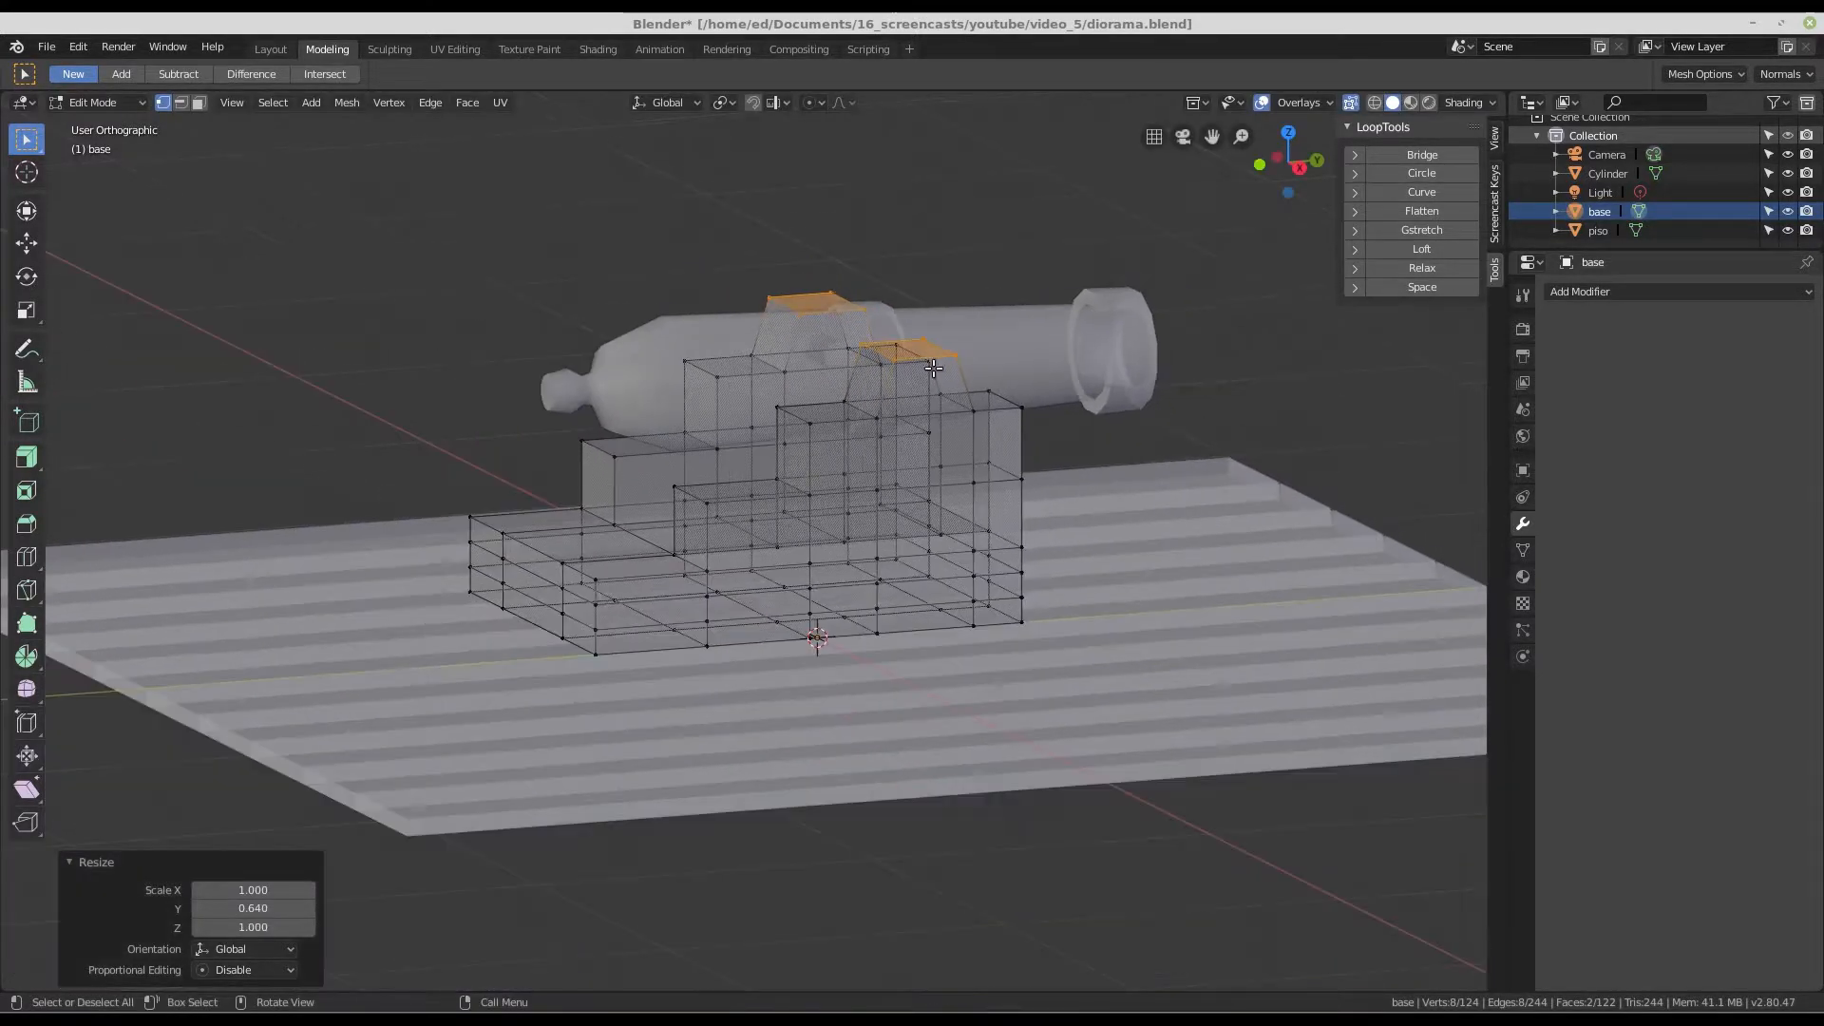
middle_drag(994, 330, 1023, 439)
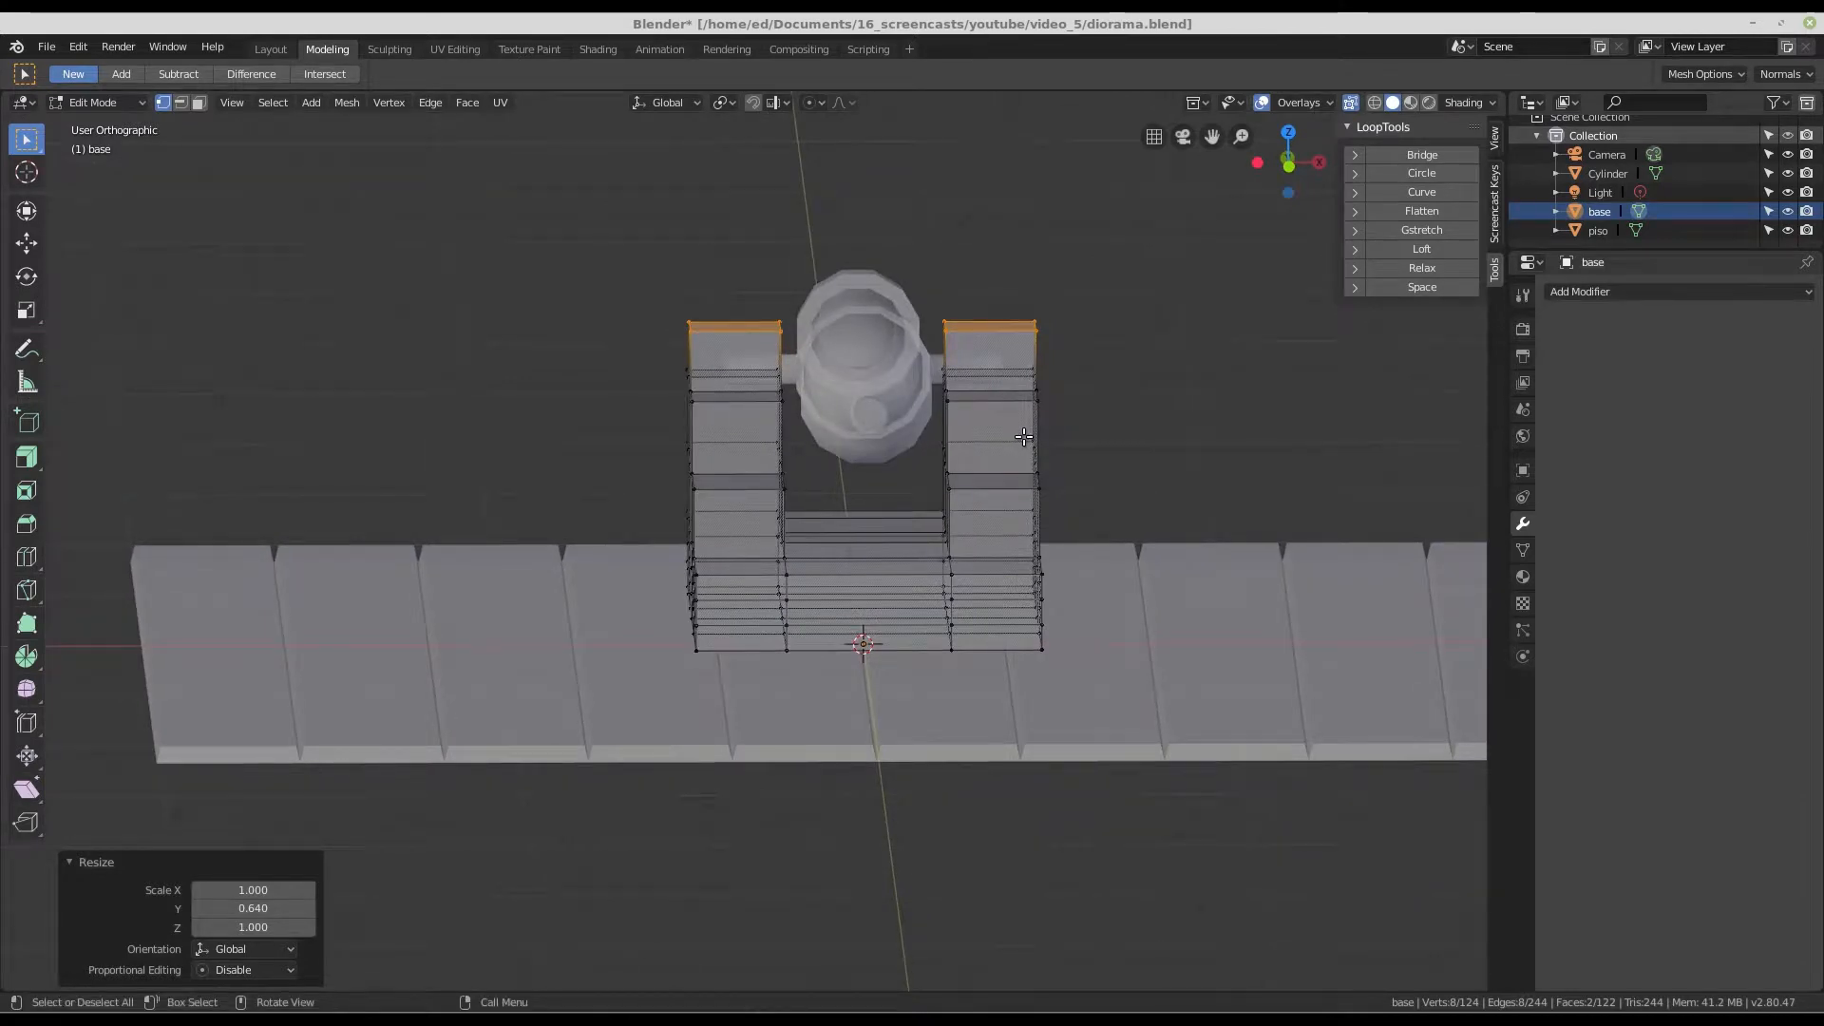
key(KP_1)
scroll(823, 343, up, 1)
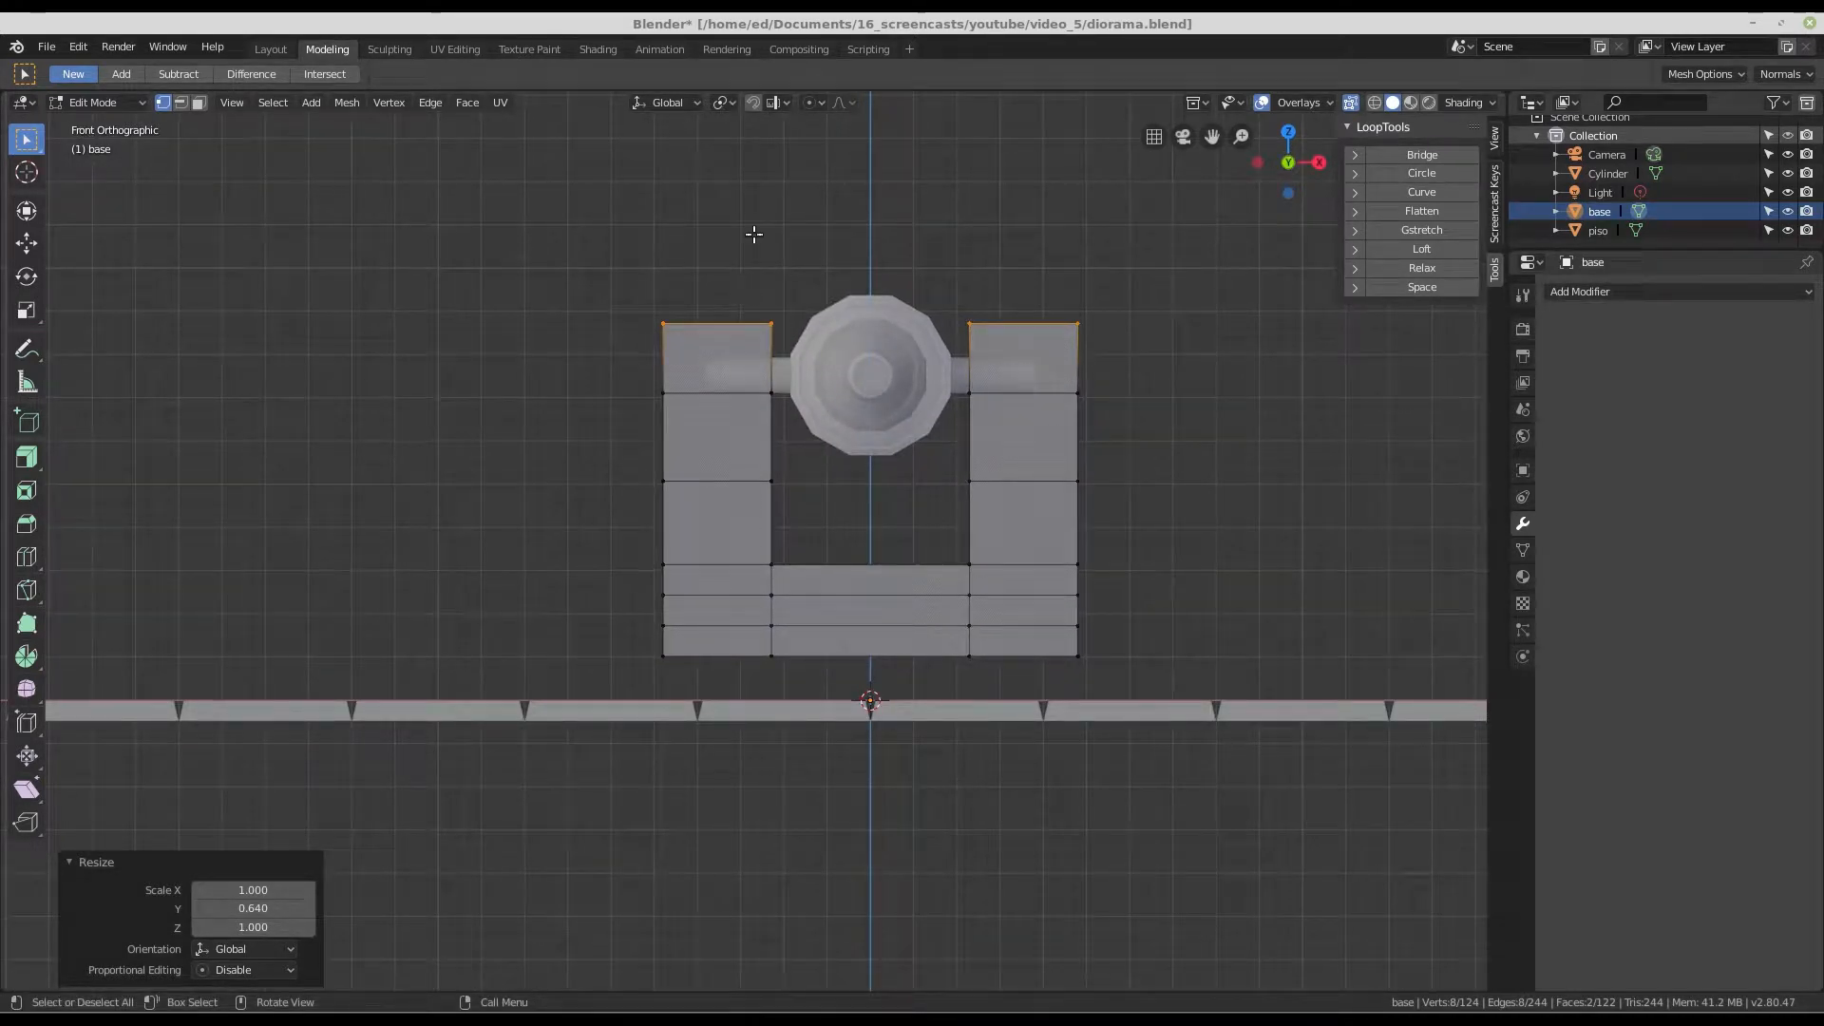
drag(752, 236, 1012, 679)
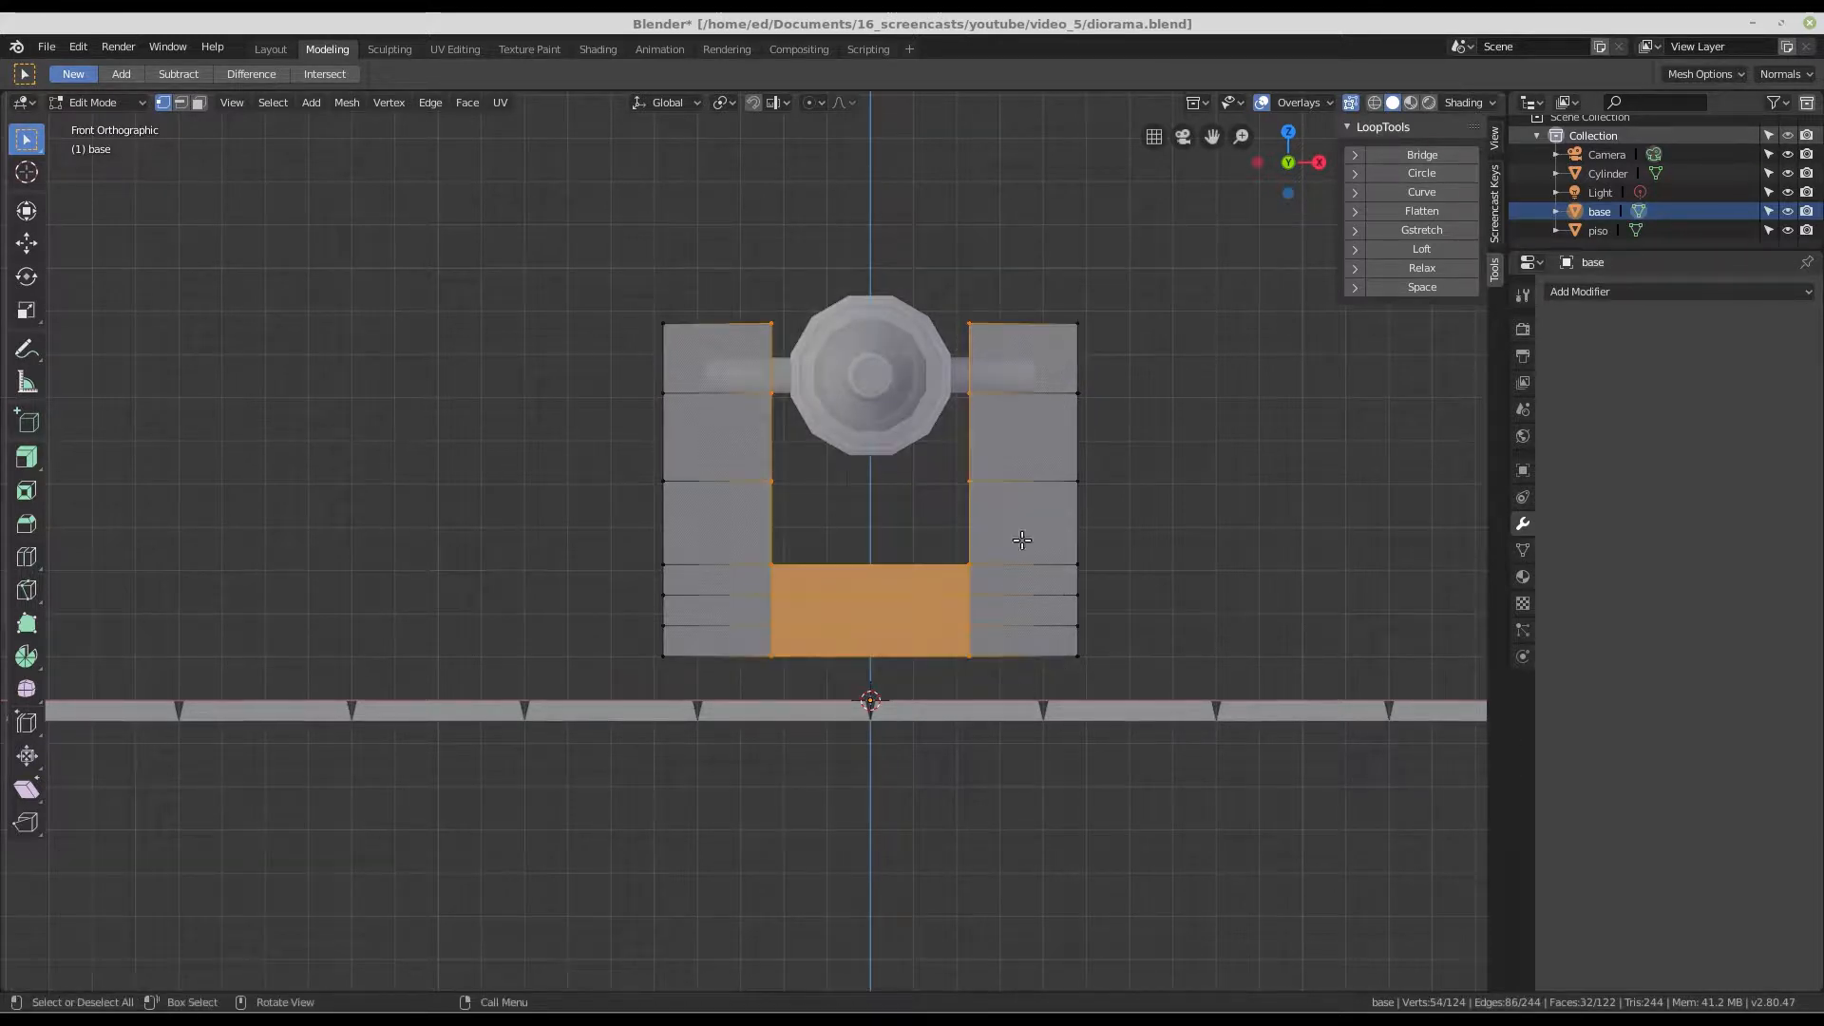
key(s)
key(x)
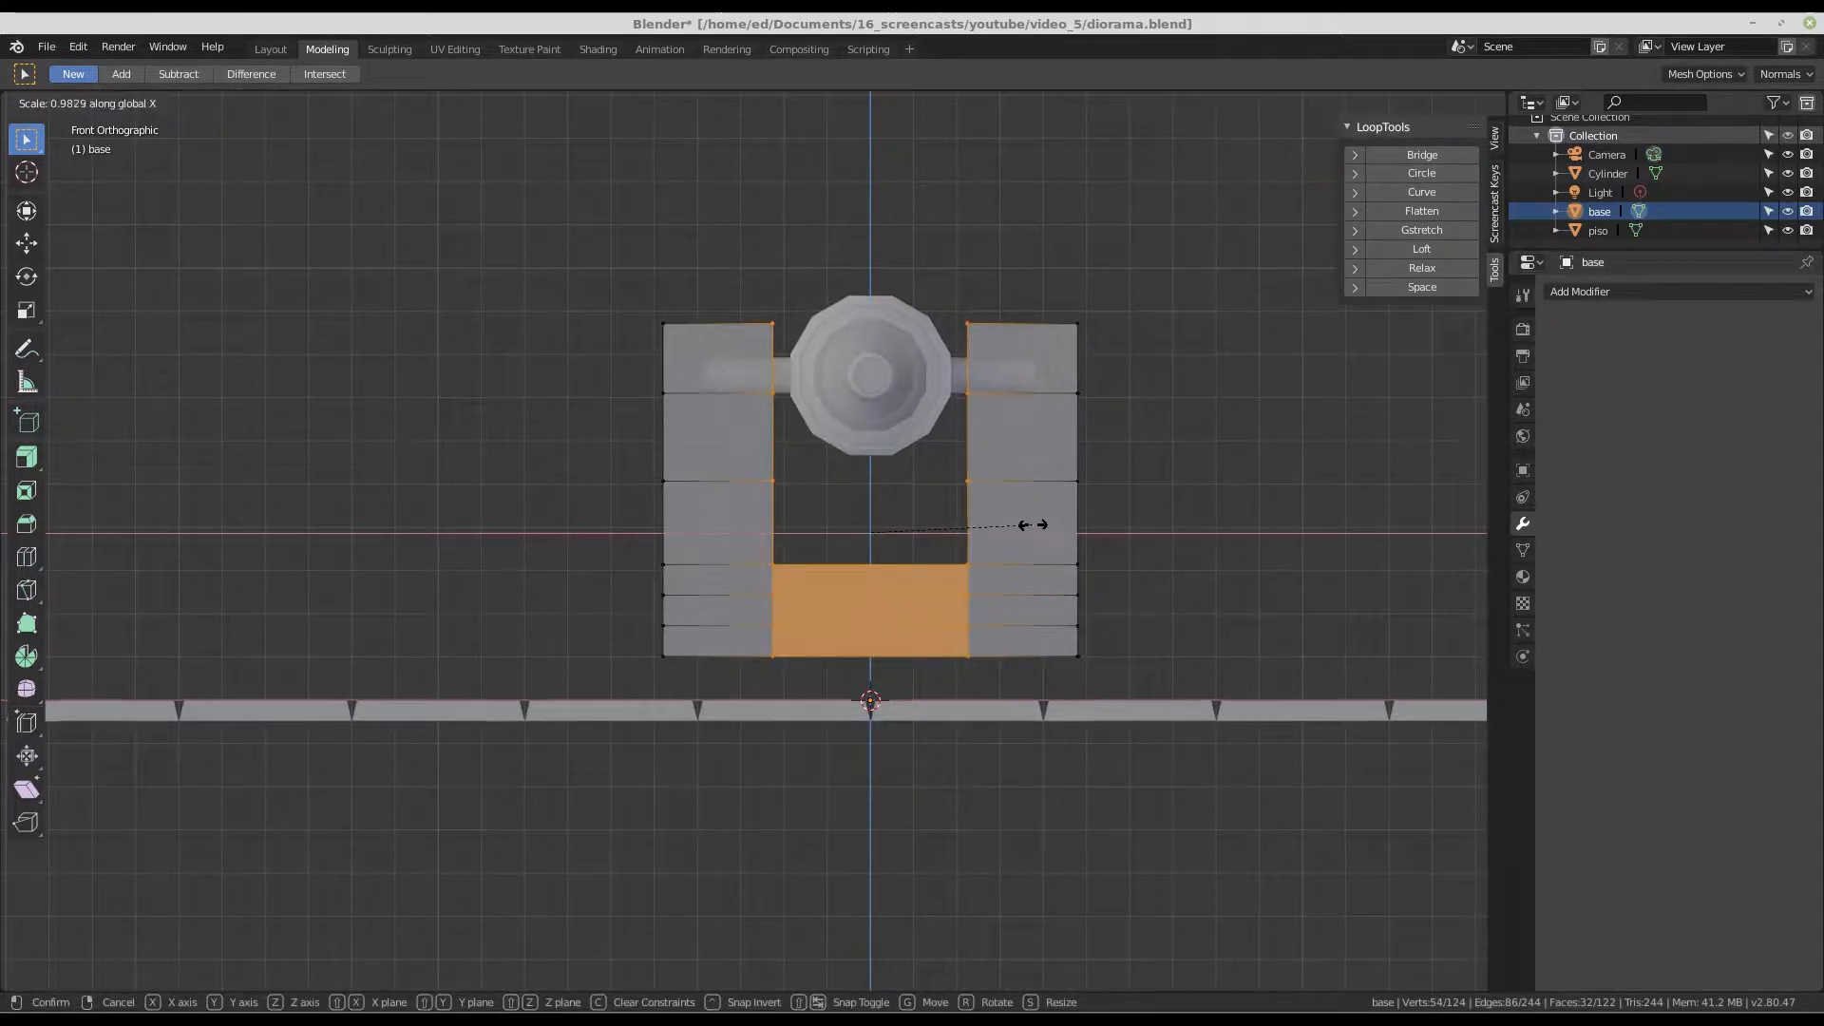
click(1017, 522)
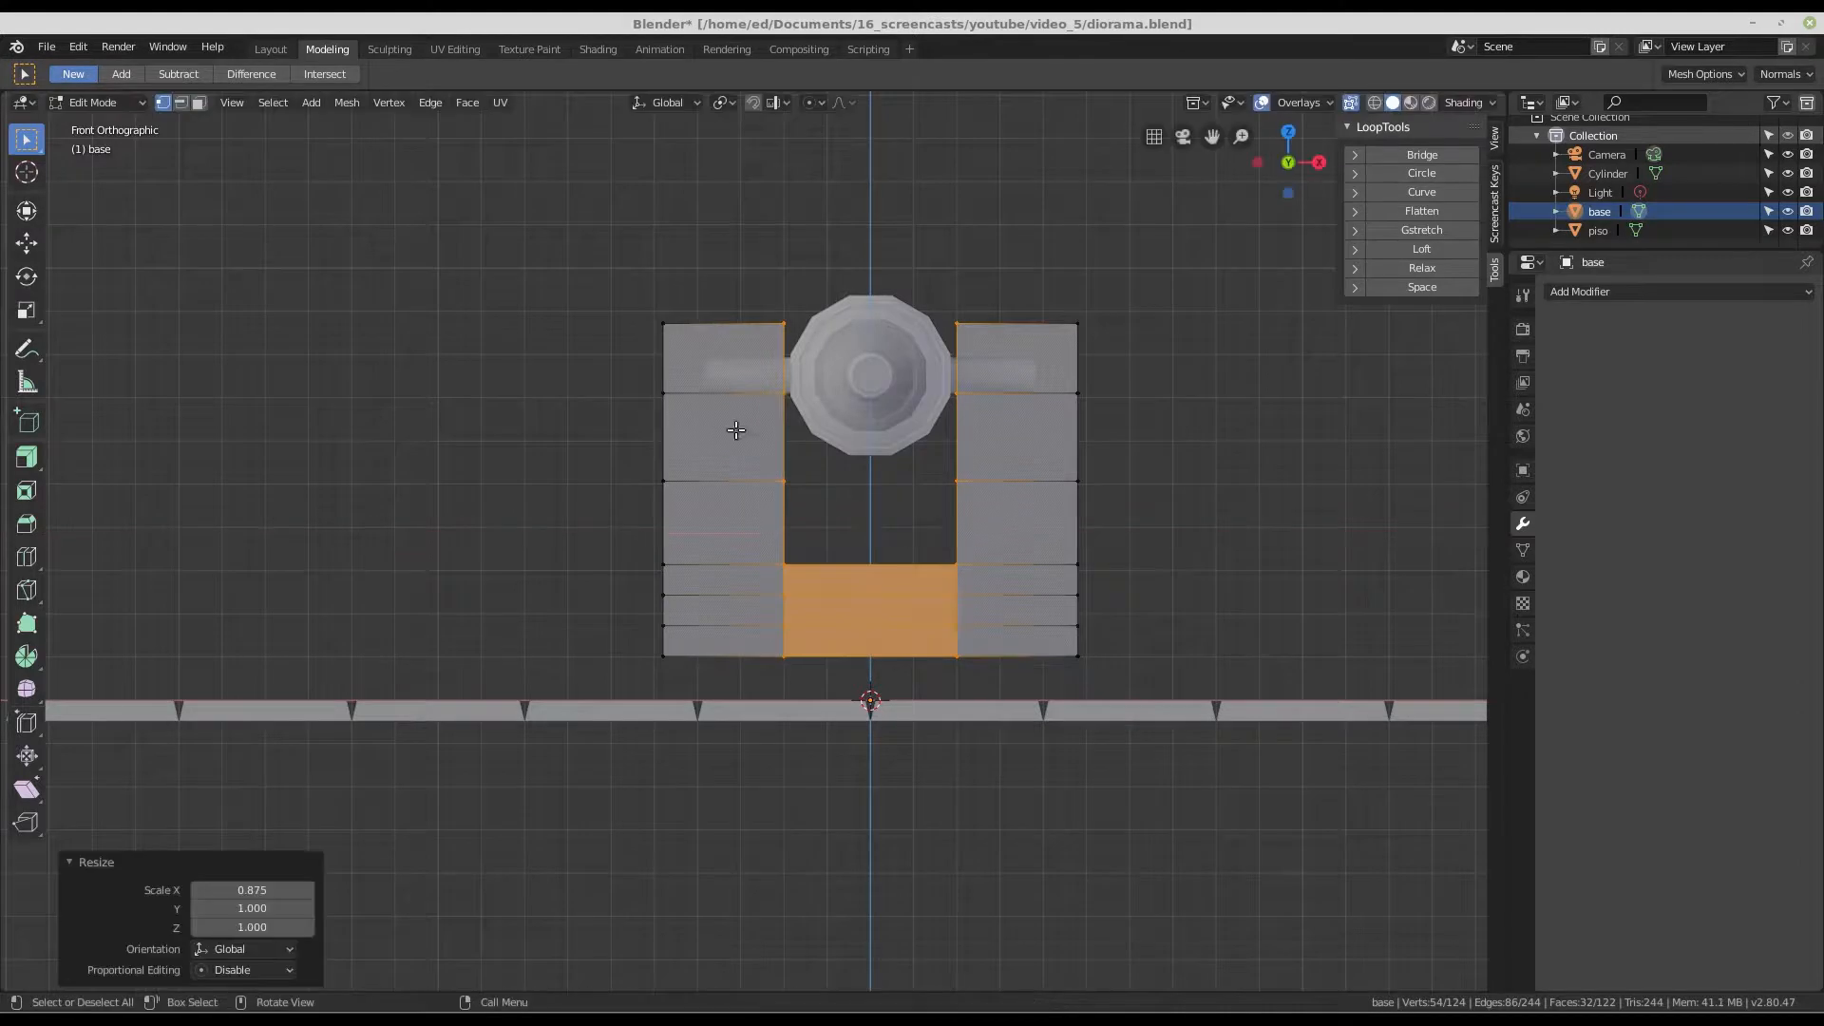
- Scale the outer vertices of both side walls along X to about 0.707 to make the base narrower
drag(612, 265, 732, 711)
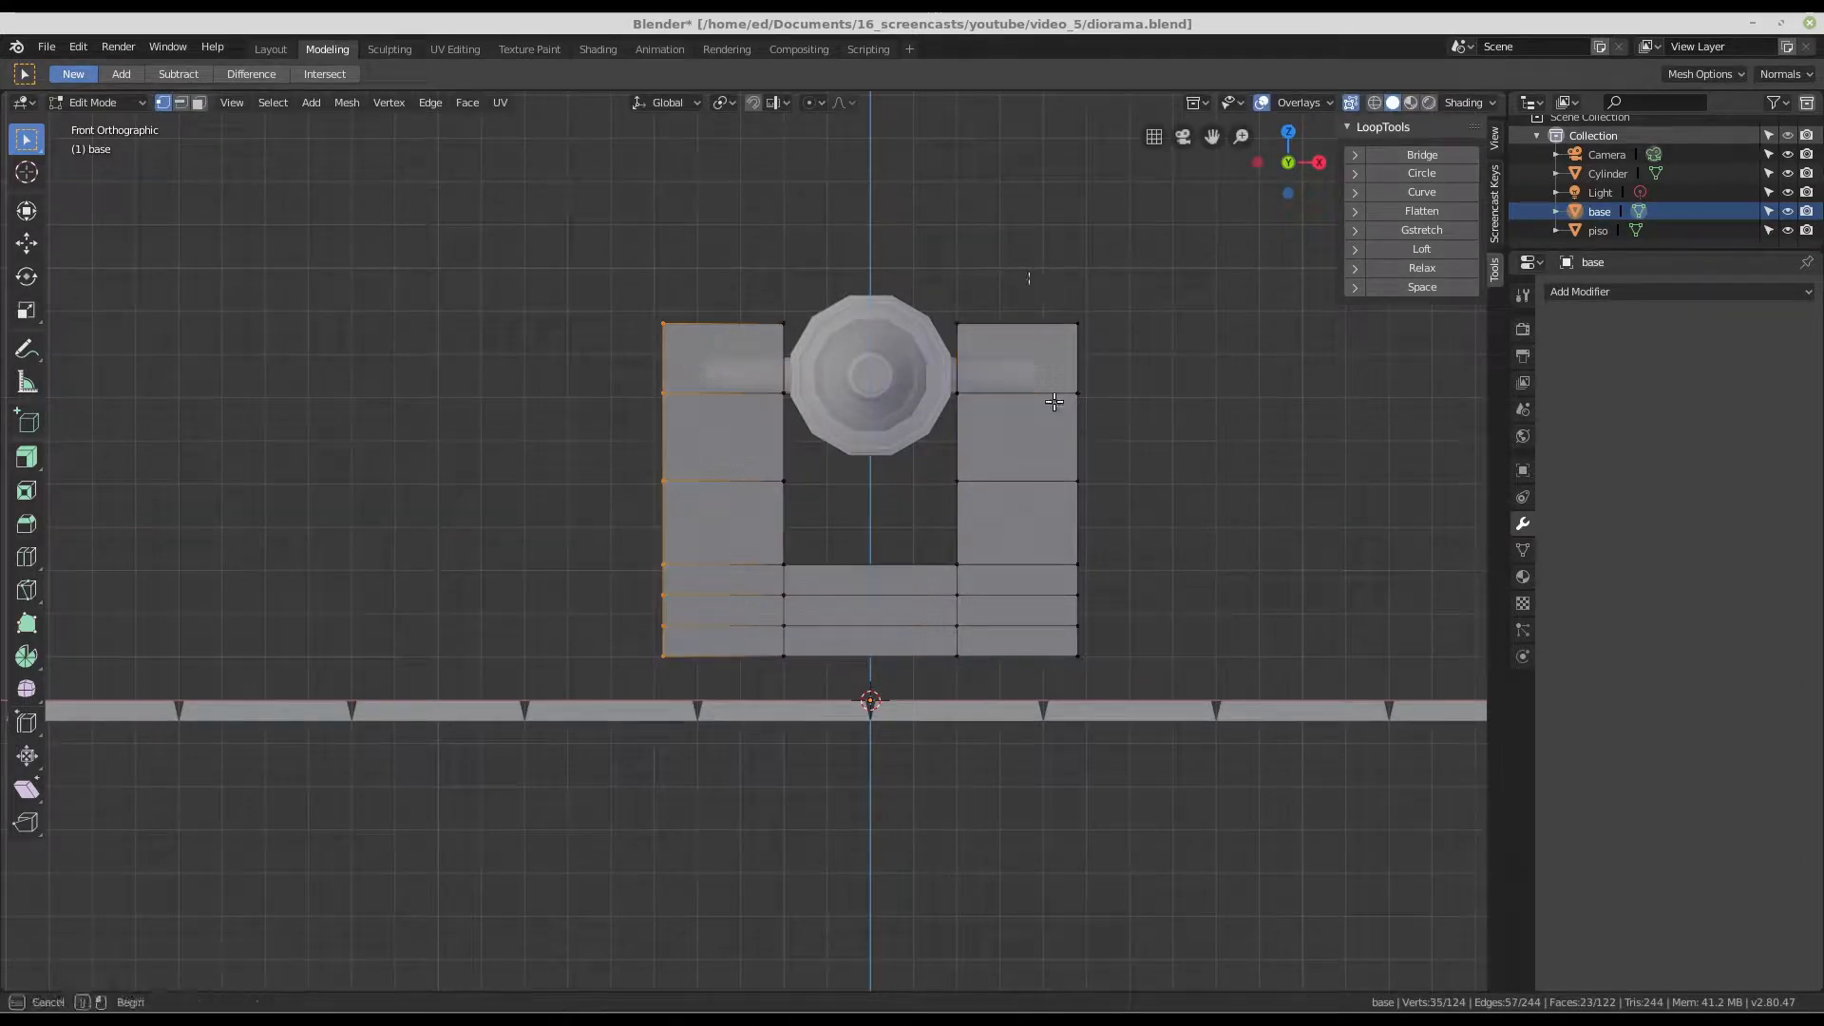
shift+drag(1030, 273, 1165, 730)
scroll(1098, 397, up, 1)
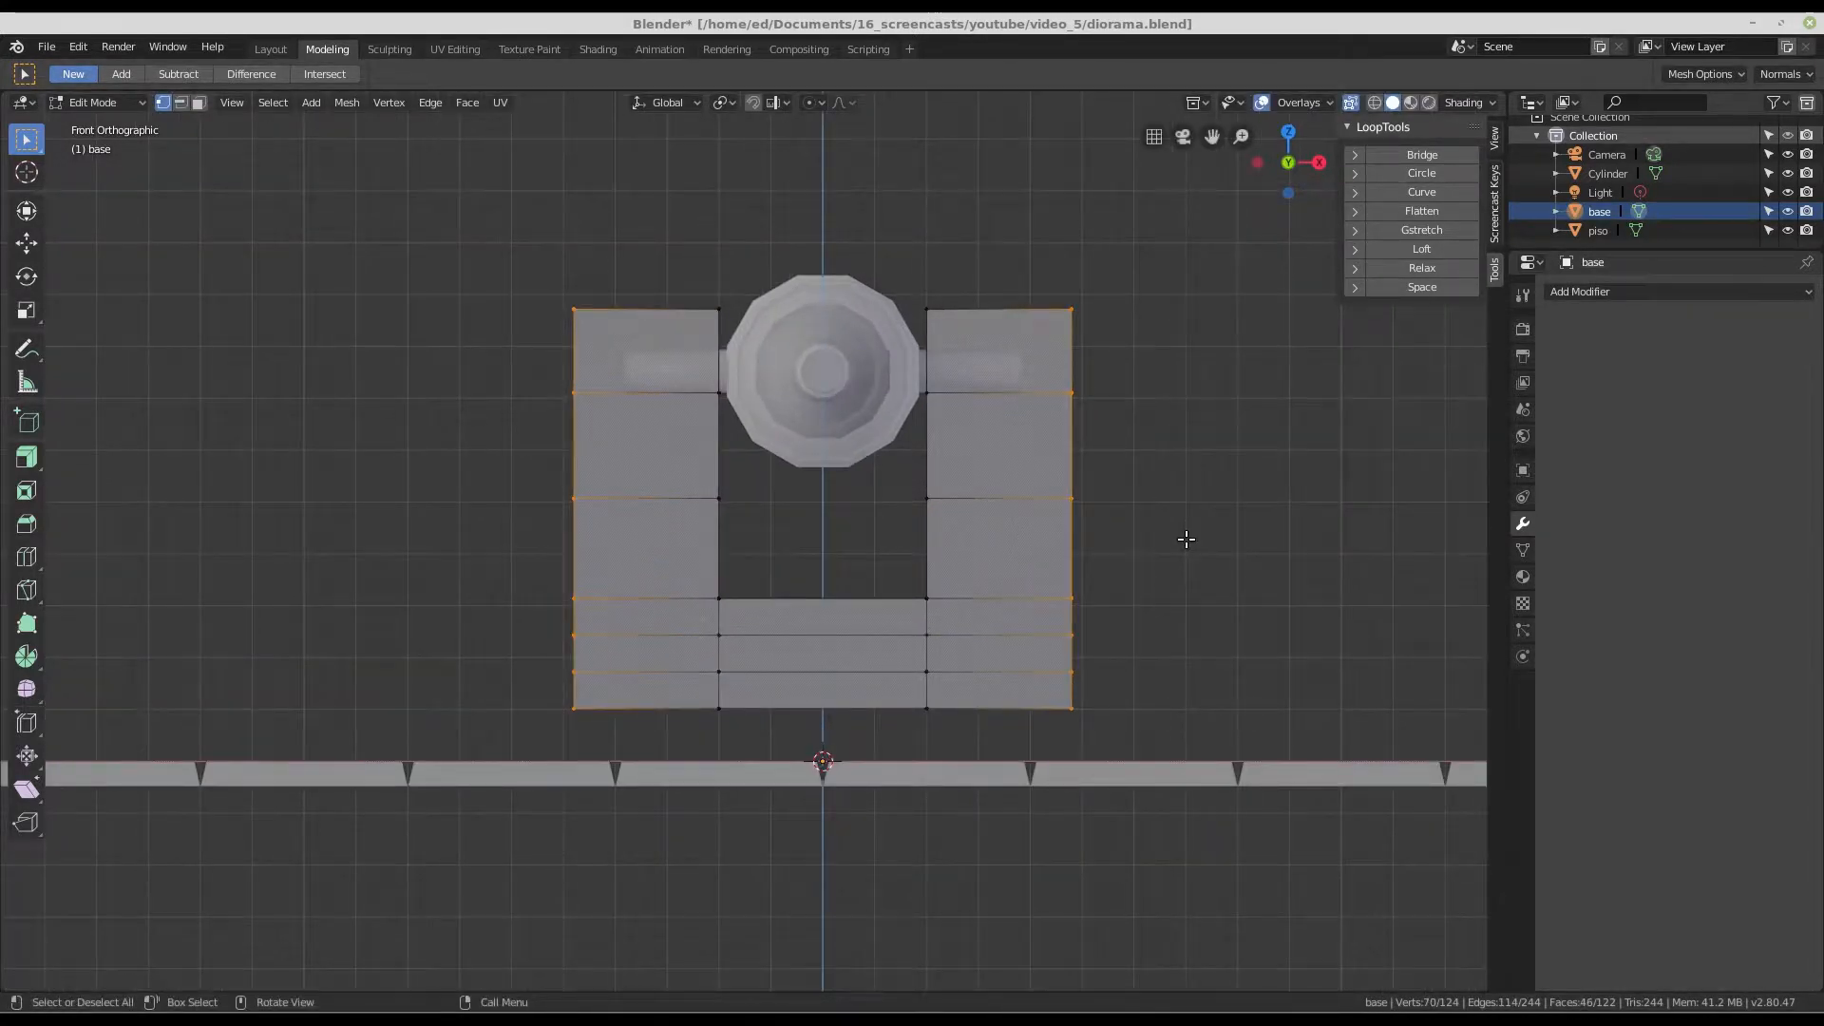
key(s)
key(x)
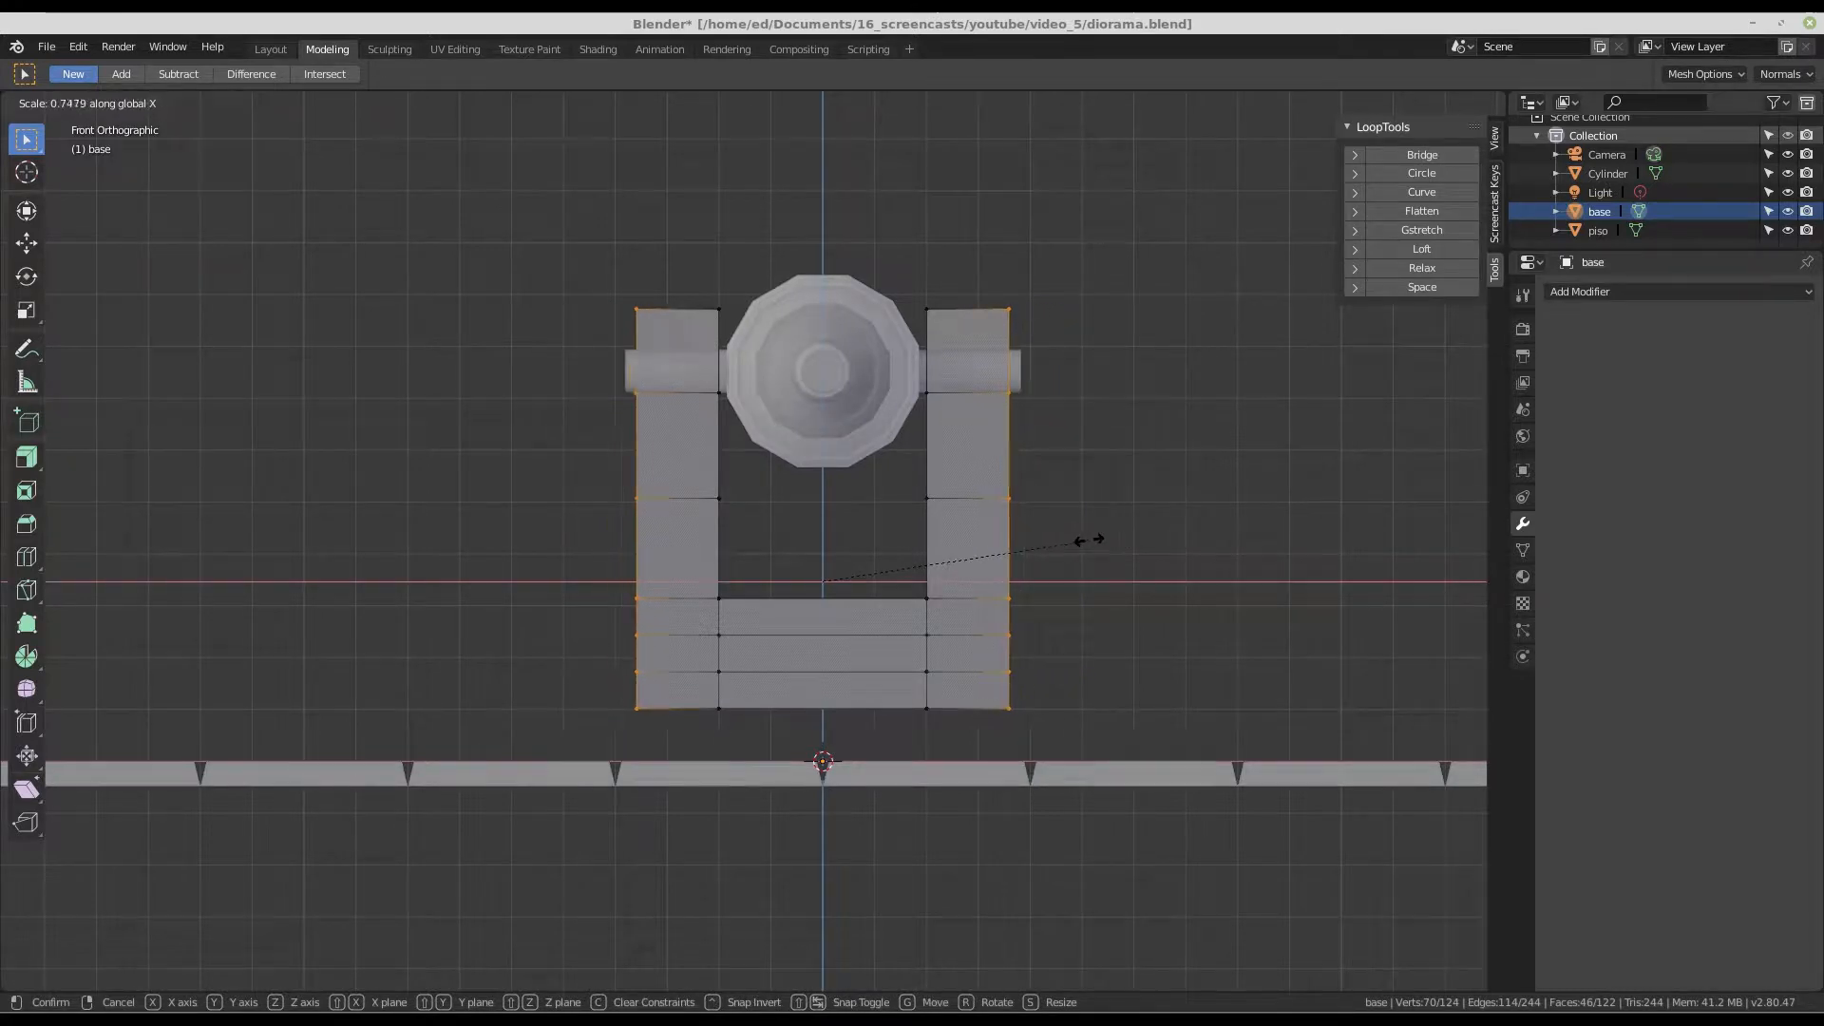
click(1077, 541)
- Lower the top faces of the tapered pivot supports along Z by about 0.048 m
scroll(988, 339, down, 2)
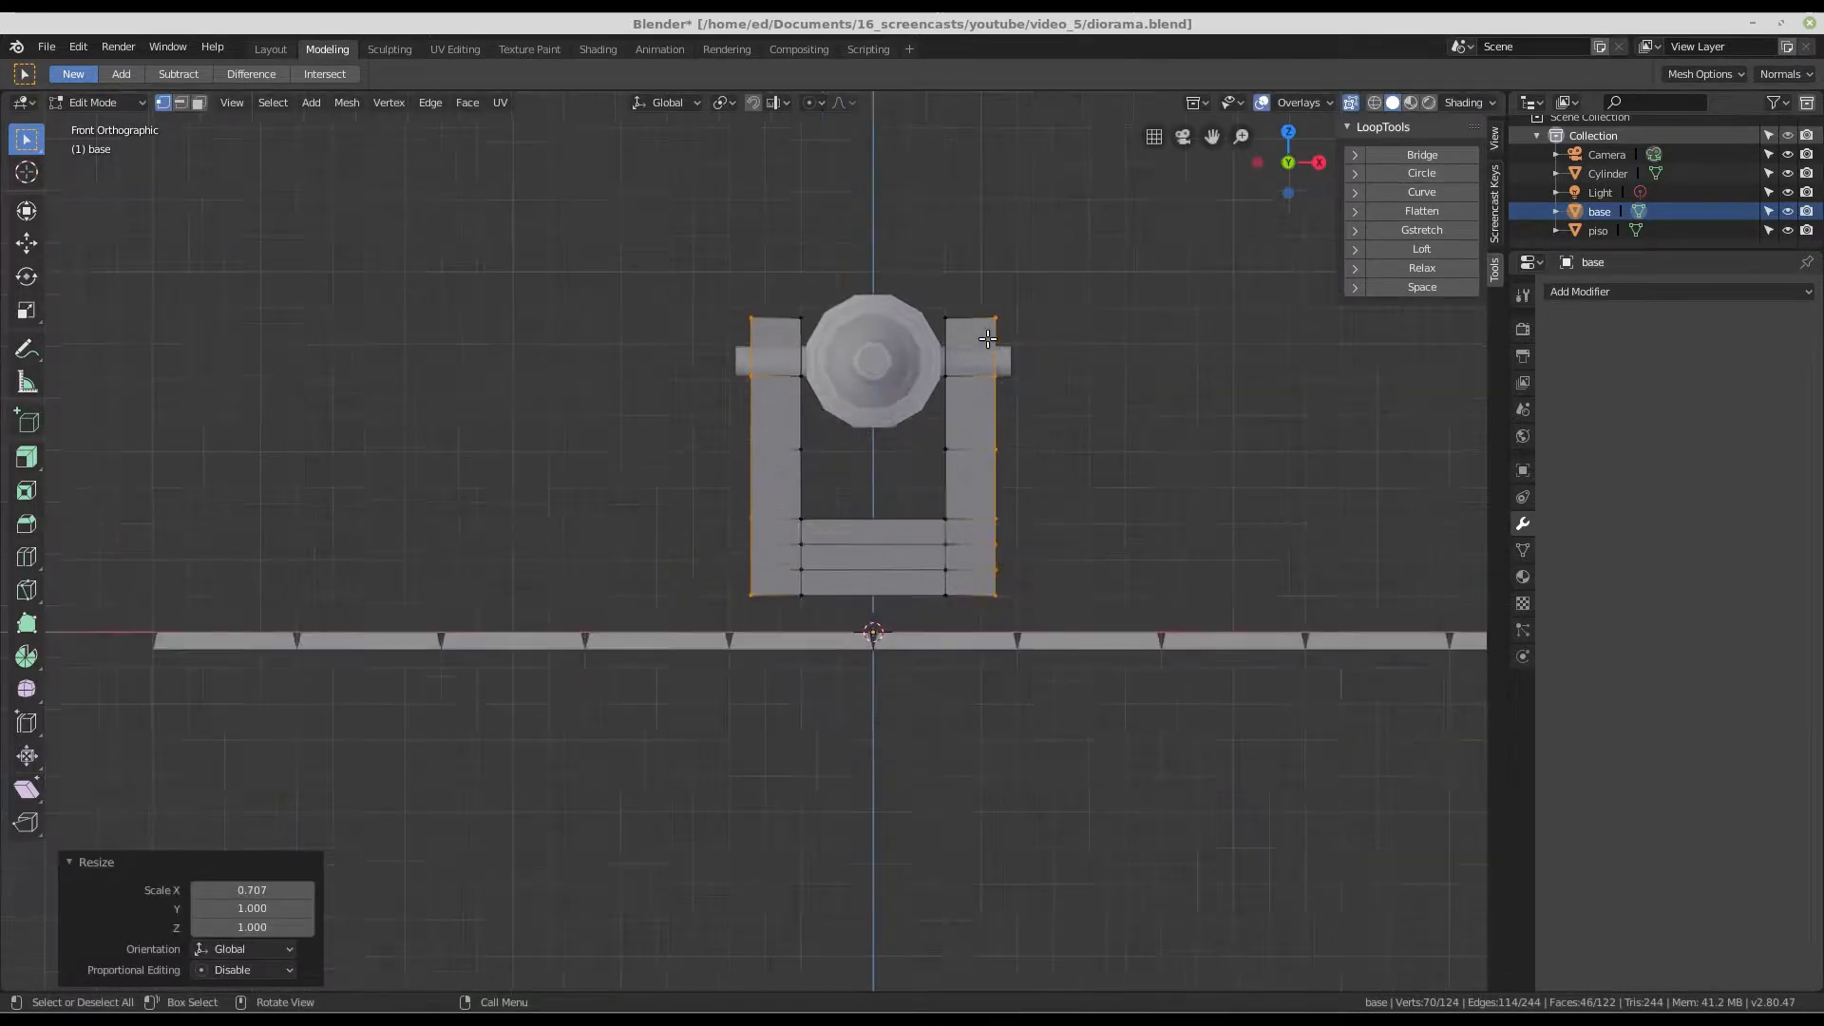
middle_drag(1022, 447, 862, 466)
key(KP_3)
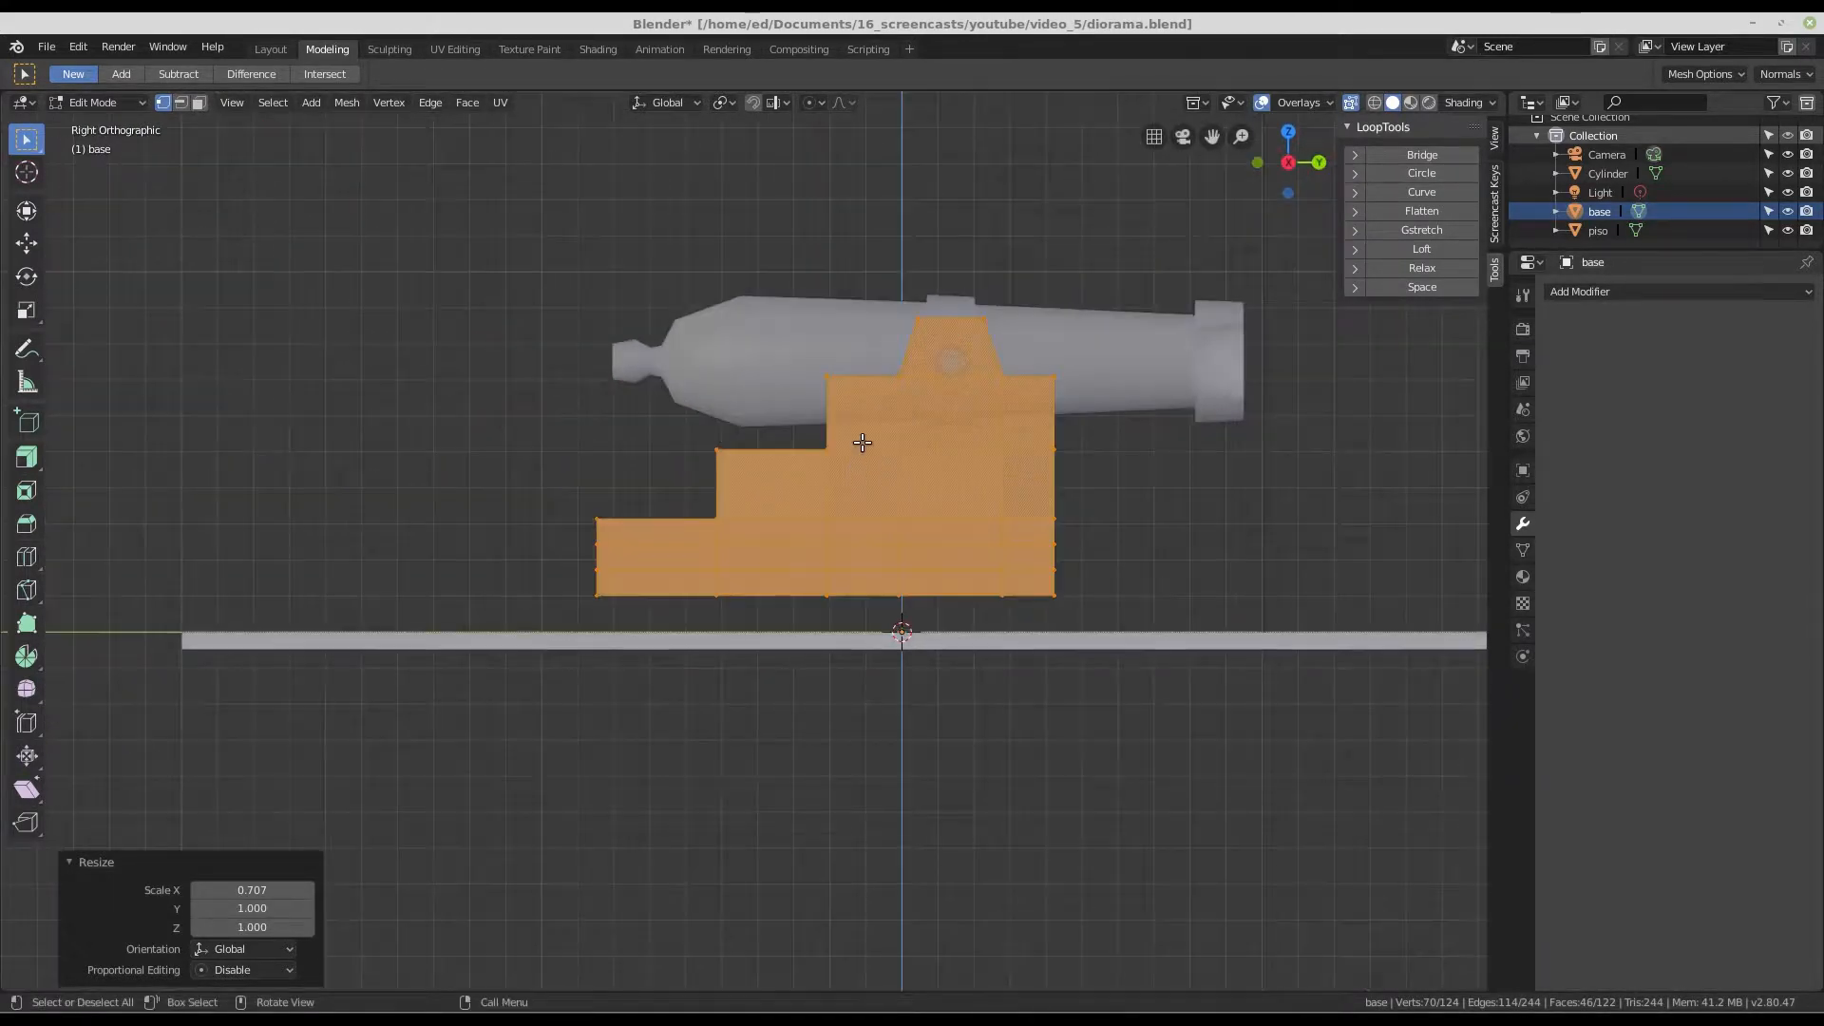
scroll(863, 440, up, 2)
drag(836, 312, 1032, 357)
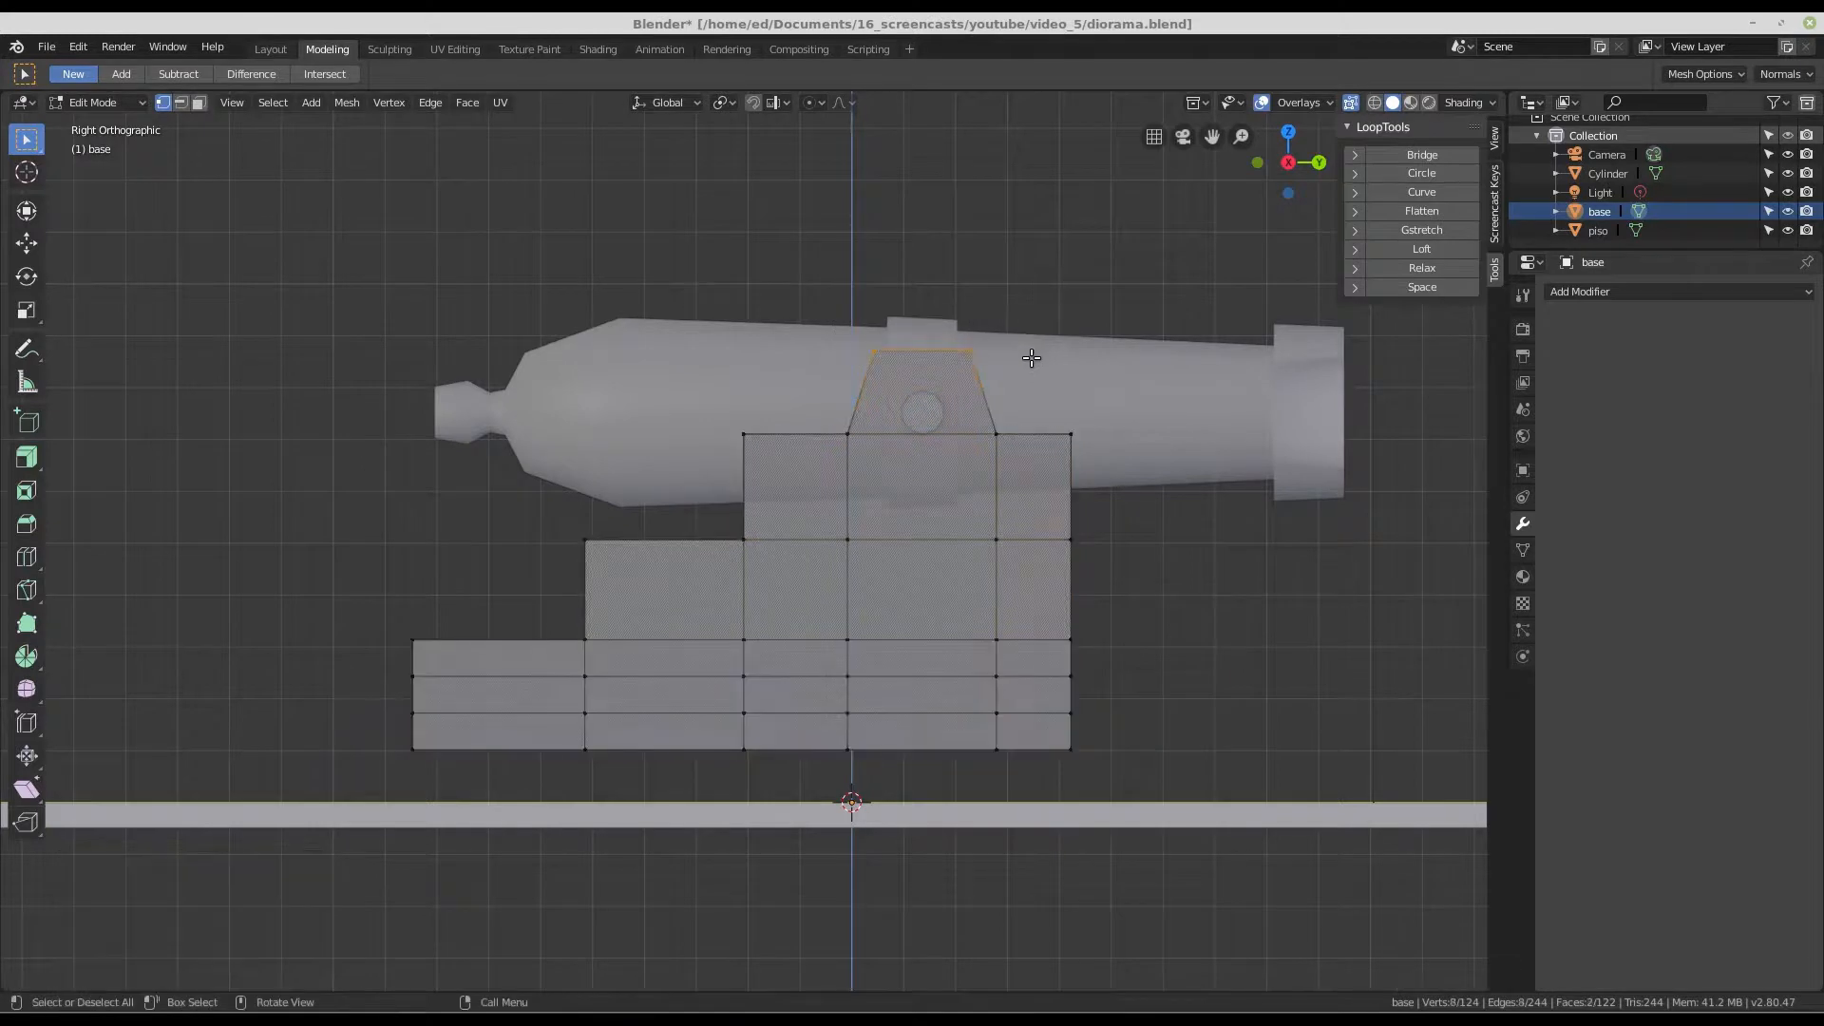
key(g)
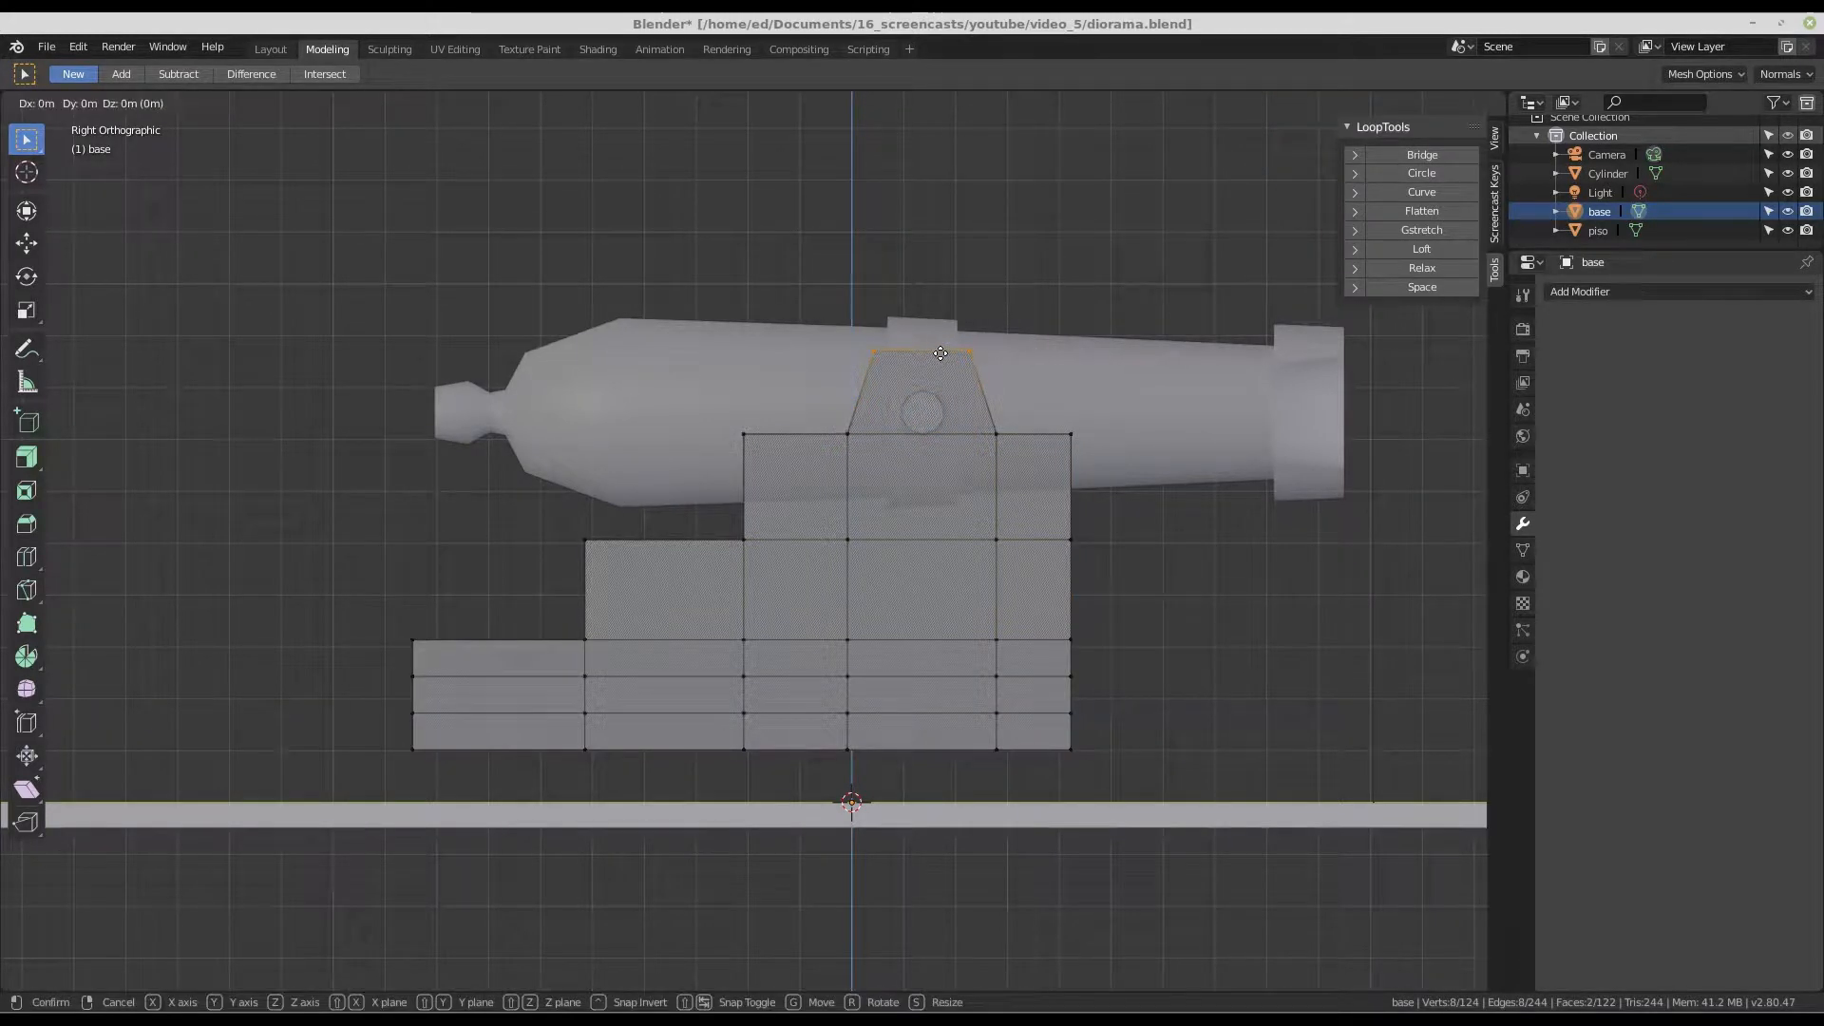
key(z)
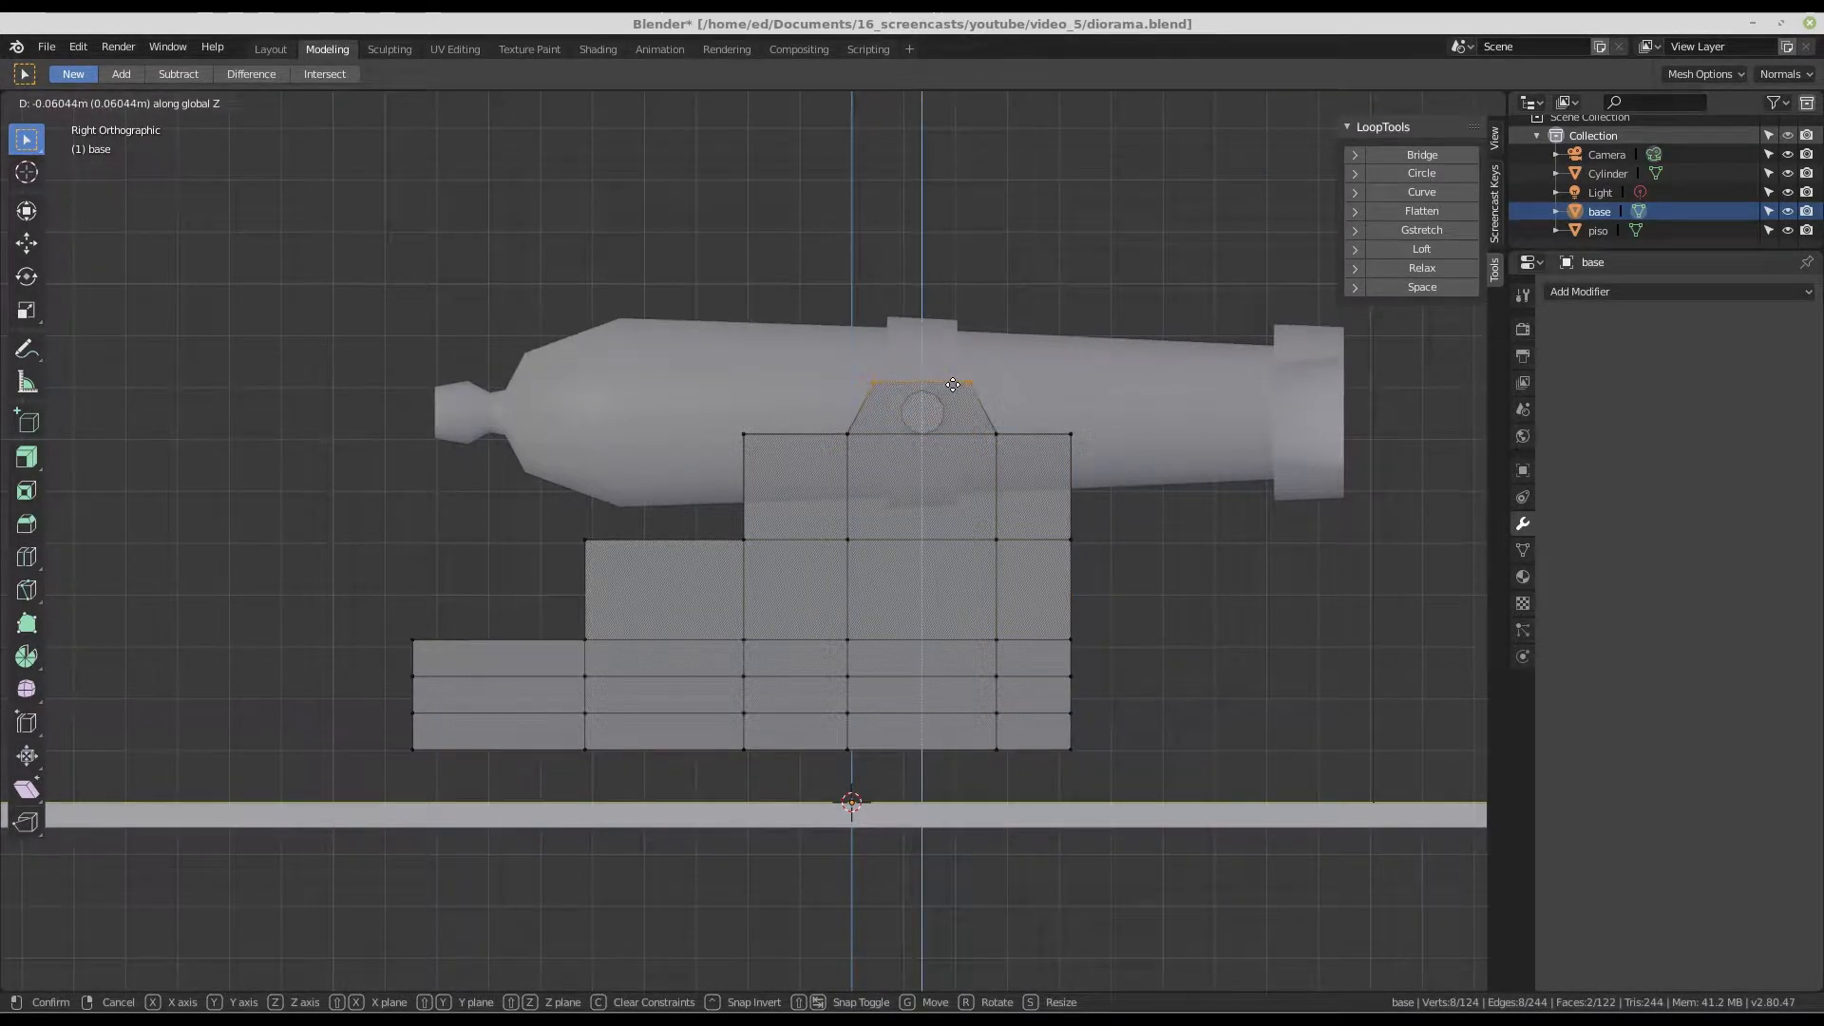
click(953, 378)
- Examine the two horizontal edge loops around the base's lowest block, selecting each one in turn
scroll(919, 419, down, 4)
middle_drag(920, 419, 773, 611)
scroll(833, 625, up, 2)
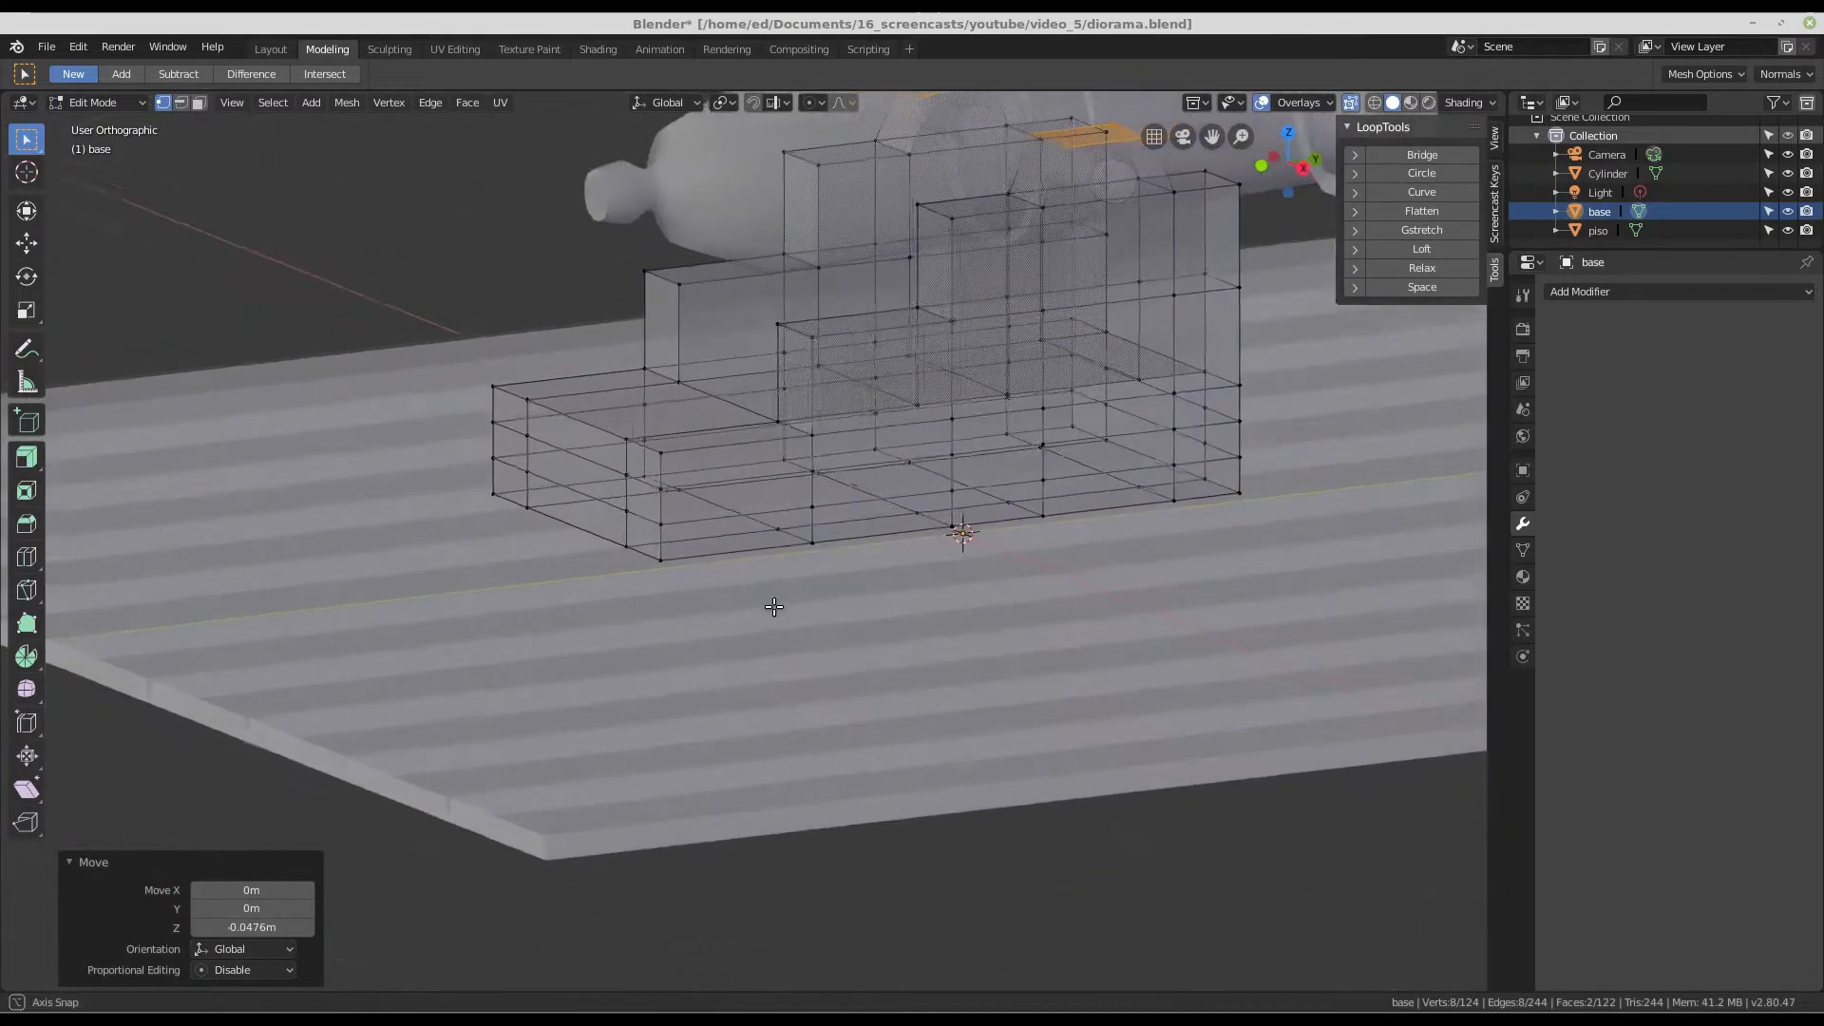
scroll(571, 453, up, 3)
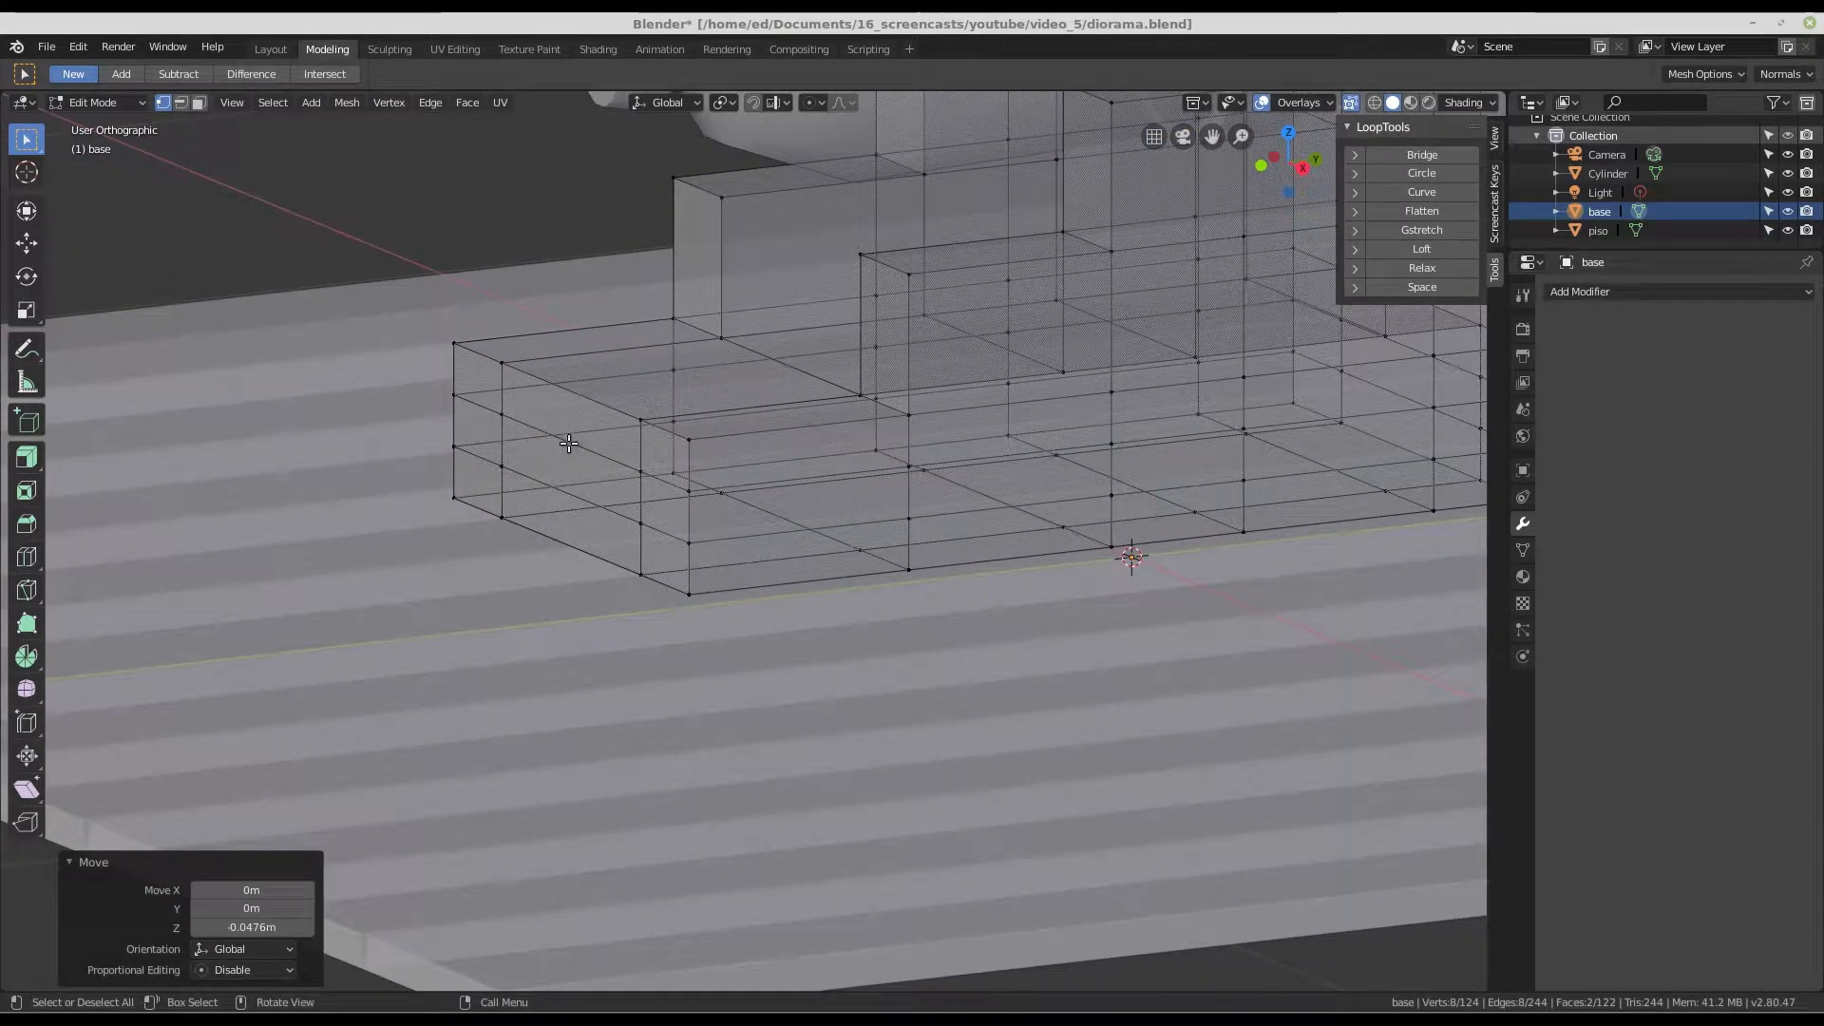
alt+click(565, 497)
scroll(564, 497, down, 5)
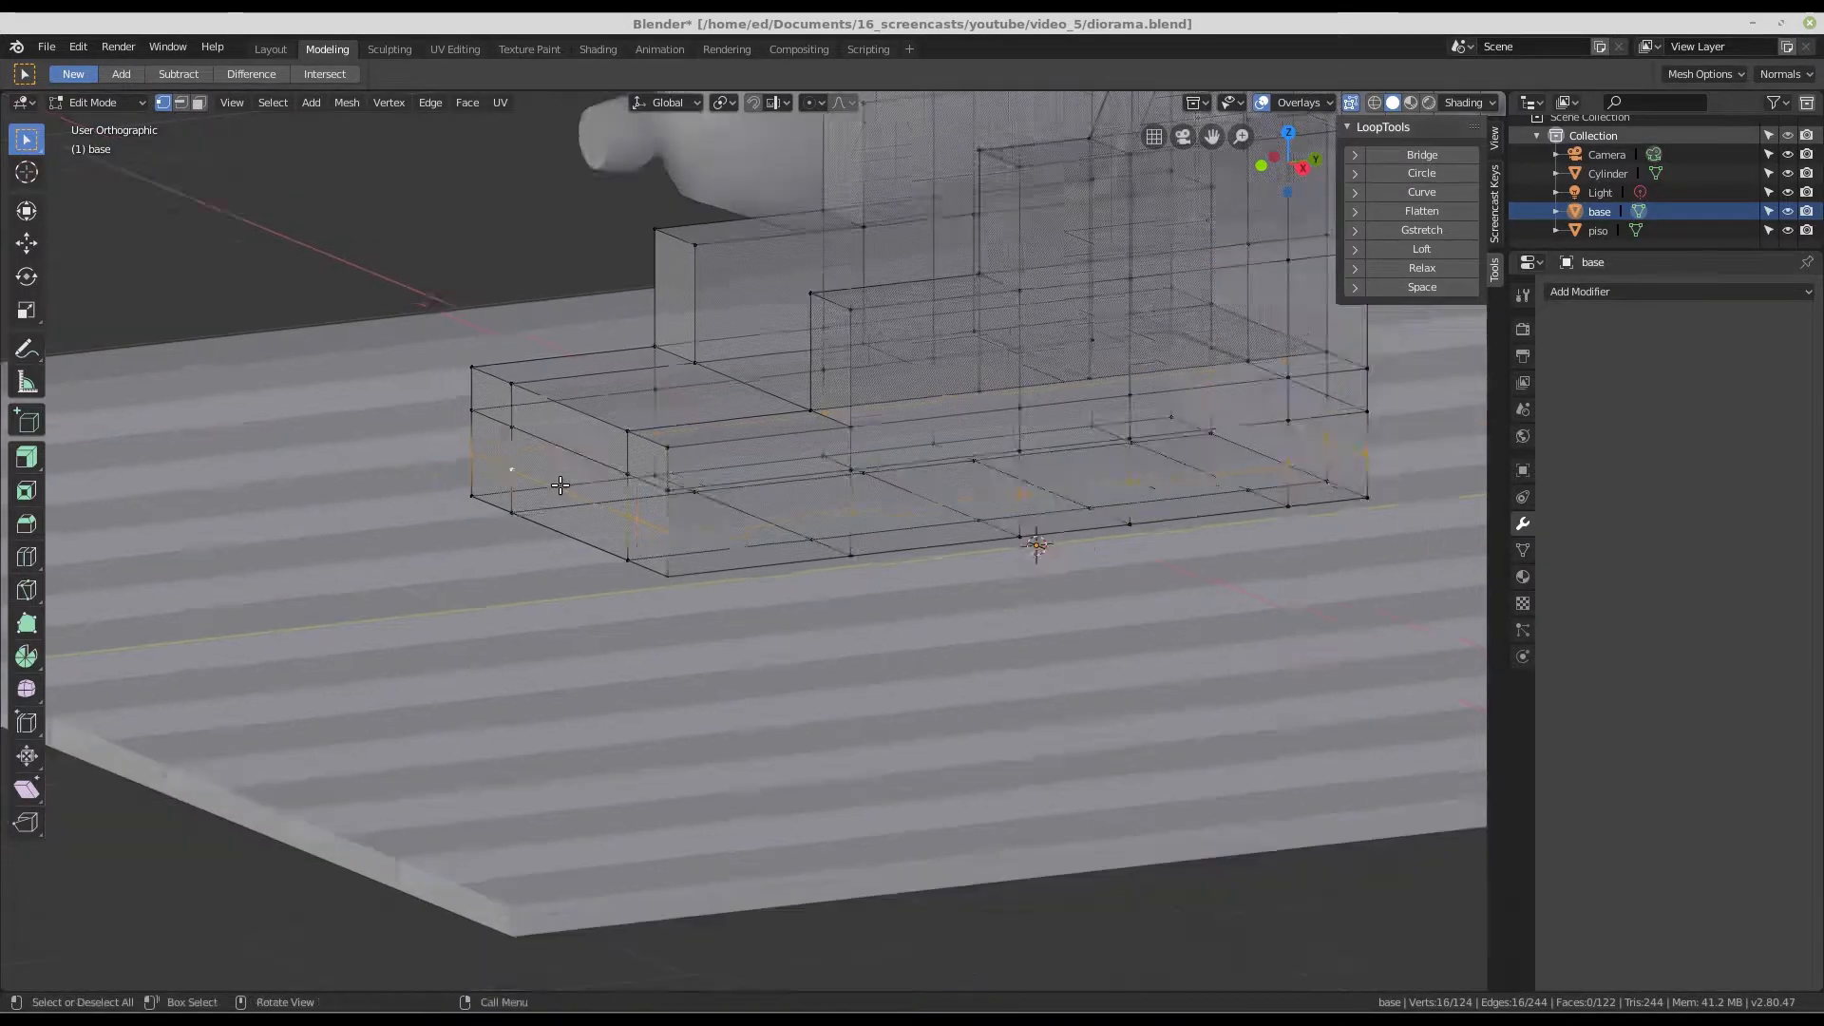
middle_drag(564, 497, 703, 435)
scroll(554, 438, up, 4)
alt+click(554, 438)
scroll(613, 423, down, 2)
scroll(608, 483, up, 2)
middle_drag(608, 483, 523, 468)
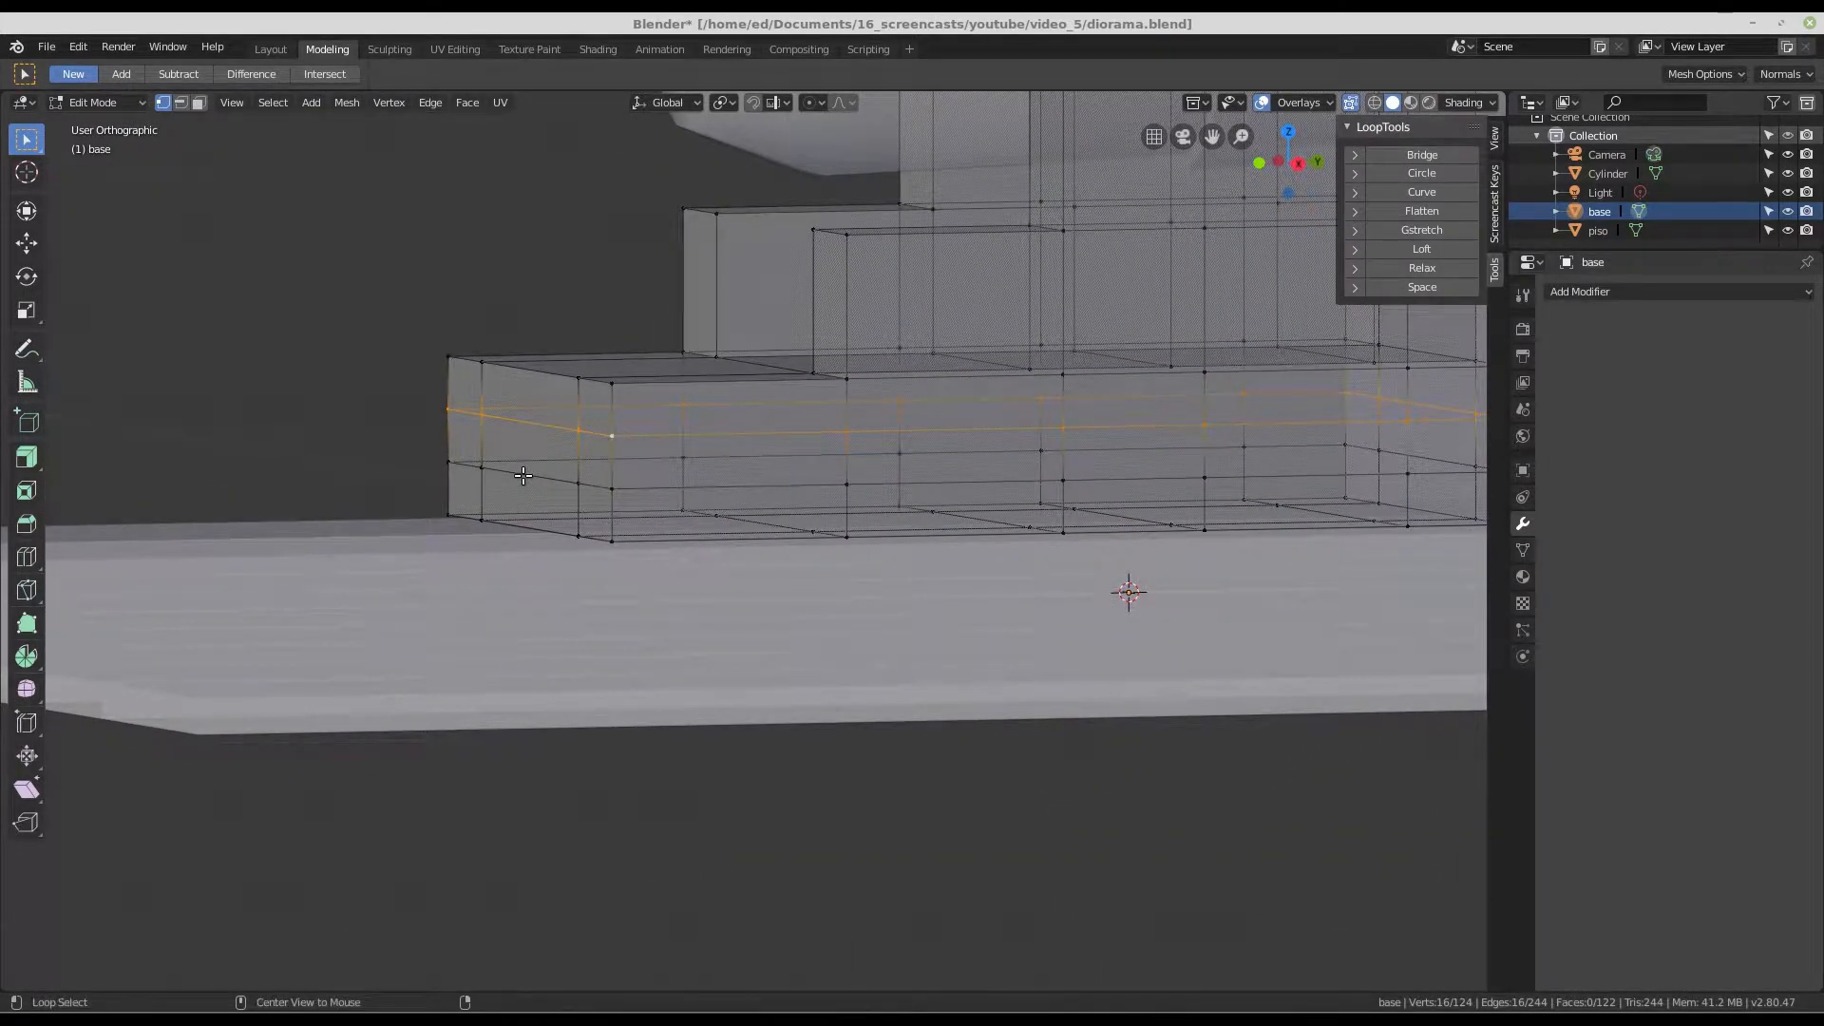
alt+click(524, 475)
alt+click(543, 417)
scroll(540, 423, down, 2)
scroll(532, 437, up, 1)
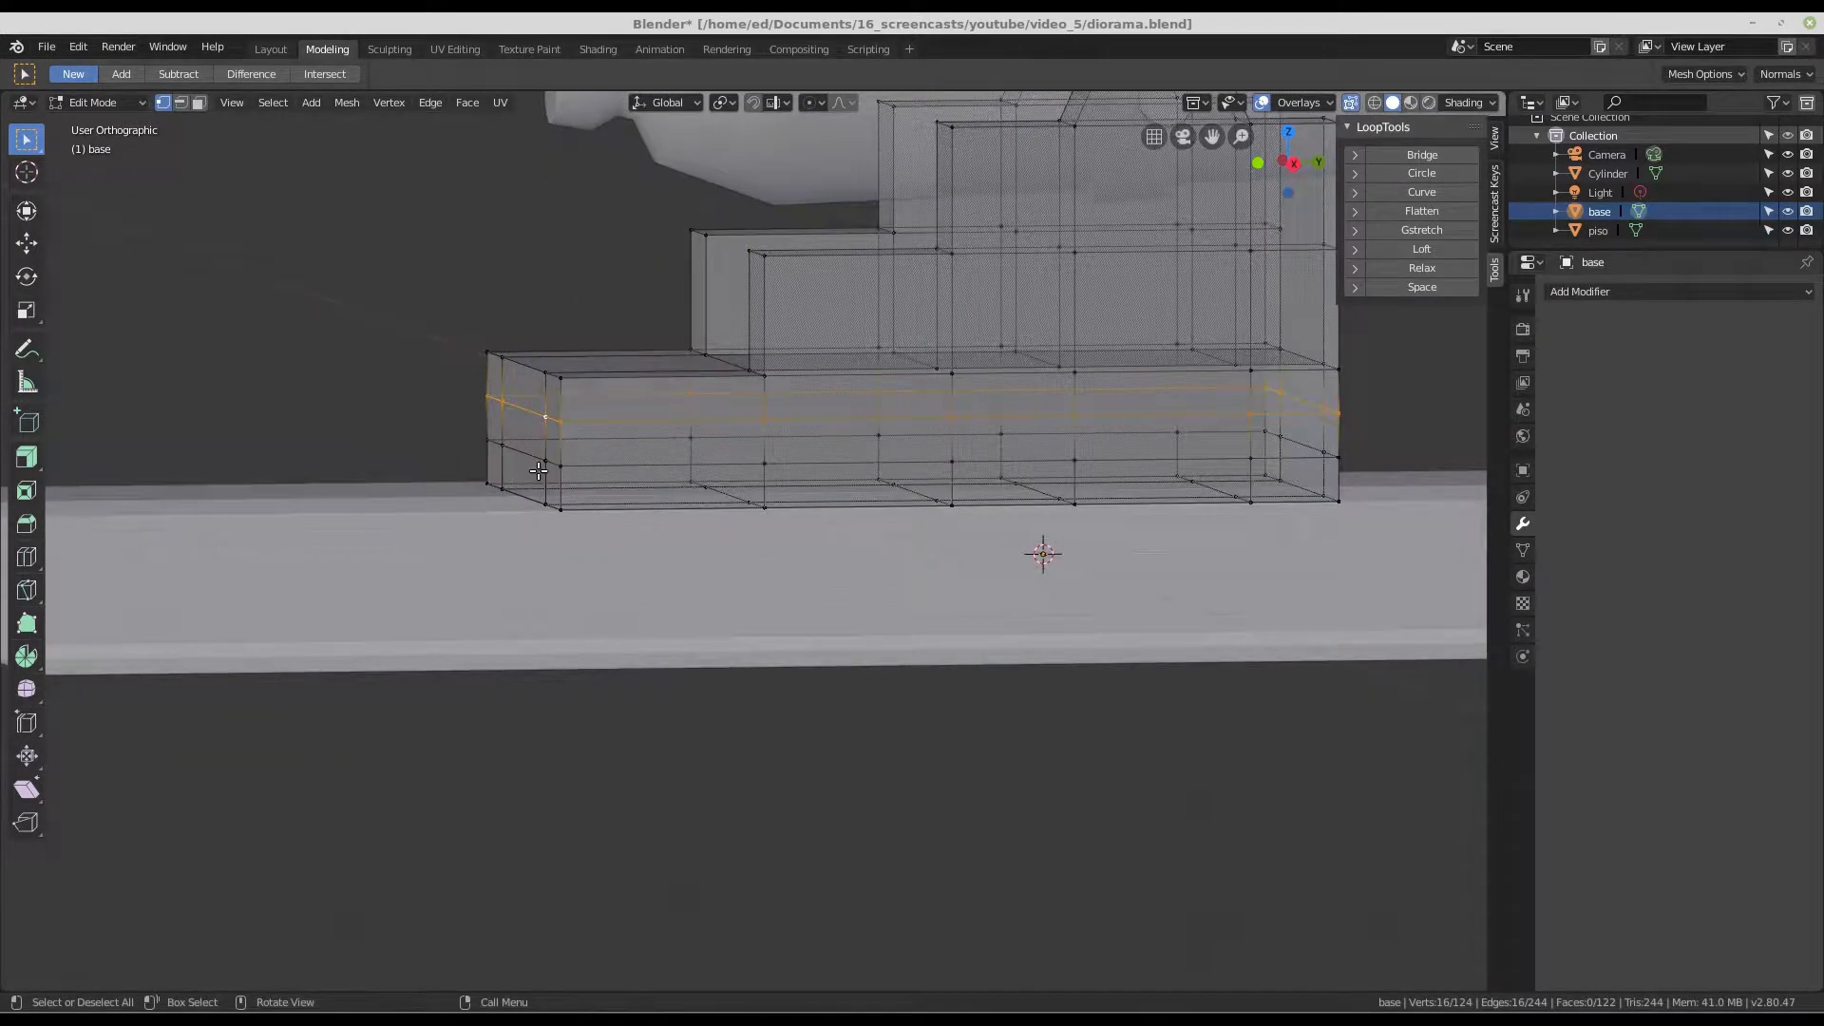
scroll(522, 458, up, 2)
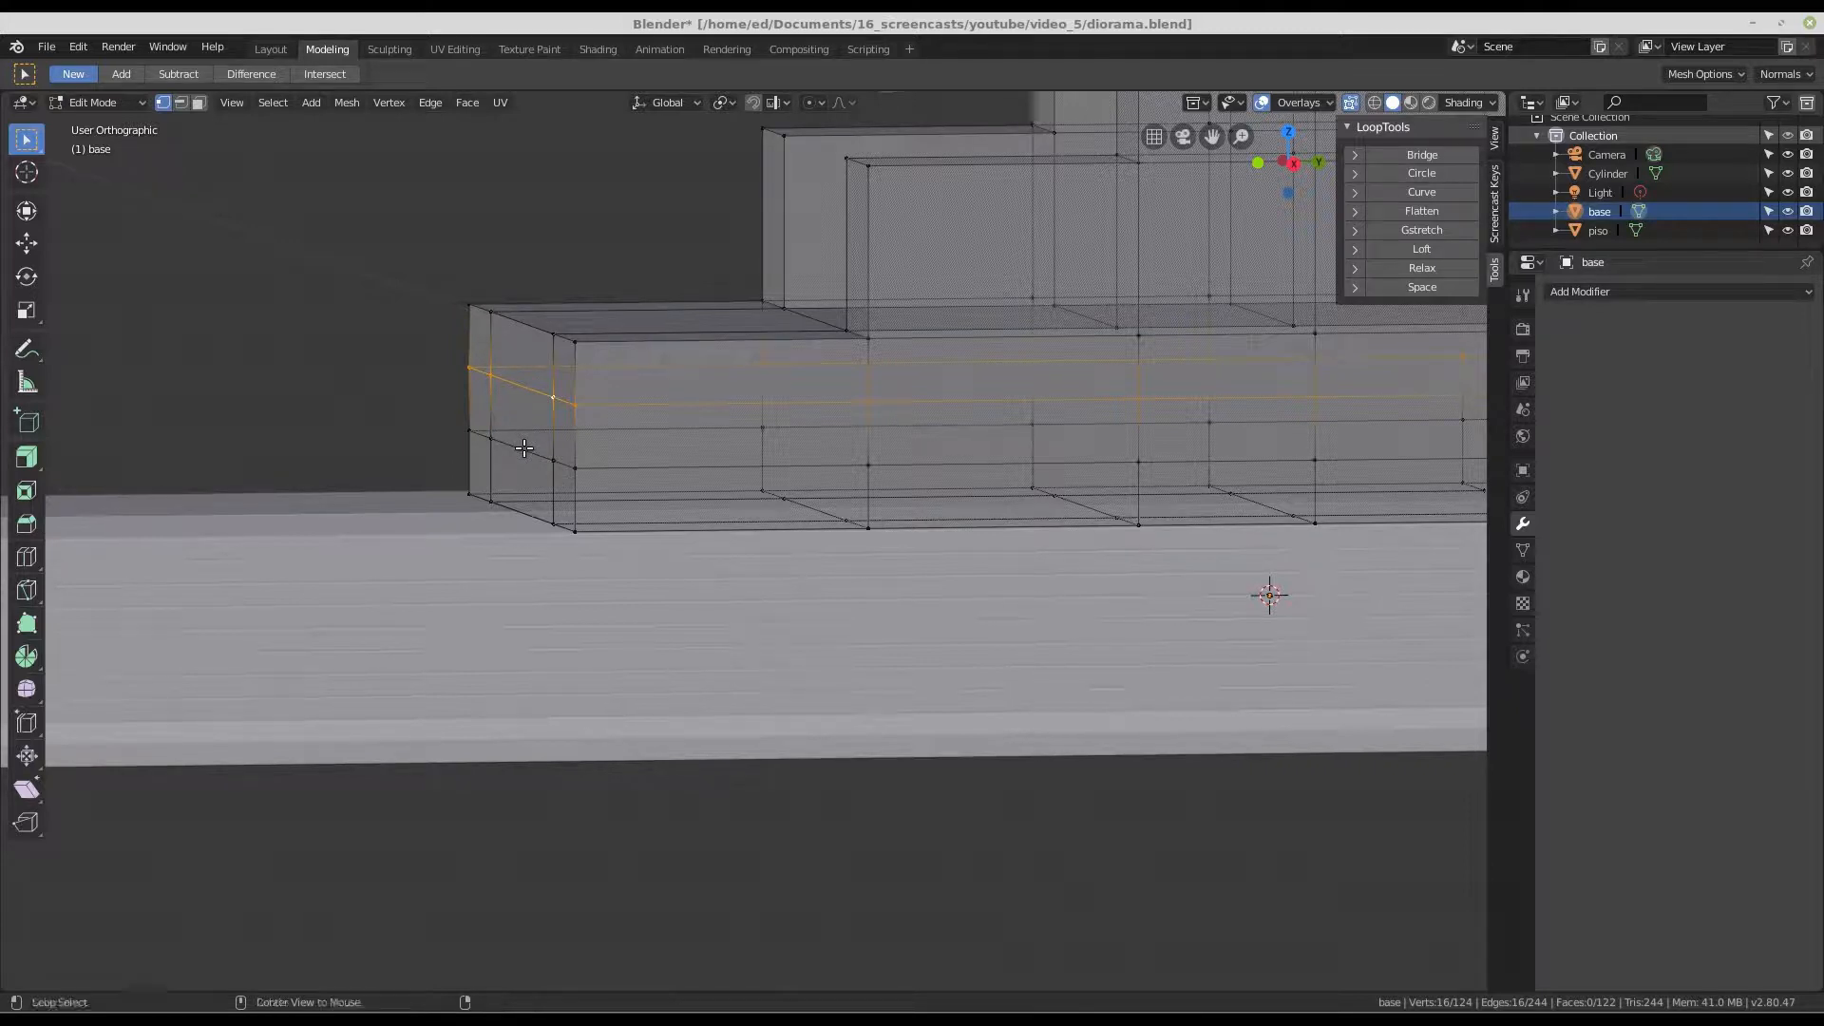
- Delete the lower horizontal edge loop around the base's lowest block with Edge Loops
alt+click(524, 448)
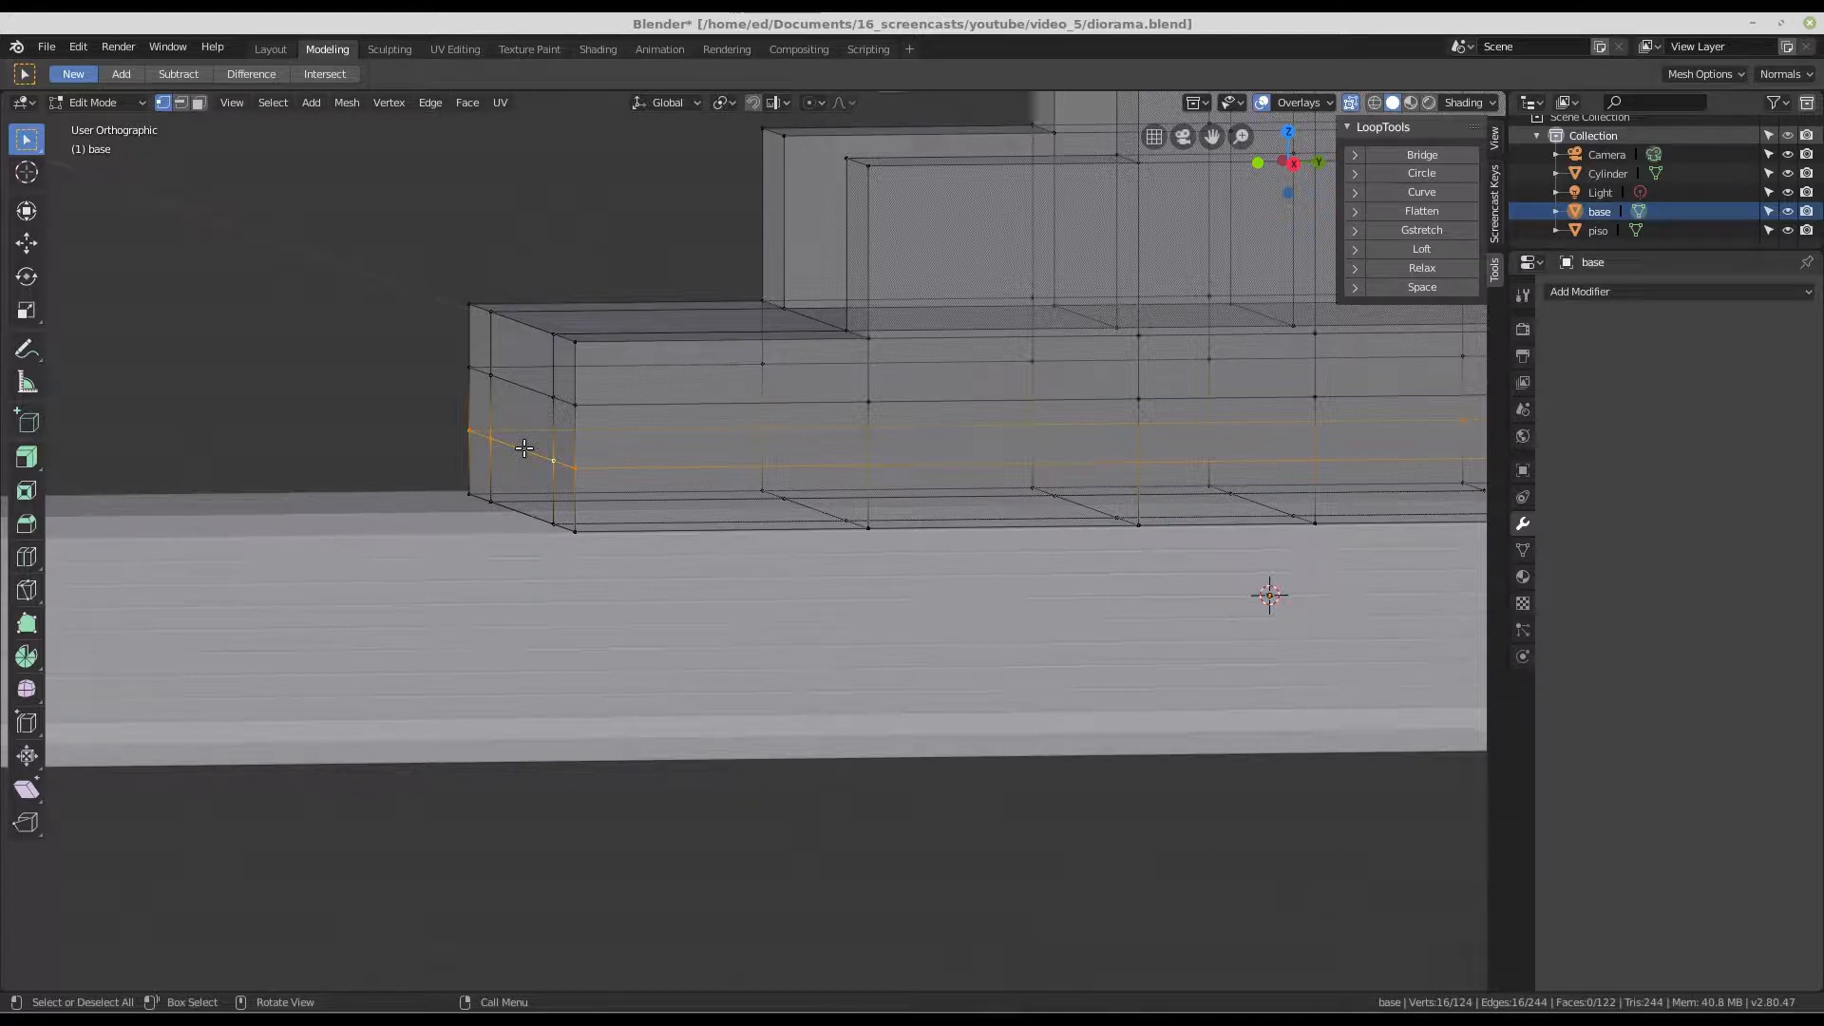
key(x)
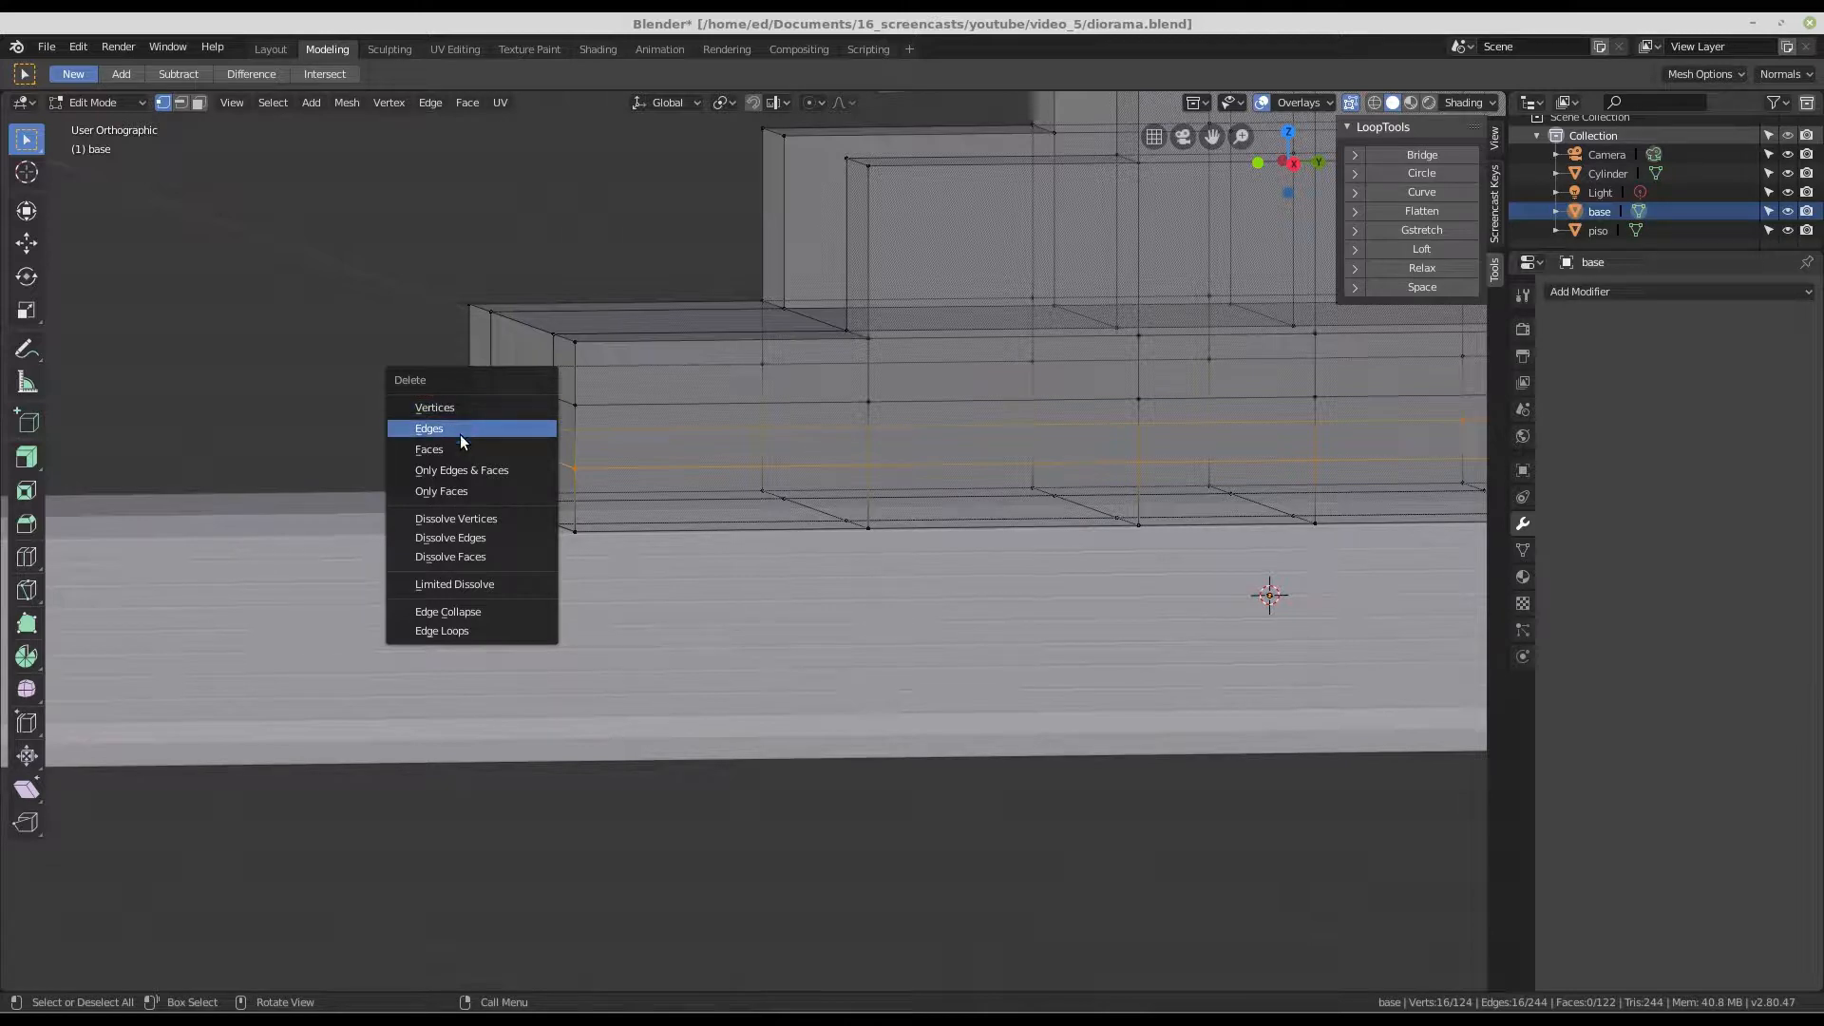
click(469, 631)
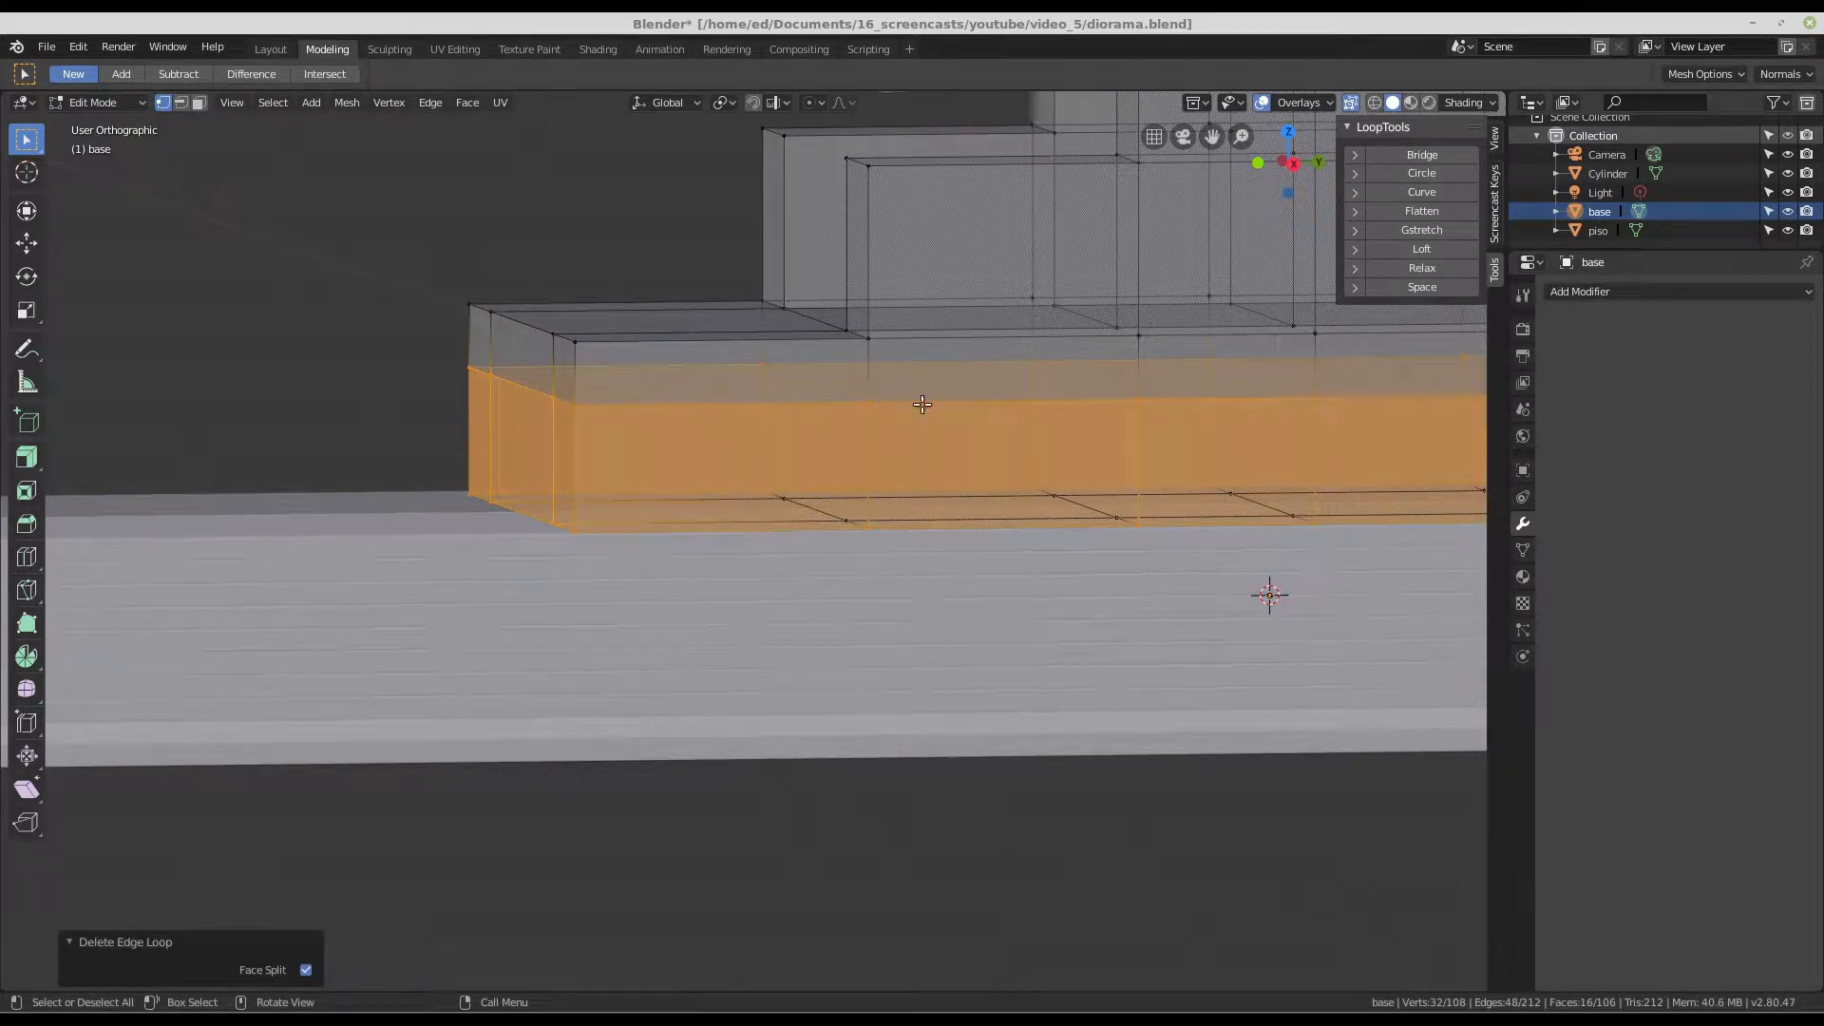
- Delete the remaining horizontal edge loop around the base's lowest block with Edge Loops
alt+click(627, 400)
middle_drag(623, 399, 609, 407)
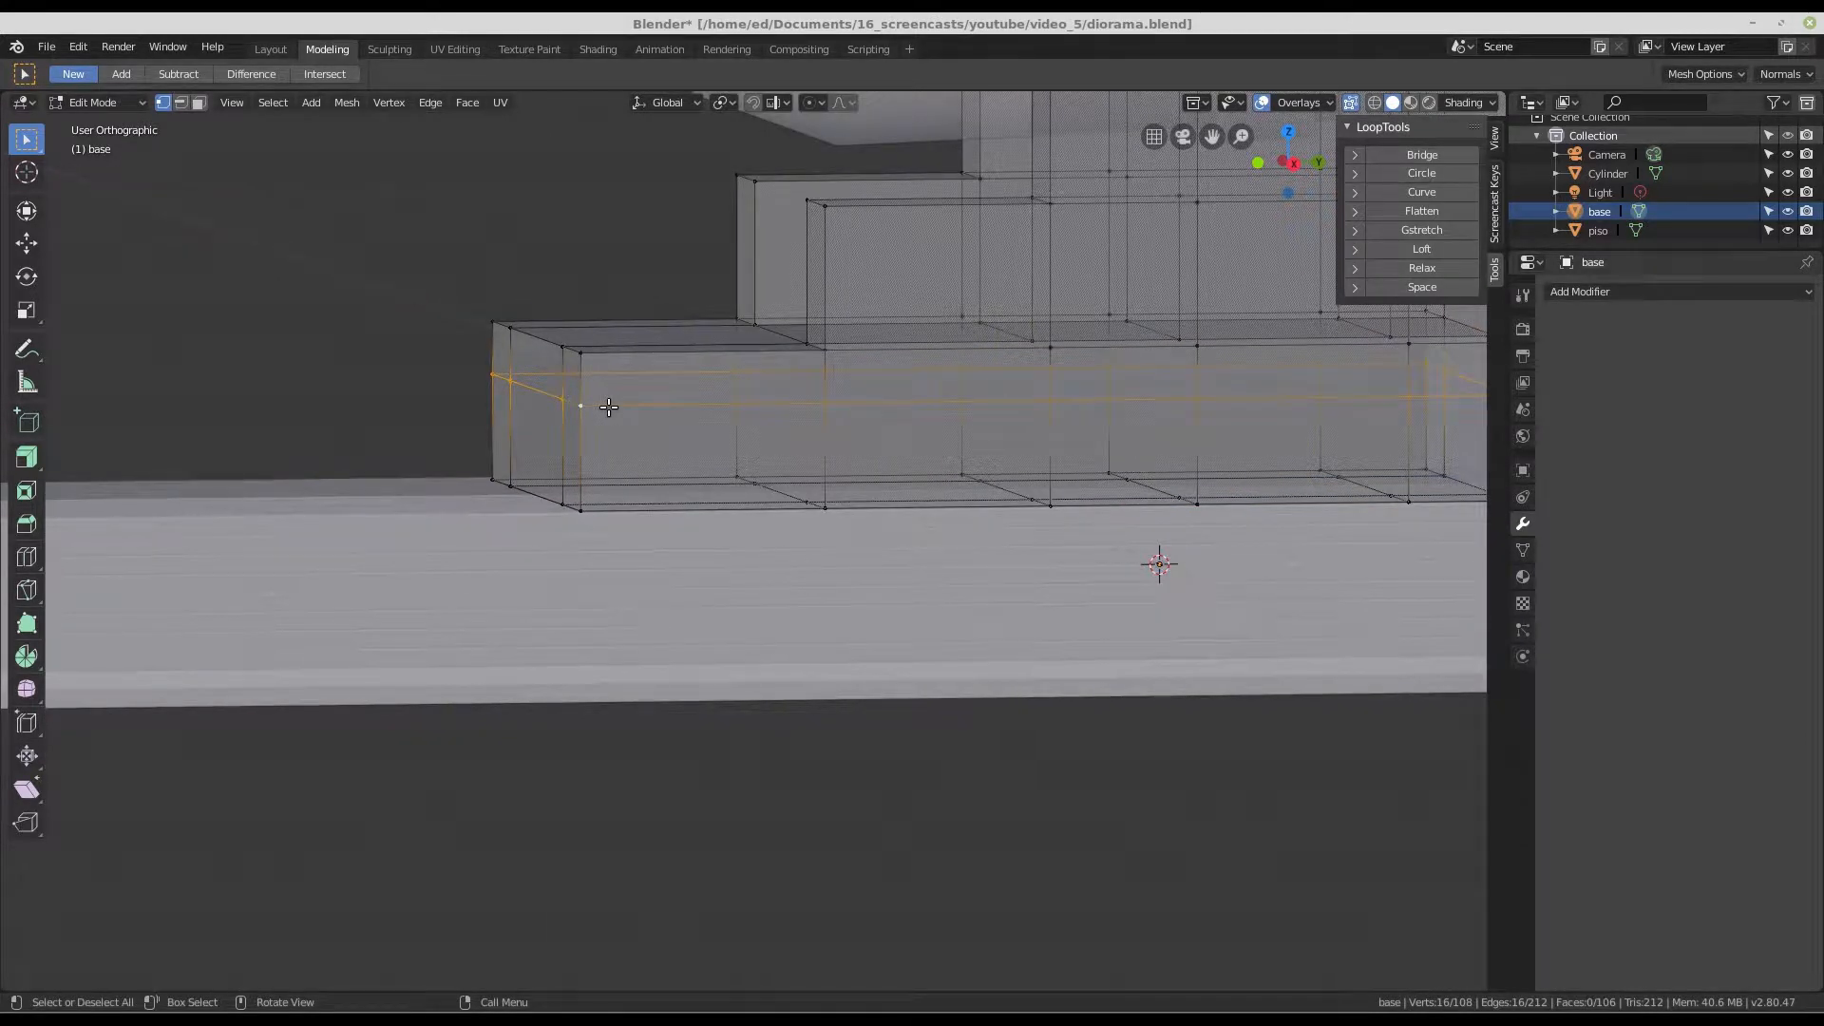
key(x)
click(623, 408)
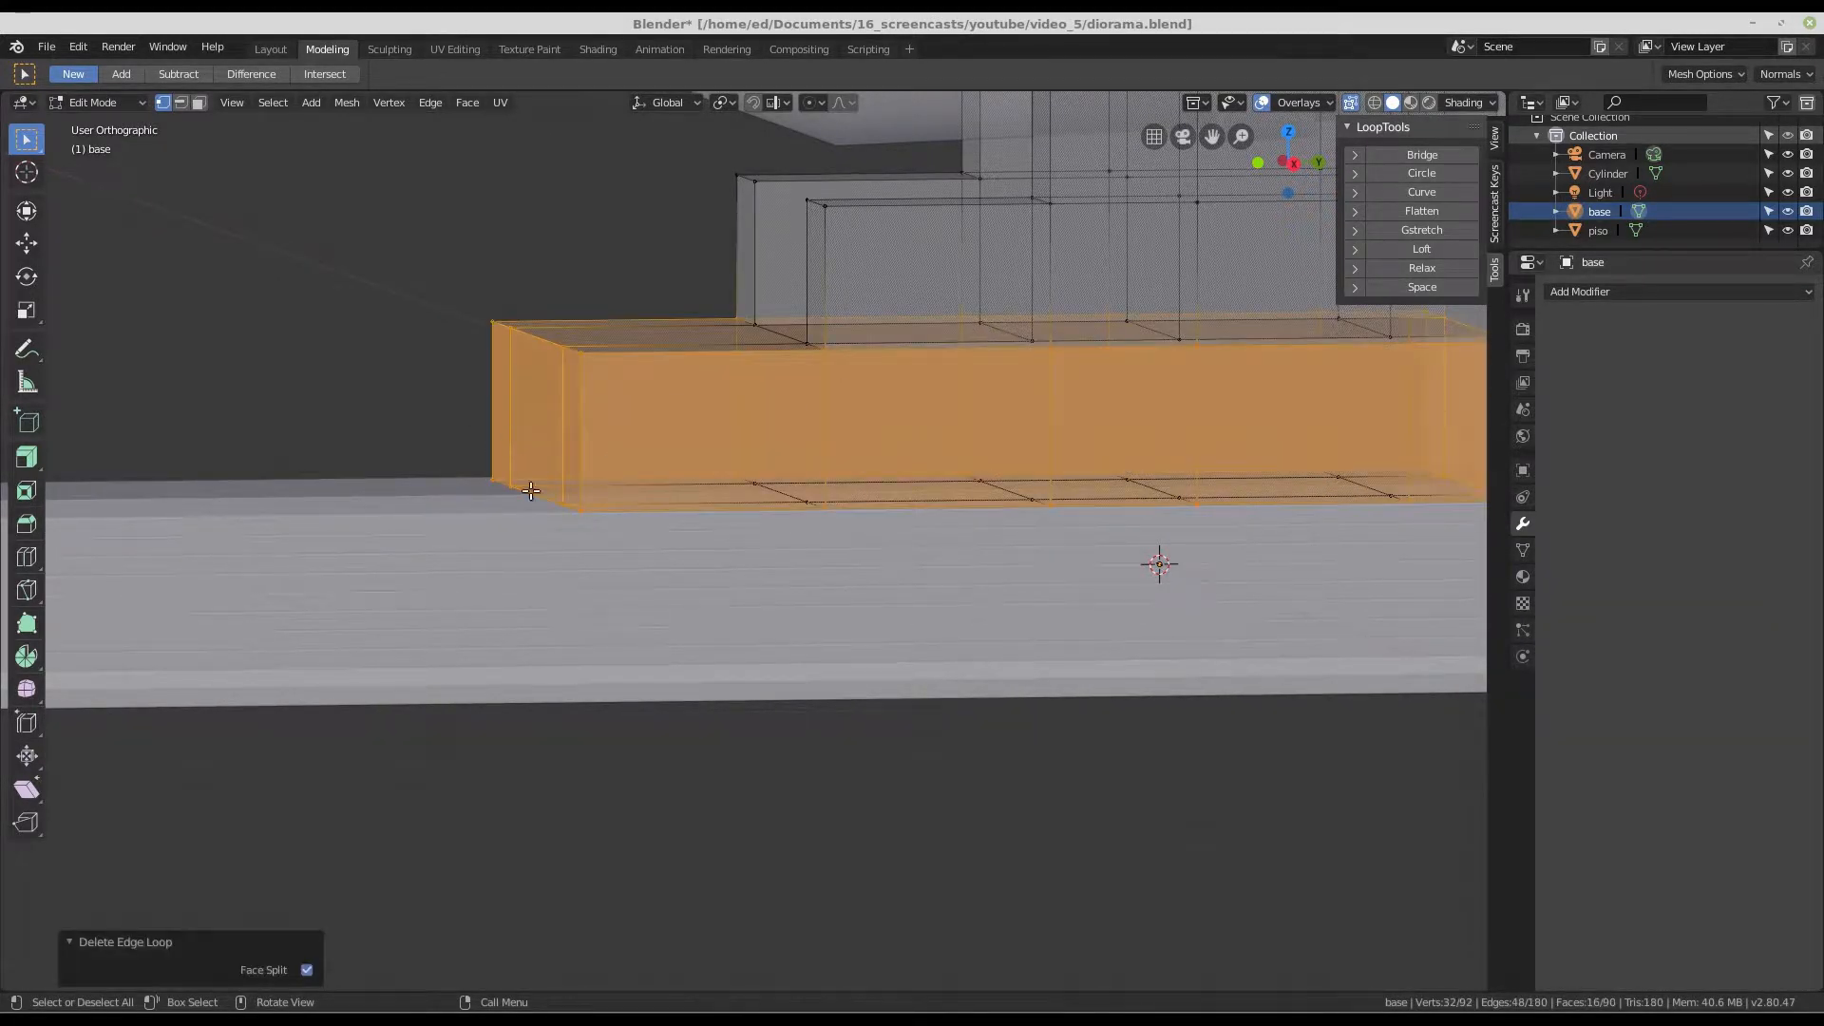
- Leave Edit Mode on the base and add a mesh cylinder with 16 vertices
middle_drag(531, 490, 628, 414)
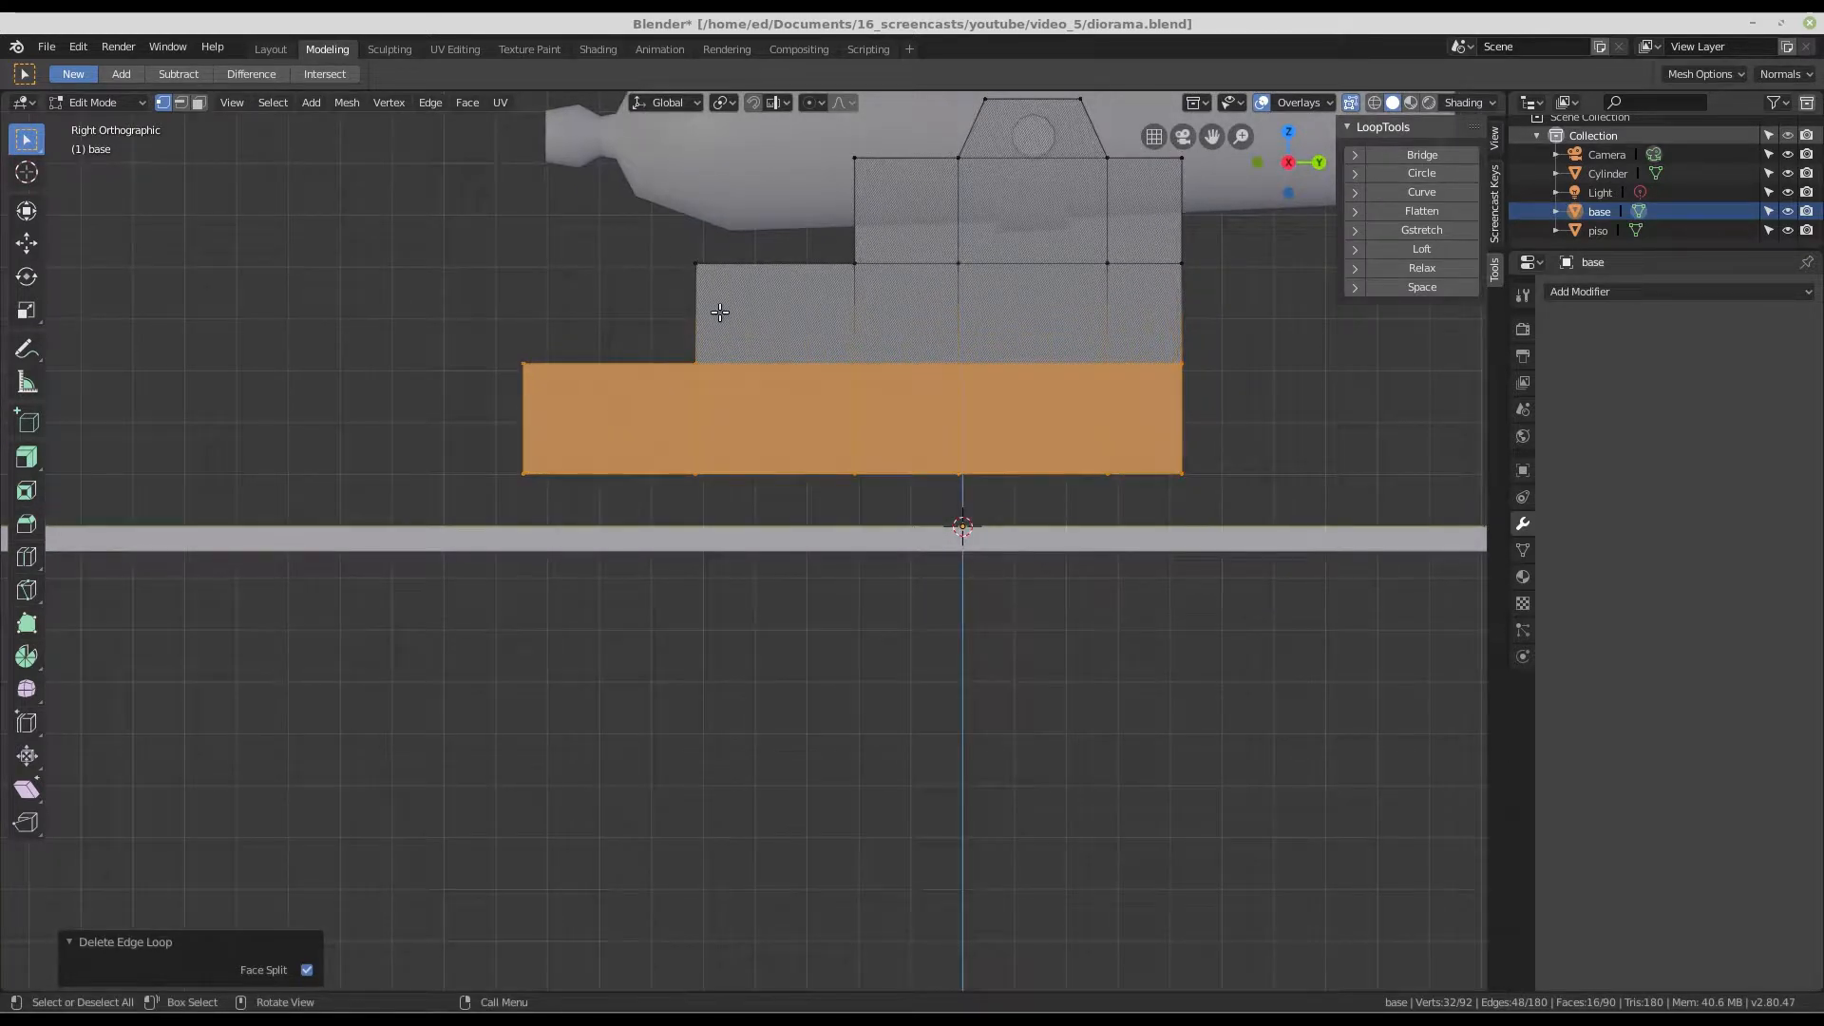
key(KP_3)
shift+middle_drag(829, 330, 794, 441)
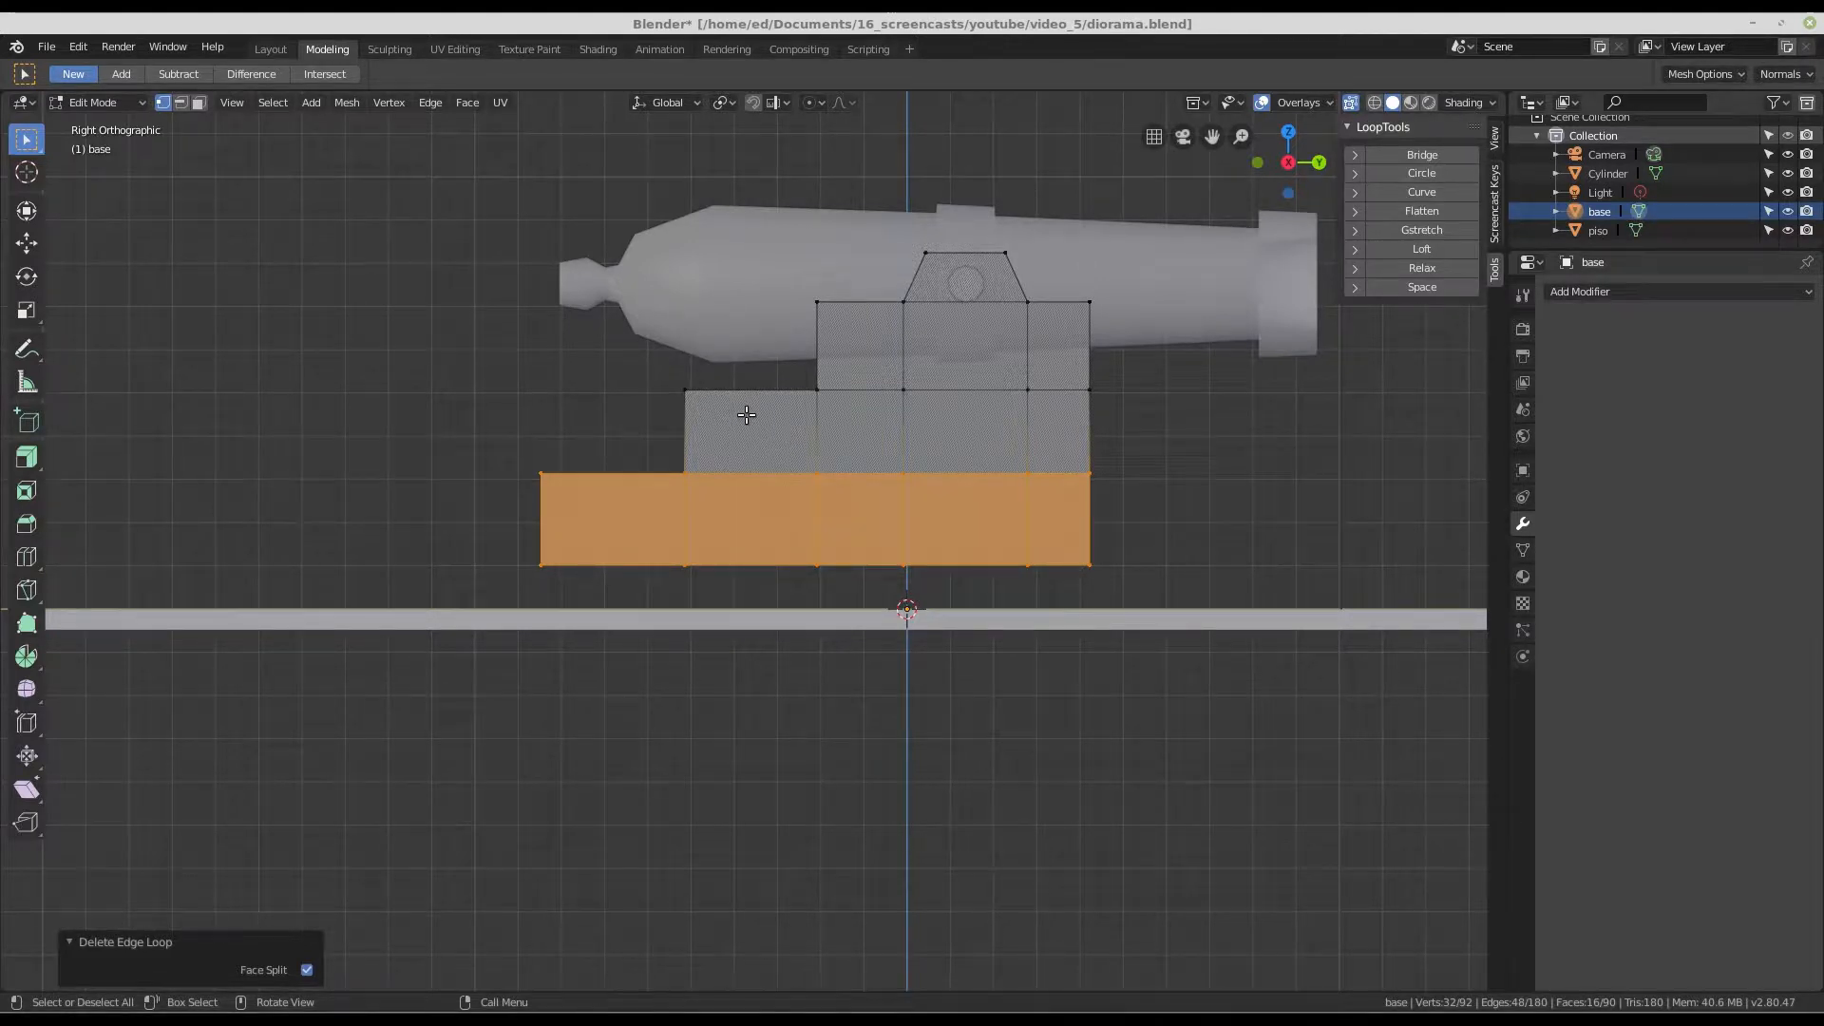
middle_drag(747, 415, 817, 538)
key(Tab)
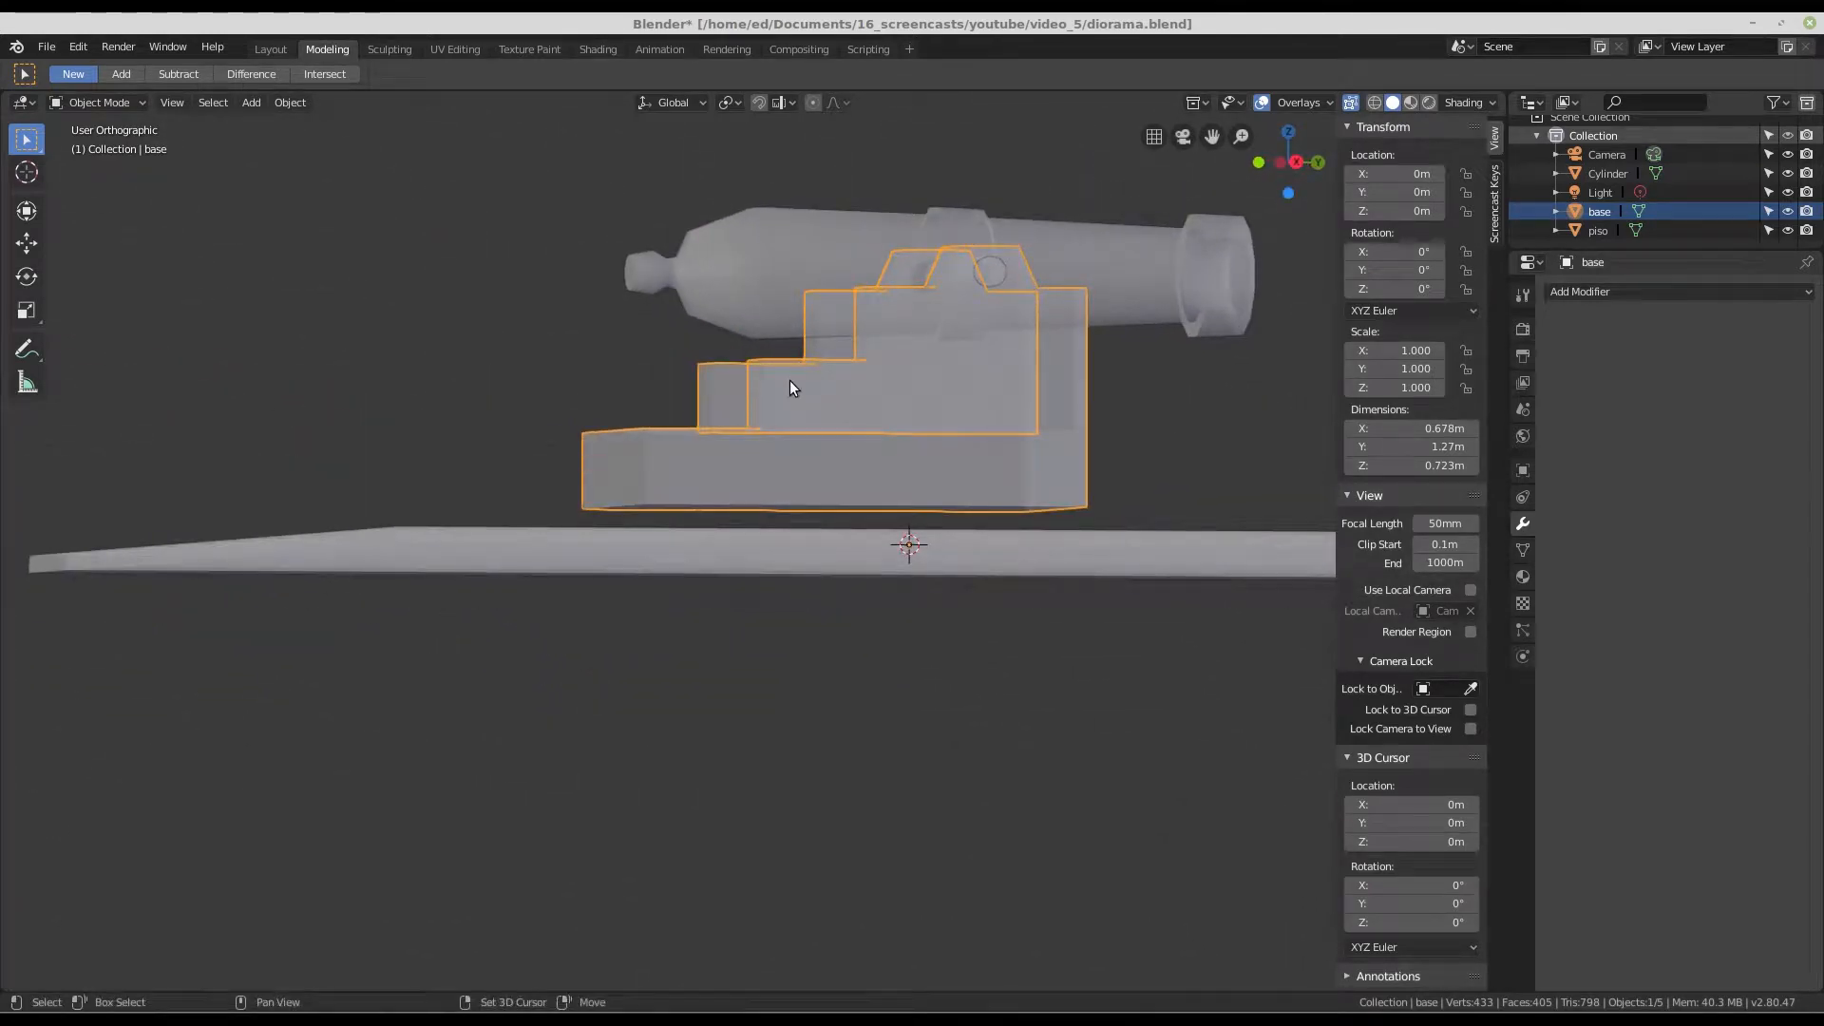
key(shift+a)
mouse_move(790, 380)
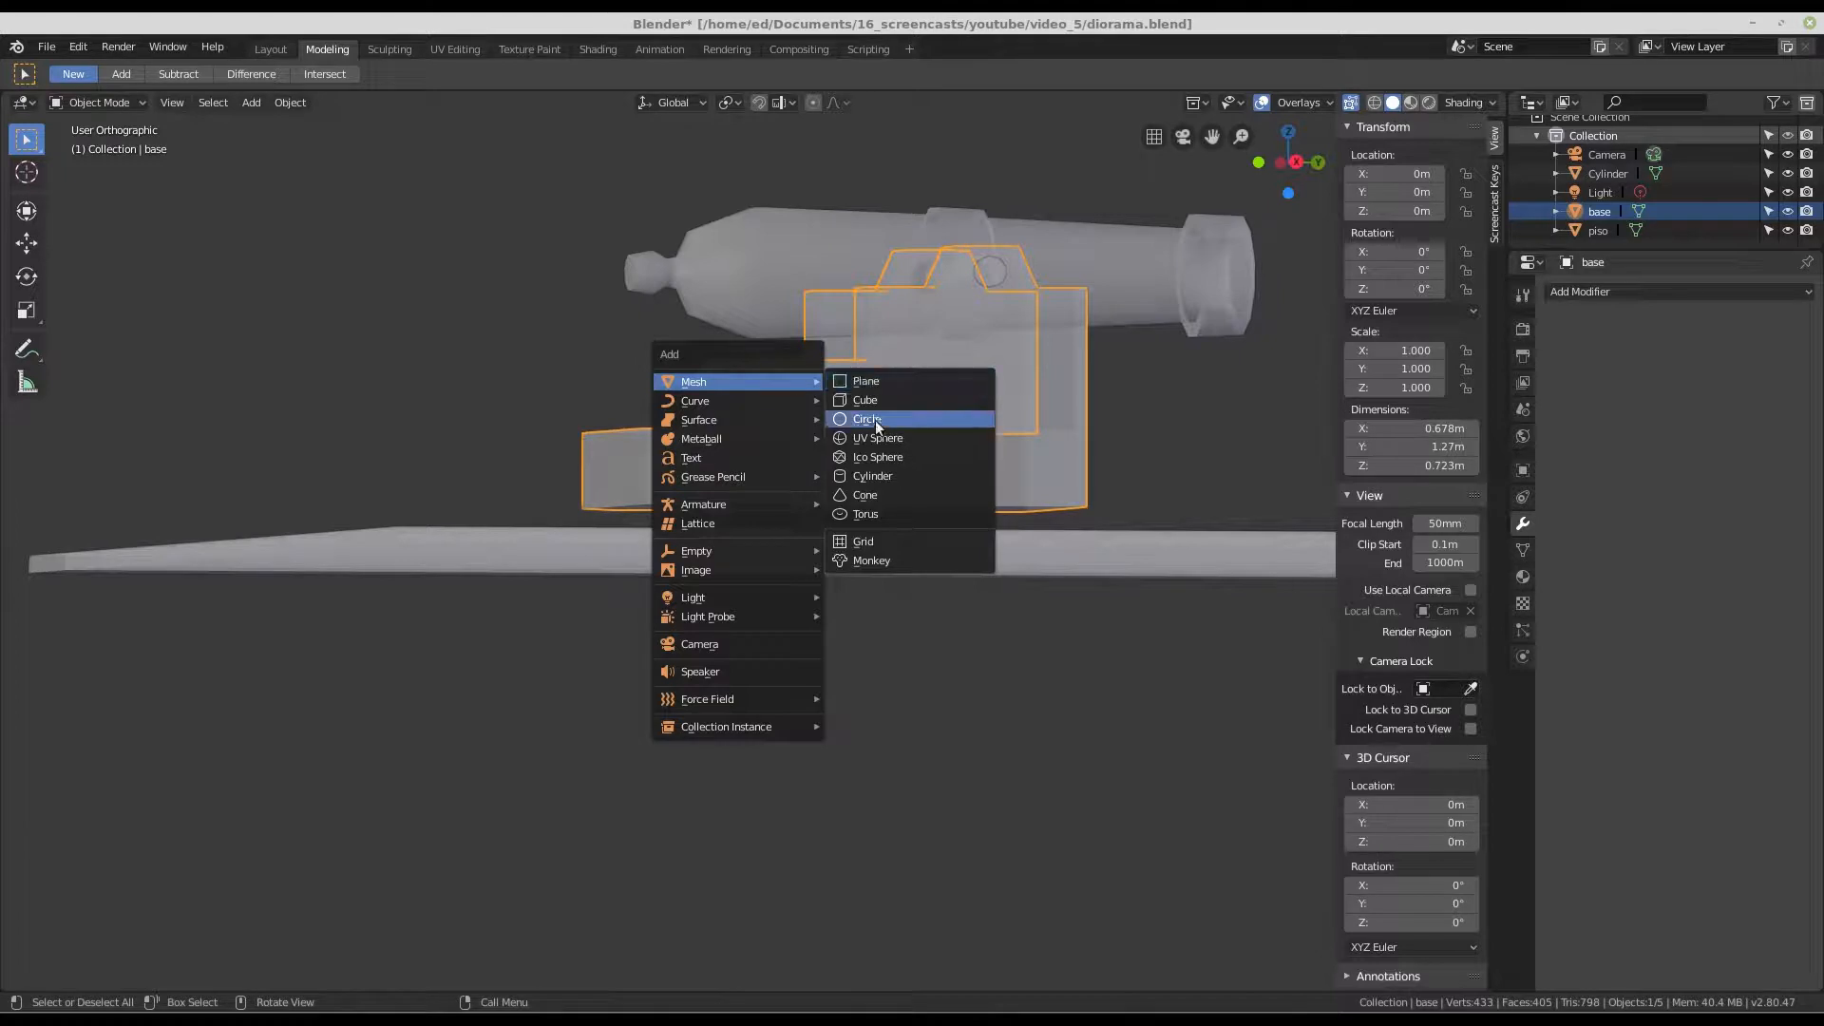
click(893, 476)
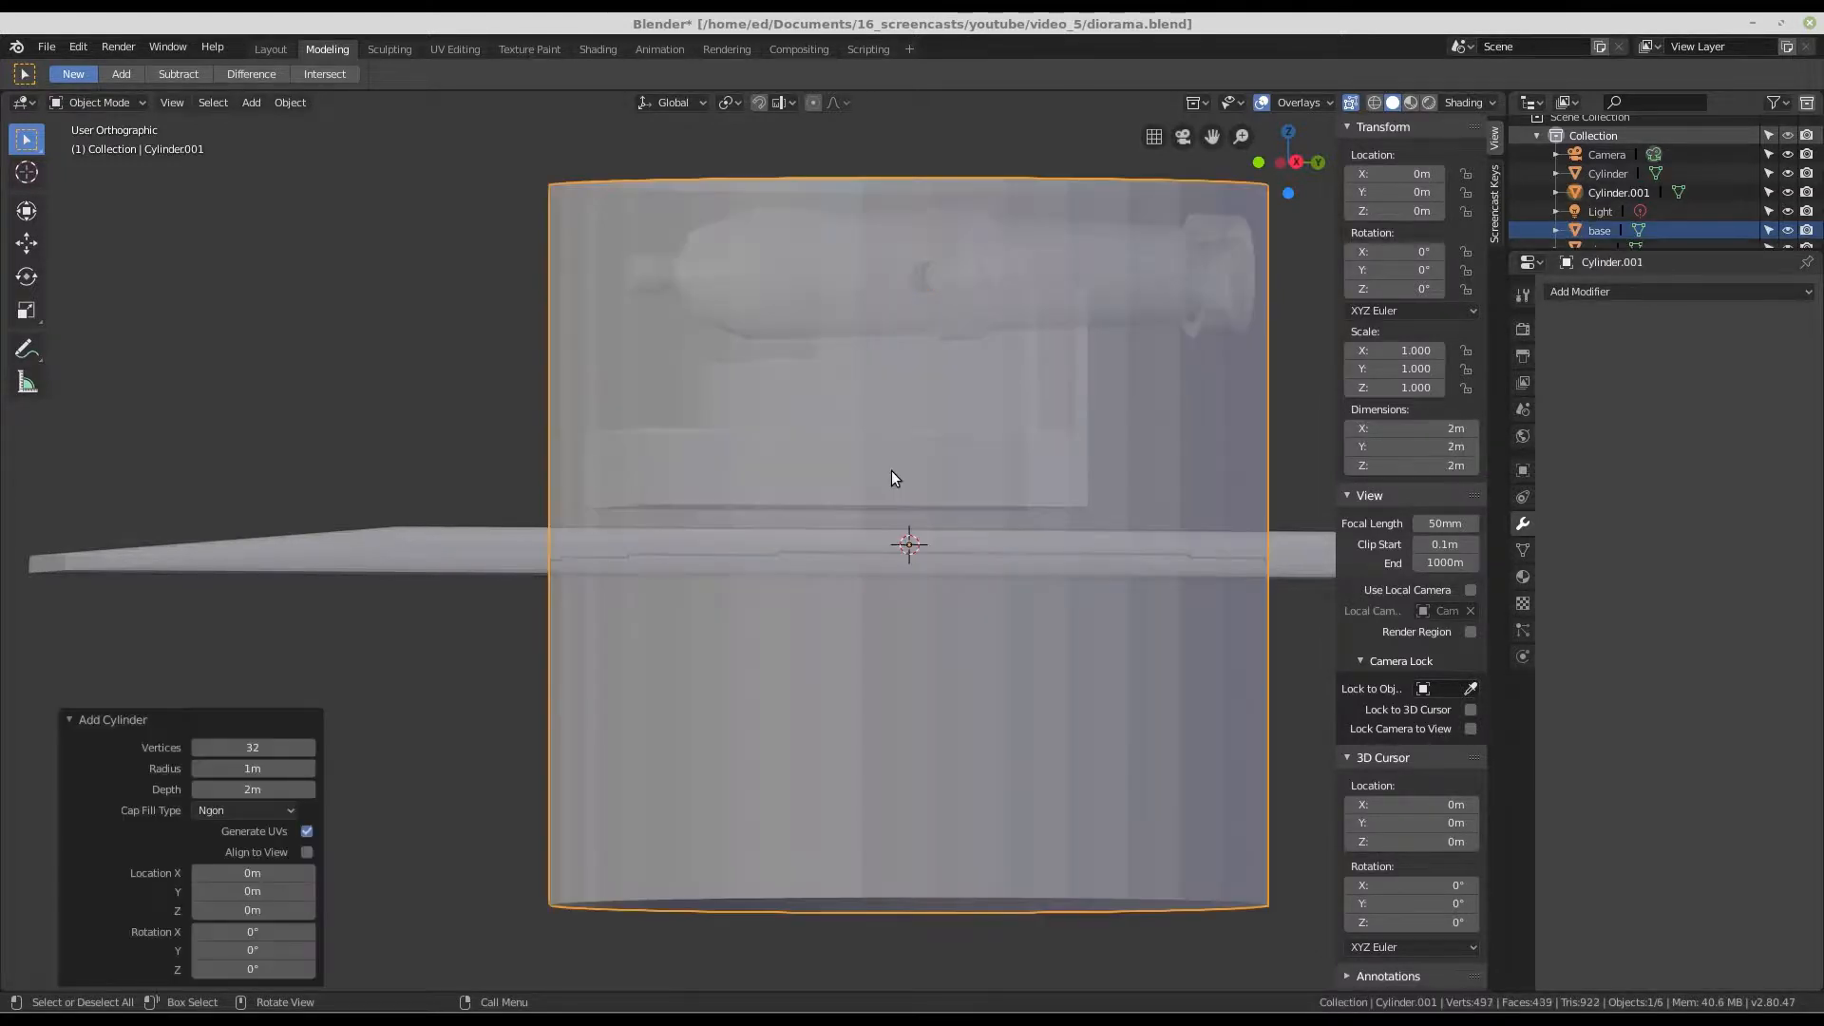
click(242, 748)
key(Return)
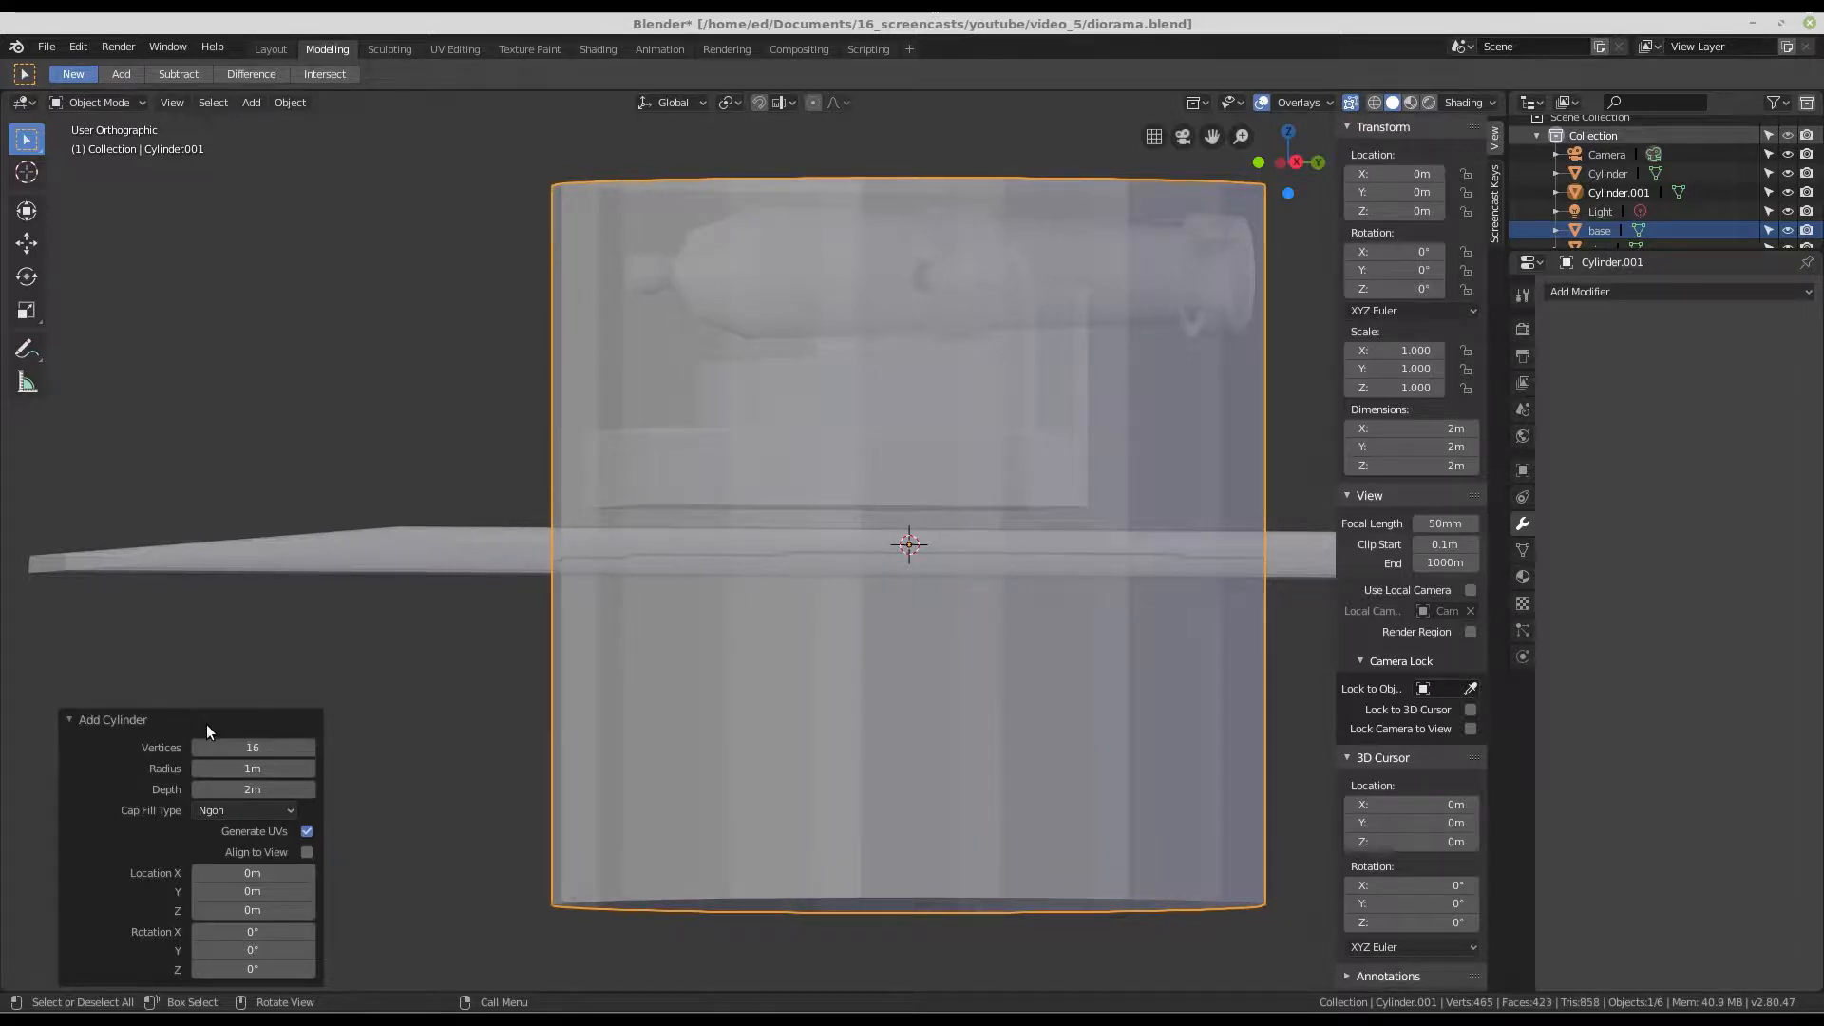
- Set the new cylinder's vertex count to 12
middle_drag(796, 257, 724, 419)
scroll(724, 419, up, 1)
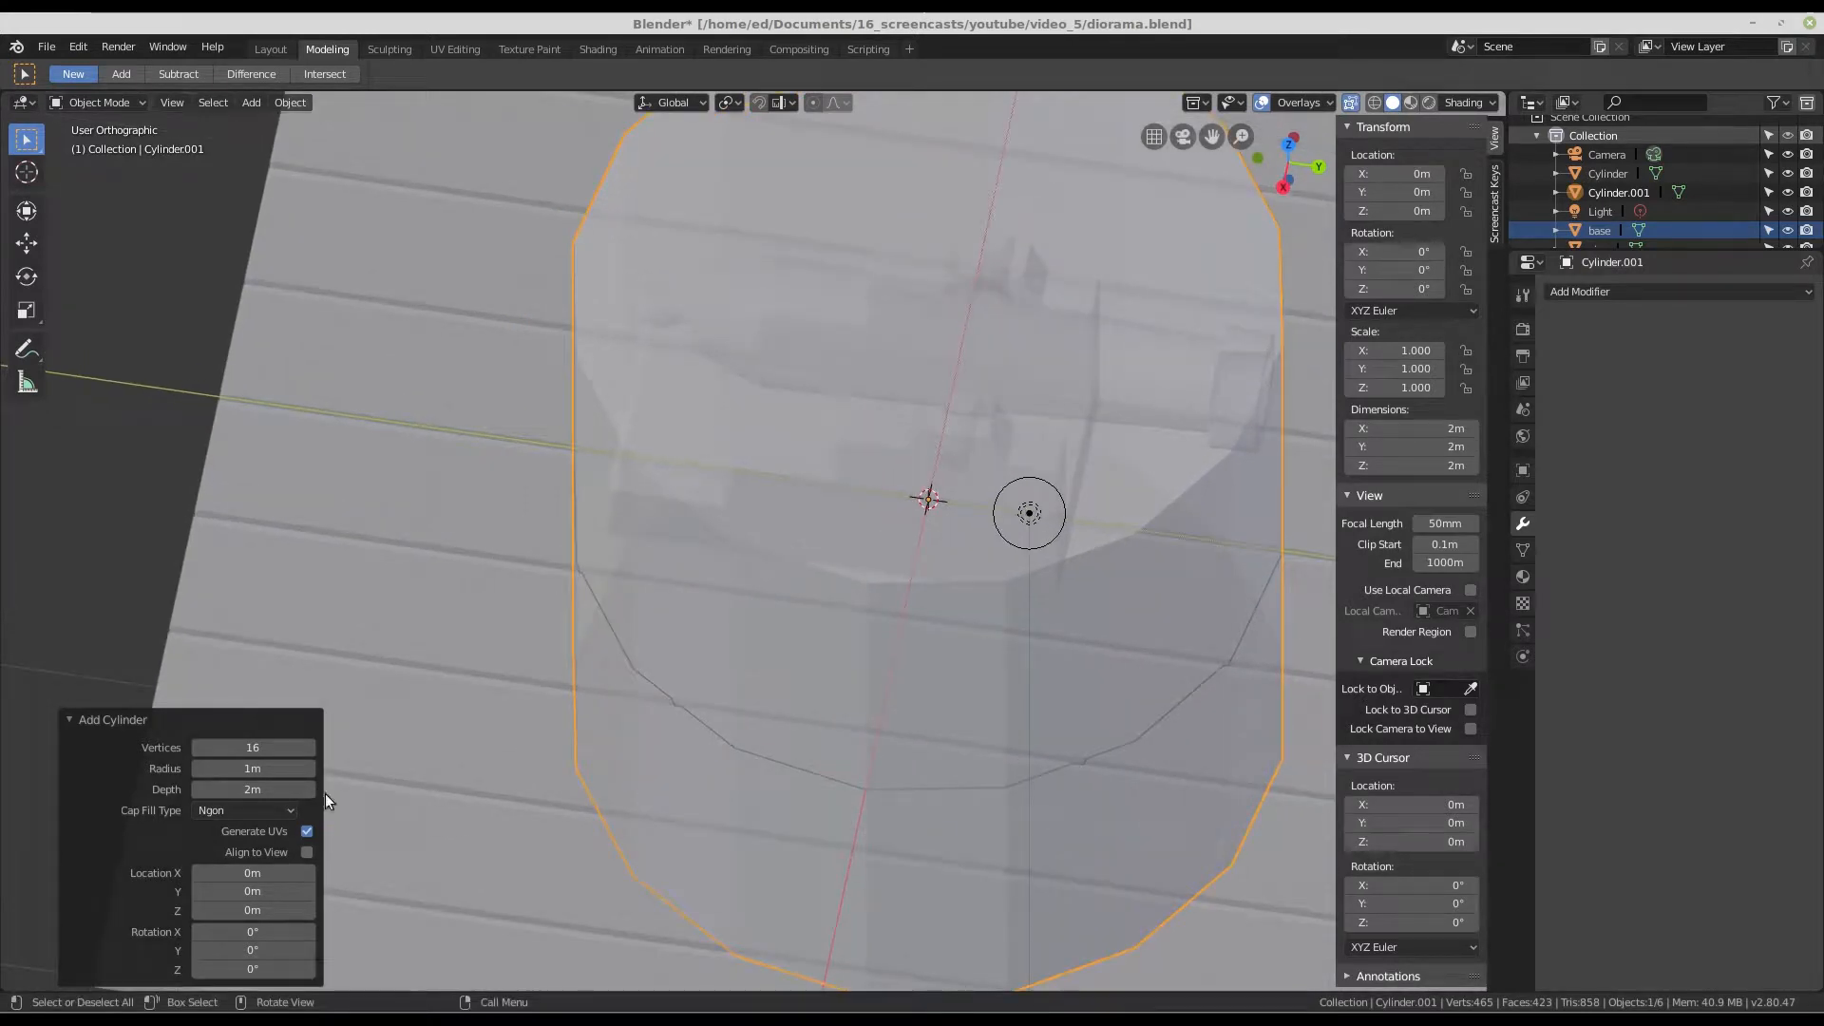
click(247, 747)
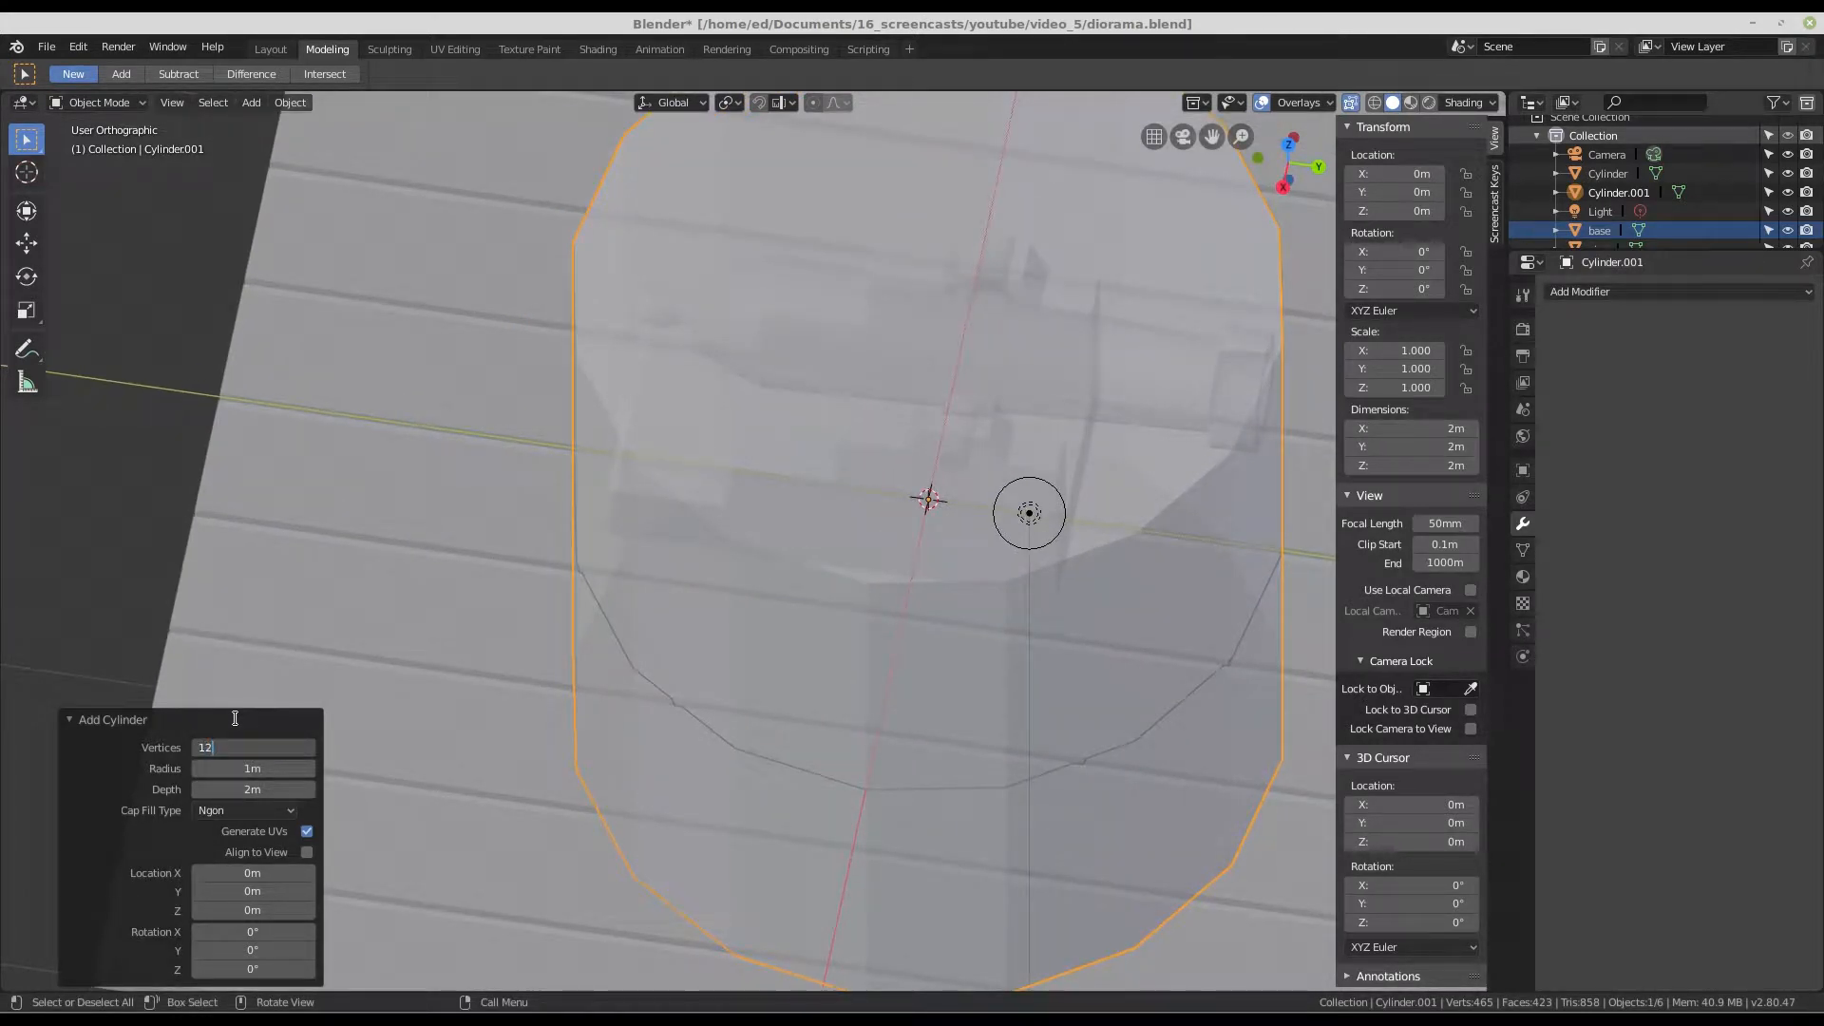
key(Return)
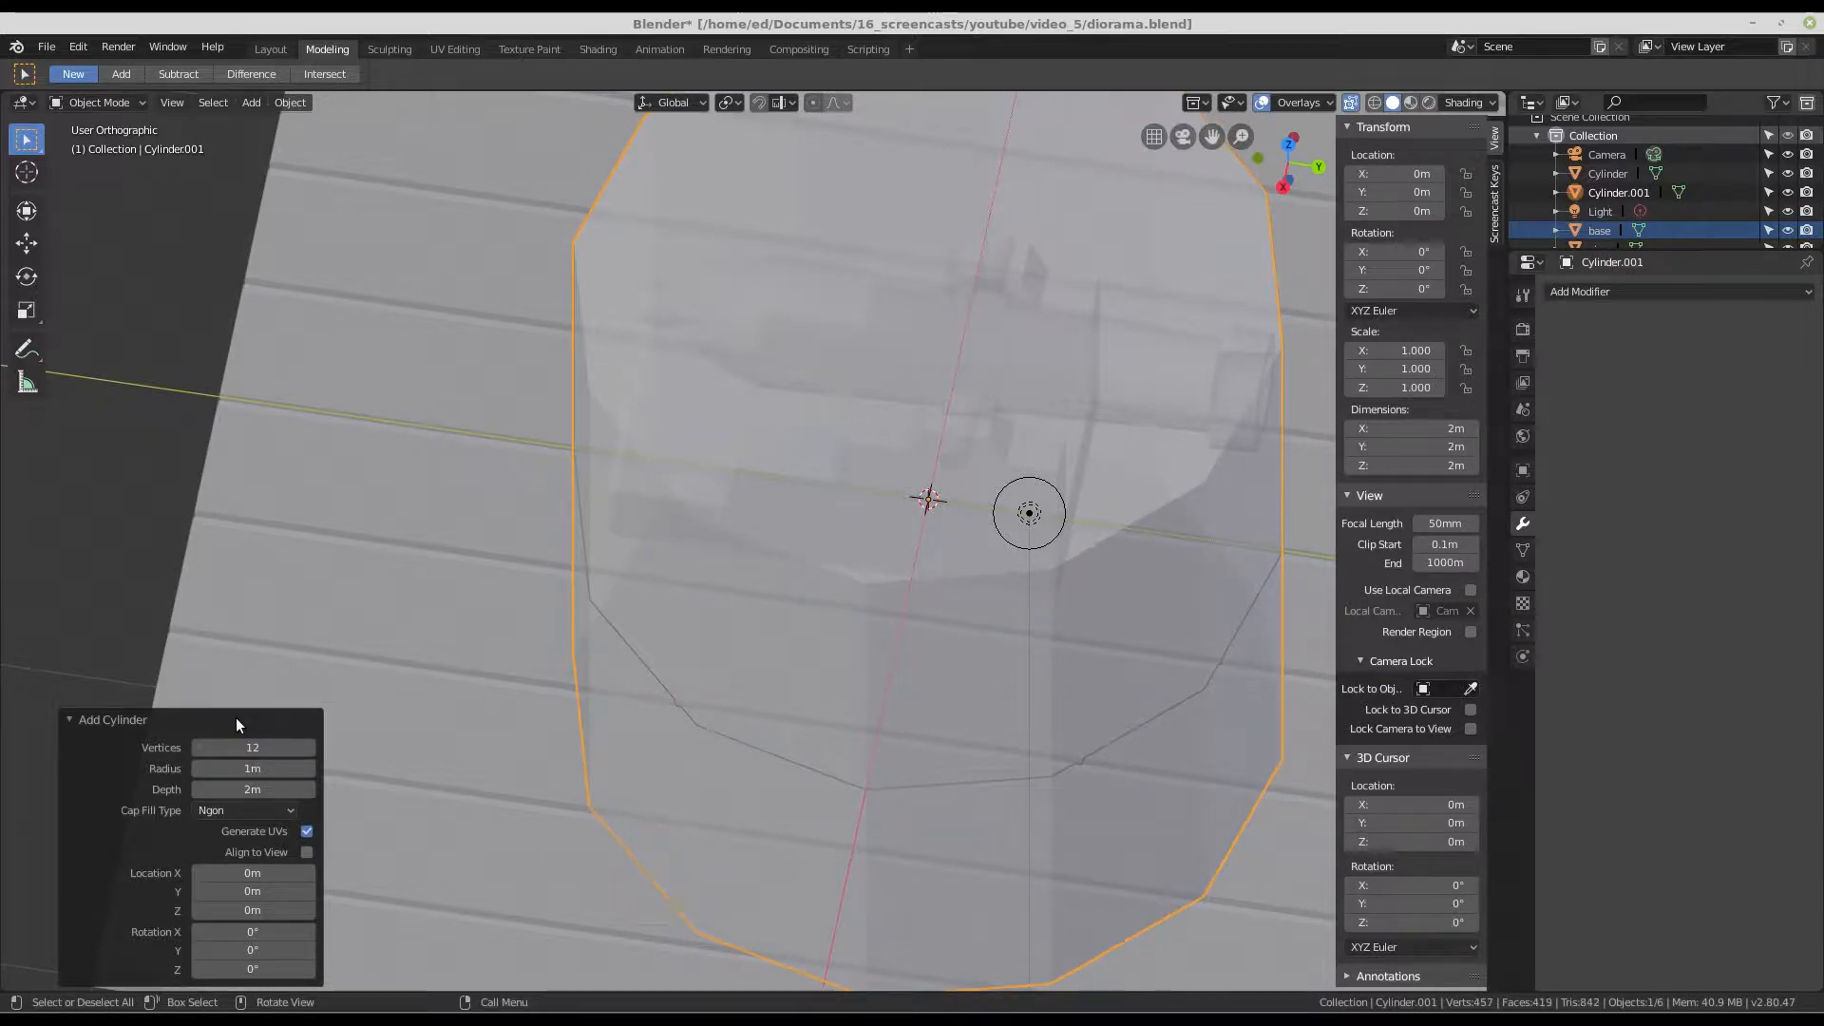
- Try the cylinder without caps, and set its Cap Fill Type to Triangle Fan
scroll(614, 690, down, 8)
middle_drag(652, 594, 713, 614)
scroll(716, 431, up, 5)
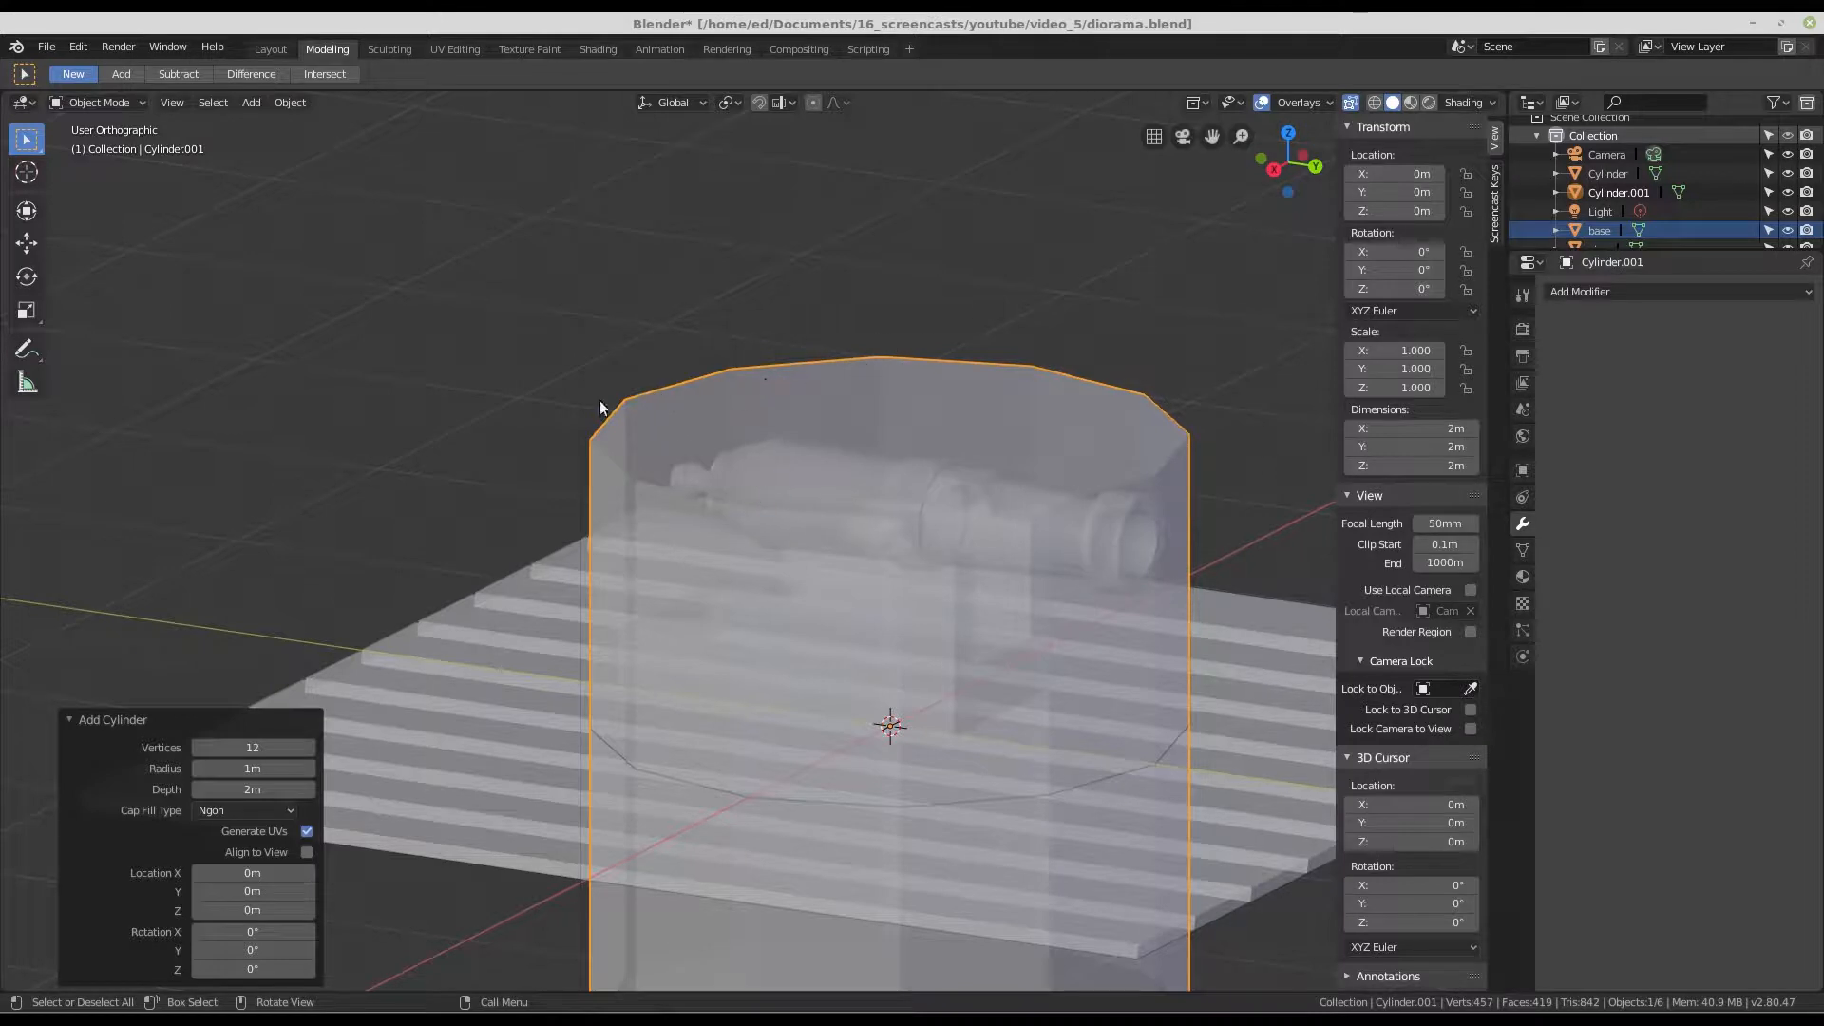
click(225, 813)
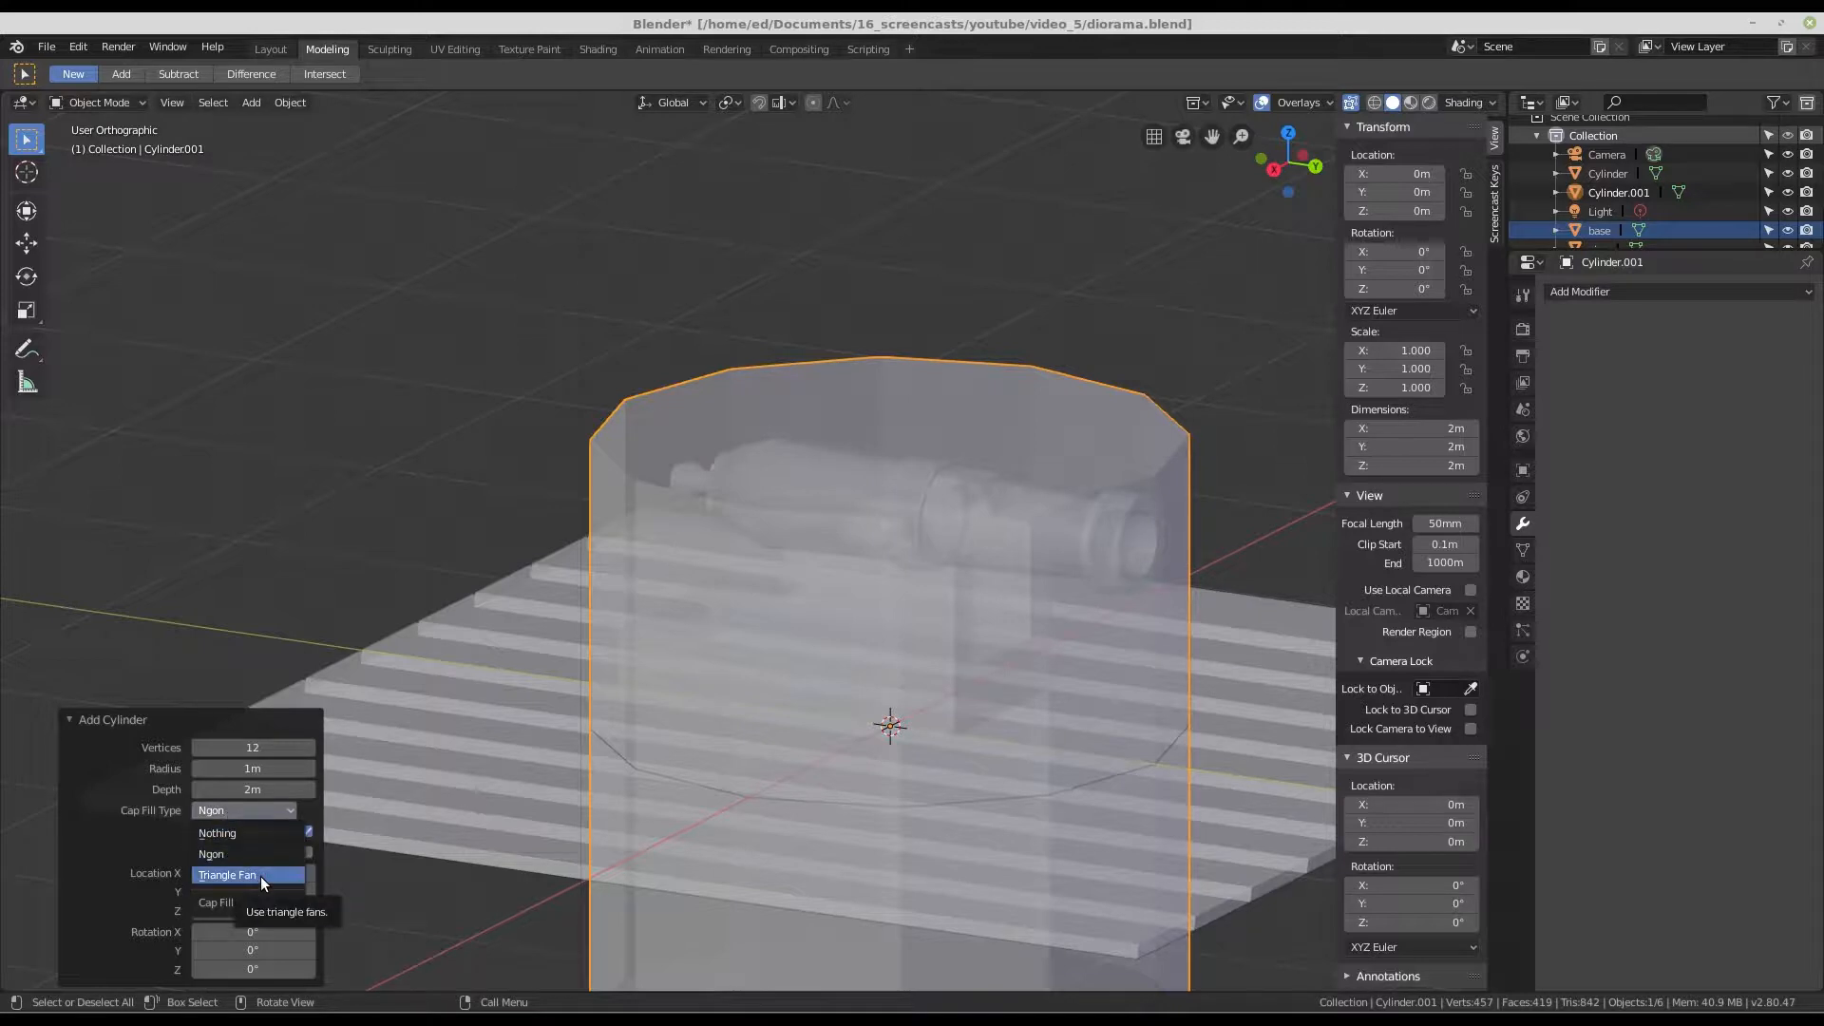
click(259, 838)
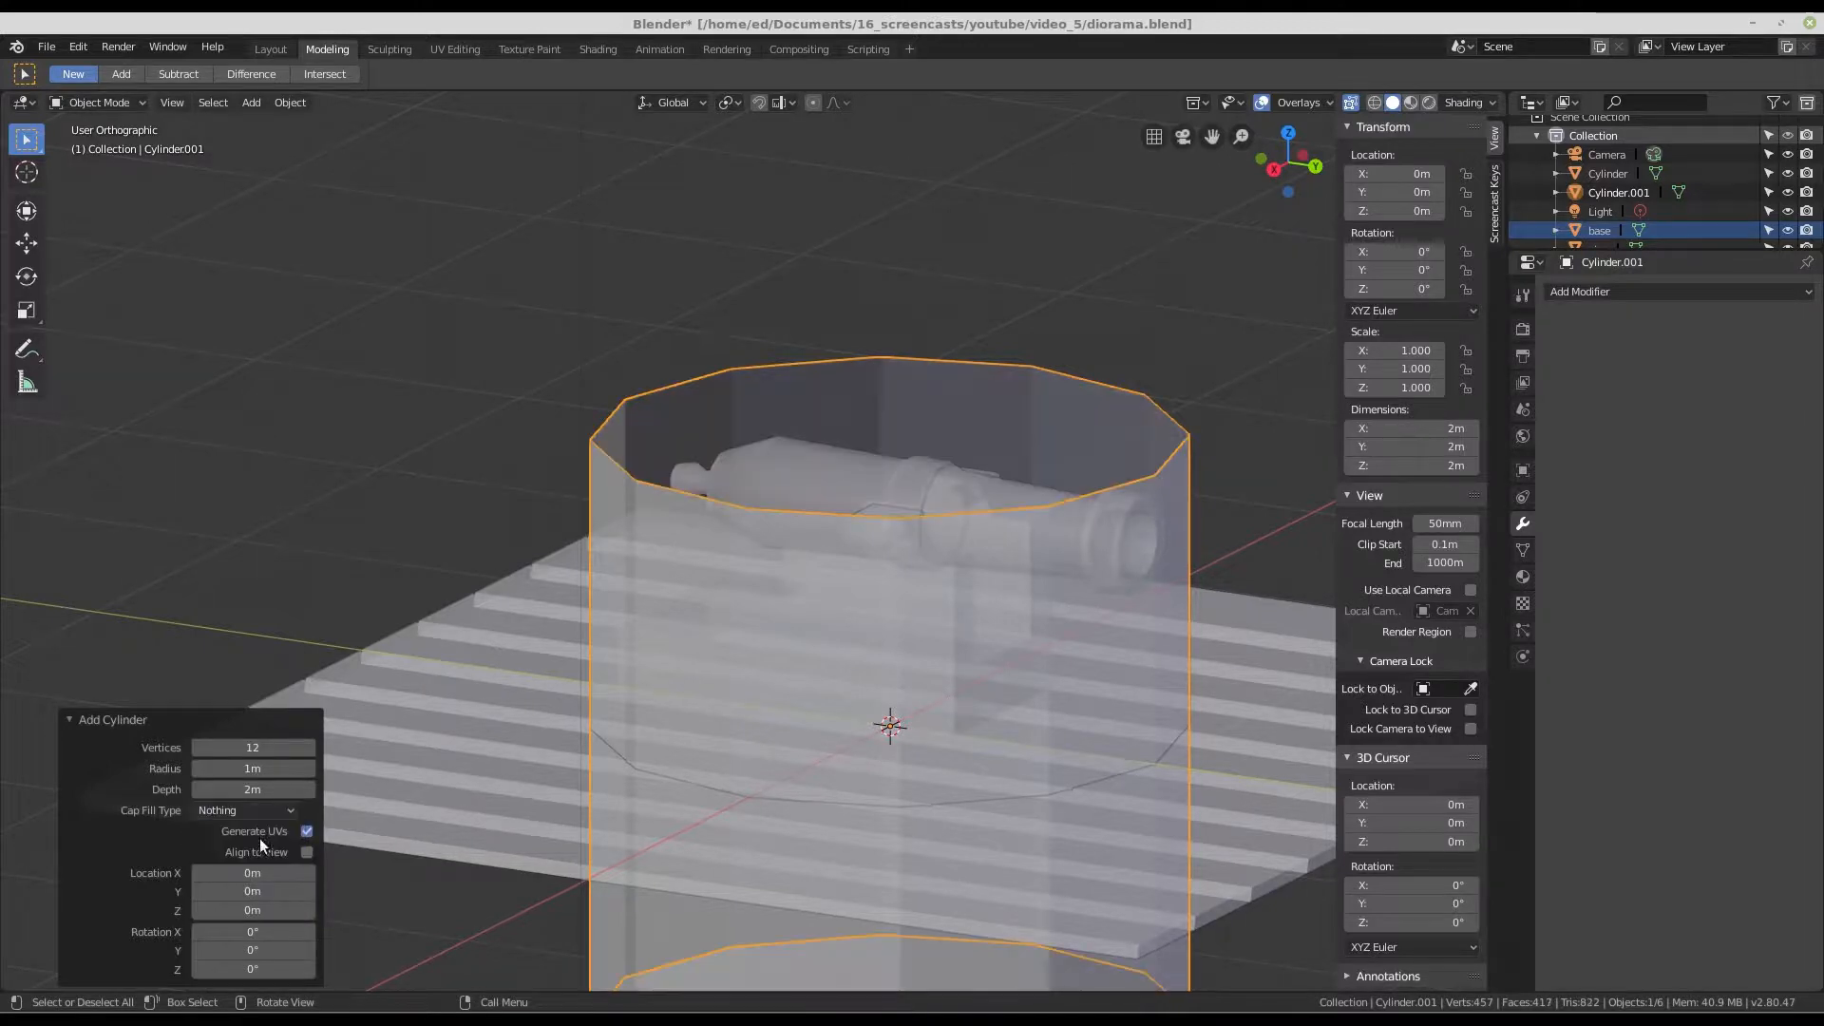
middle_drag(677, 498, 646, 556)
click(247, 817)
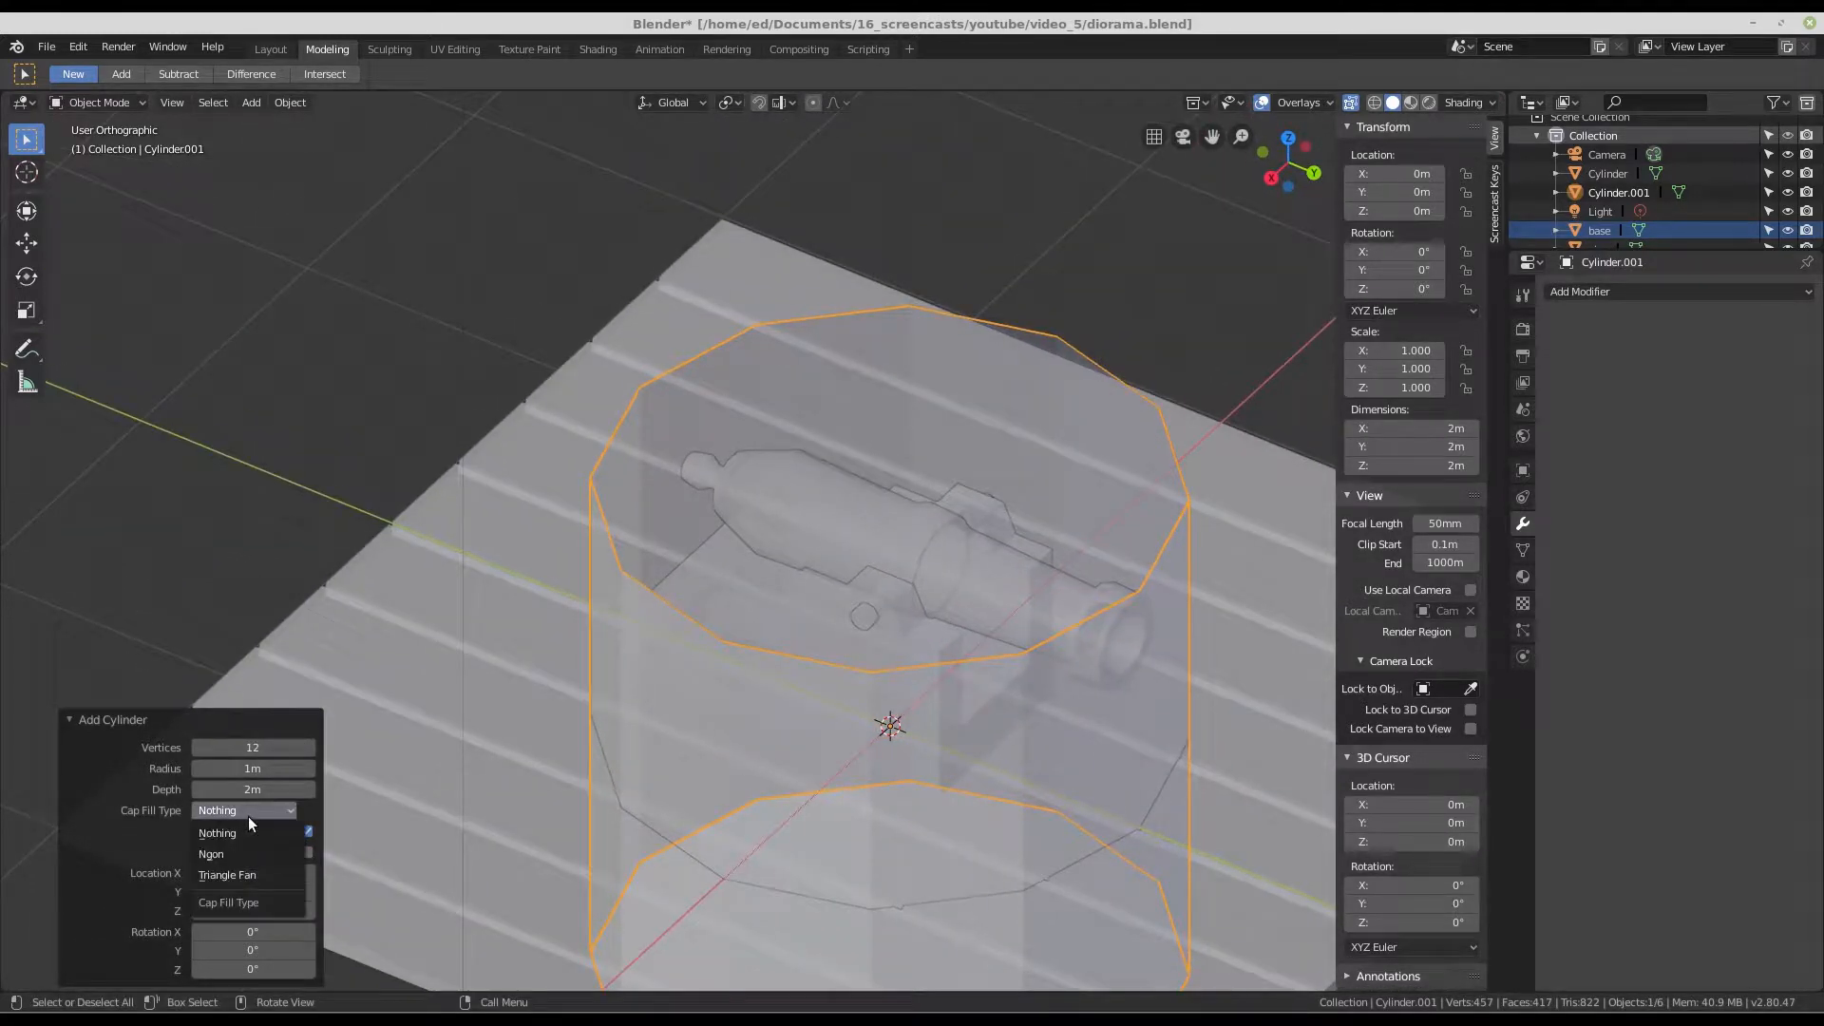
click(271, 875)
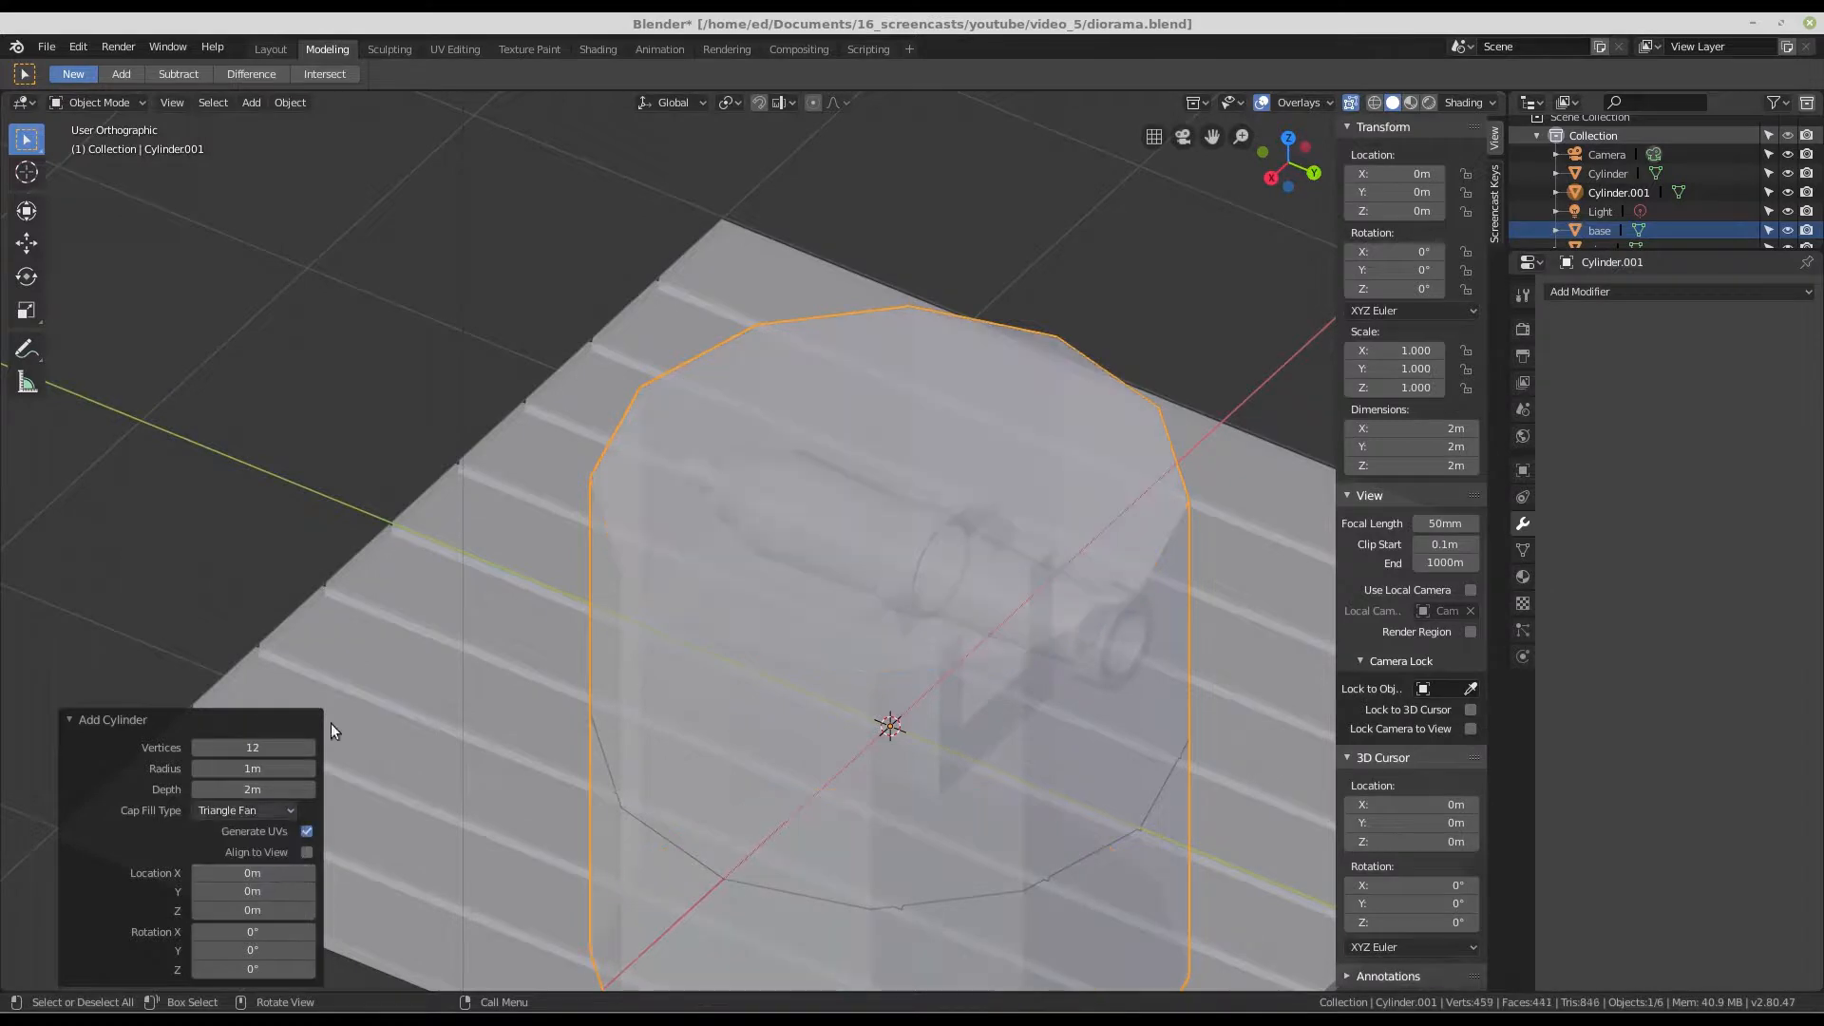
- Examine the cylinder's orientation against the cannon from the front and above, trying a free rotation in the top view
mouse_move(766, 388)
middle_down()
mouse_move(767, 436)
mouse_move(818, 374)
mouse_move(756, 414)
middle_up()
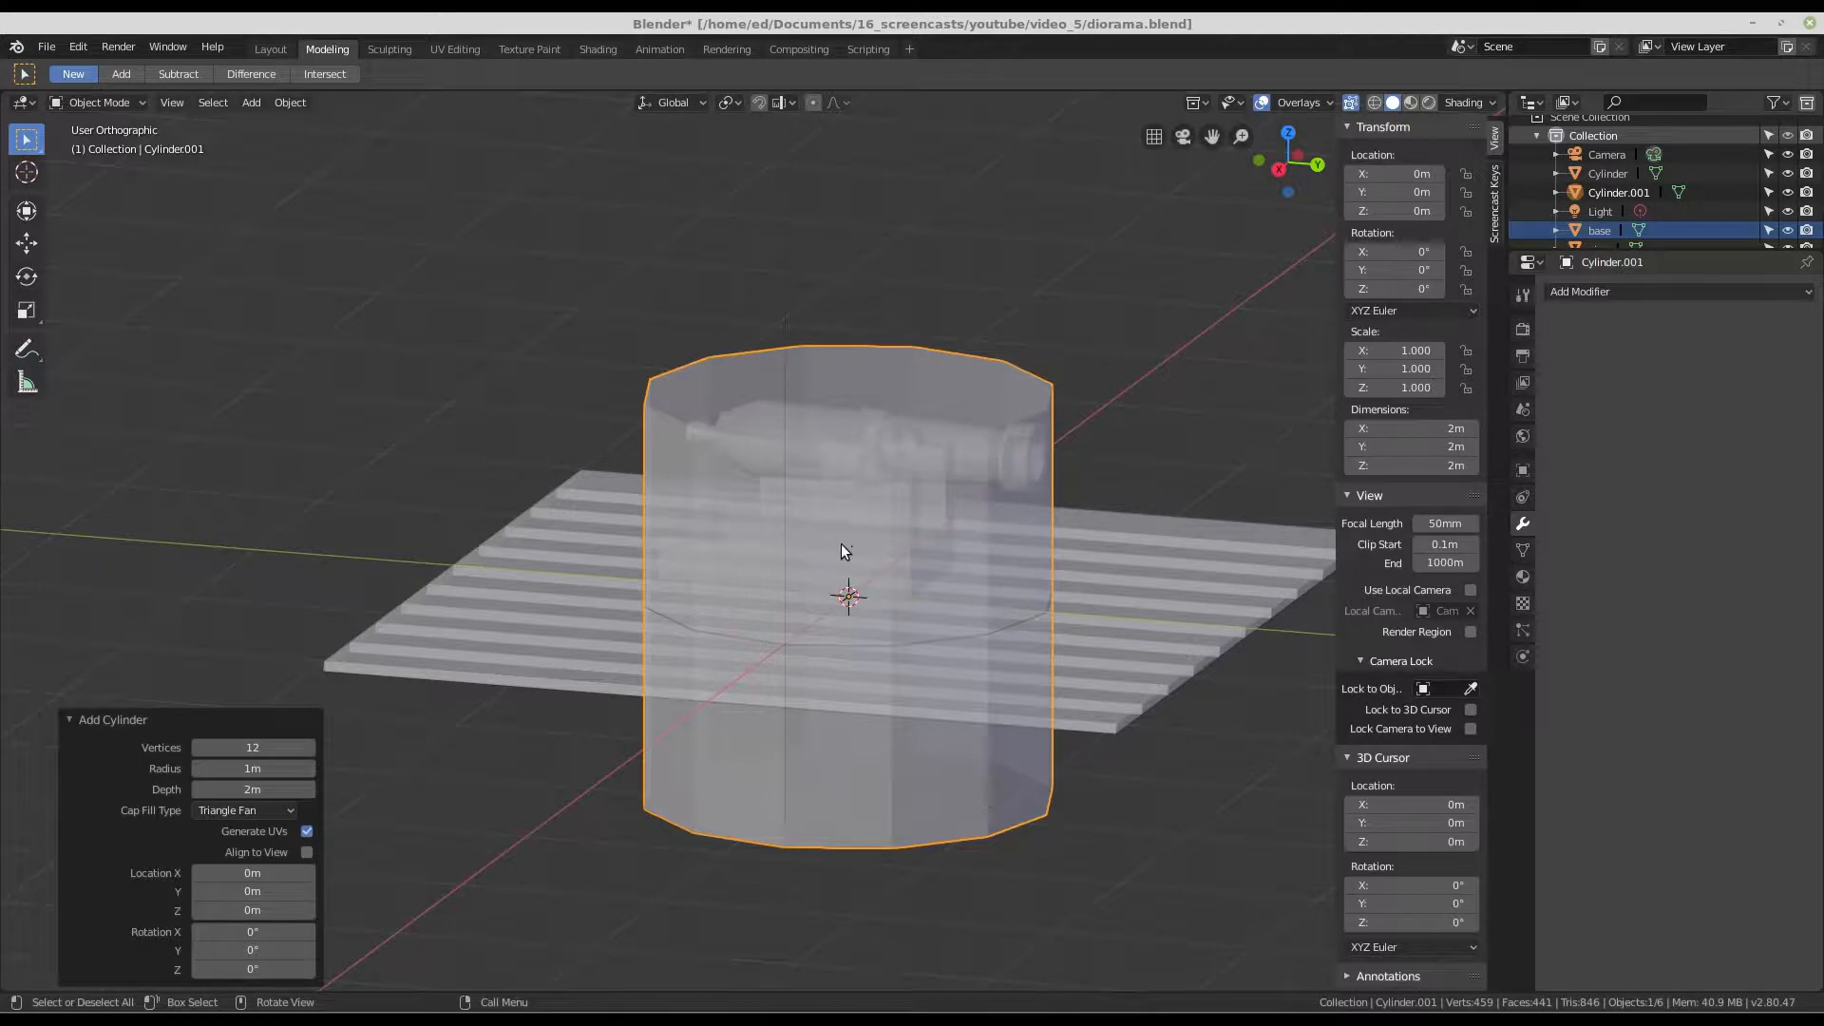
key(KP_1)
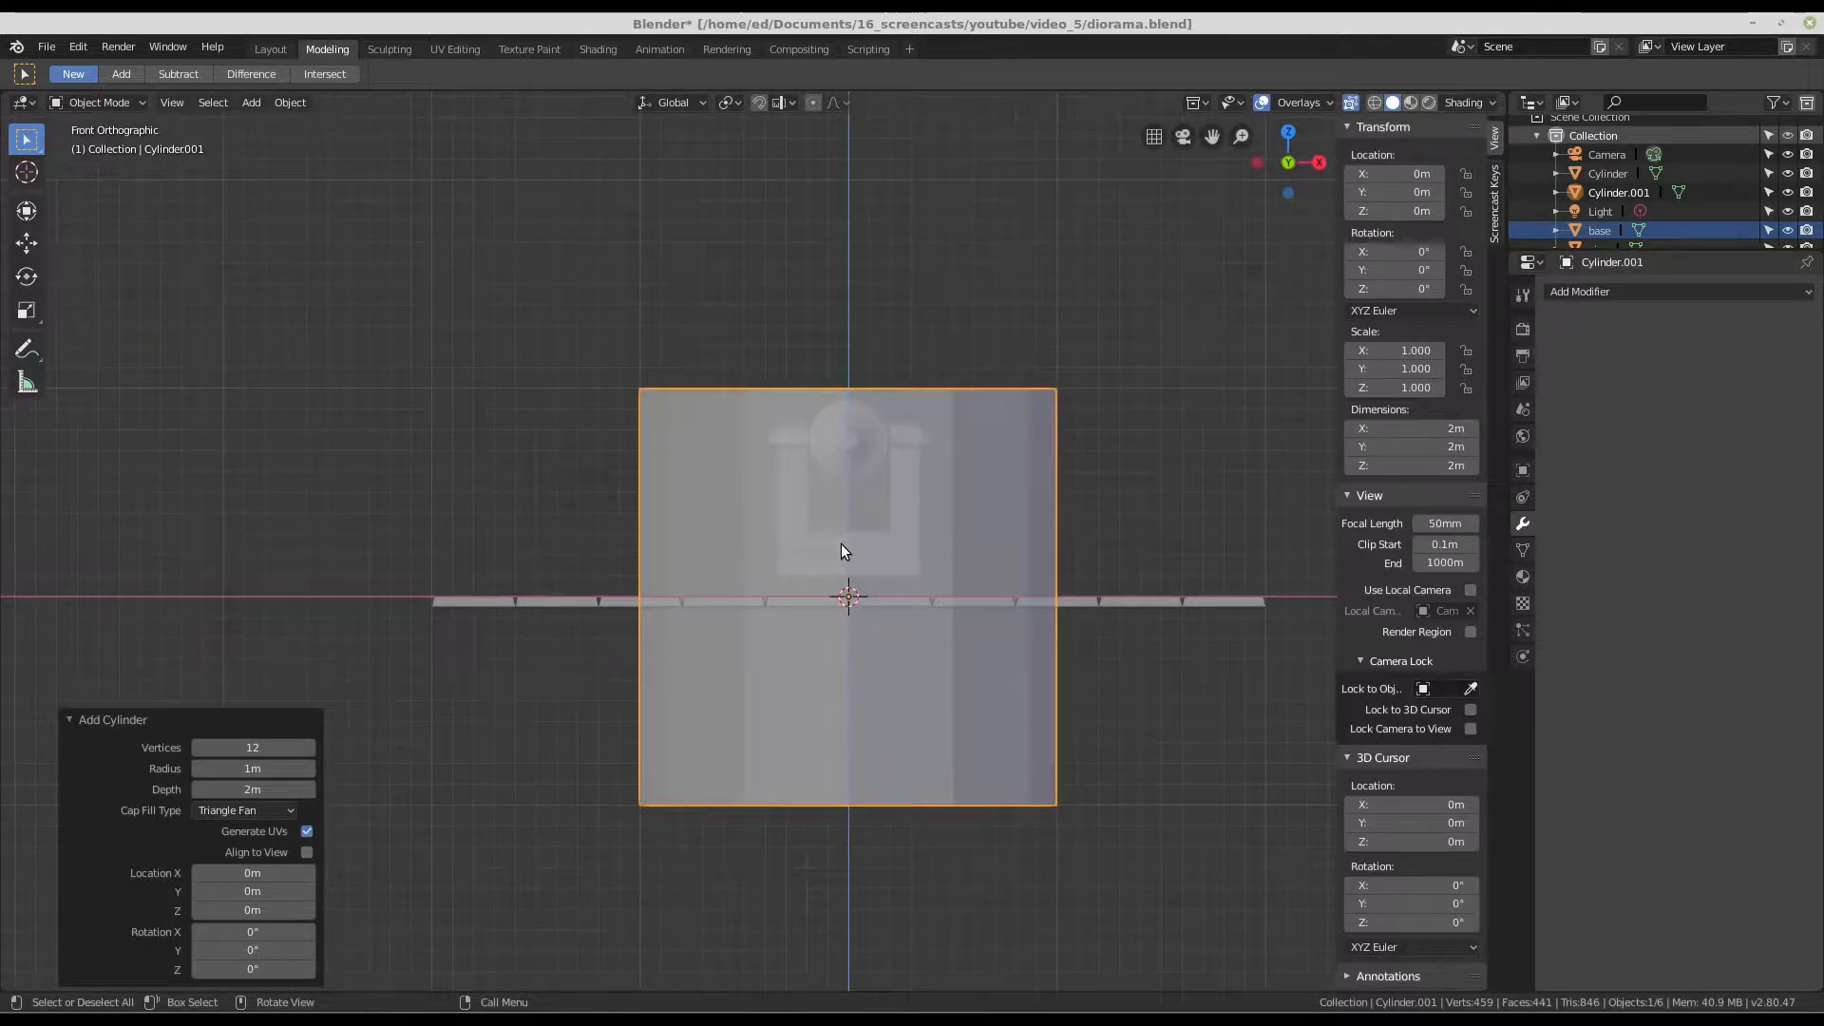
scroll(817, 570, up, 1)
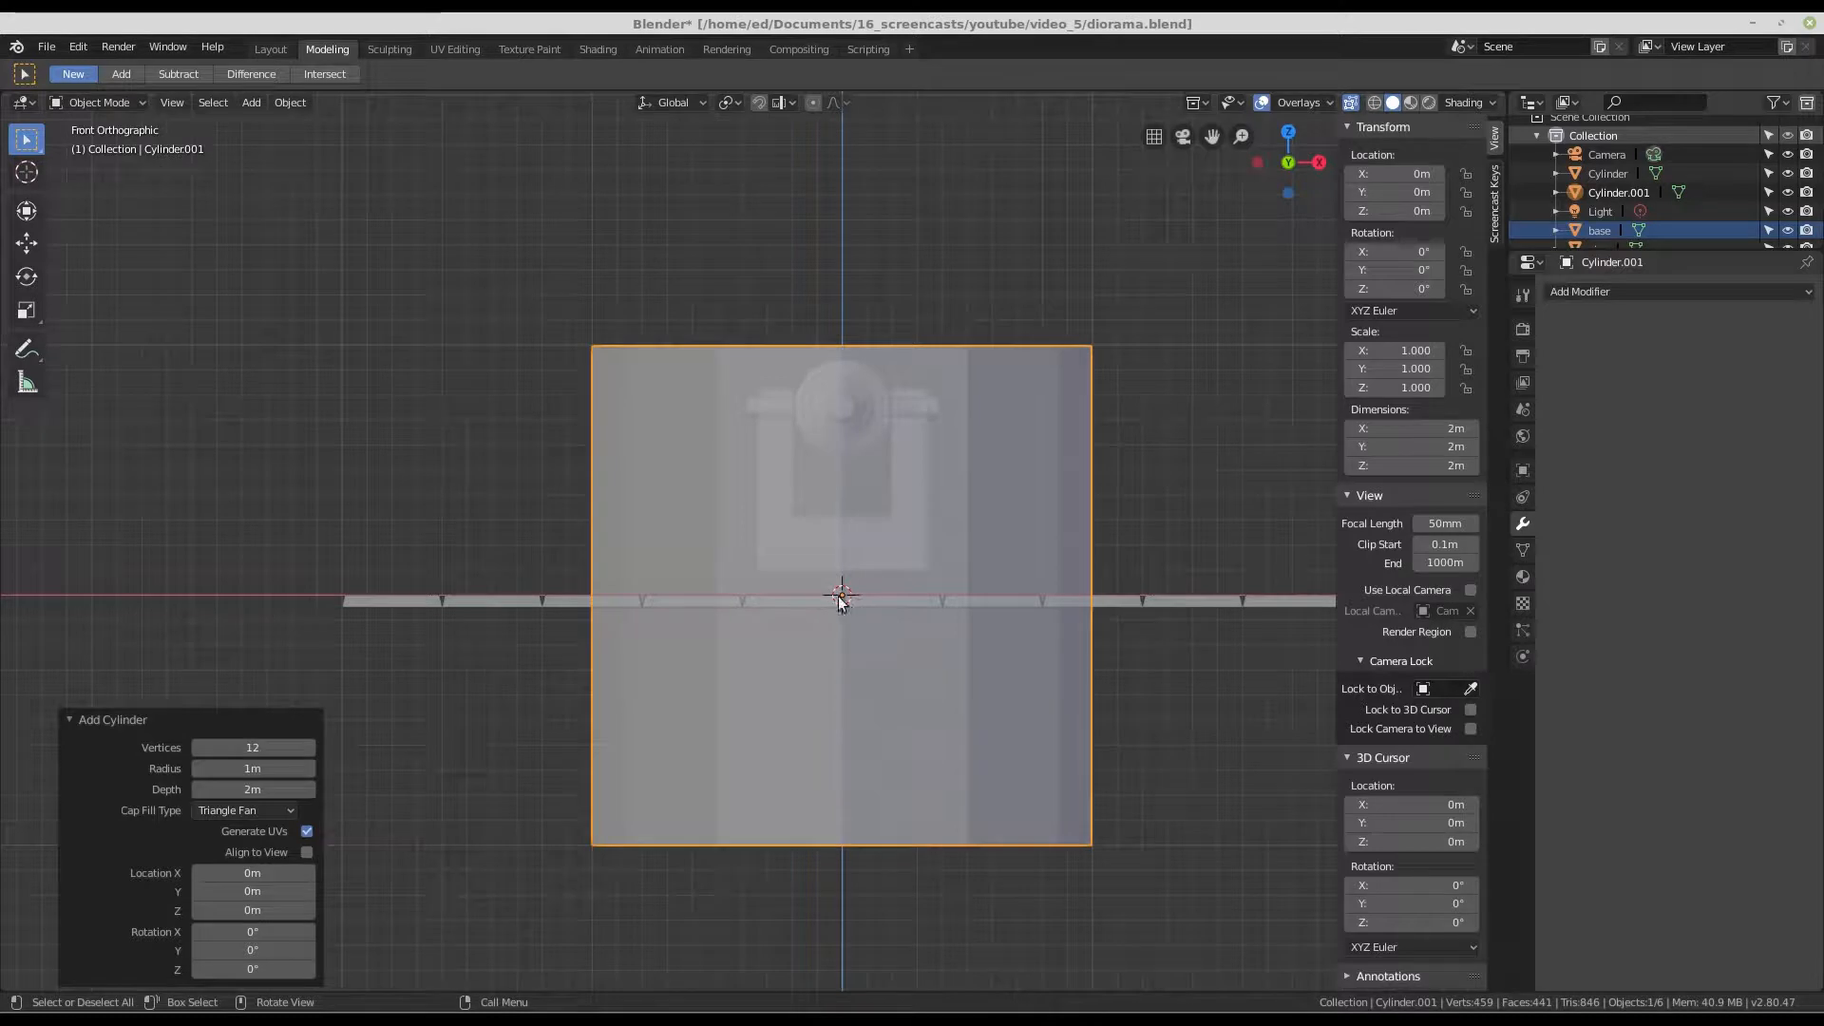
scroll(845, 601, up, 1)
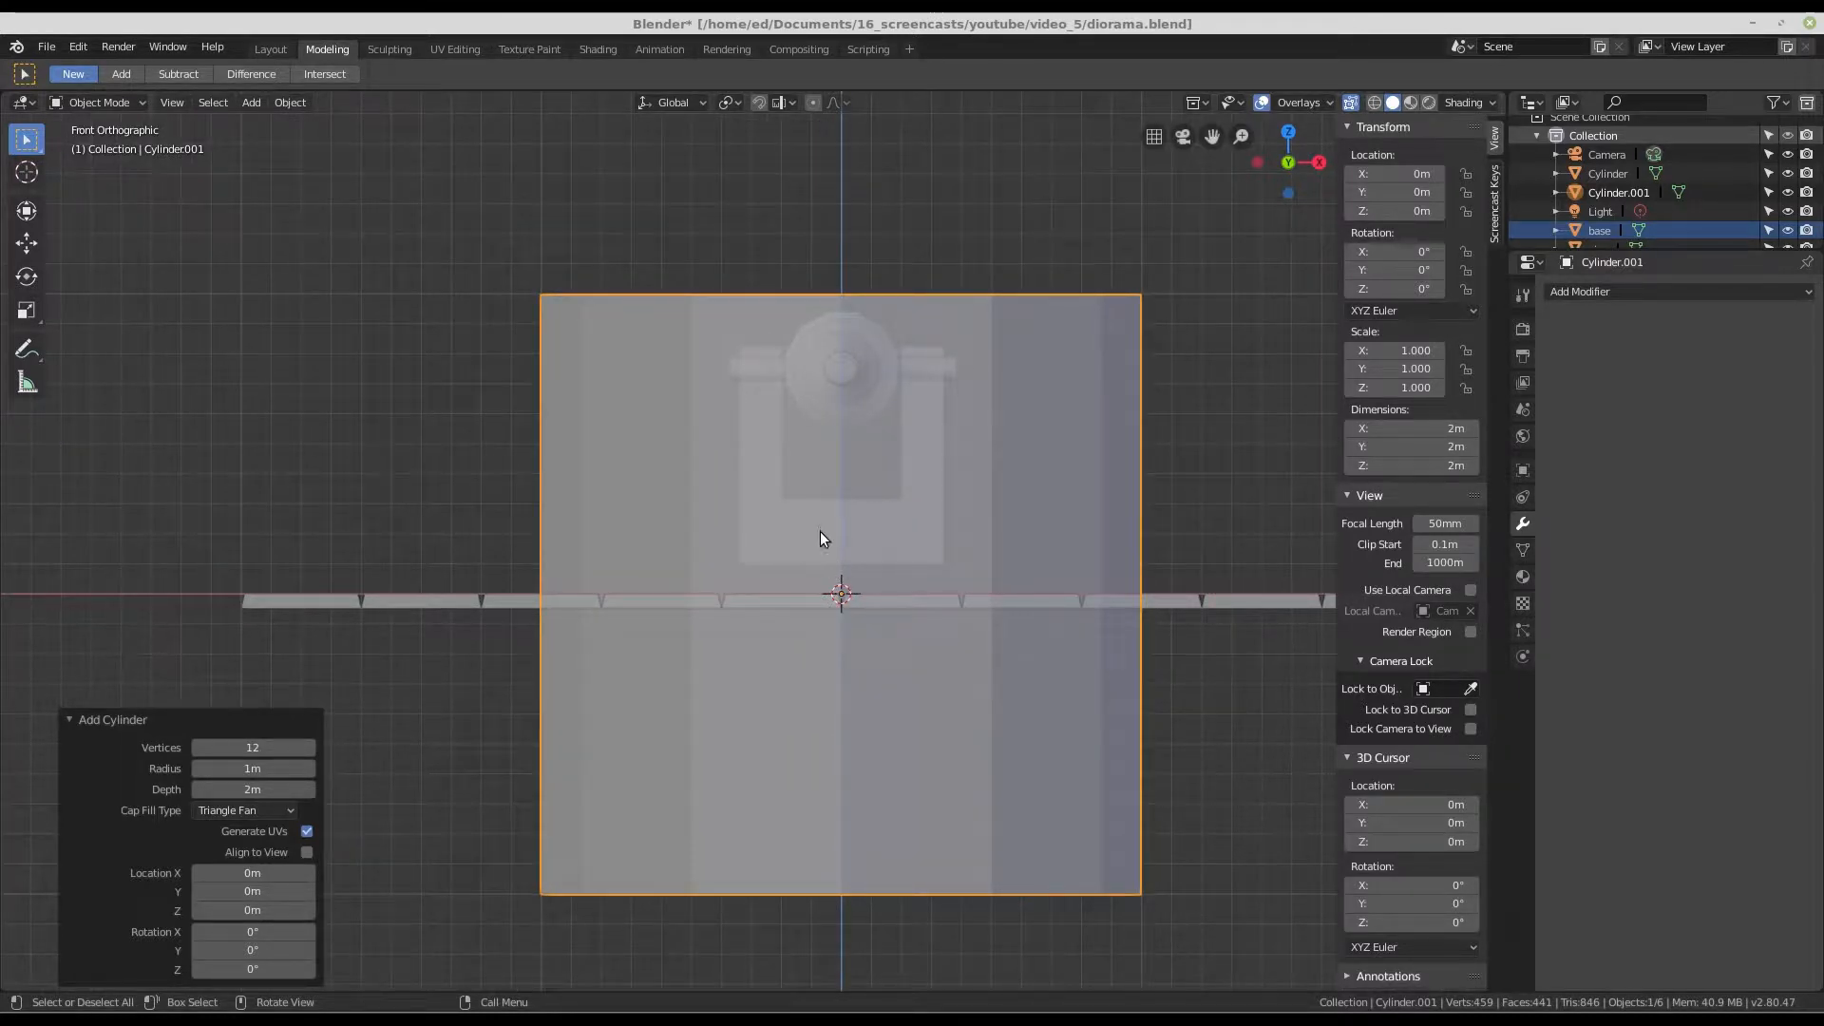
scroll(818, 522, down, 1)
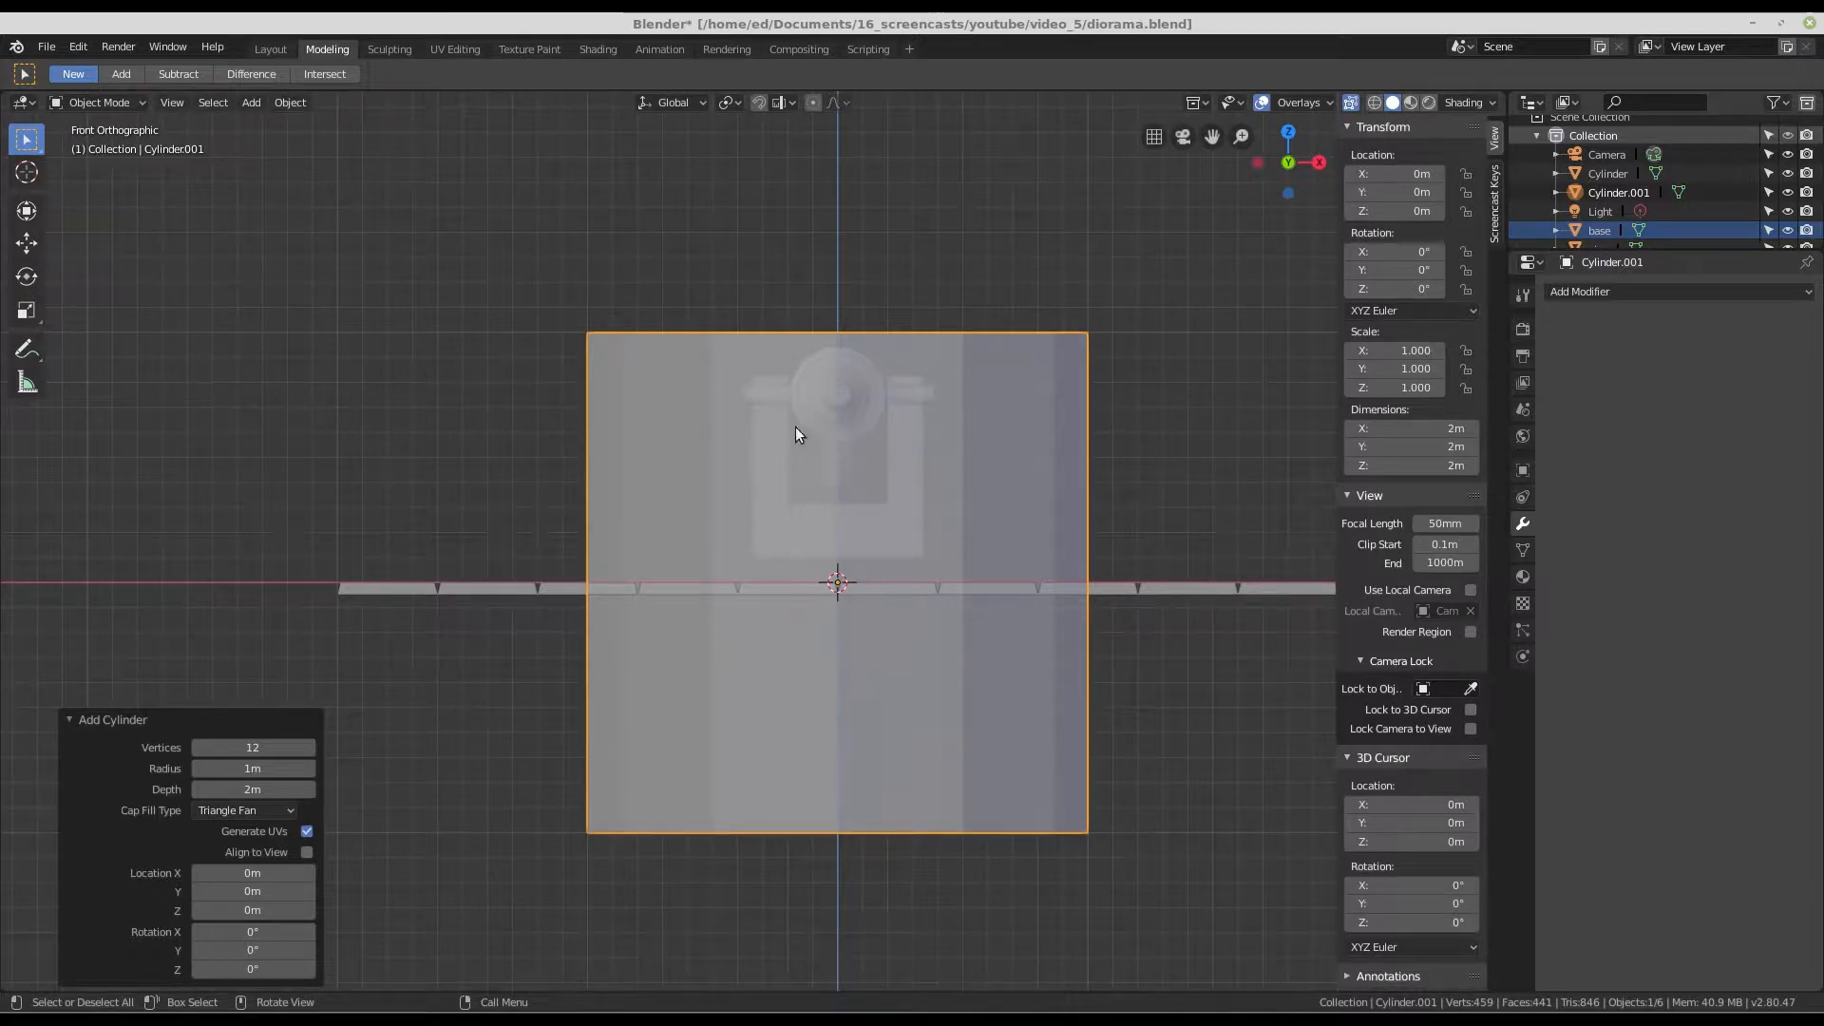
middle_drag(797, 428, 898, 583)
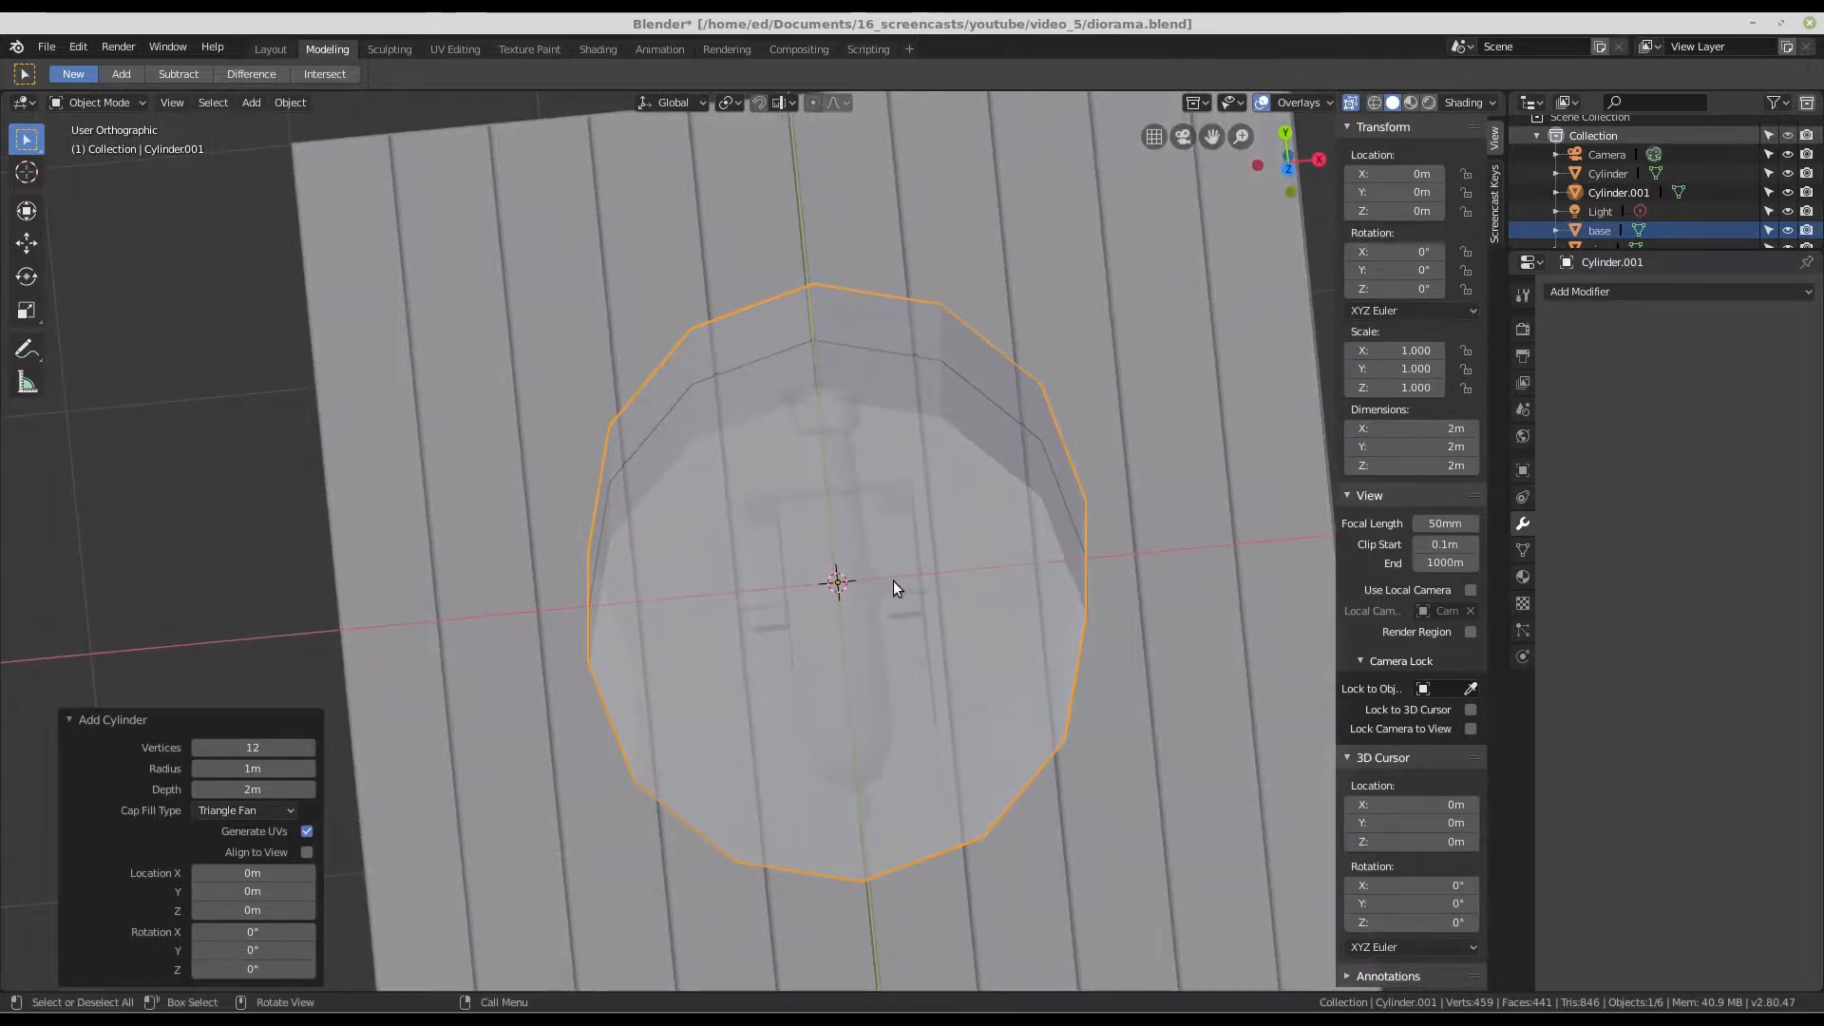
key(KP_7)
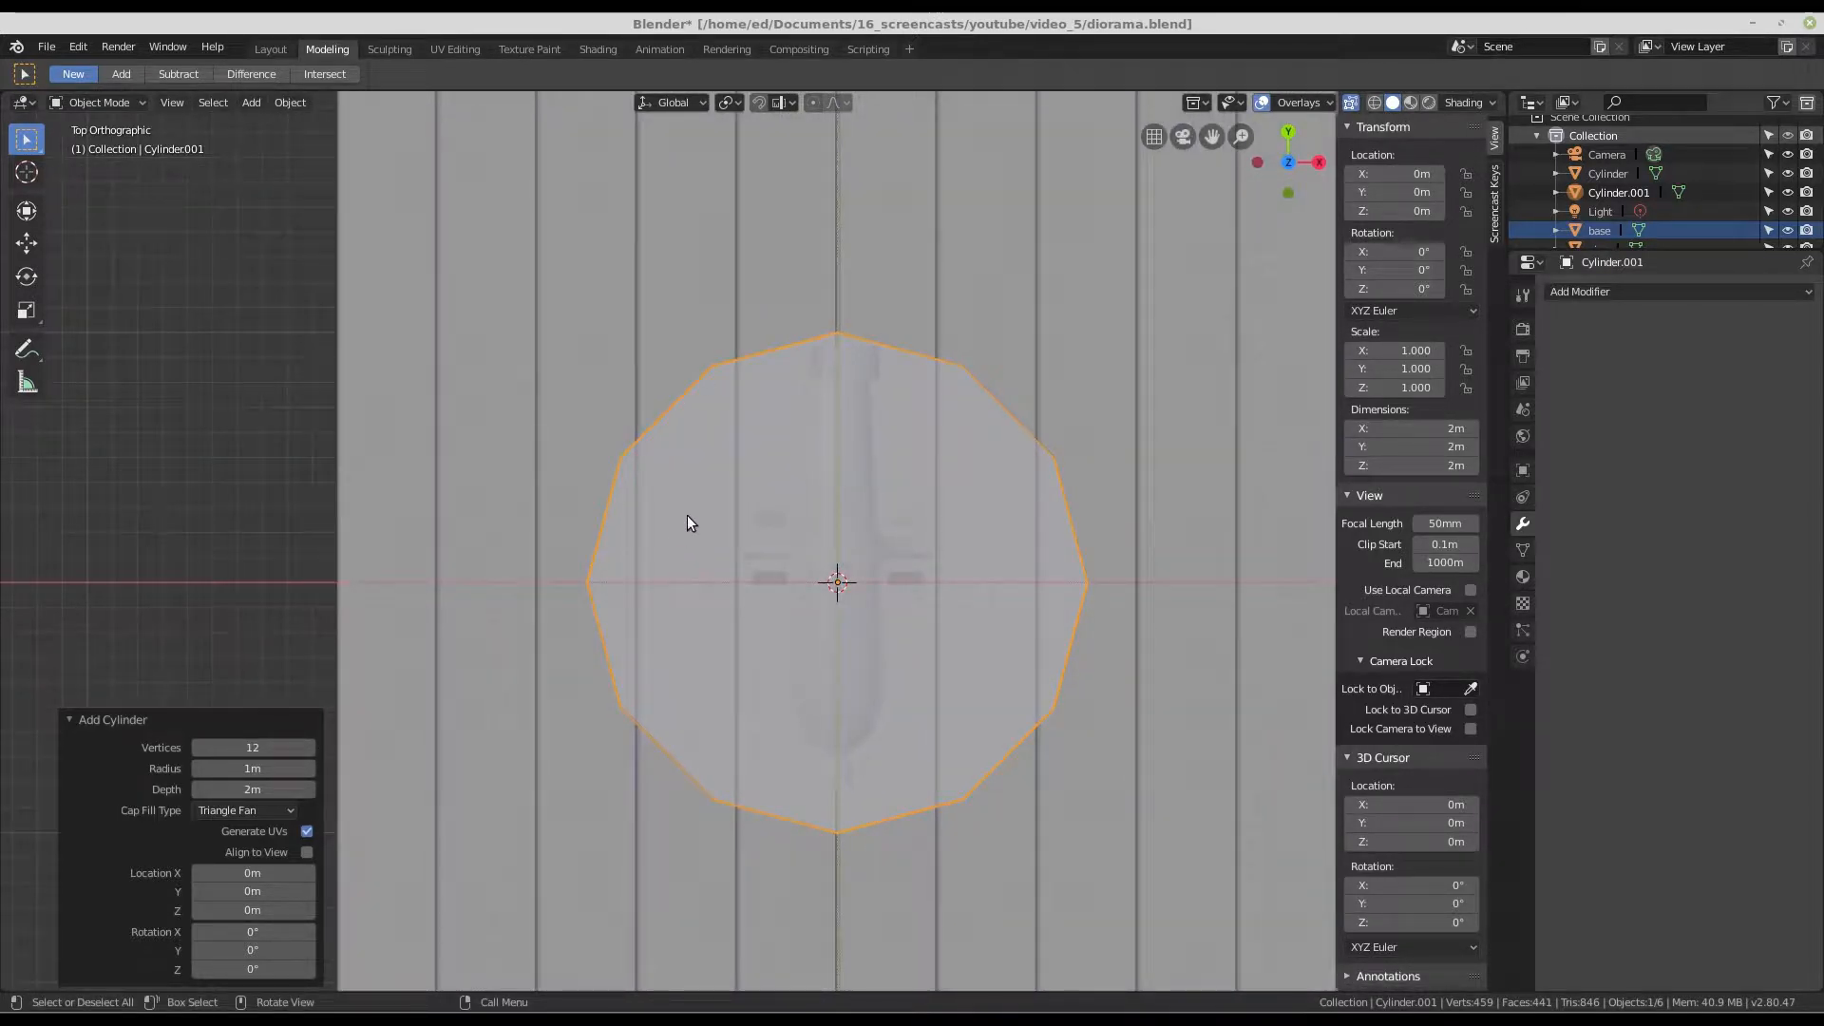
key(r)
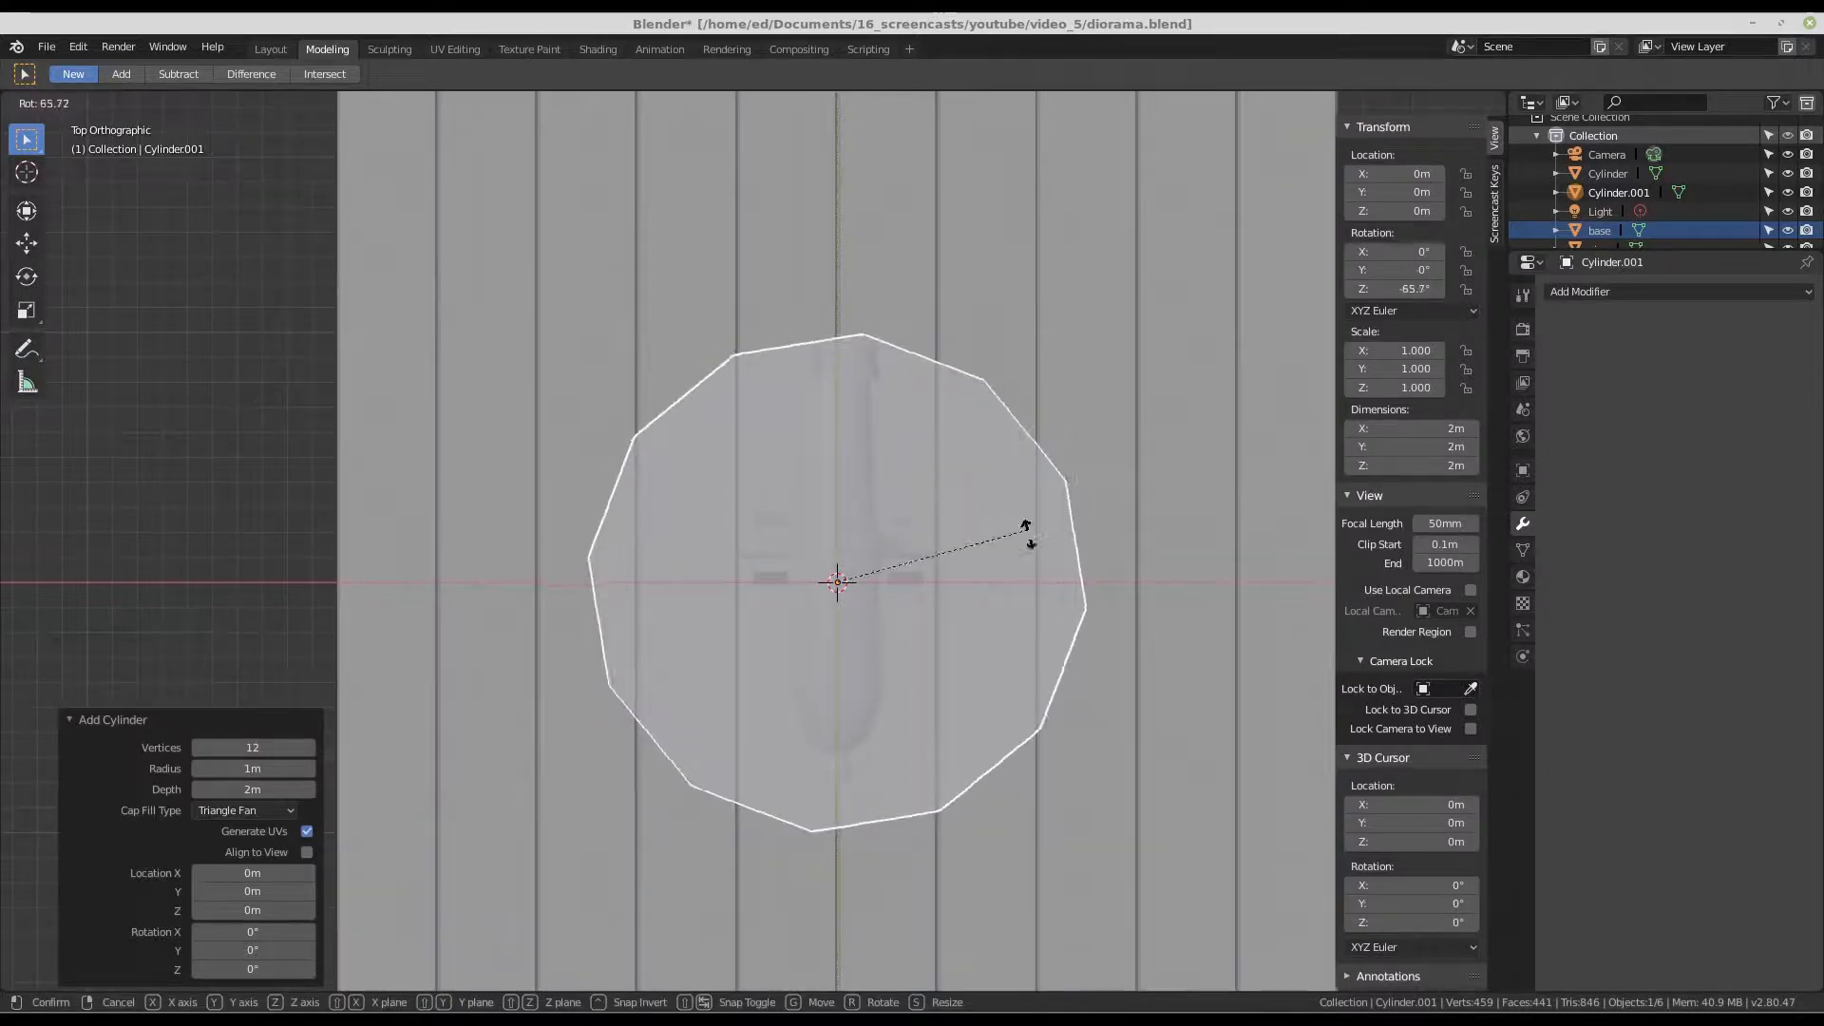
right_click(652, 711)
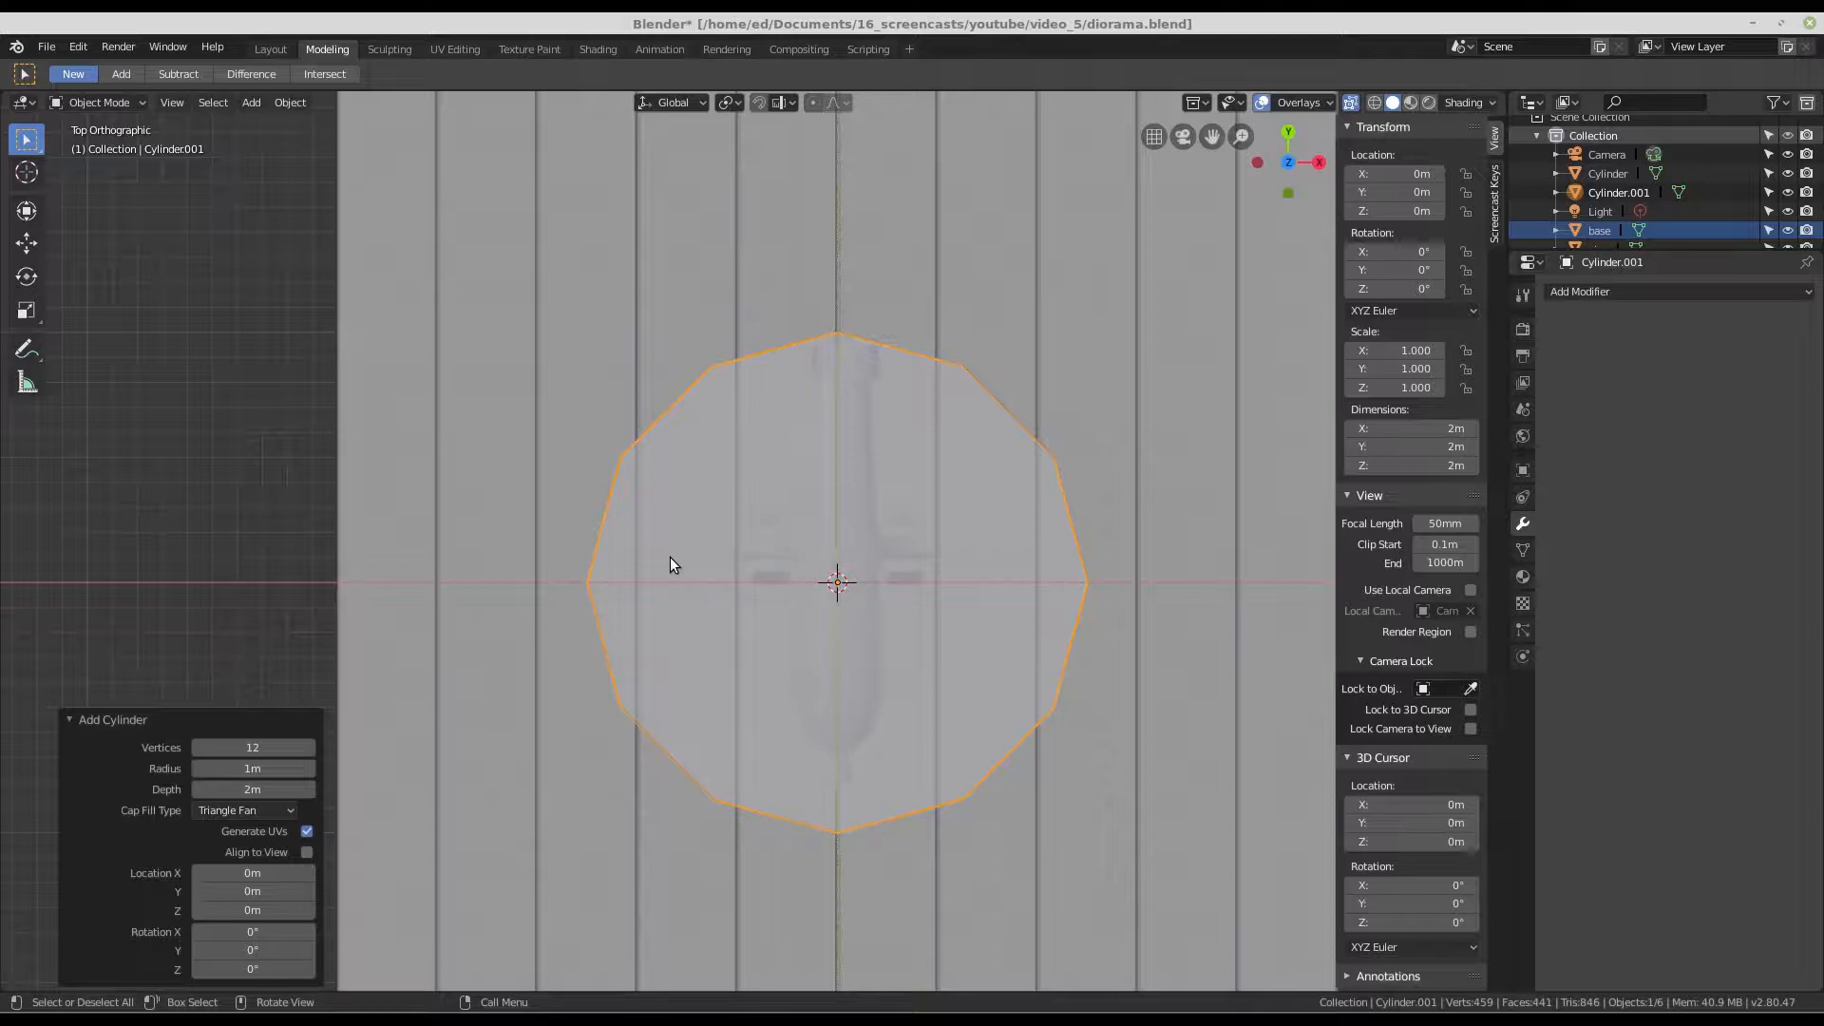
middle_drag(801, 571, 849, 591)
scroll(849, 591, up, 2)
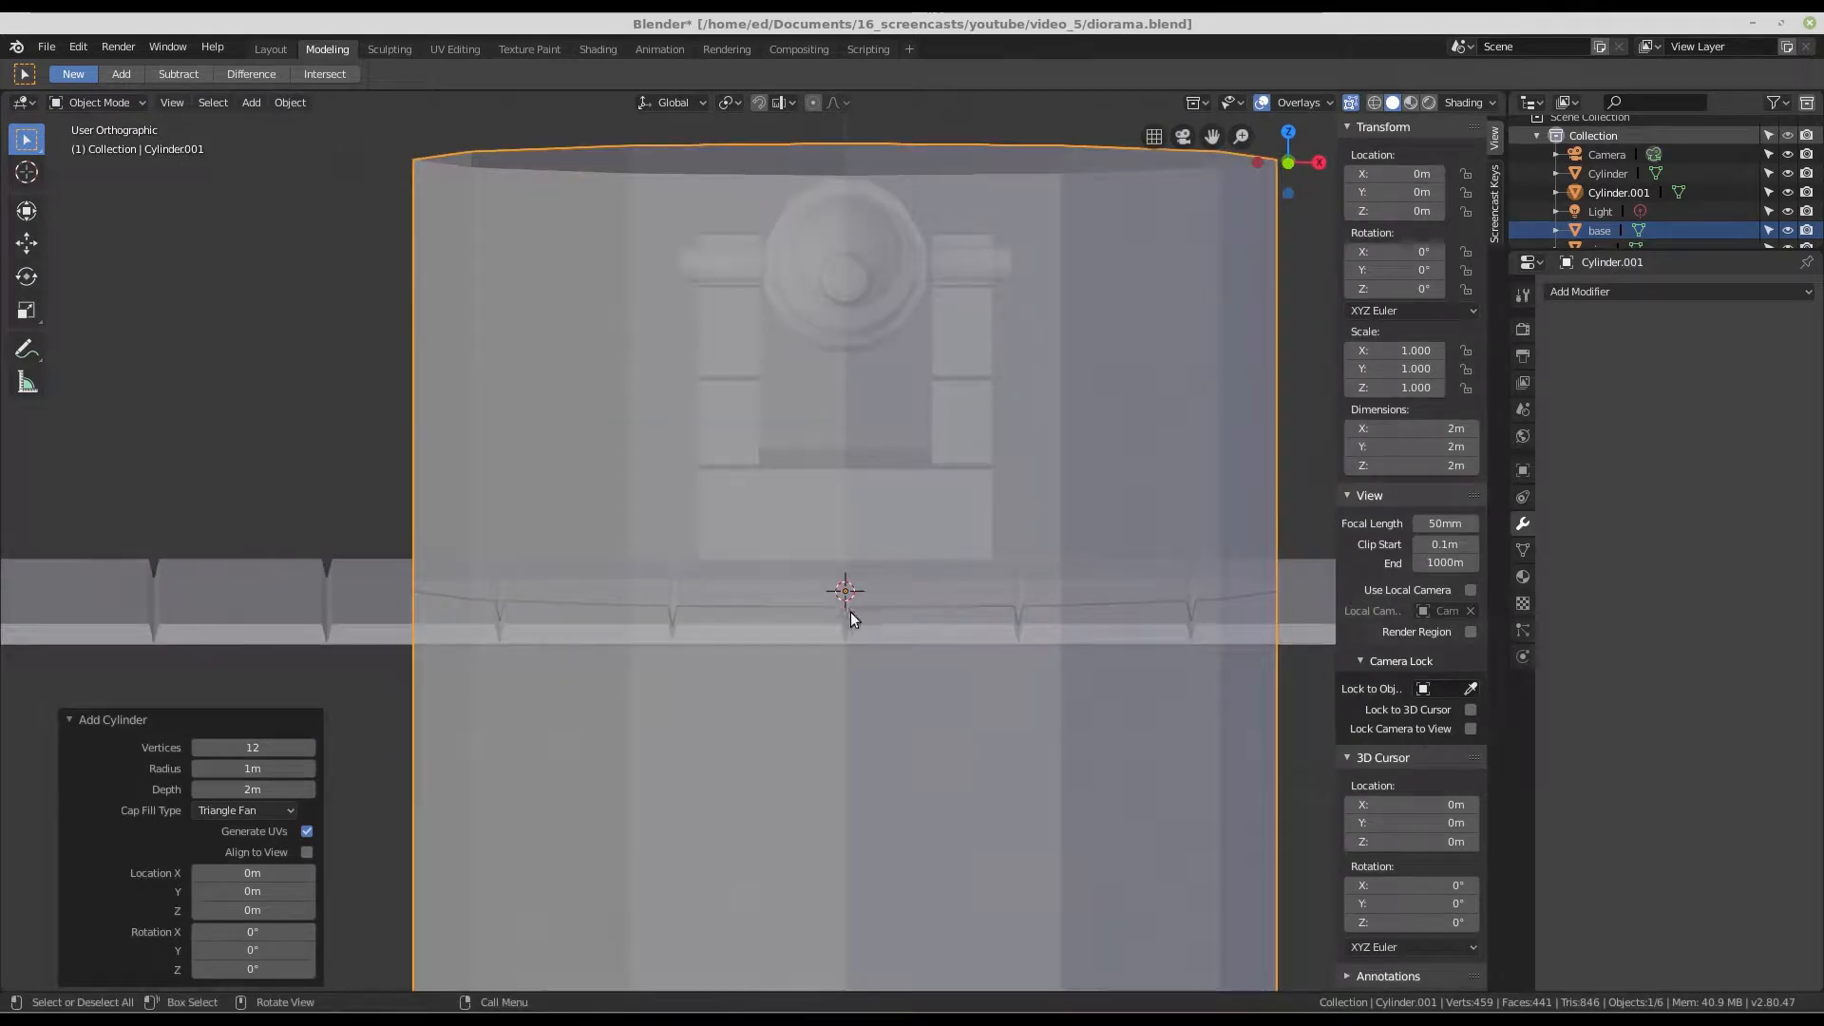
scroll(813, 607, down, 4)
- Rotate the whole cylinder mesh 90° in the front view in Edit Mode so it lies along the X axis
key(KP_1)
scroll(772, 560, up, 3)
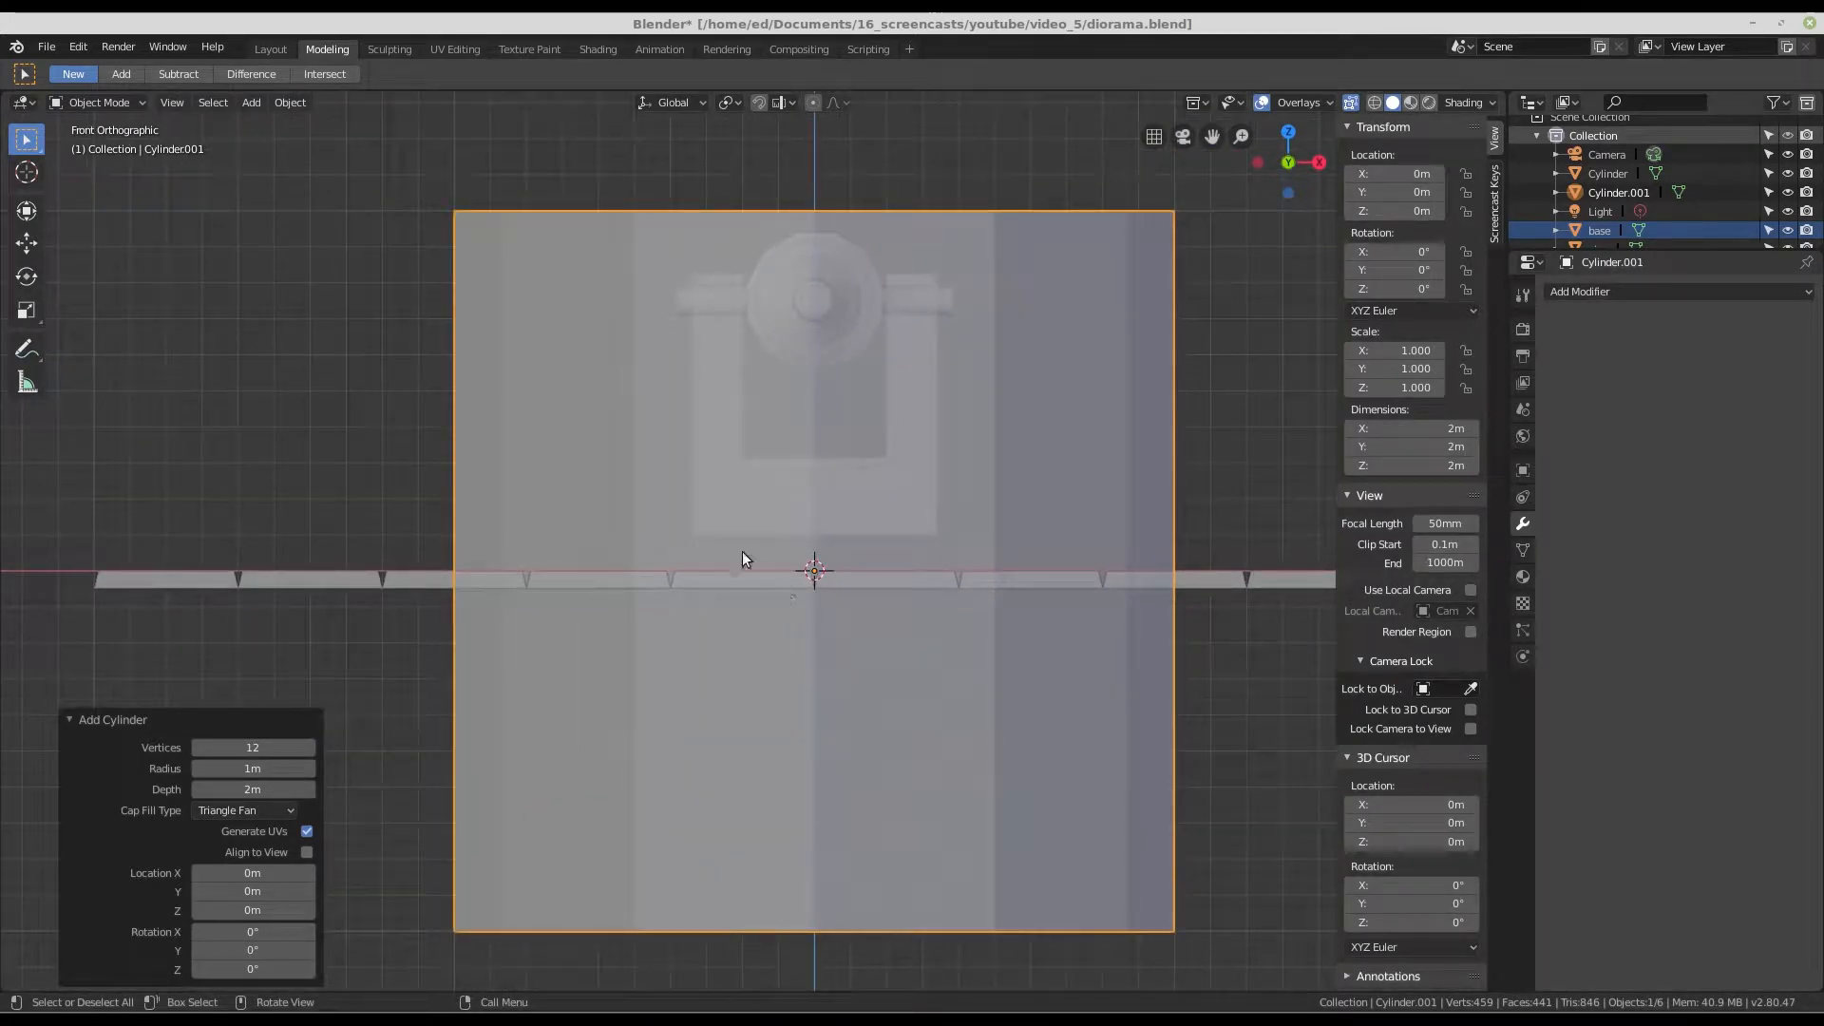
scroll(726, 526, down, 1)
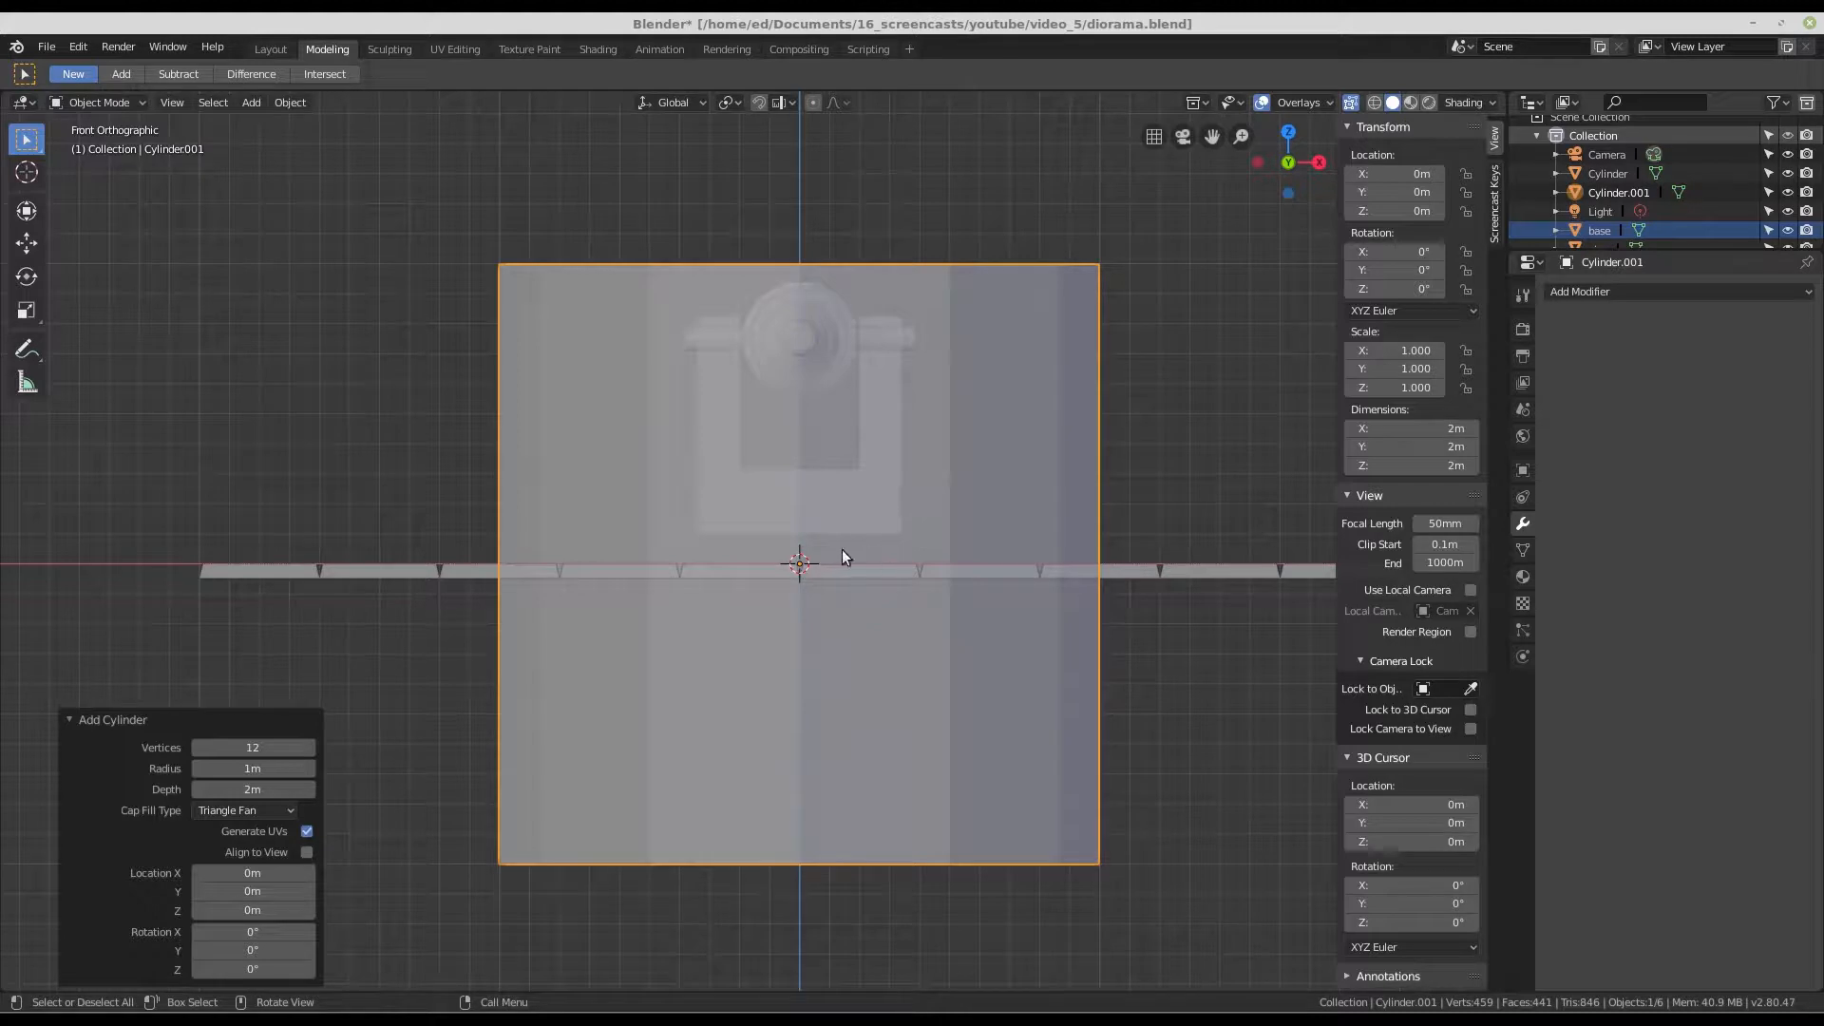
key(Tab)
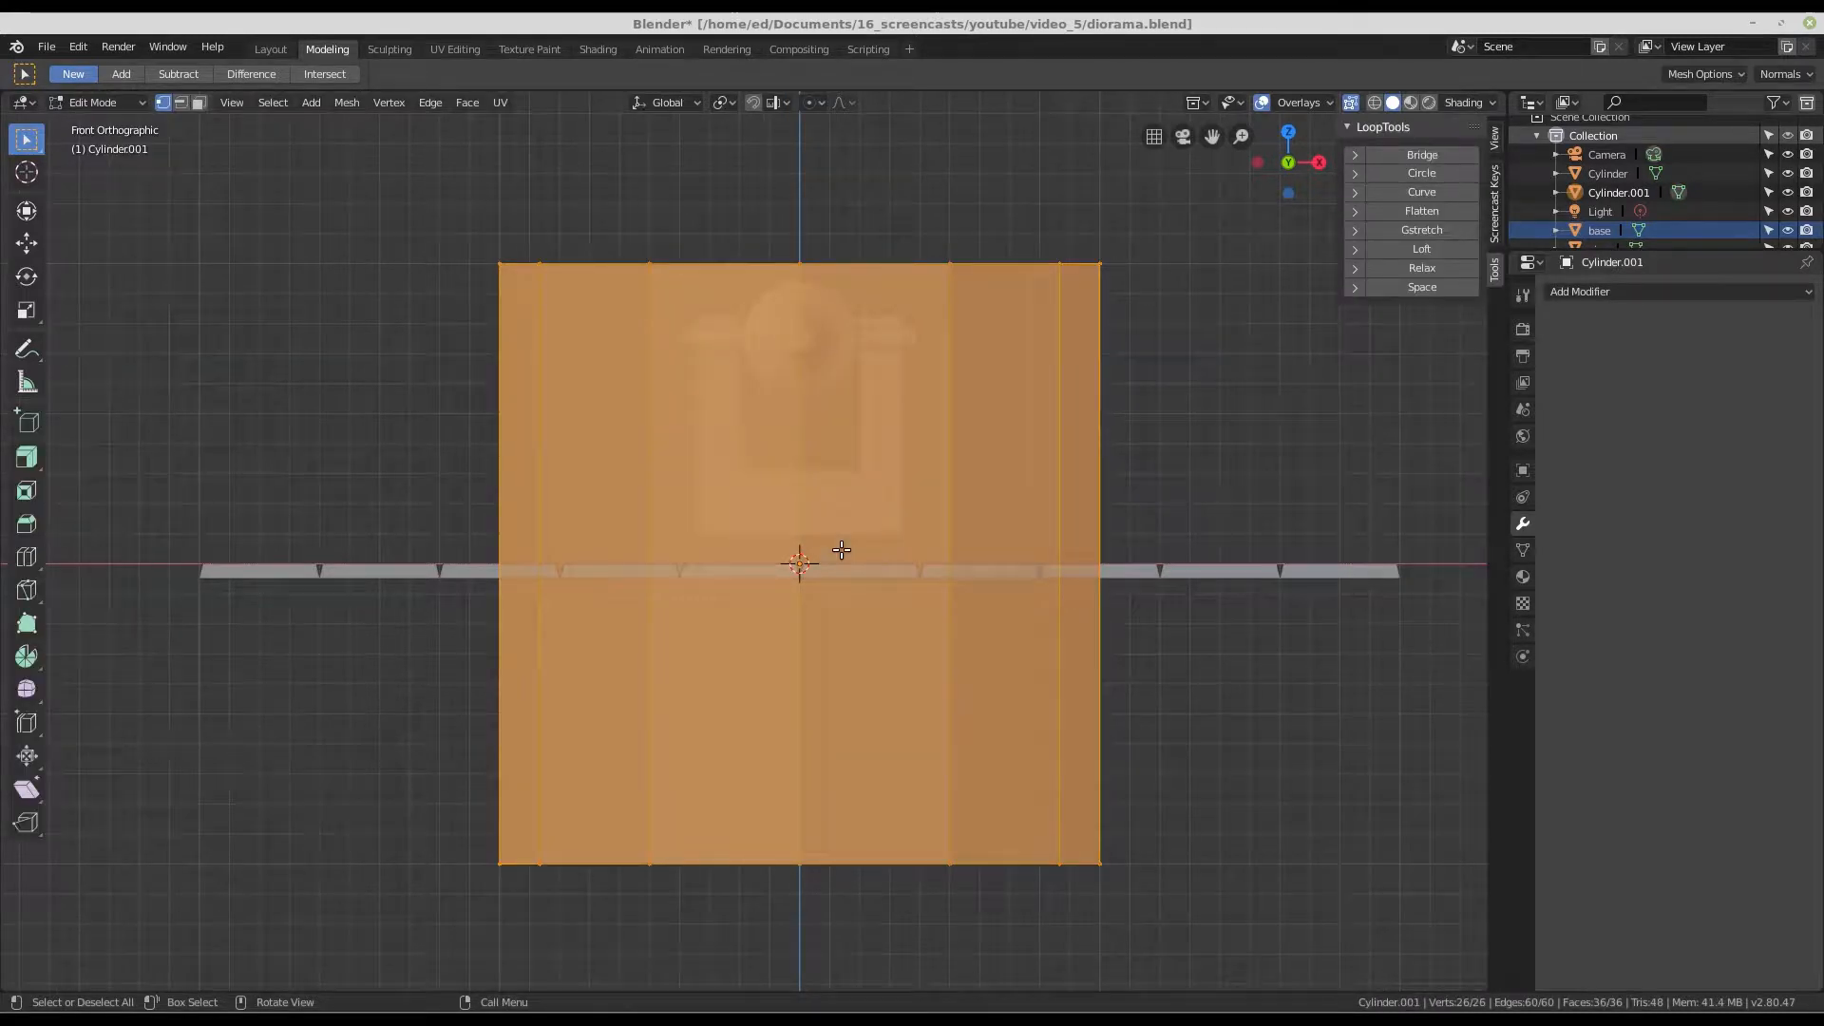
scroll(799, 563, up, 1)
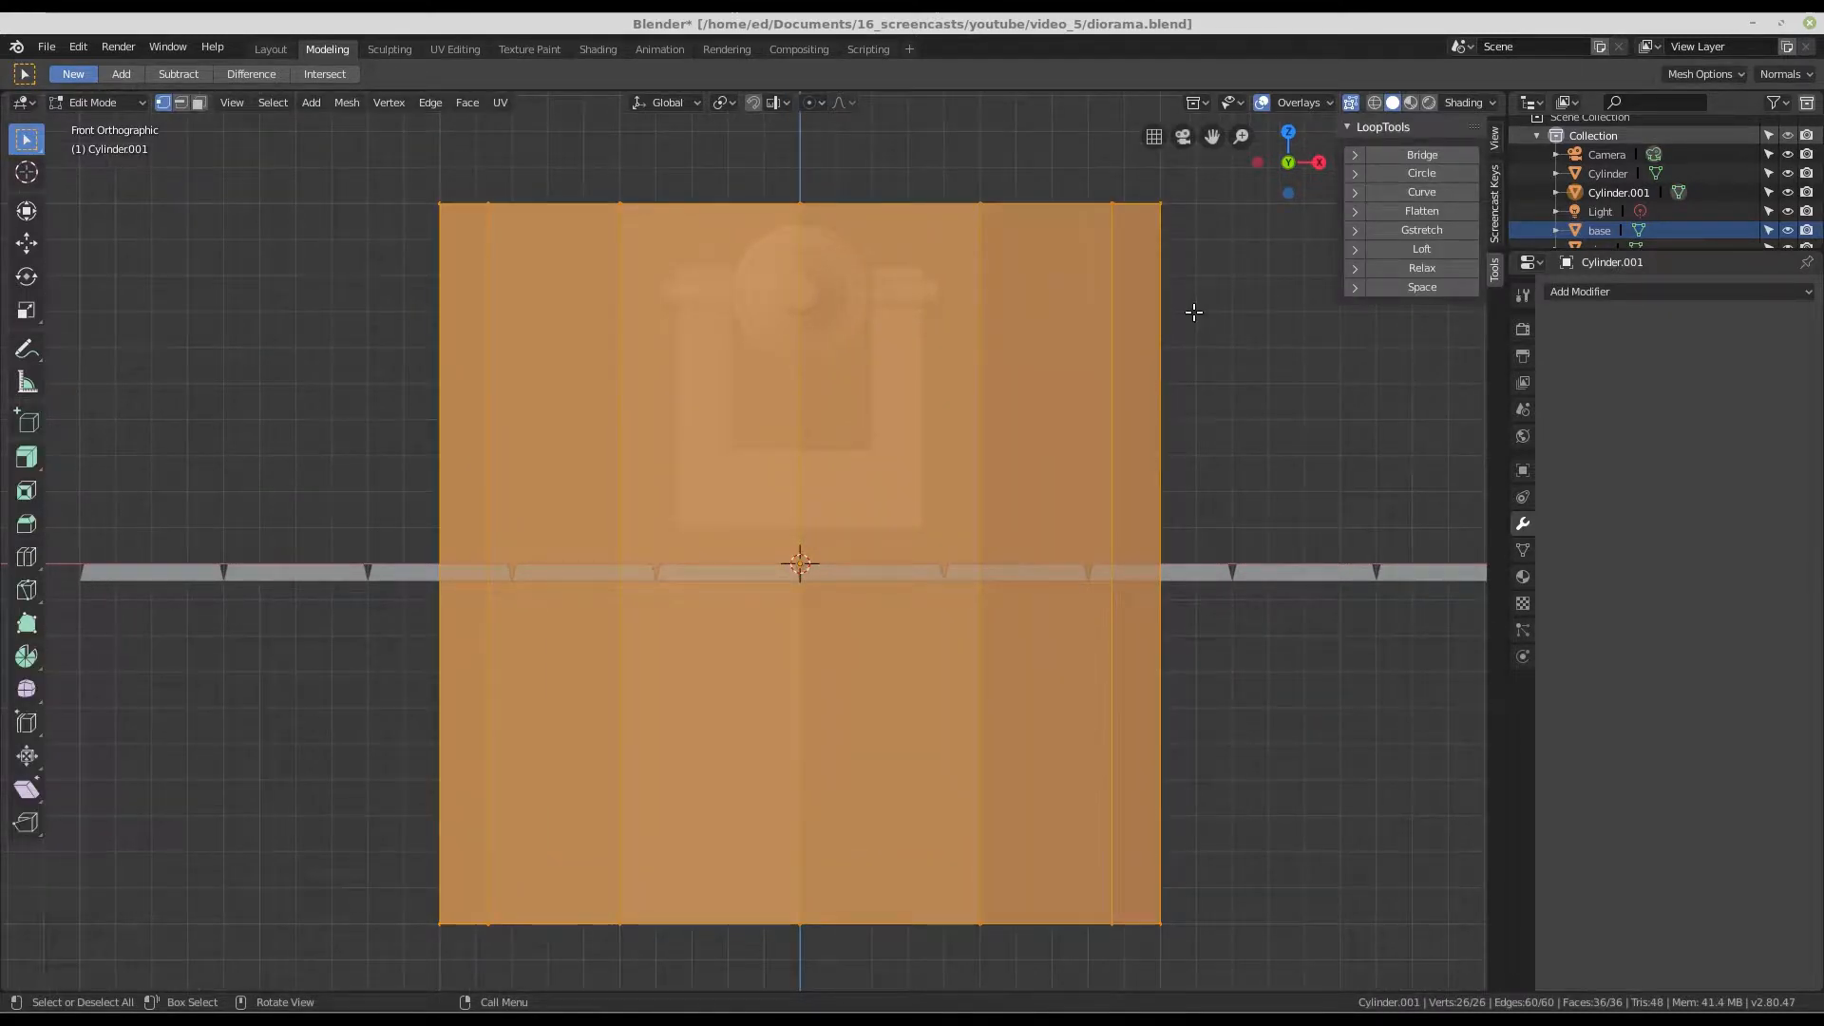
key(r)
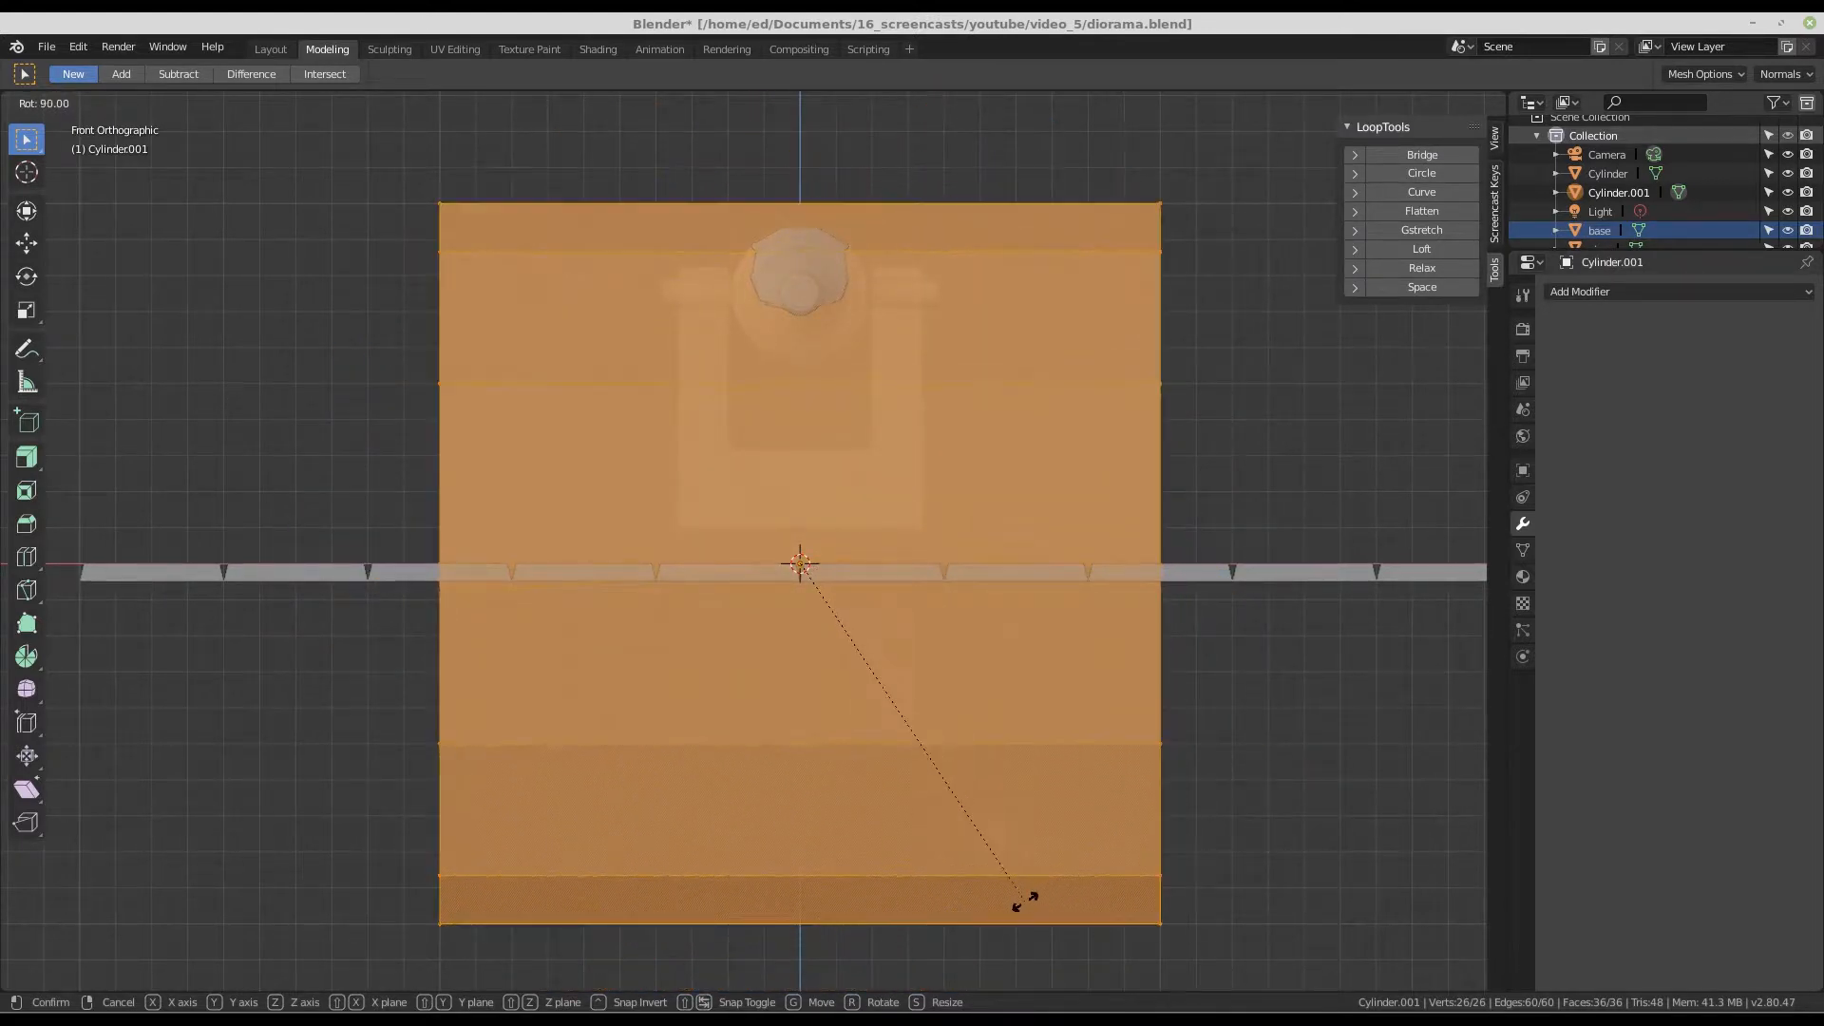
click(1020, 895)
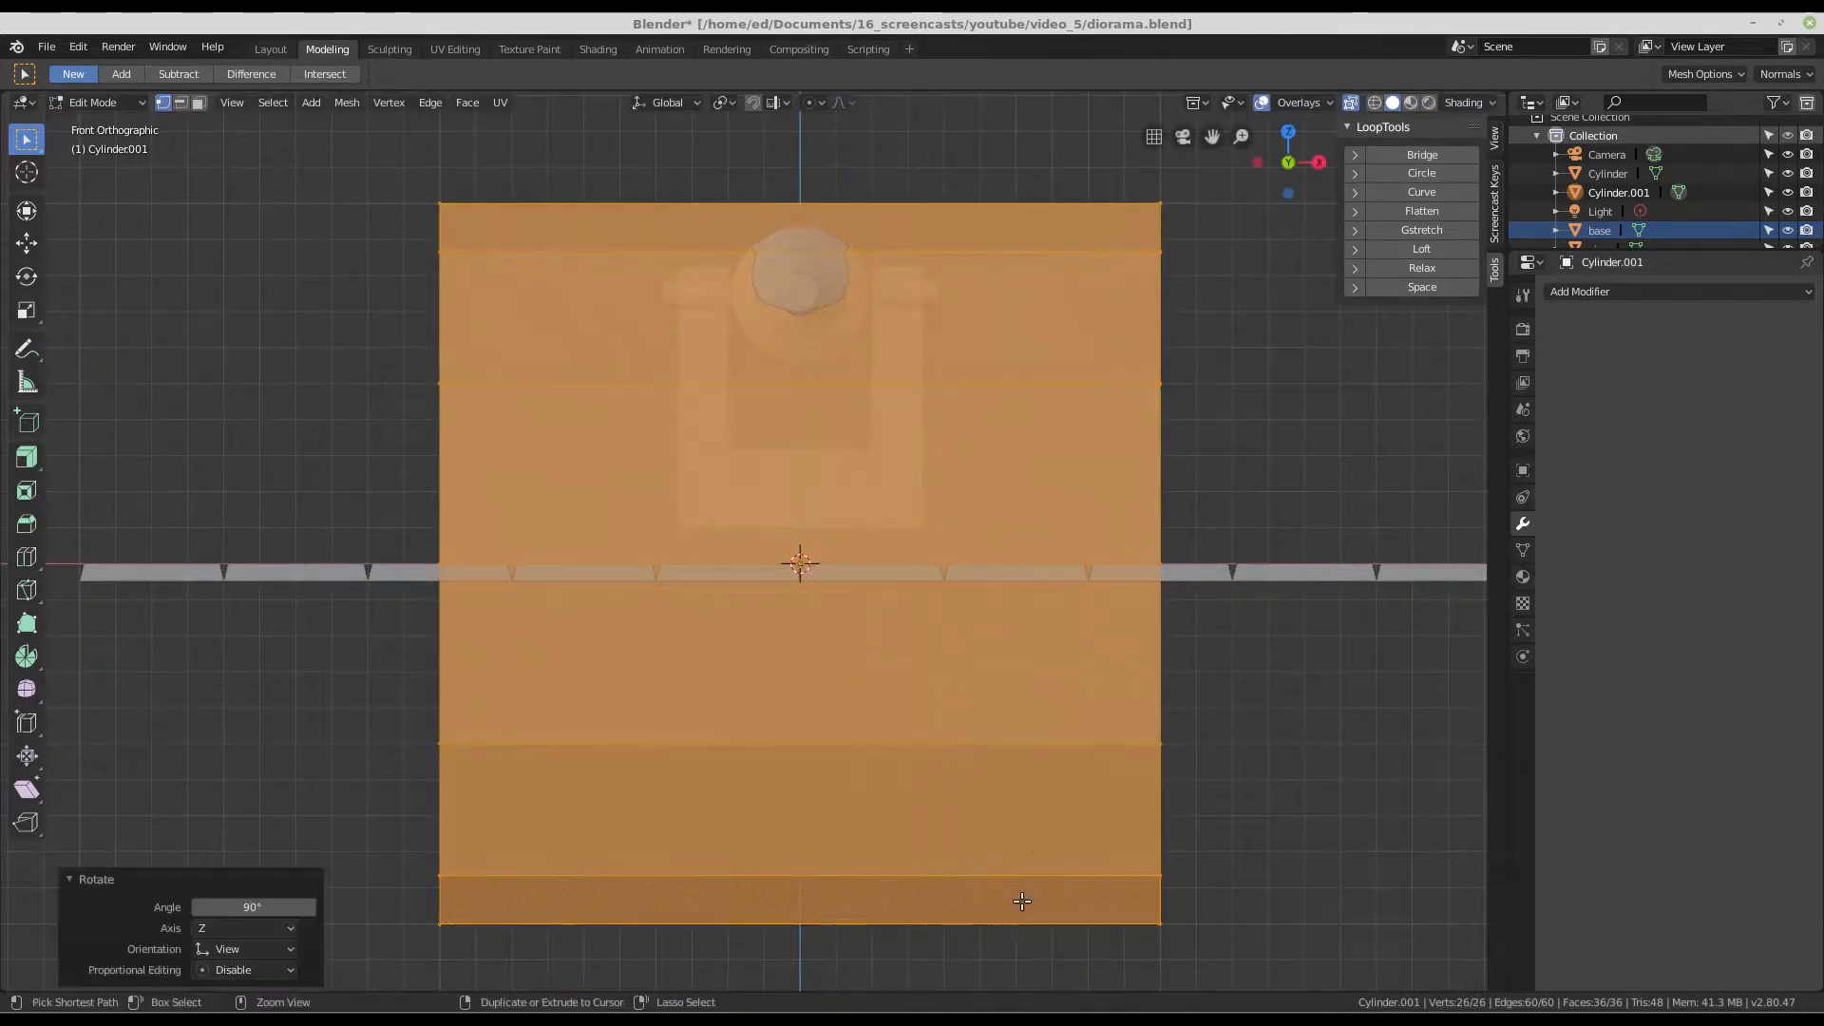
- Scale the cylinder mesh uniformly to about 0.146
scroll(654, 356, down, 2)
key(s)
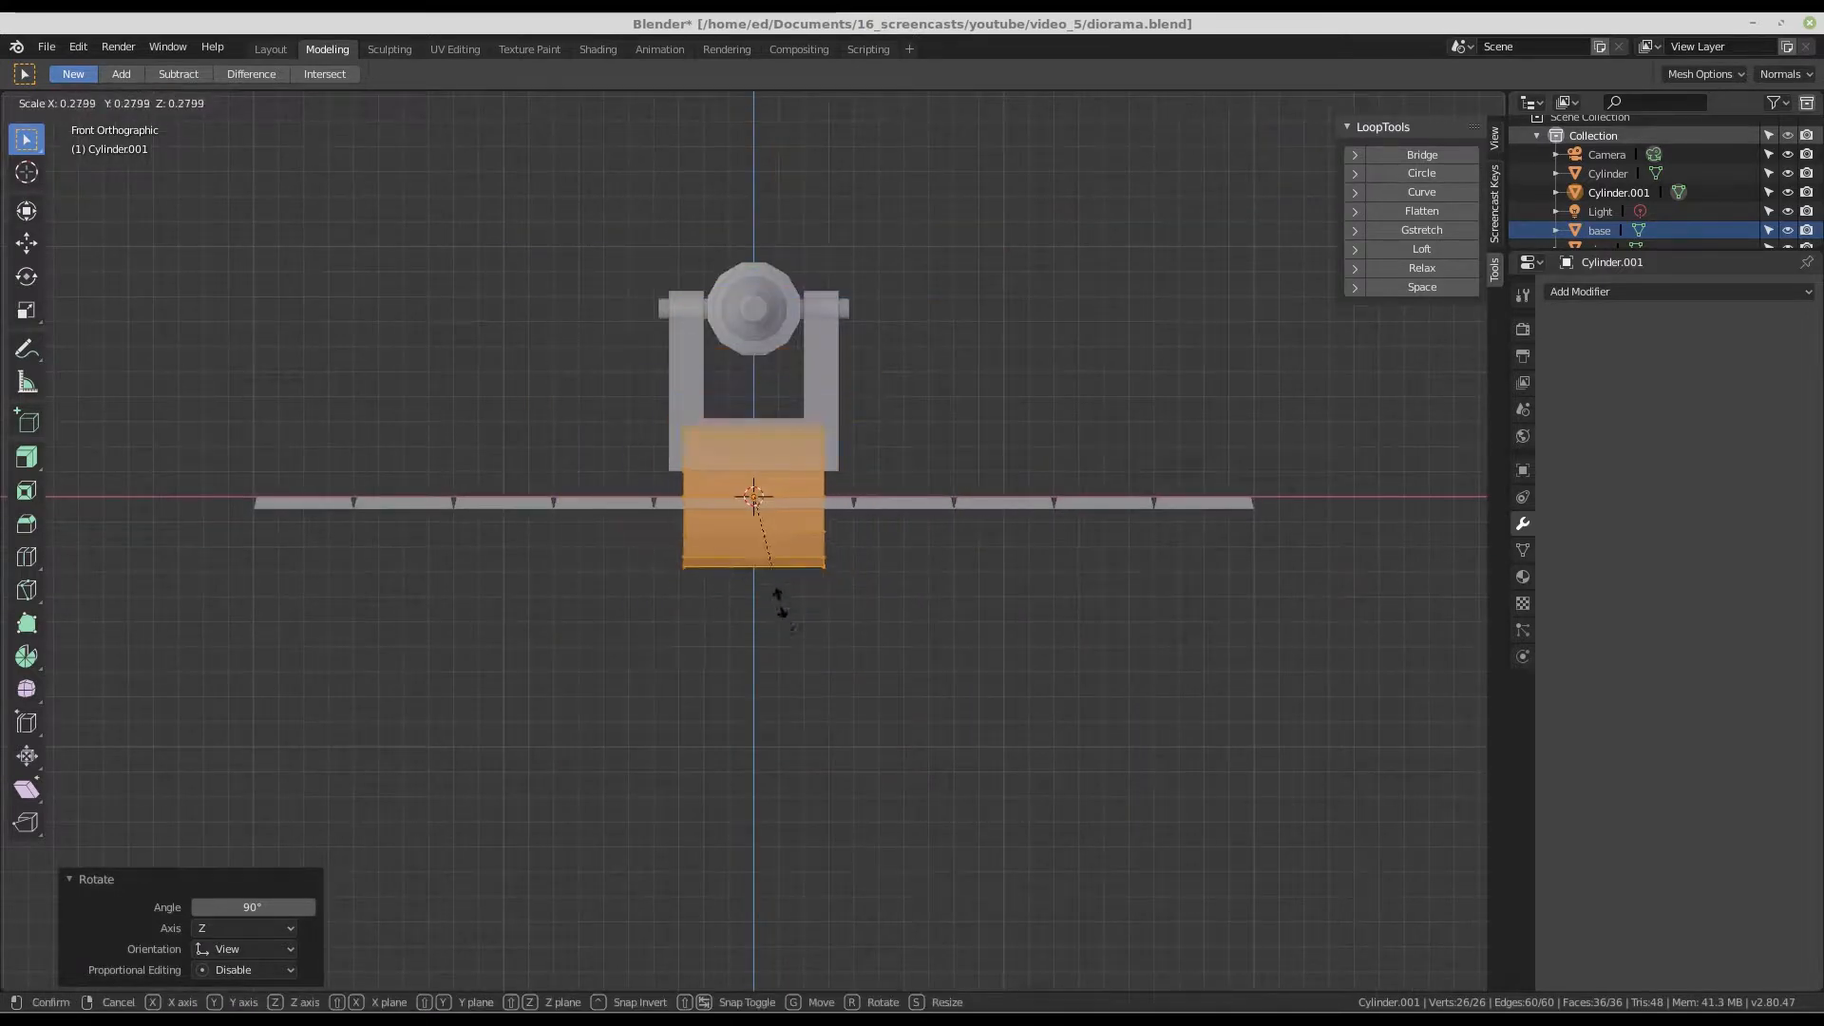
click(749, 551)
- Move the cylinder mesh about 0.485 m along X and 0.157 m along Z, against the side of the carriage base just above the floor
scroll(765, 494, up, 4)
scroll(770, 481, up, 1)
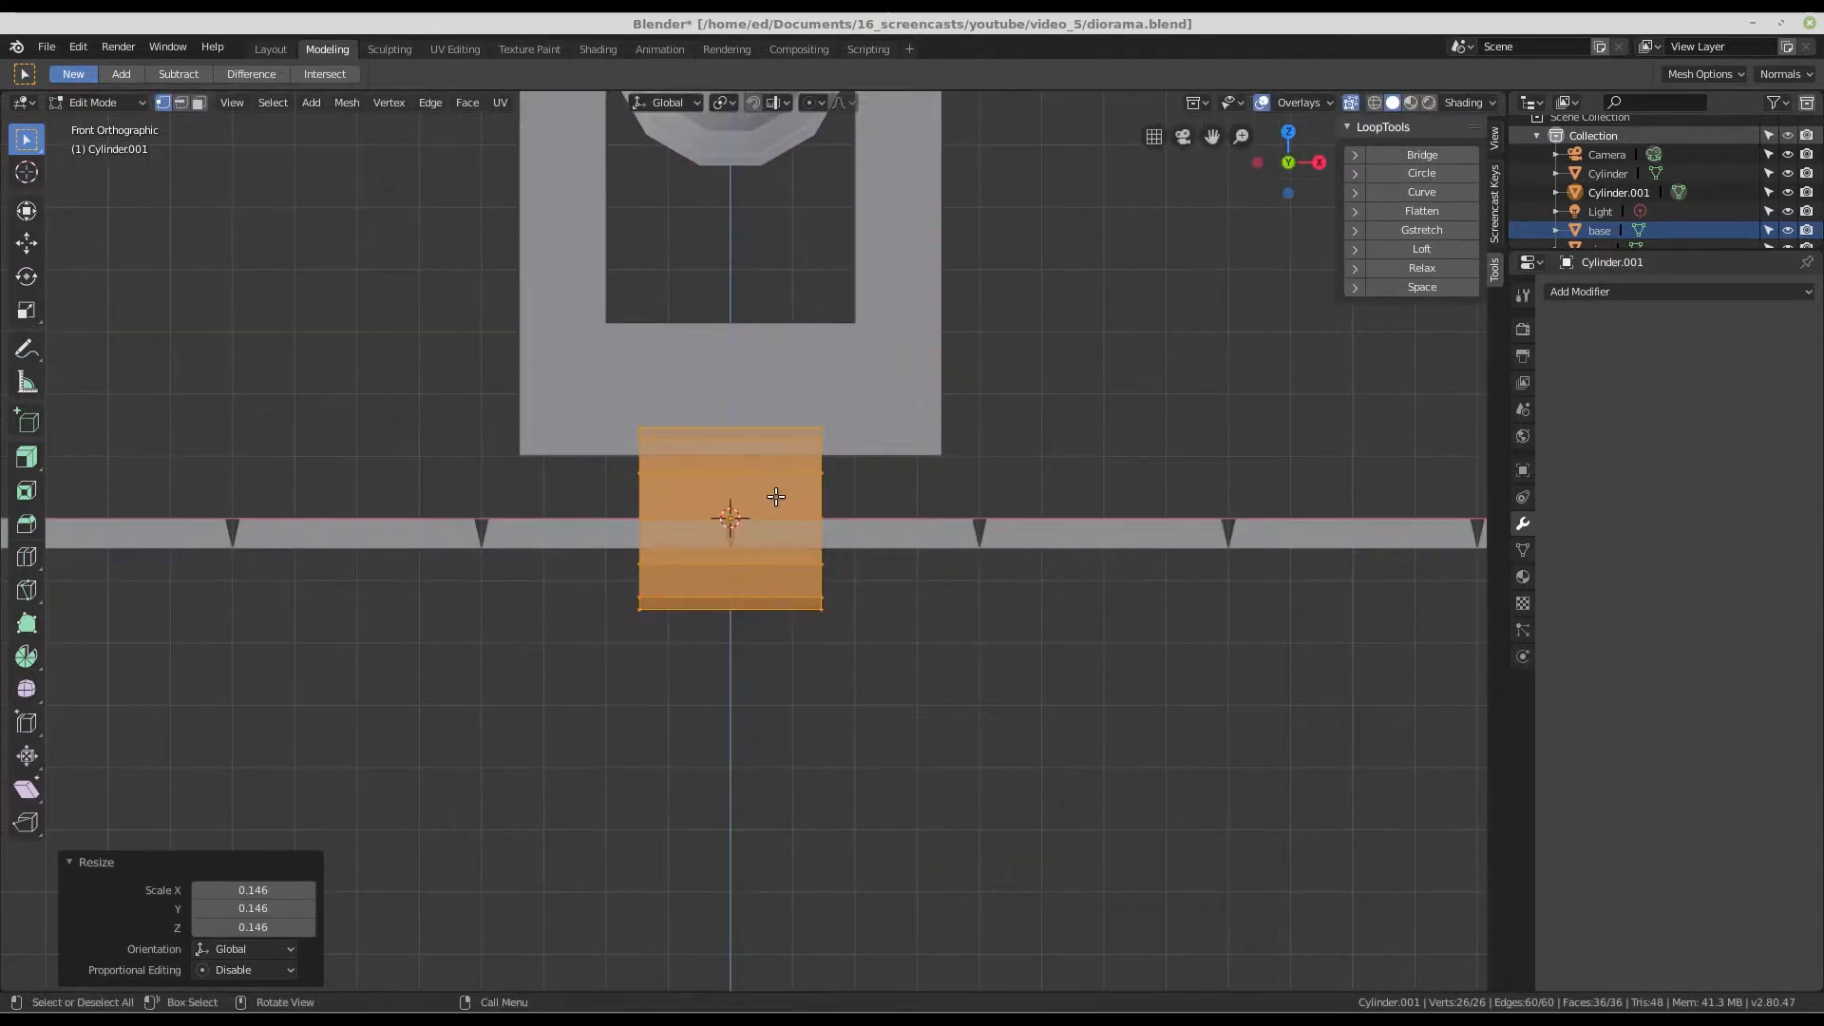
key(g)
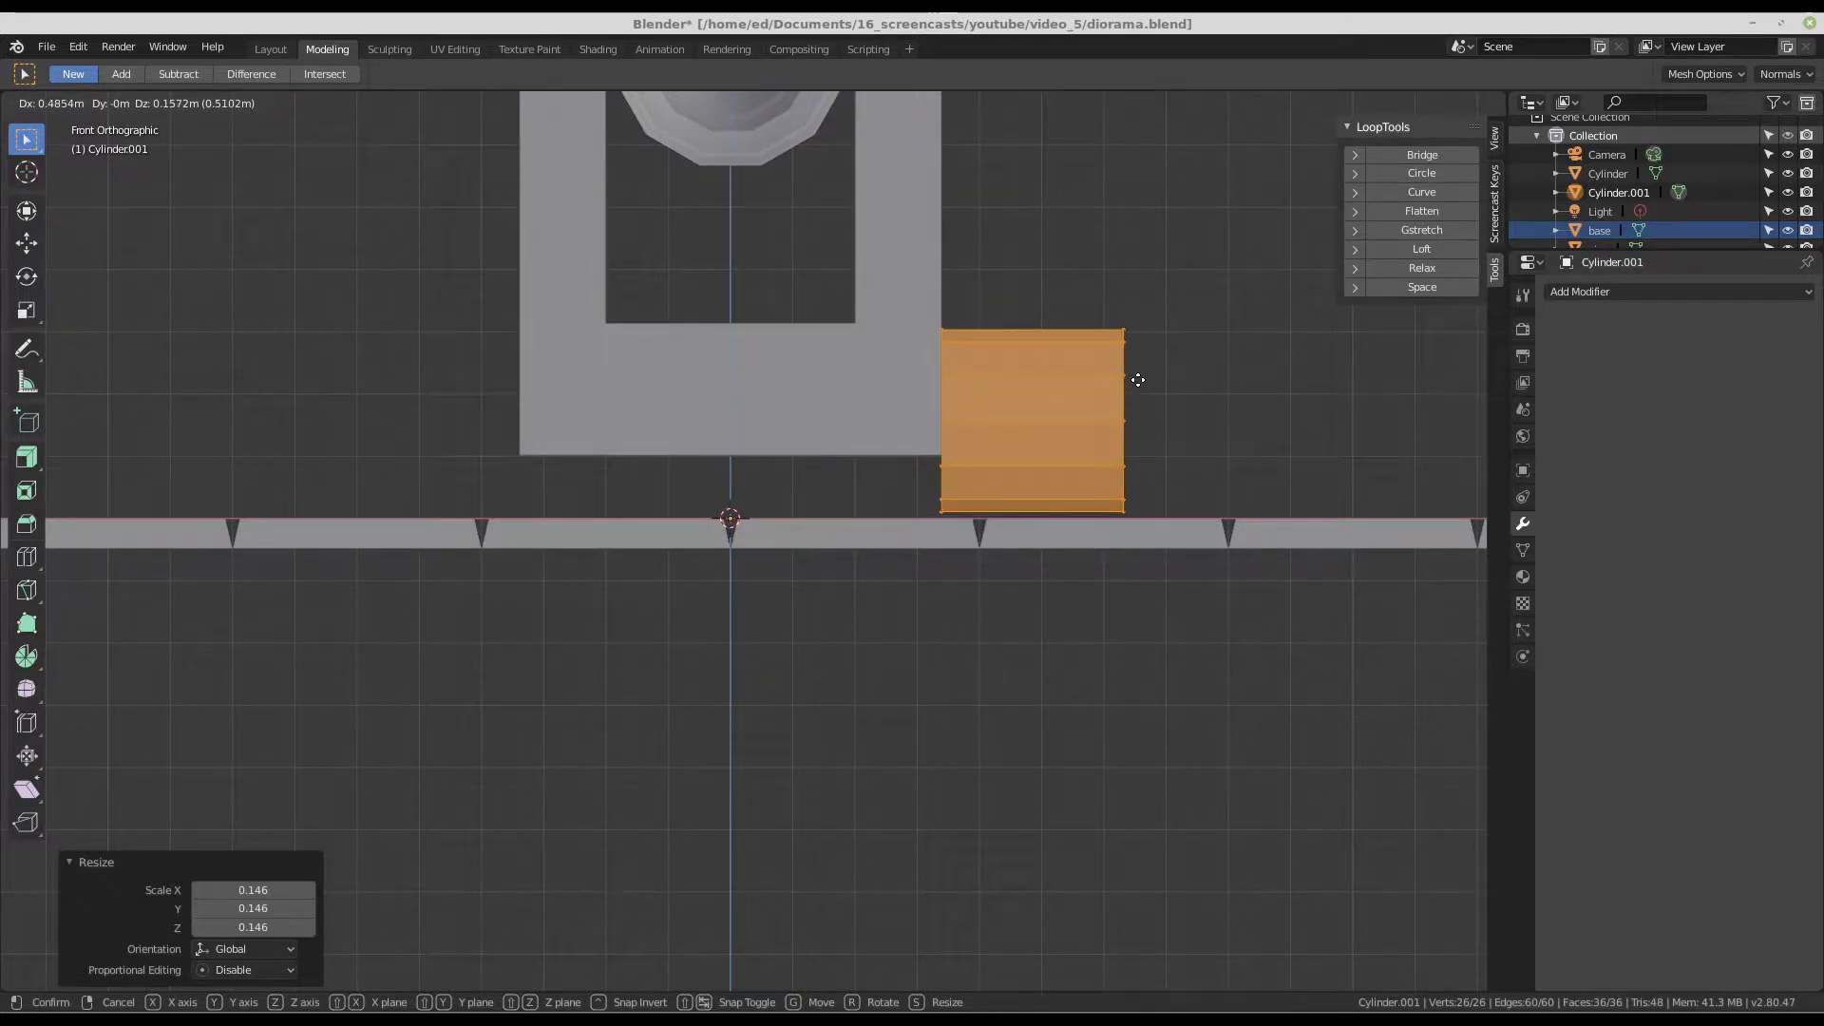
click(1131, 380)
key(KP_3)
scroll(984, 347, down, 3)
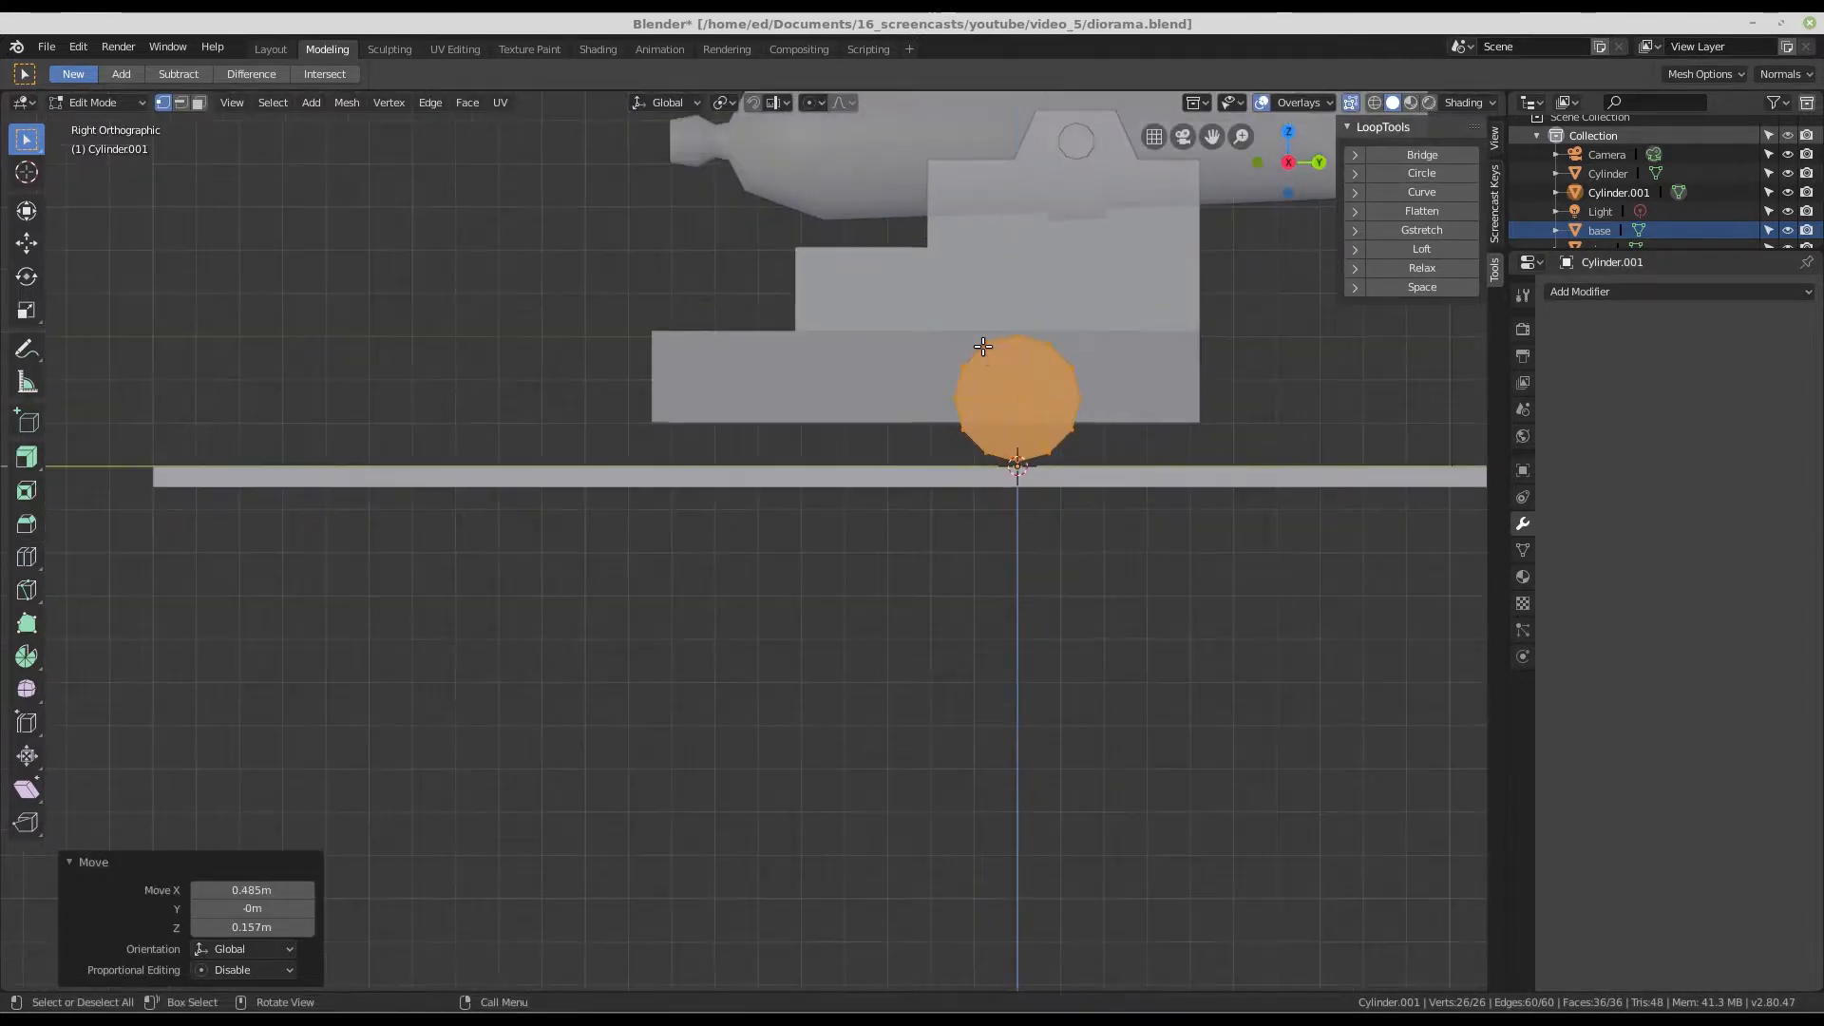
scroll(1020, 403, up, 1)
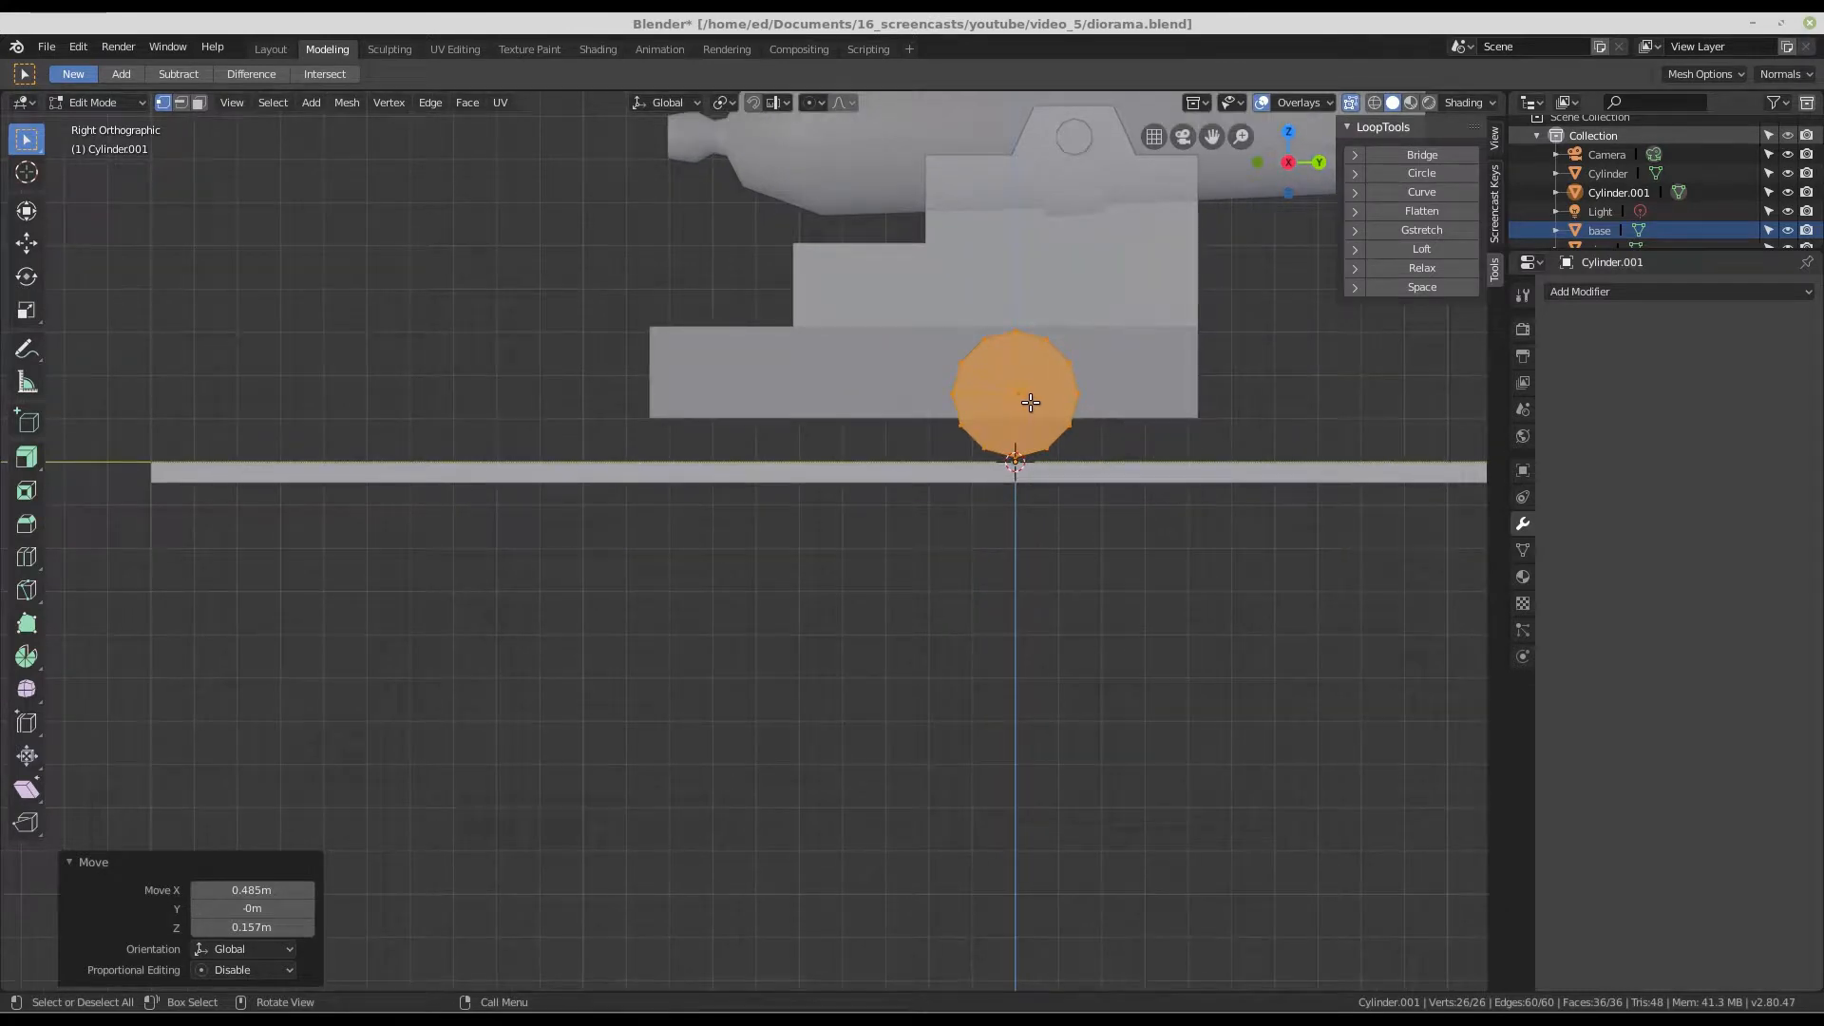
- Move the cylinder mesh about 0.215 m along Y, towards the front end of the carriage base
key(g)
key(y)
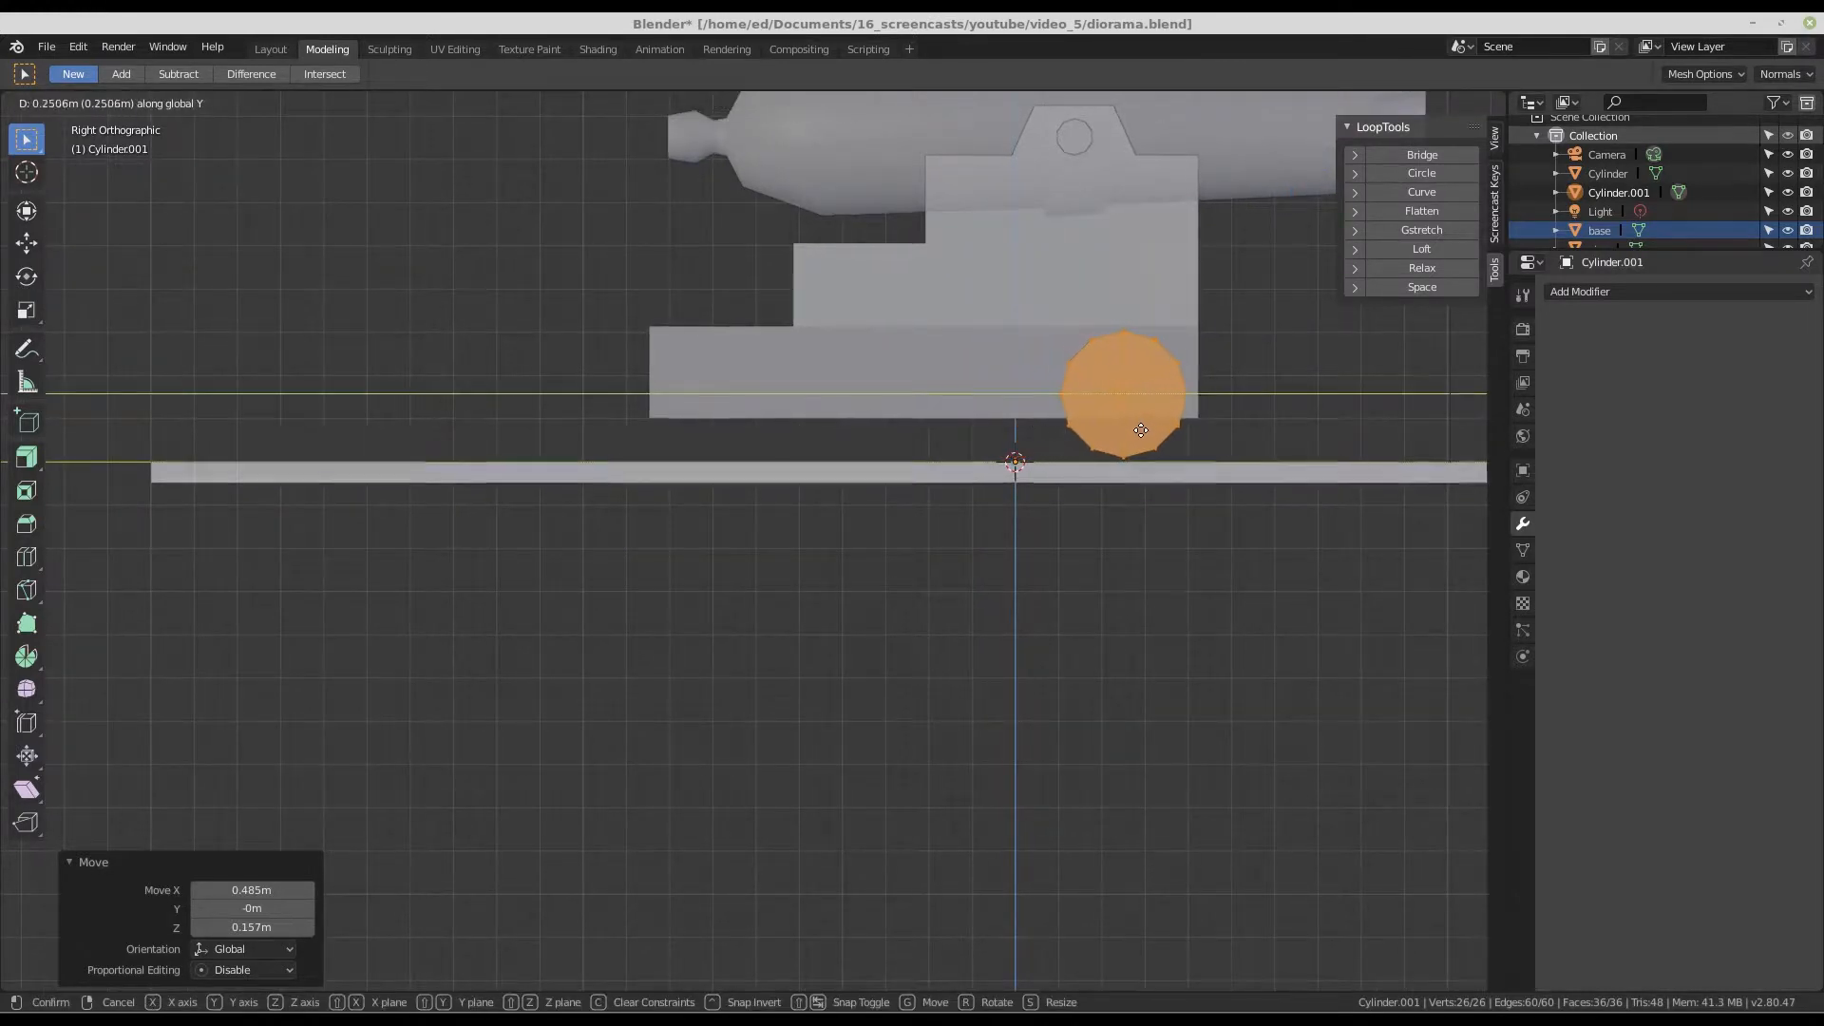
click(1124, 430)
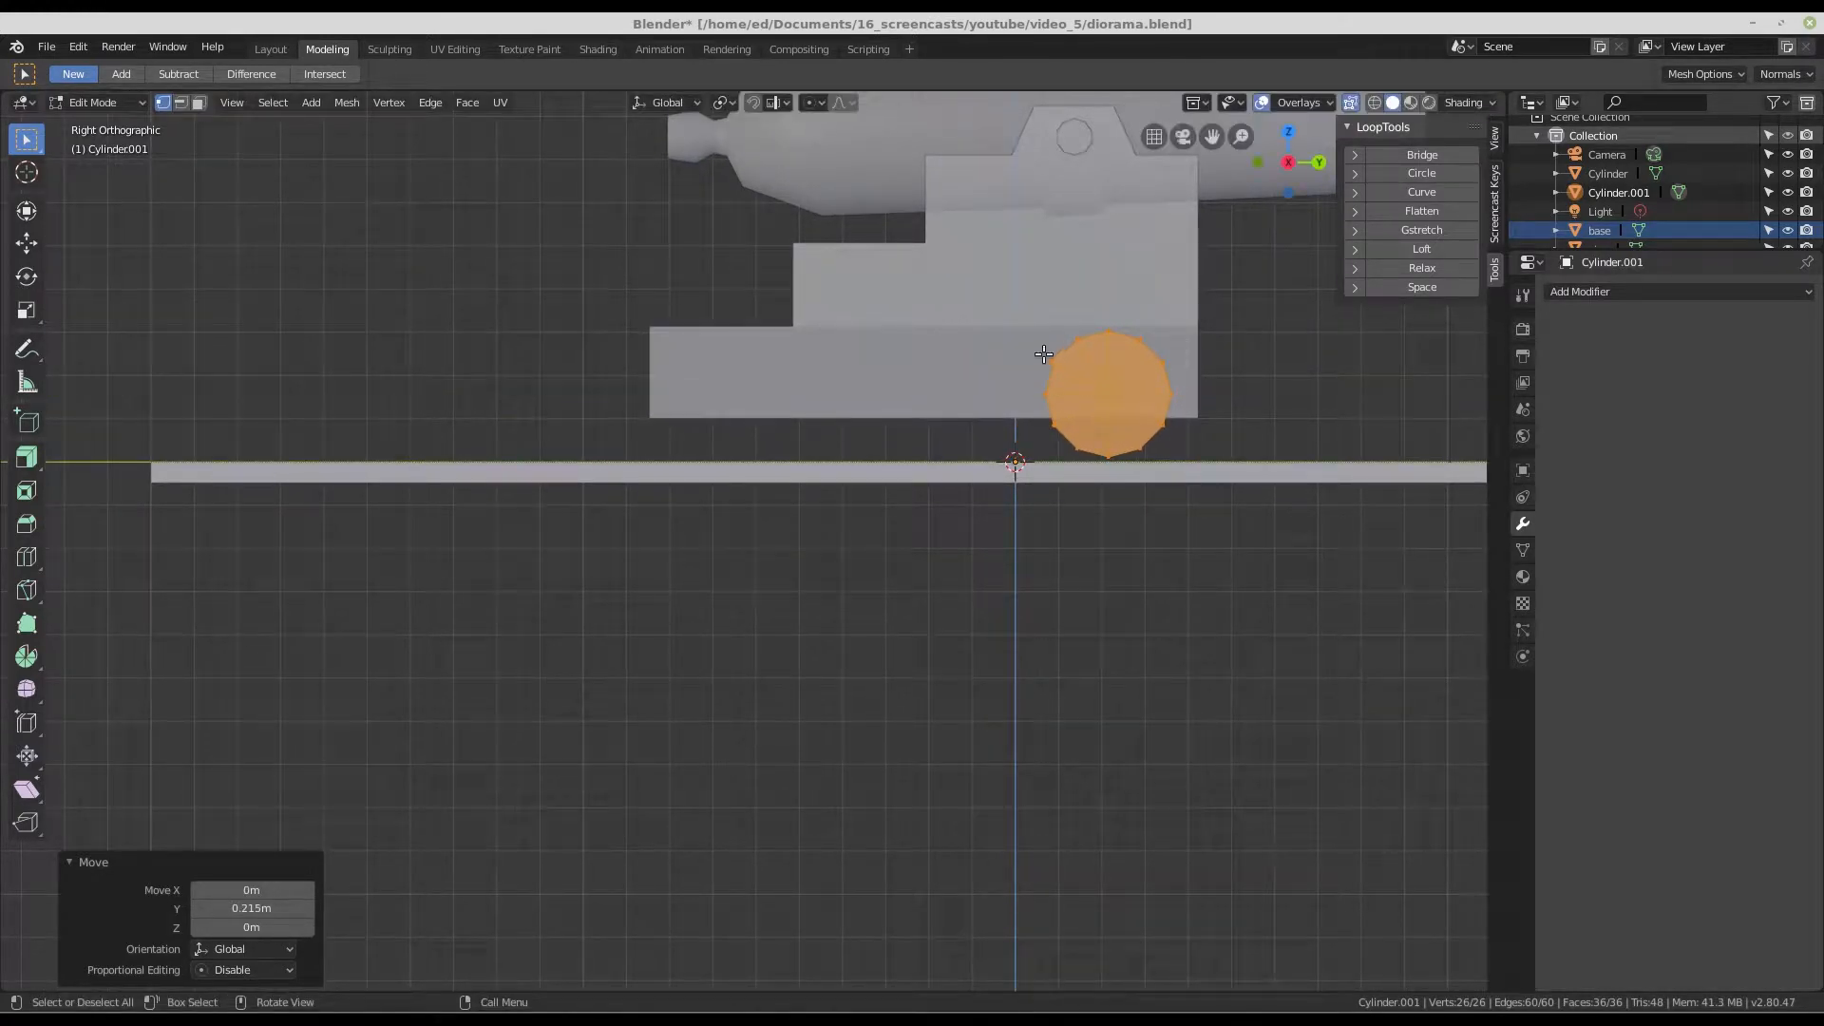
- Rotate the cylinder mesh -15° in the right view so a flat side faces down, and lower it about 0.0159 m onto the floor
scroll(1093, 394, up, 6)
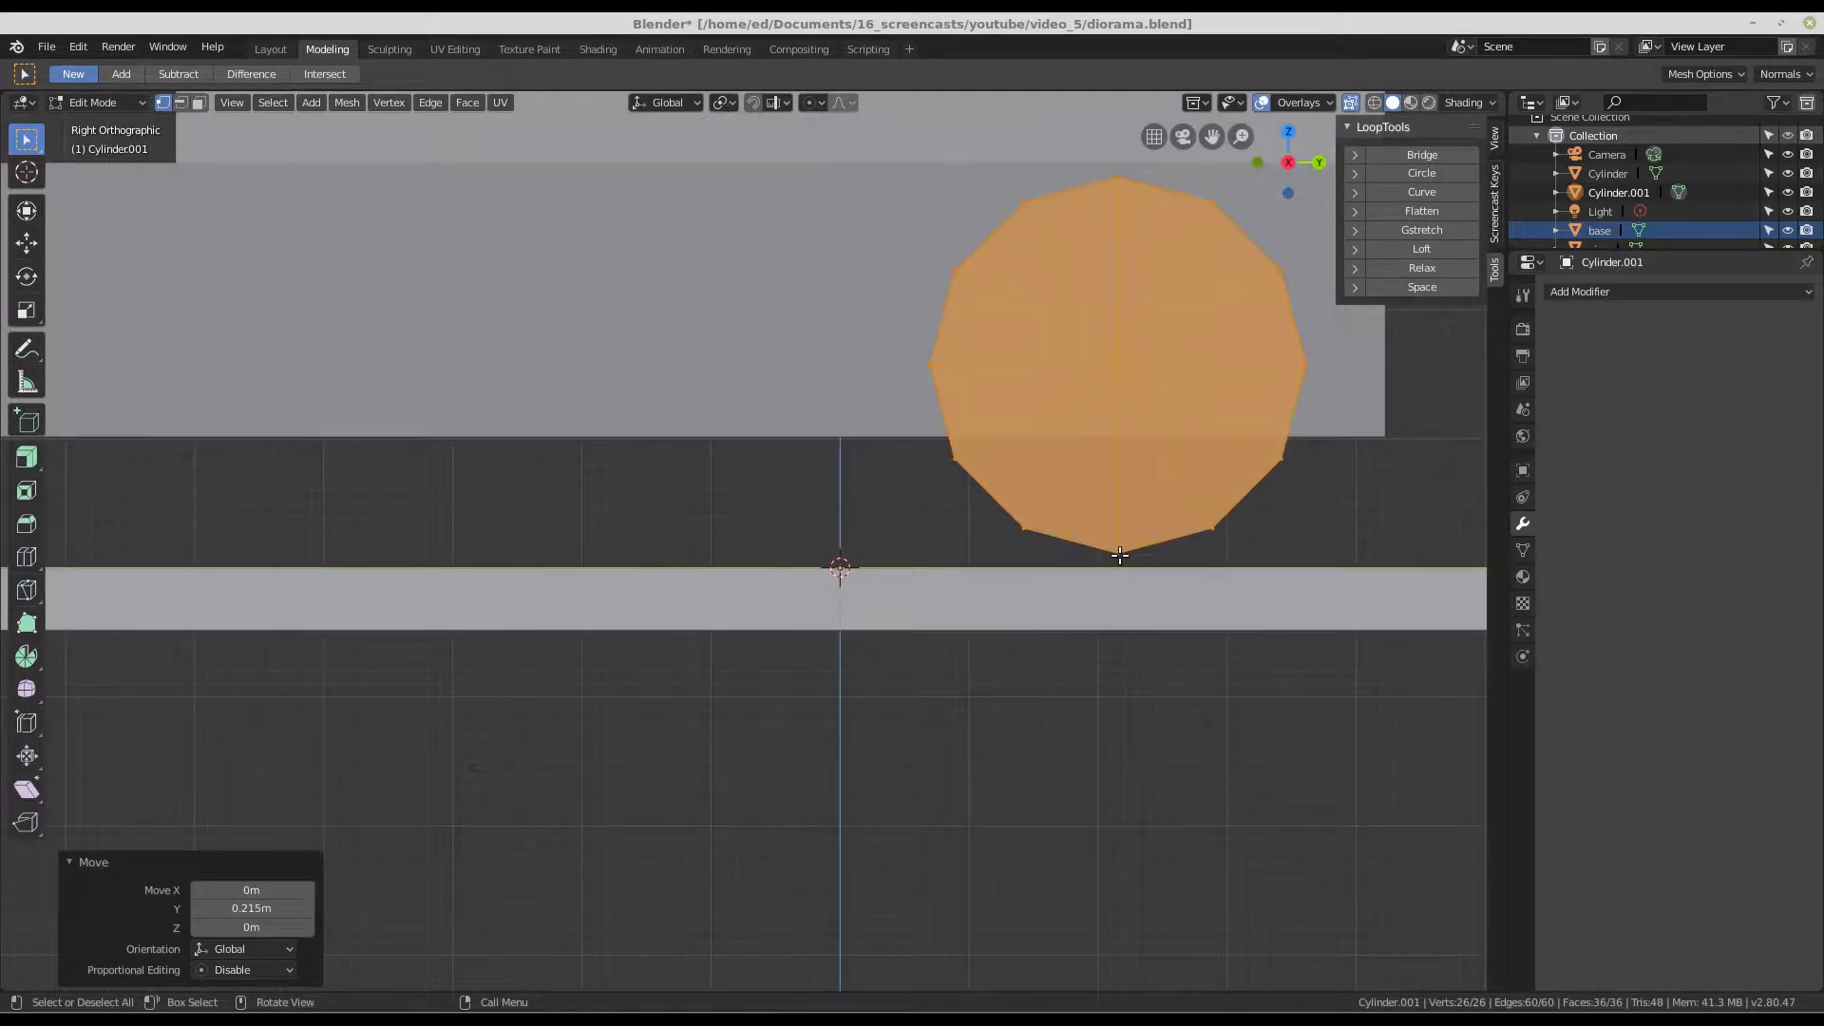
scroll(1122, 558, up, 2)
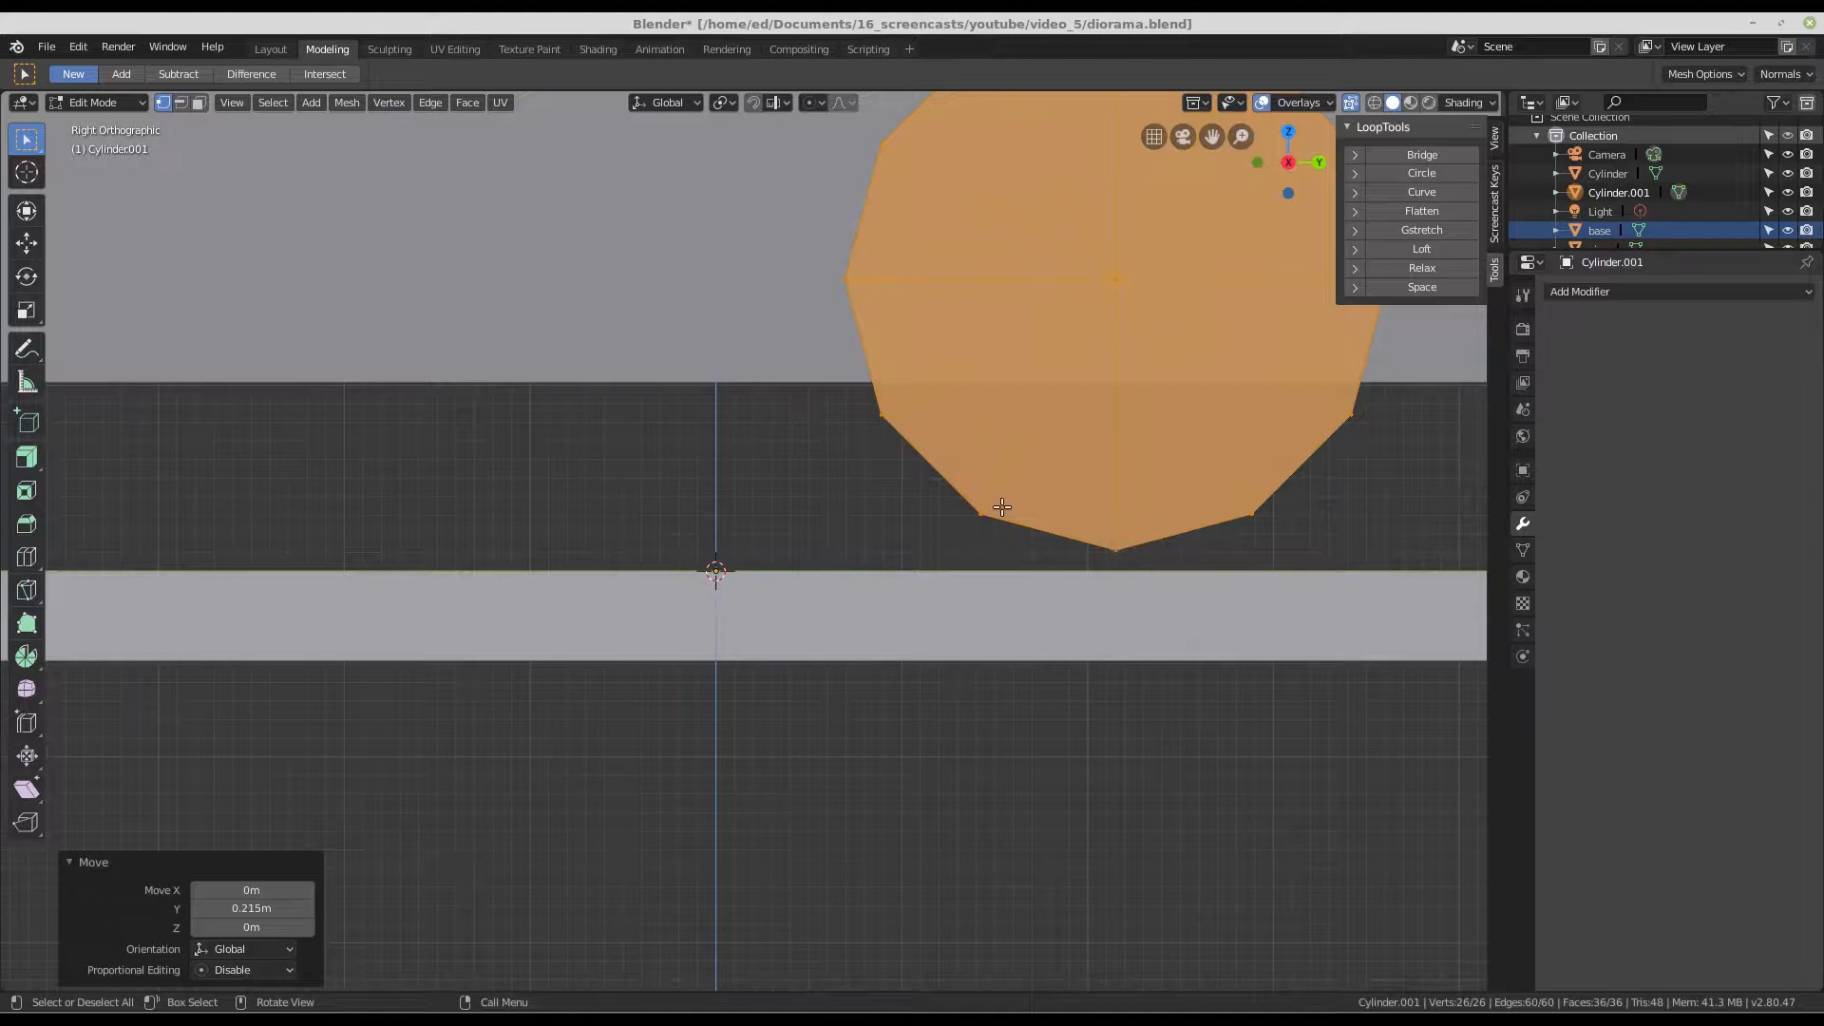
scroll(1051, 440, down, 2)
scroll(1051, 440, up, 1)
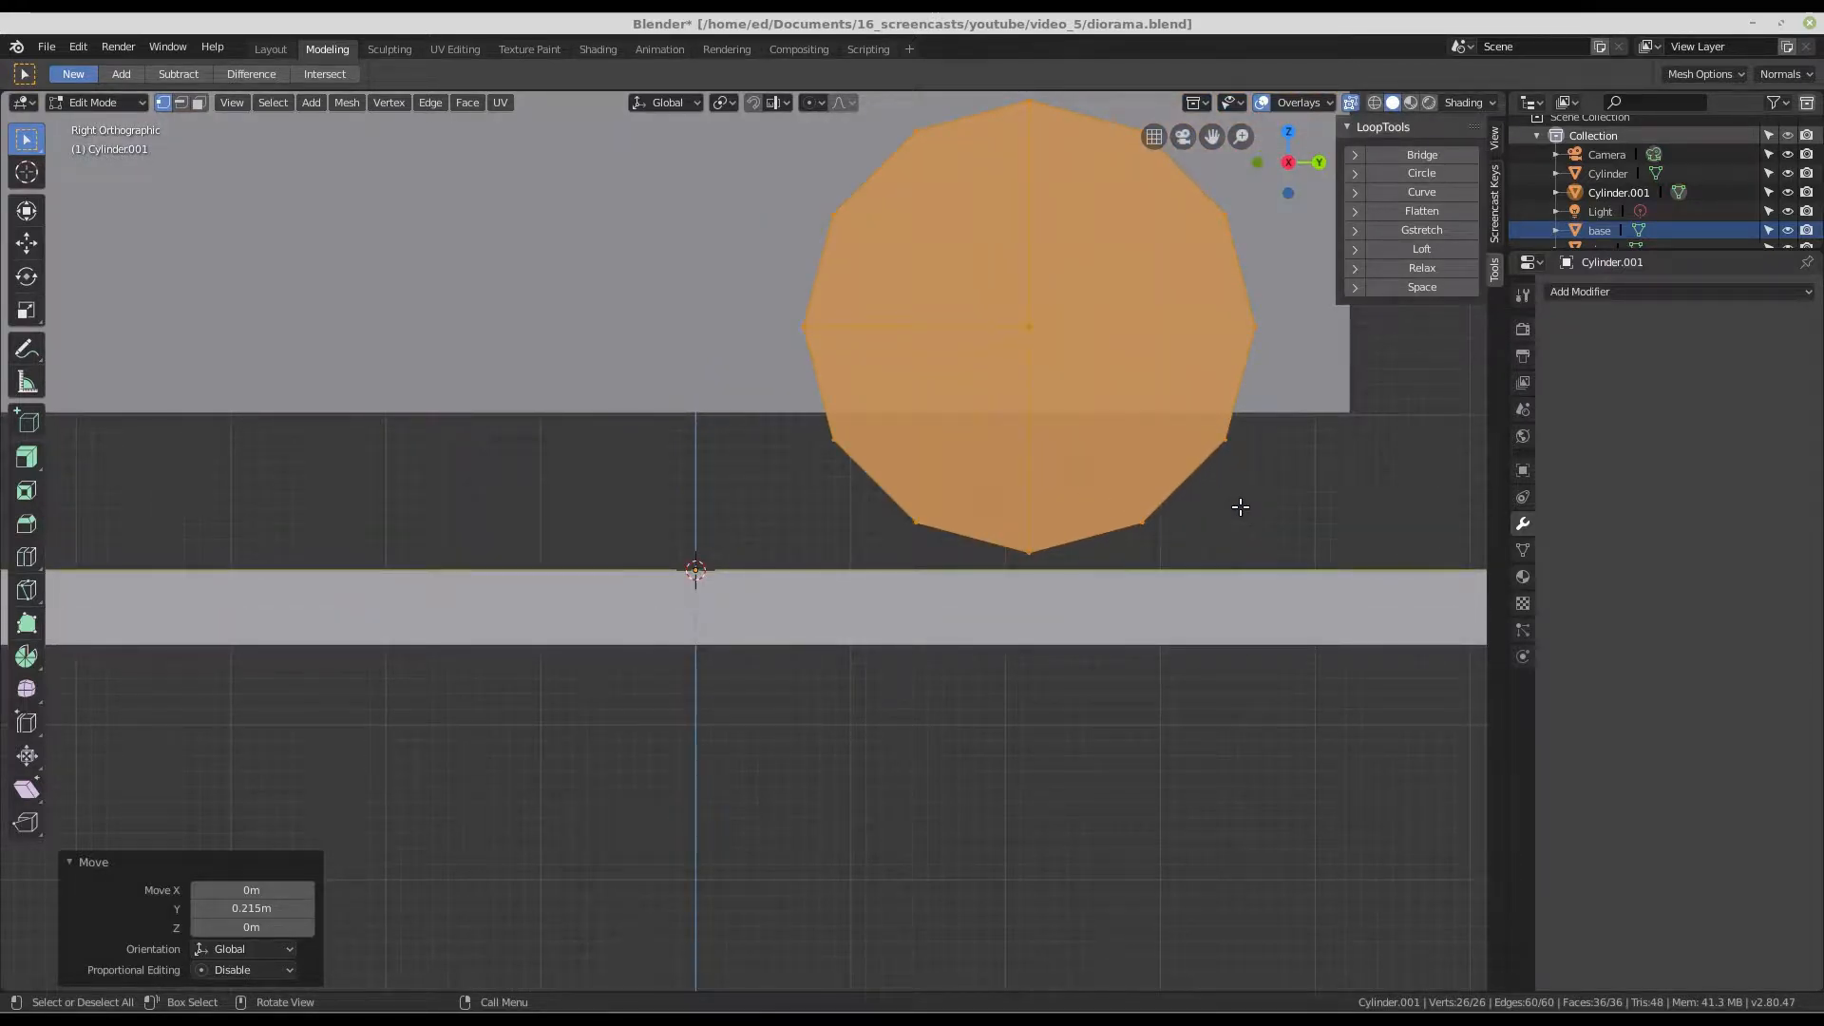
key(r)
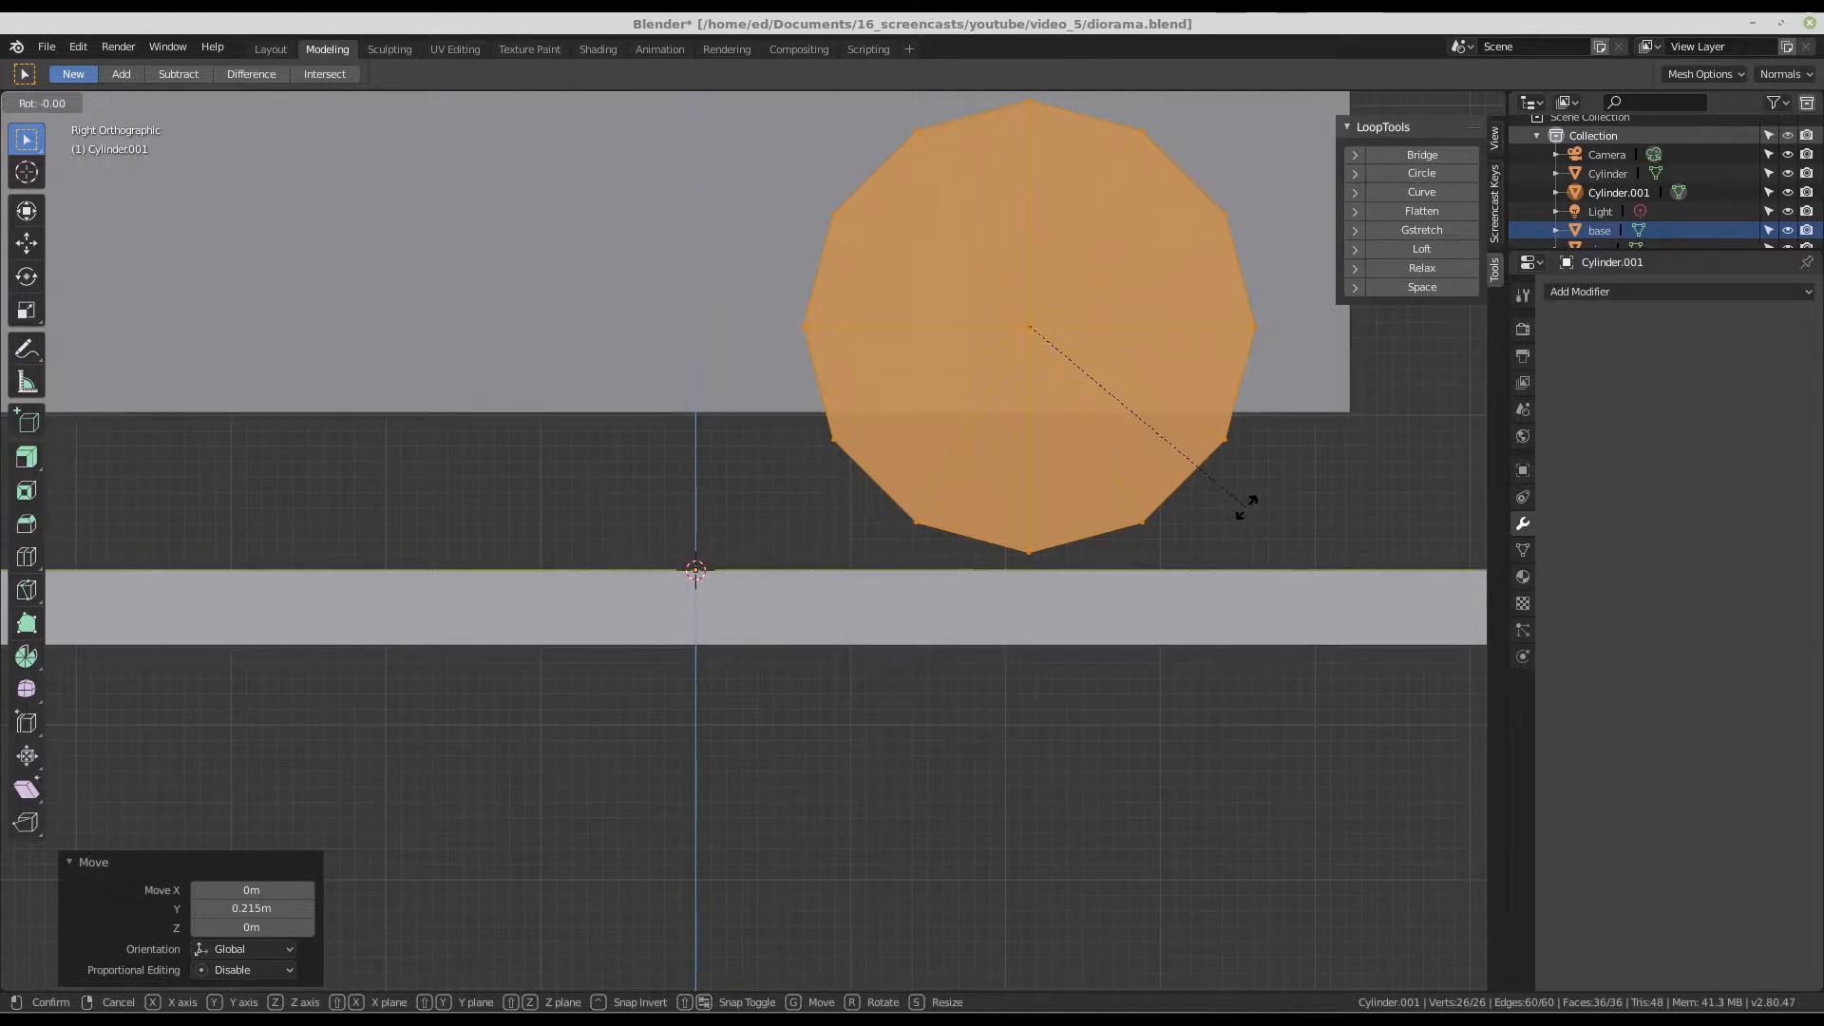
click(1290, 443)
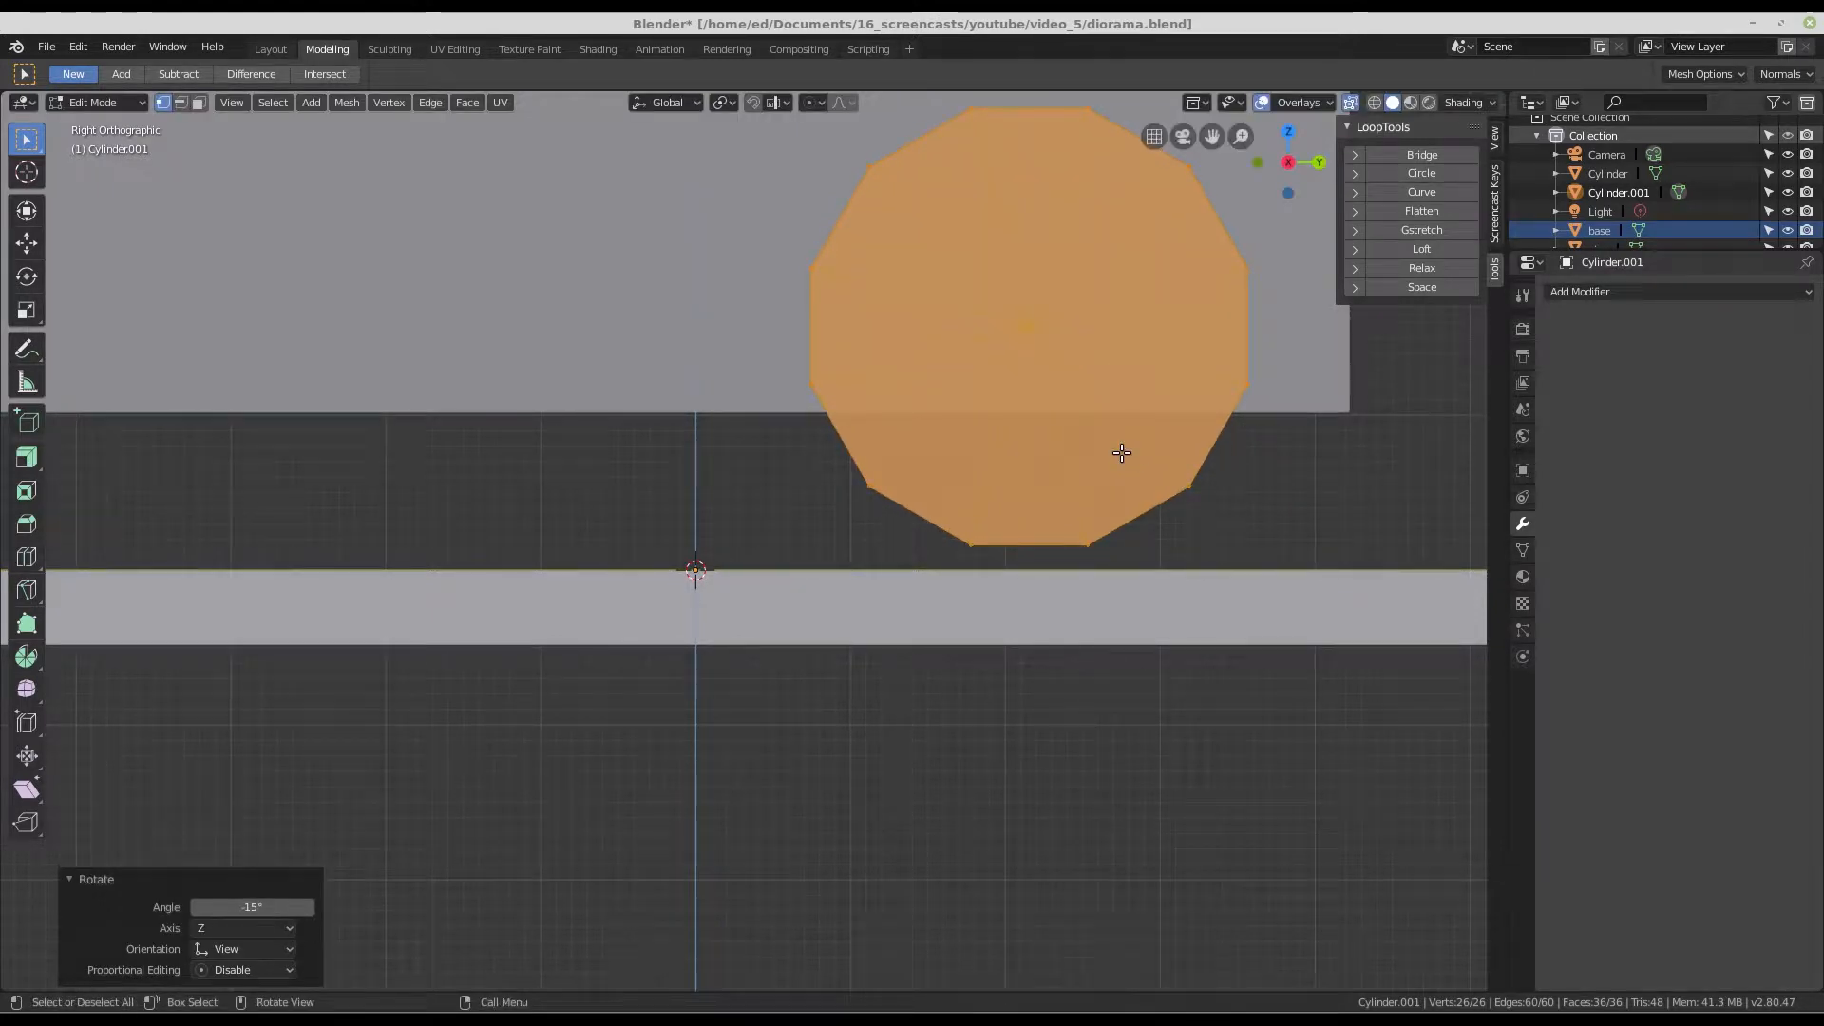
key(g)
key(z)
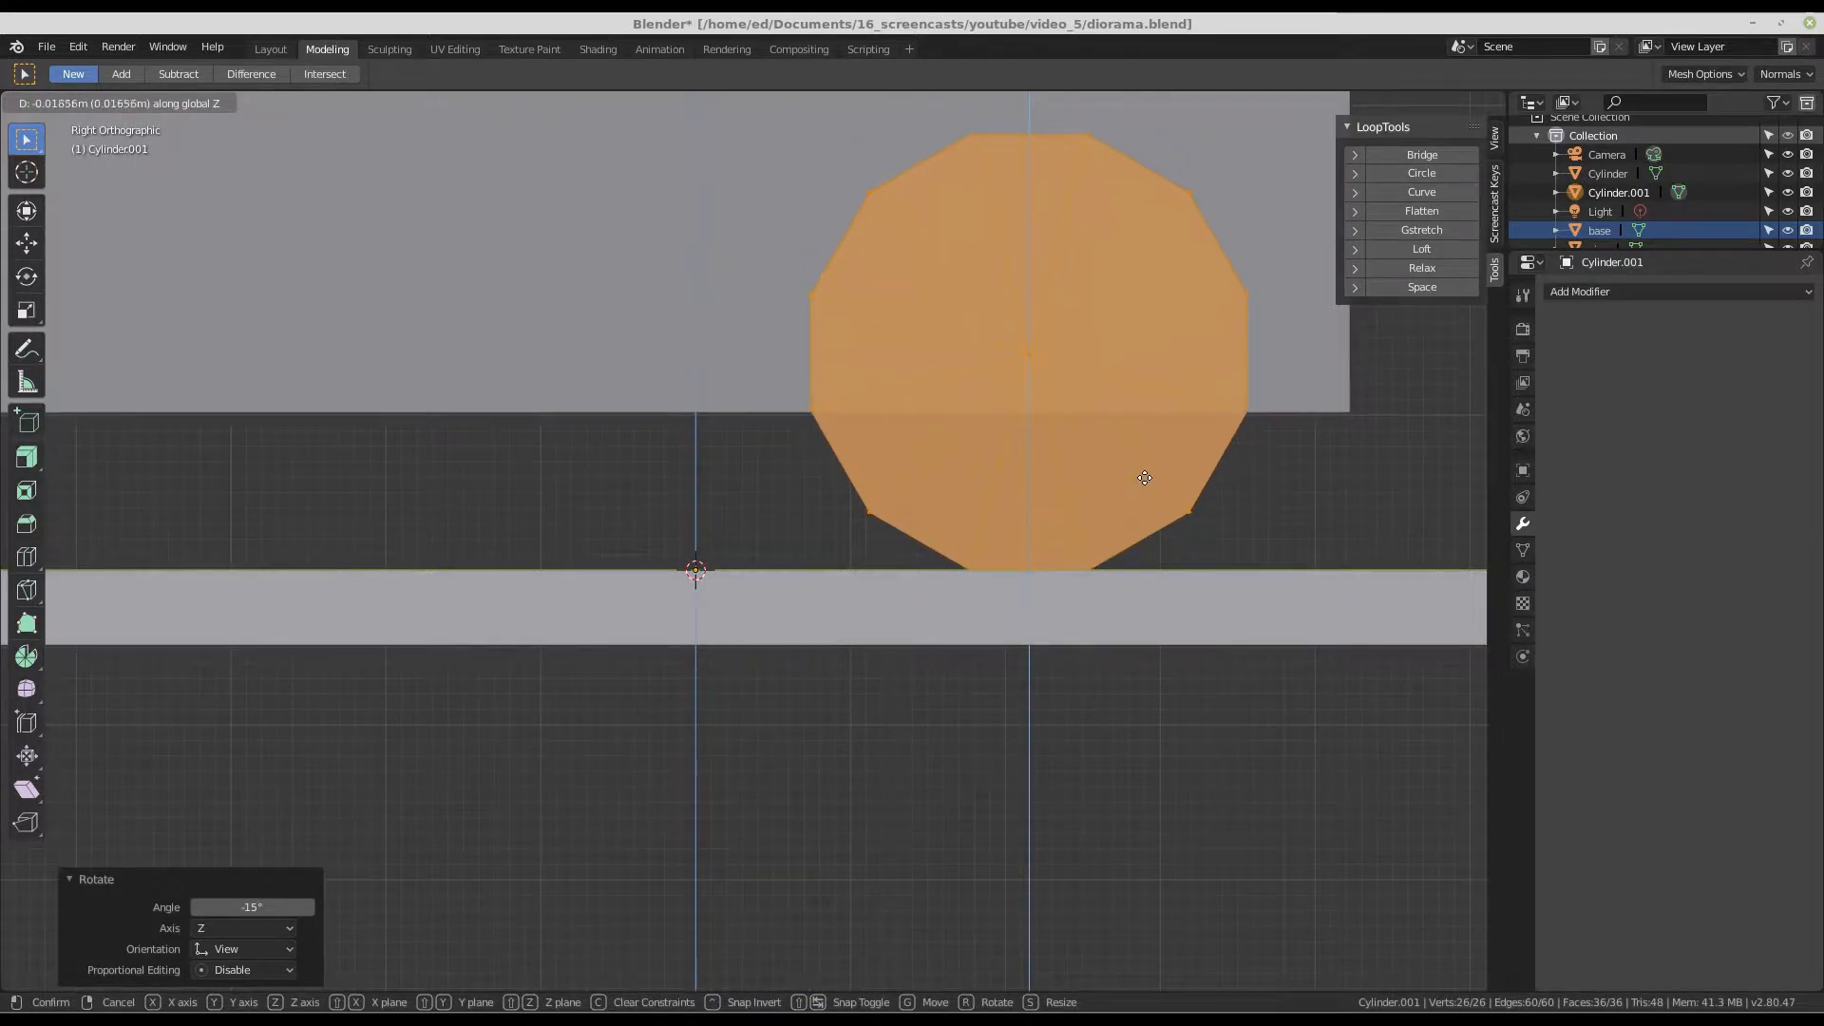
click(1143, 483)
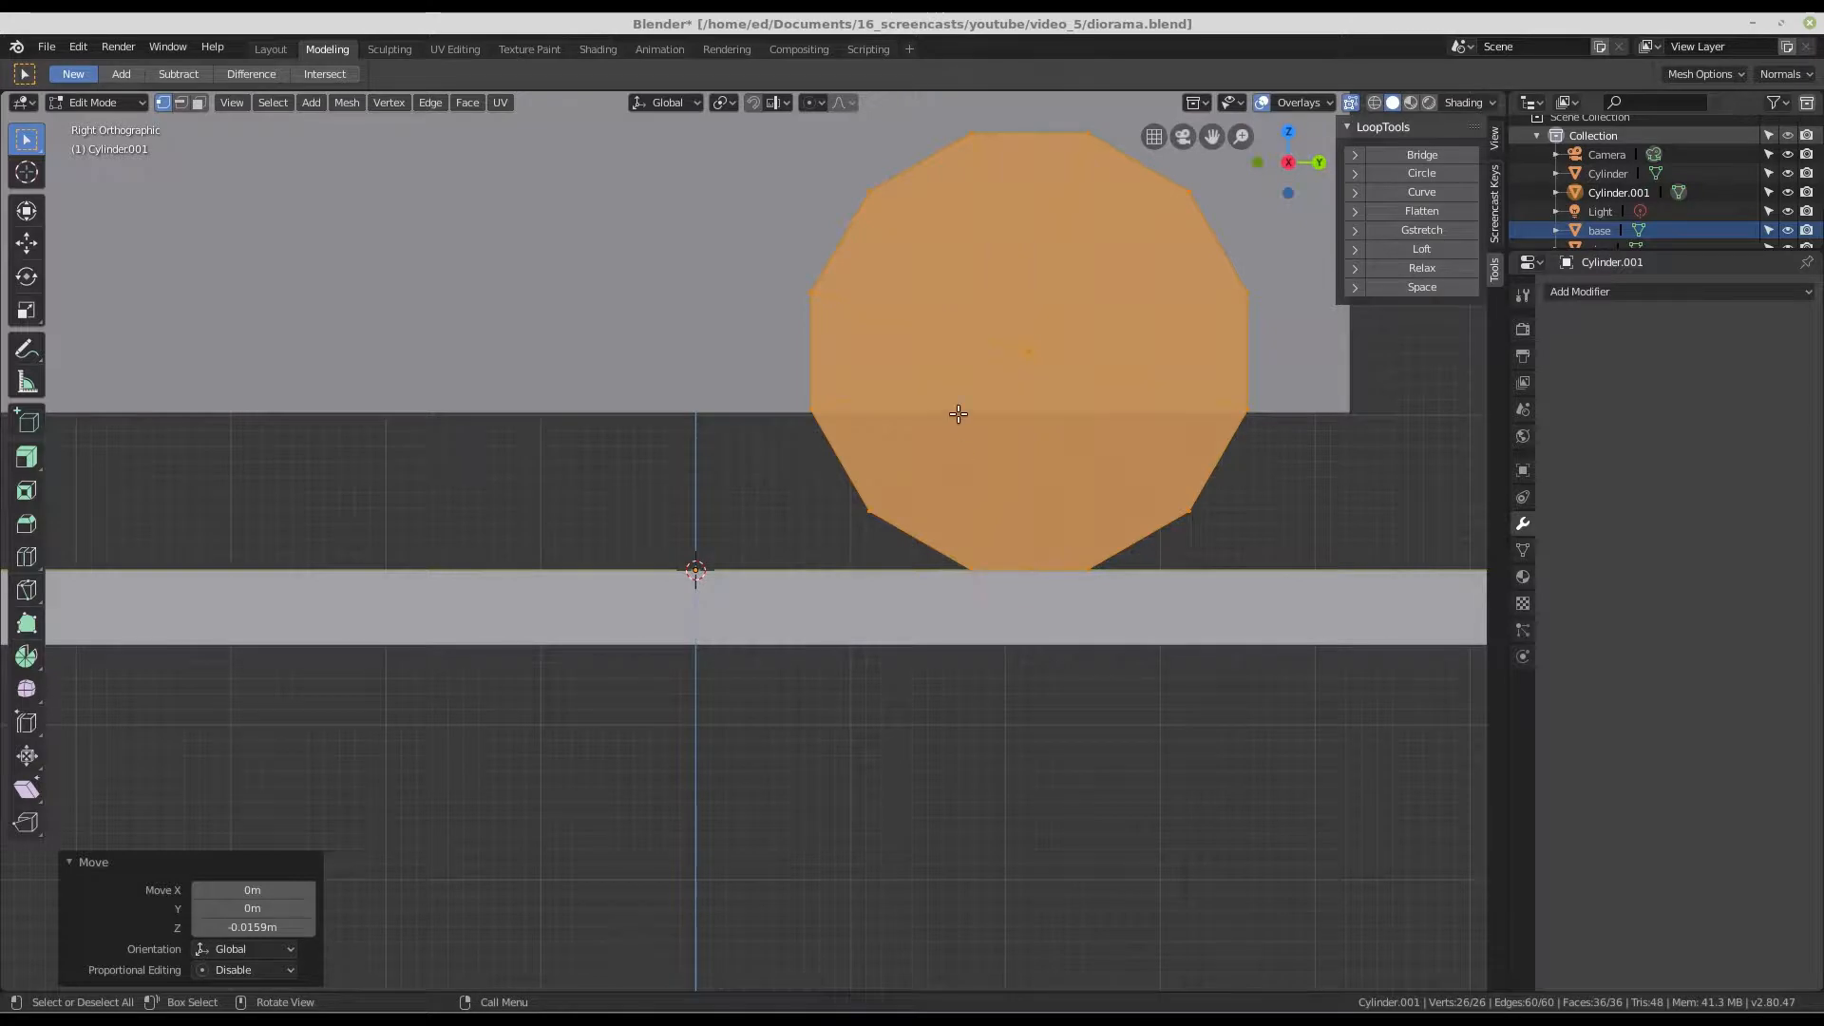
- Scale the cylinder mesh along X to about 0.351 to thin it into a wheel
middle_drag(956, 411, 1149, 464)
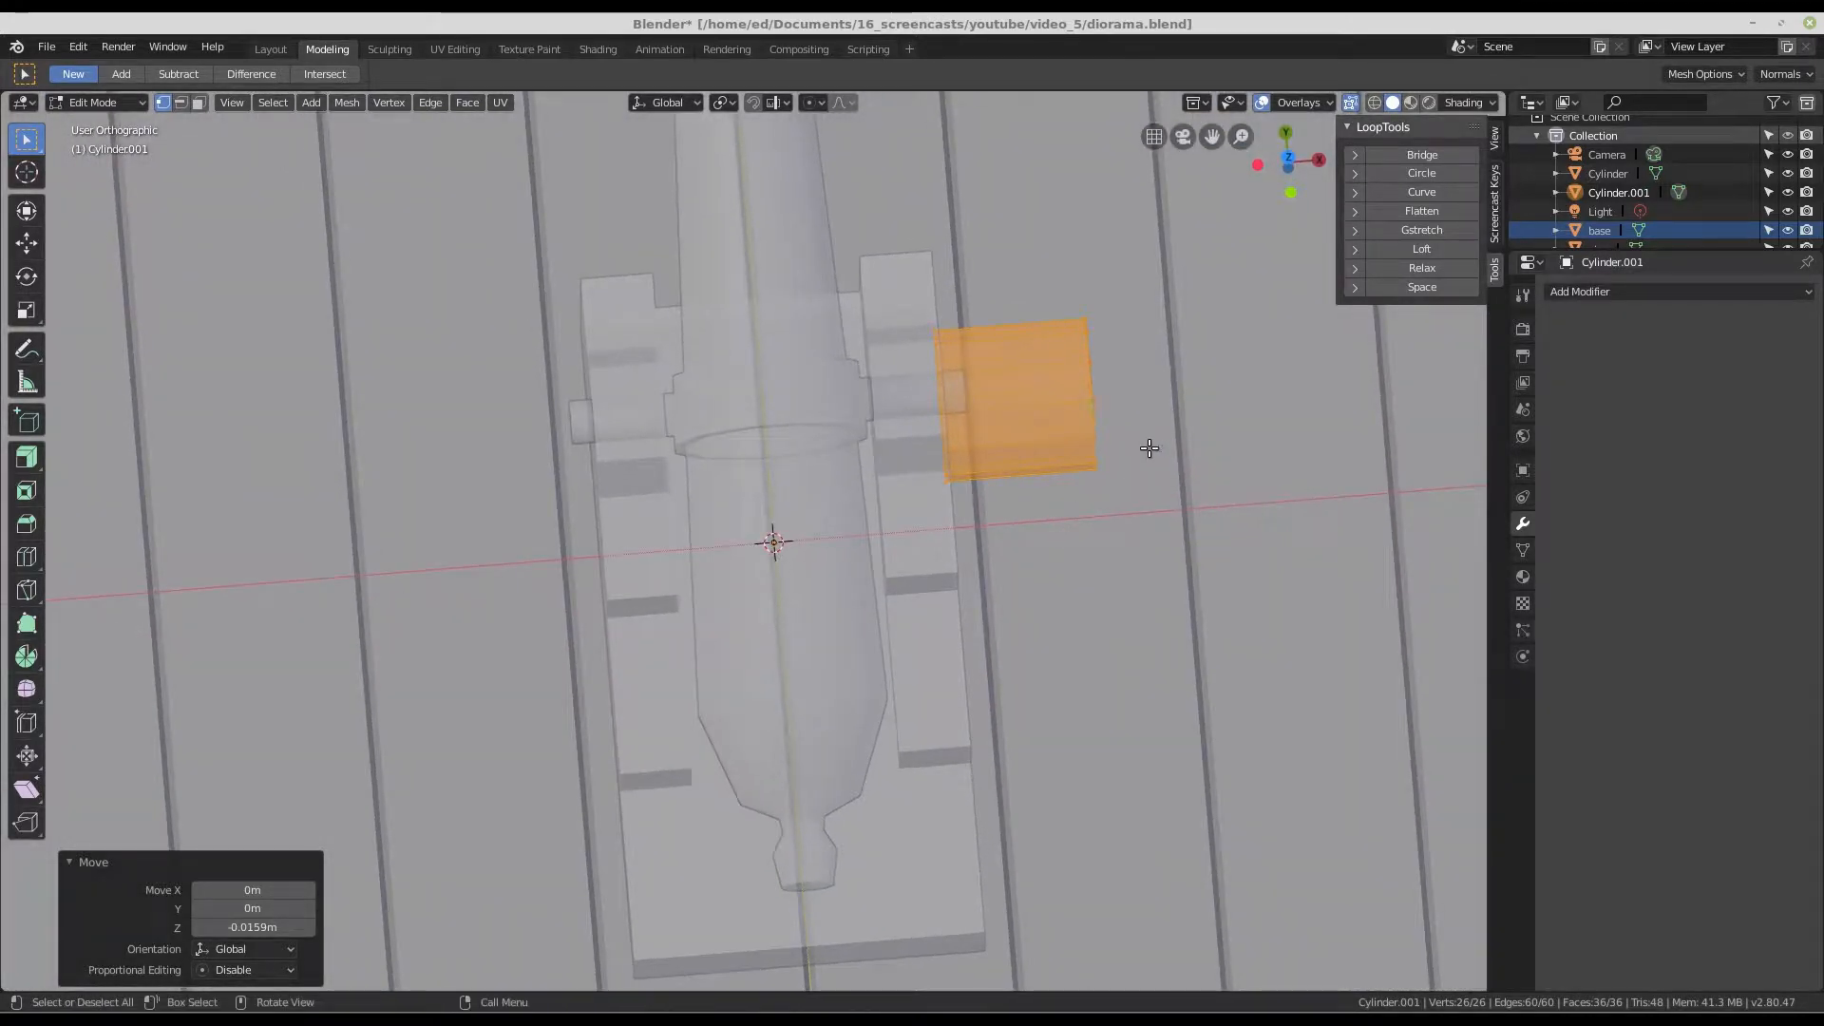
key(s)
key(x)
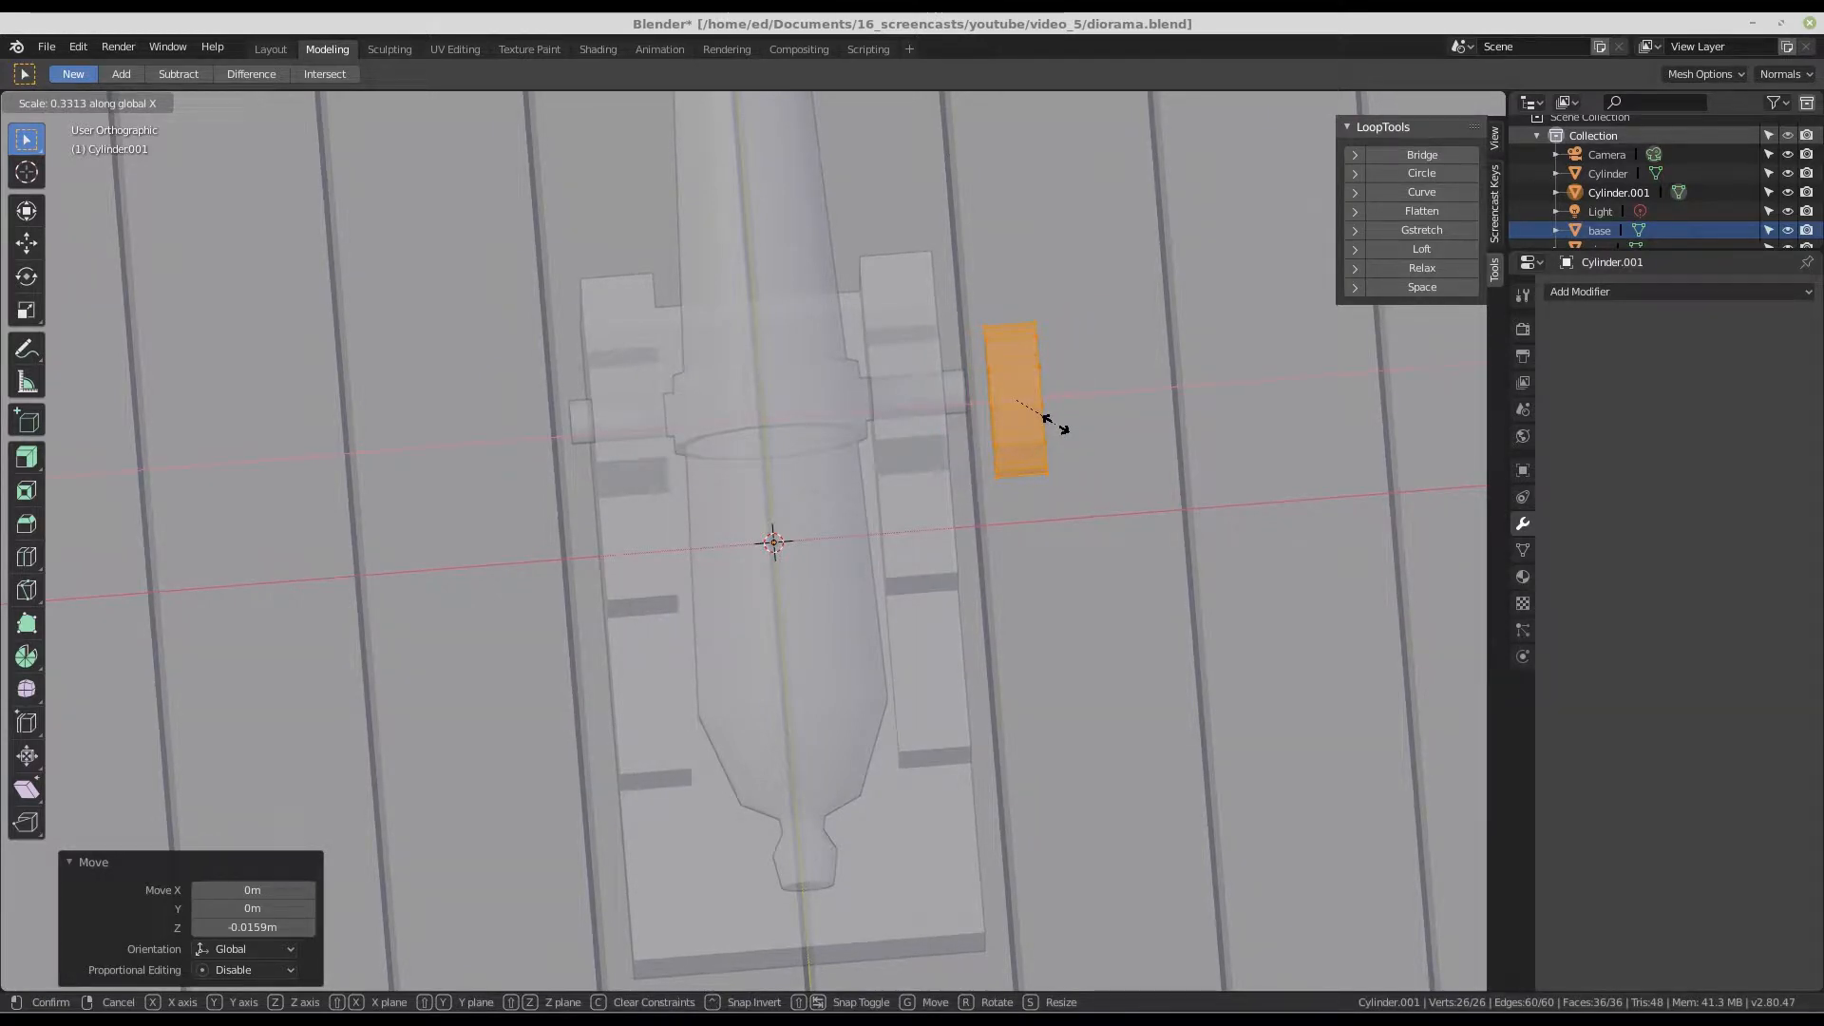
click(1060, 422)
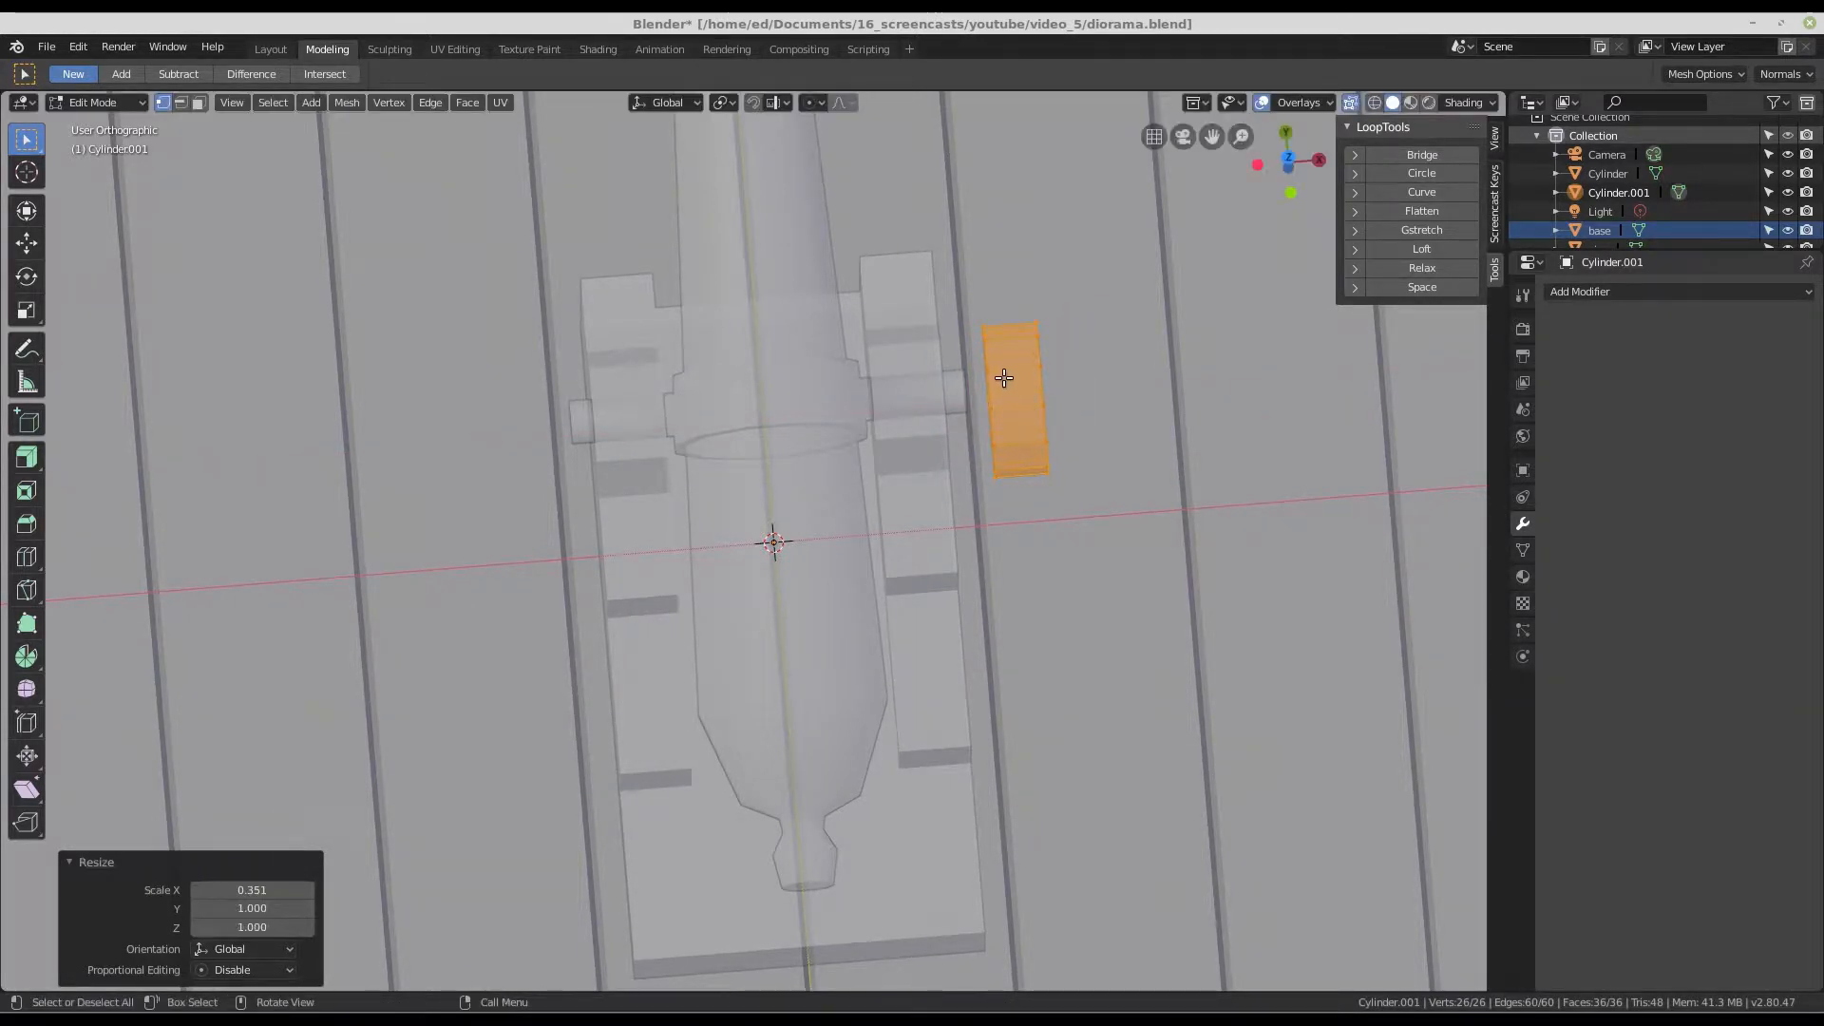
- Move the wheel about -0.0855 m along X in the top view, close against the side of the carriage
middle_drag(1004, 378, 996, 433)
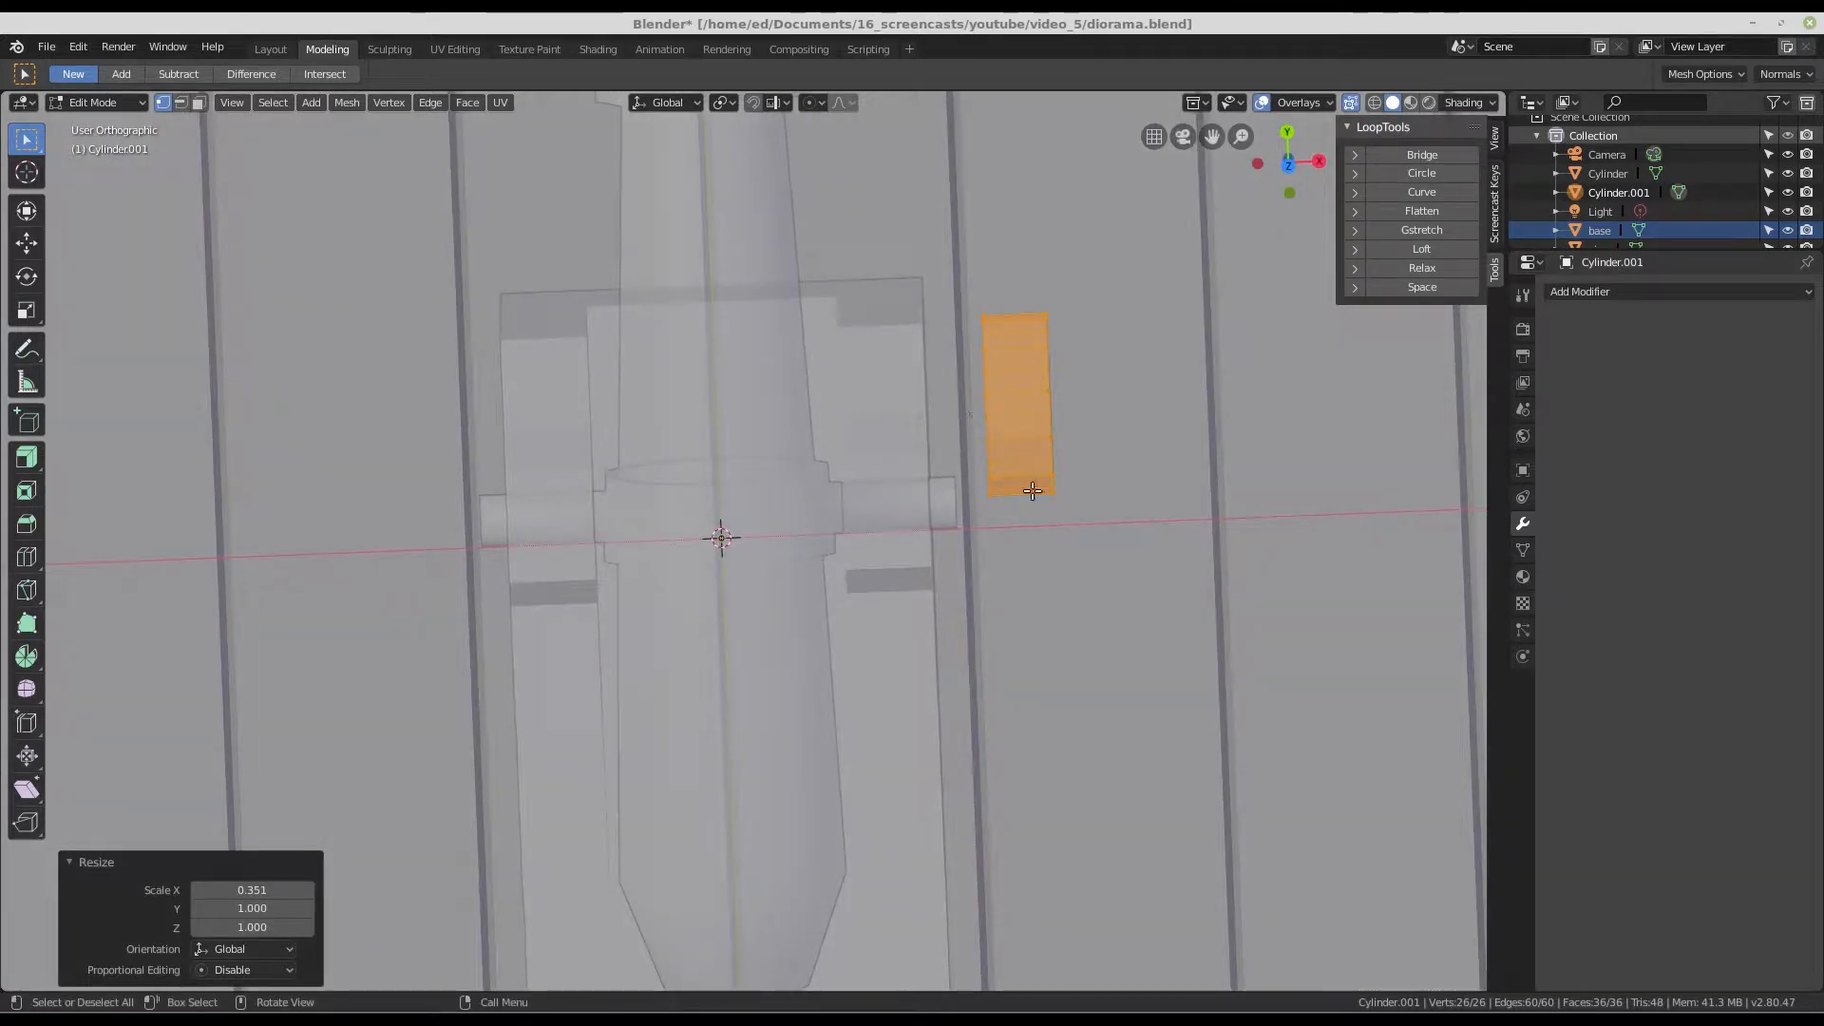
key(KP_7)
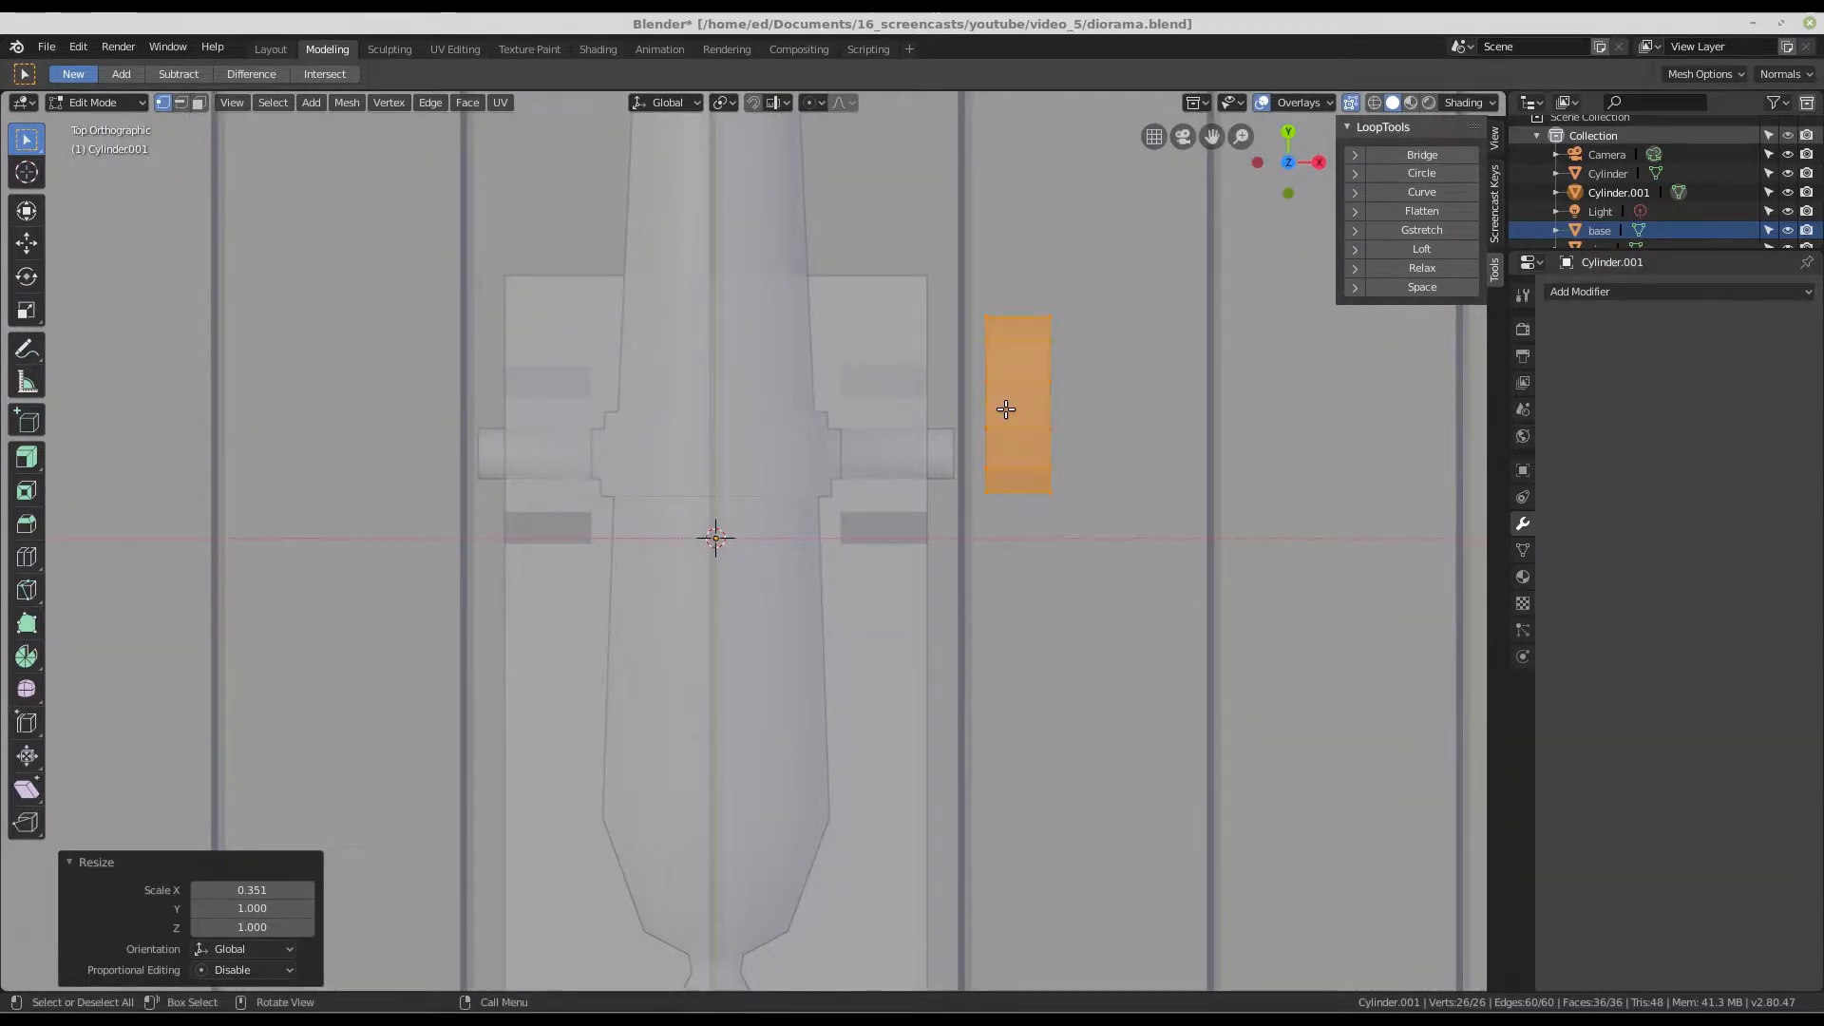
key(g)
key(x)
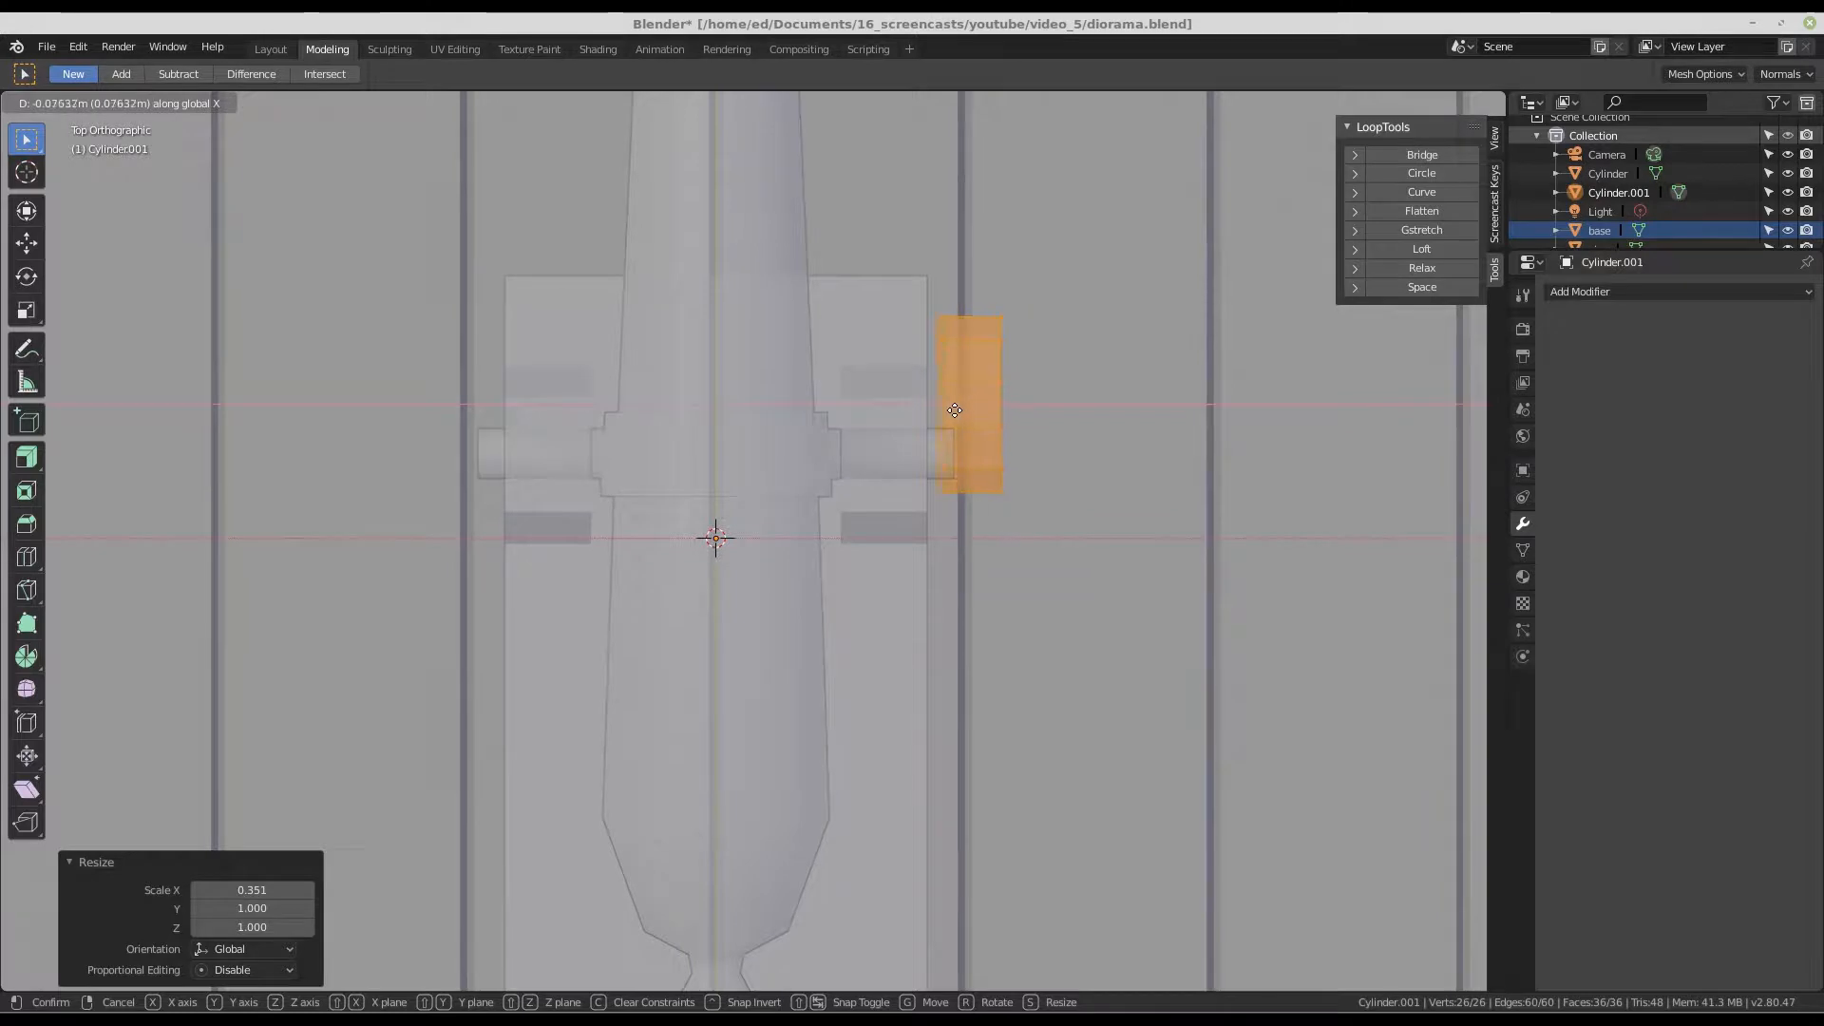
click(953, 414)
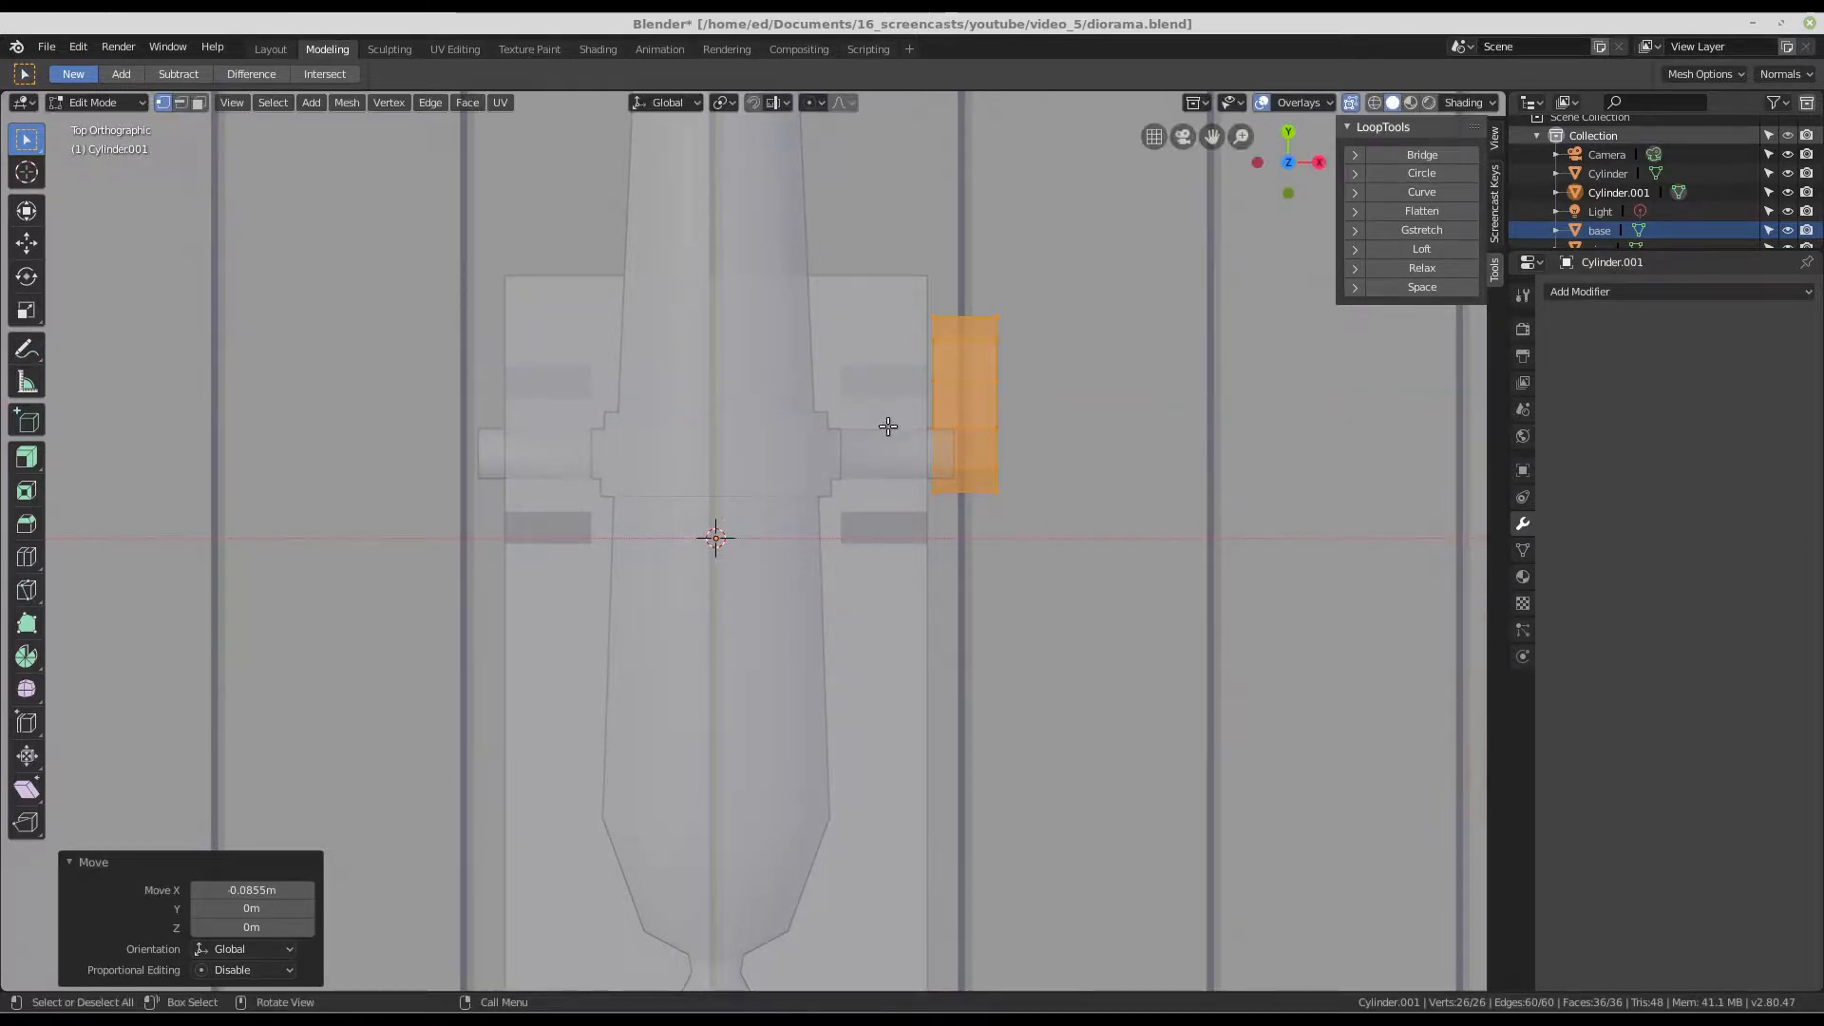
- Scale the wheel uniformly to about 1.340 in the right view and raise it about 0.0495 m along Z onto the floor
scroll(949, 533, down, 3)
middle_drag(950, 533, 819, 423)
scroll(905, 379, up, 2)
key(KP_3)
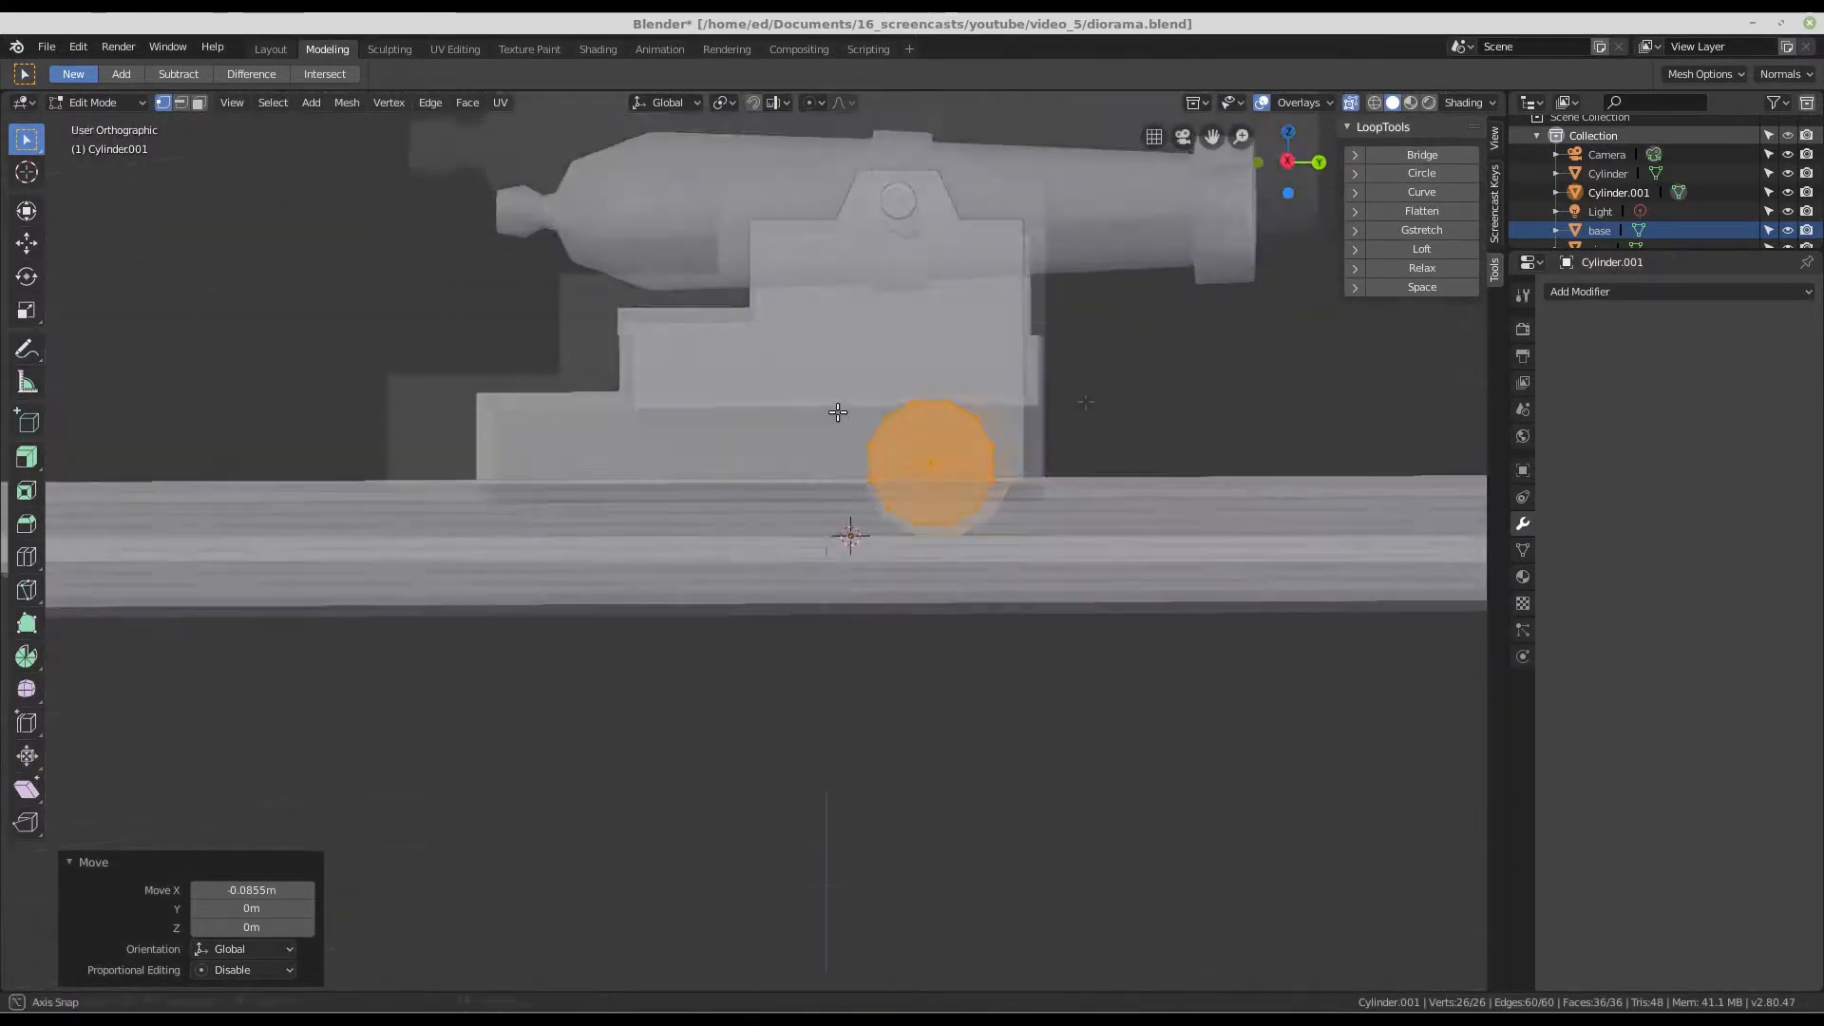
key(s)
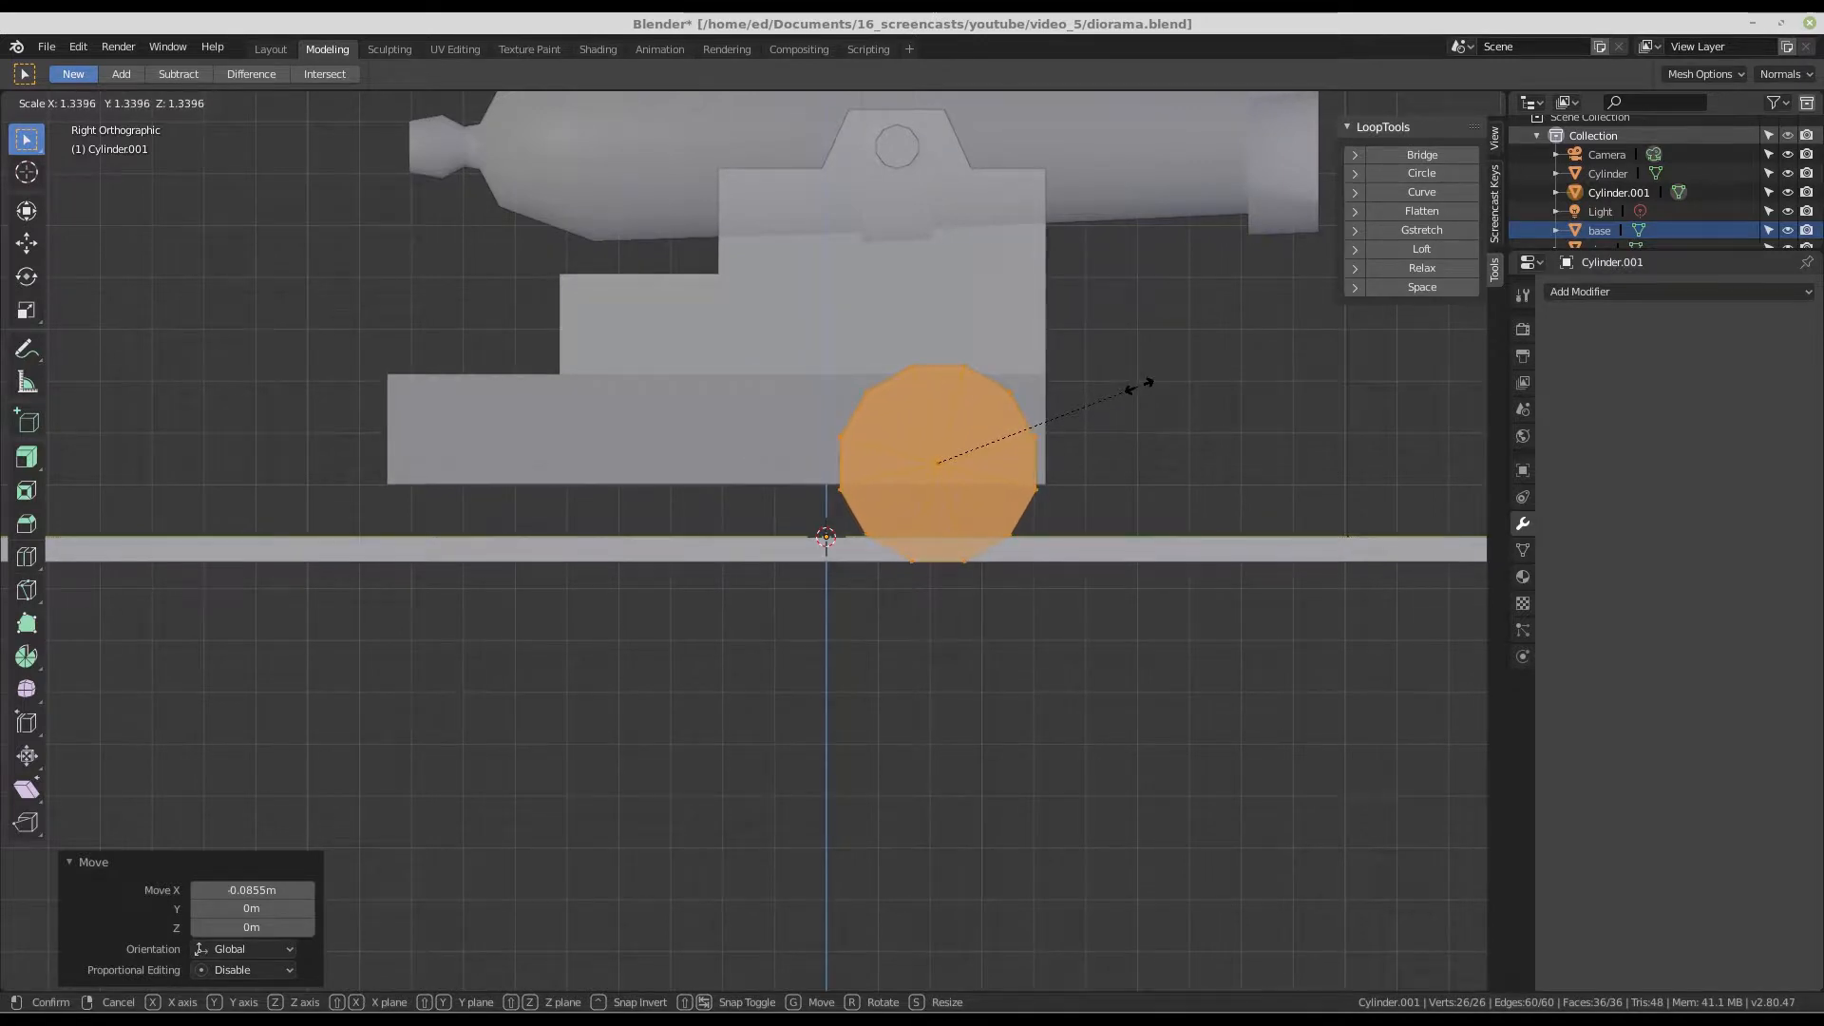
click(1140, 385)
key(g)
key(z)
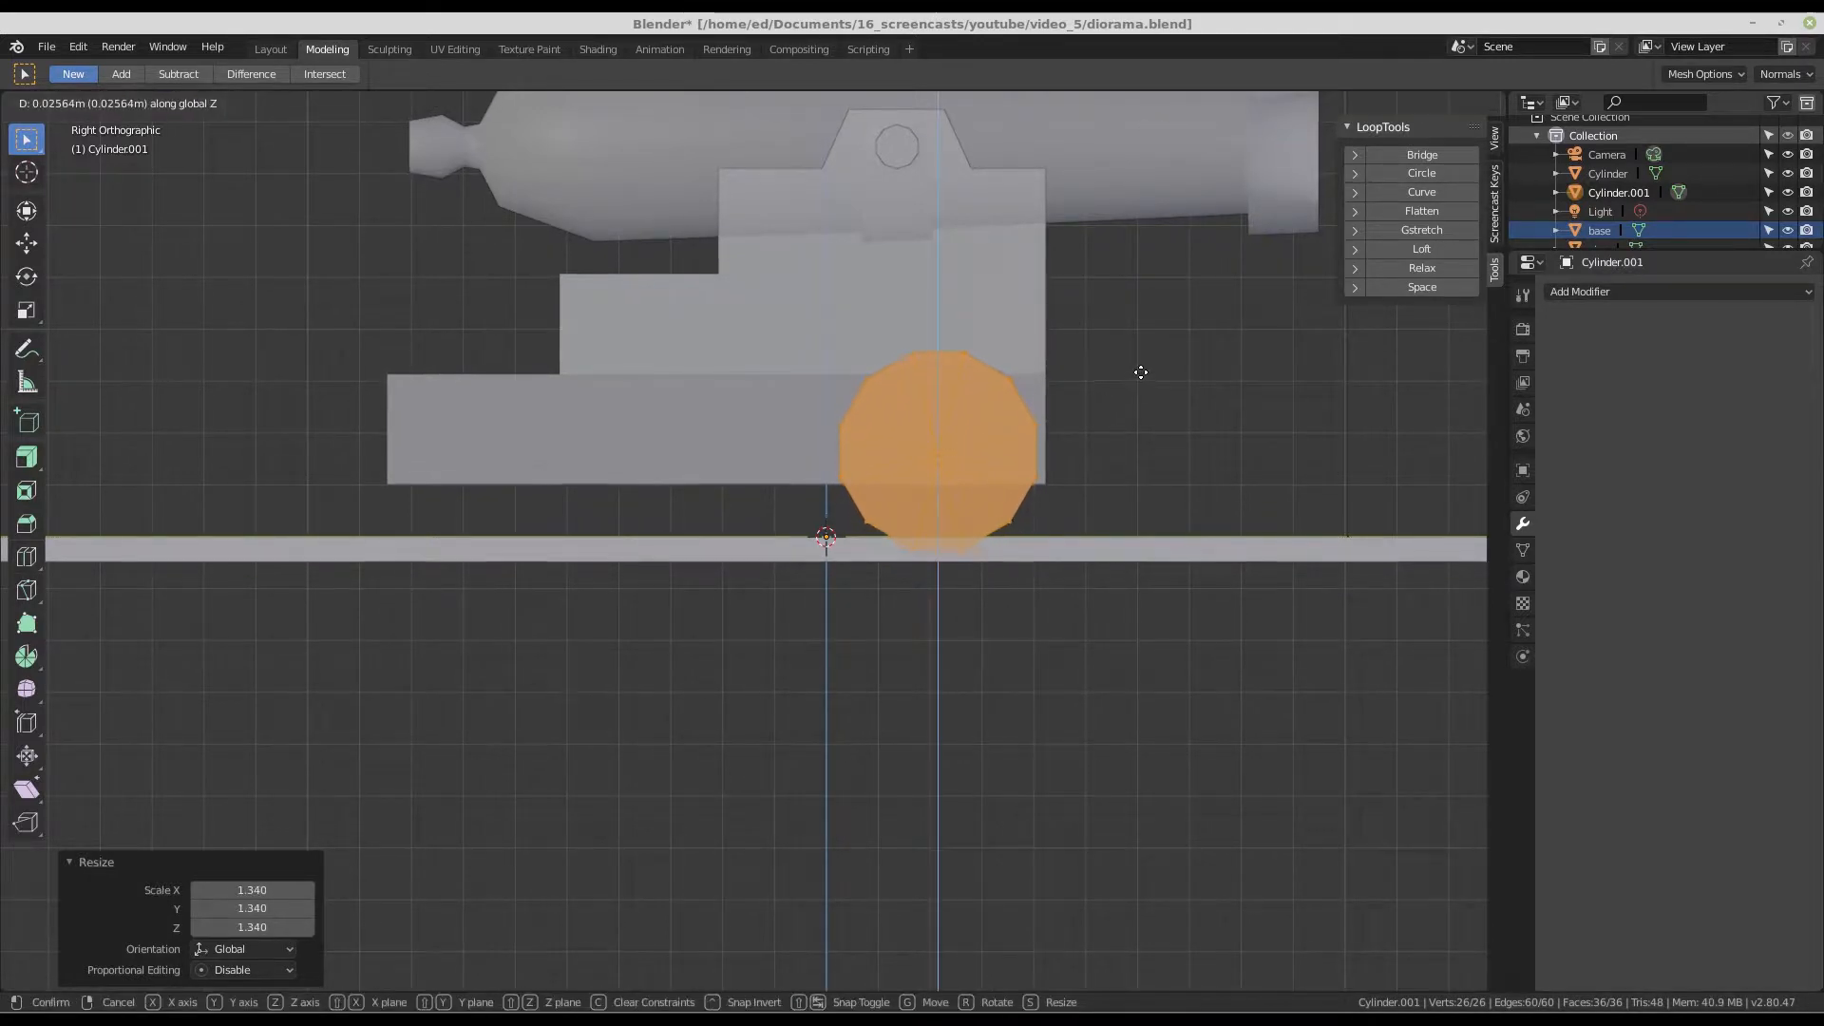
click(1143, 360)
- Scale the wheel along X to about 0.703 to make it thinner
middle_drag(1092, 362, 932, 436)
scroll(932, 408, up, 2)
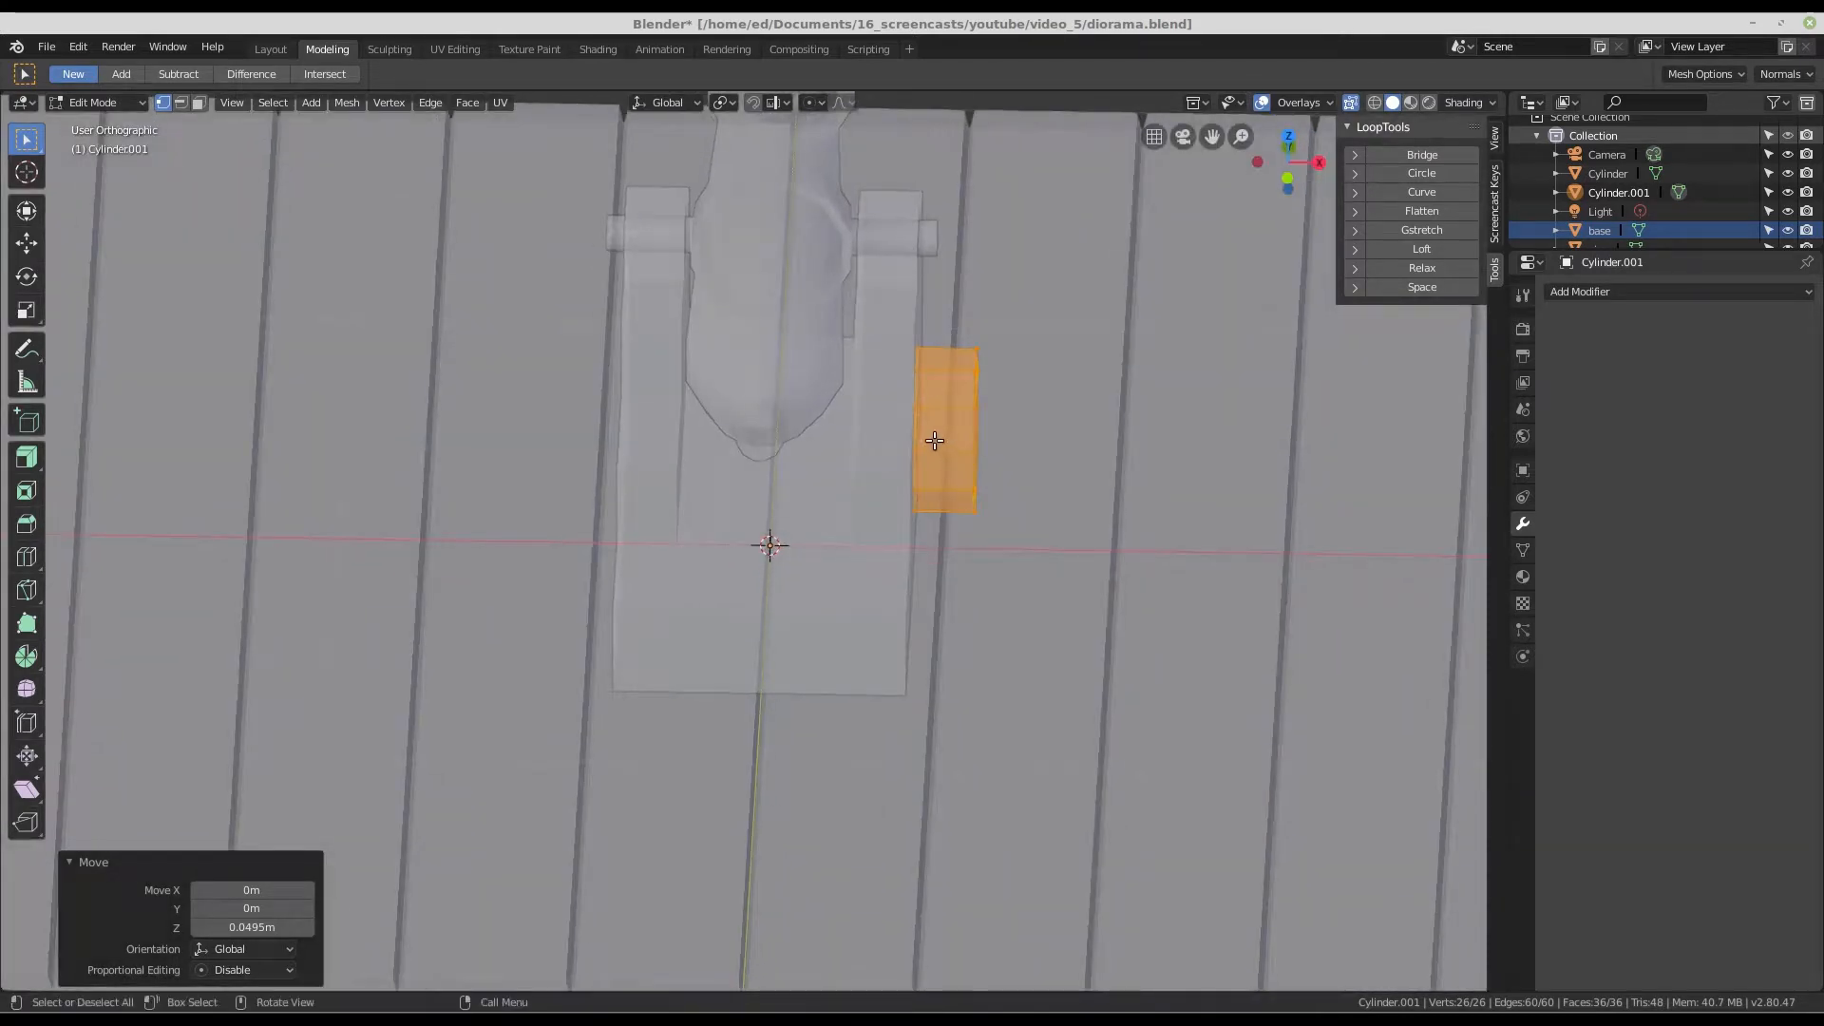
scroll(932, 436, up, 2)
scroll(953, 392, up, 1)
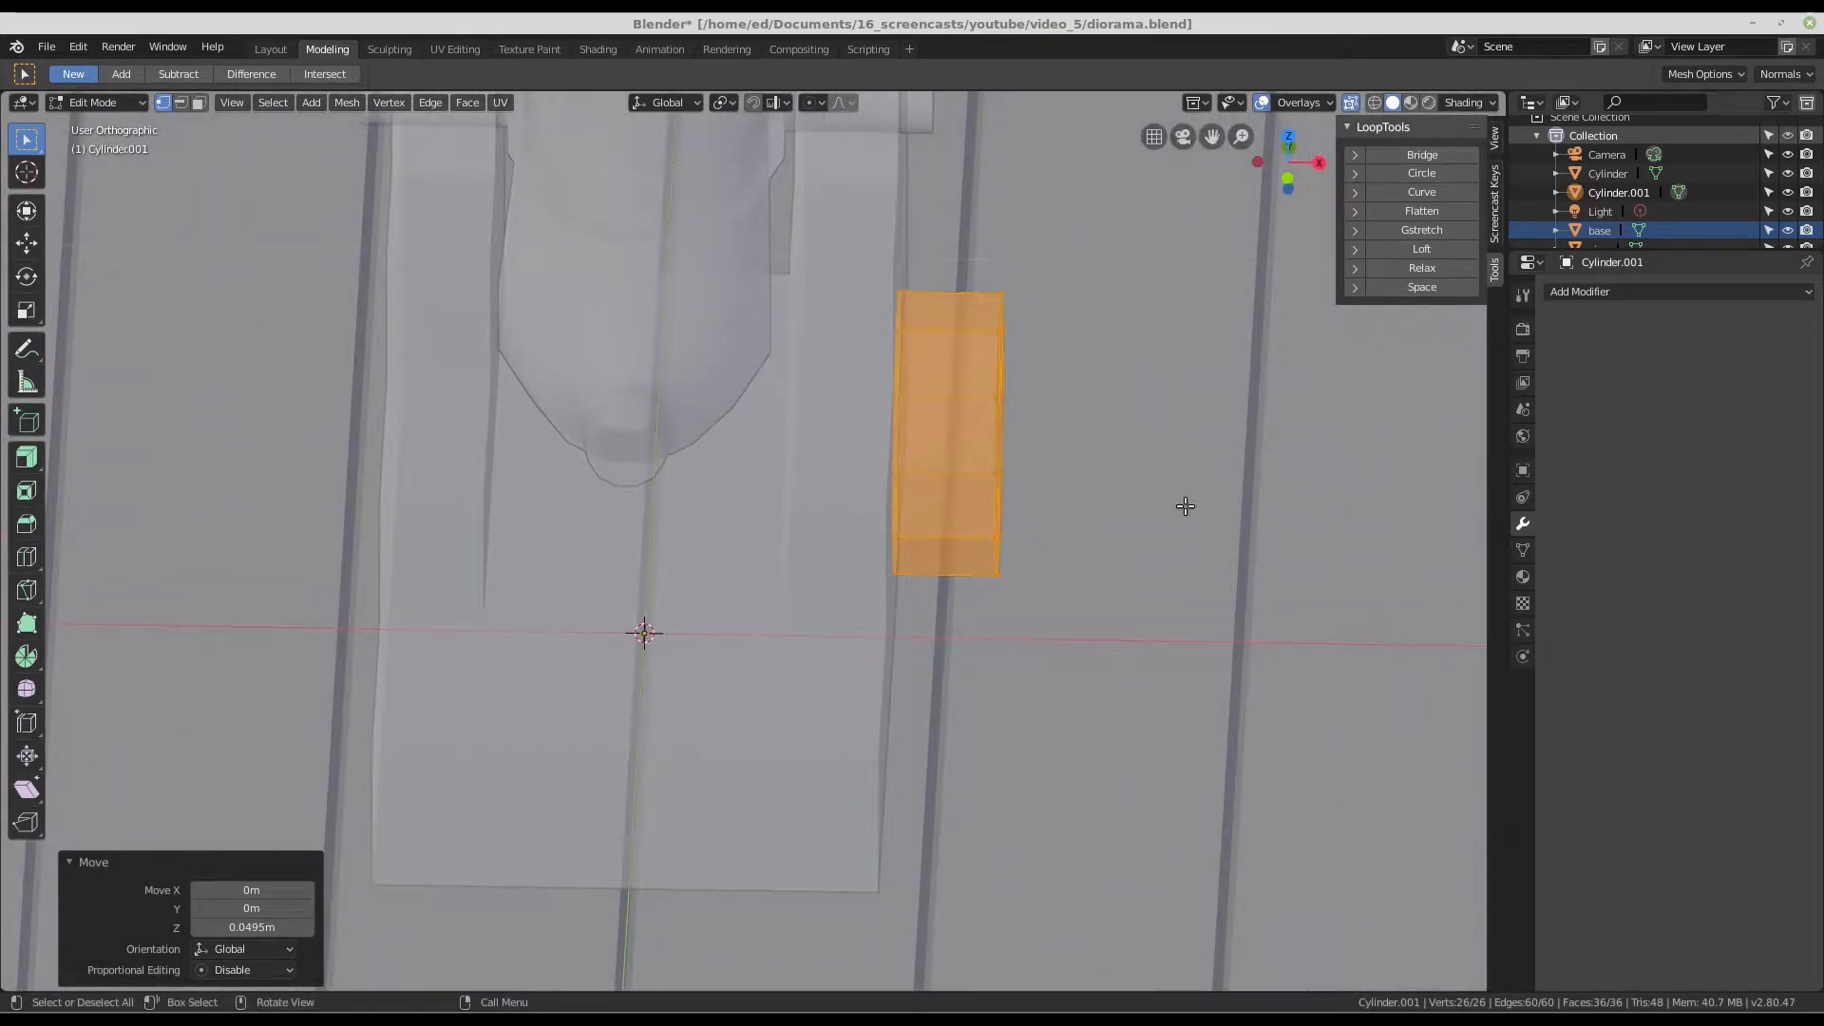
key(s)
key(x)
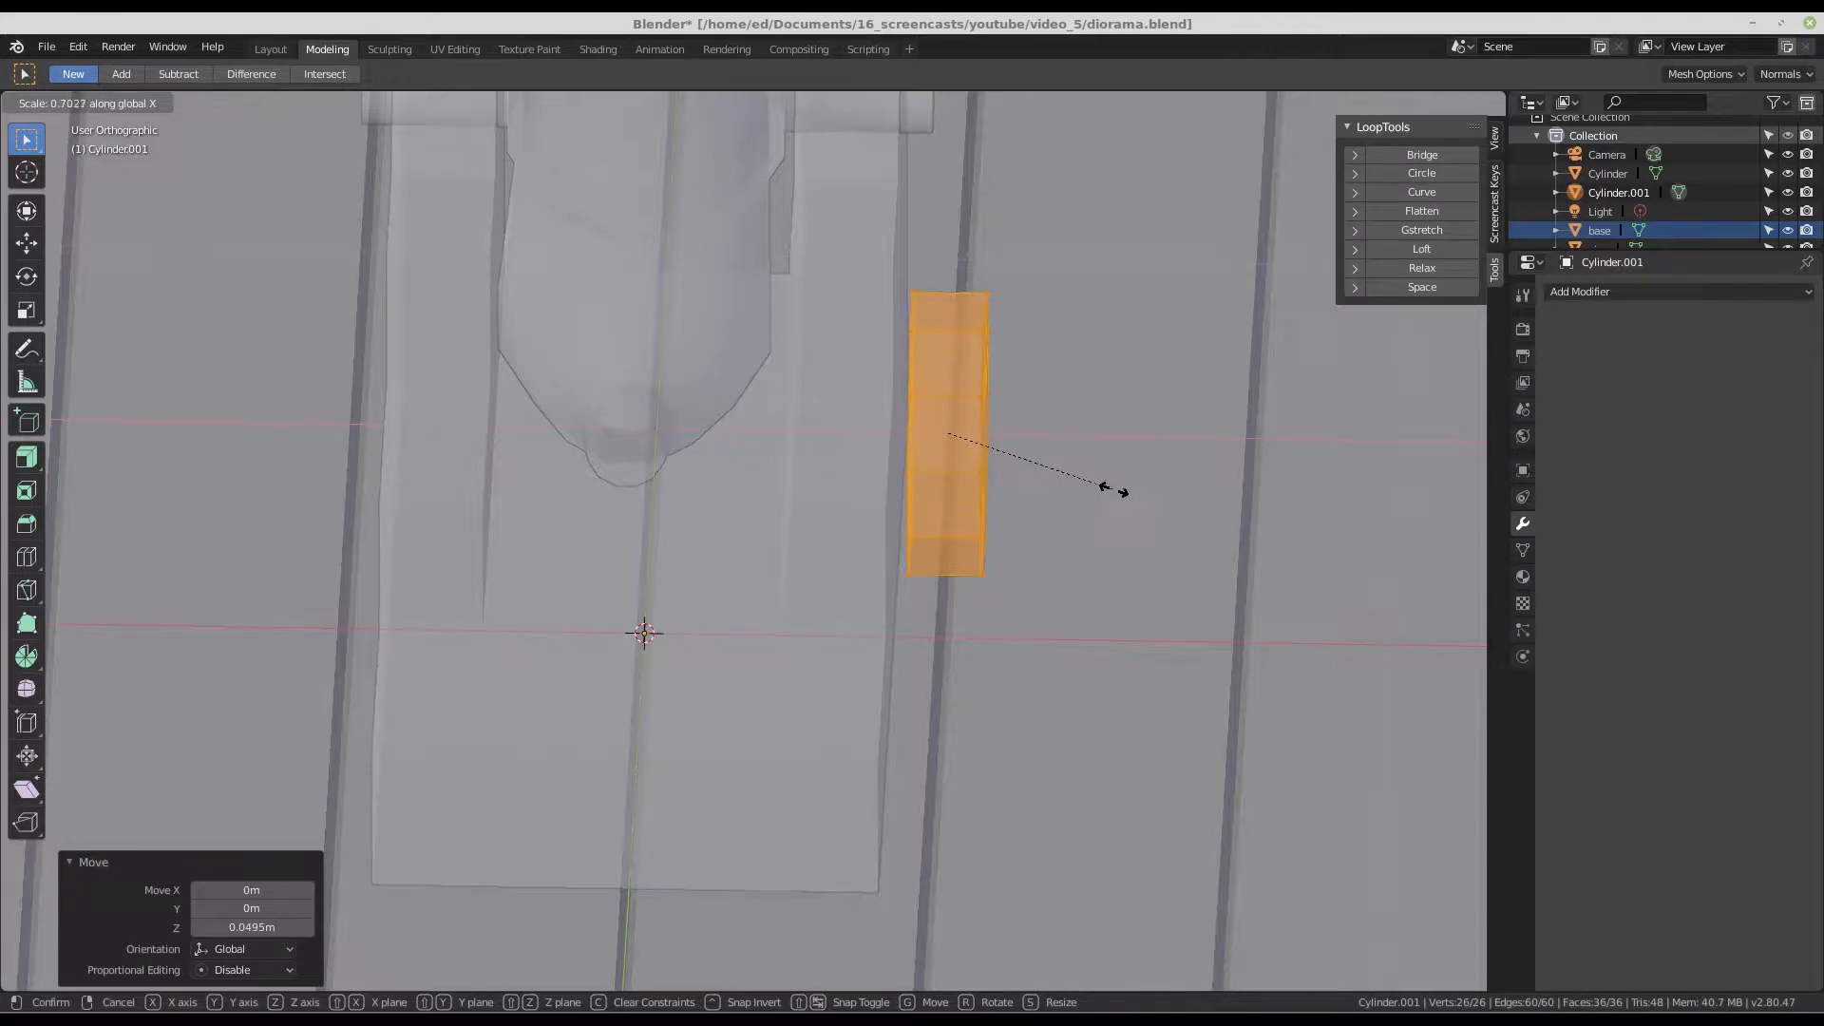
click(1113, 491)
- Extrude the wheel's outer cap in place and scale the new faces uniformly to about 0.627
scroll(1087, 459, down, 3)
middle_drag(1087, 460, 1031, 476)
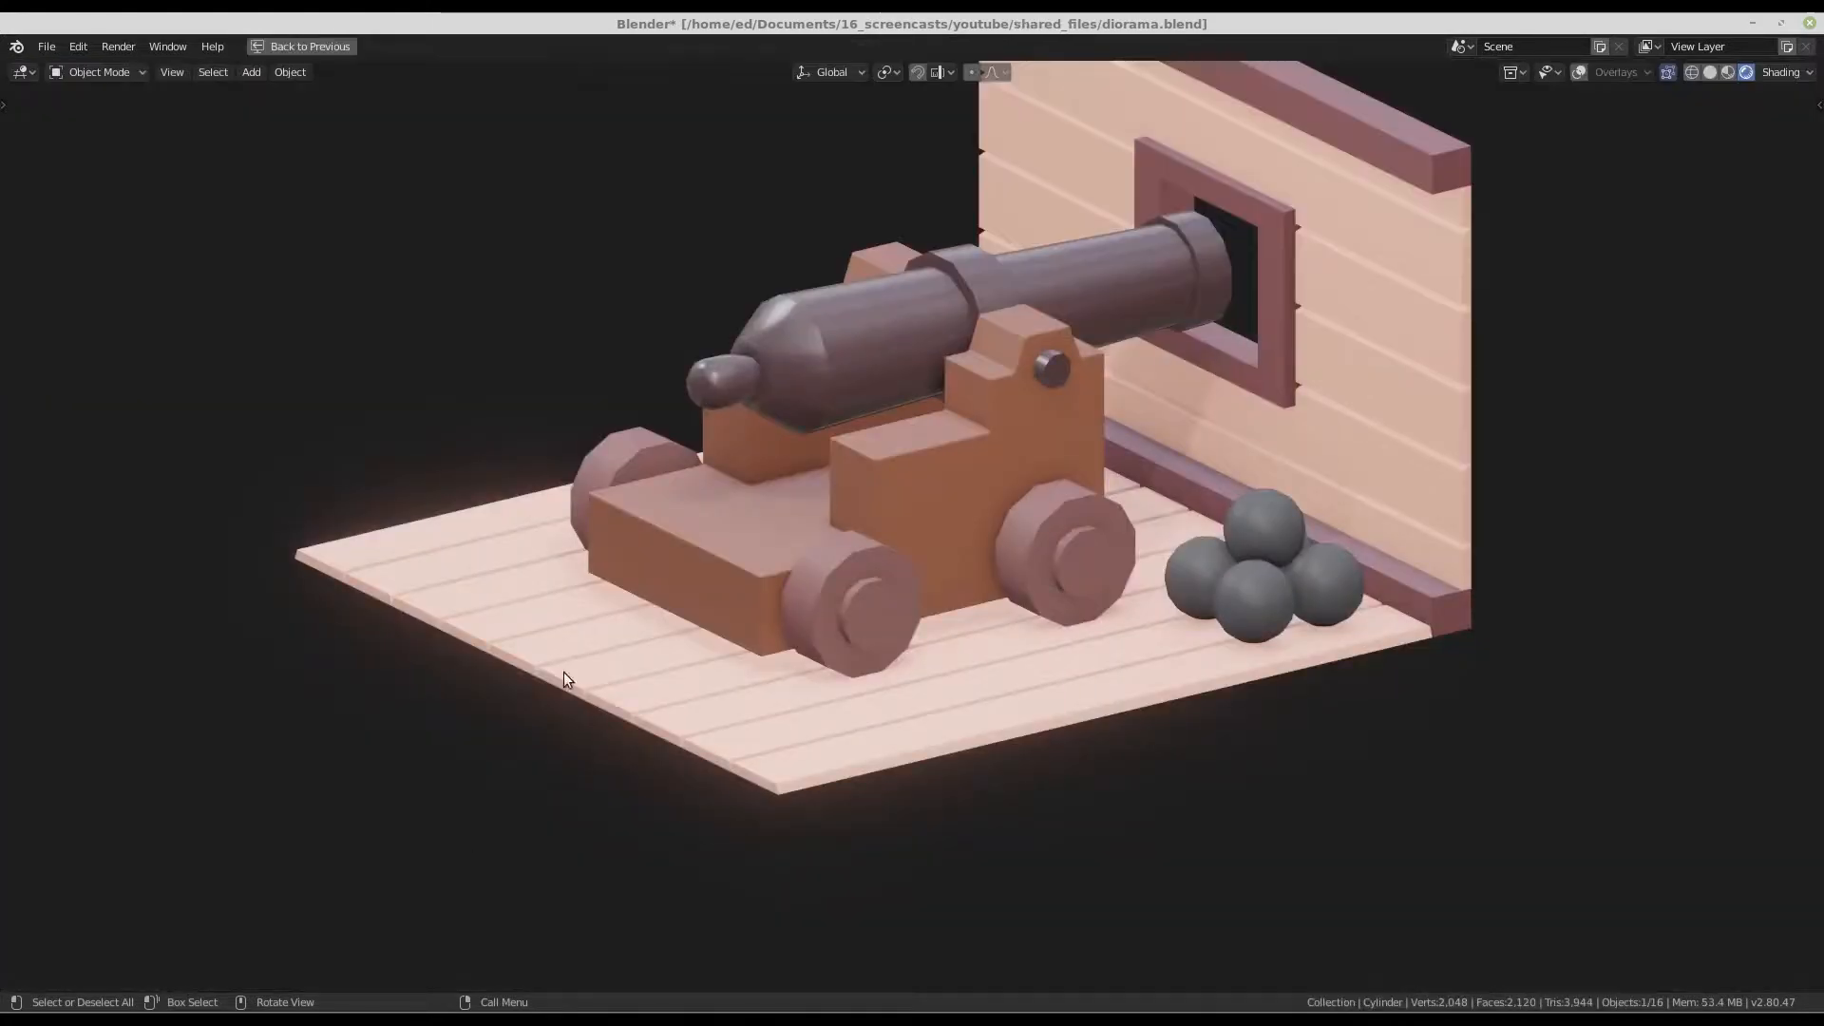
scroll(880, 602, up, 5)
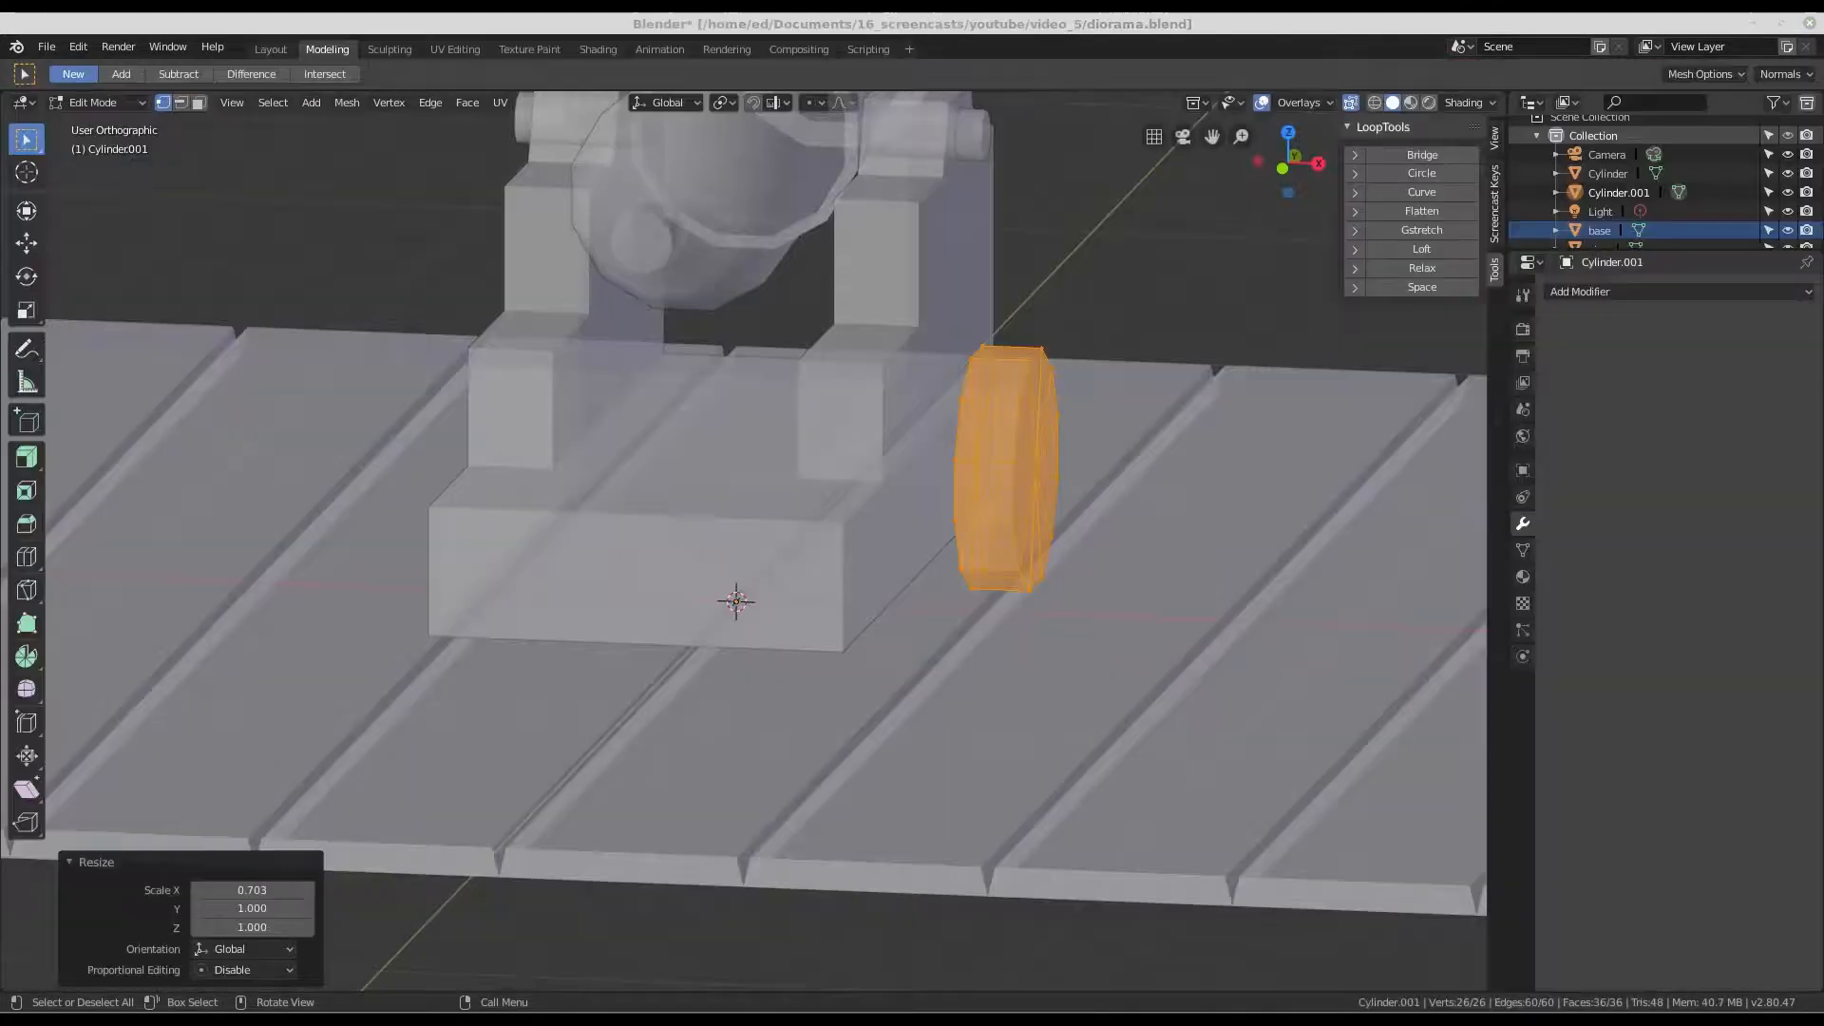
middle_drag(1121, 513, 1080, 562)
scroll(1075, 386, up, 3)
drag(1023, 338, 1022, 543)
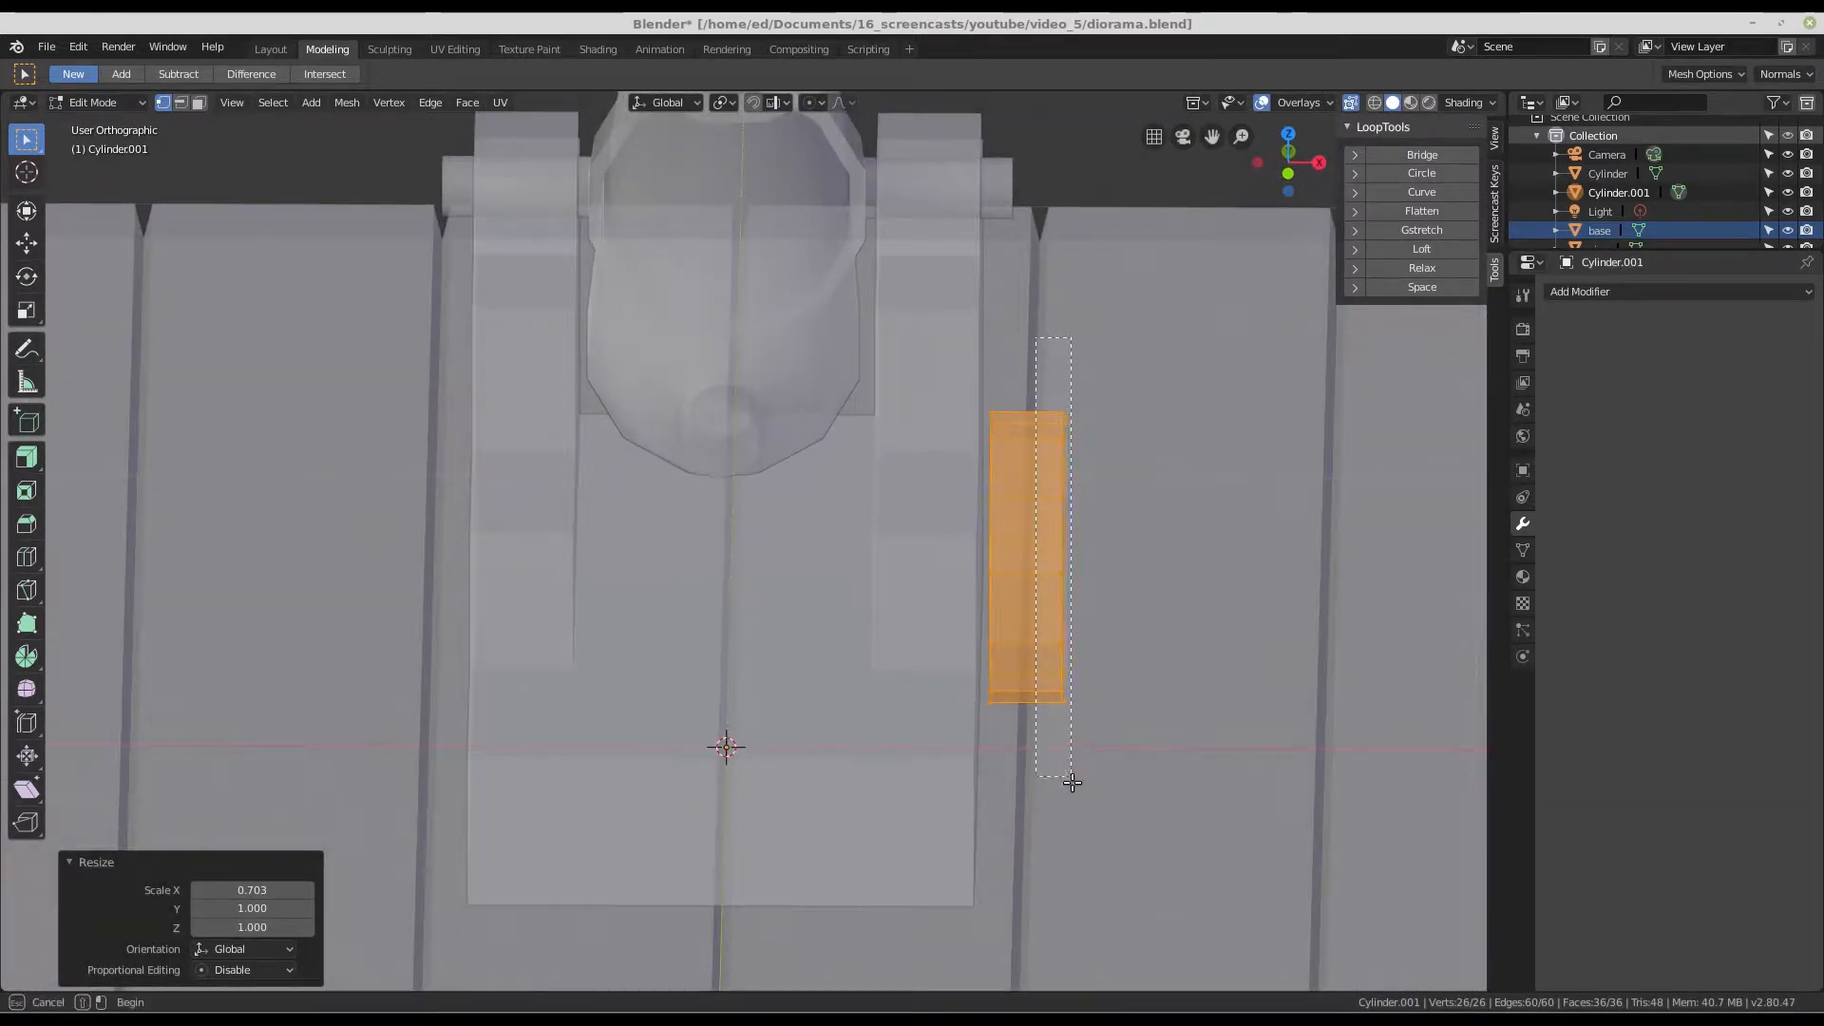
drag(1191, 801, 1188, 798)
middle_drag(1169, 779, 1120, 714)
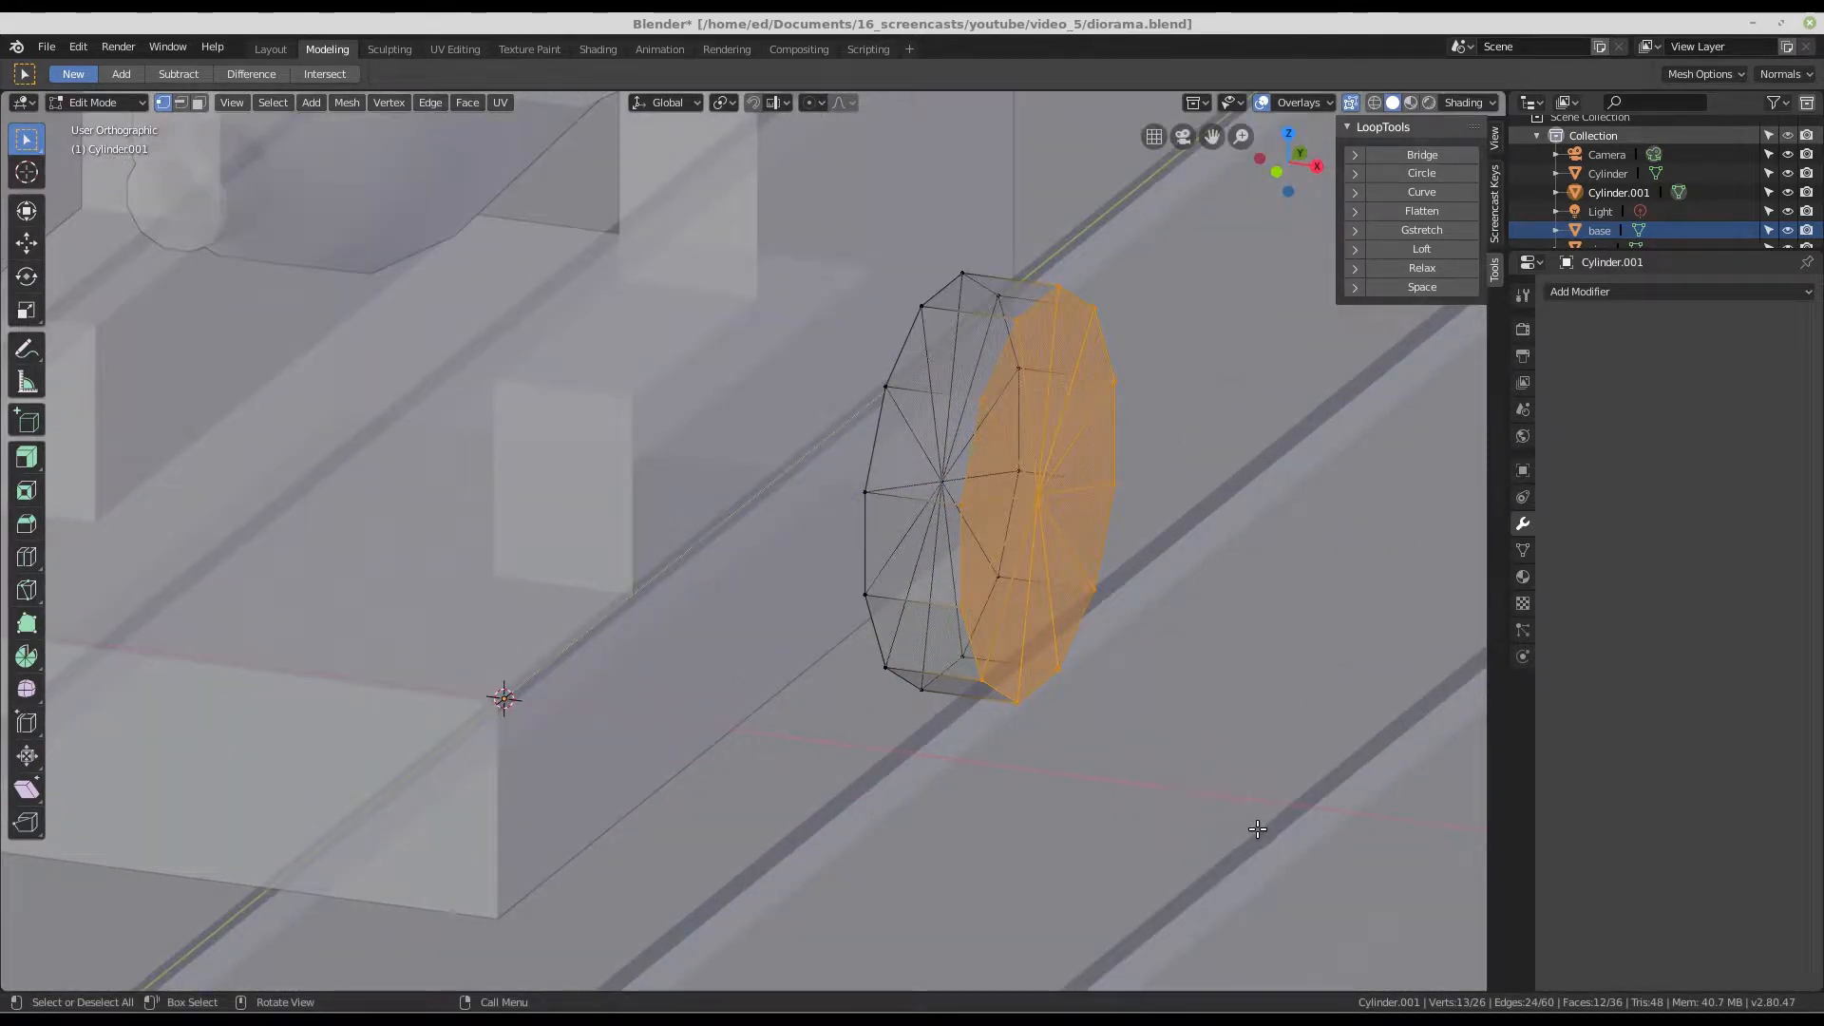
key(e)
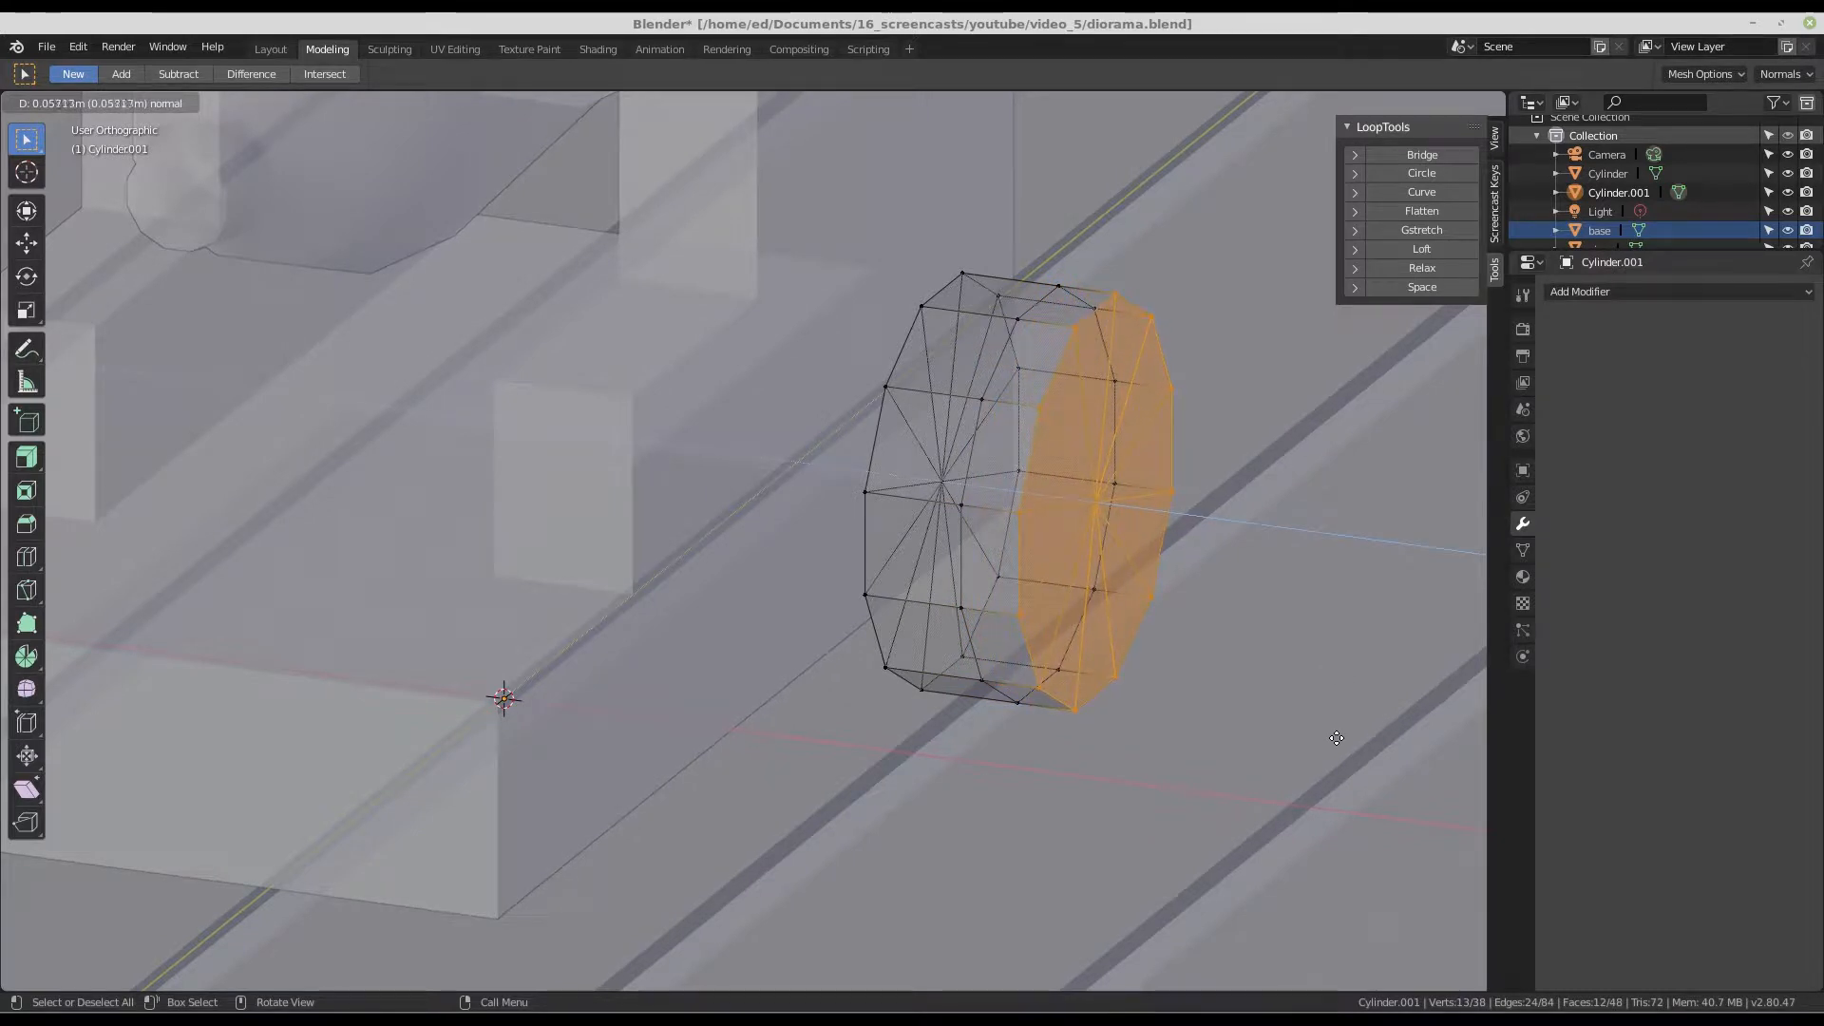
right_click(1334, 745)
key(s)
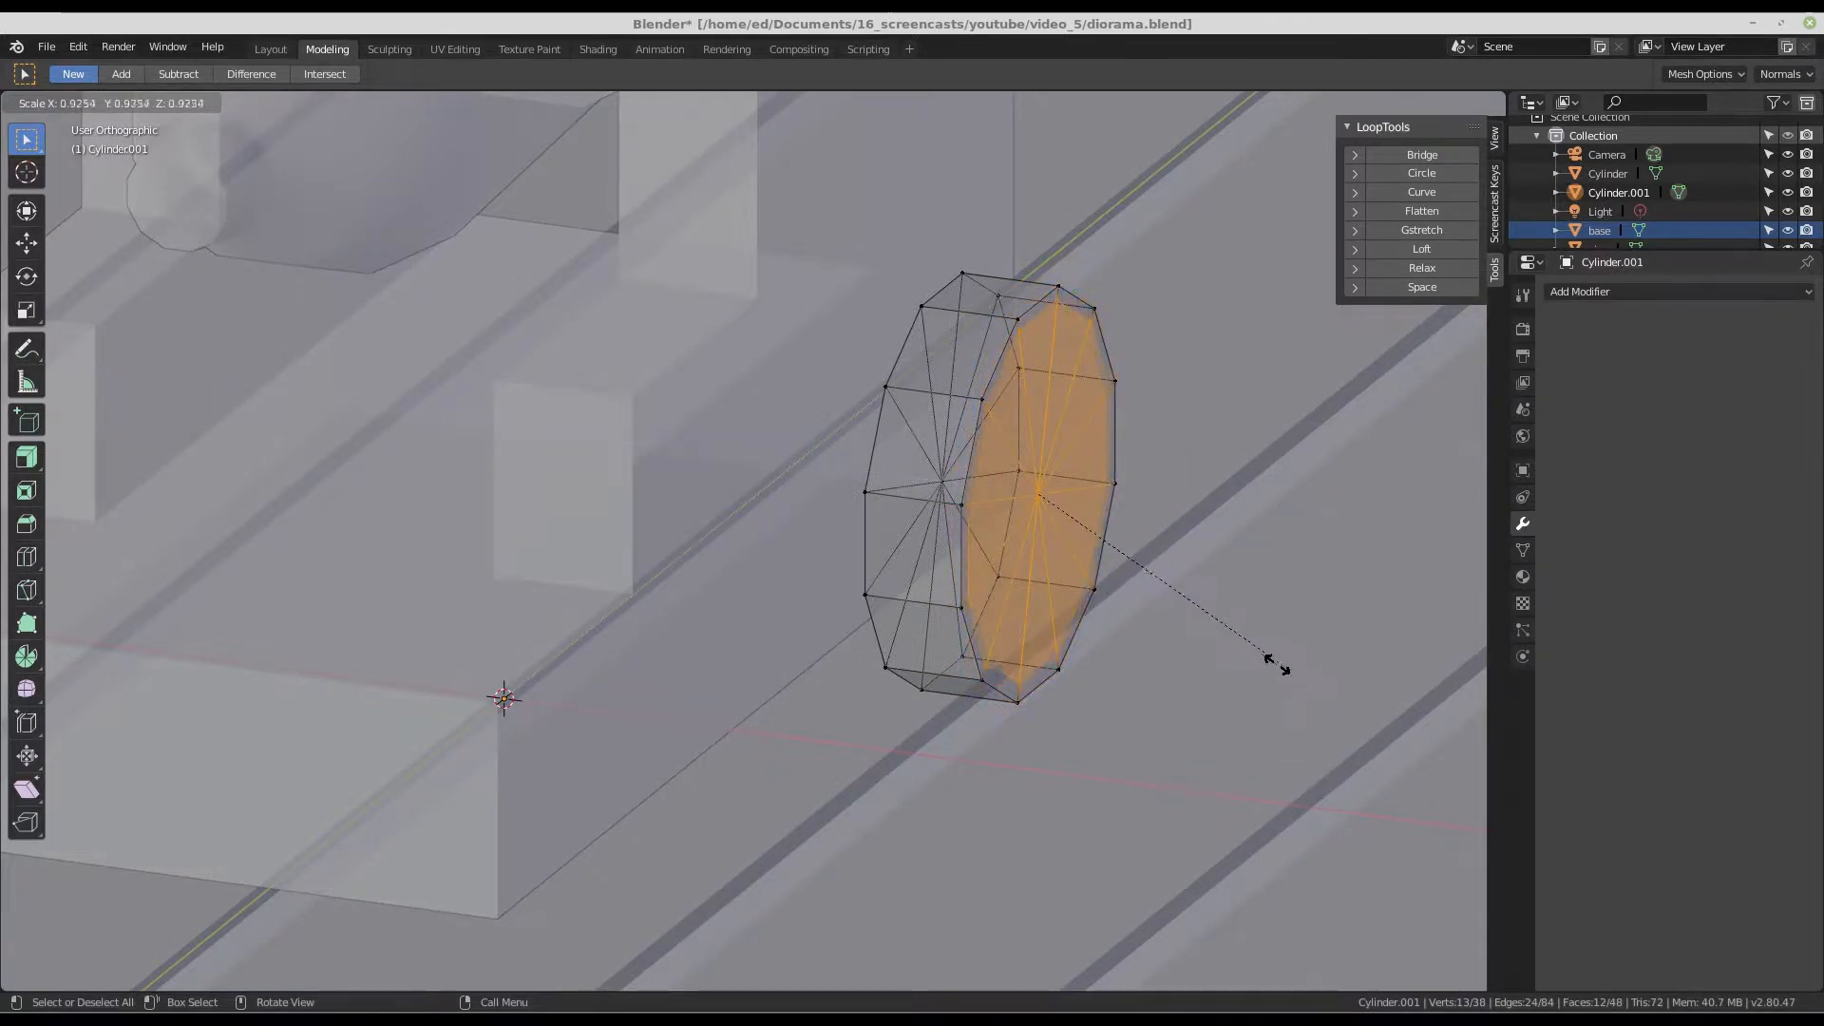
click(1185, 623)
- Extrude the wheel's smaller inner cap outward by about 0.0618 m to form a hub
middle_drag(1185, 624, 1056, 485)
key(e)
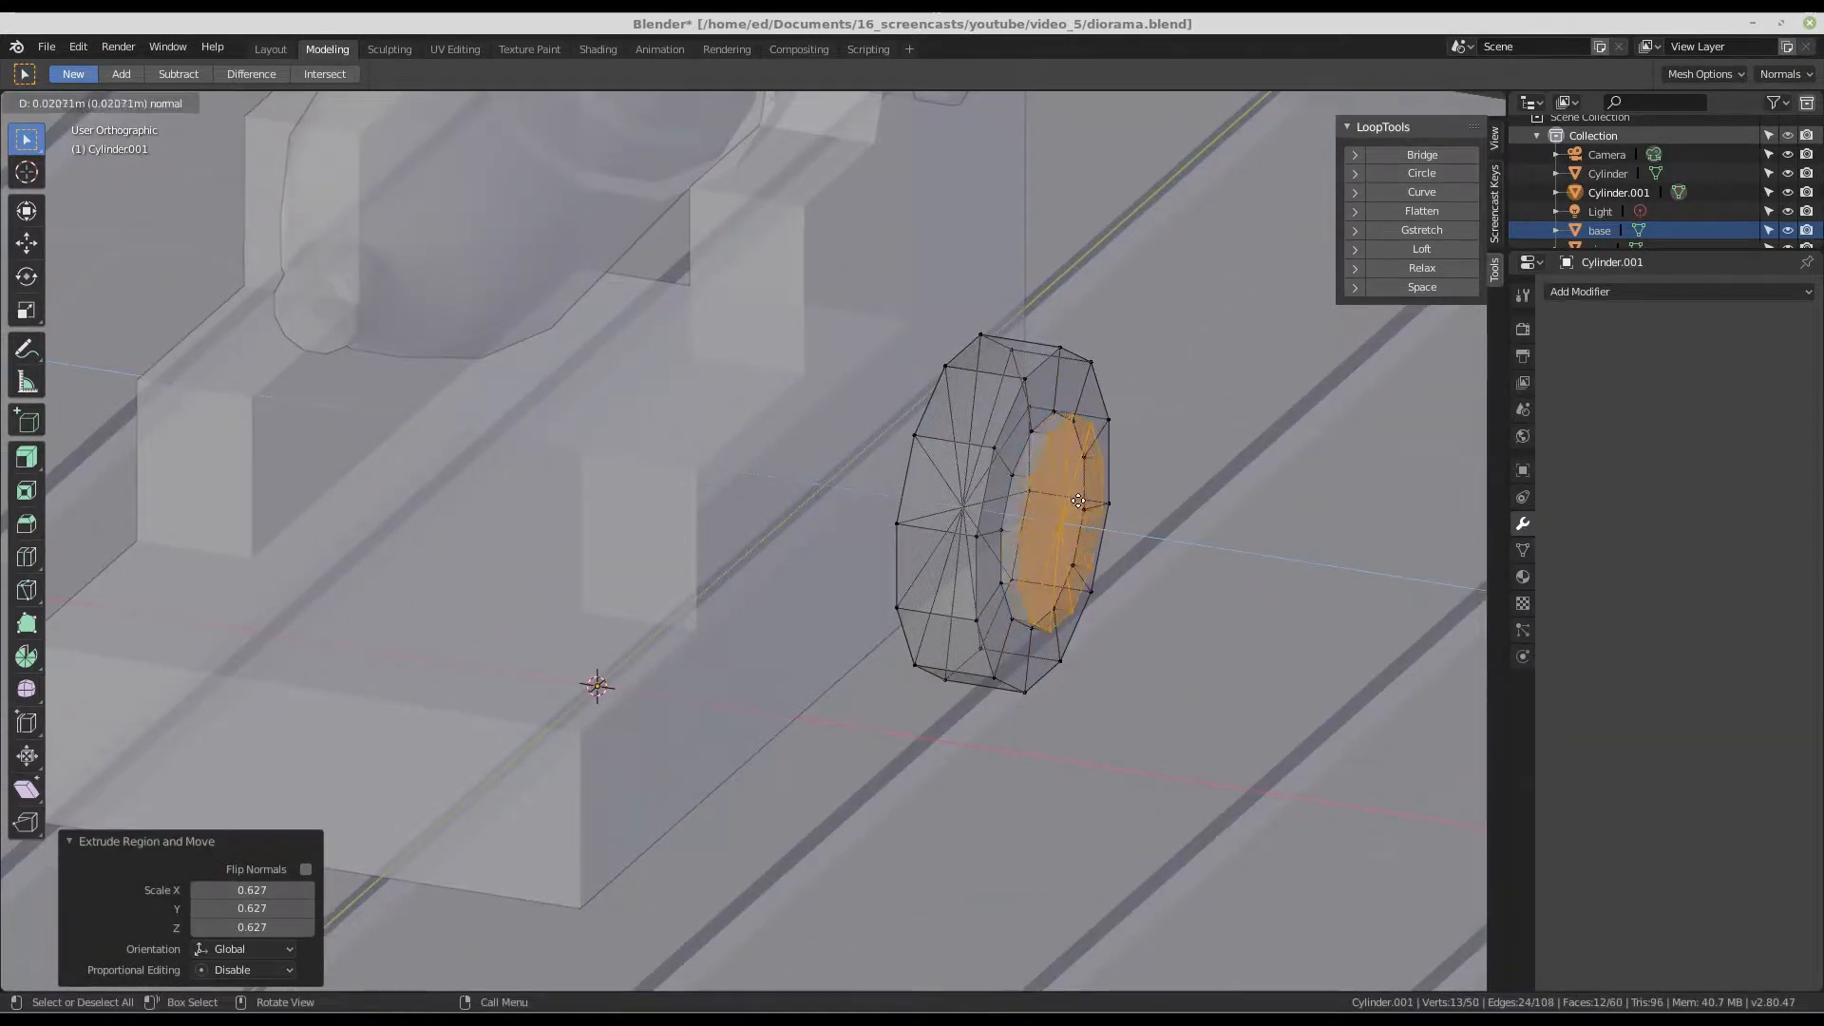
click(1096, 521)
middle_drag(1095, 521, 955, 508)
key(KP_1)
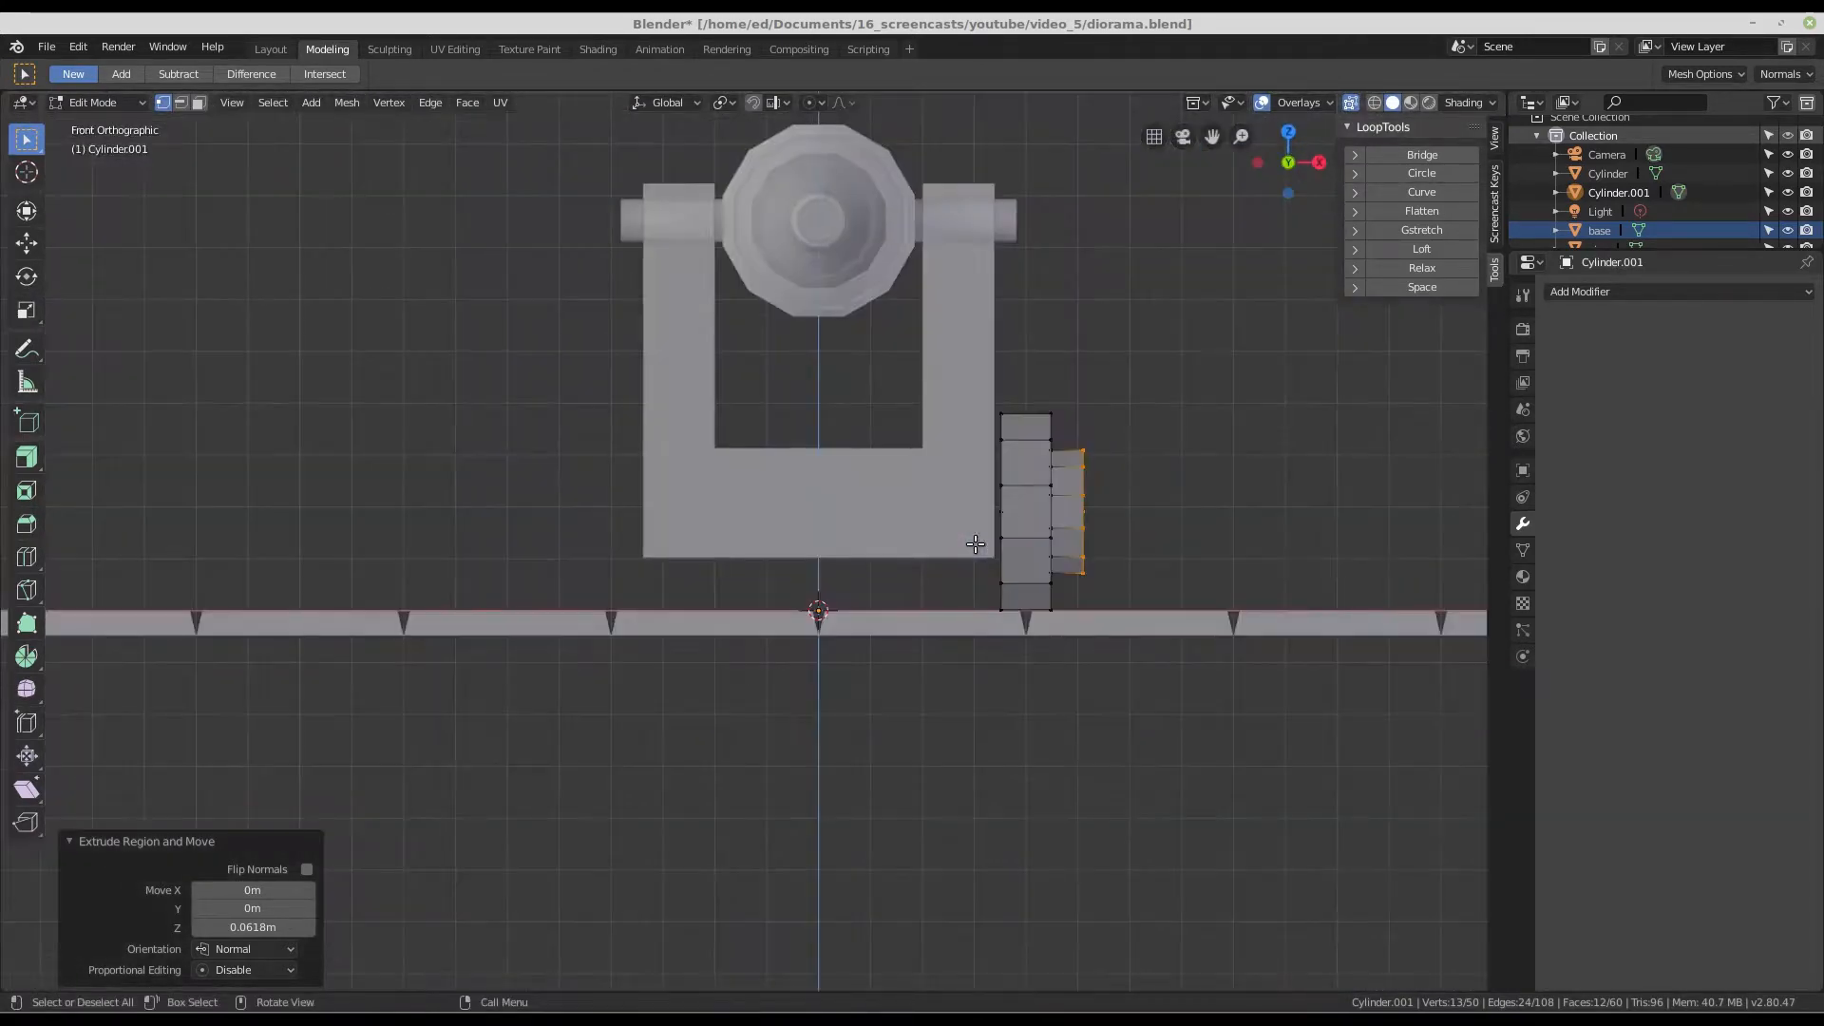
- Select the whole wheel mesh in the right view and duplicate it about -0.81 m along Y as the rear wheel
key(KP_3)
drag(945, 387, 1297, 686)
scroll(1191, 491, up, 1)
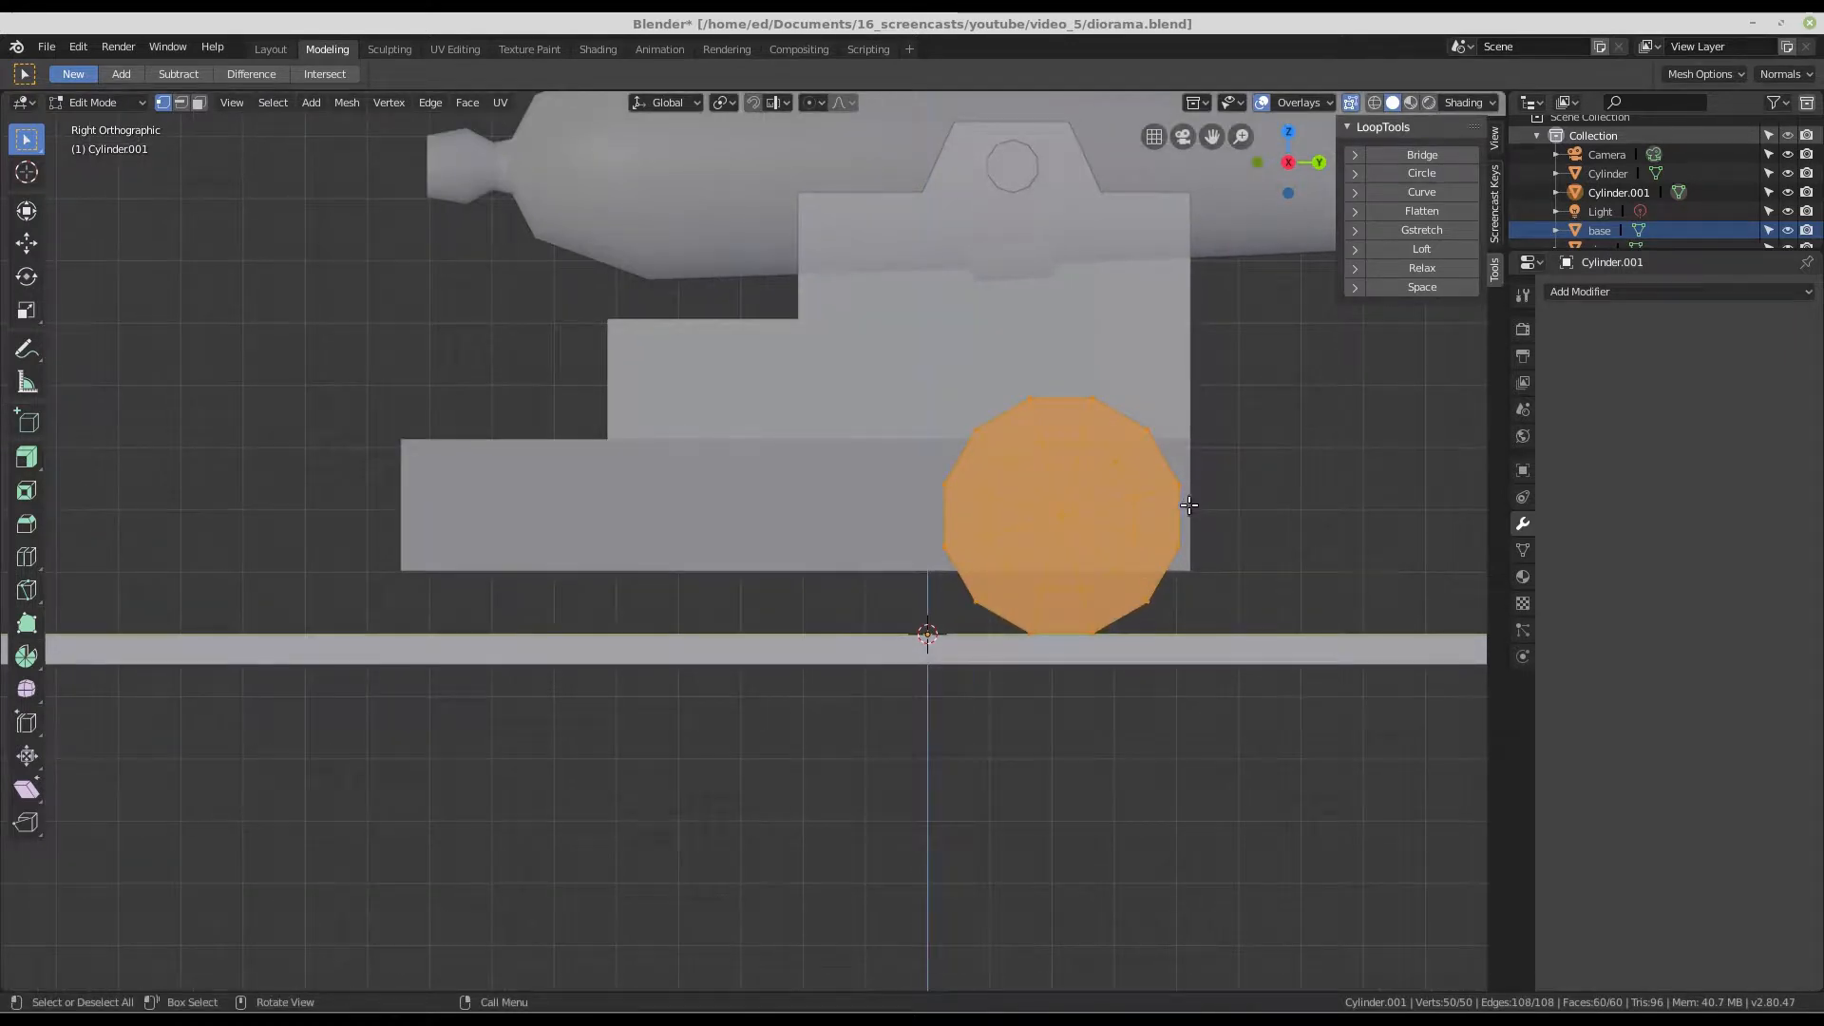
key(shift+d)
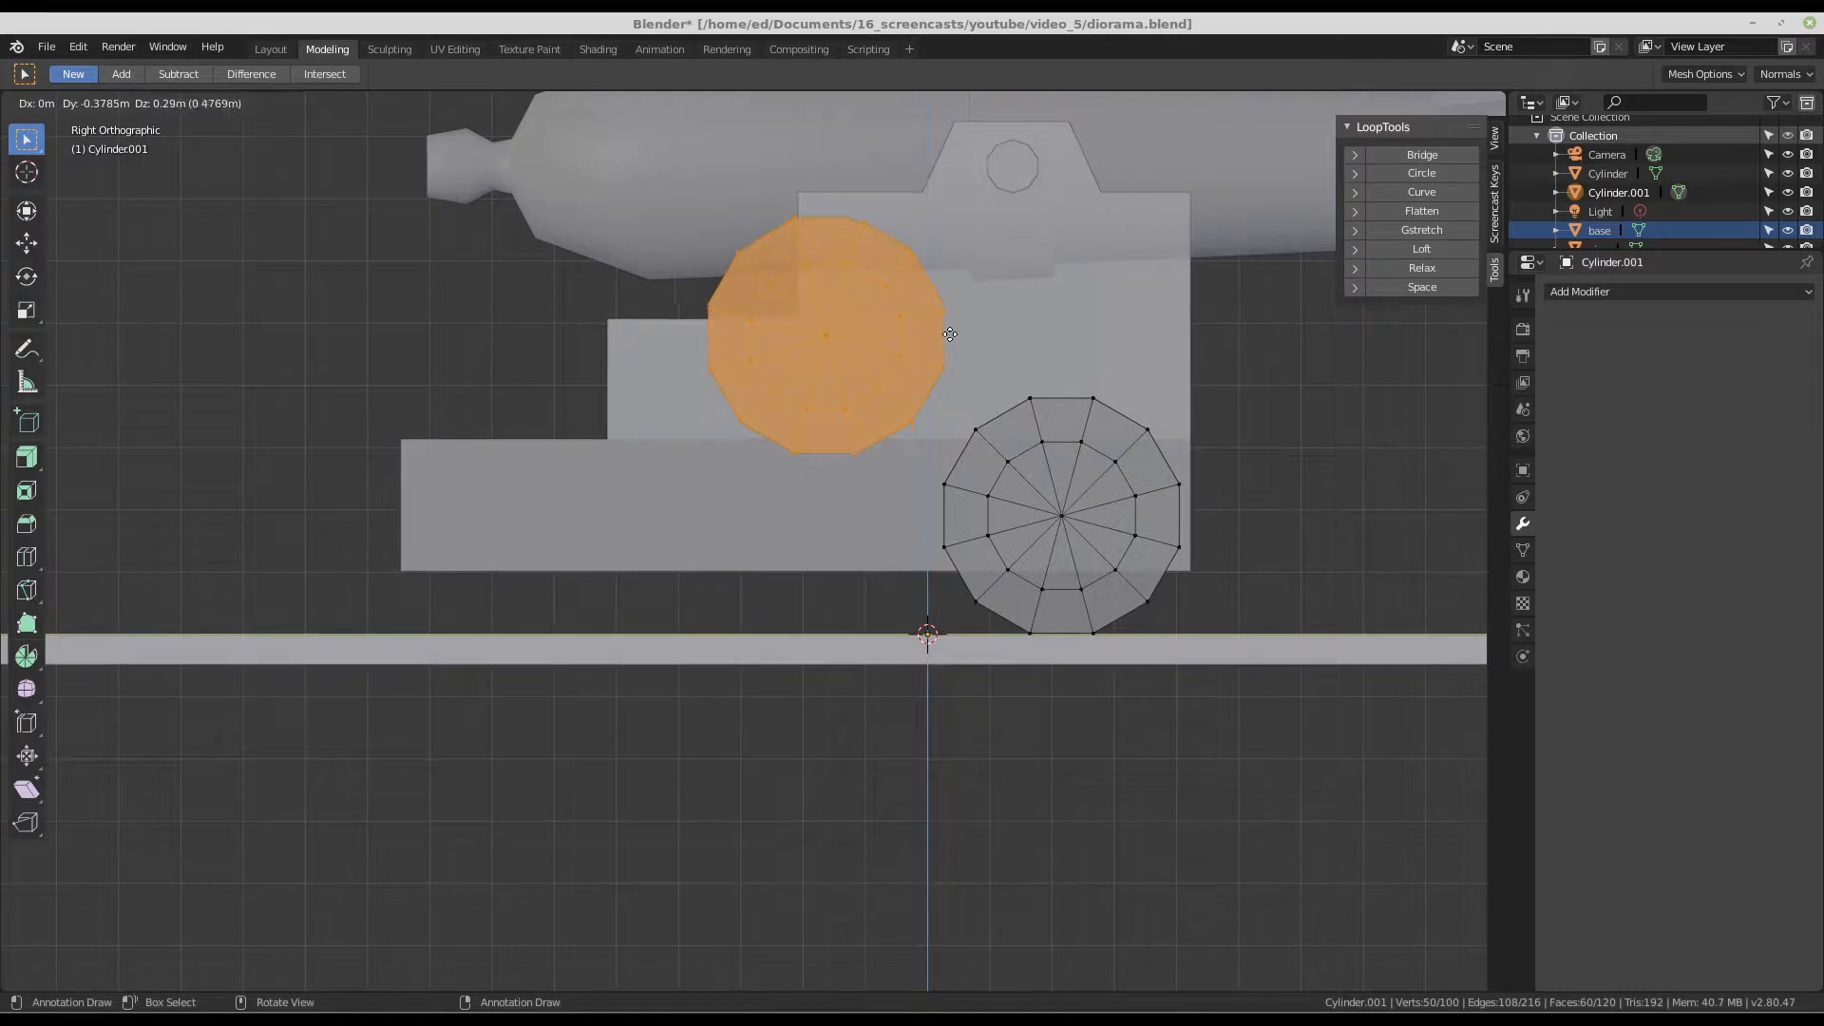
key(y)
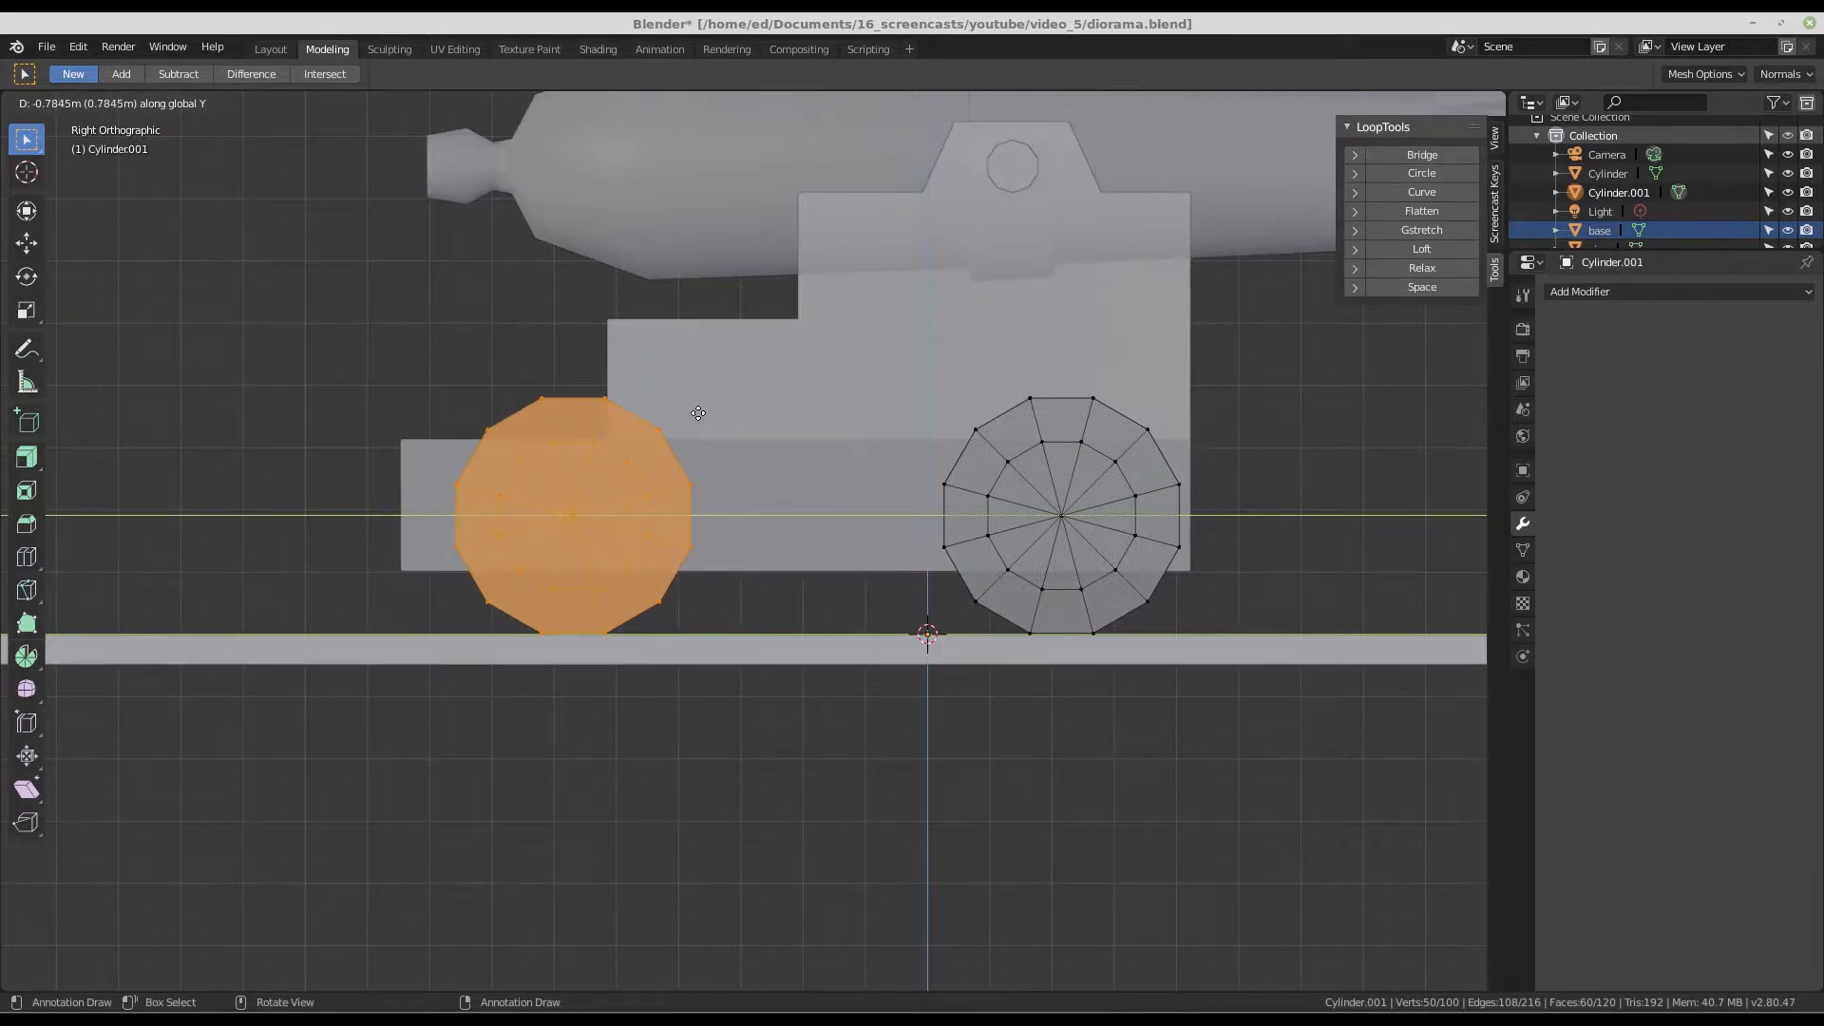
click(693, 407)
middle_drag(794, 358, 748, 516)
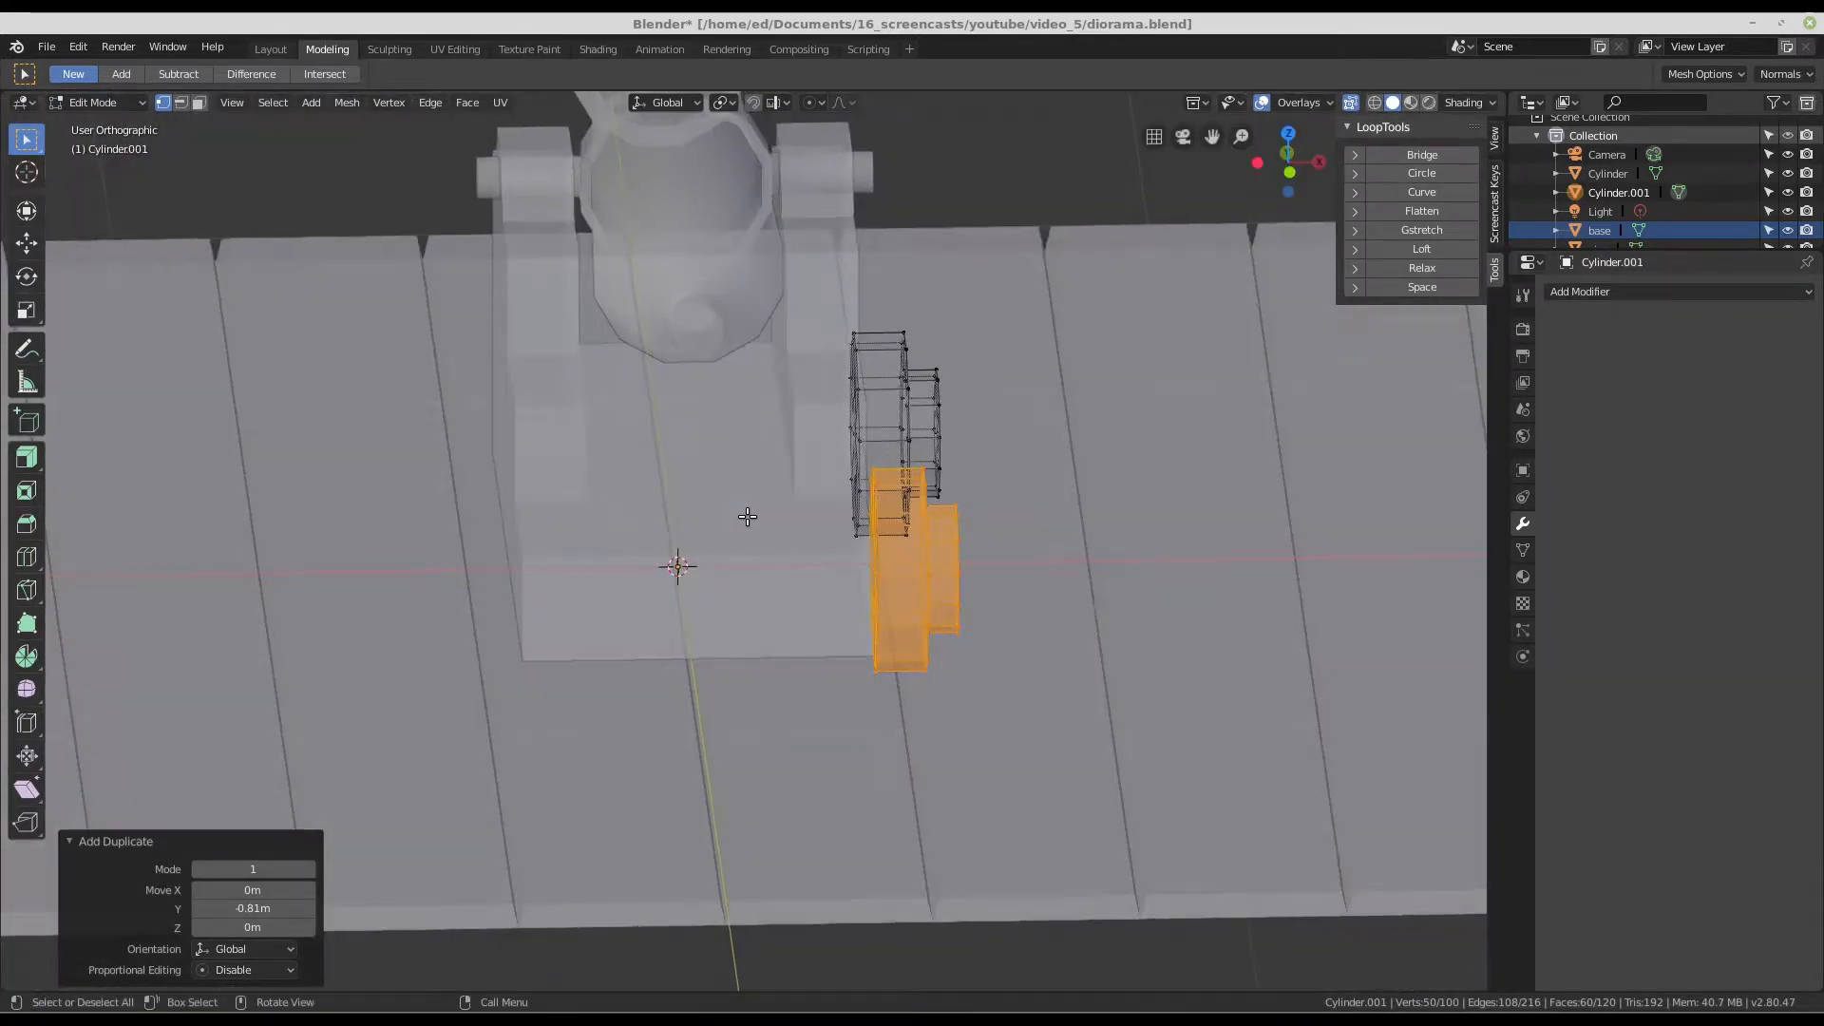
middle_drag(844, 384, 861, 451)
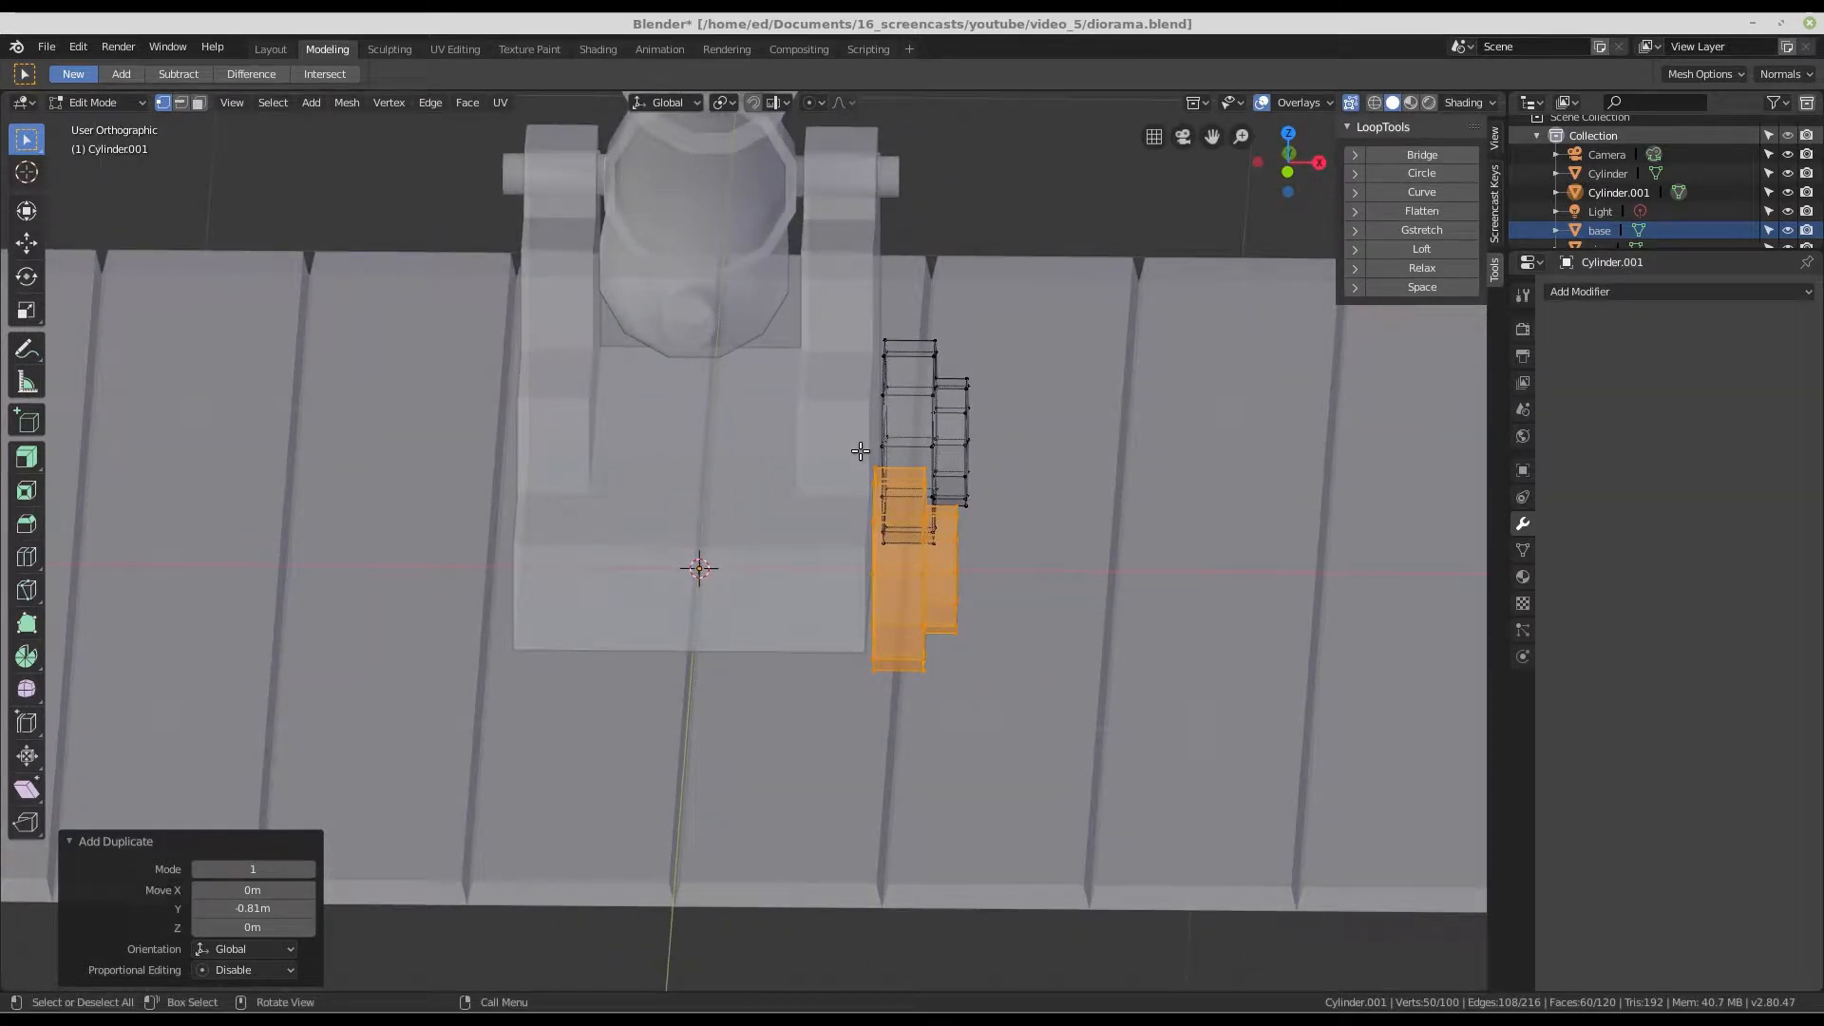
- Return the wheel pair to Object Mode and switch to the Layout workspace
key(Tab)
middle_drag(859, 450, 889, 627)
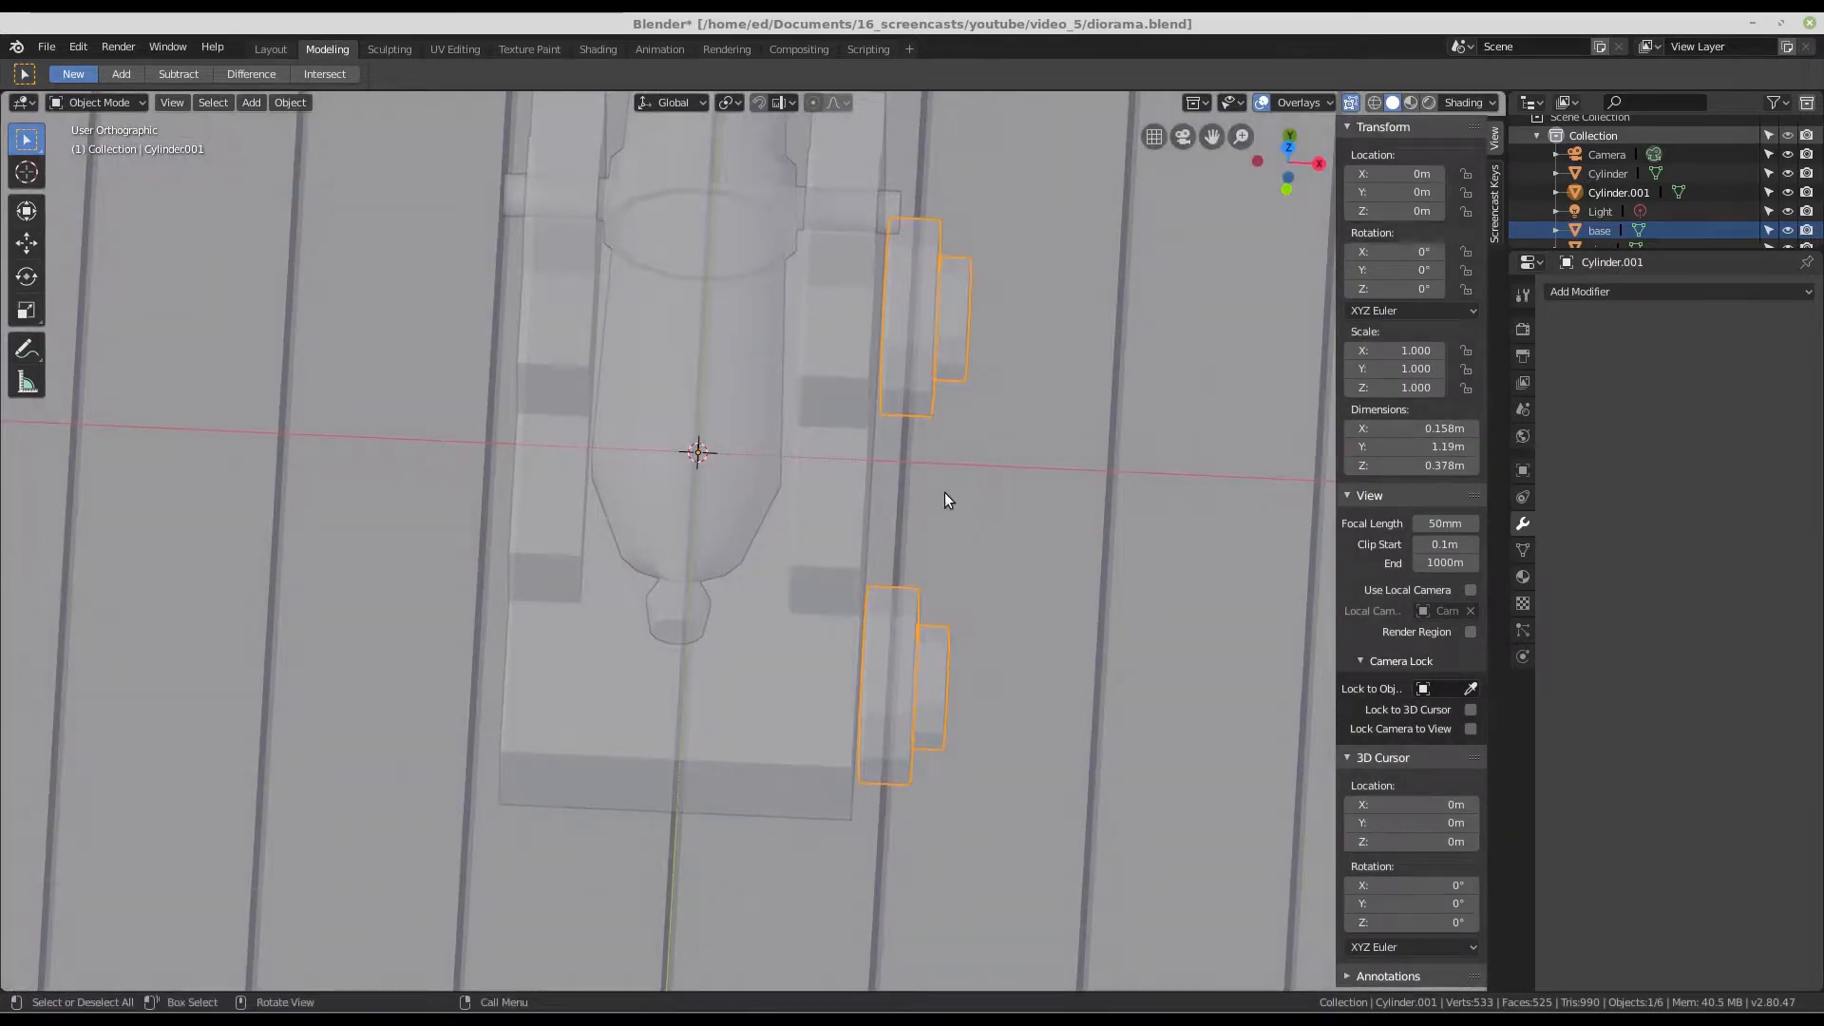
middle_drag(945, 492, 935, 423)
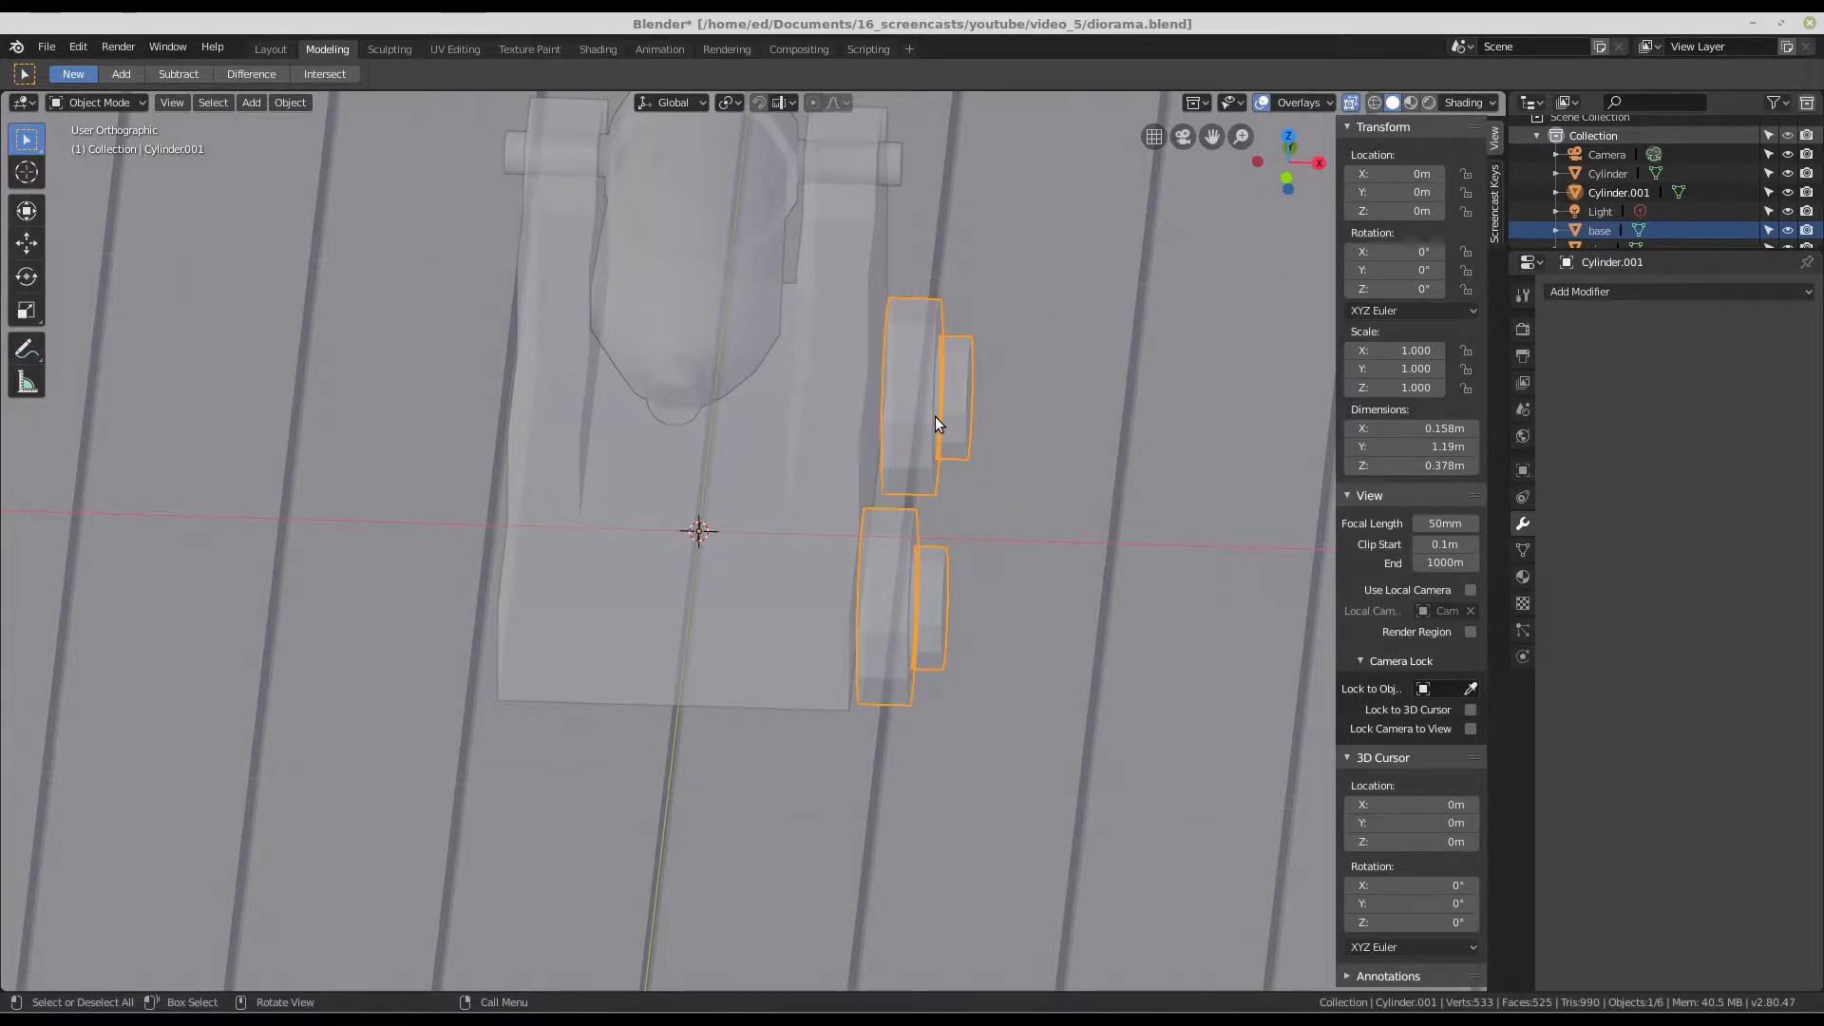
middle_drag(931, 537, 888, 502)
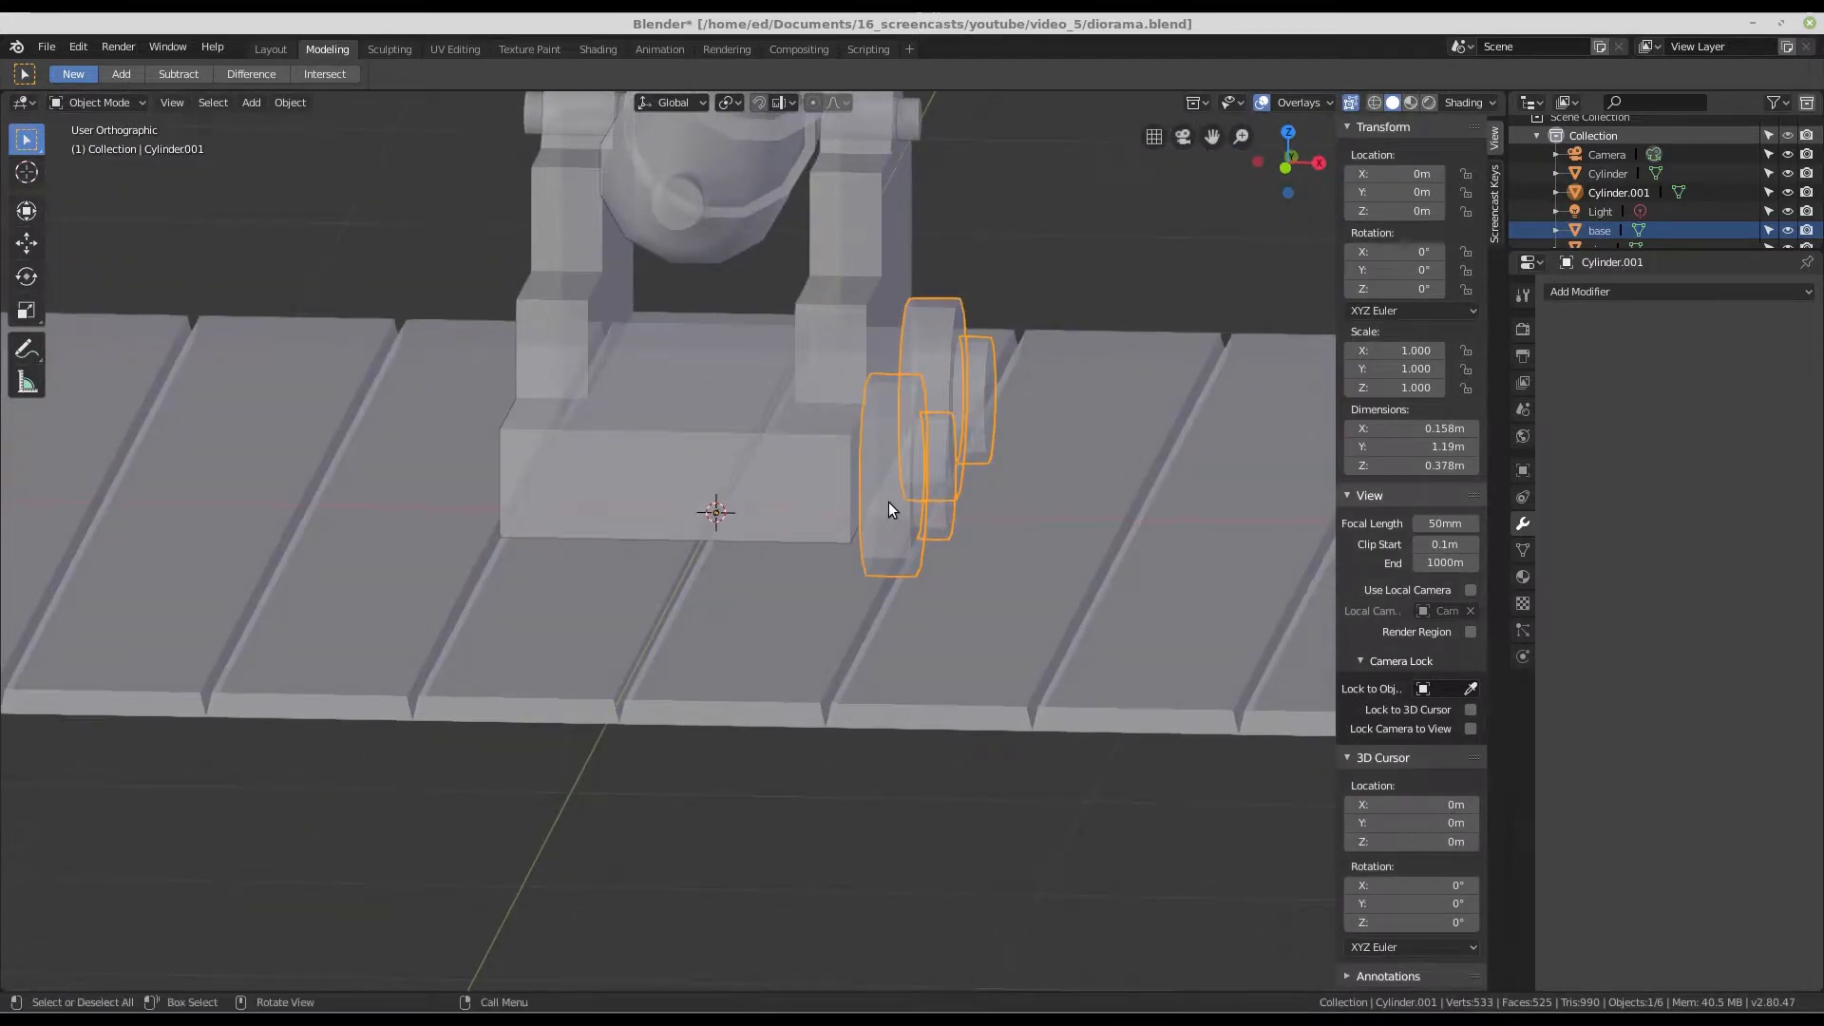
click(270, 50)
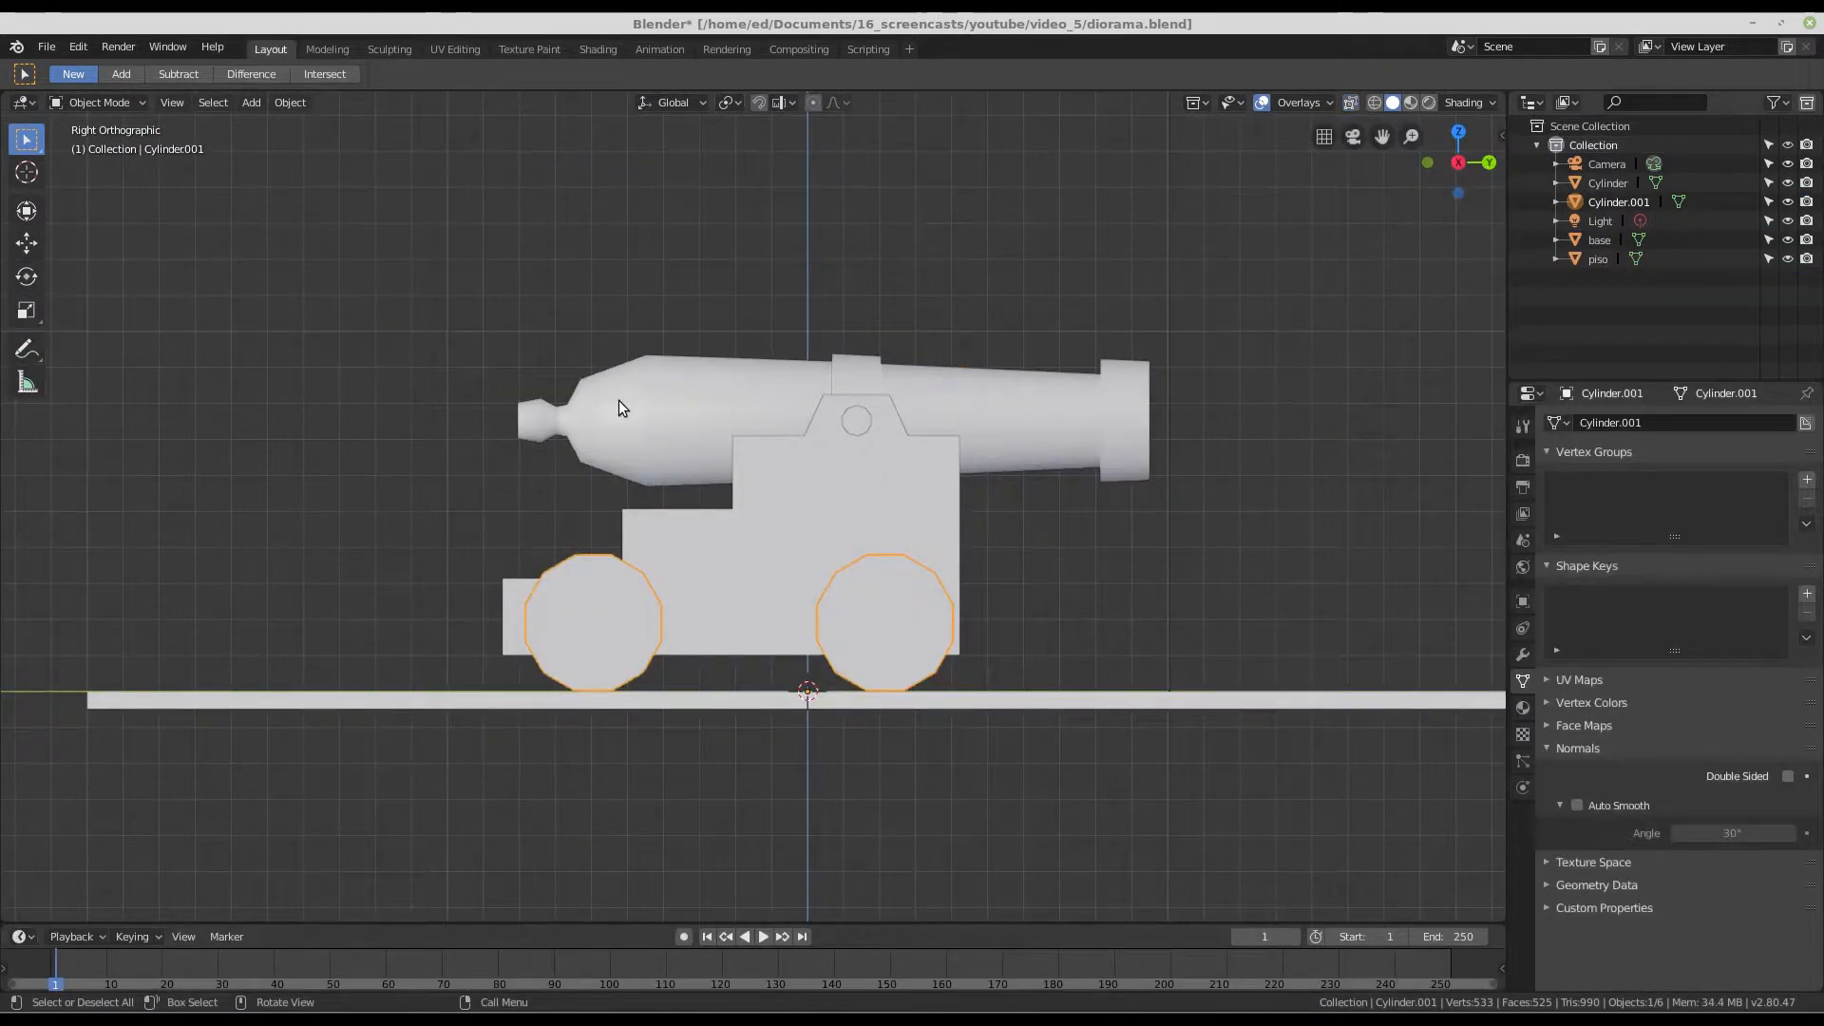
middle_drag(619, 401, 807, 483)
scroll(813, 460, down, 2)
scroll(686, 664, up, 2)
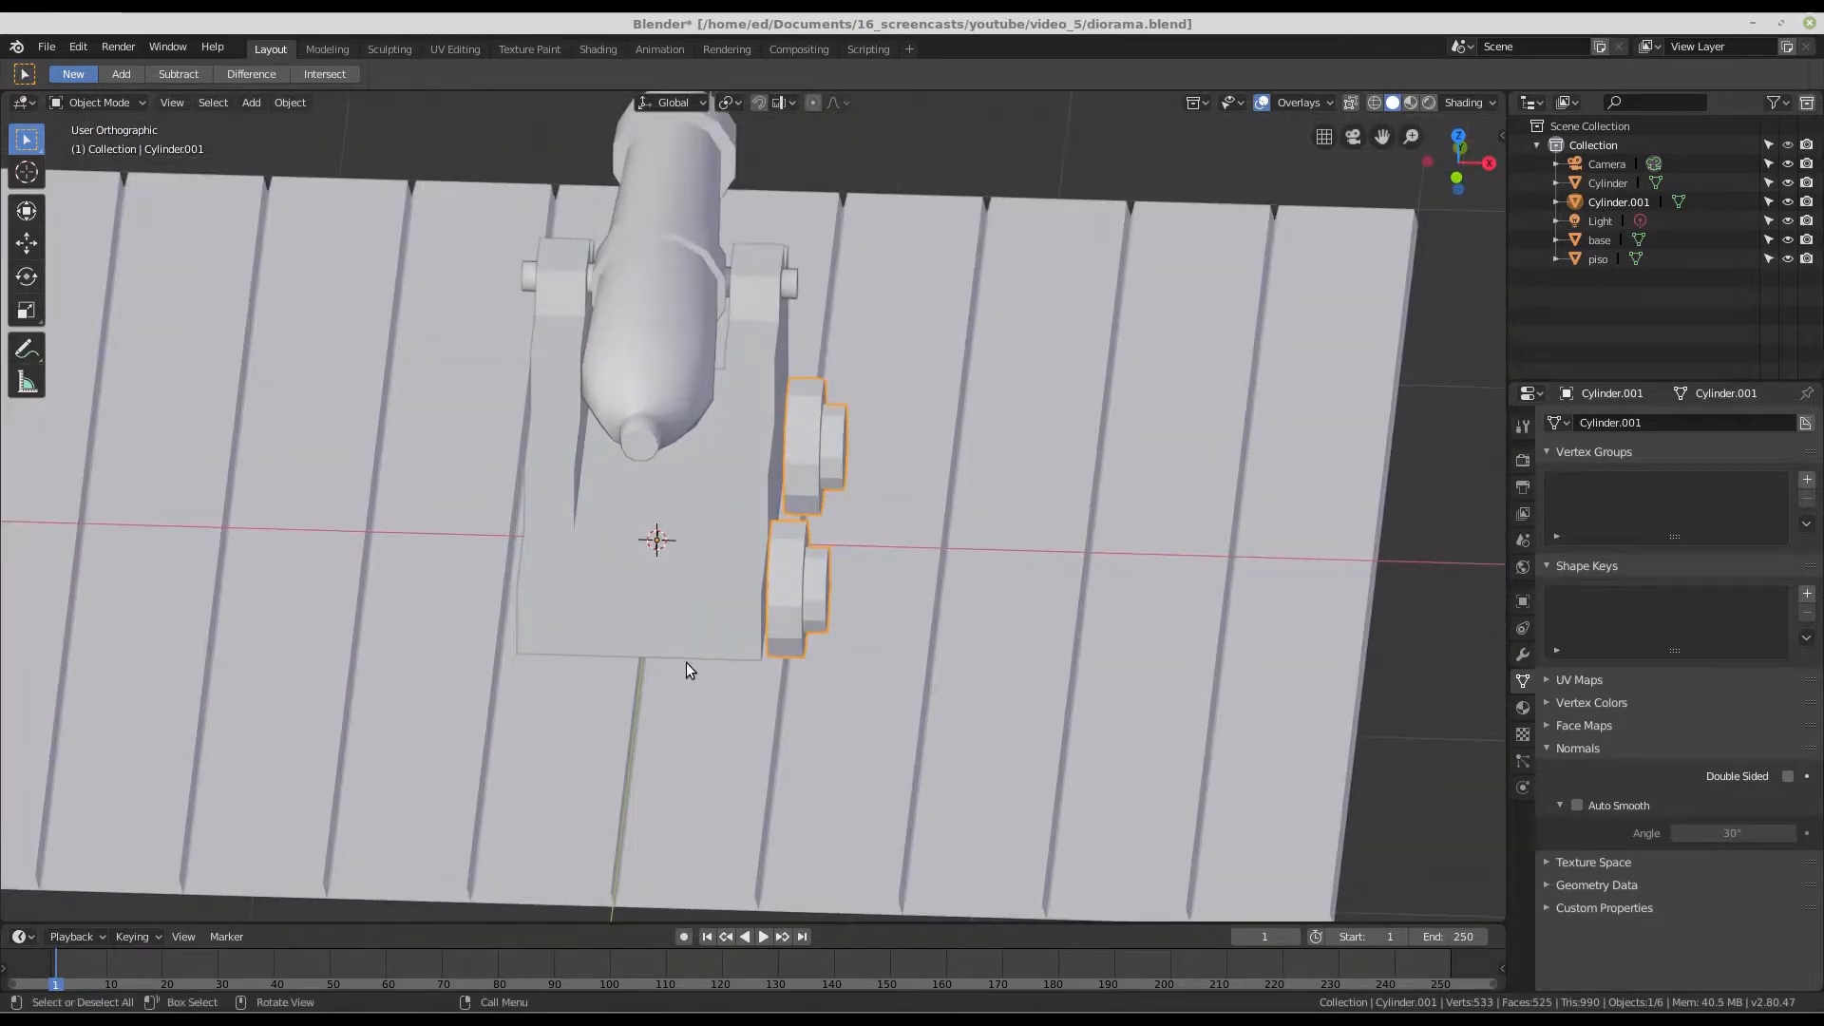
middle_drag(686, 663, 688, 645)
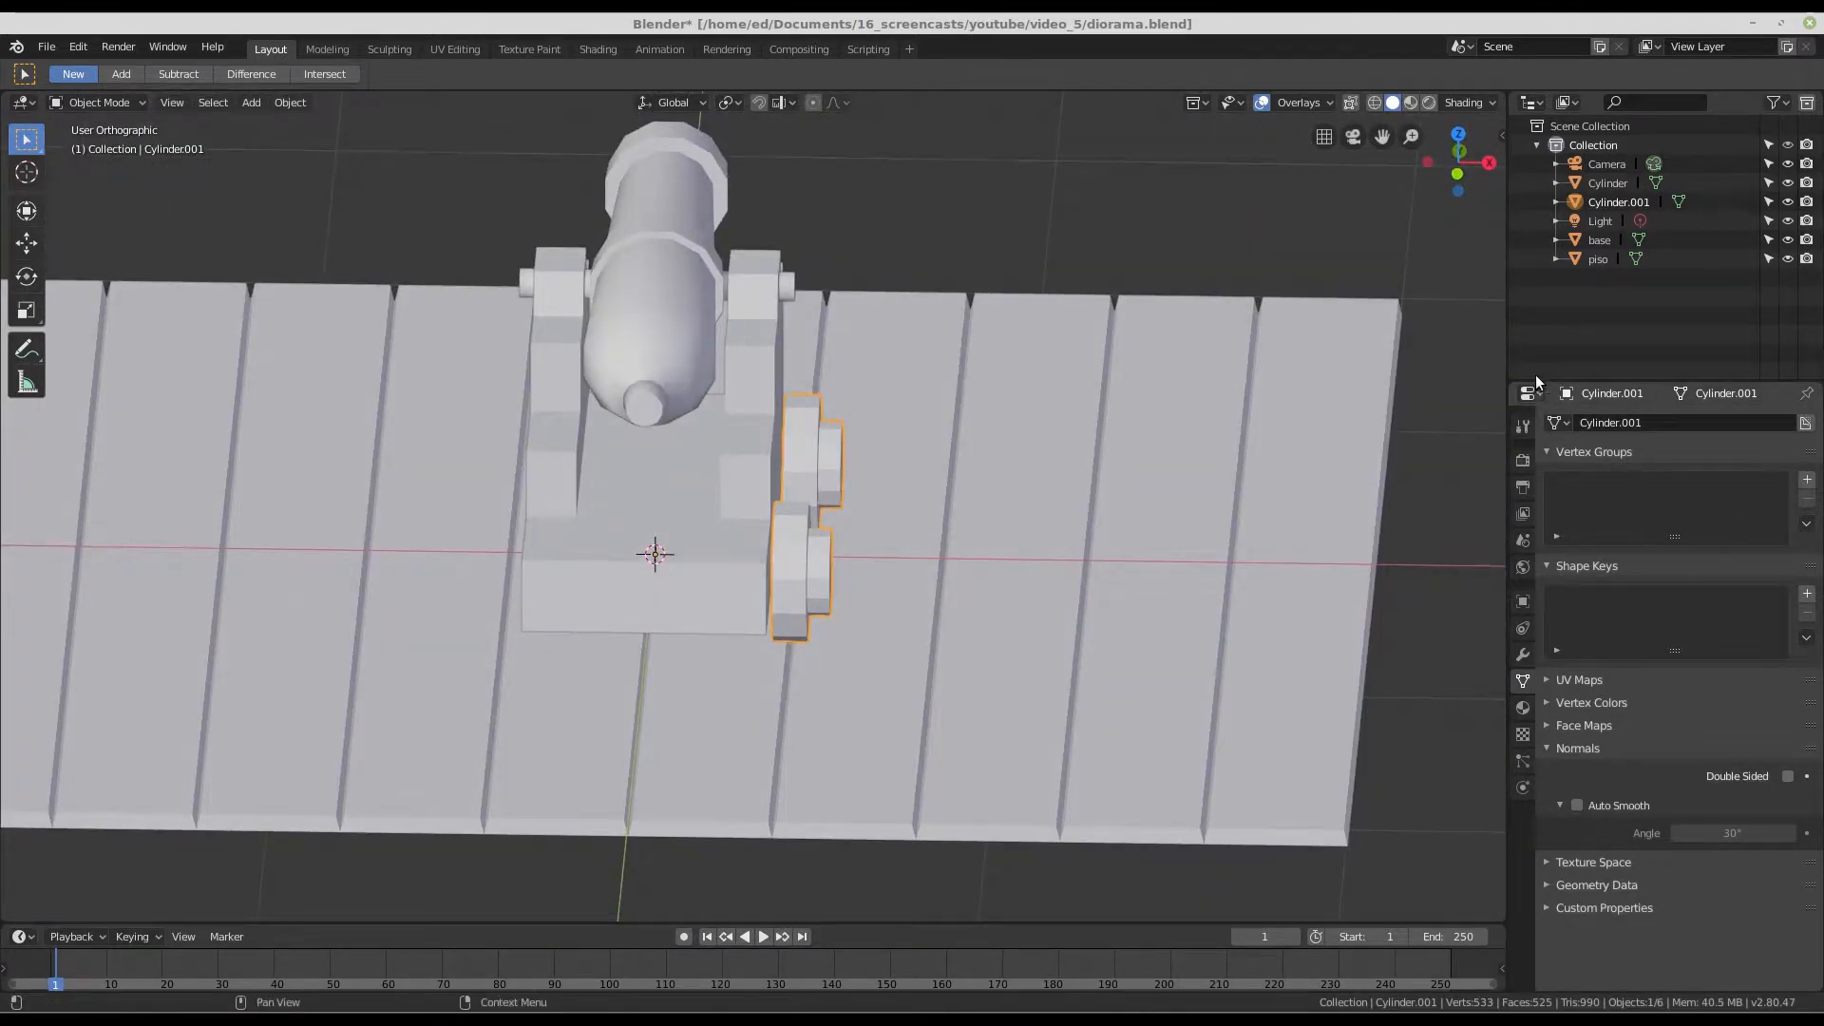
- Add a Mirror modifier across the X axis to the wheel object to create wheels on the opposite side of the carriage
click(1524, 656)
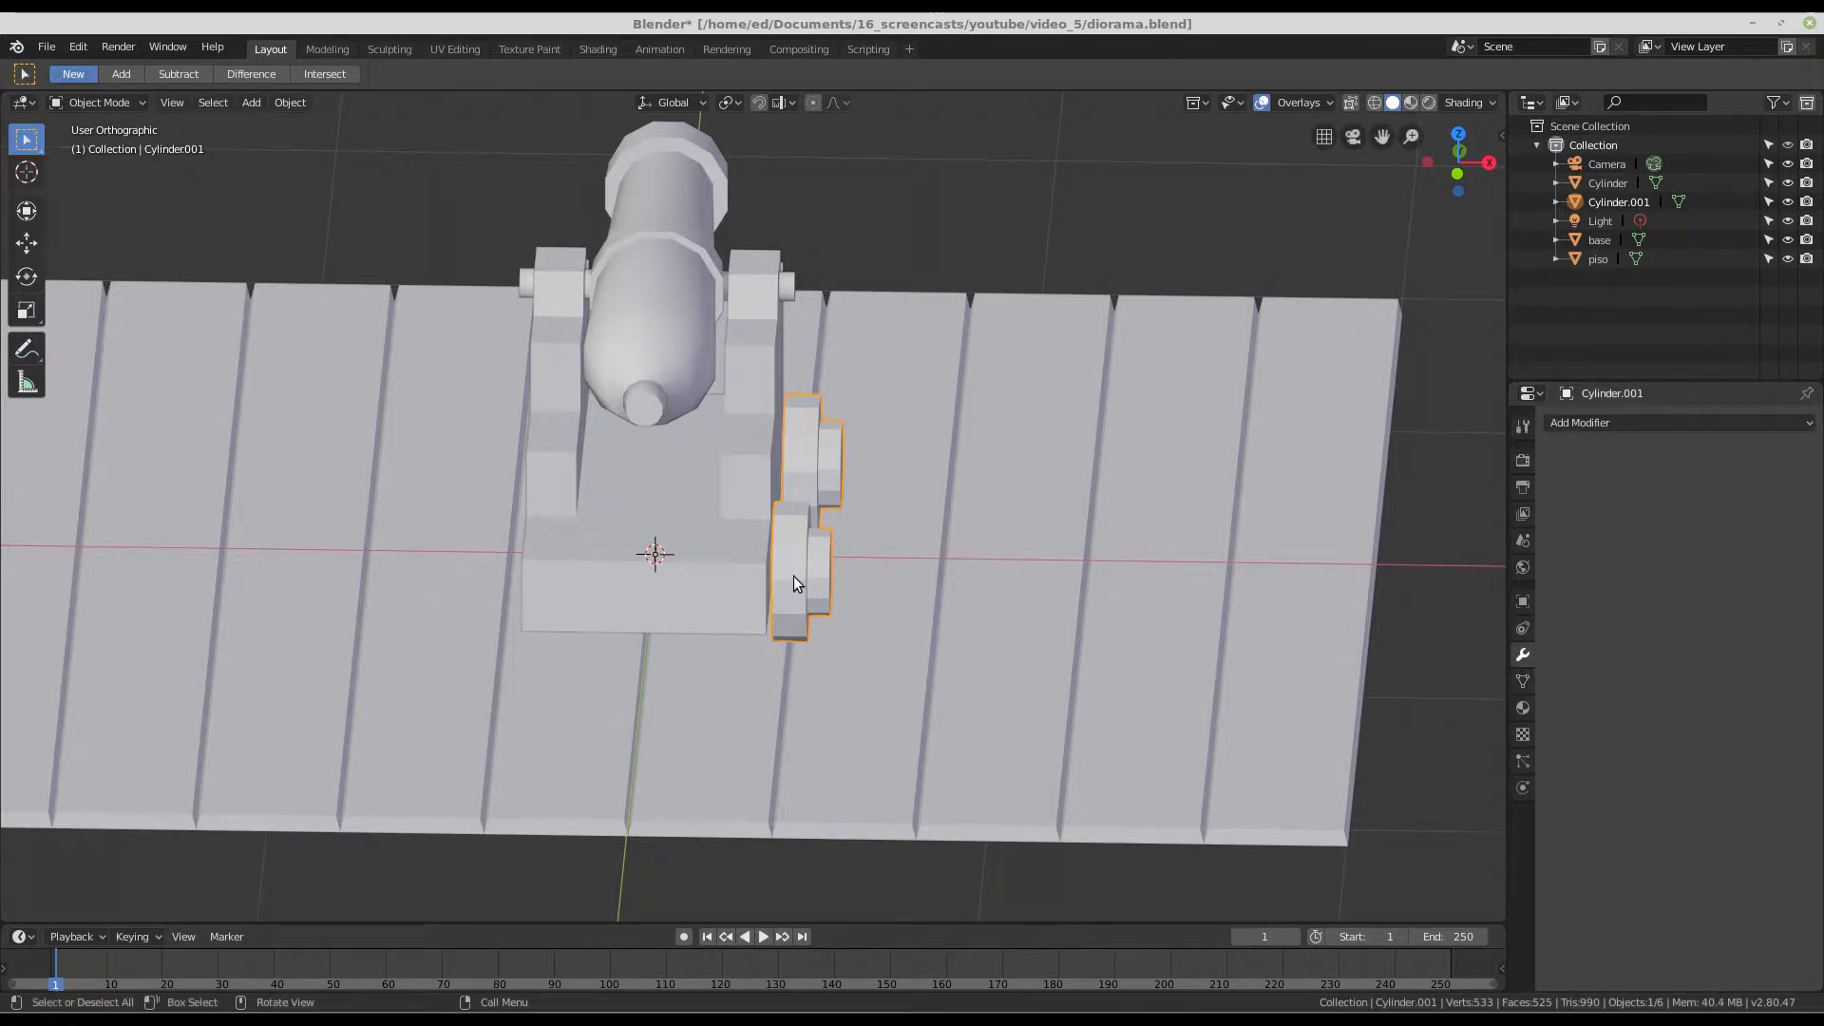
middle_drag(795, 576, 898, 446)
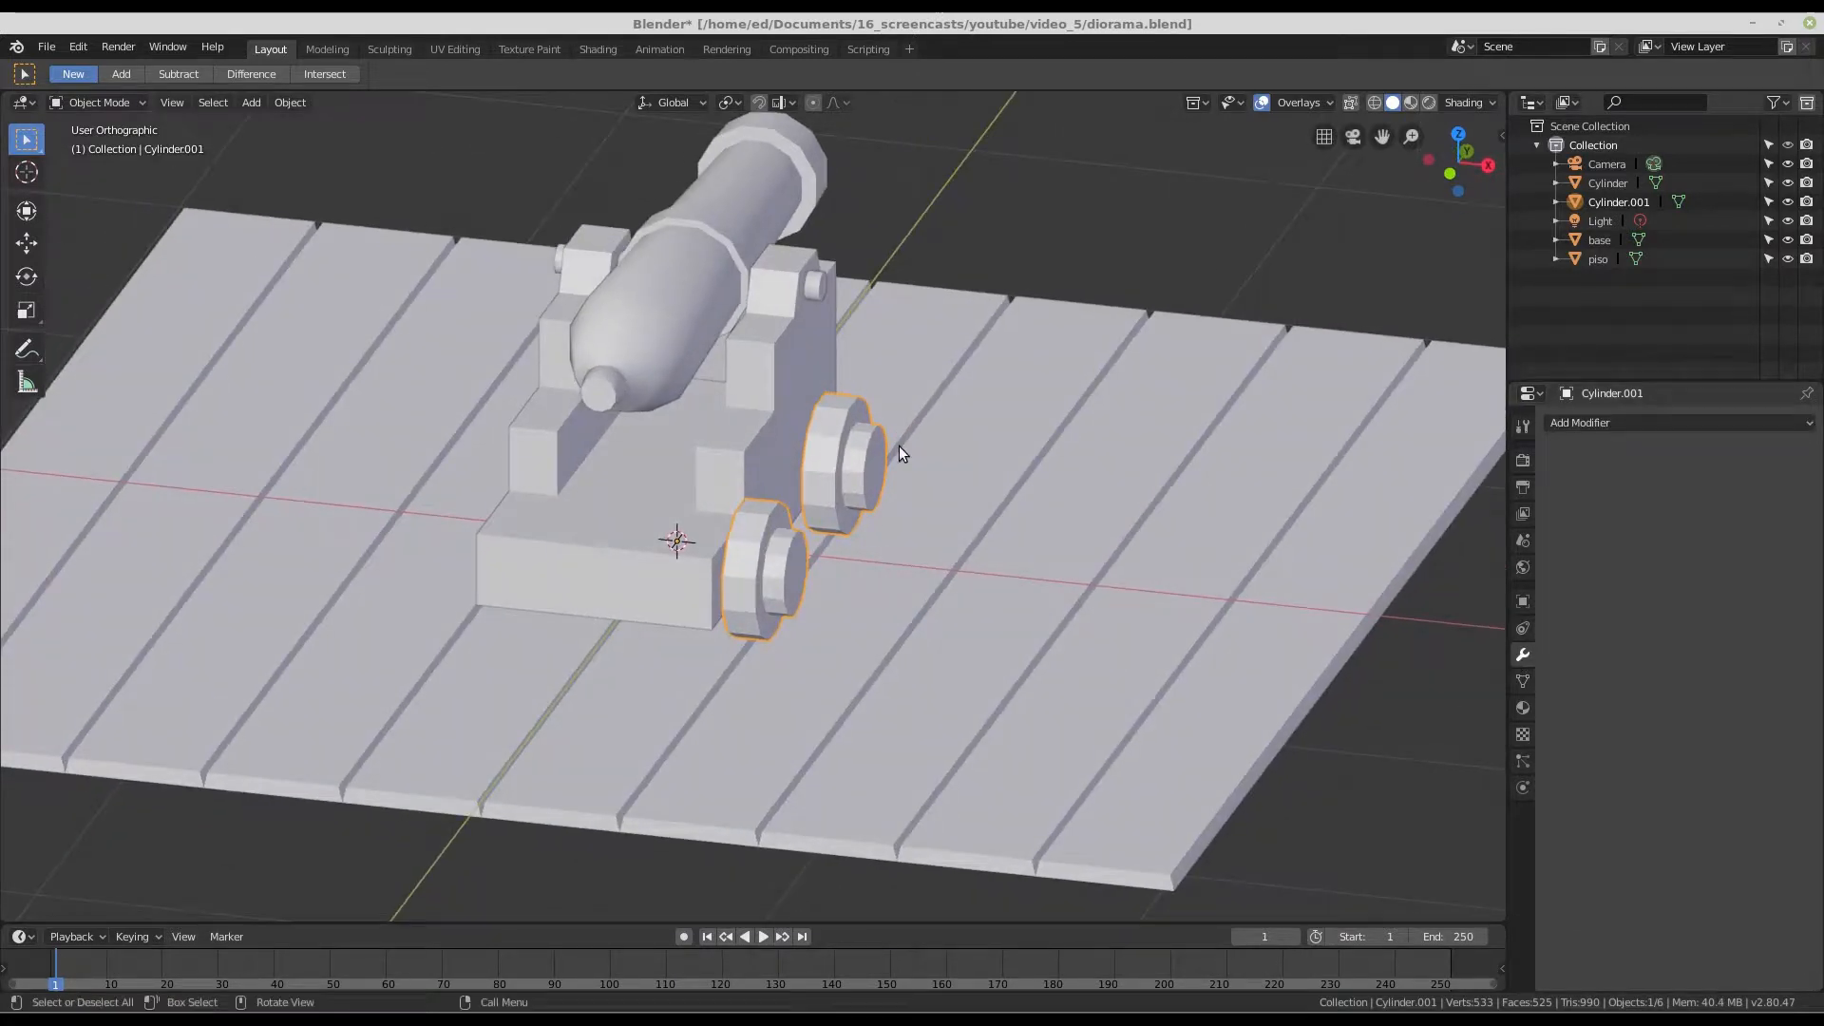
click(1600, 420)
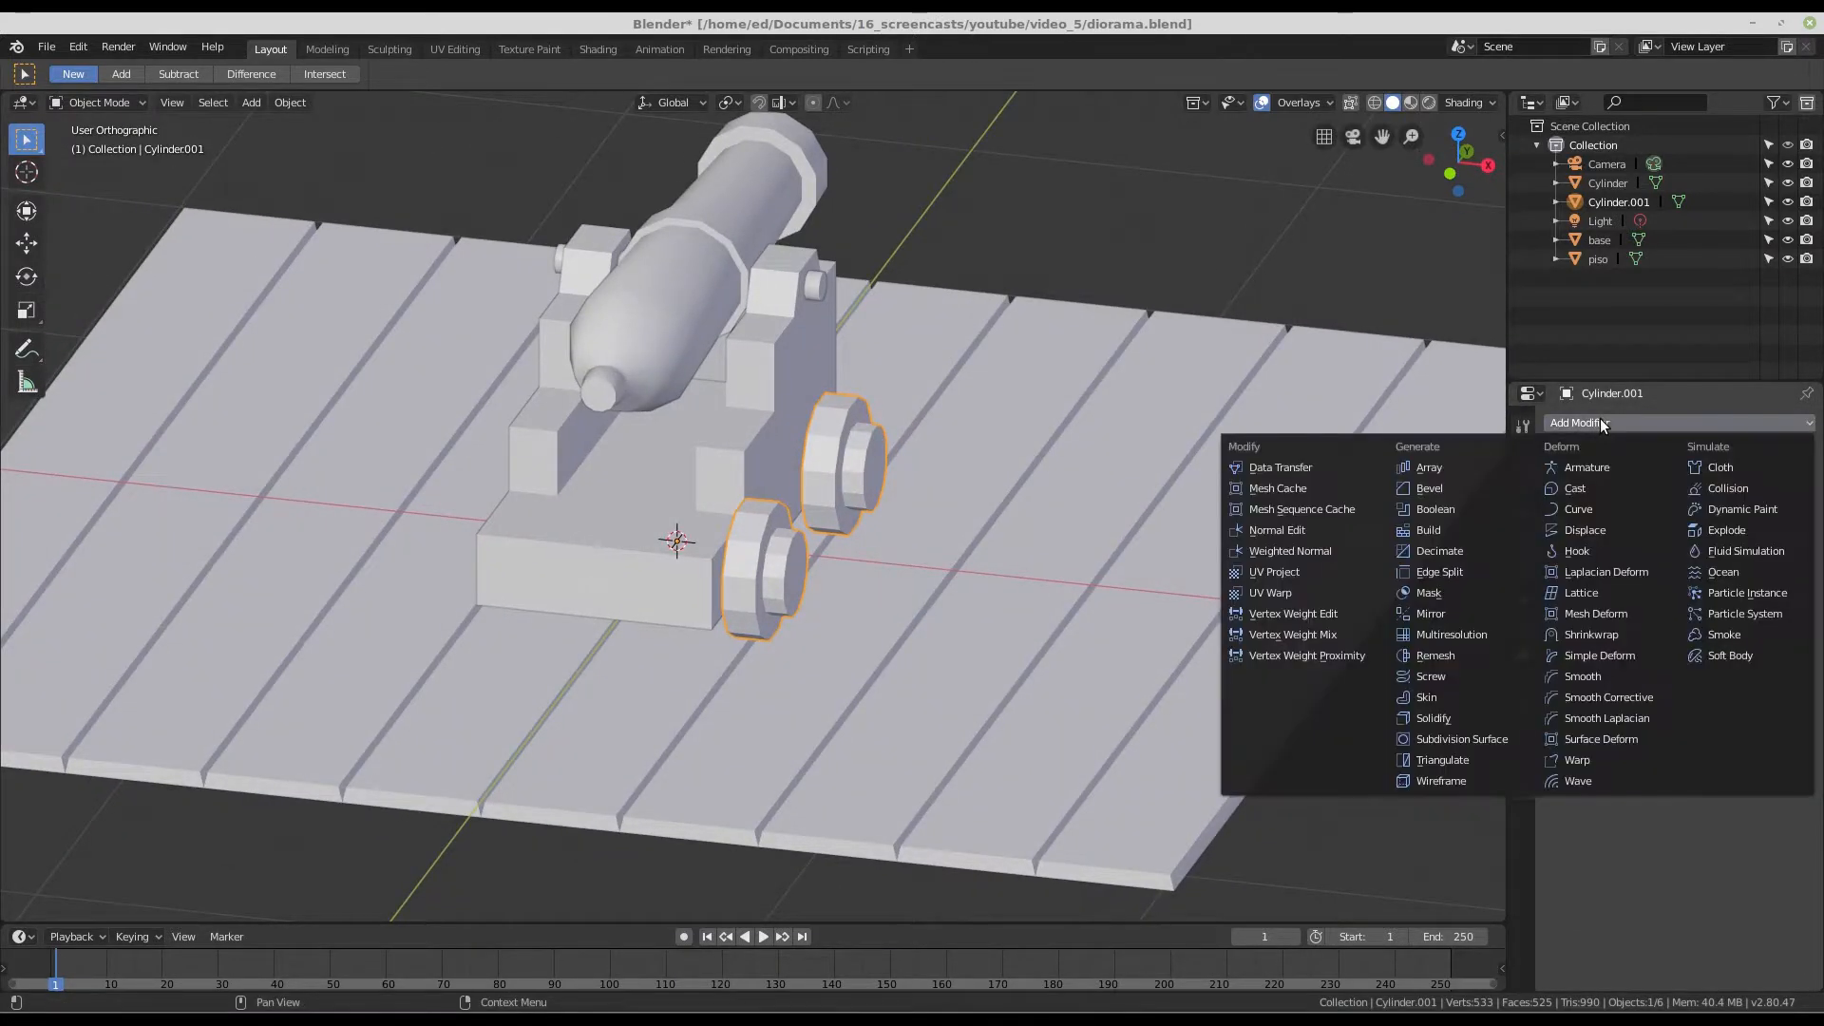
click(1444, 614)
mouse_move(530, 465)
middle_down()
mouse_move(516, 477)
mouse_move(550, 346)
mouse_move(540, 464)
middle_up()
scroll(528, 457, up, 2)
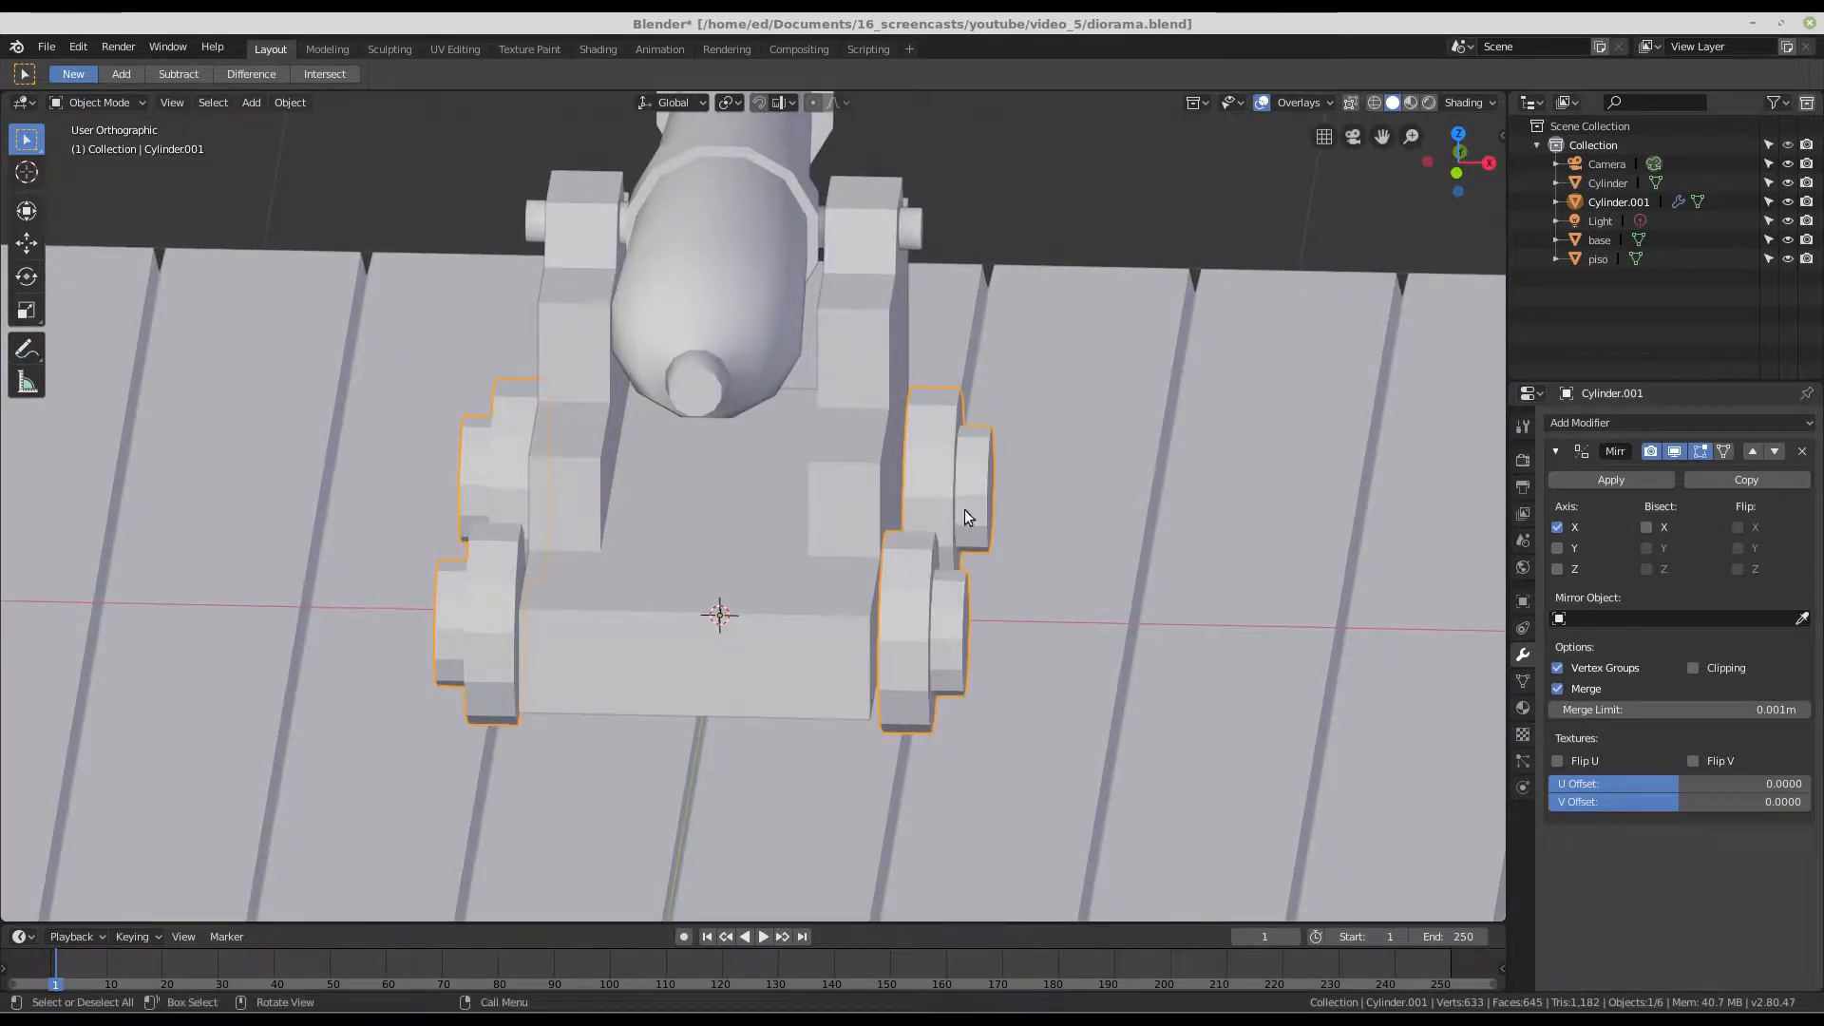
scroll(988, 494, down, 2)
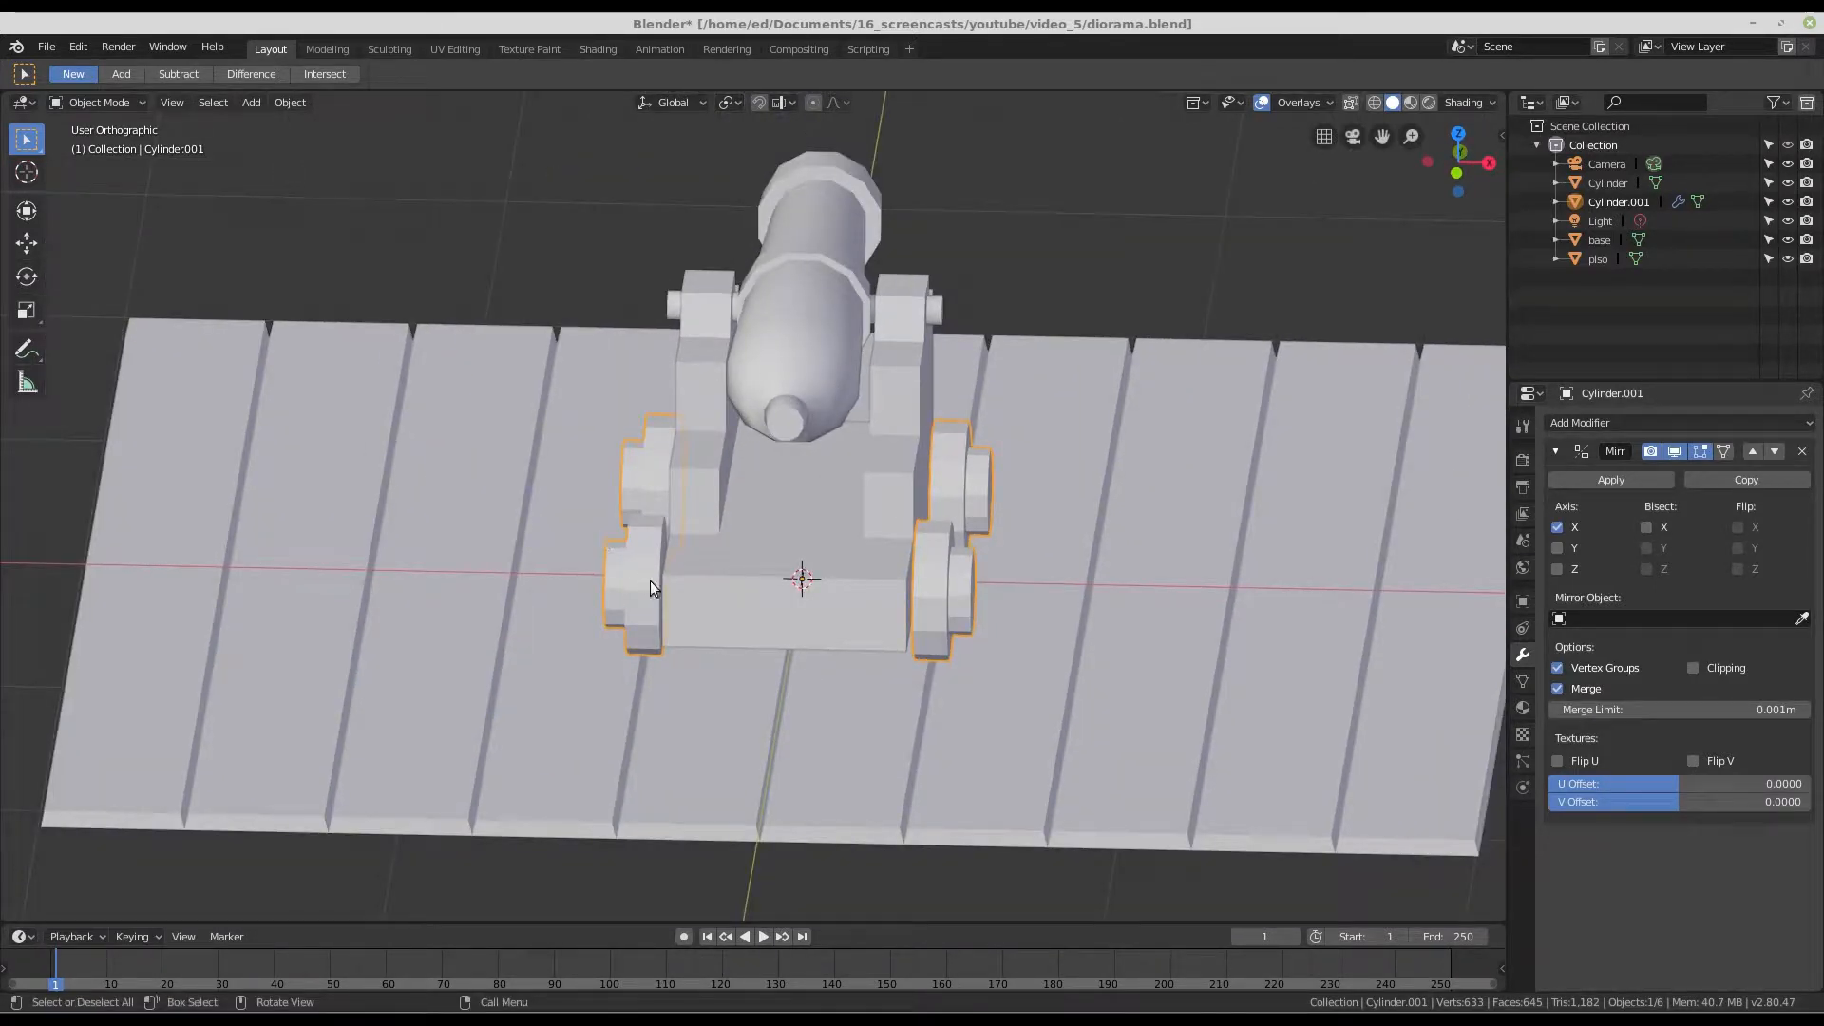
- Examine the mirrored wheels against the carriage from the front and rear, trying out a free move of the wheel object
middle_drag(650, 580, 829, 594)
scroll(828, 655, up, 2)
scroll(834, 604, down, 1)
scroll(834, 591, up, 3)
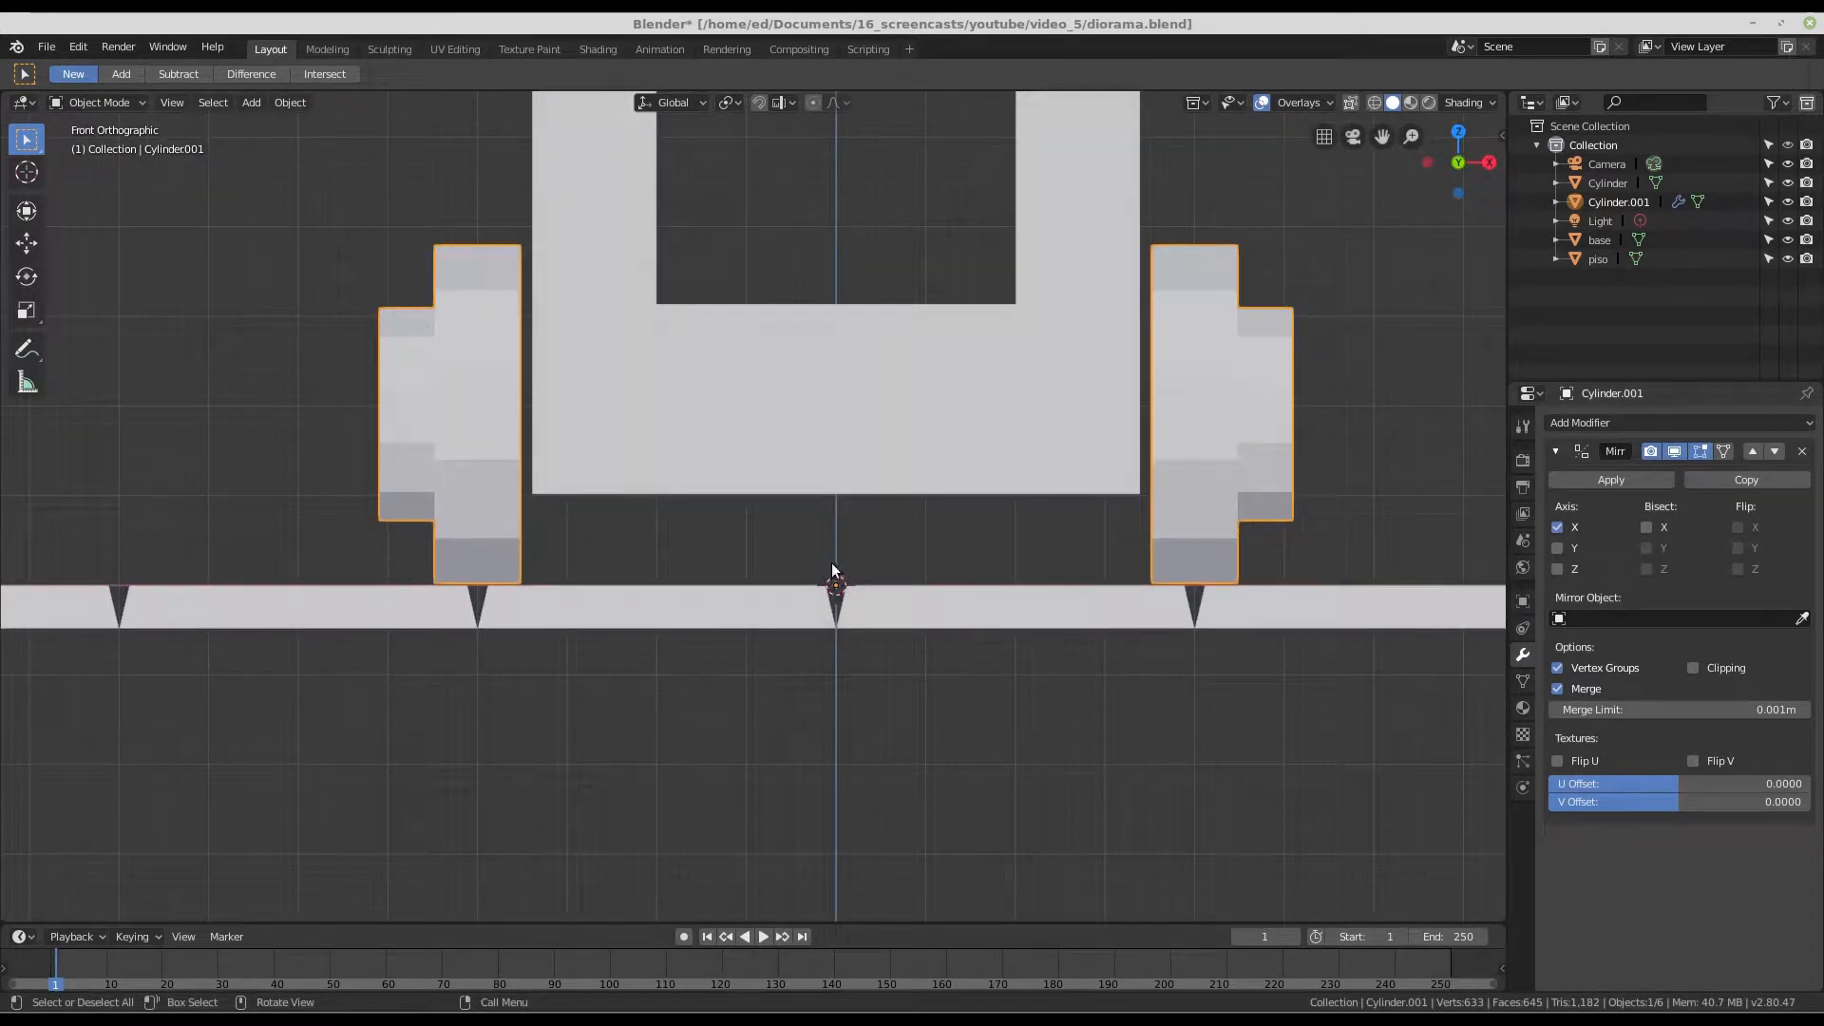
scroll(749, 407, down, 2)
scroll(911, 443, down, 1)
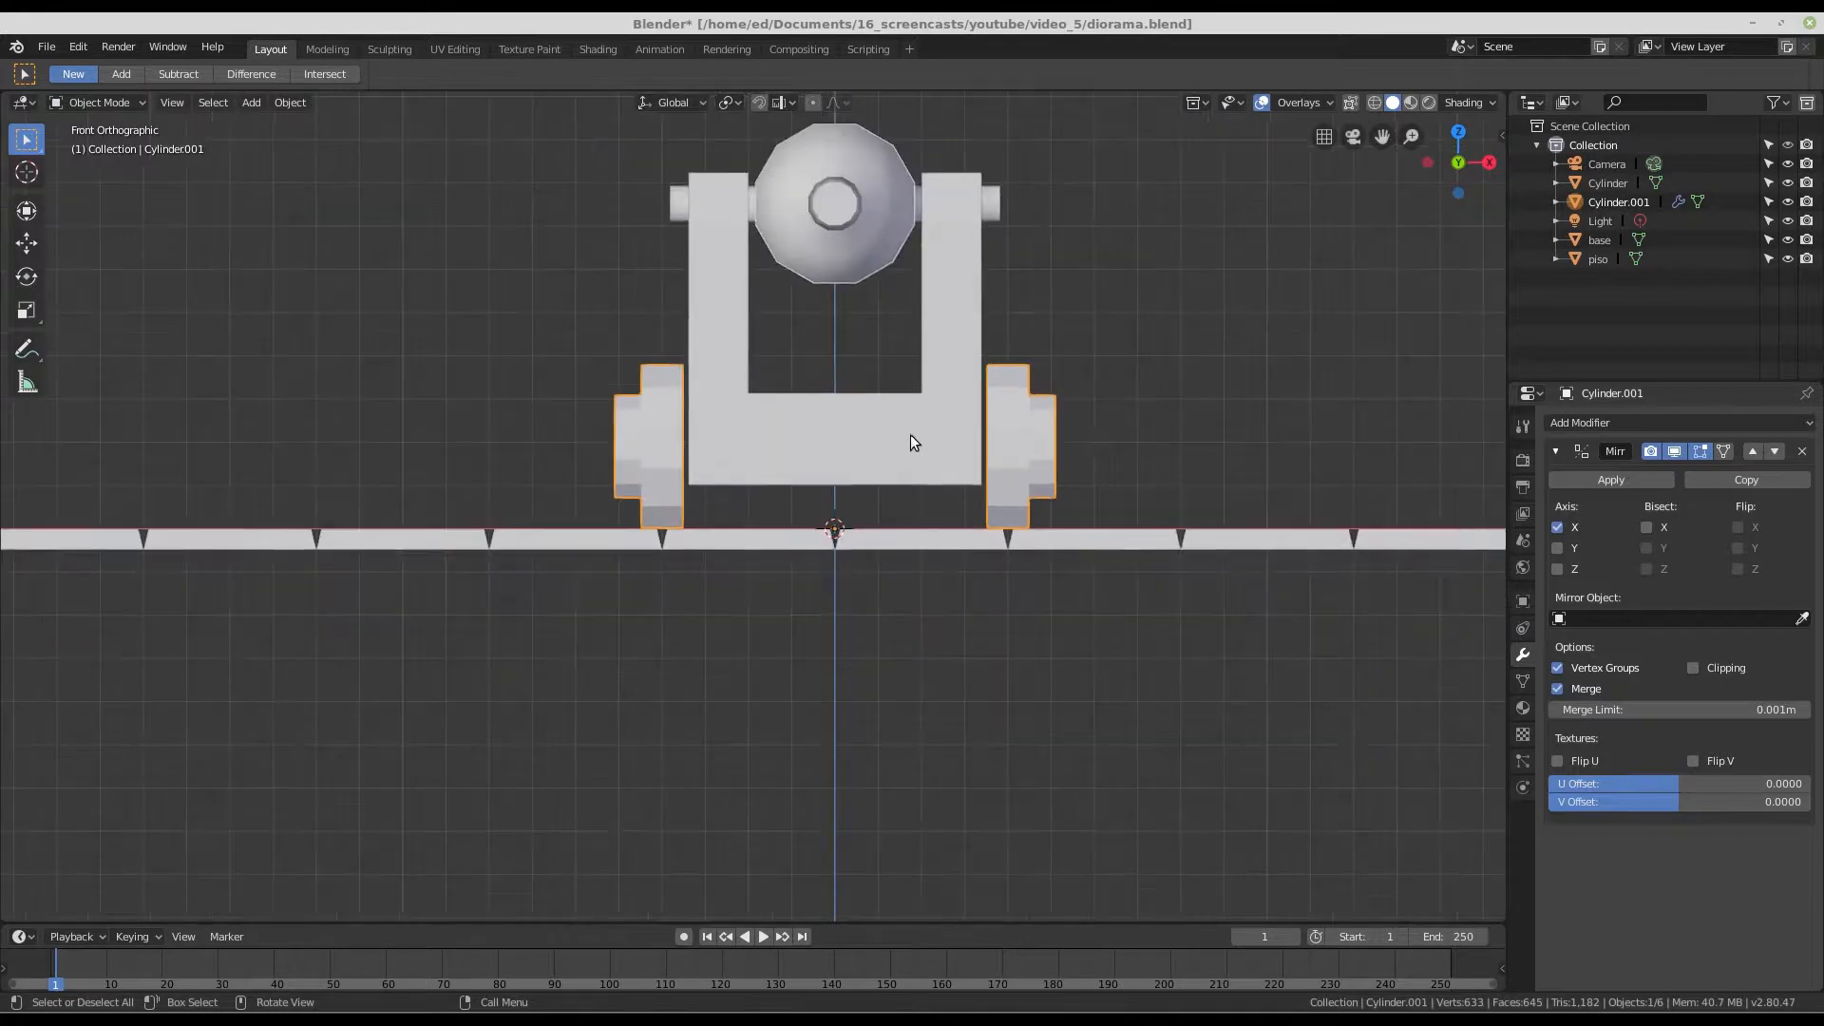
scroll(865, 458, up, 1)
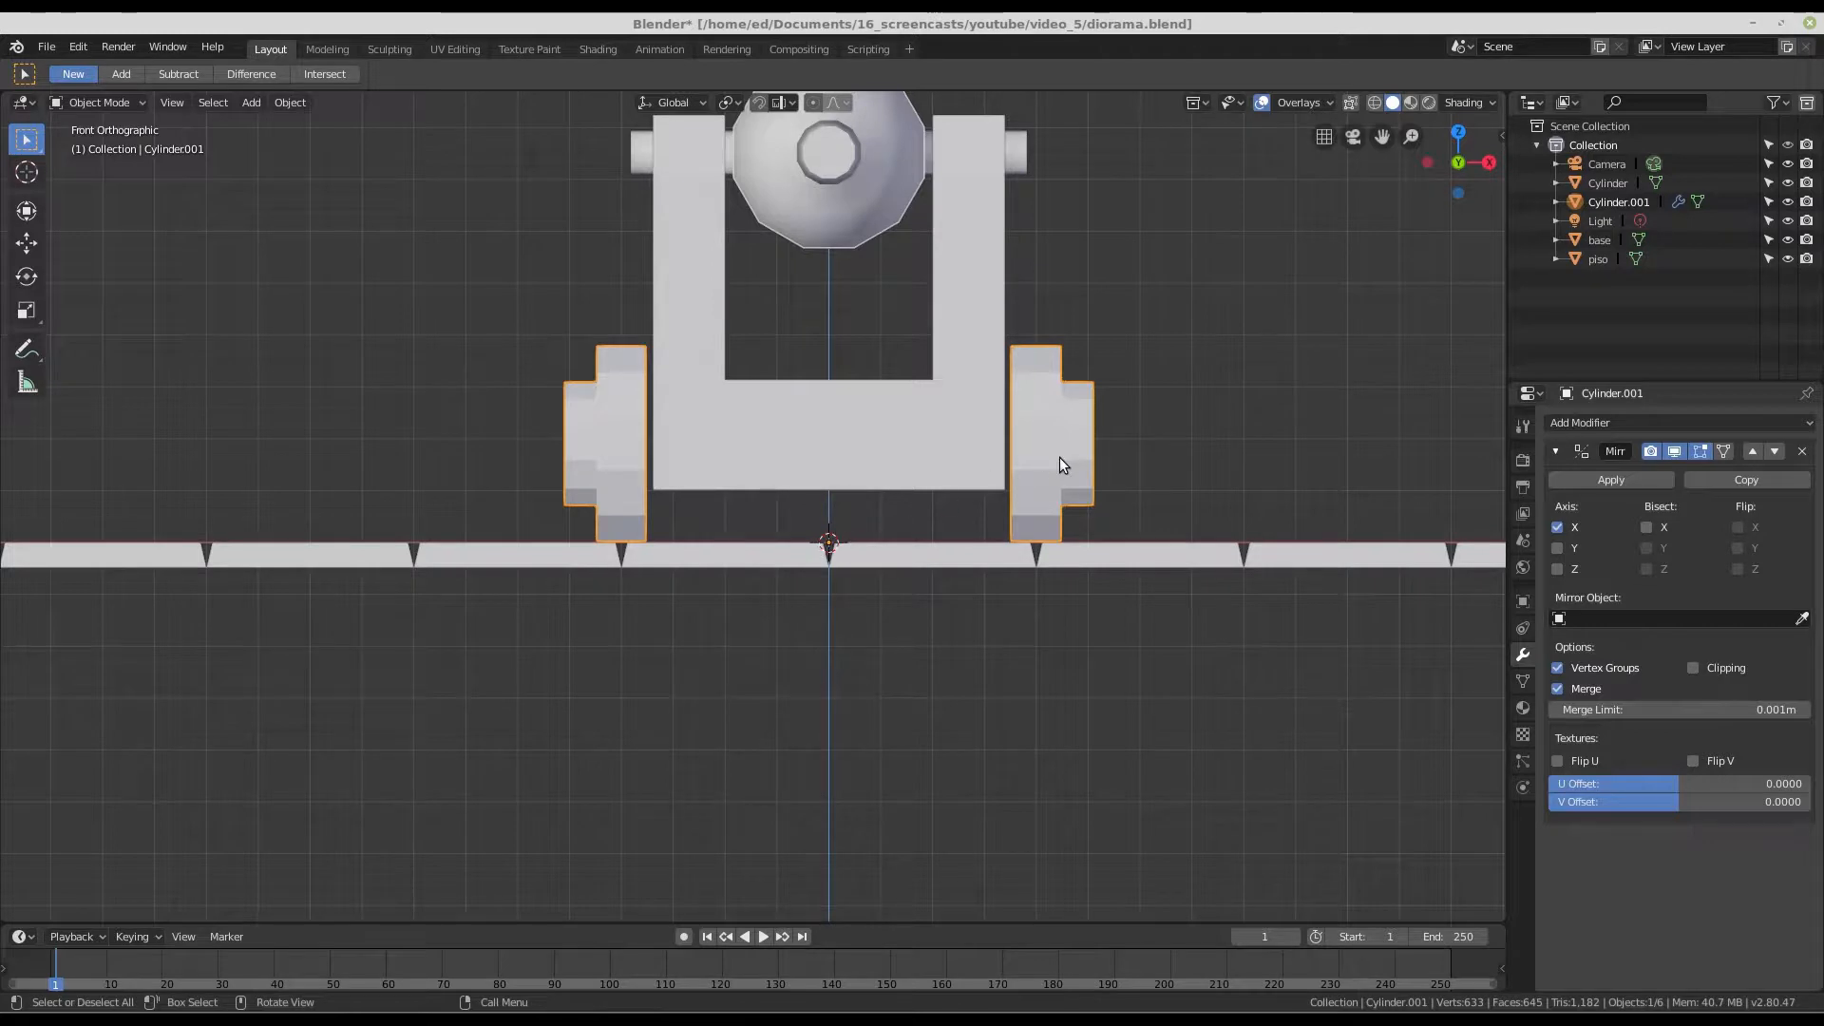
key(g)
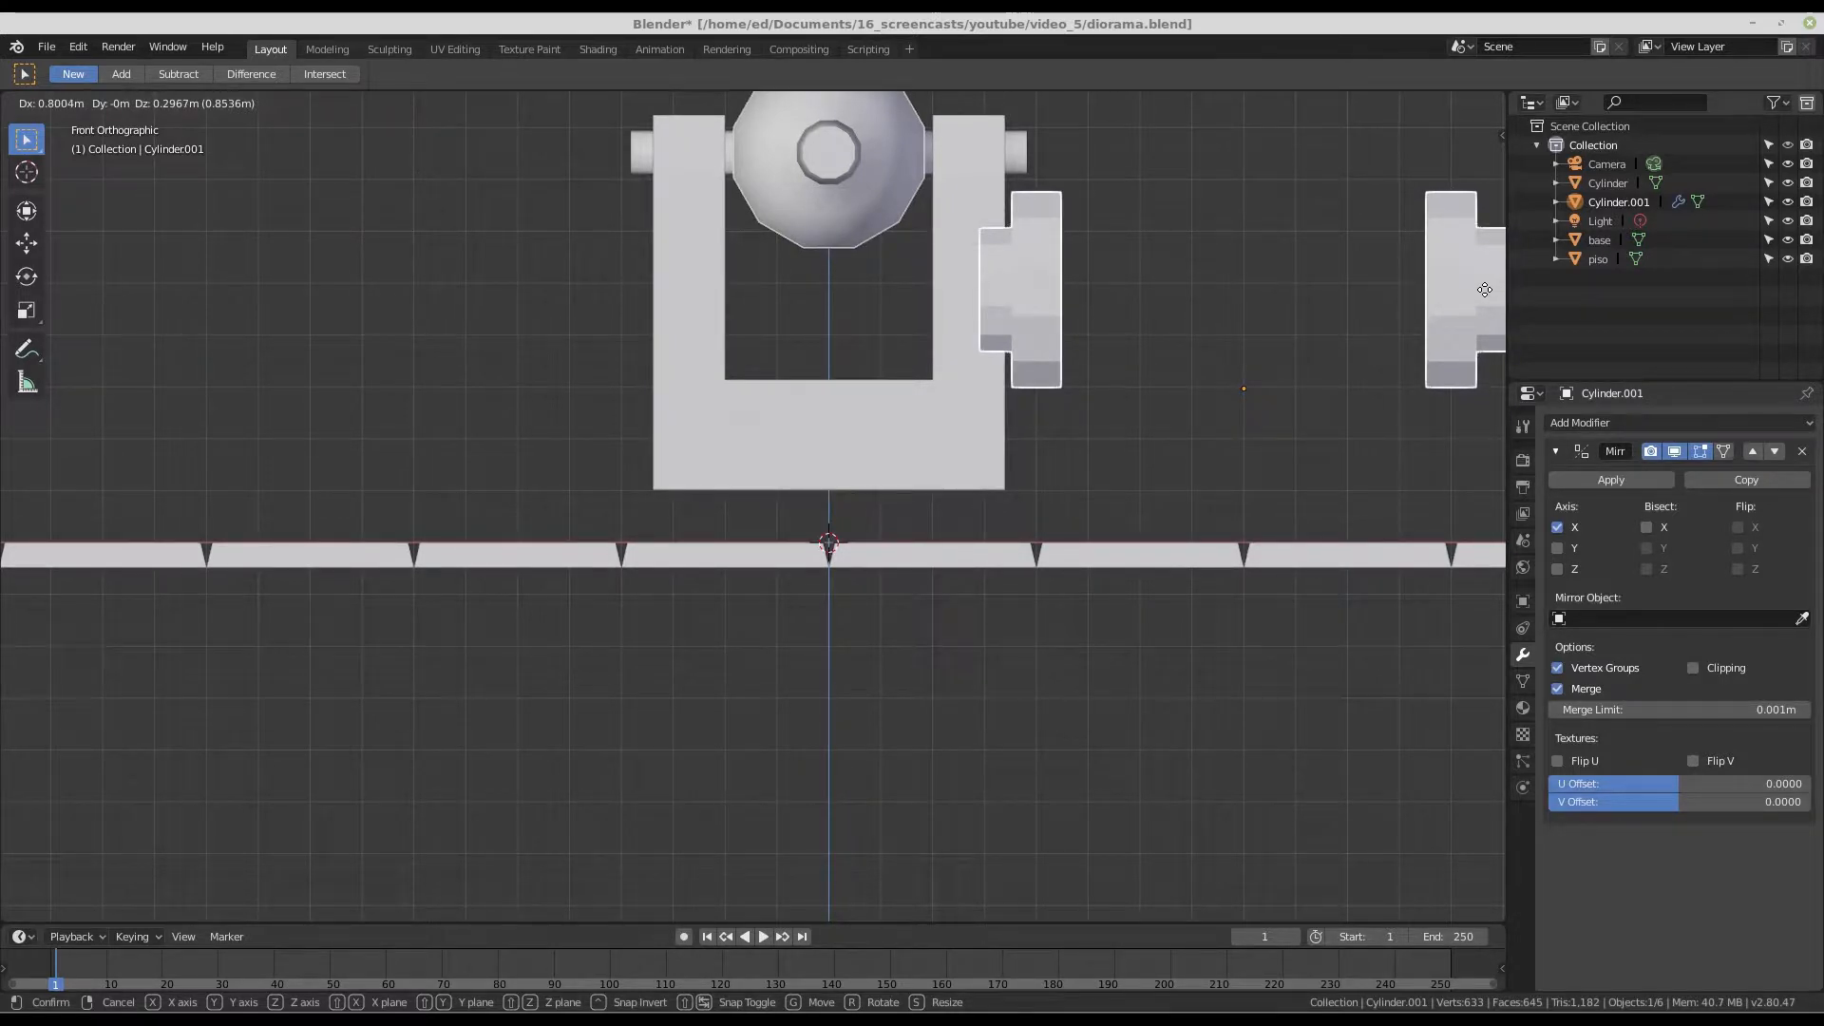
key(Escape)
scroll(1003, 373, up, 1)
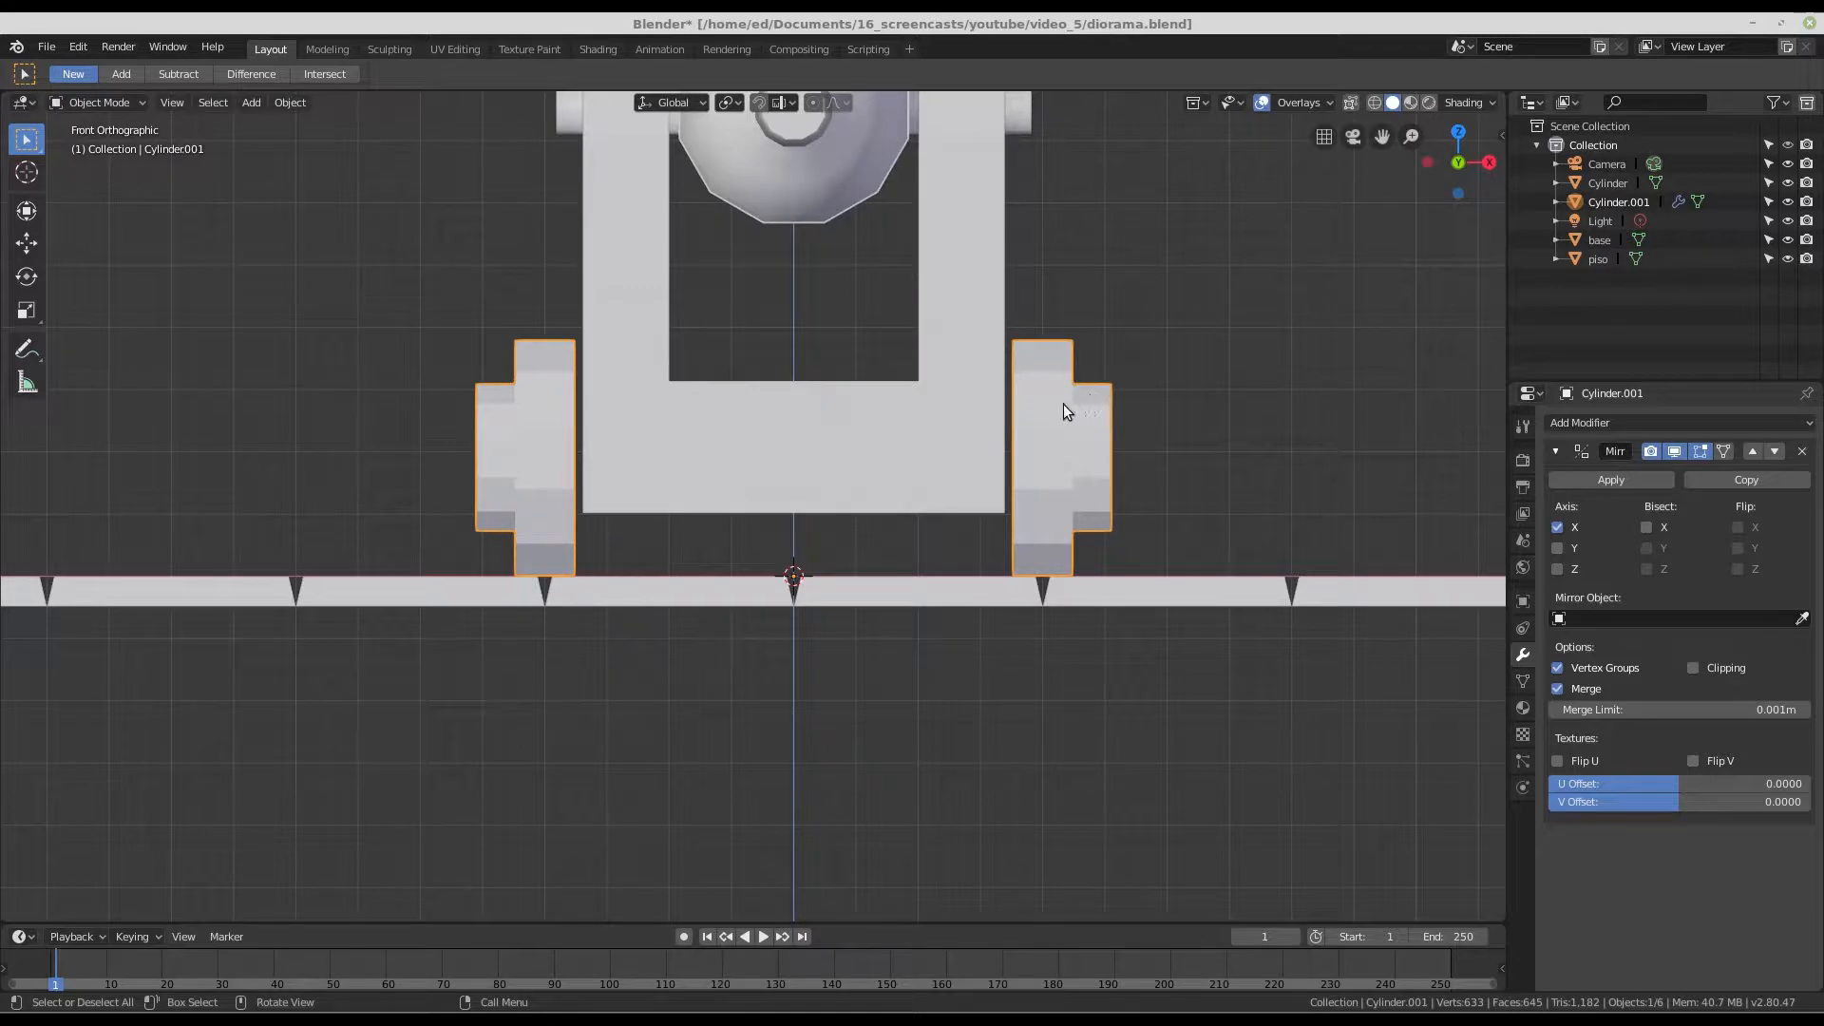
scroll(1074, 378, down, 4)
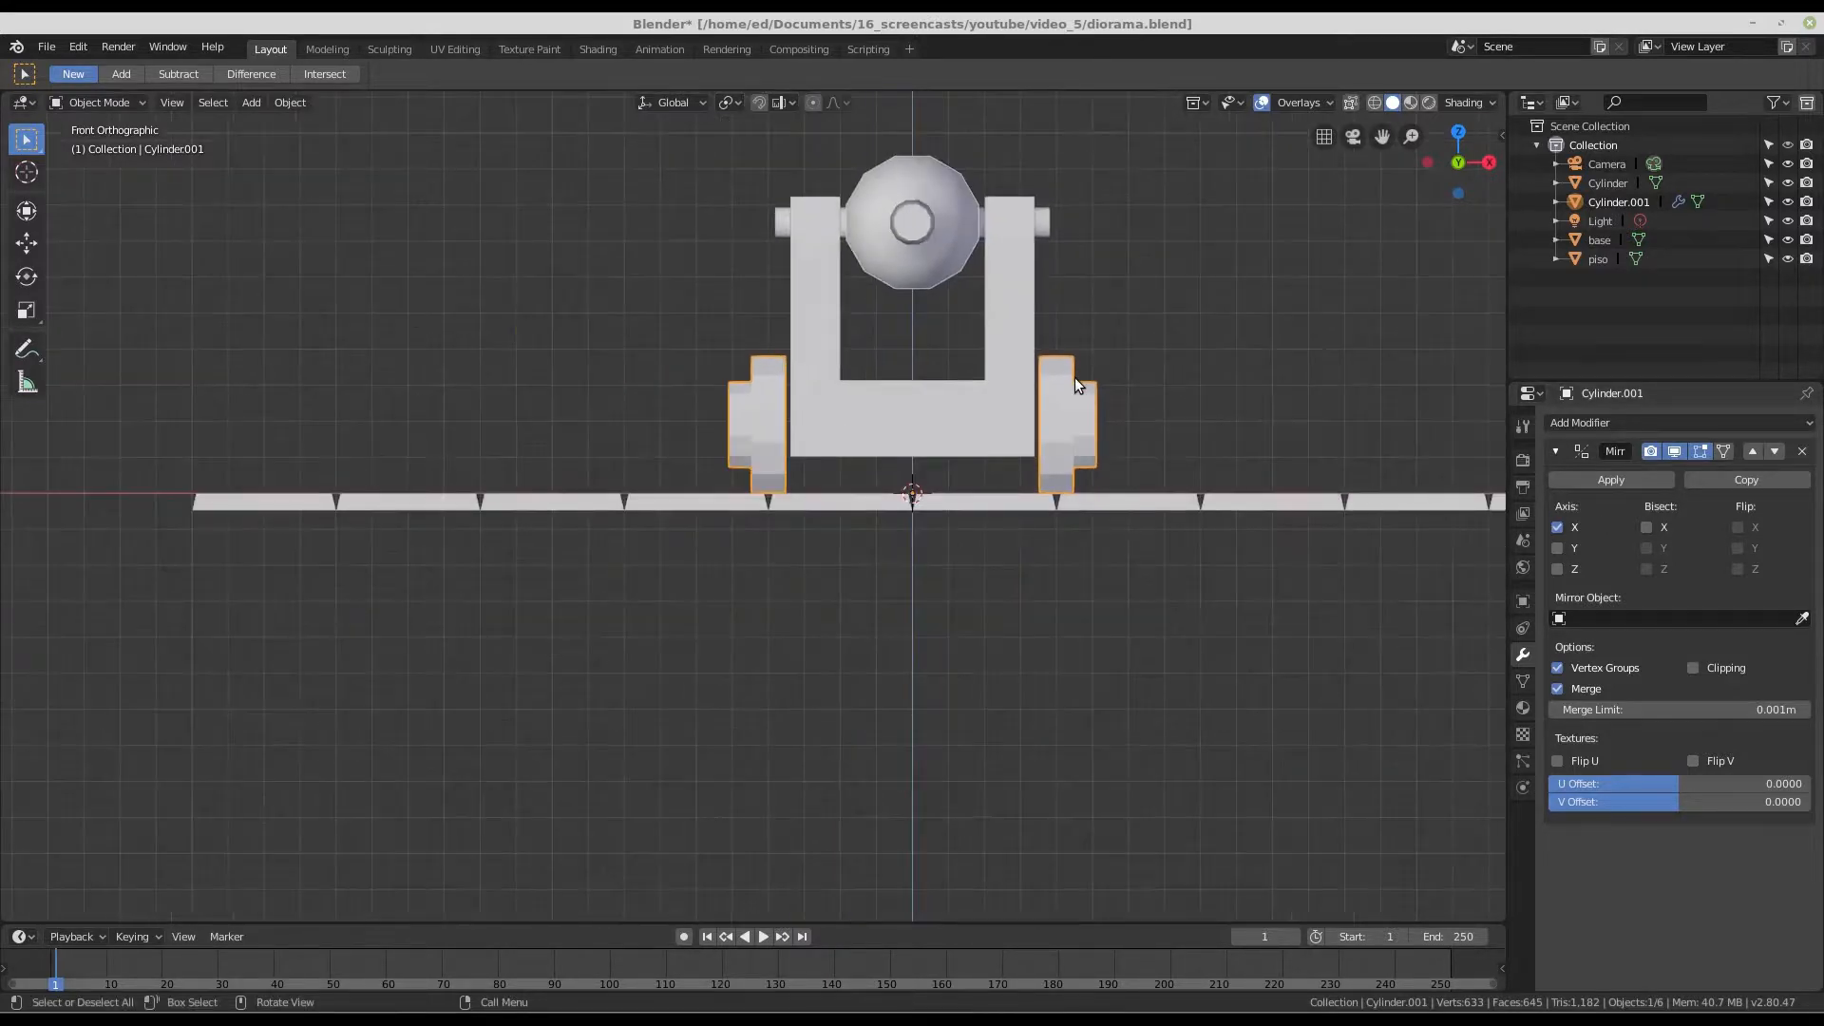
middle_drag(1074, 378, 1068, 425)
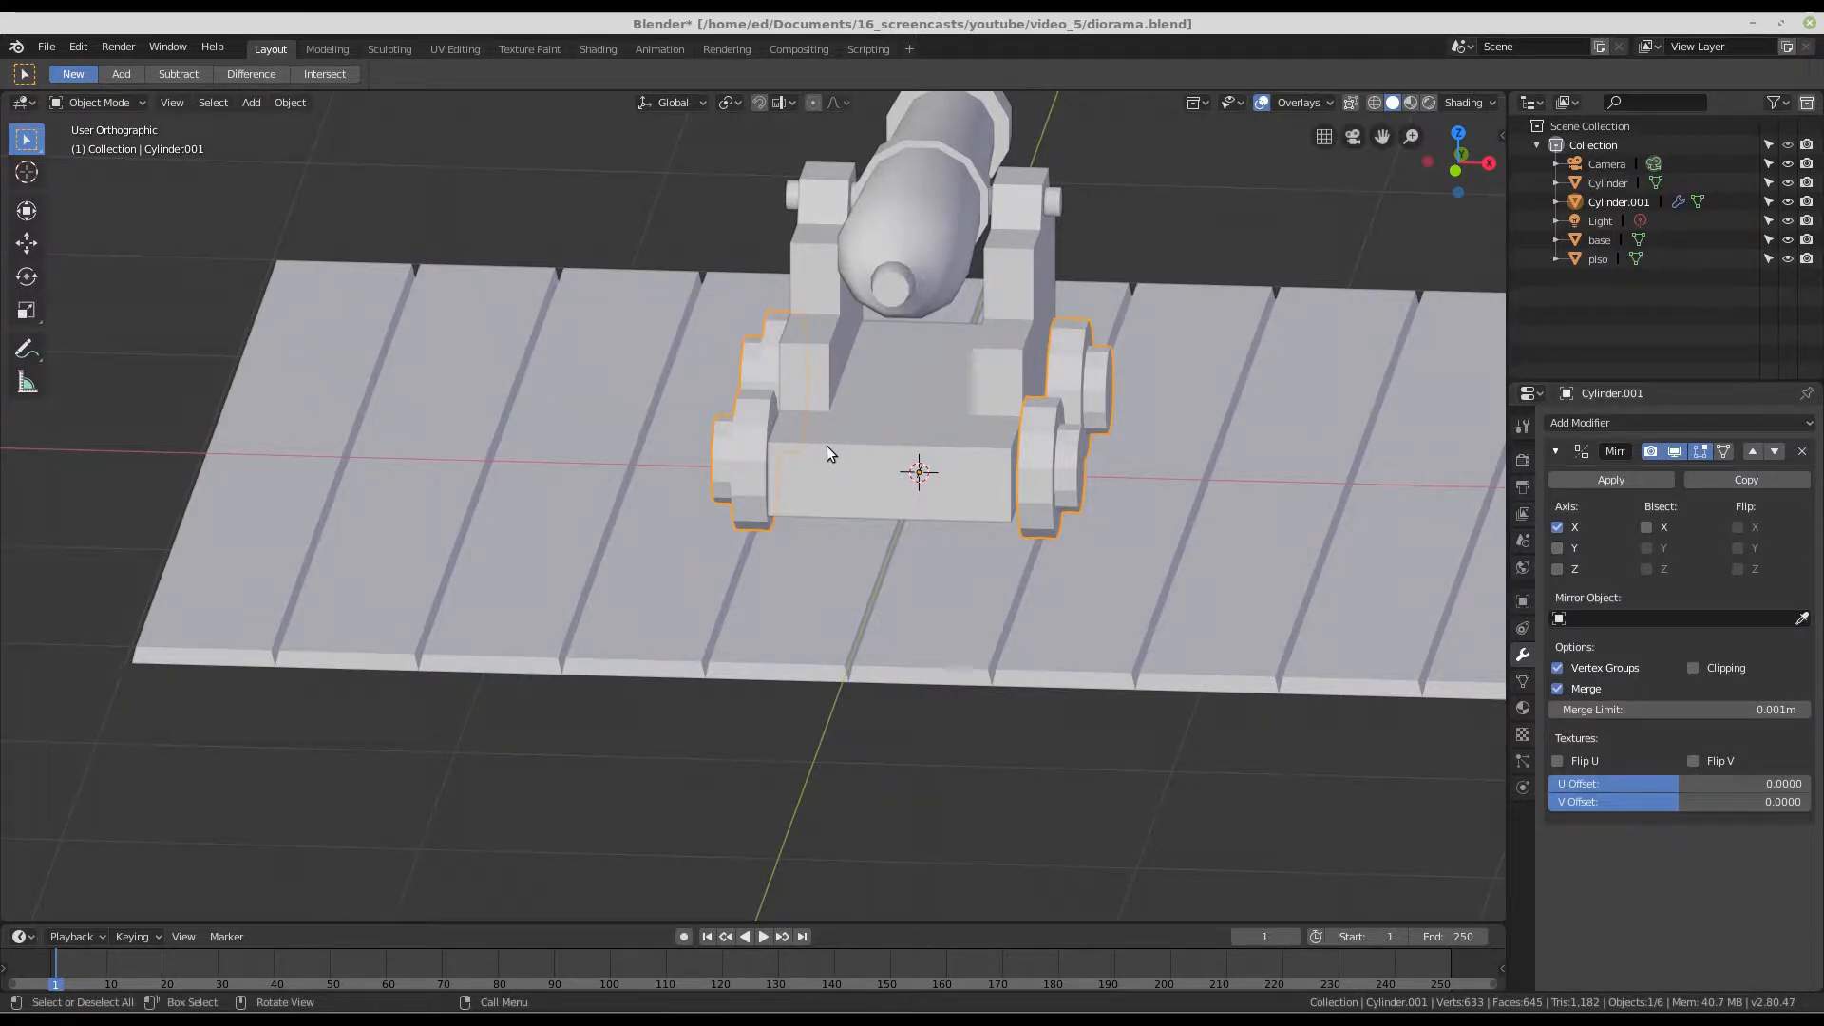
middle_drag(826, 453, 916, 540)
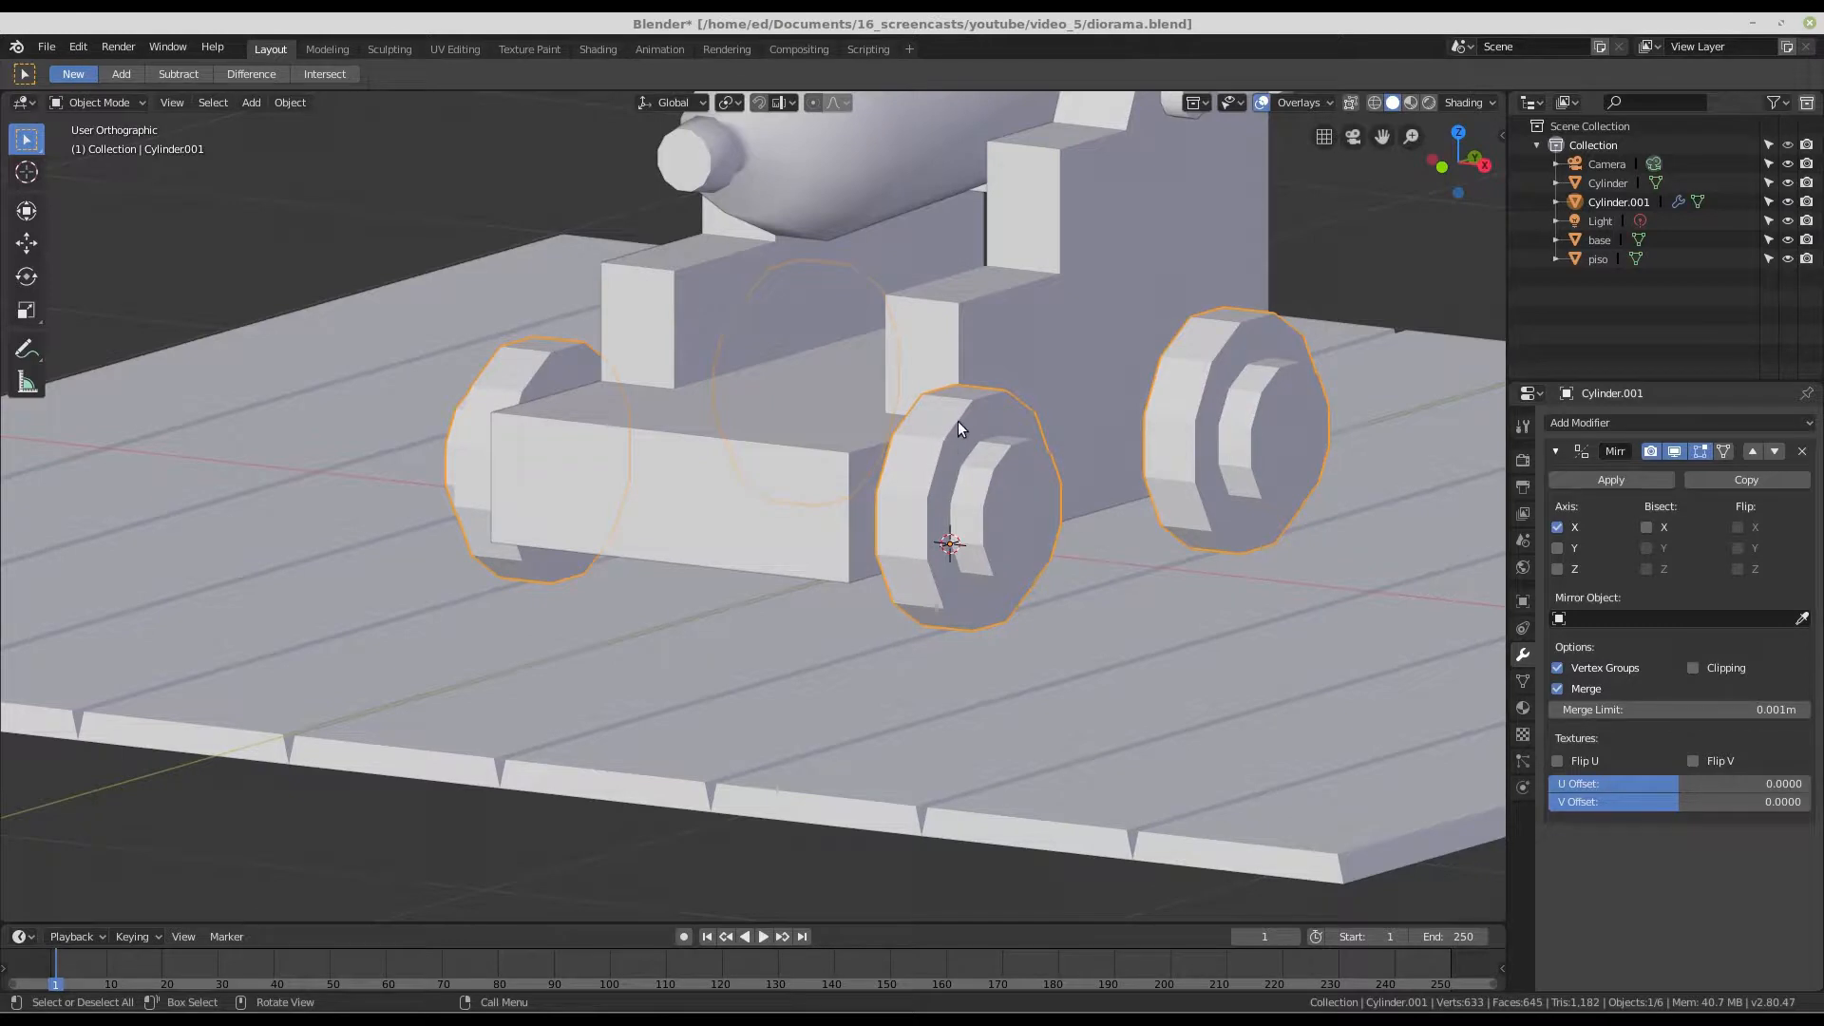
- Apply Shade Smooth to the wheel object
scroll(997, 463, down, 3)
right_click(996, 464)
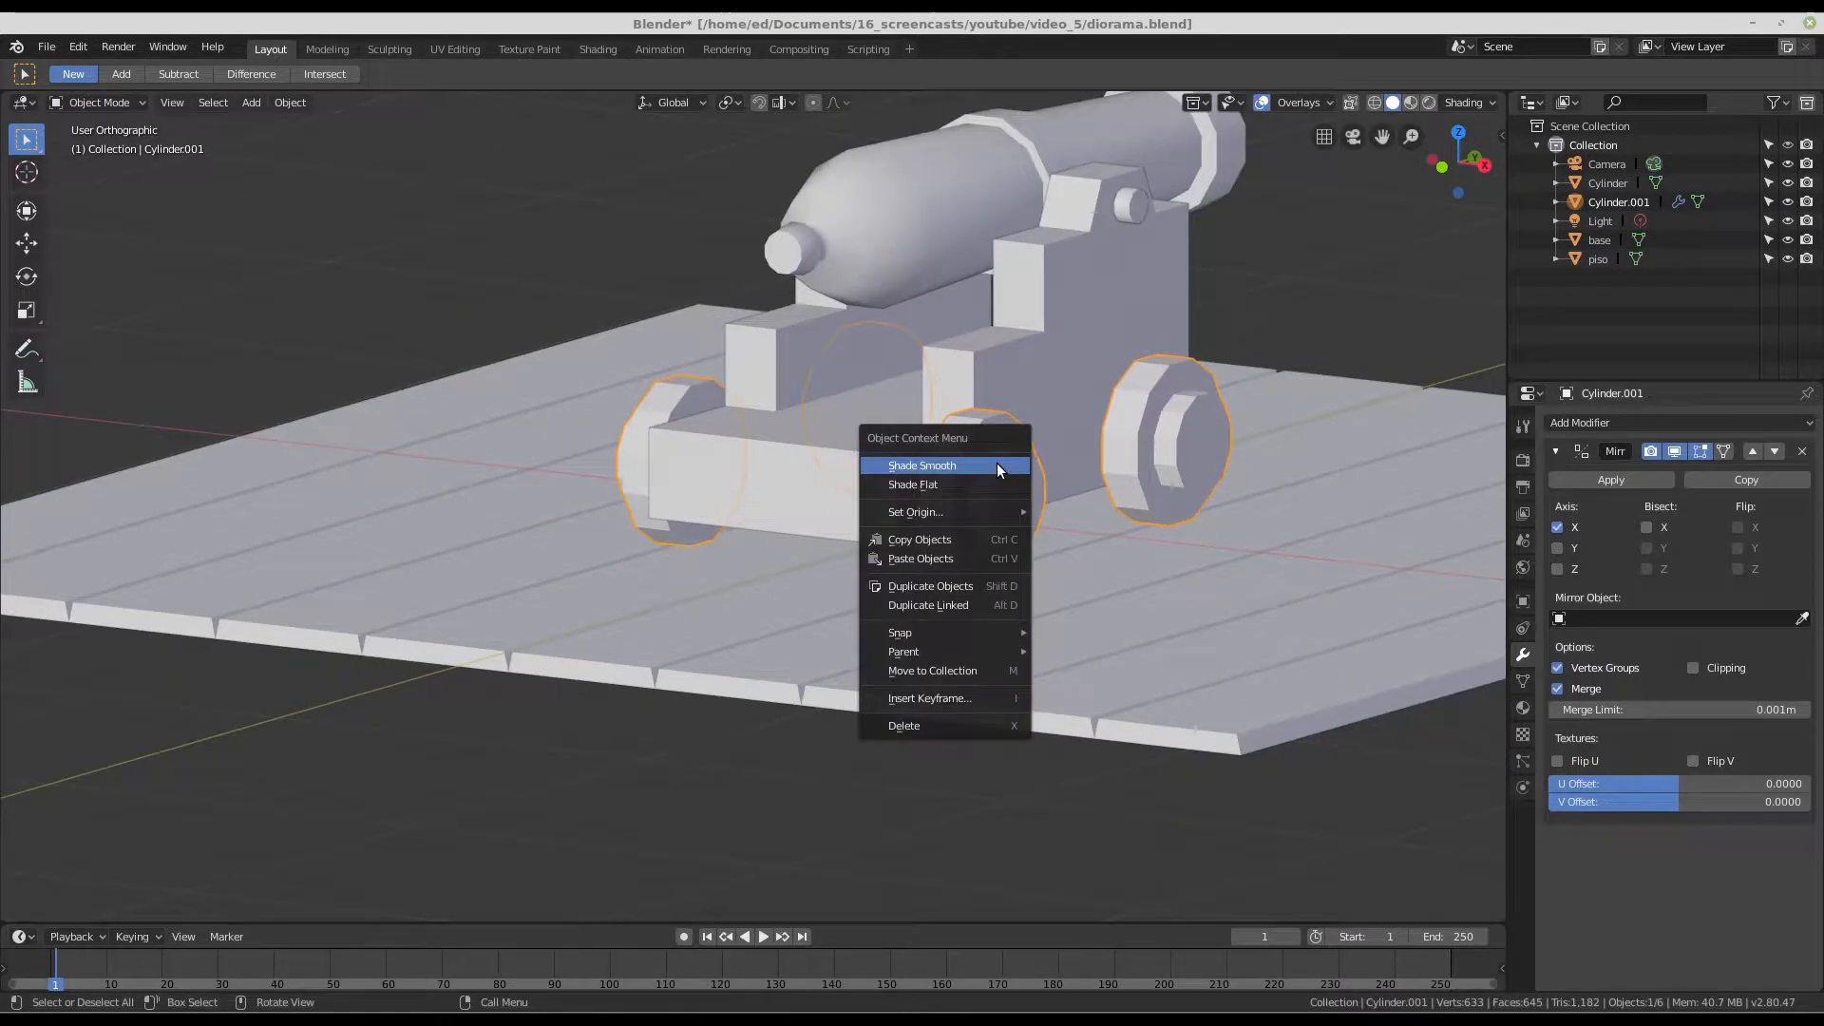
click(921, 466)
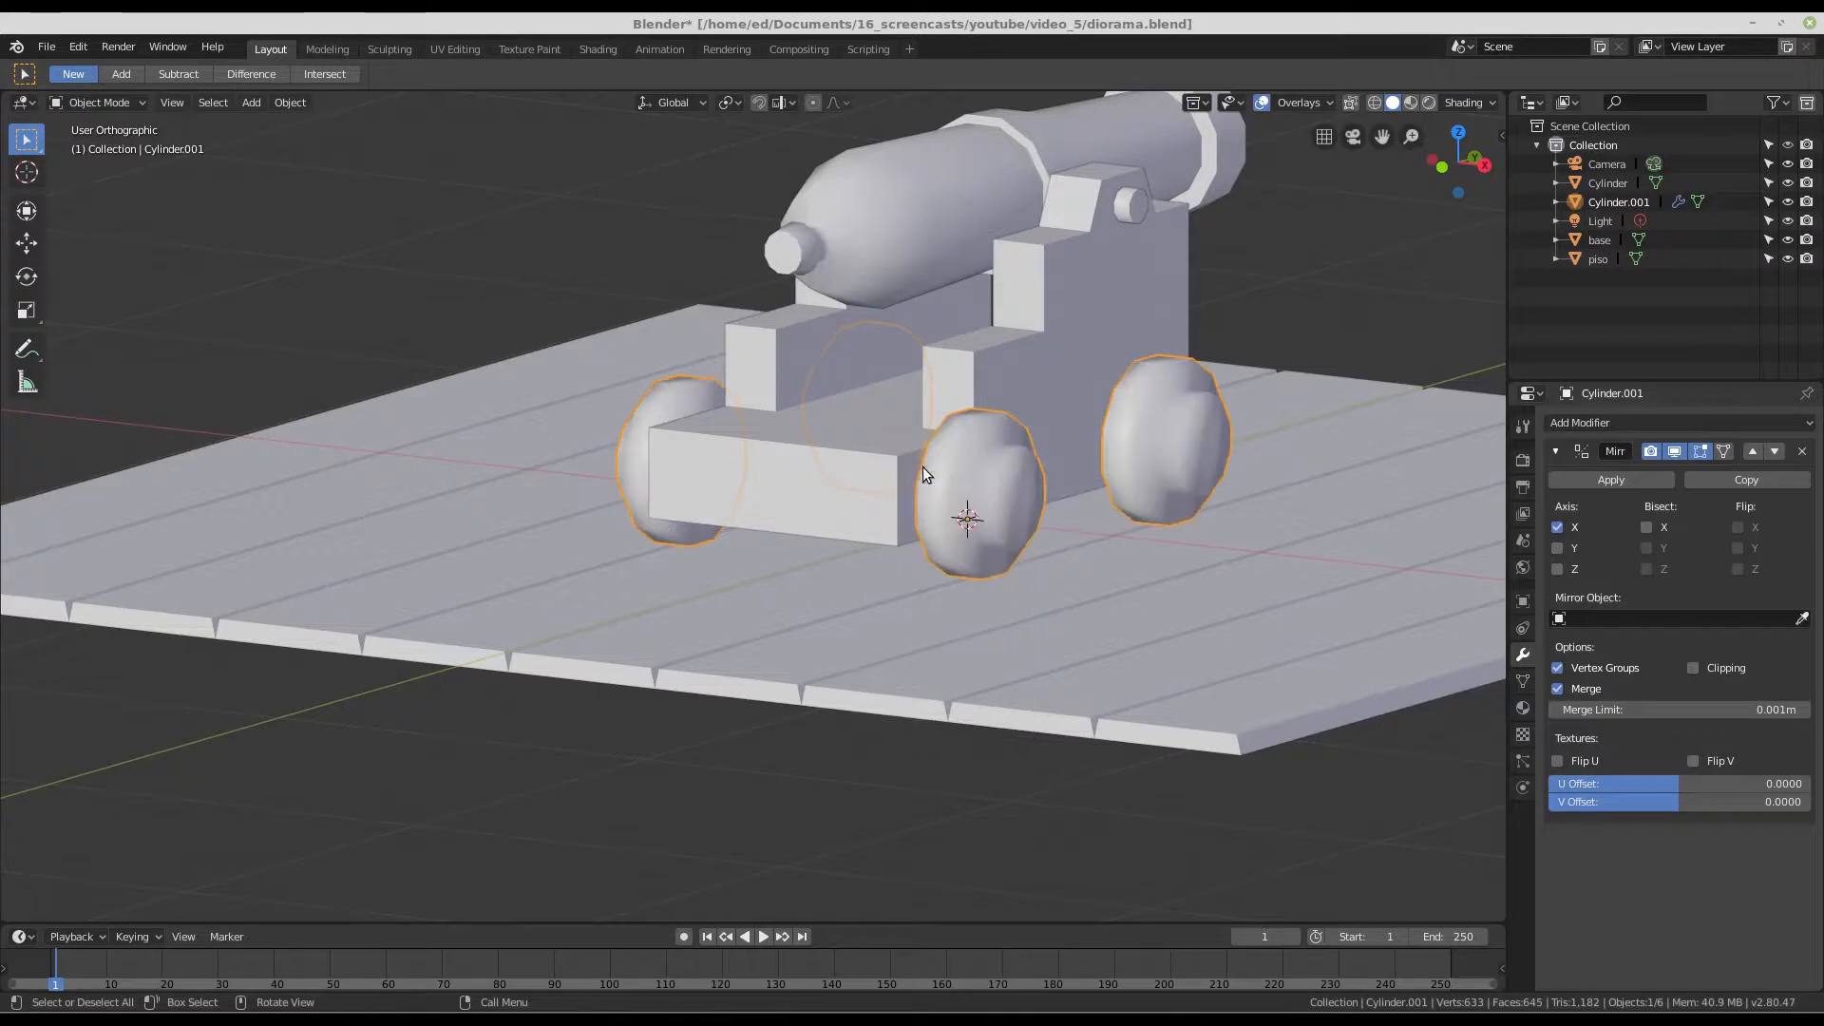
- Enable Auto Smooth in the wheel object's normals settings and set its angle to 45°
click(1523, 681)
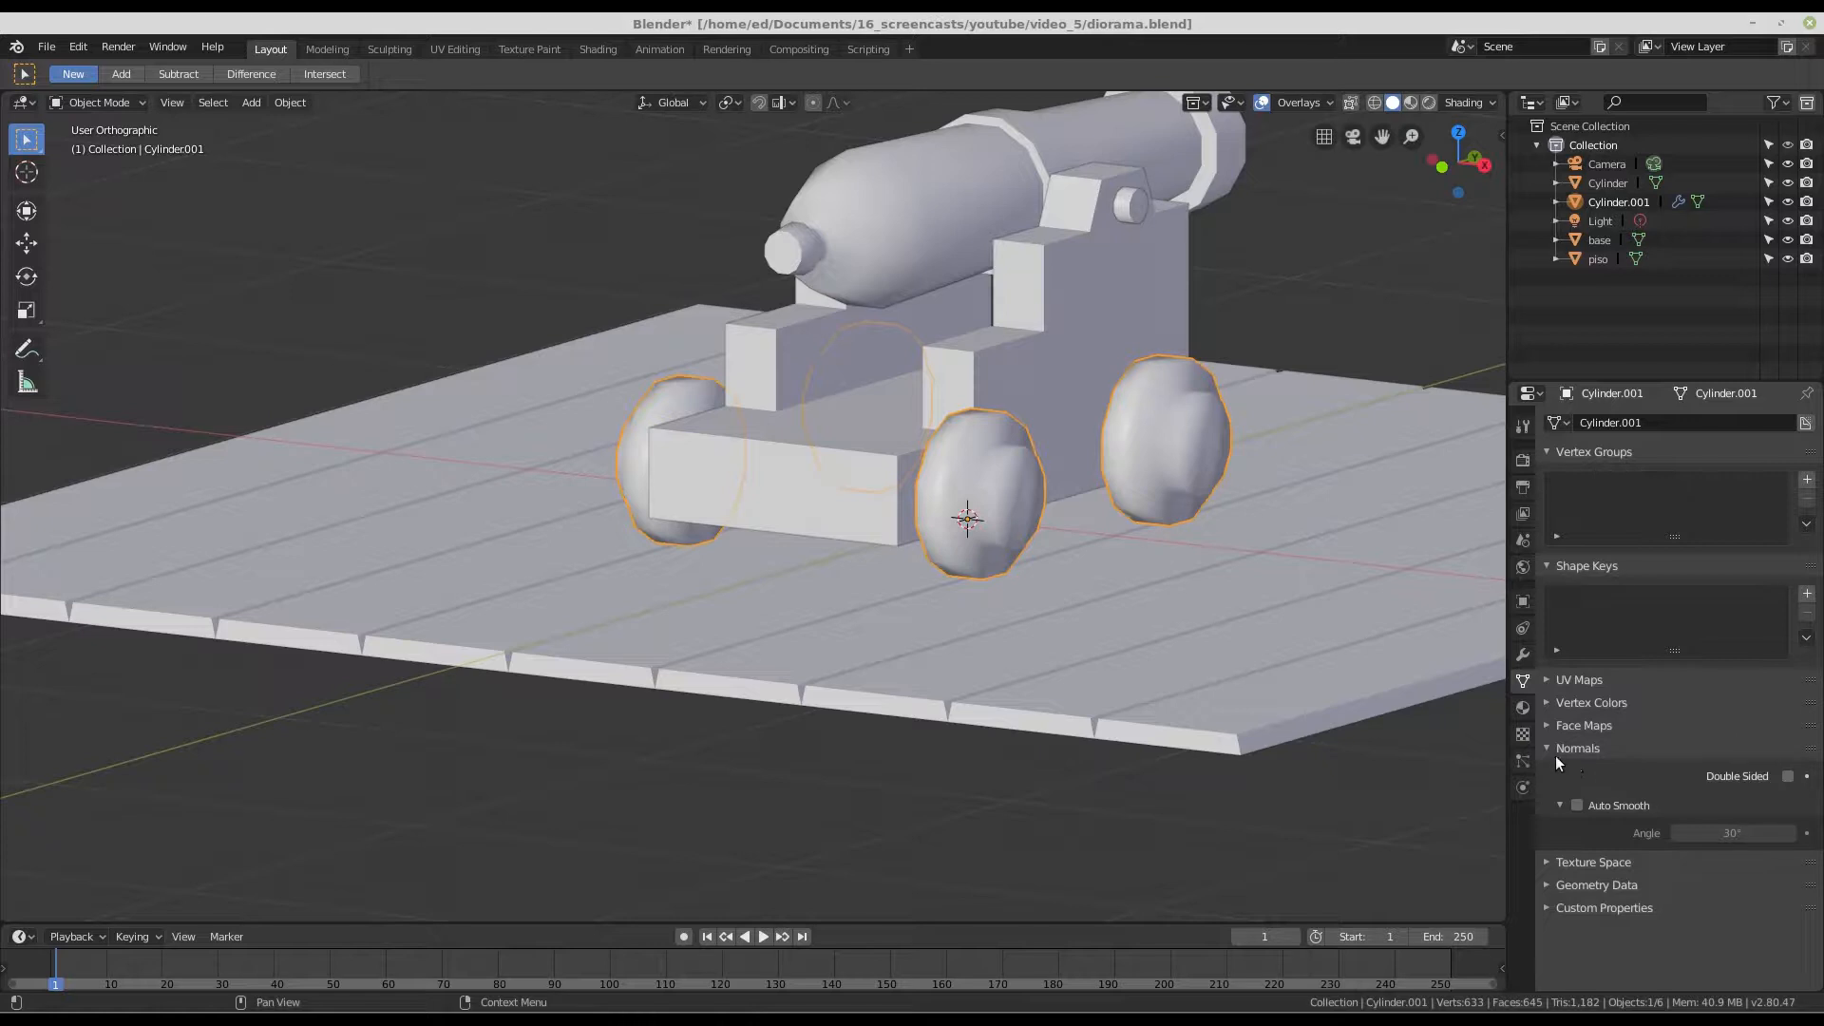
click(1549, 749)
click(1549, 749)
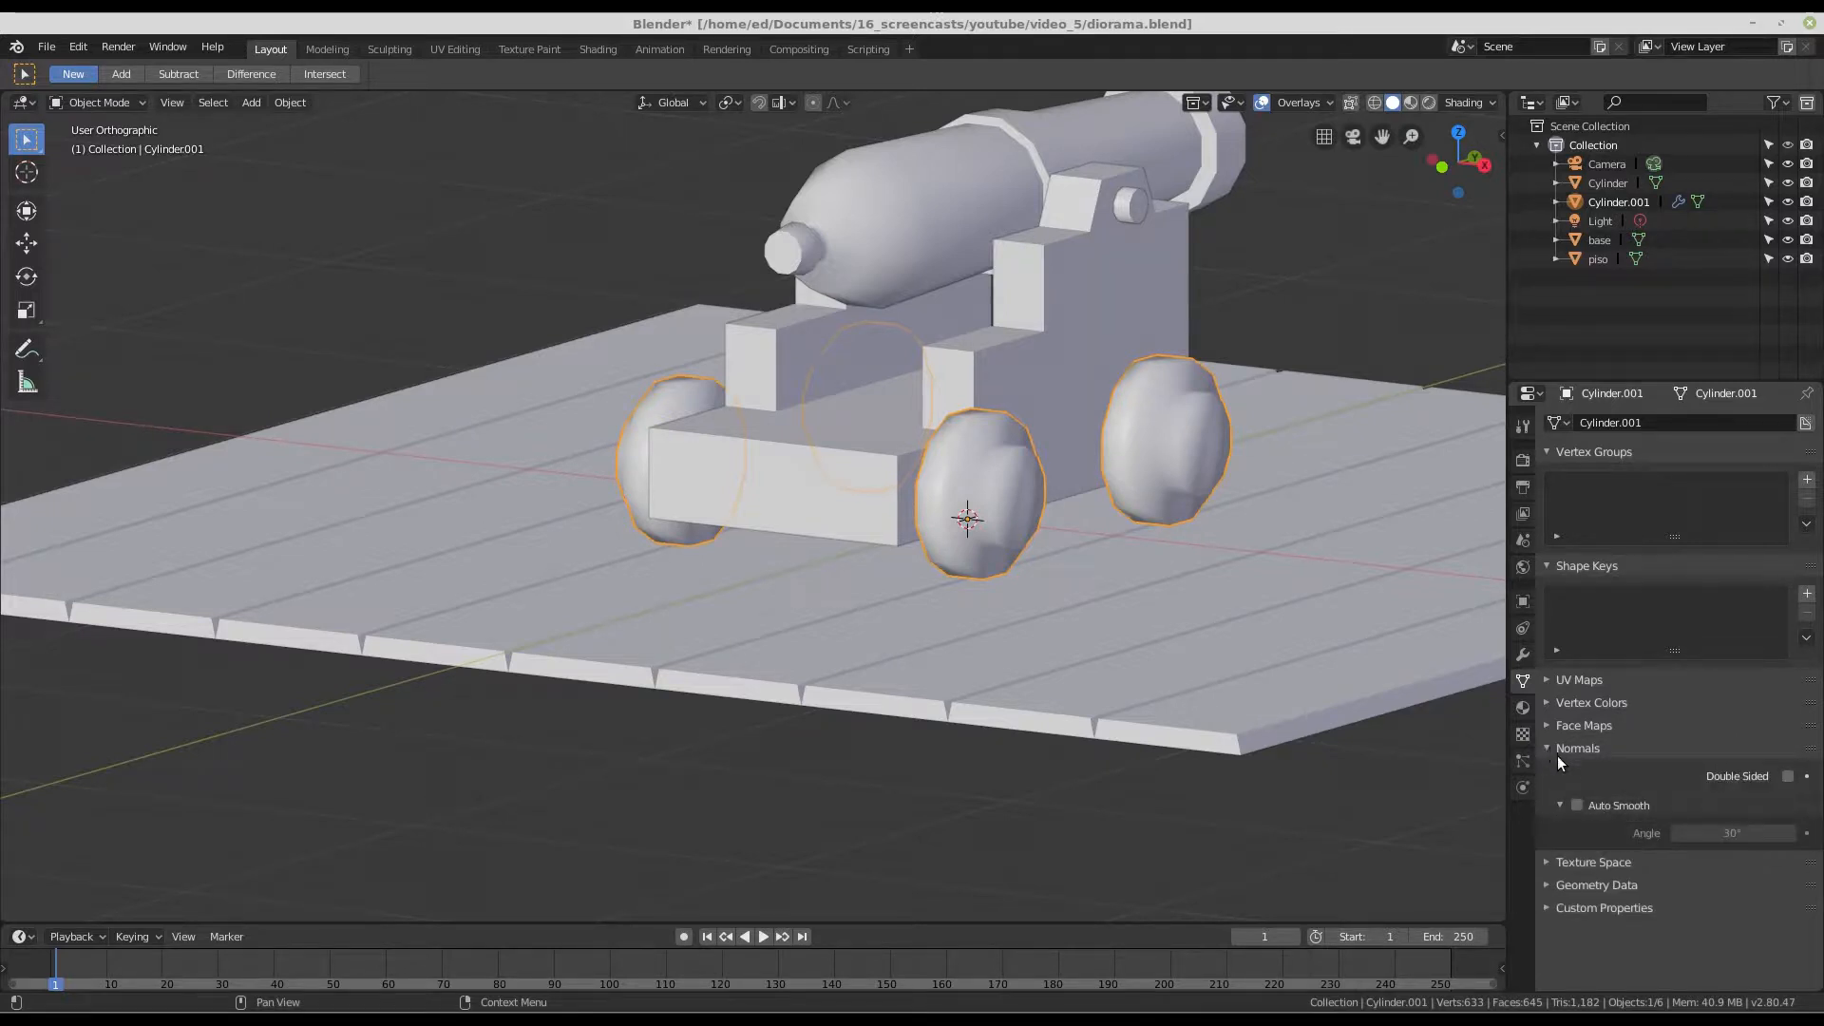
click(1576, 805)
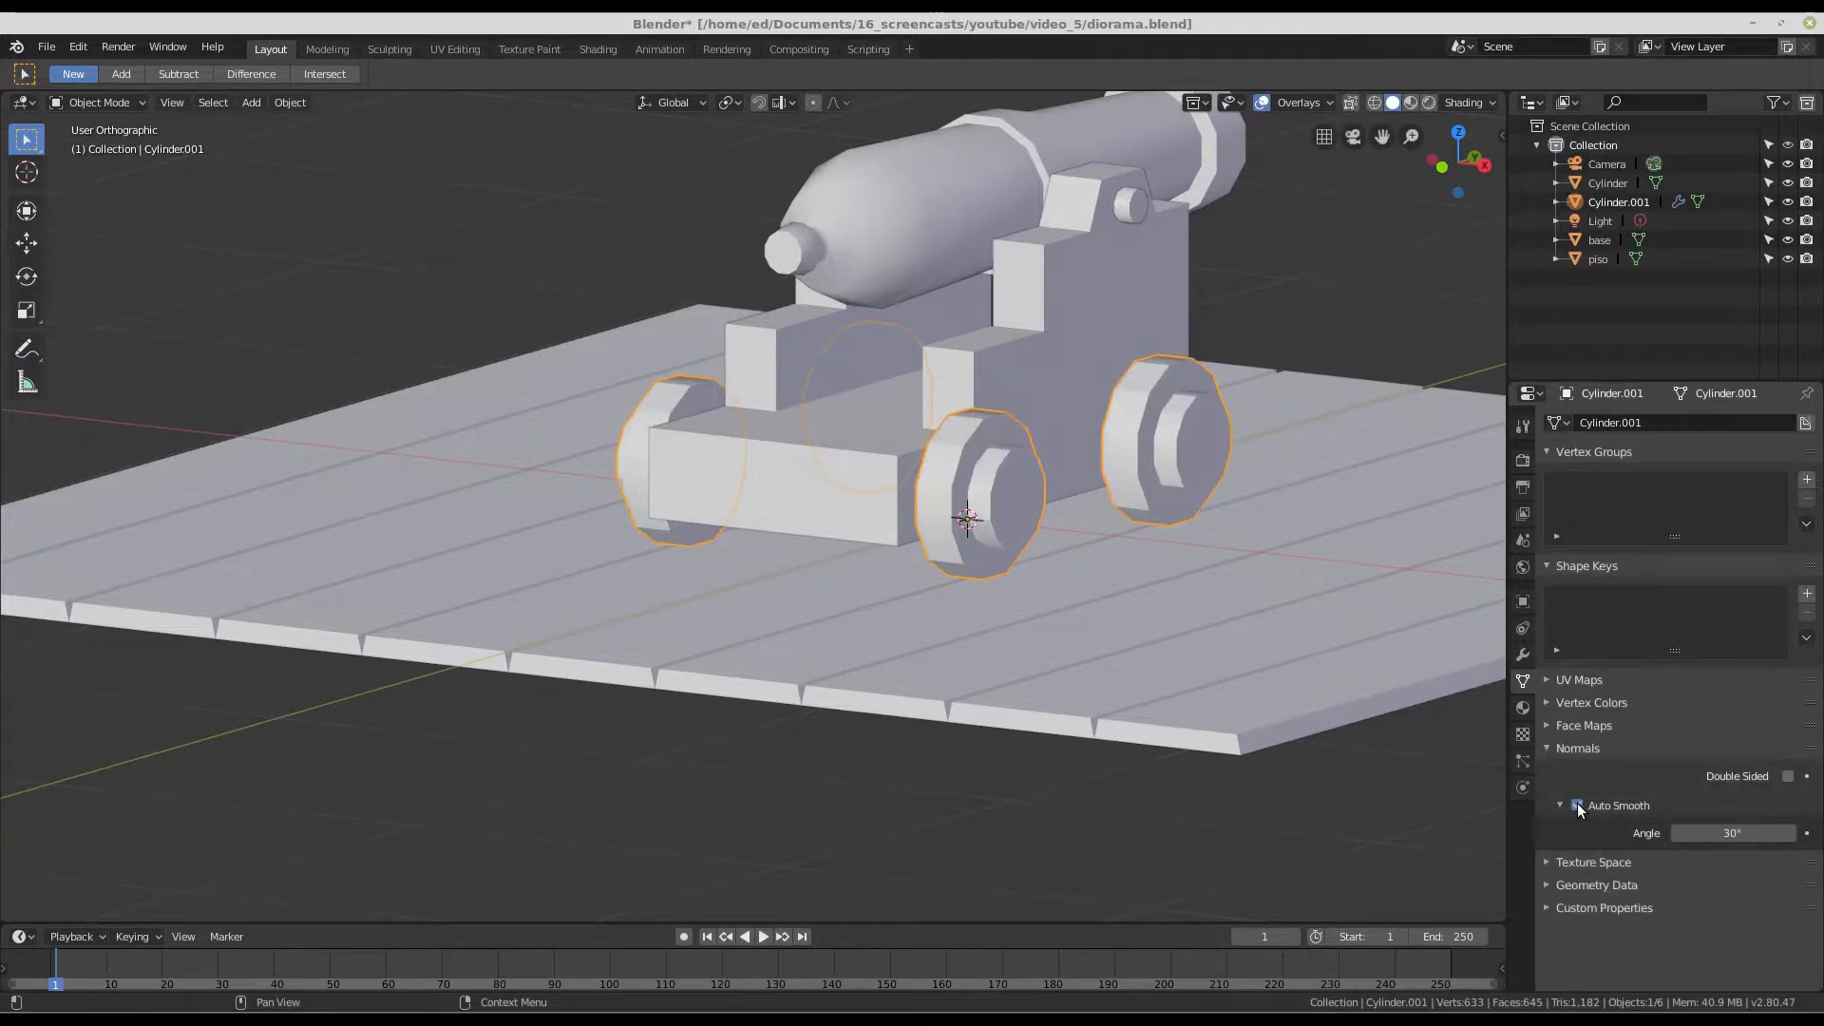
scroll(912, 504, up, 5)
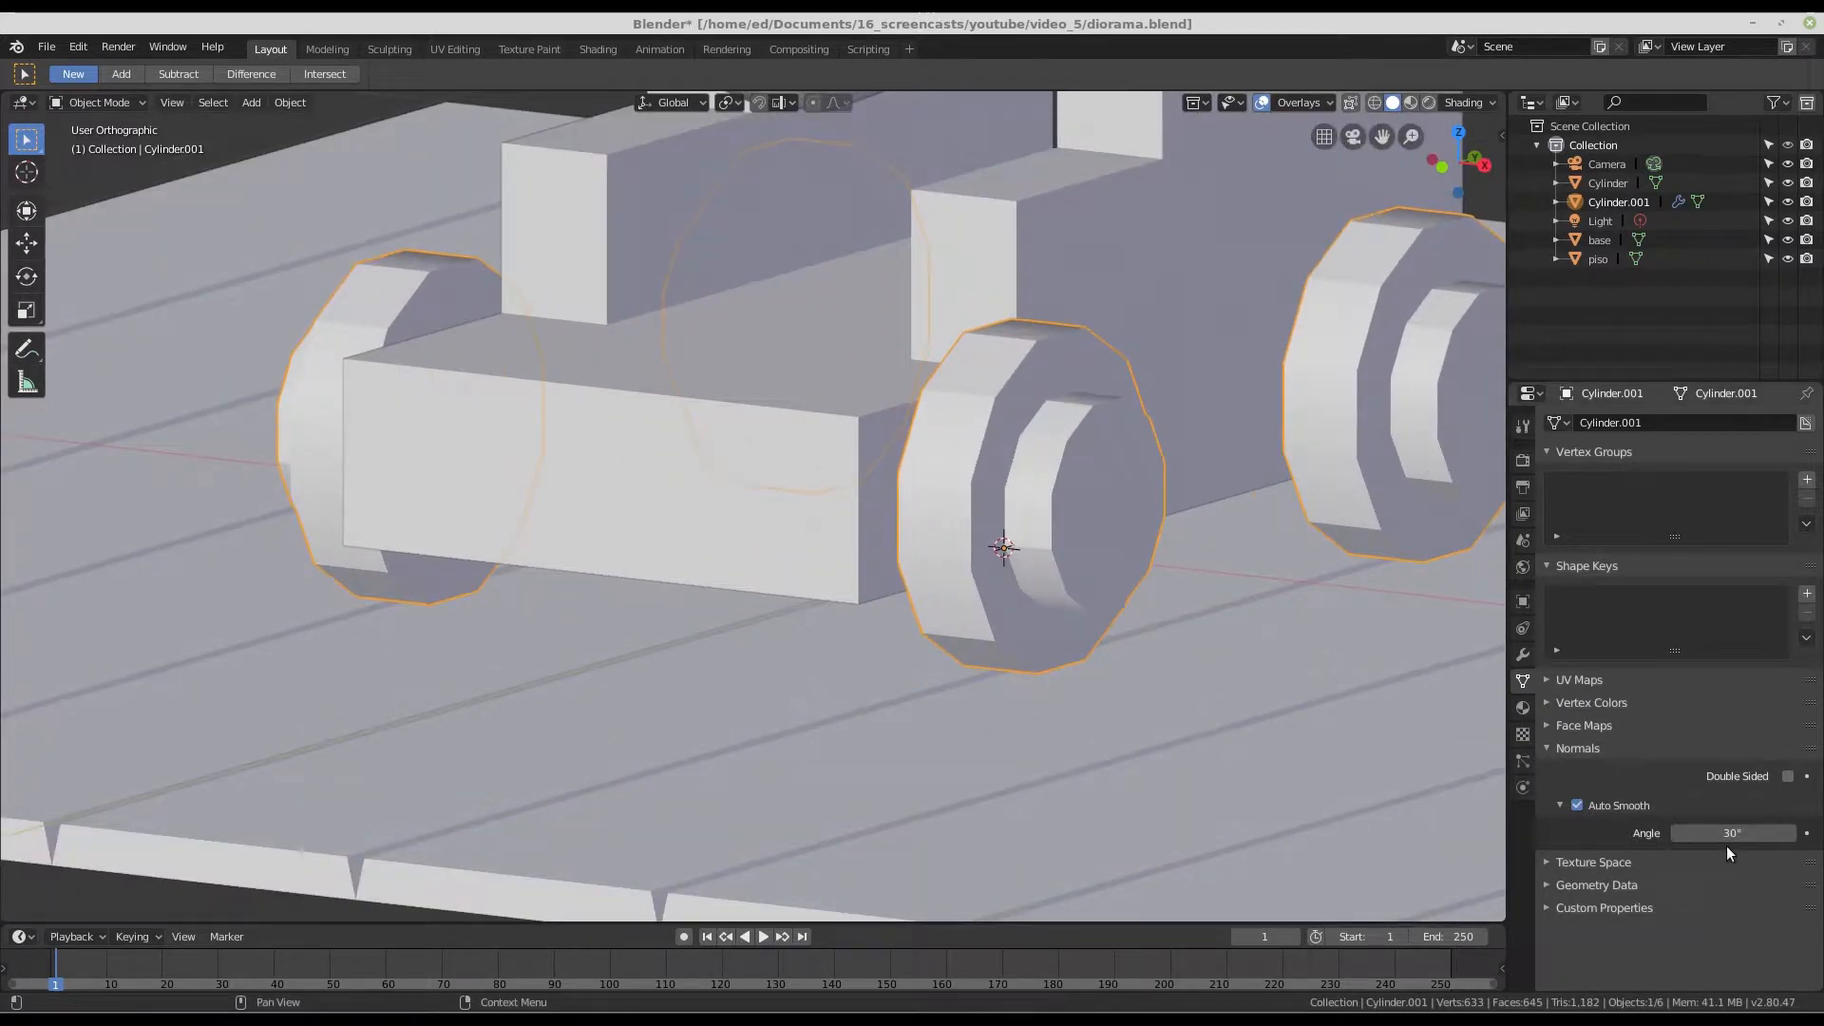
drag(1719, 832, 1724, 832)
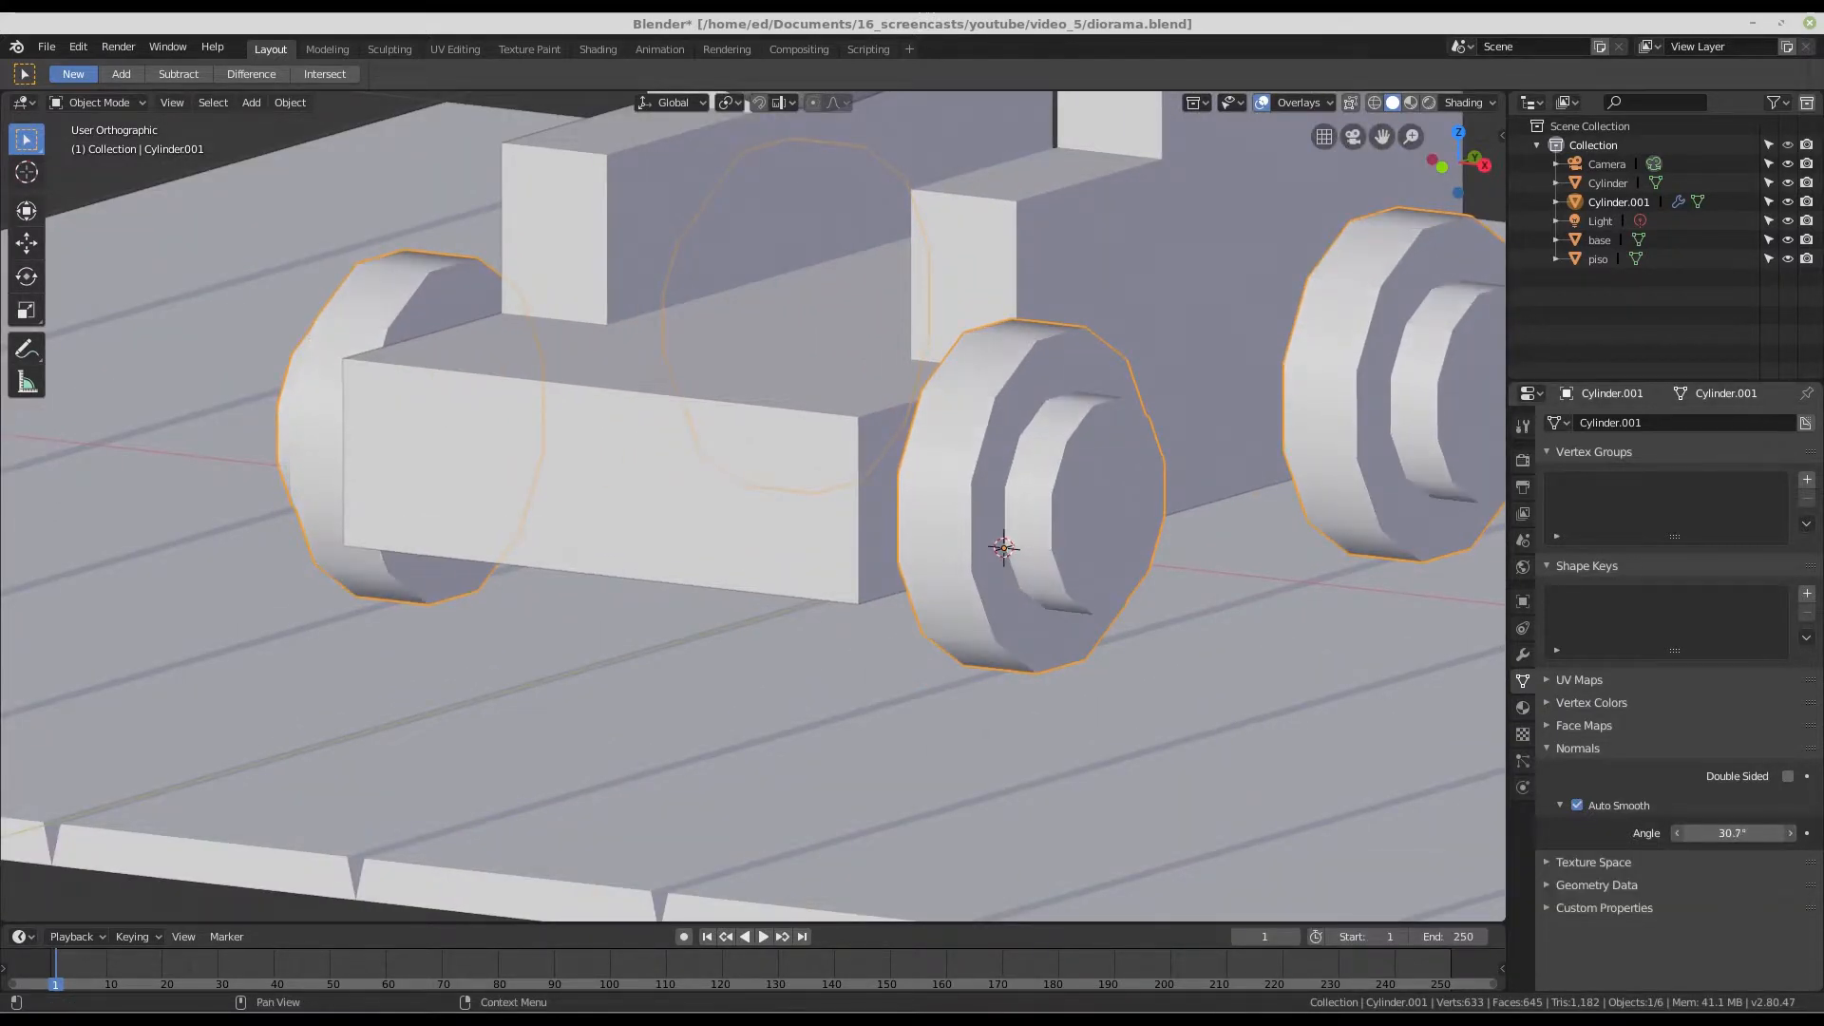
click(1732, 832)
text(45)
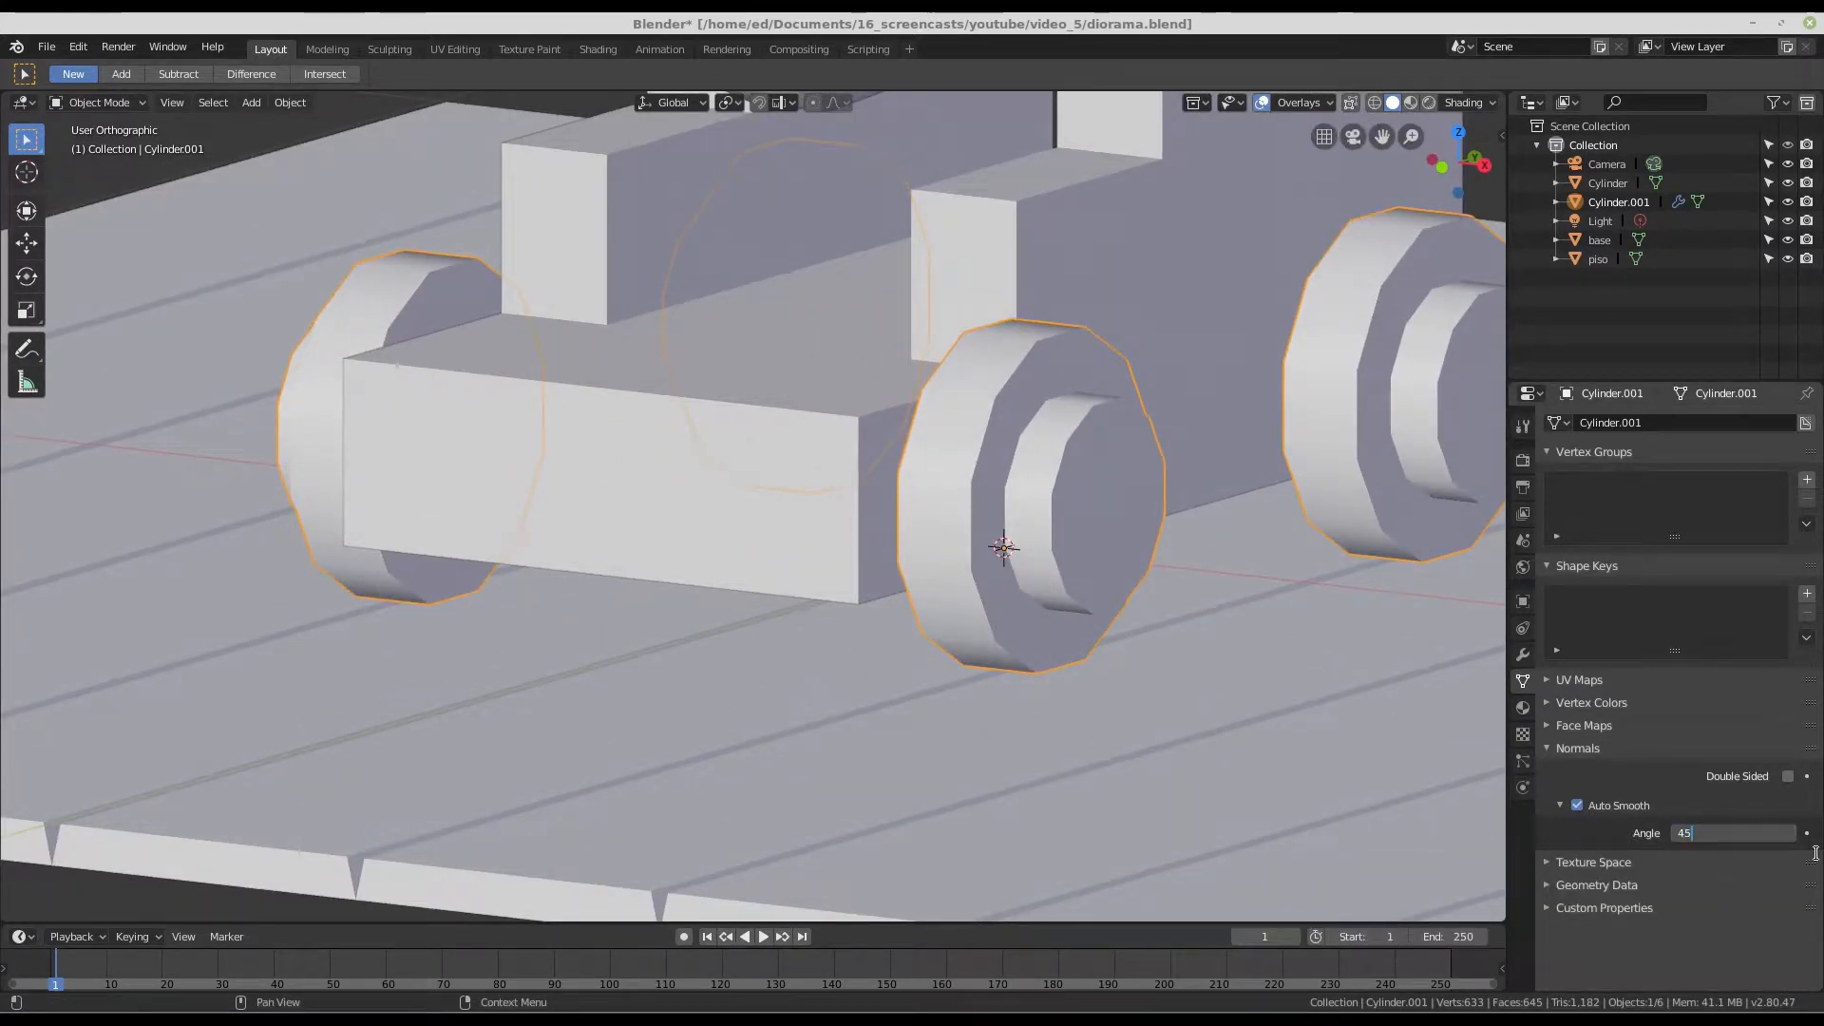
key(Return)
- Examine the smoothed shading on the wheels and hubs from both sides of the carriage
scroll(796, 449, down, 6)
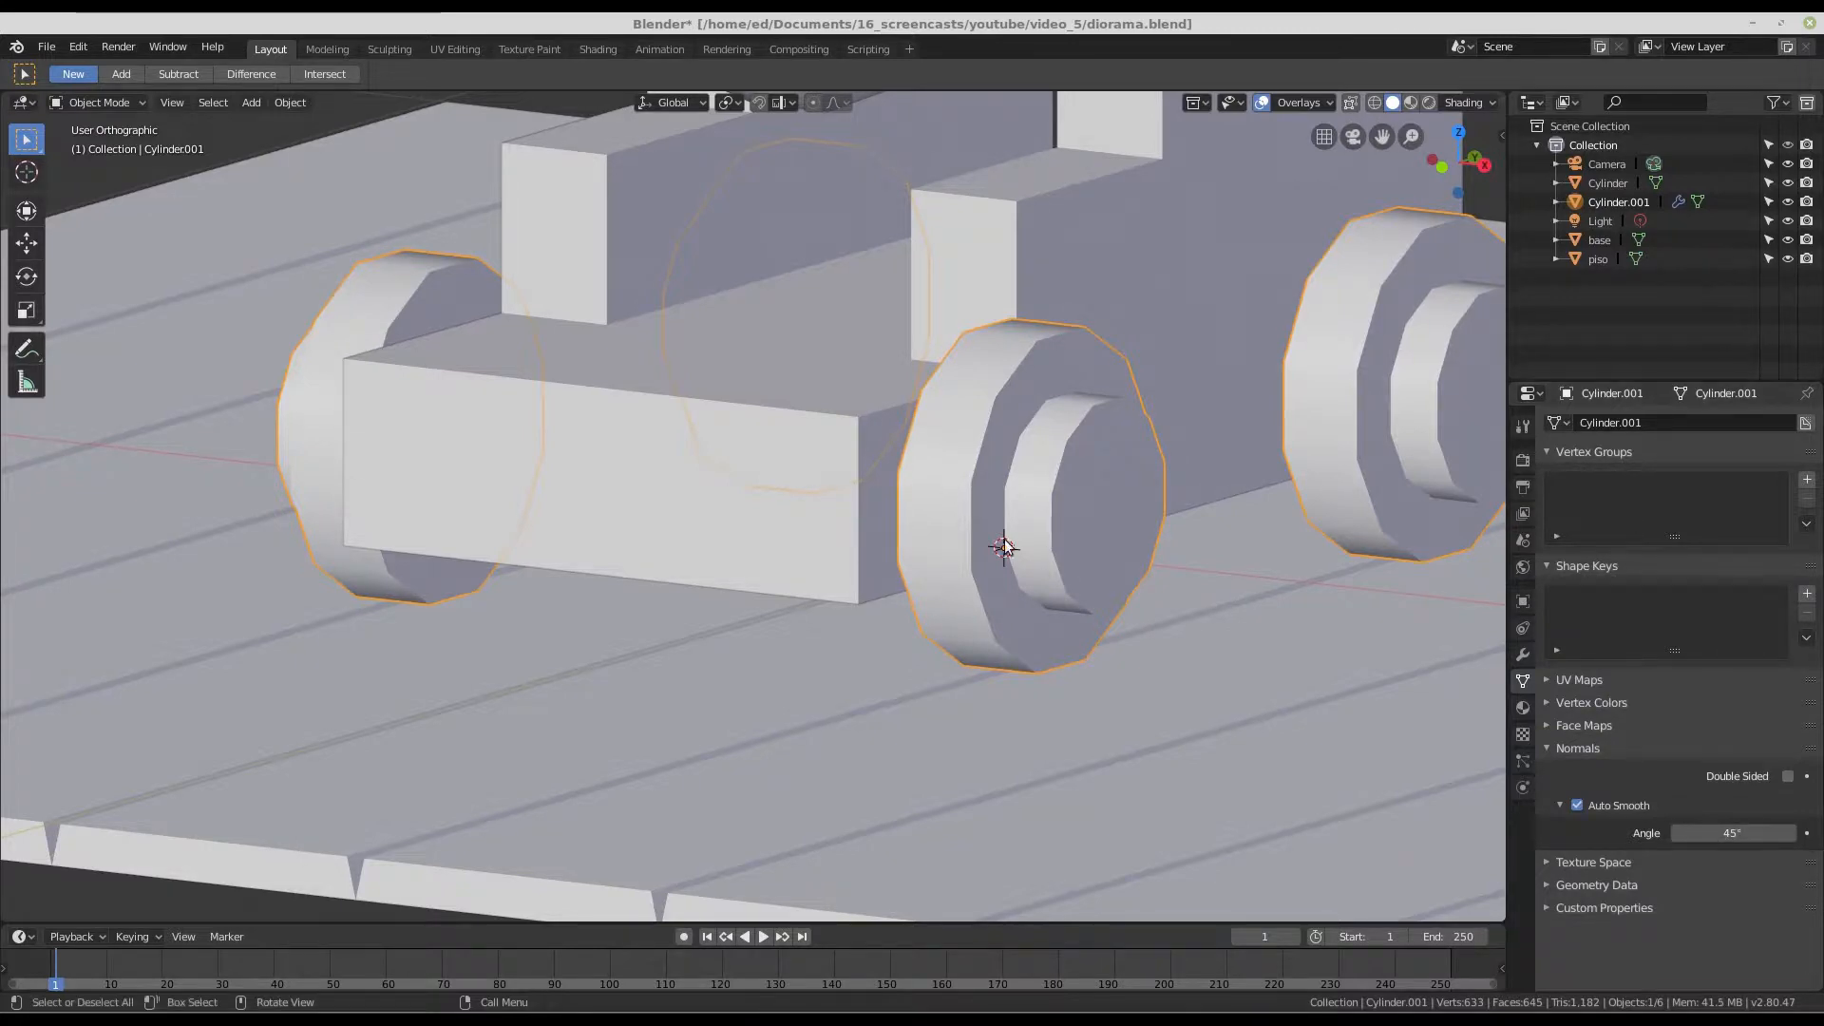
middle_drag(796, 449, 912, 445)
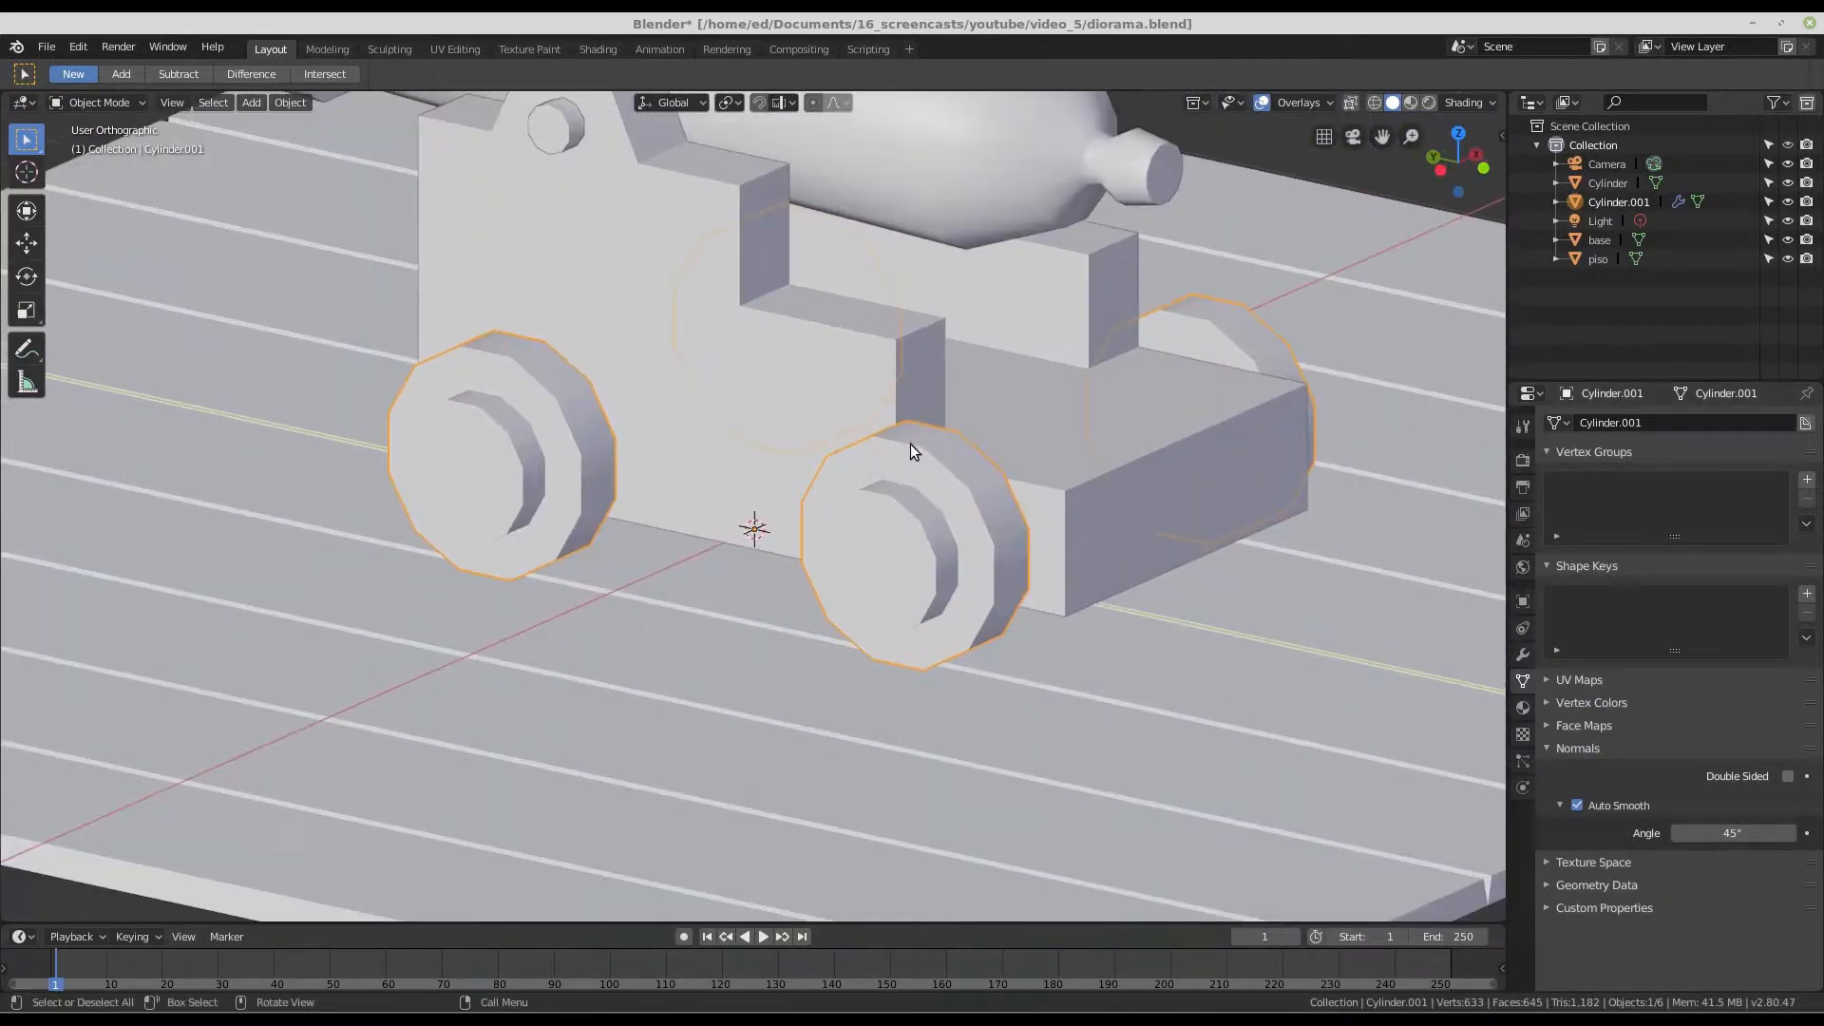
scroll(926, 465, up, 5)
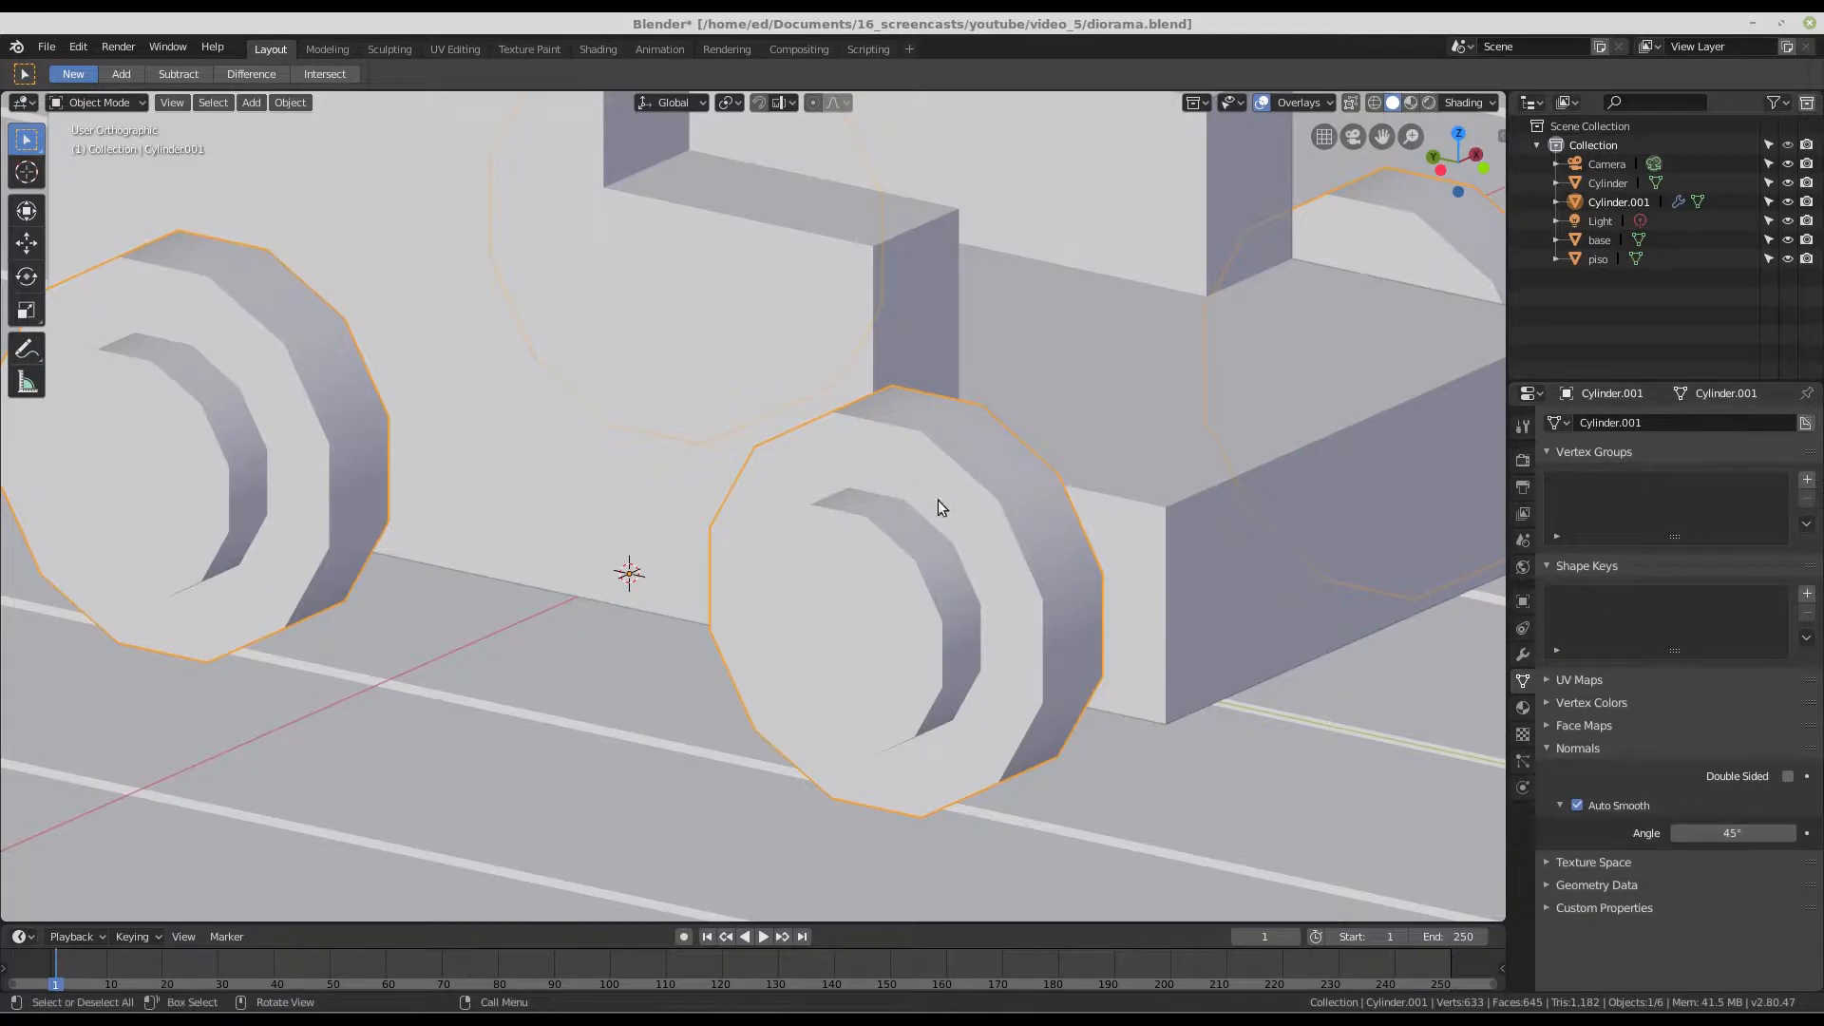
middle_drag(944, 480, 844, 451)
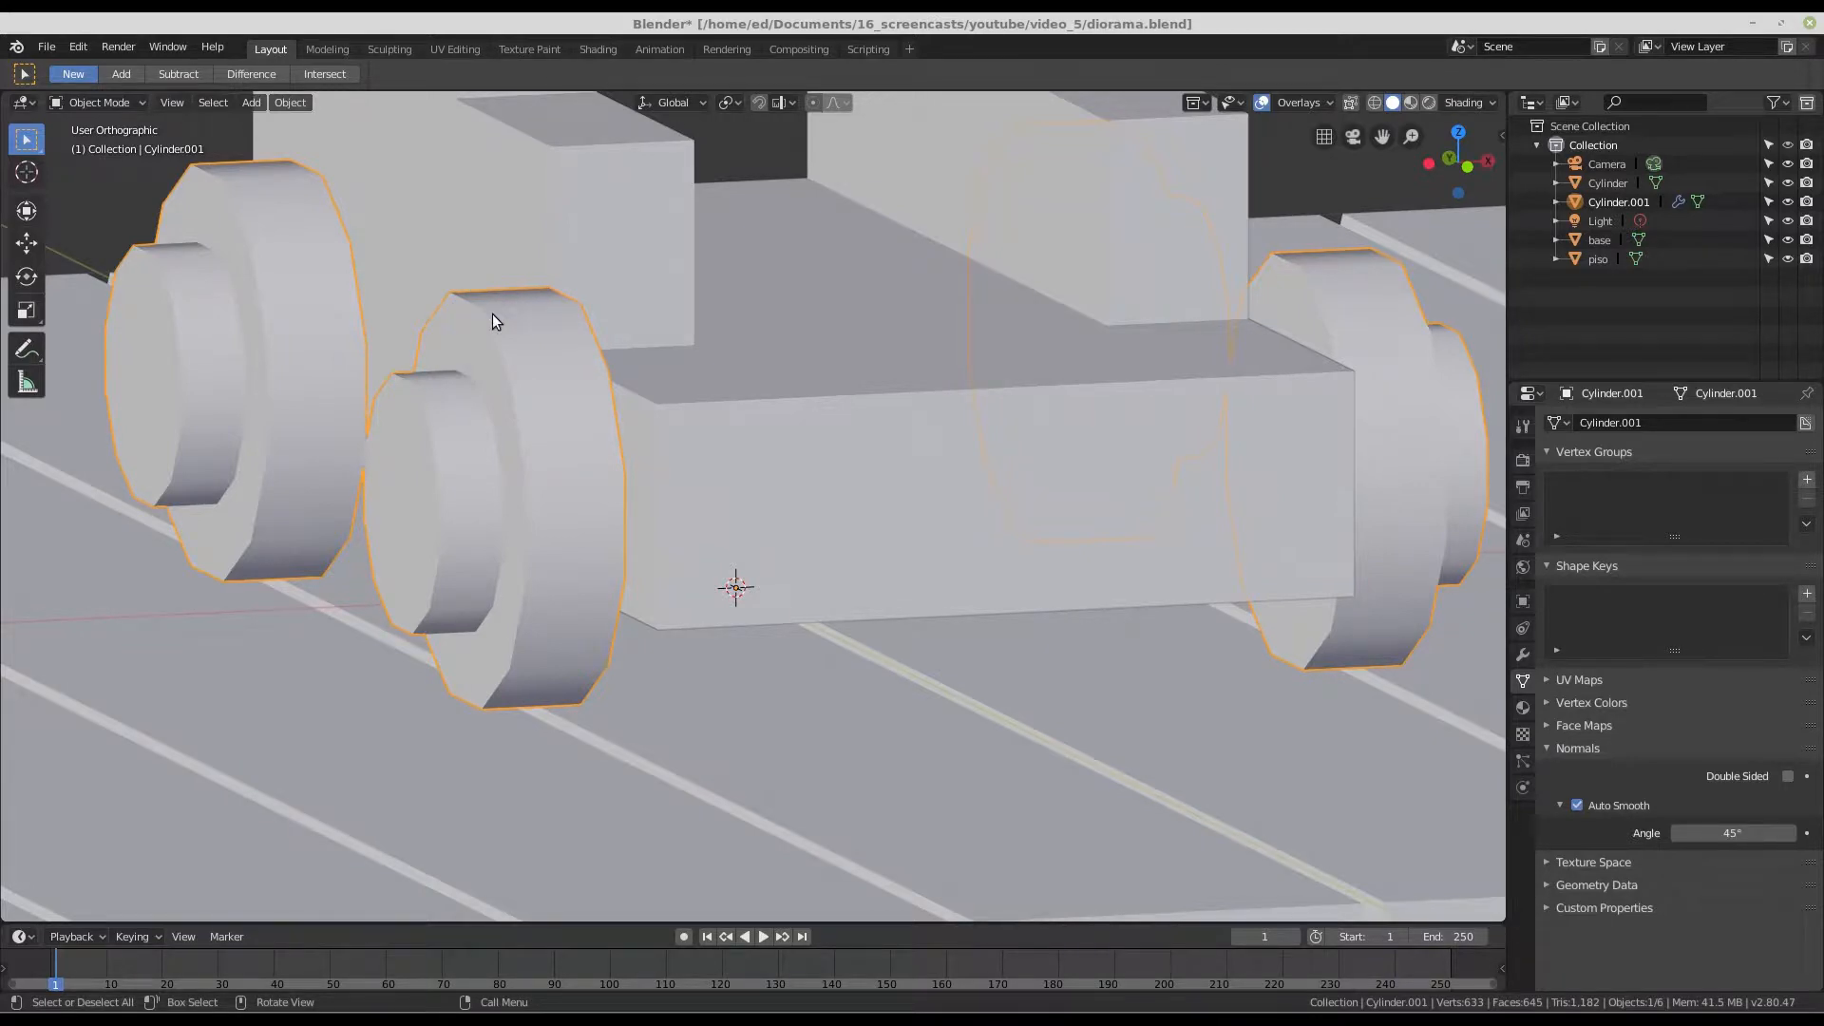
scroll(606, 412, down, 8)
middle_drag(629, 407, 910, 512)
scroll(813, 422, up, 2)
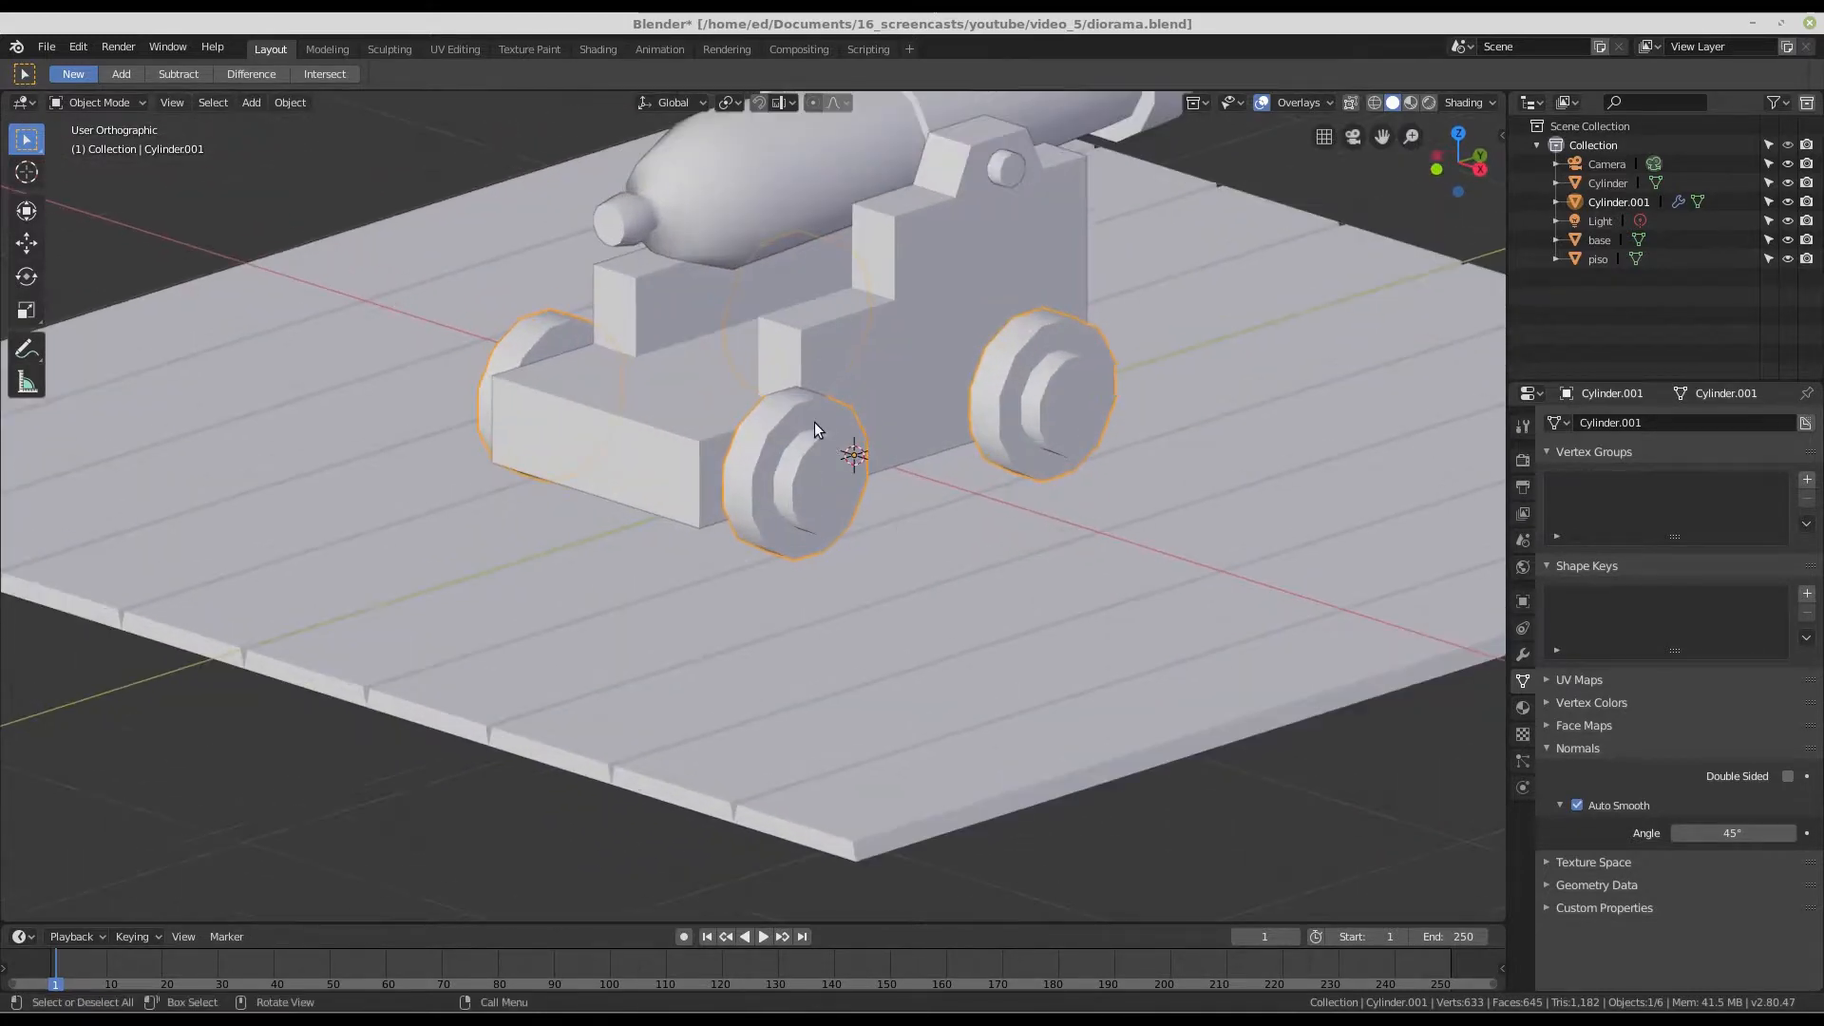
- Select the cannon barrel and view the whole cannon on the plank floor
click(955, 252)
scroll(864, 361, down, 4)
click(755, 254)
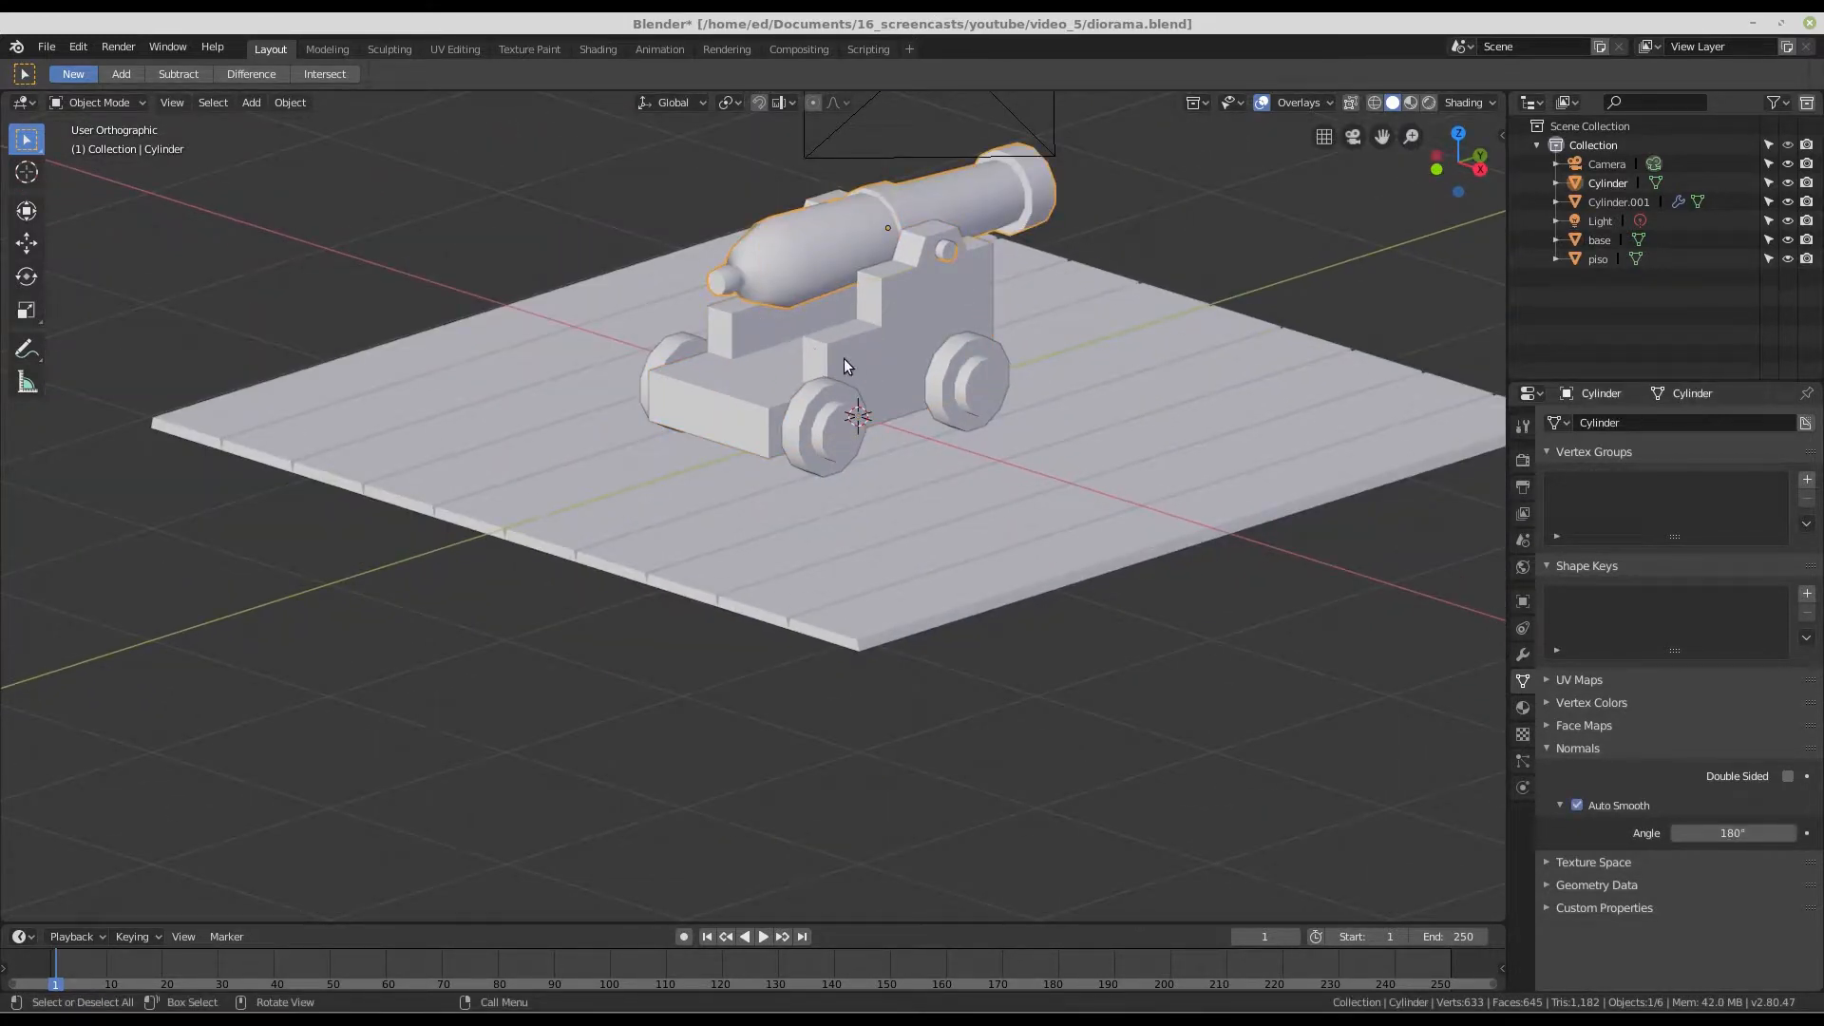
middle_drag(846, 366, 1009, 490)
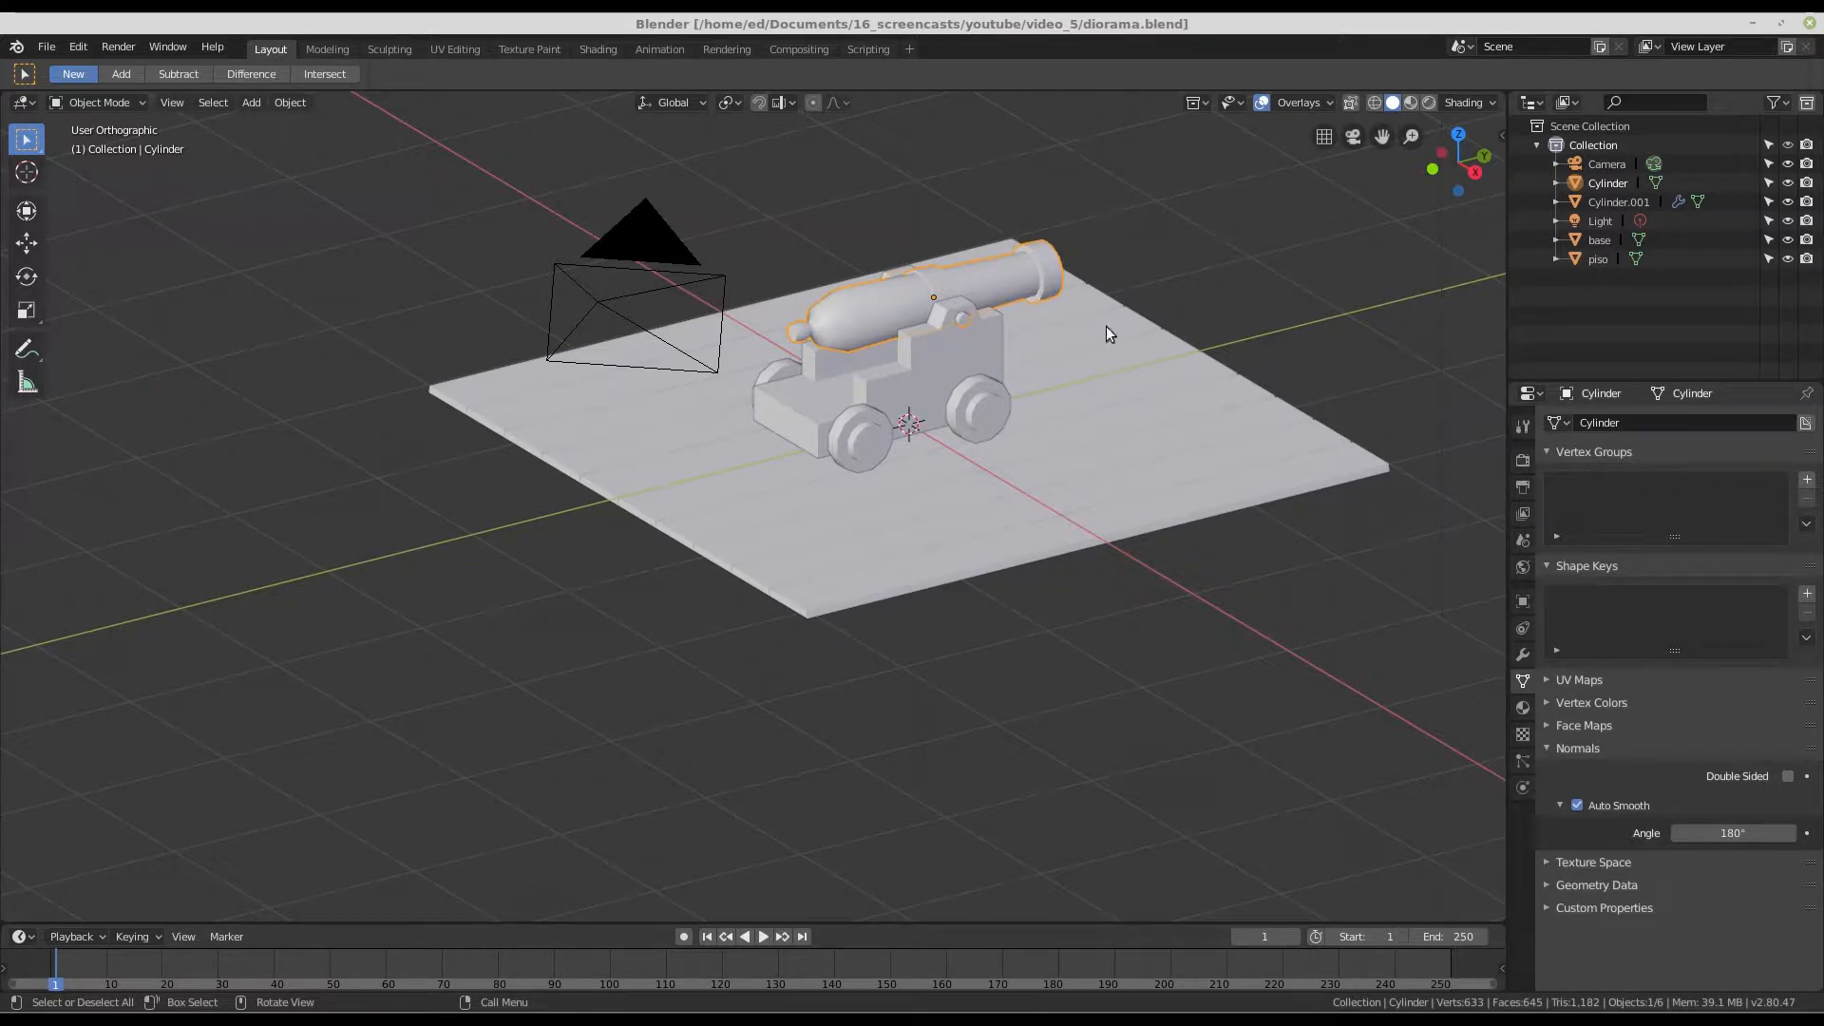
shift+middle_drag(1106, 327, 916, 435)
scroll(916, 436, up, 2)
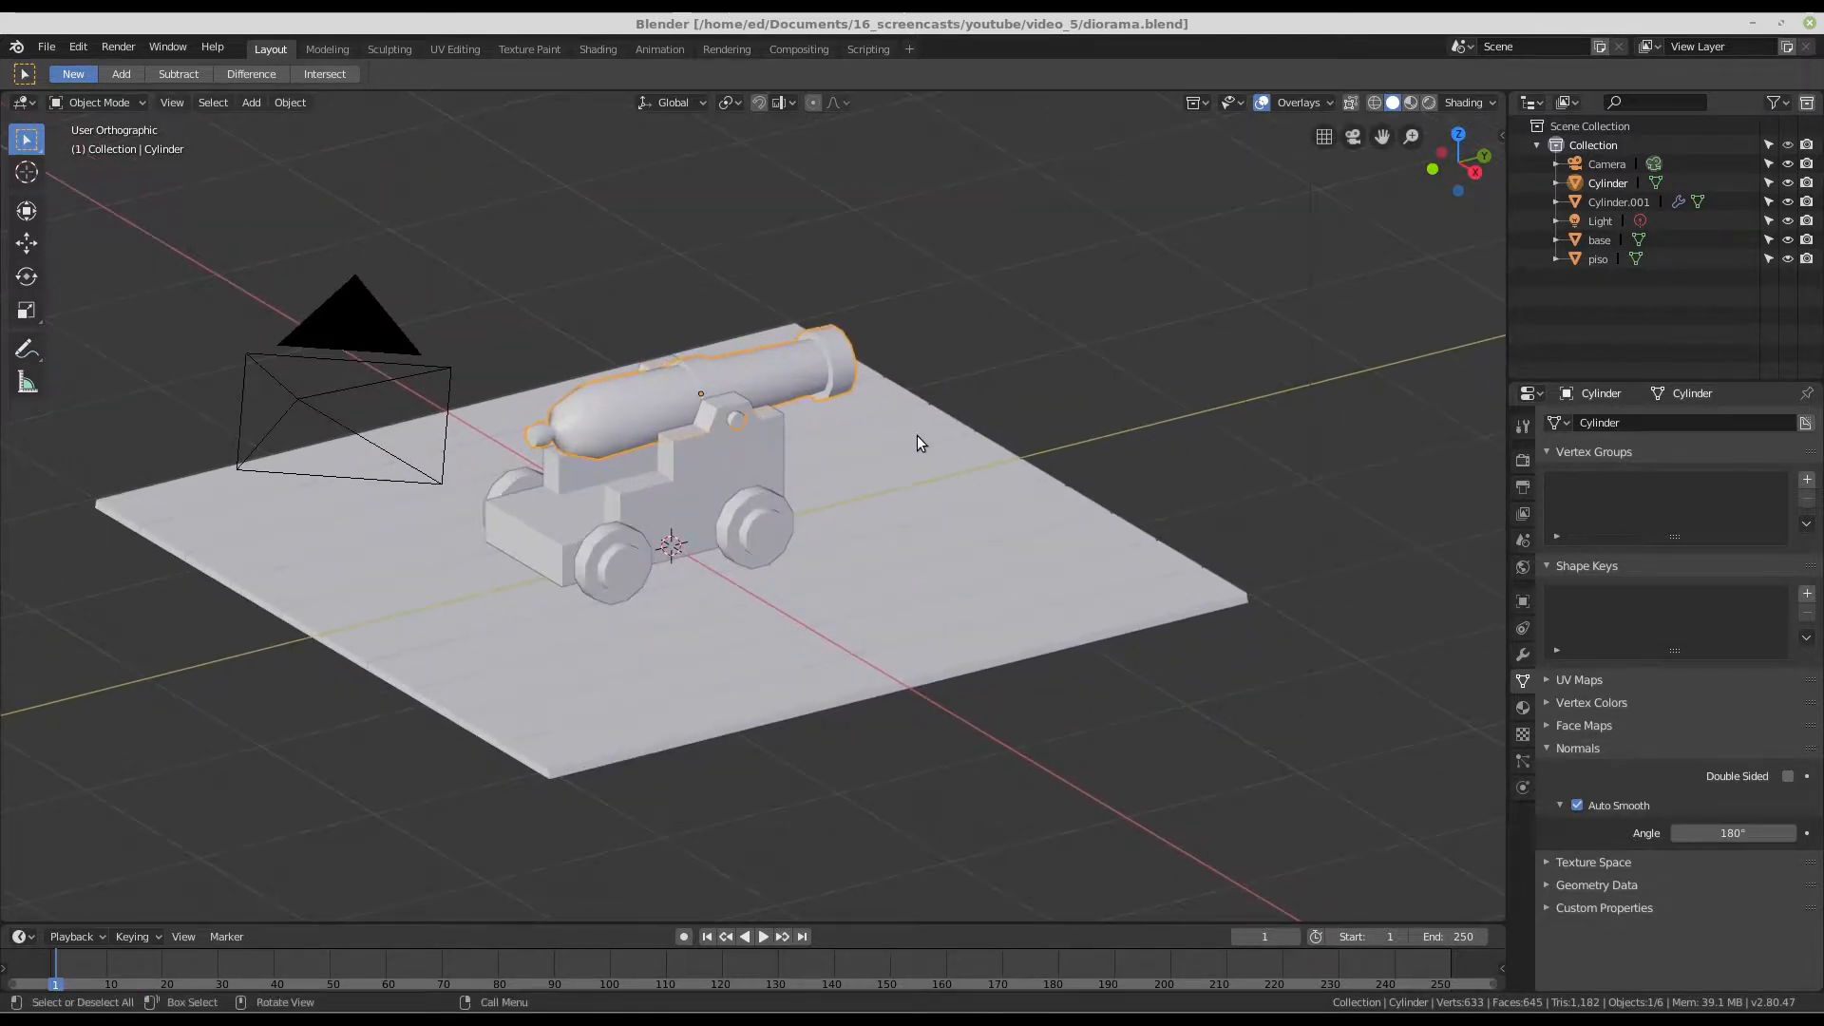
- Duplicate the plank floor object and leave the copy in its original place
click(950, 475)
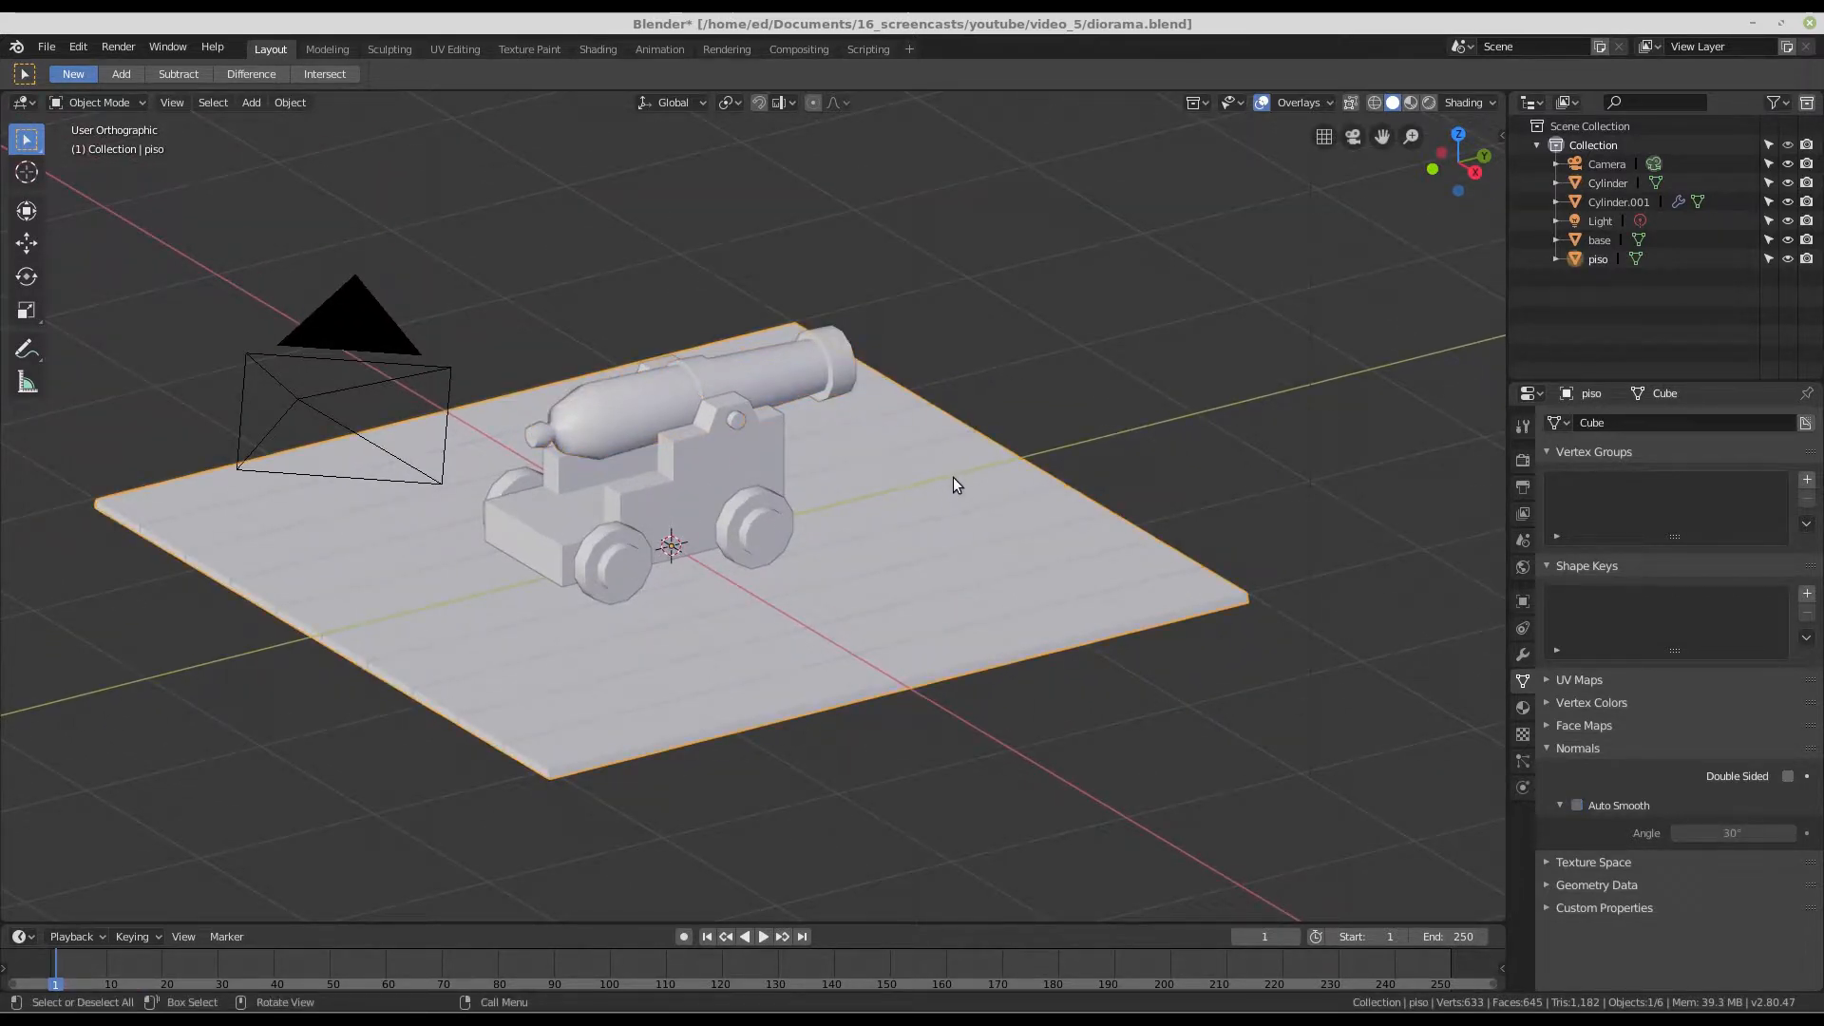
middle_drag(954, 477, 923, 511)
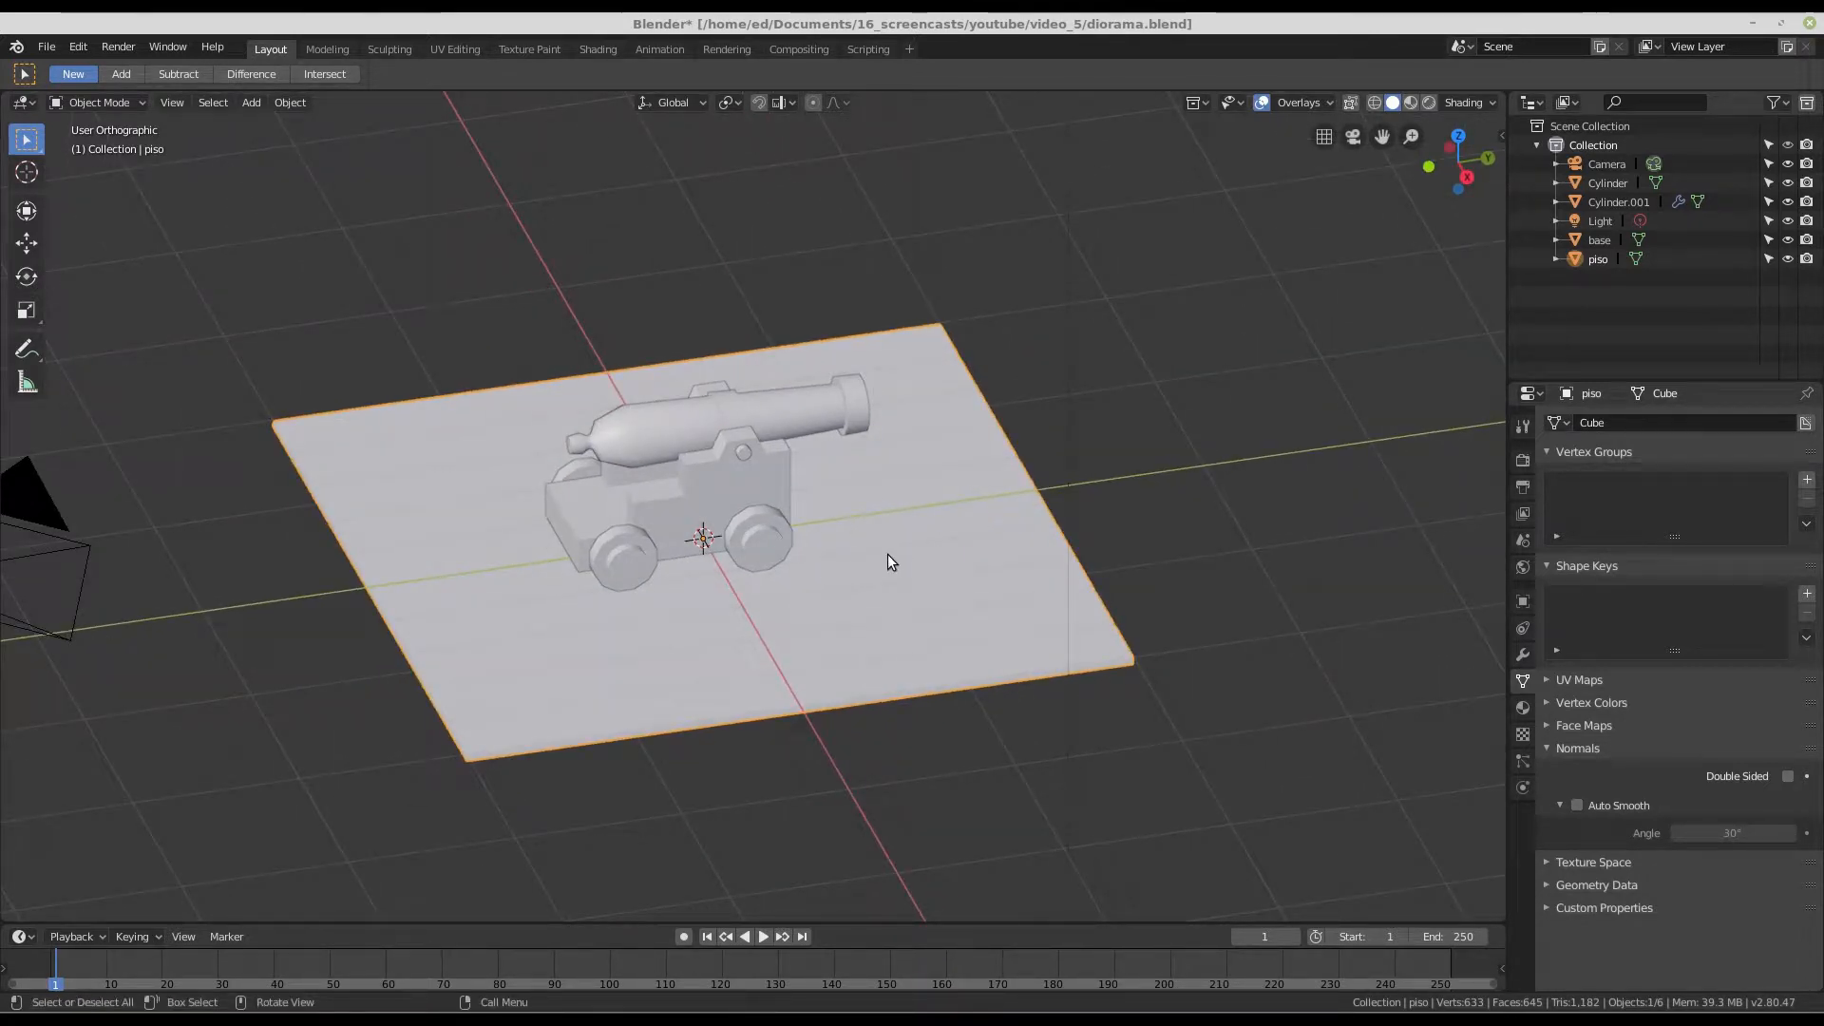
key(shift+d)
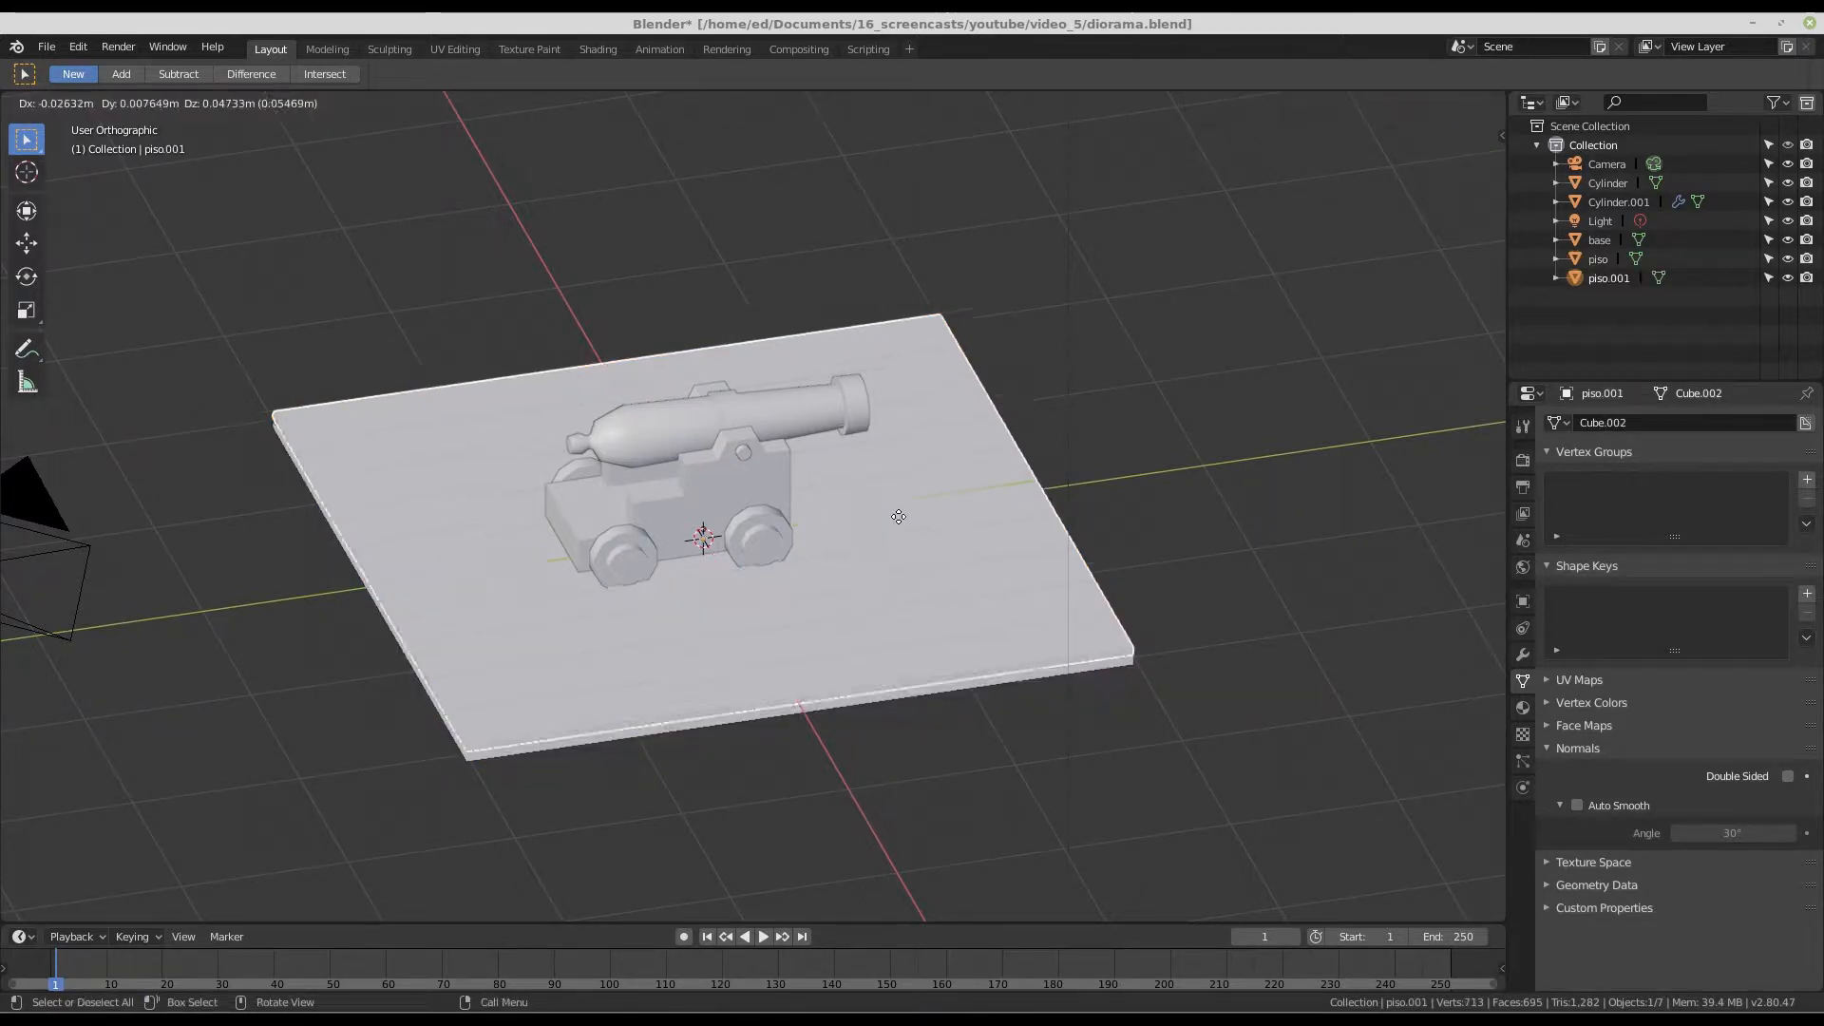
right_click(1083, 475)
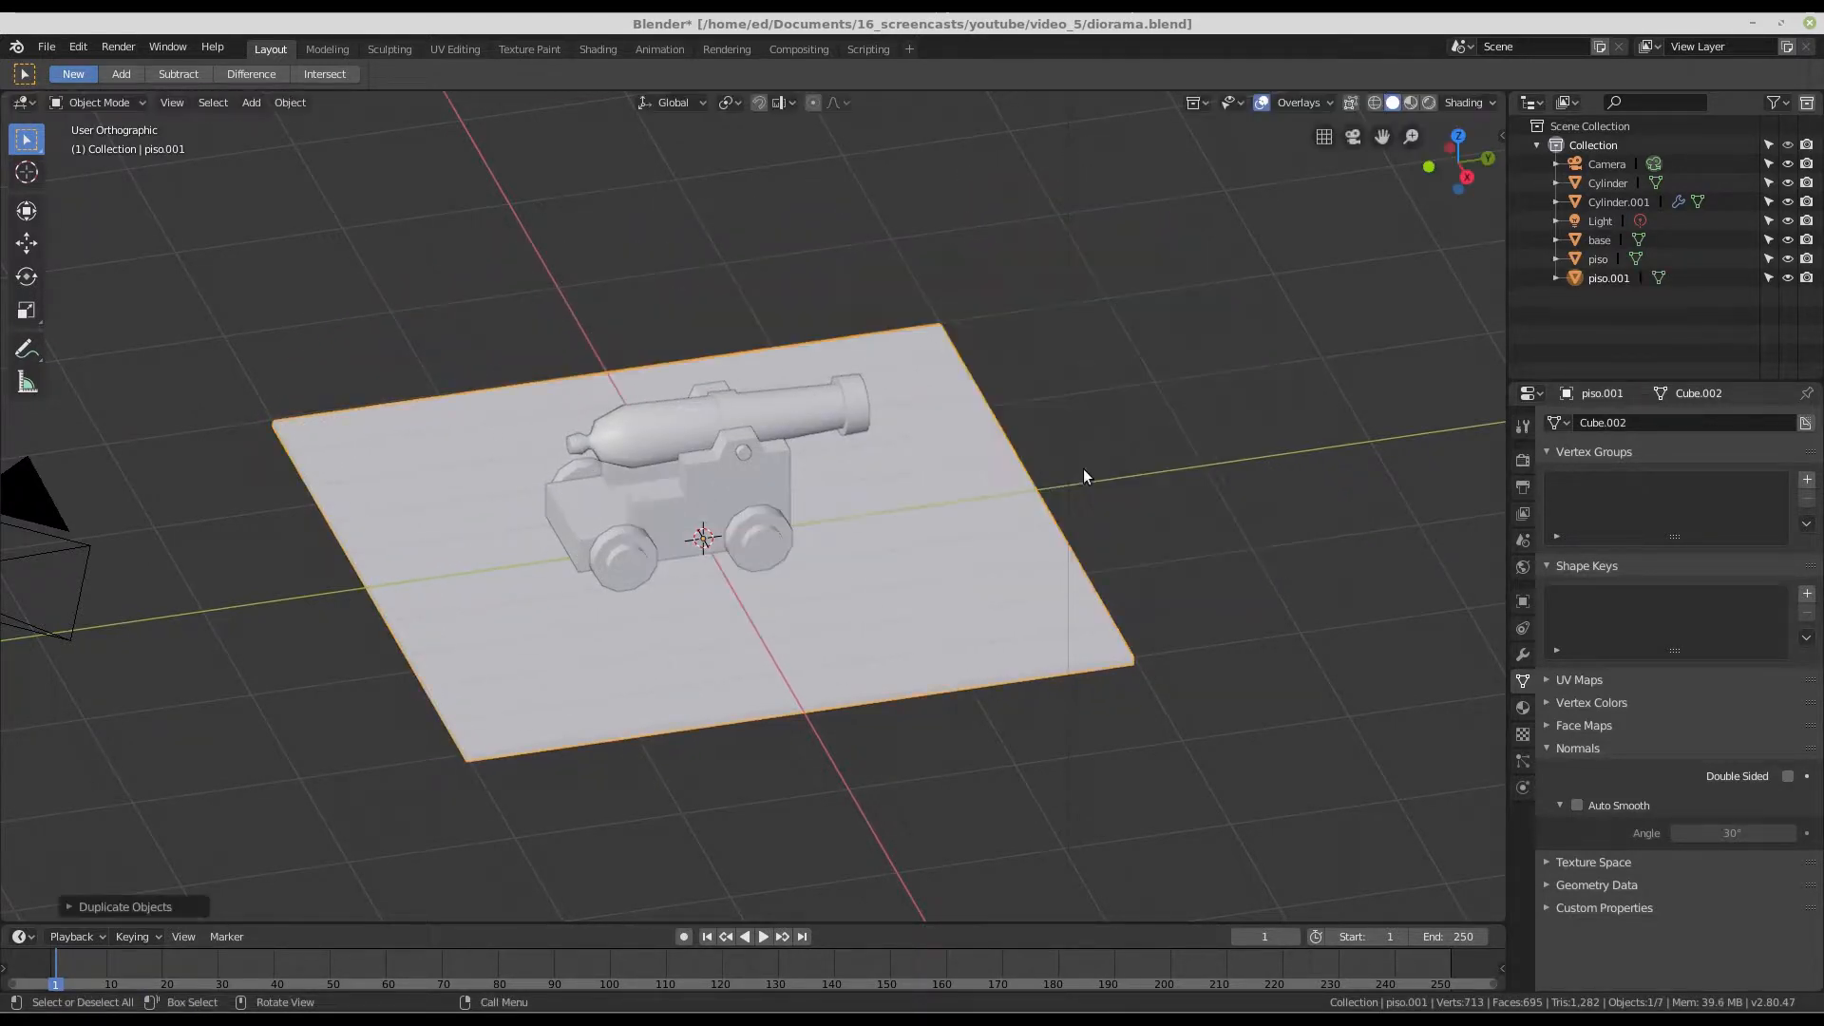
- Rotate all geometry of the floor copy a quarter turn in top view so its planks run along the X axis
scroll(777, 544, up, 1)
key(Tab)
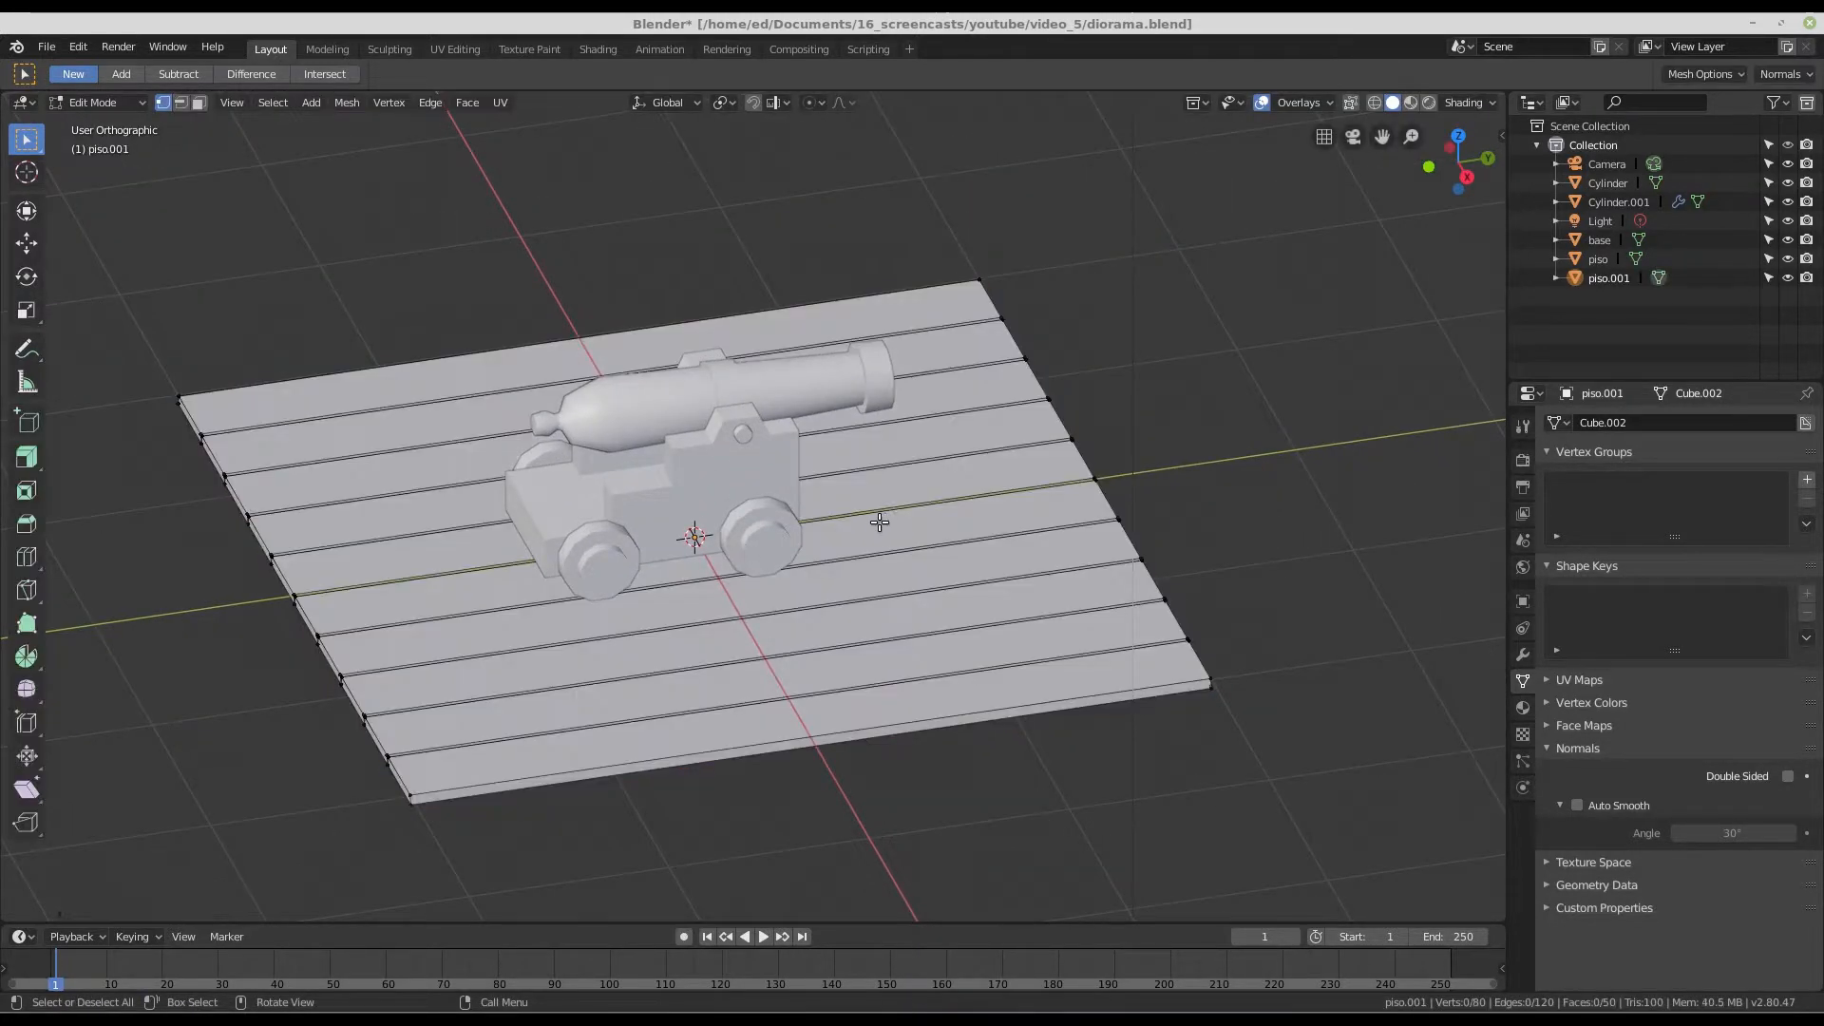
mouse_move(881, 522)
middle_down()
mouse_move(853, 521)
mouse_move(868, 518)
middle_up()
key(KP_7)
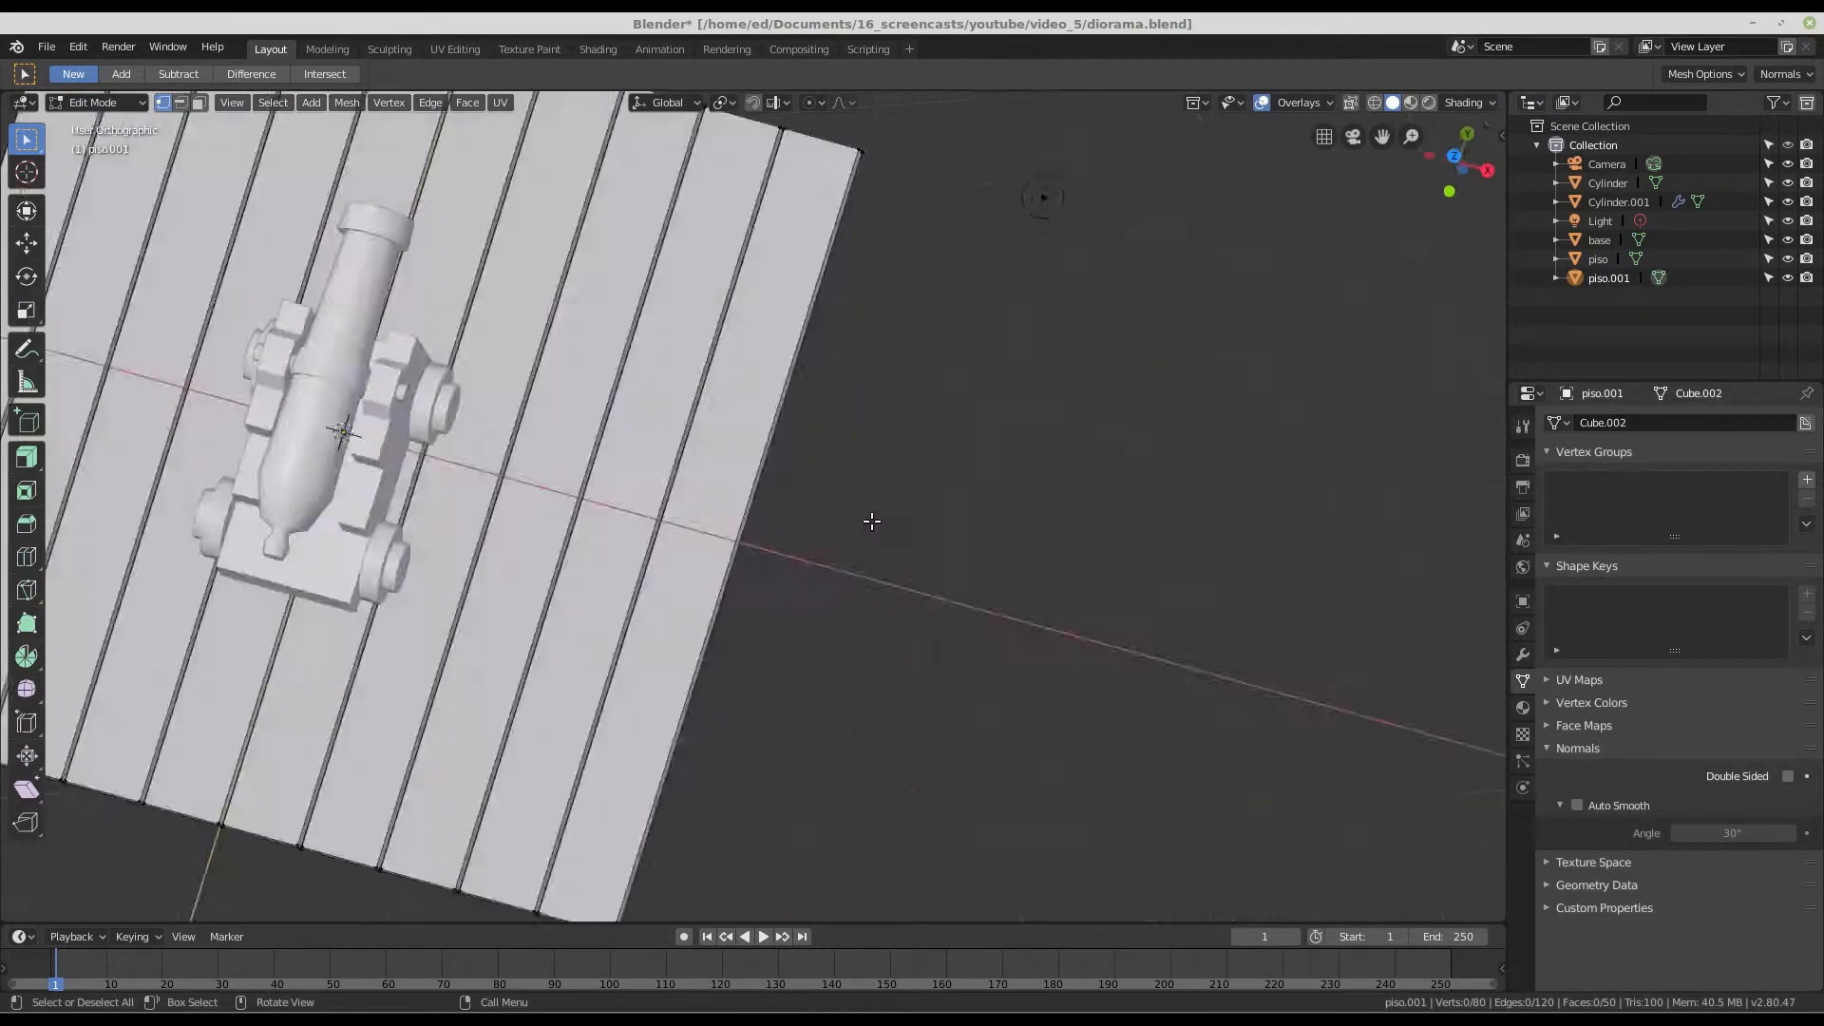
scroll(615, 489, down, 3)
shift+middle_drag(639, 469, 1027, 449)
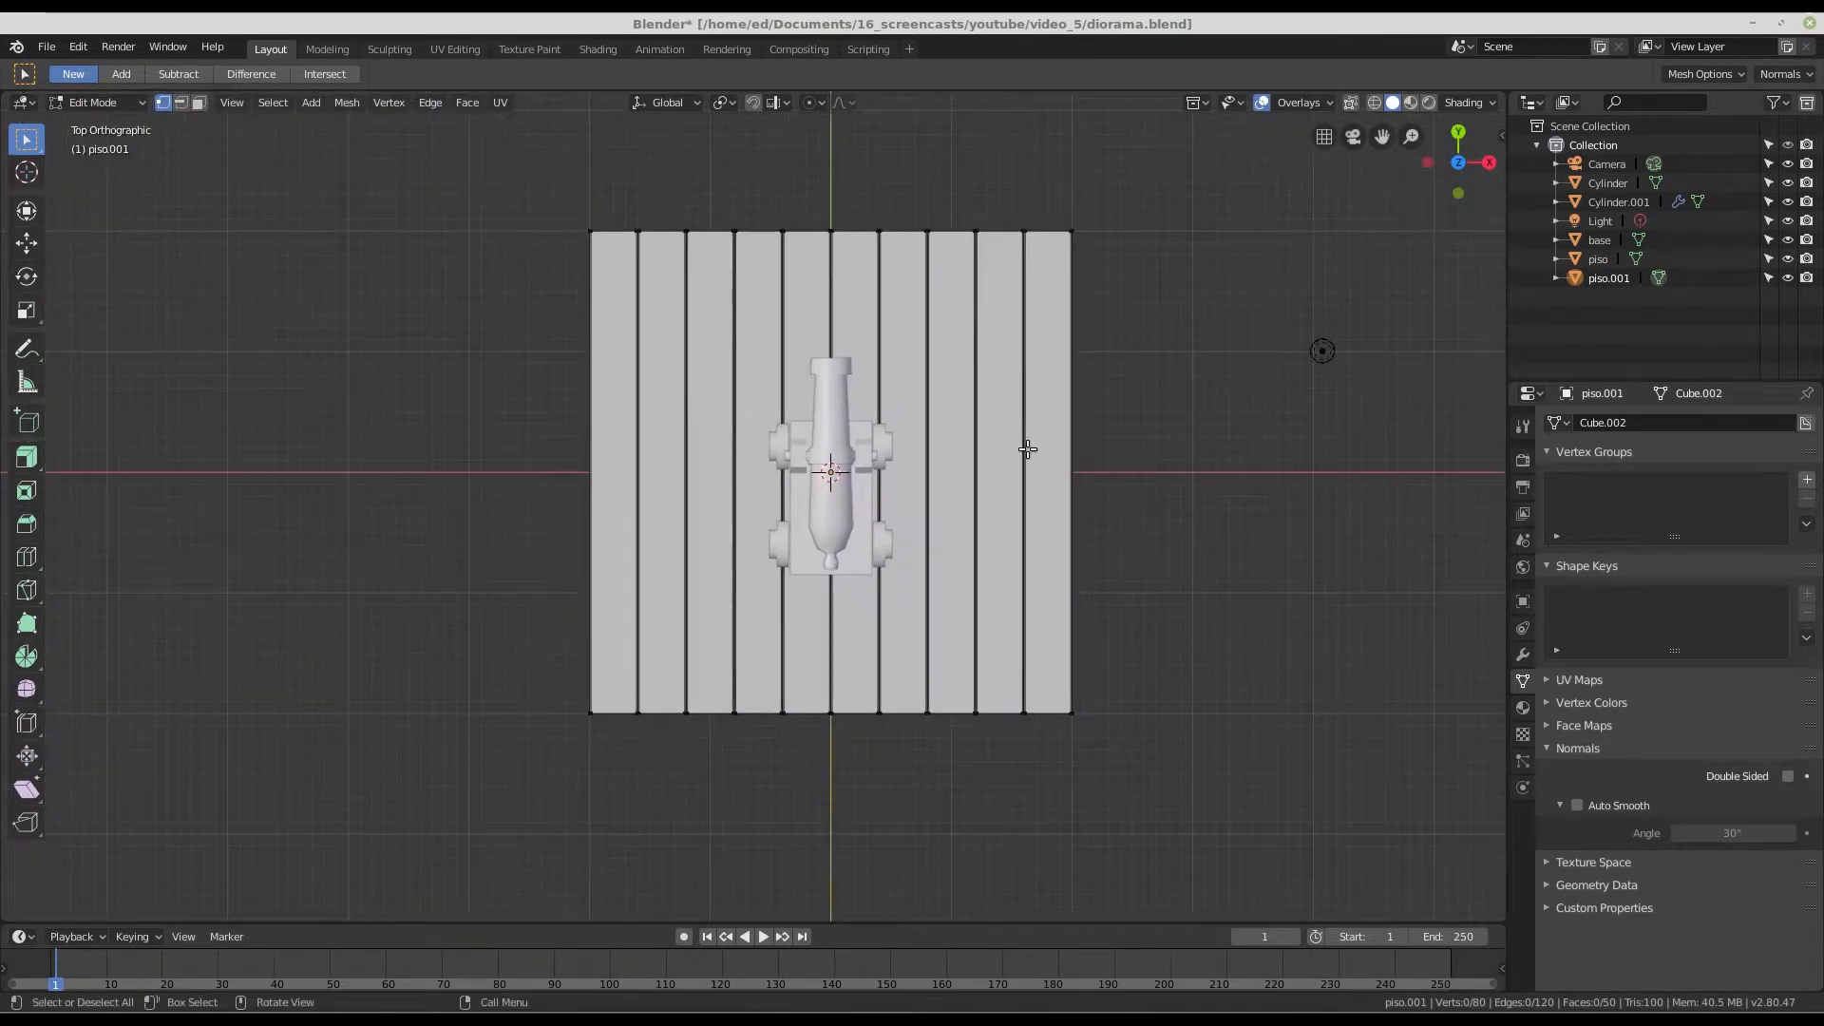
scroll(984, 399, up, 2)
key(a)
scroll(912, 398, down, 1)
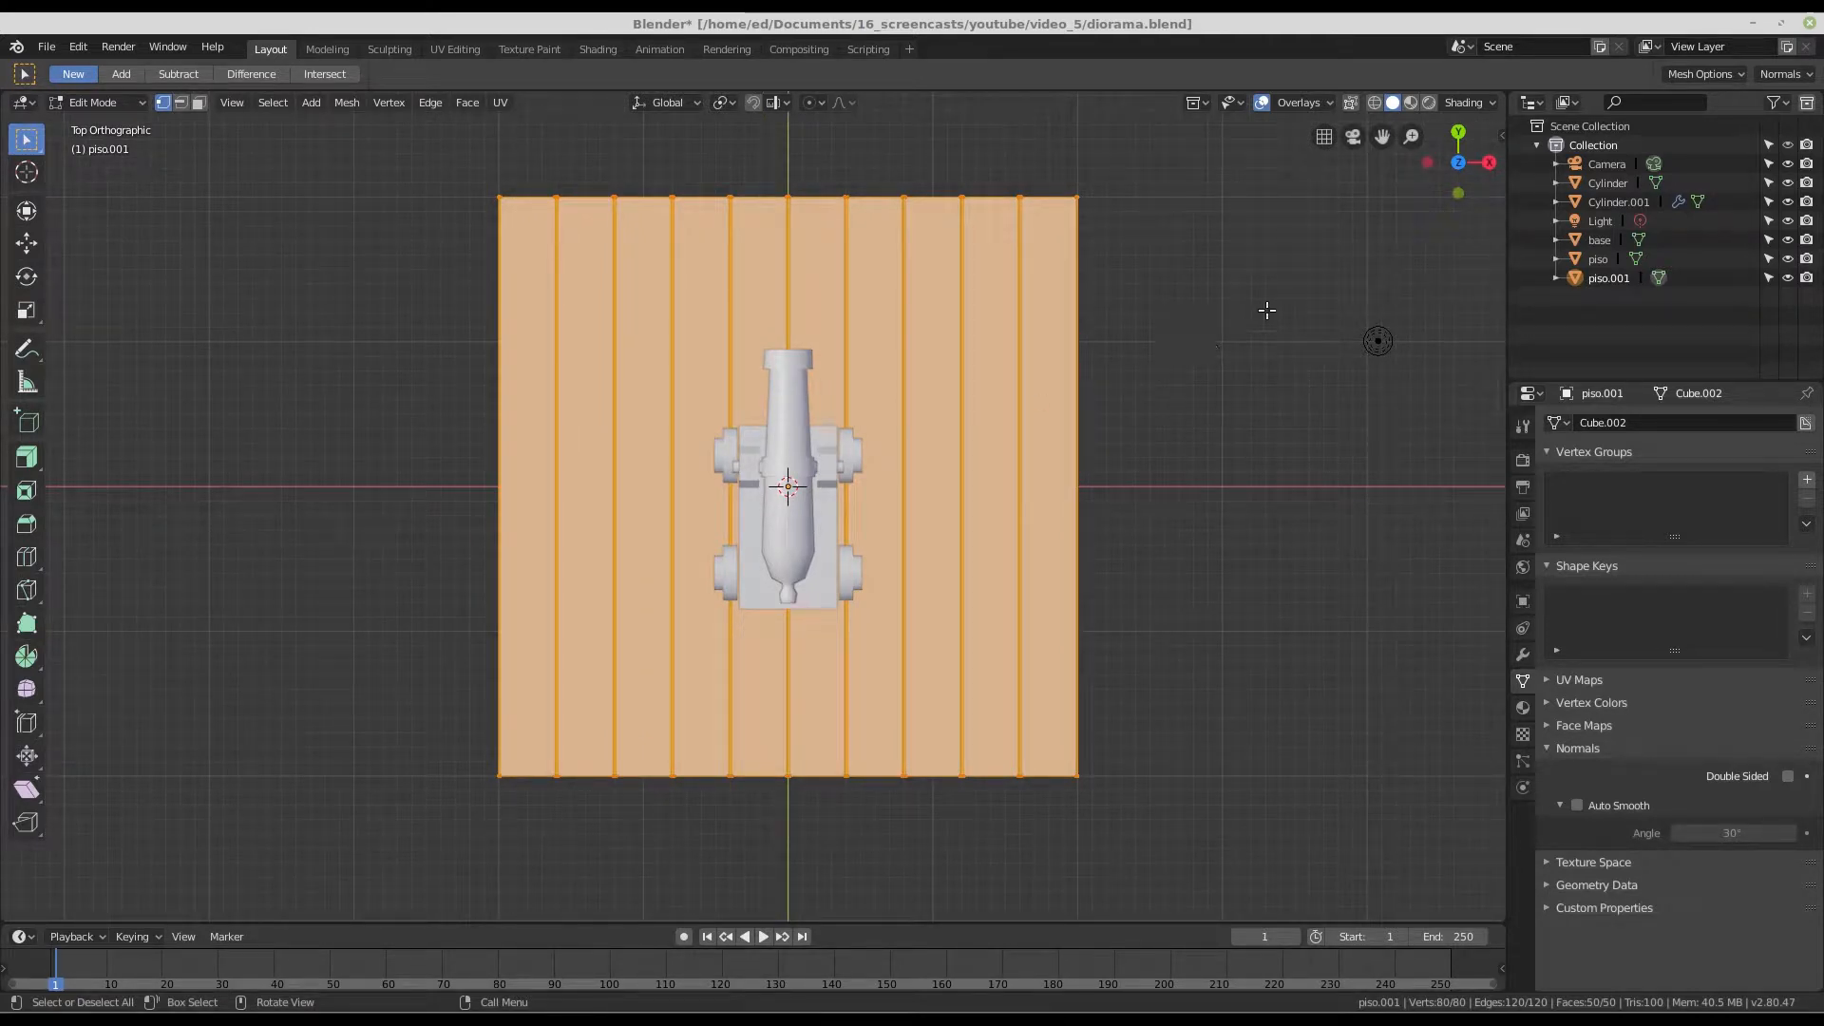
key(r)
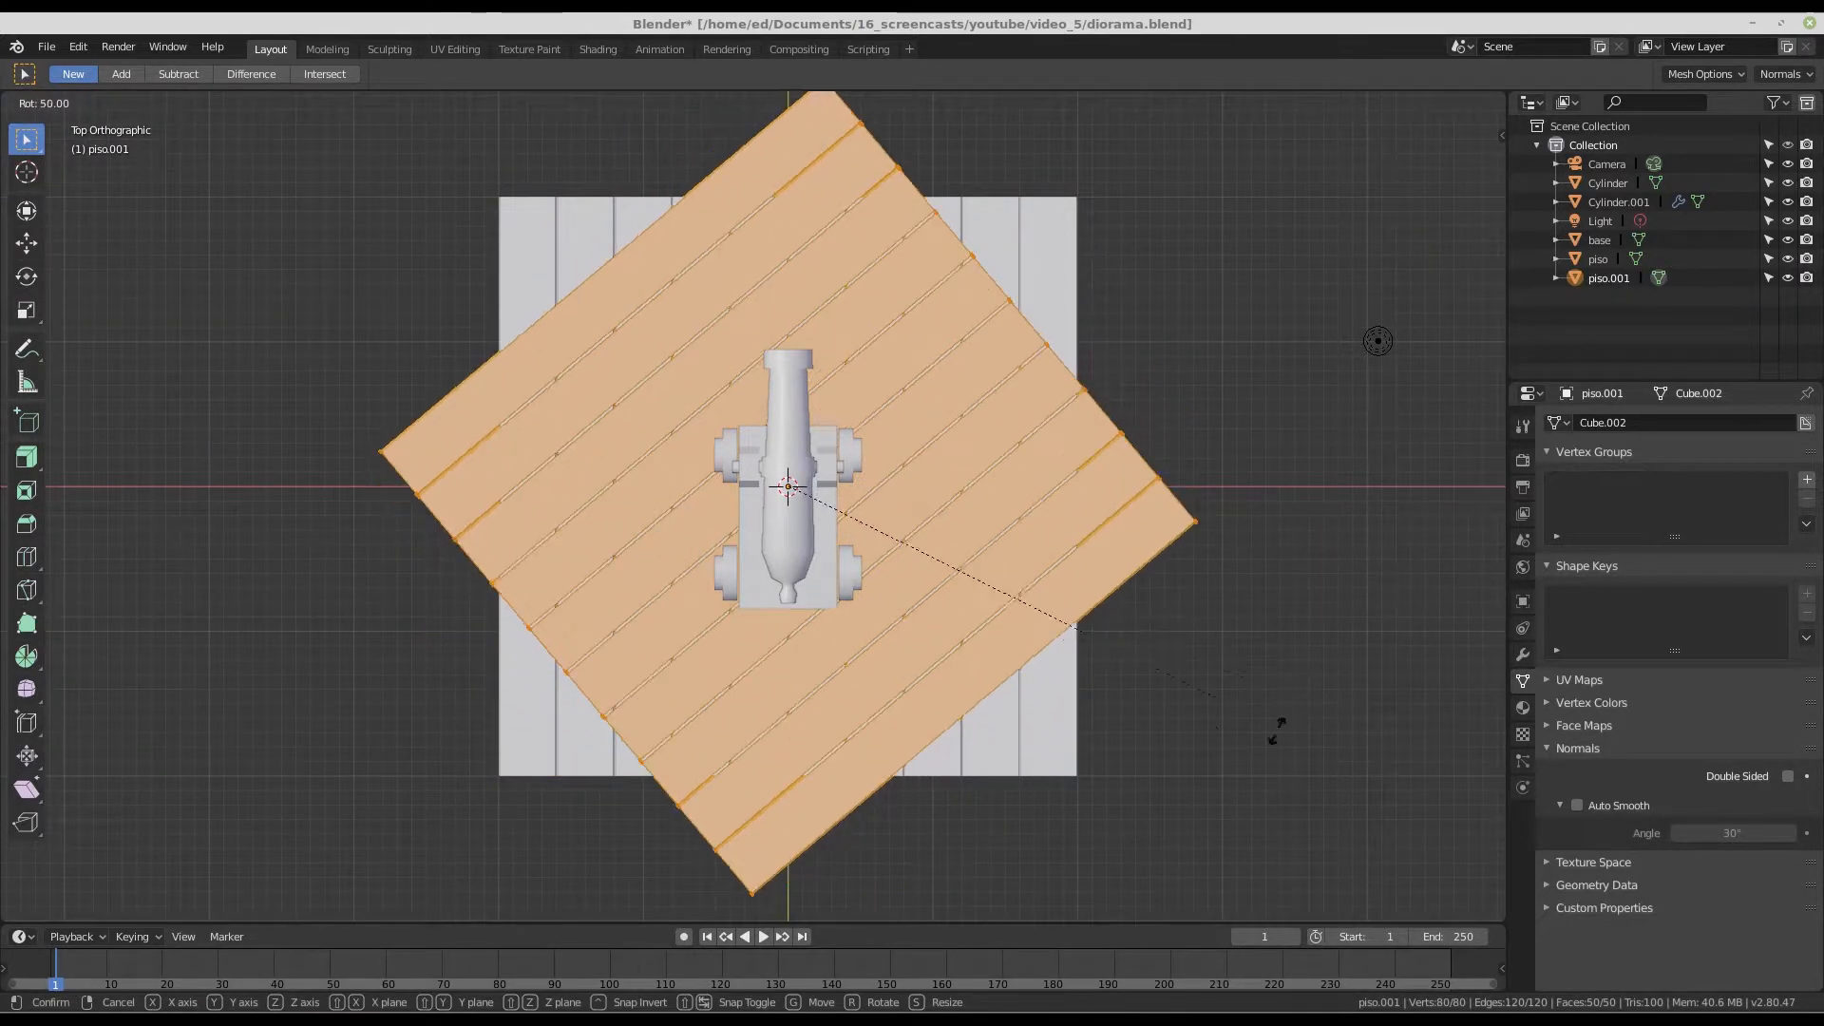
click(1003, 136)
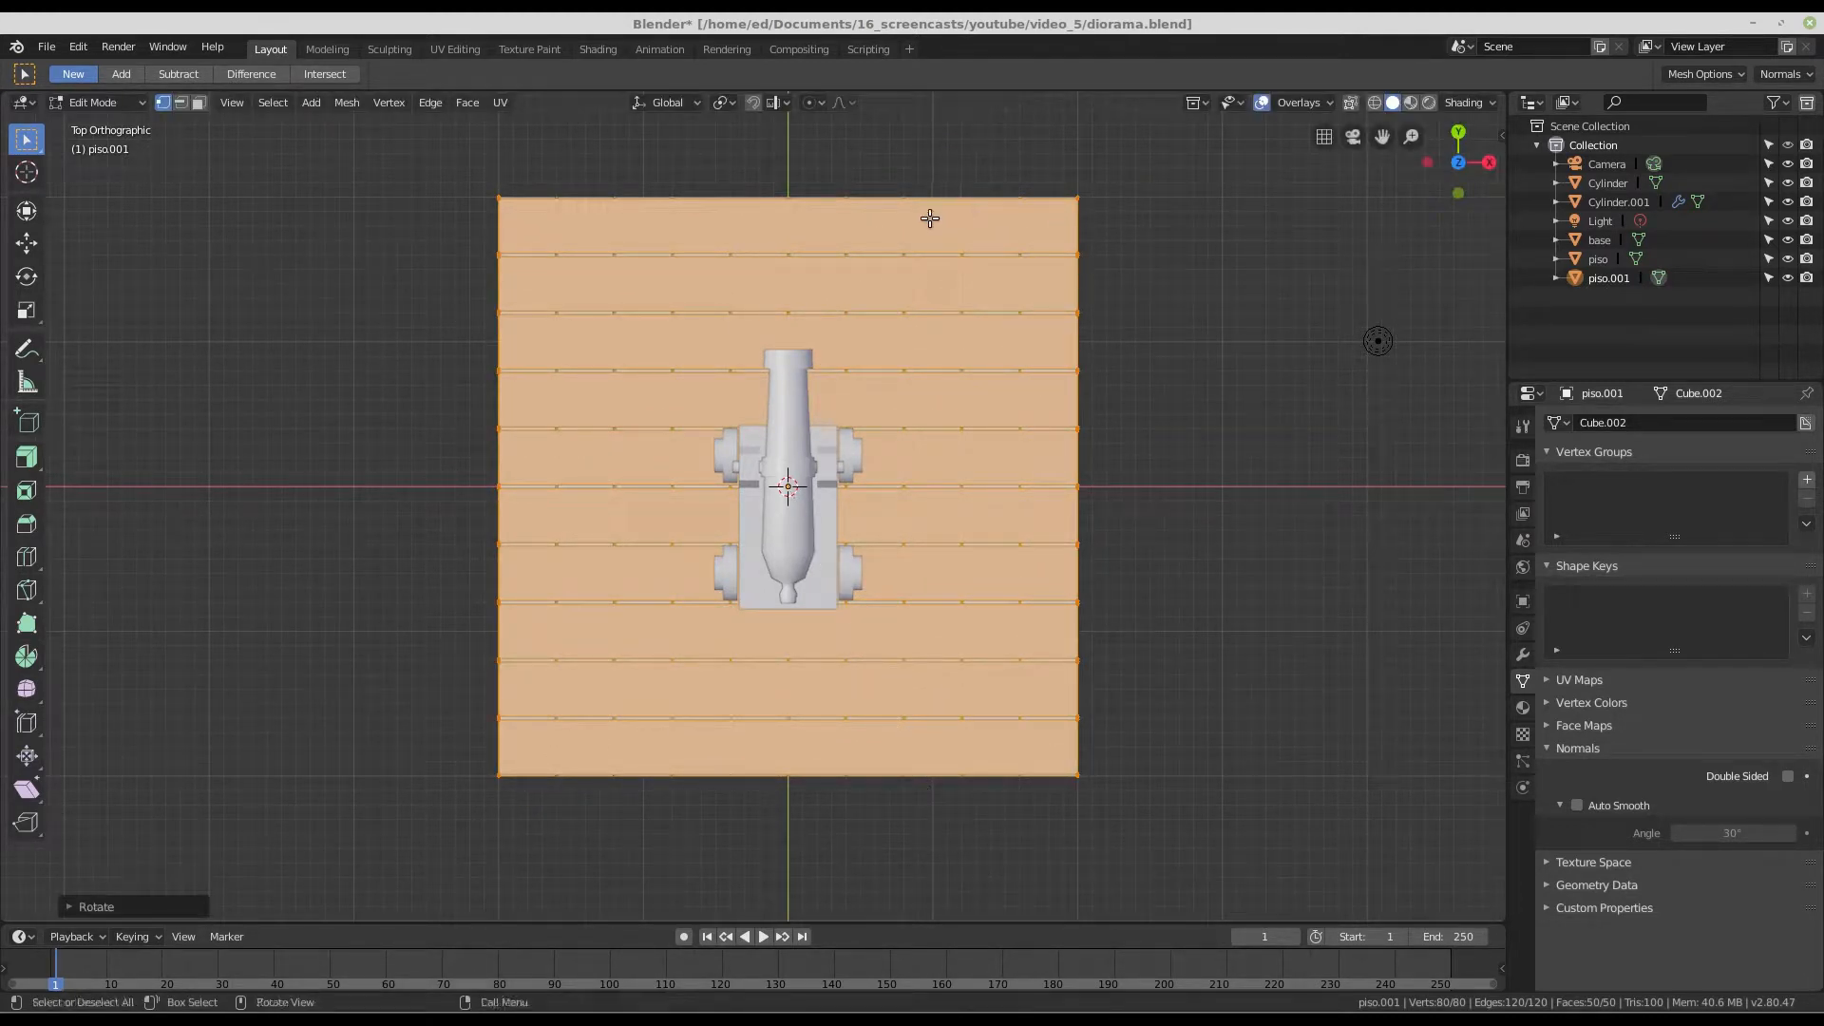
- Rotate the copy's geometry a quarter turn in right view so the plank panel stands upright
key(KP_3)
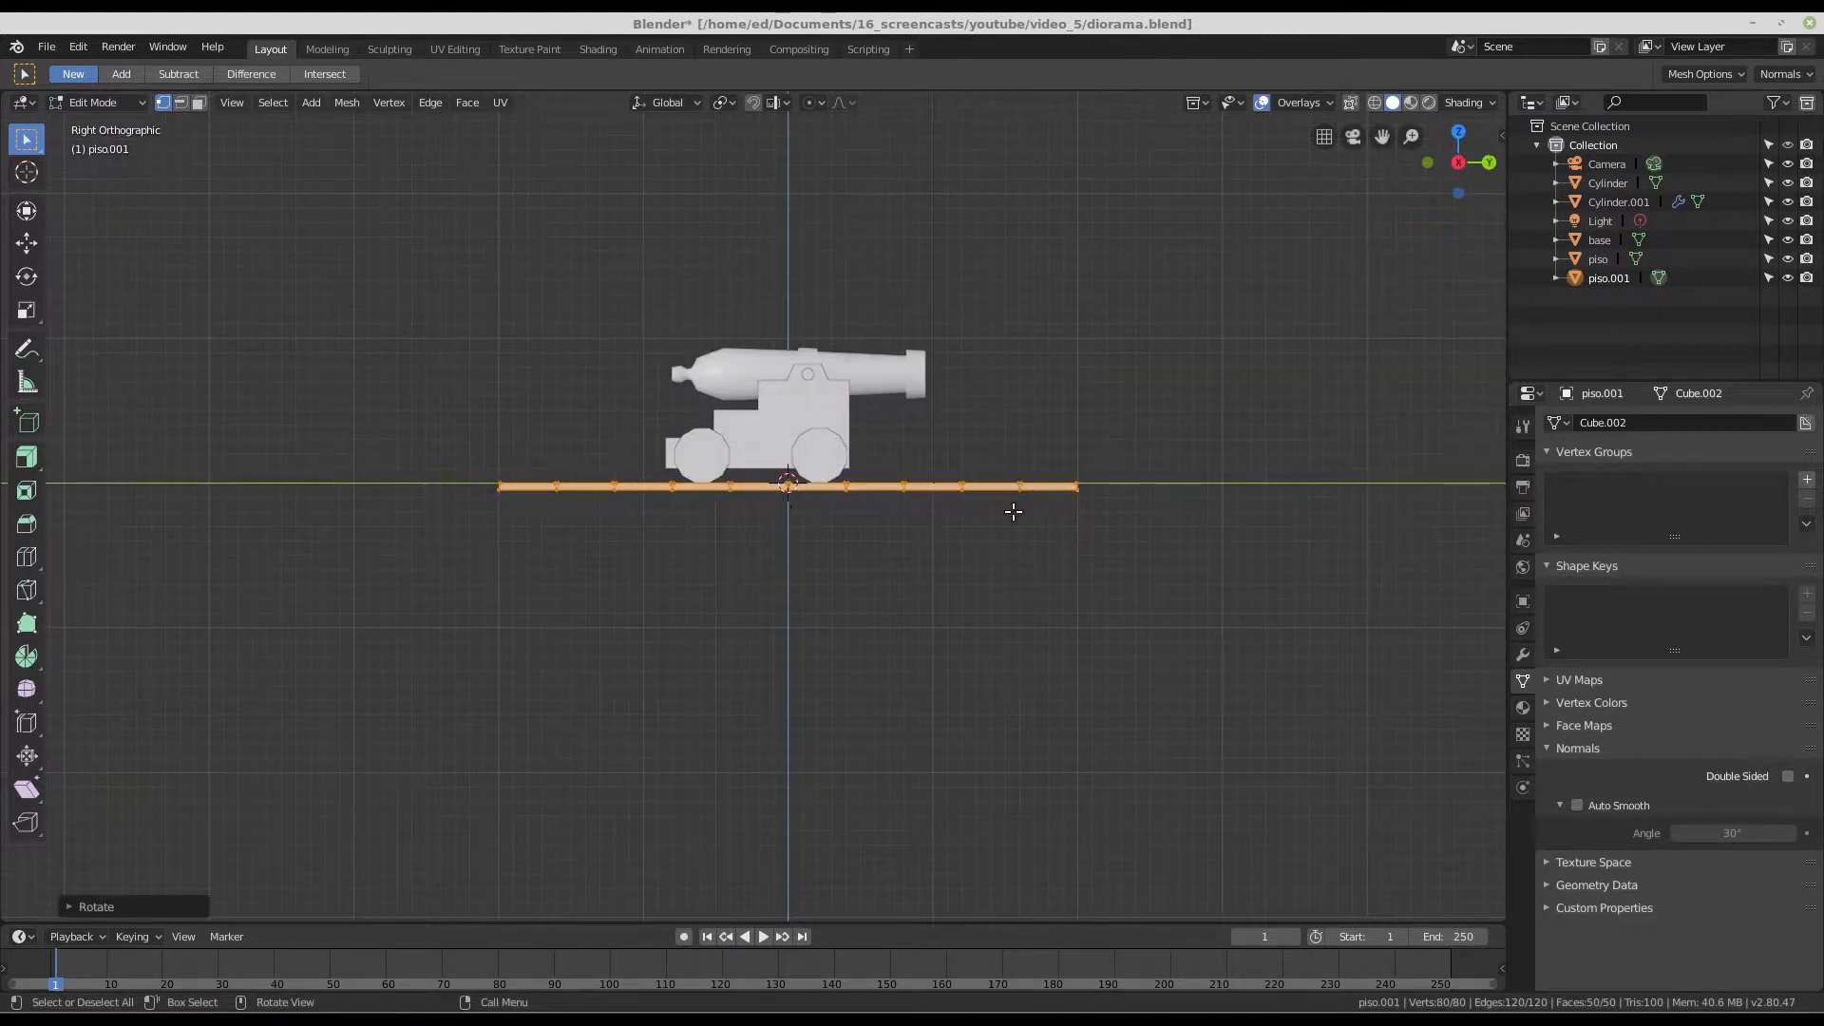
key(r)
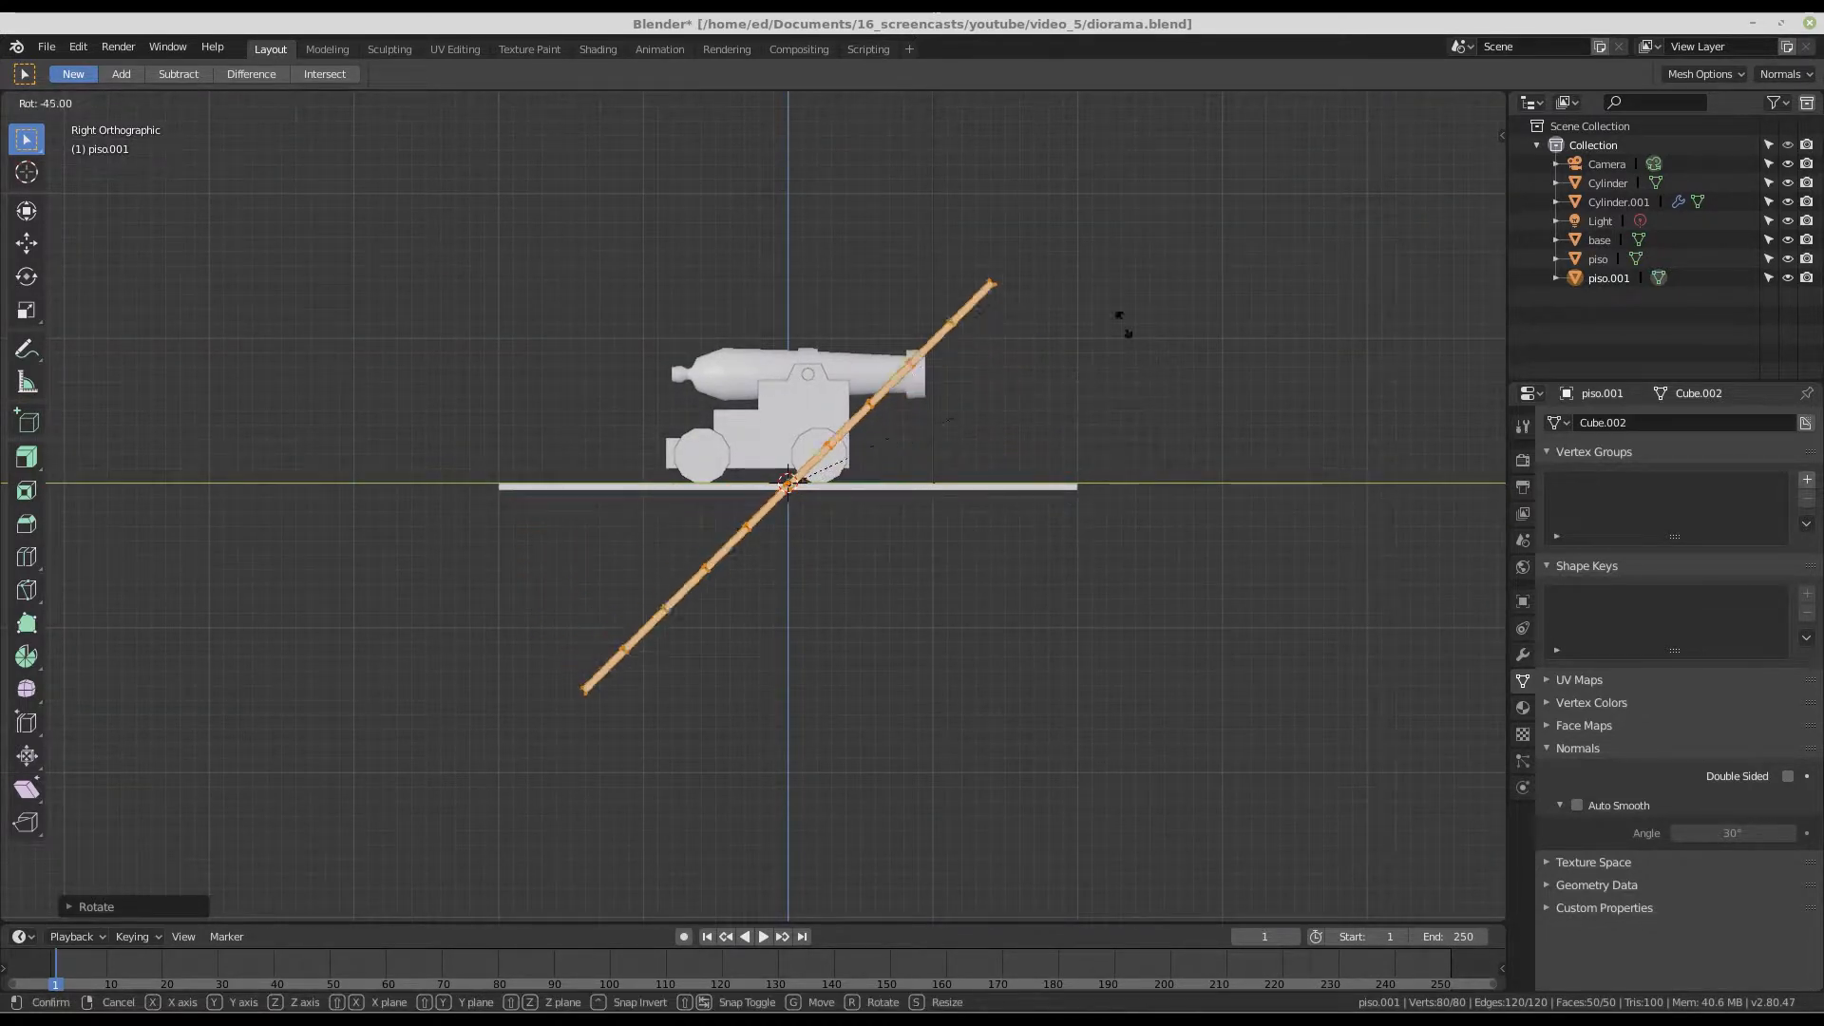
click(903, 197)
- Raise the upright panel's geometry about 1.98 m along Z so its lower edge meets the floor
scroll(779, 452, up, 2)
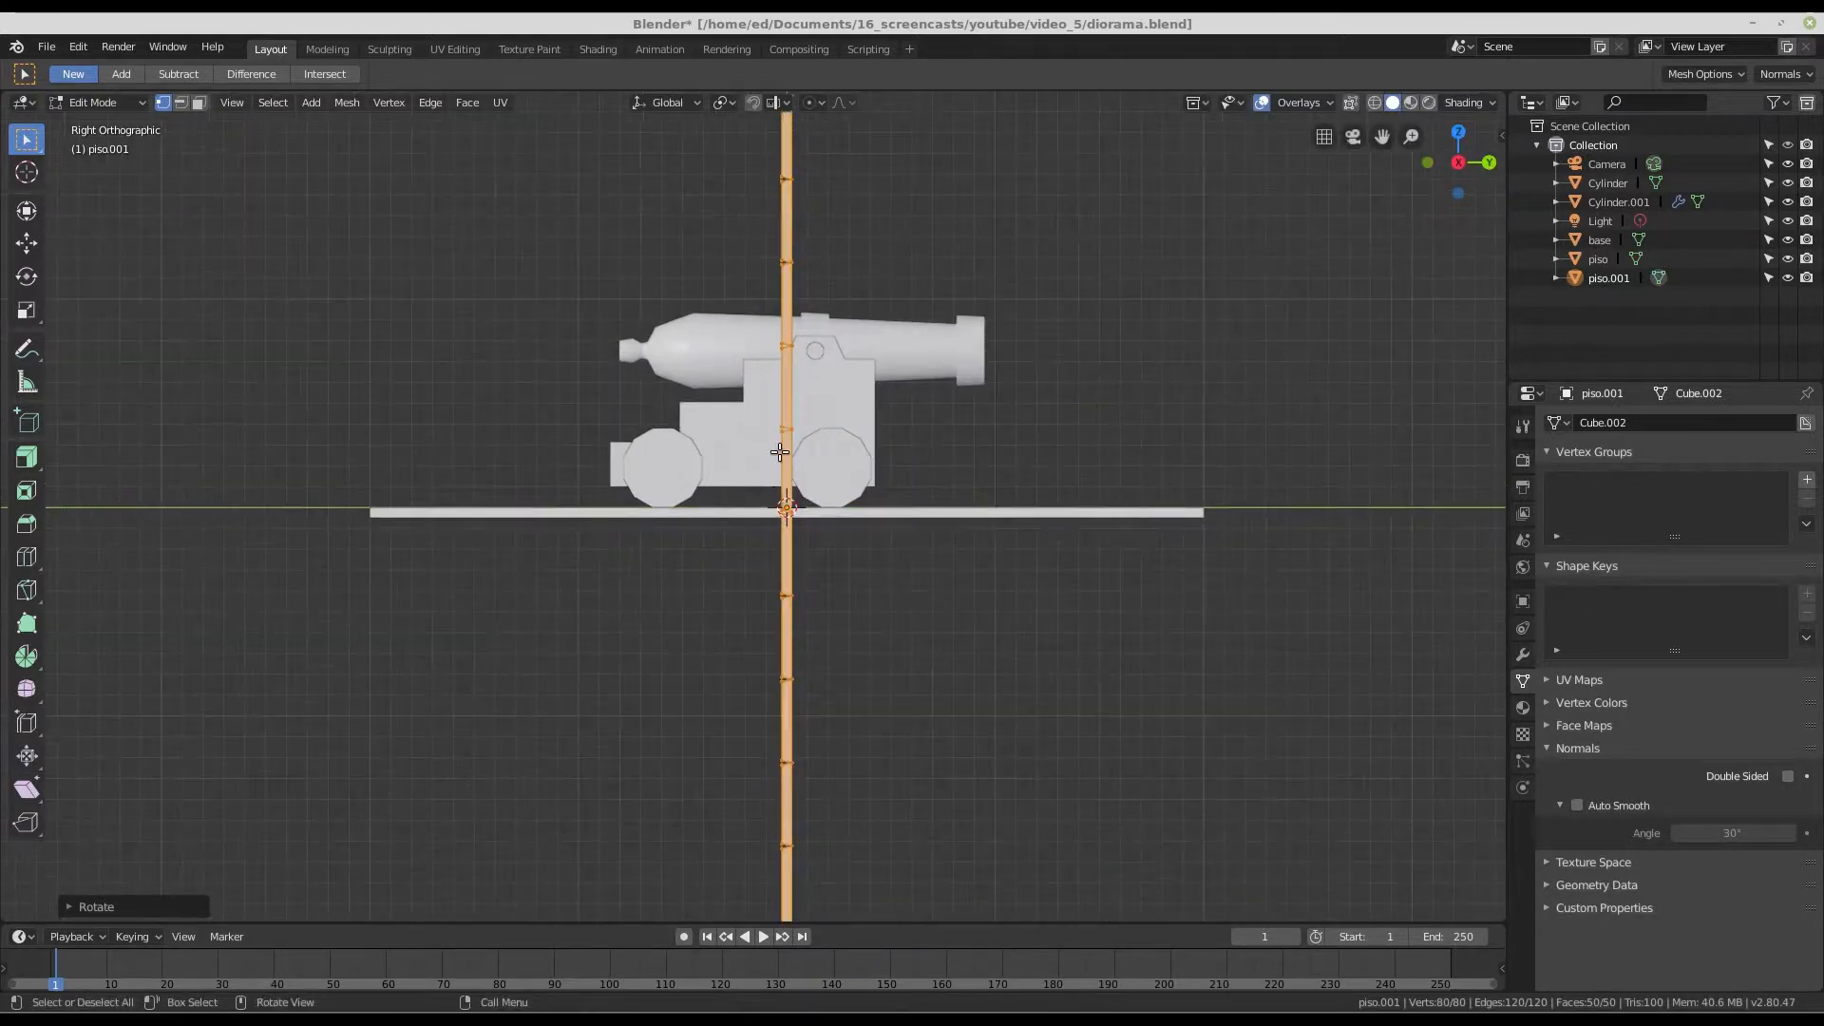
scroll(783, 566, down, 2)
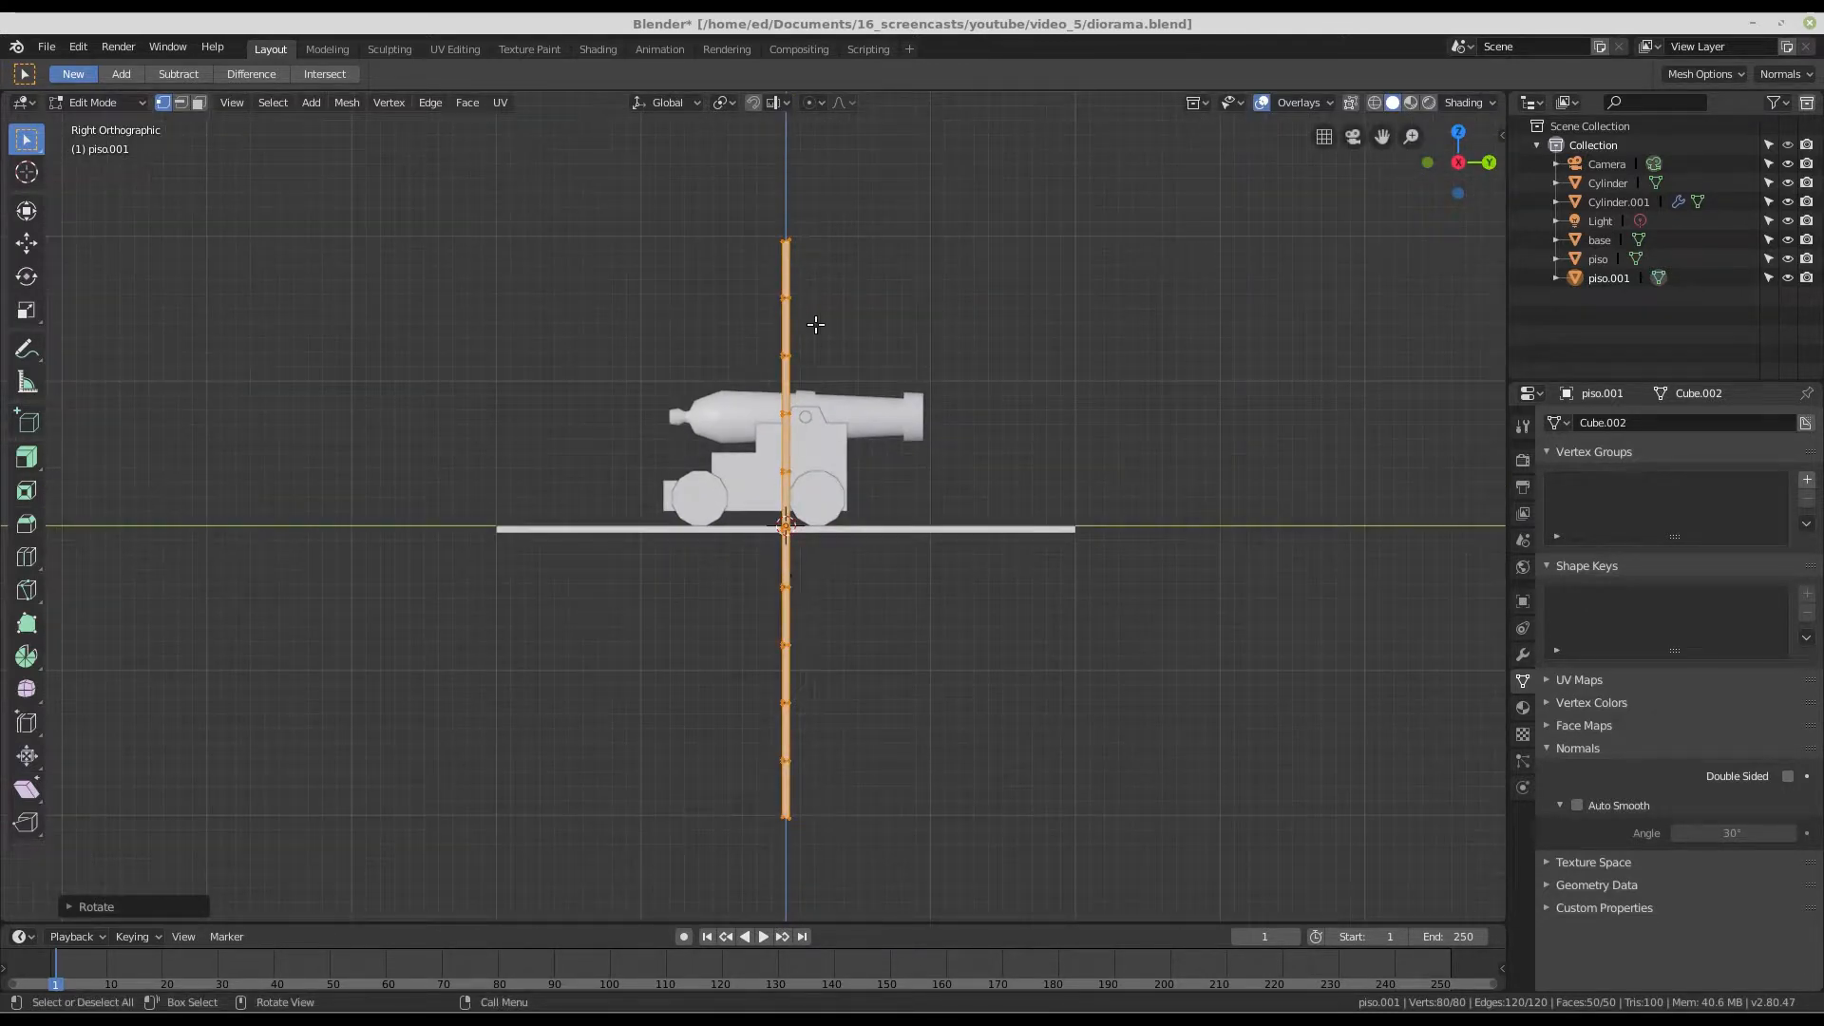
scroll(766, 582, up, 3)
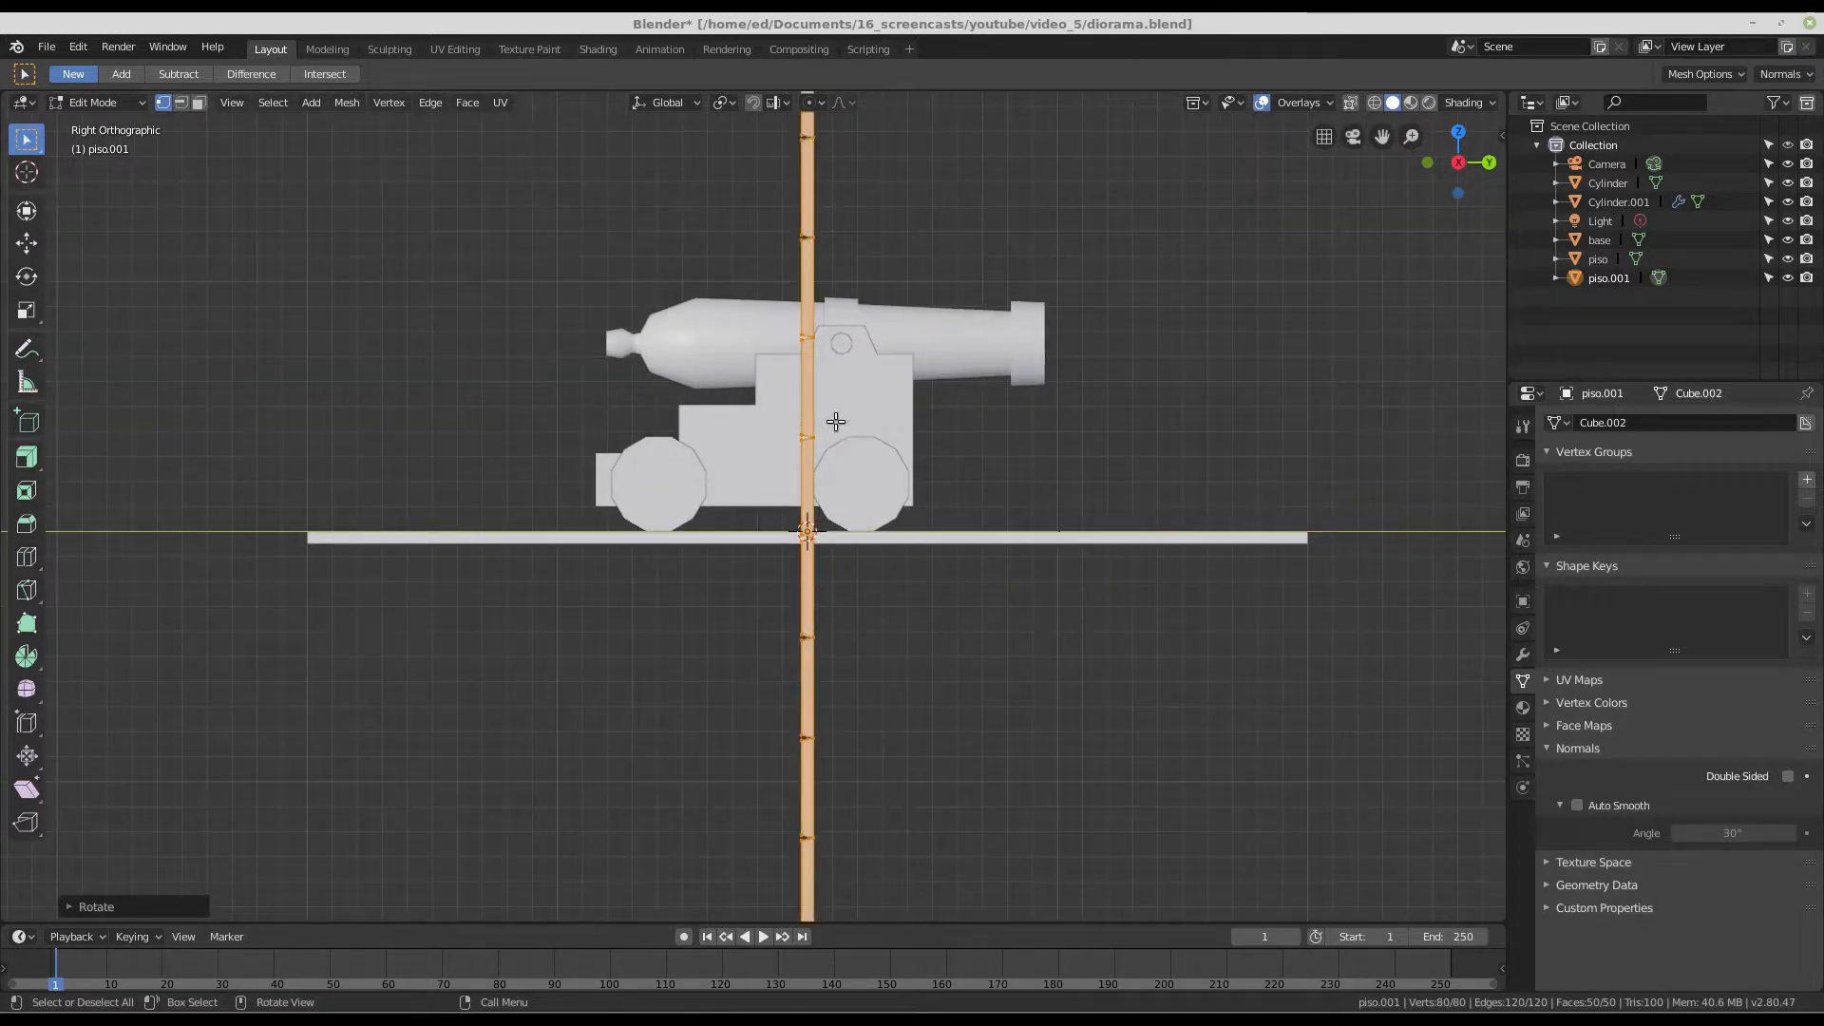
scroll(814, 468, down, 1)
key(g)
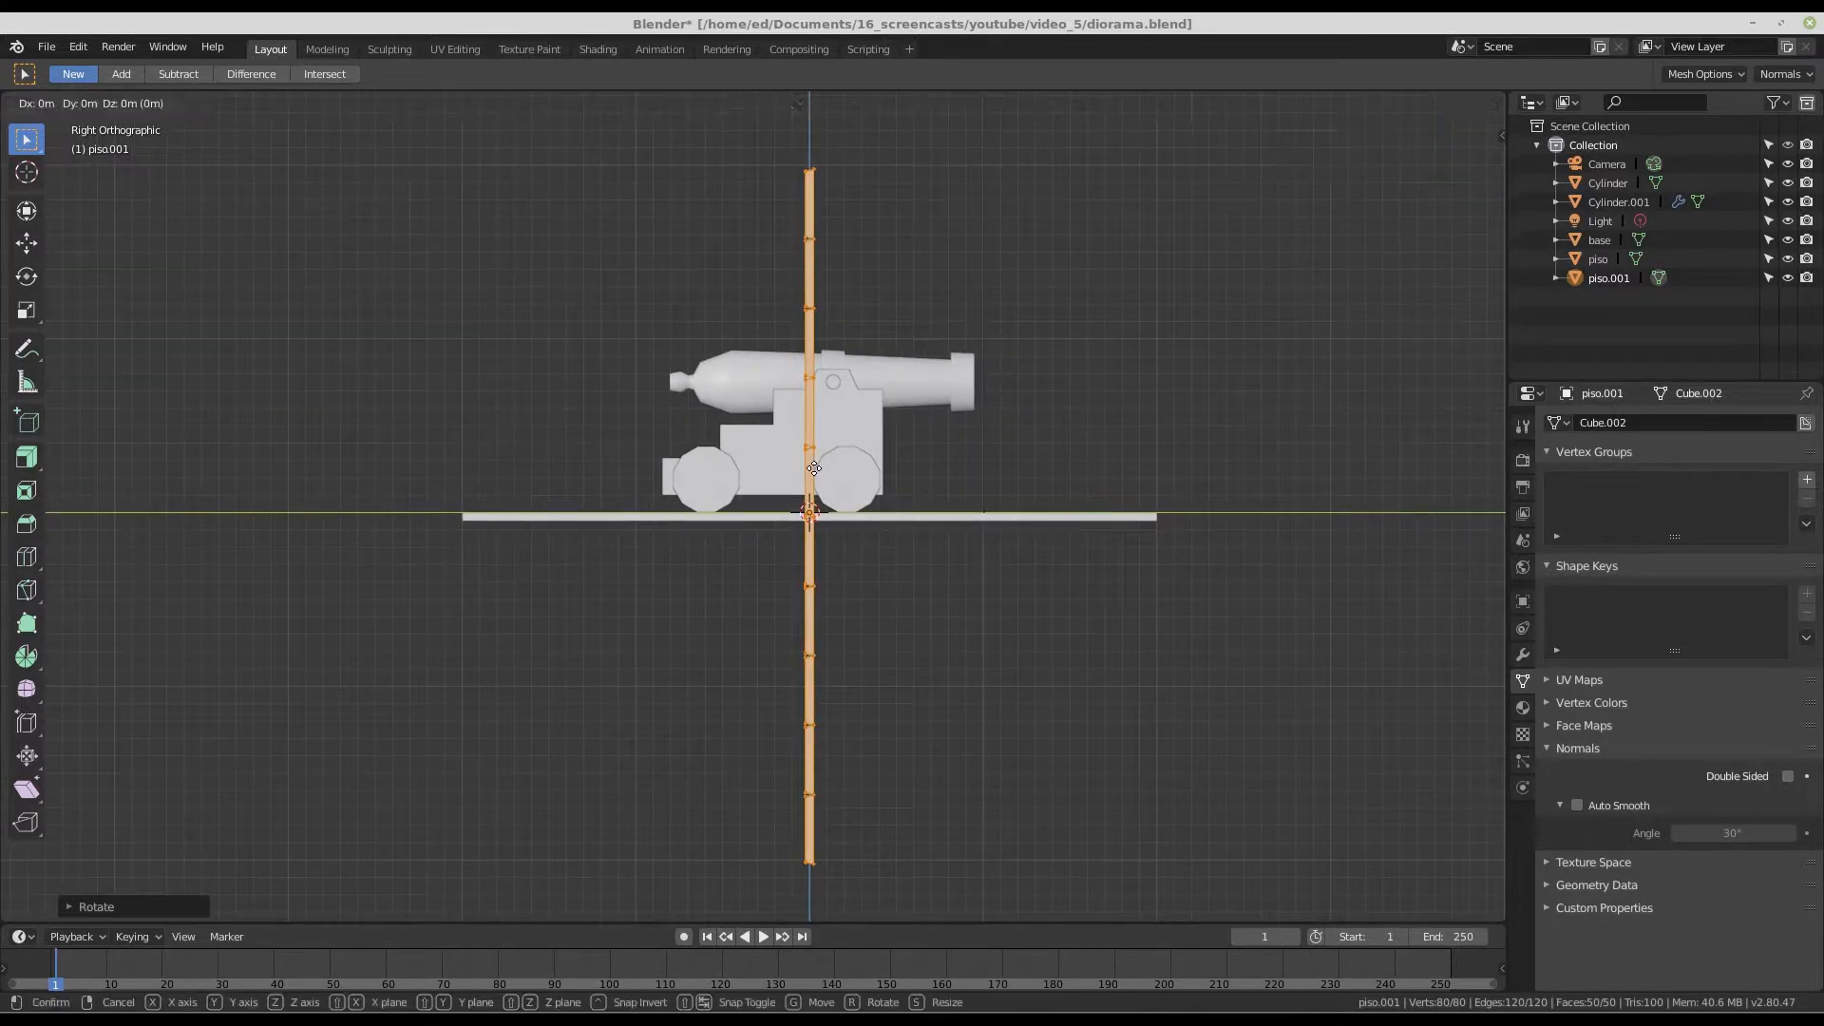
key(z)
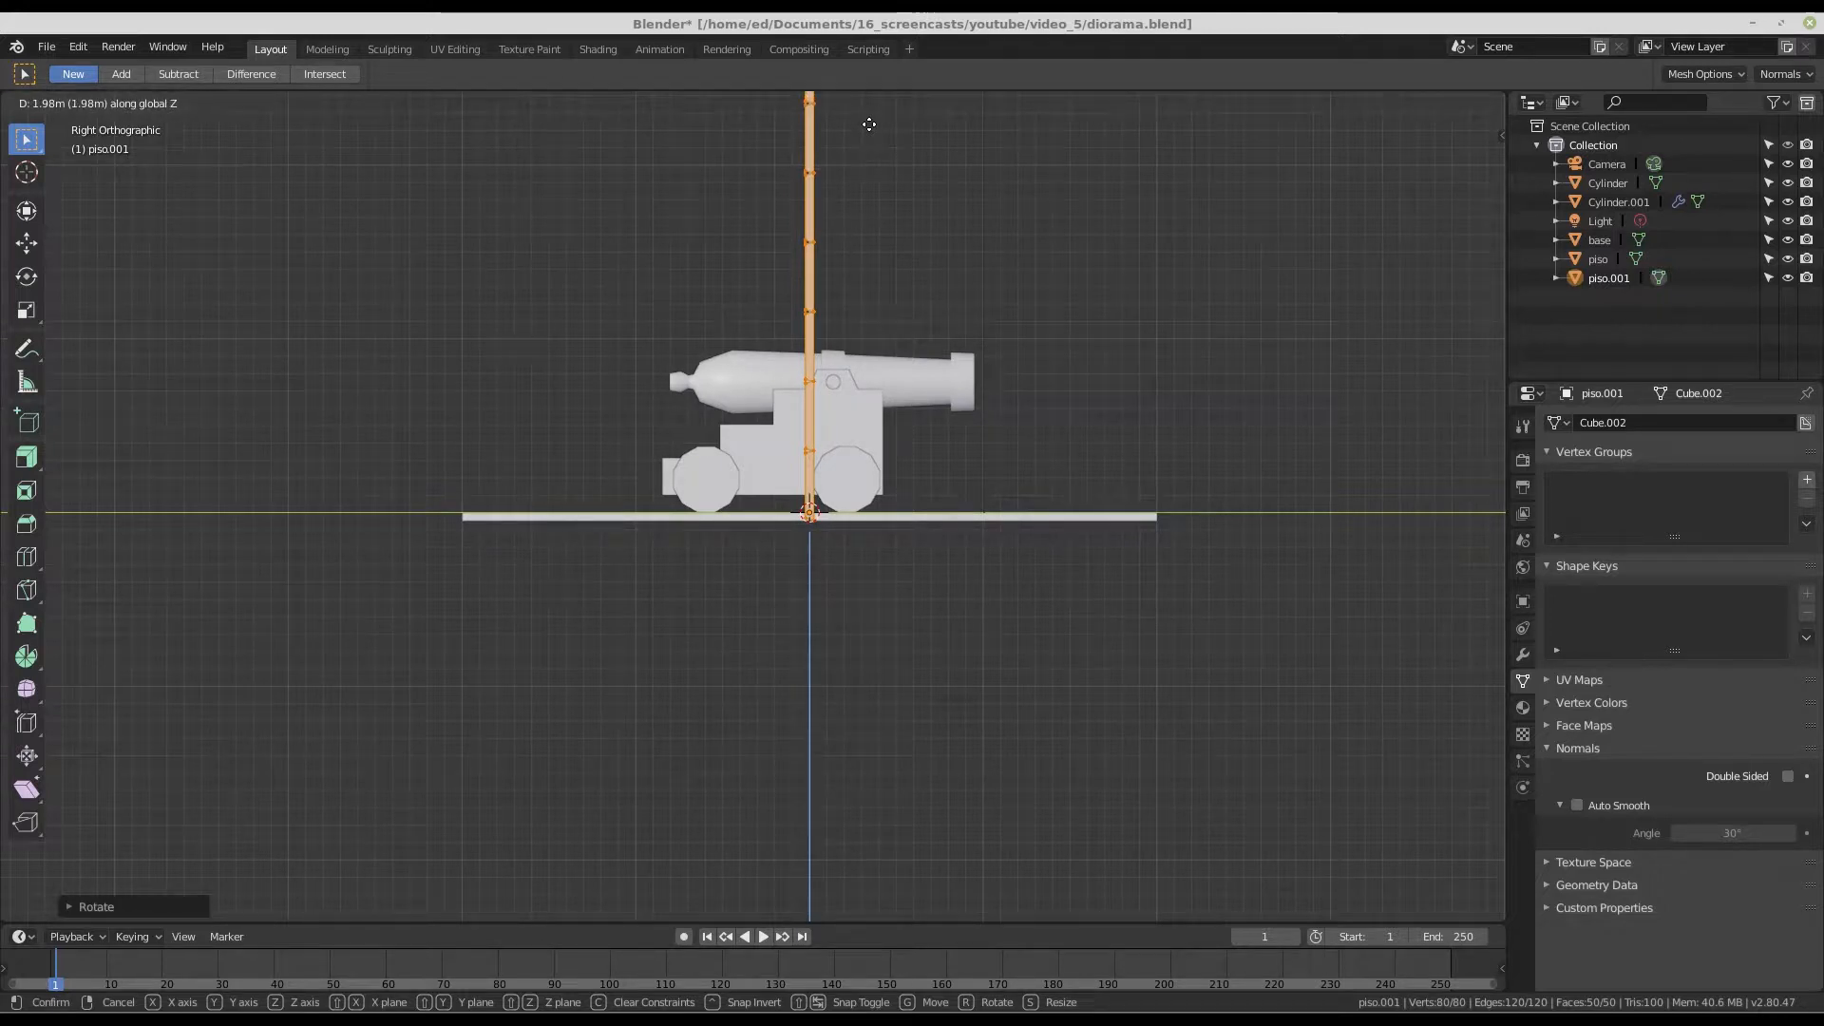
click(858, 211)
- Switch to the Modeling workspace and frame the upright plank panel with the cannon and floor
scroll(859, 211, down, 2)
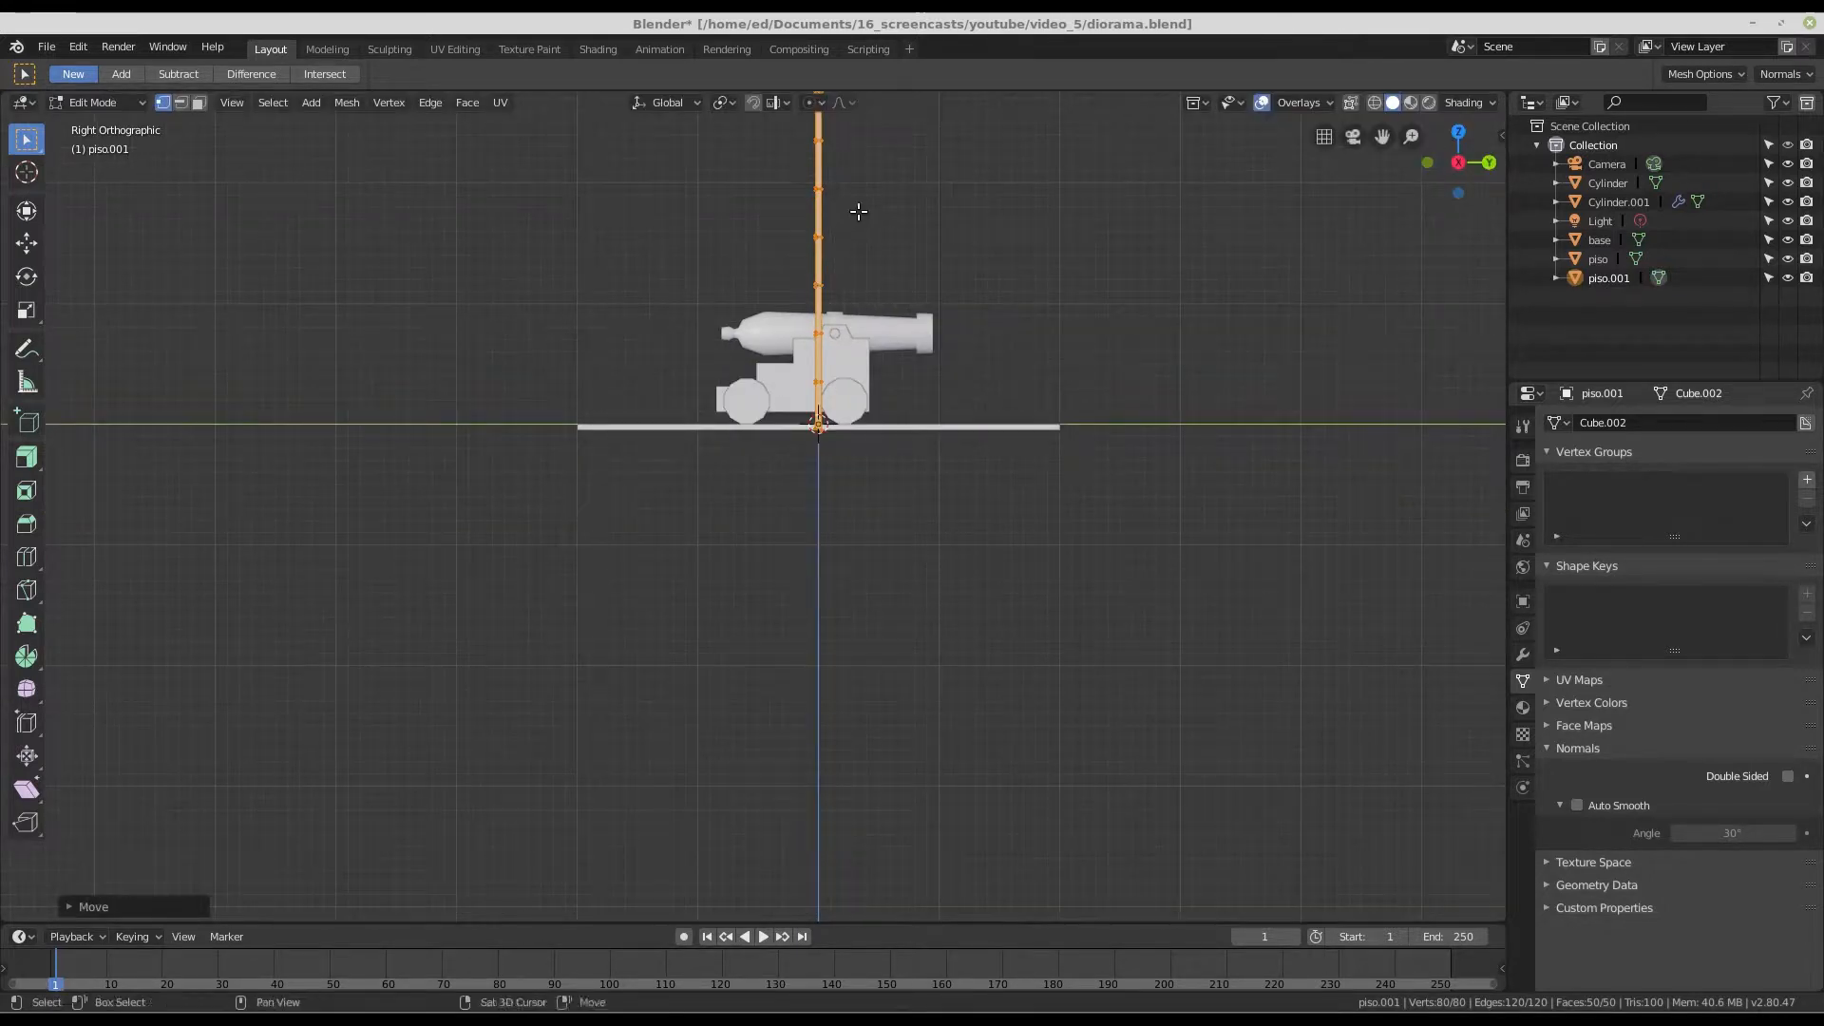
shift+middle_drag(859, 211, 846, 406)
scroll(847, 406, down, 1)
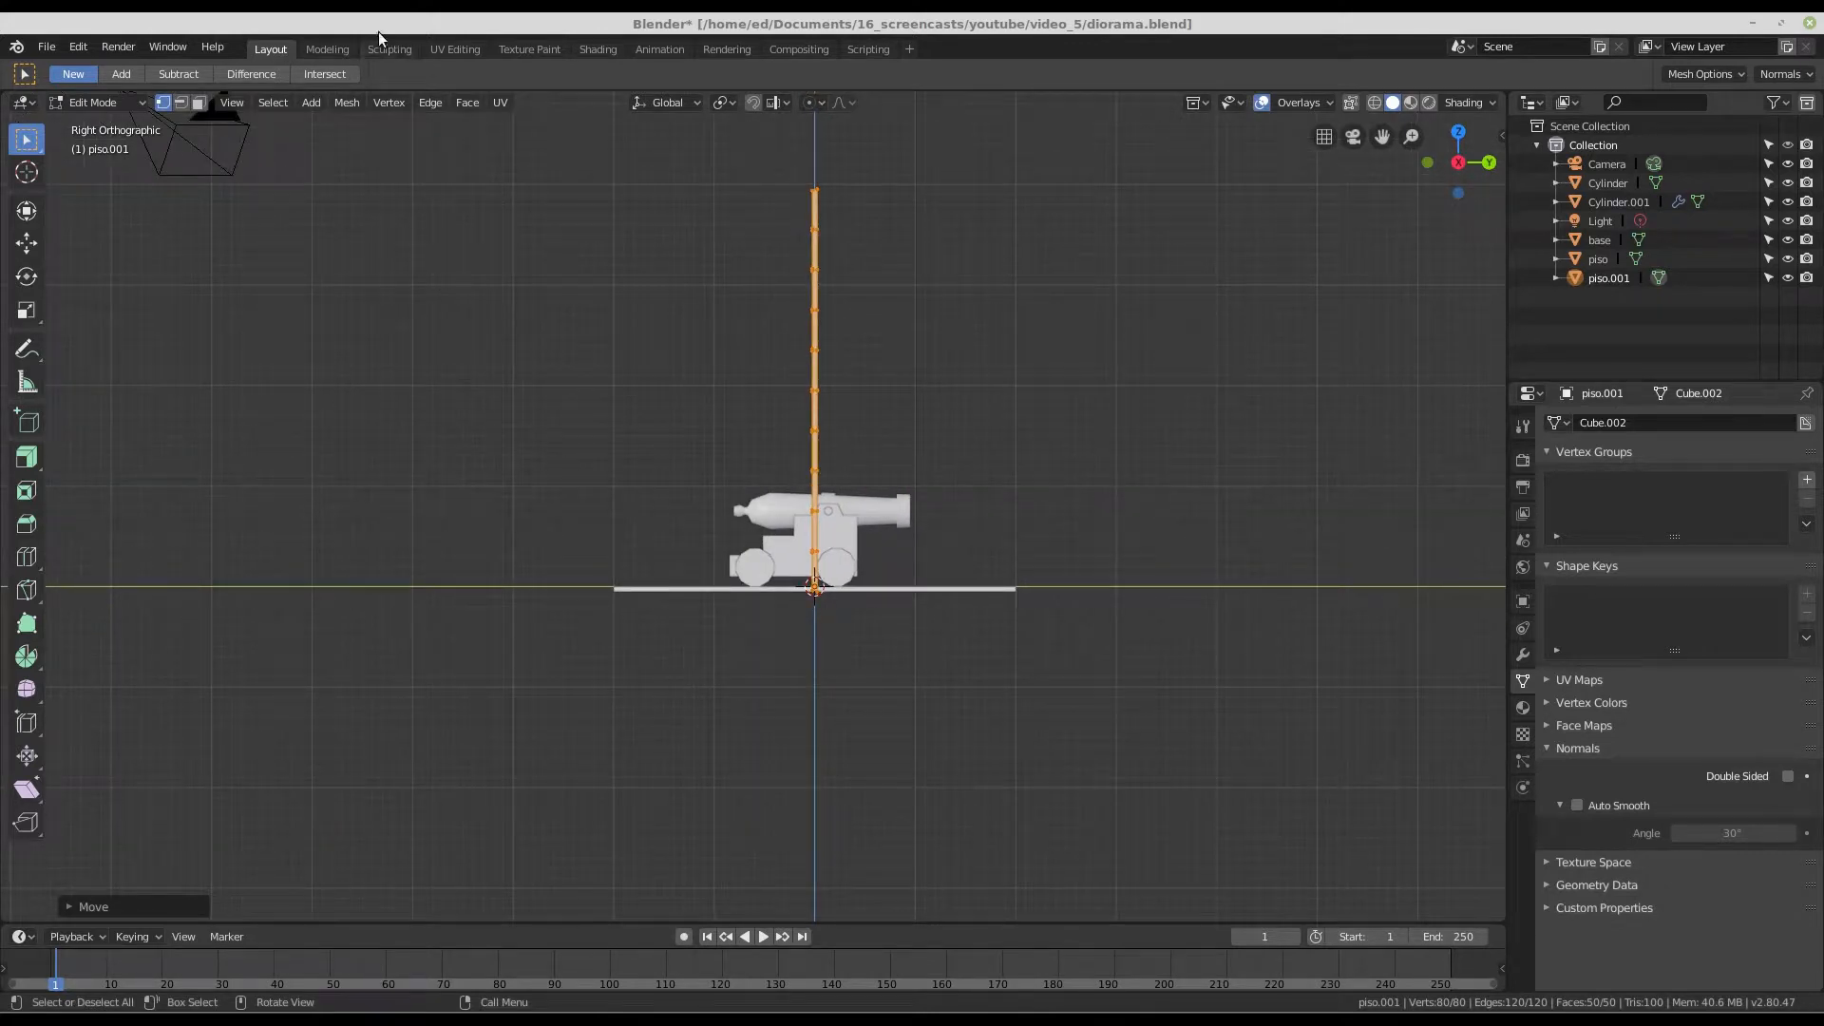
click(325, 49)
scroll(855, 322, down, 9)
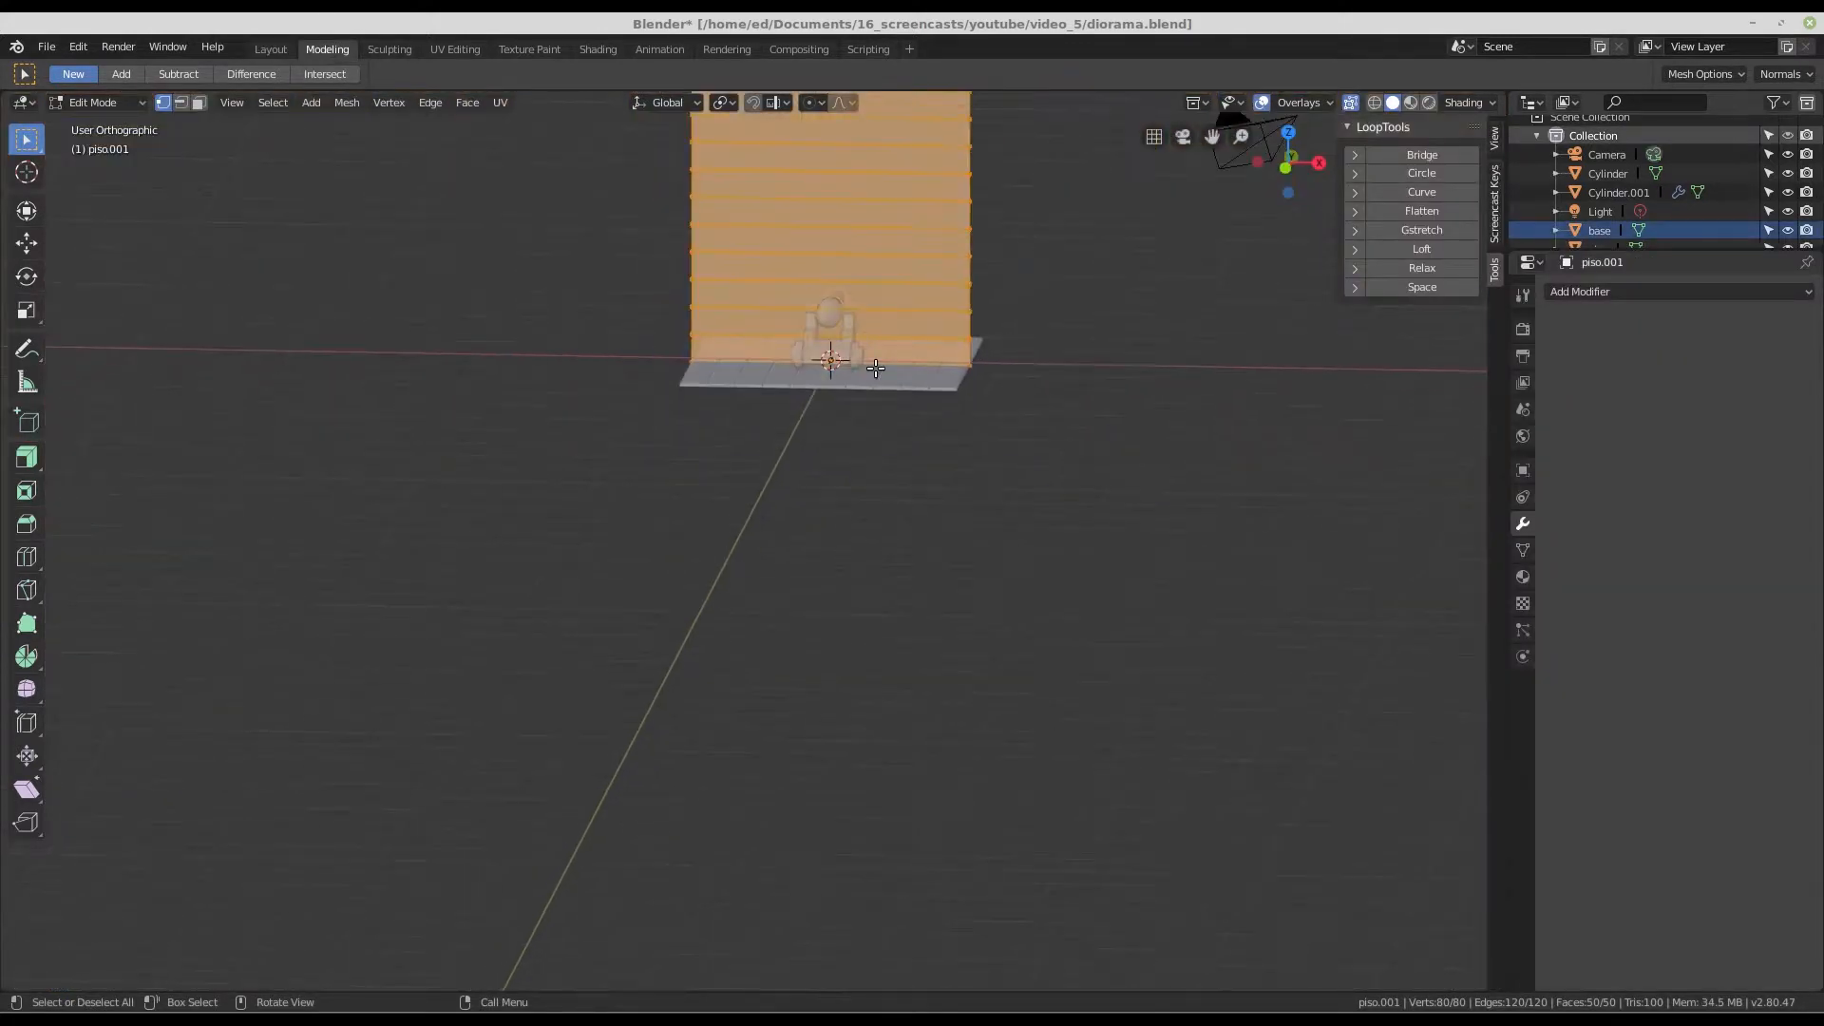
middle_drag(872, 371, 708, 362)
scroll(830, 289, up, 3)
shift+middle_drag(847, 264, 864, 491)
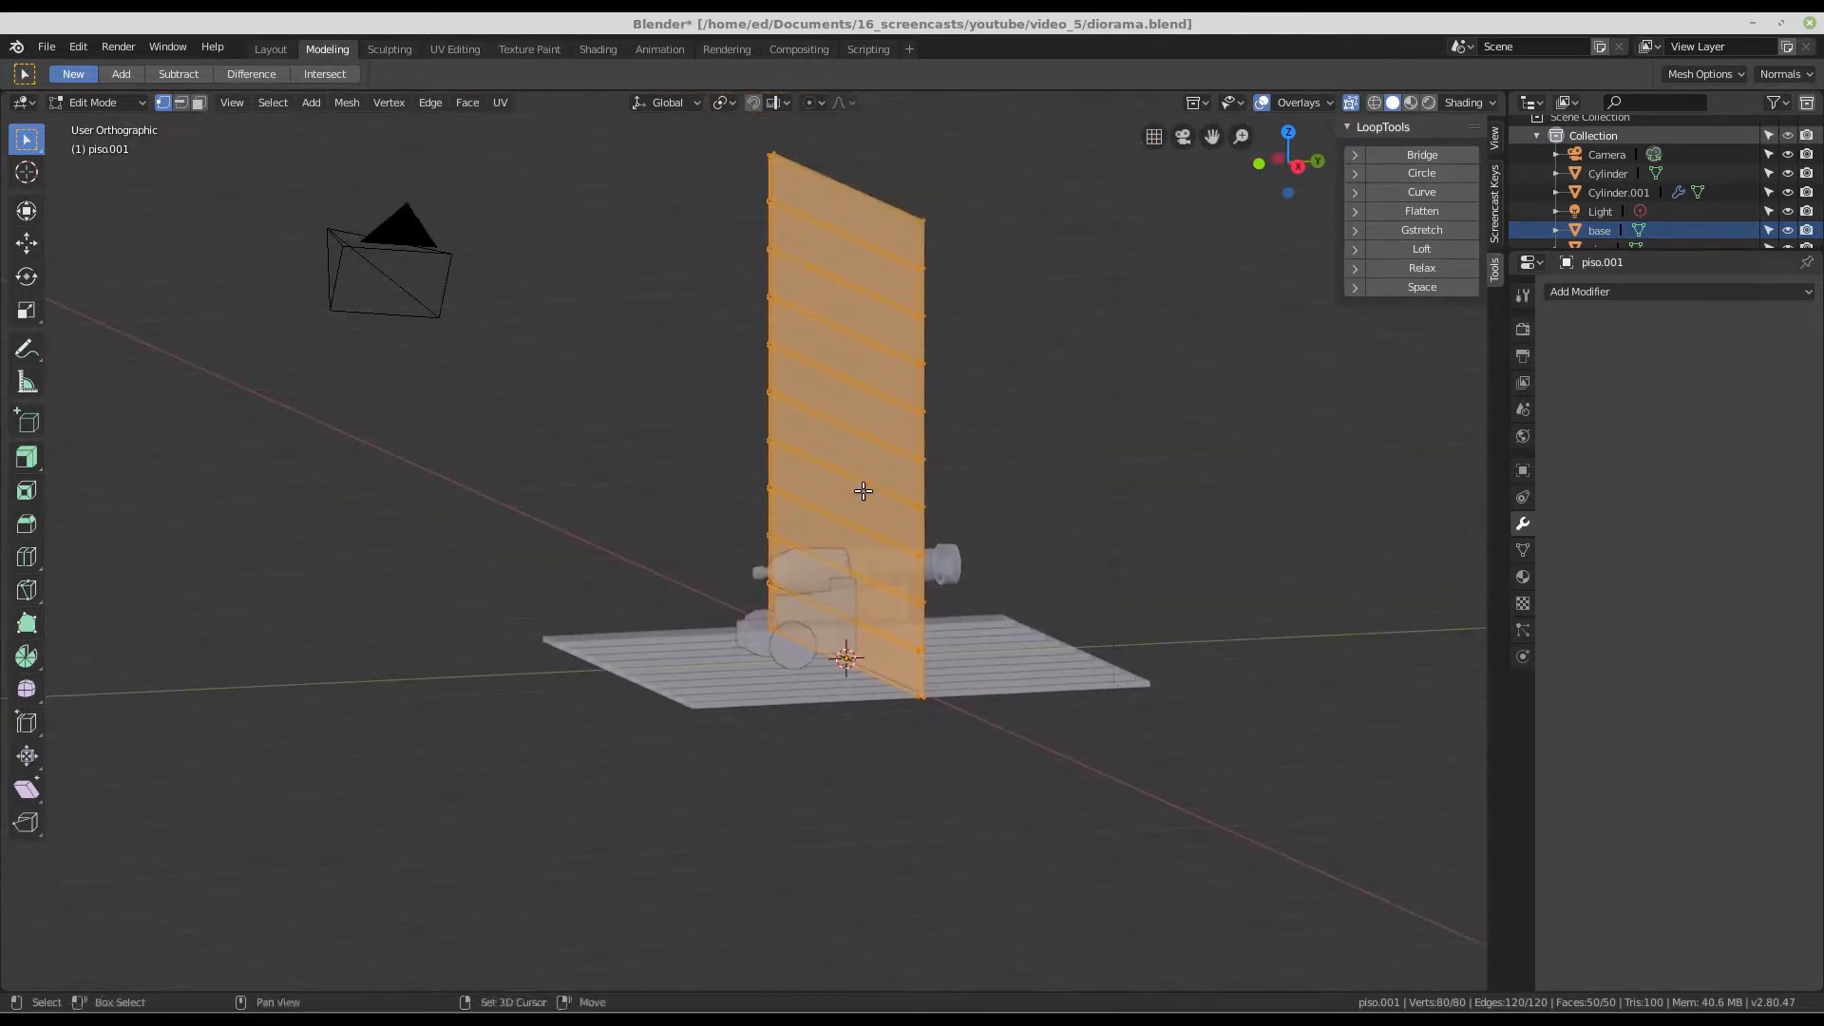
scroll(908, 484, up, 1)
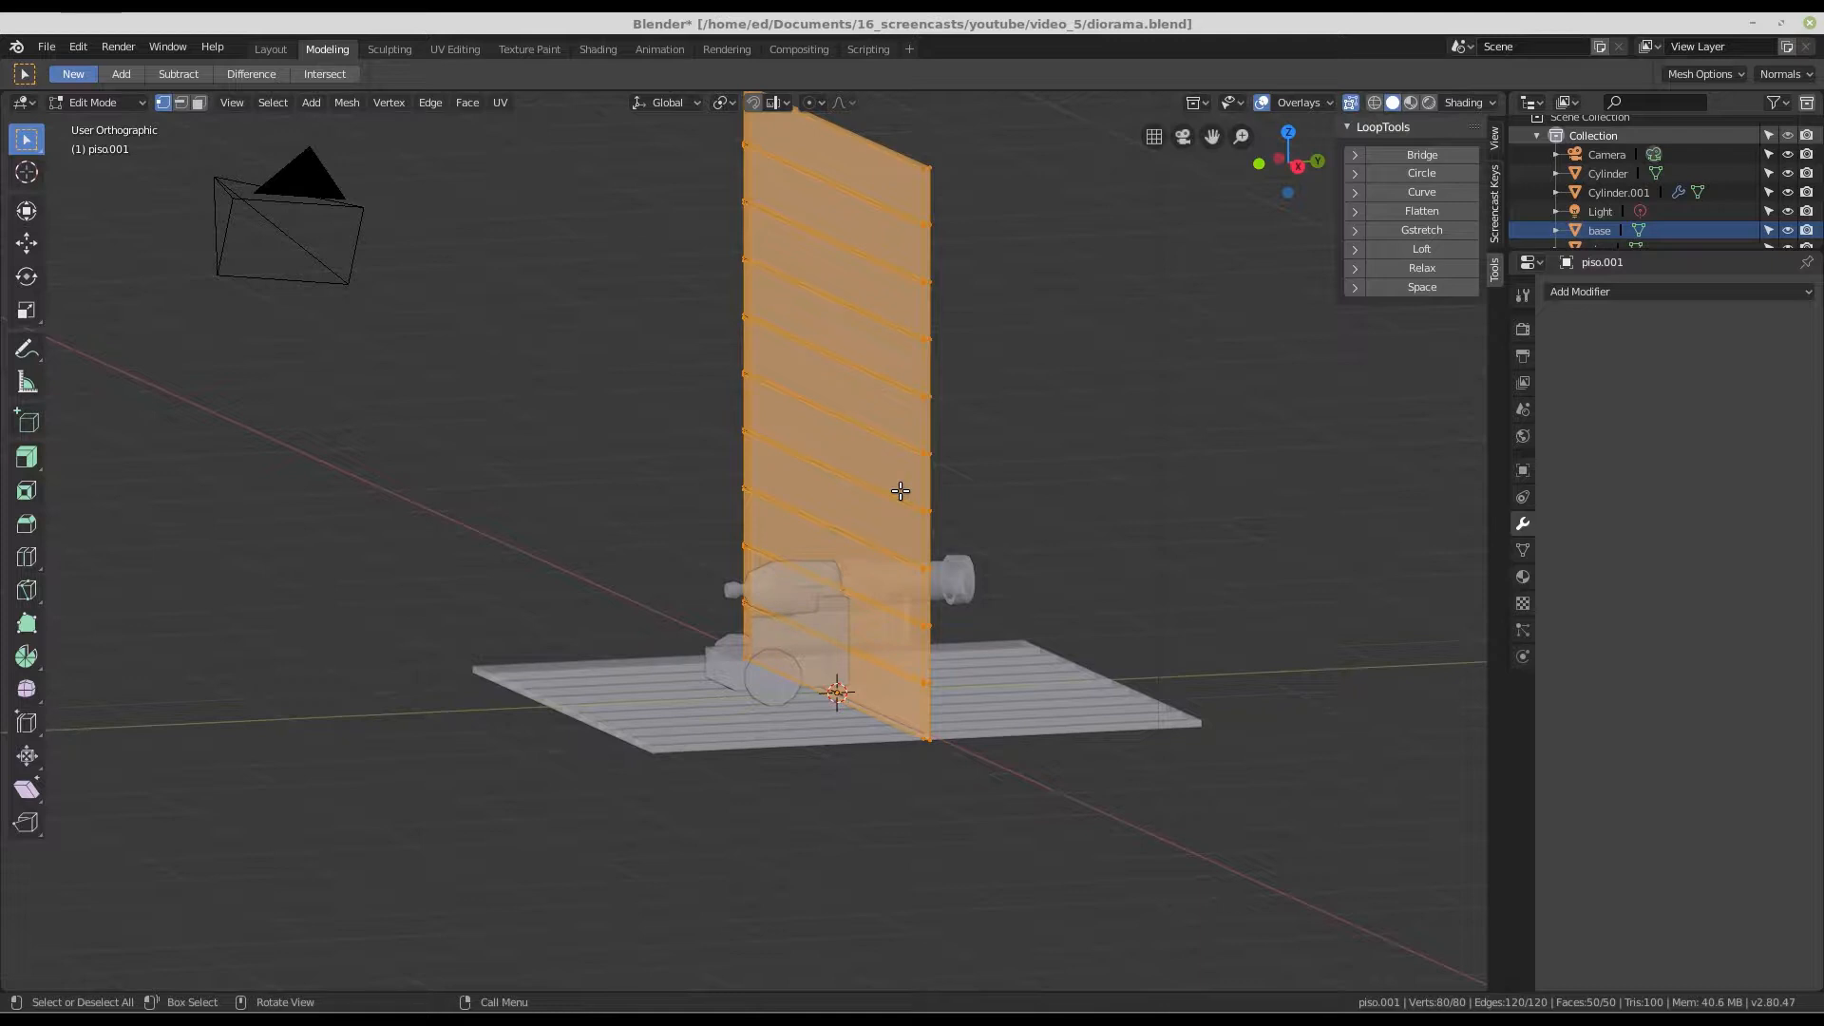
- Return to Object Mode and move the plank wall about 1.98 m along Y to the floor's edge
key(Tab)
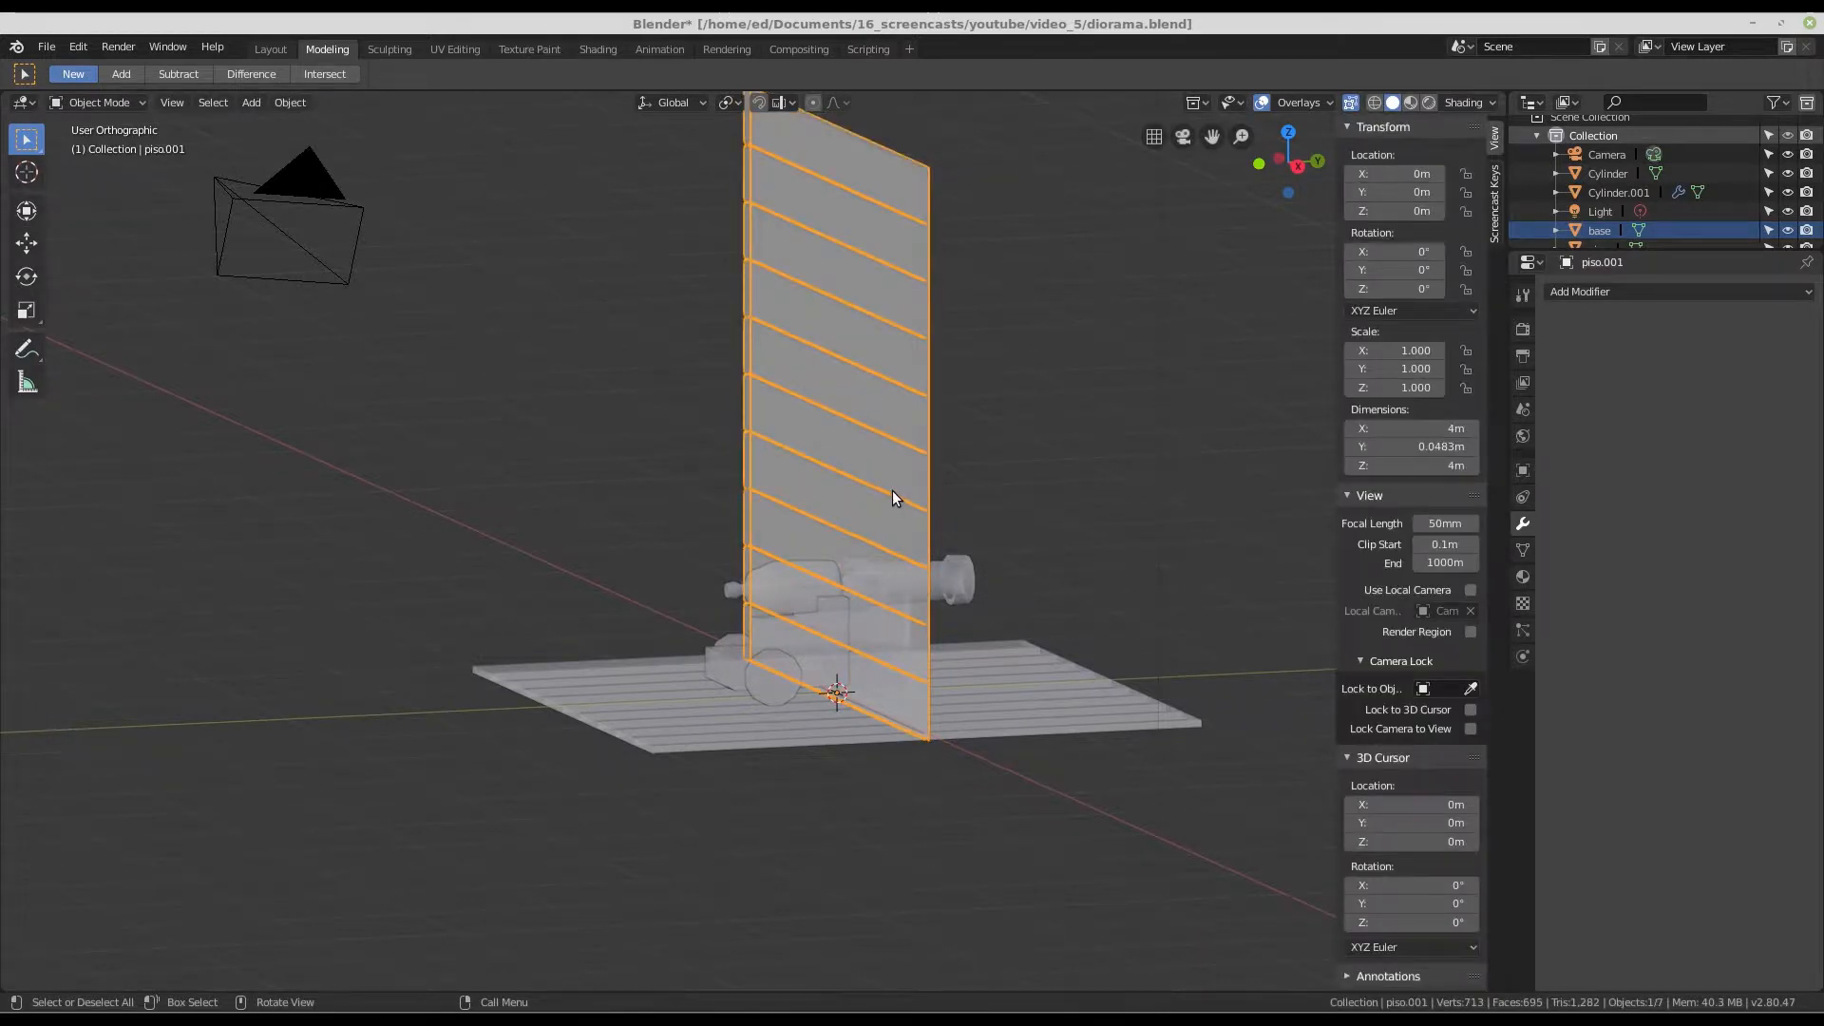
key(KP_3)
key(g)
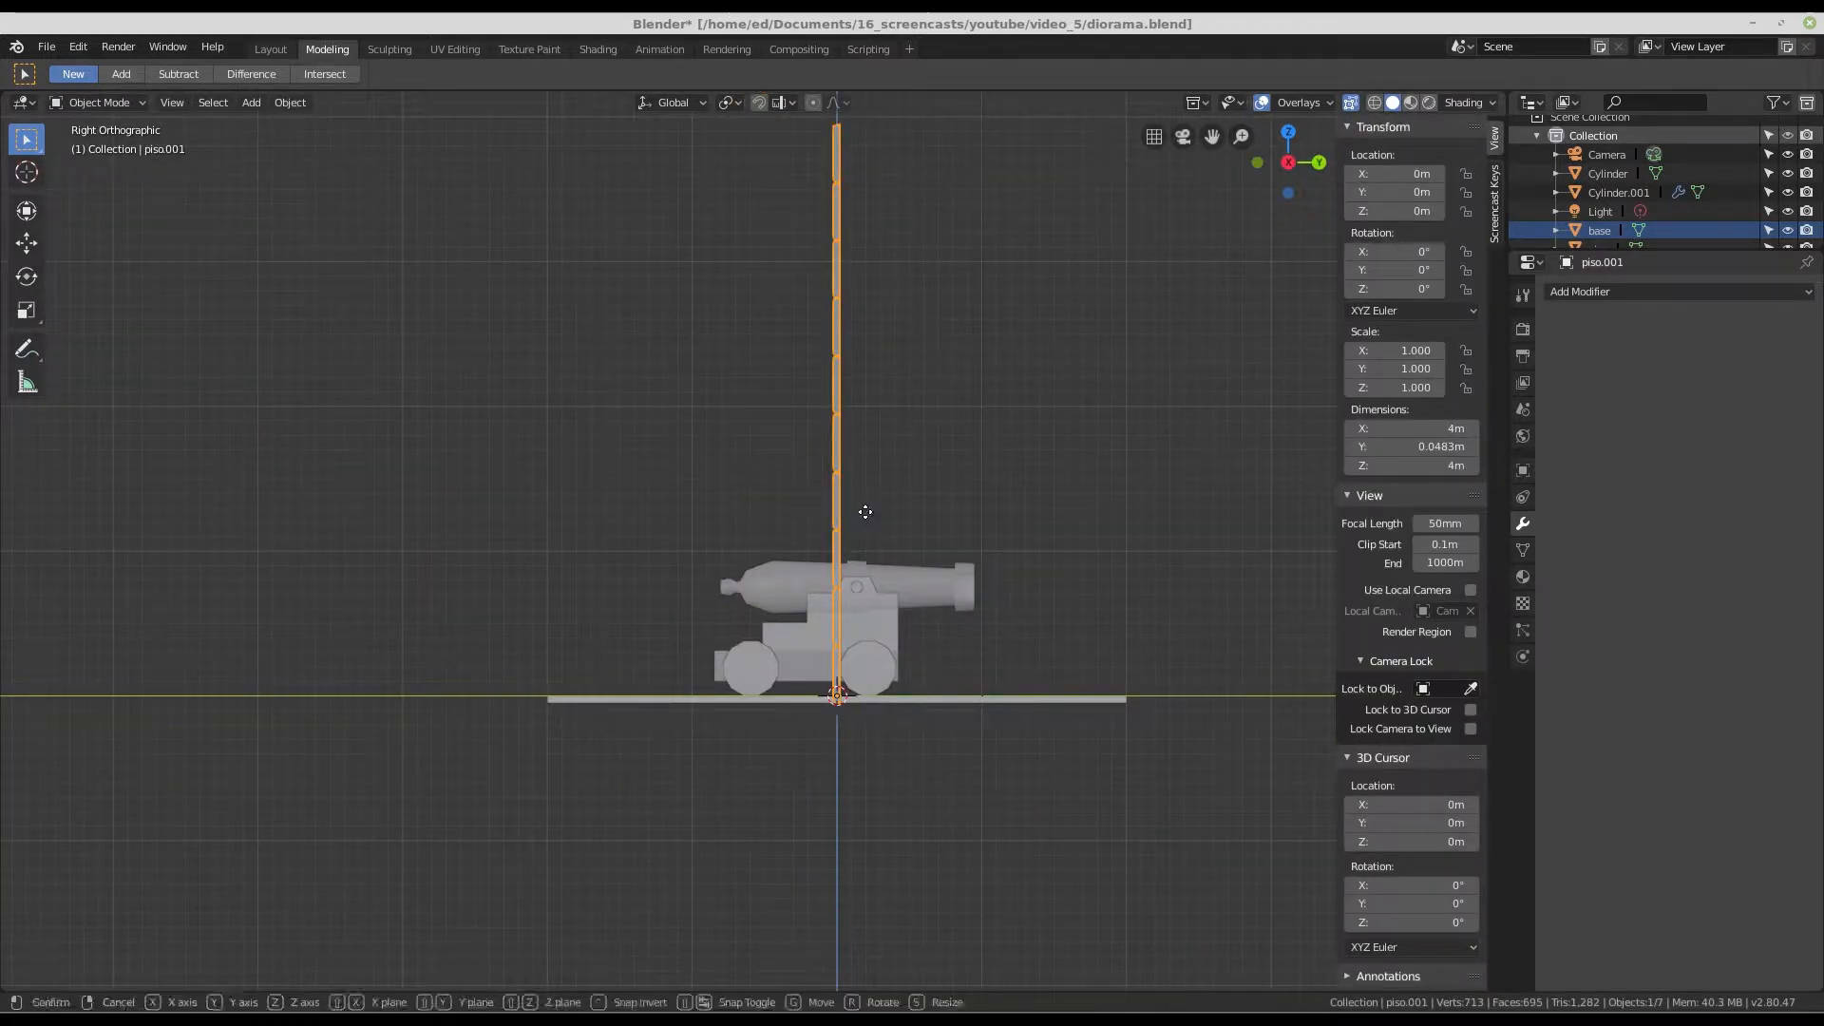
key(y)
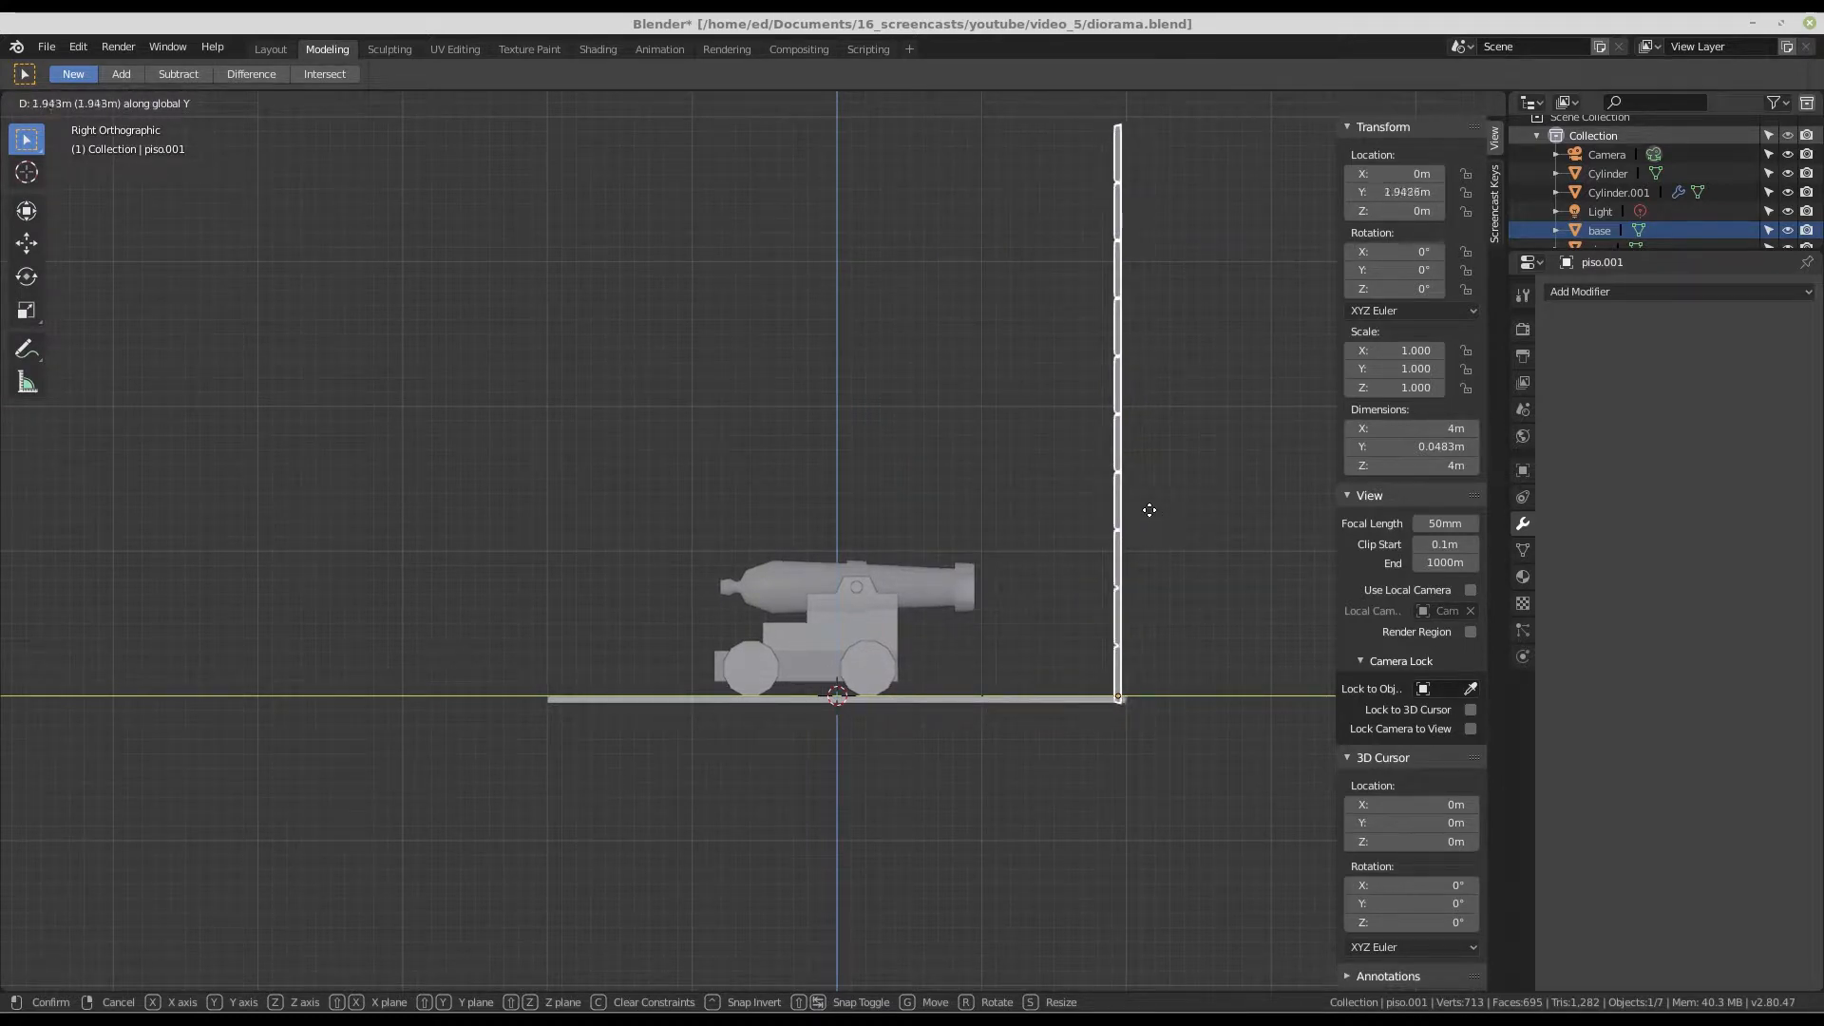
click(1152, 510)
- Examine where the plank wall meets the floor and how its height compares with the cannon
scroll(870, 430, down, 3)
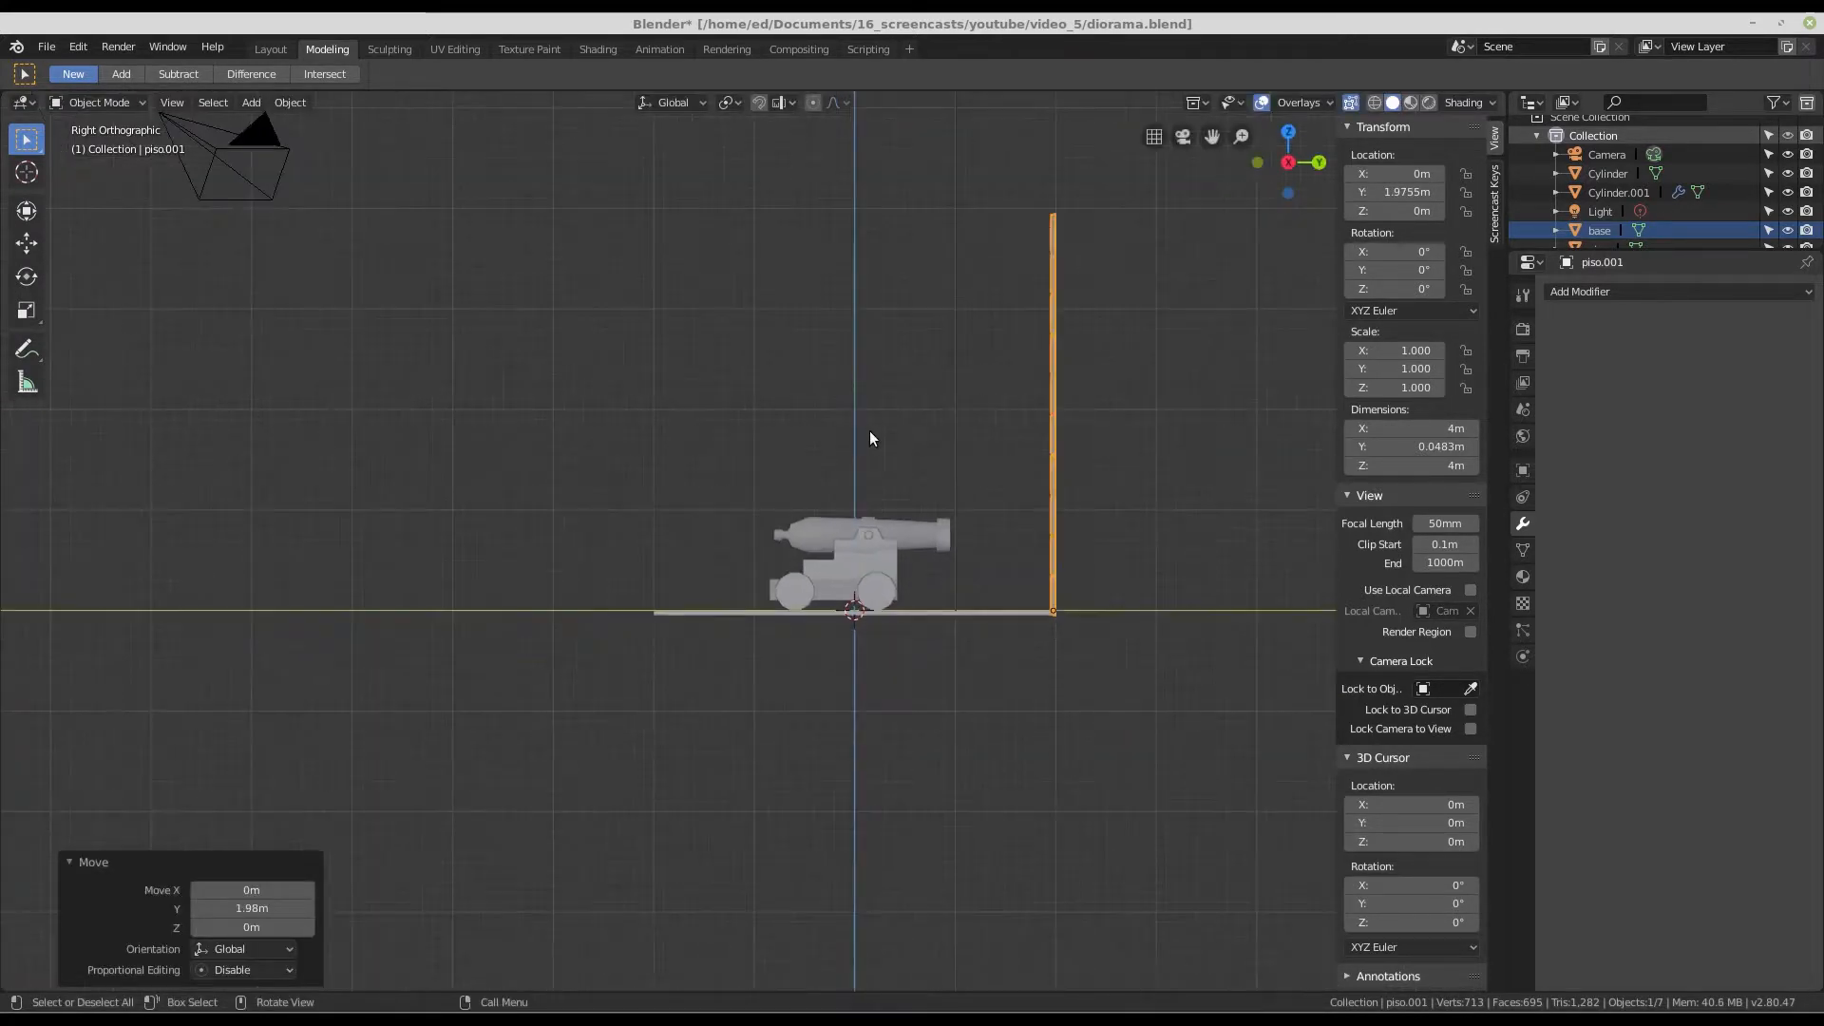
middle_drag(869, 430, 1029, 548)
scroll(1030, 513, up, 4)
scroll(1029, 547, up, 4)
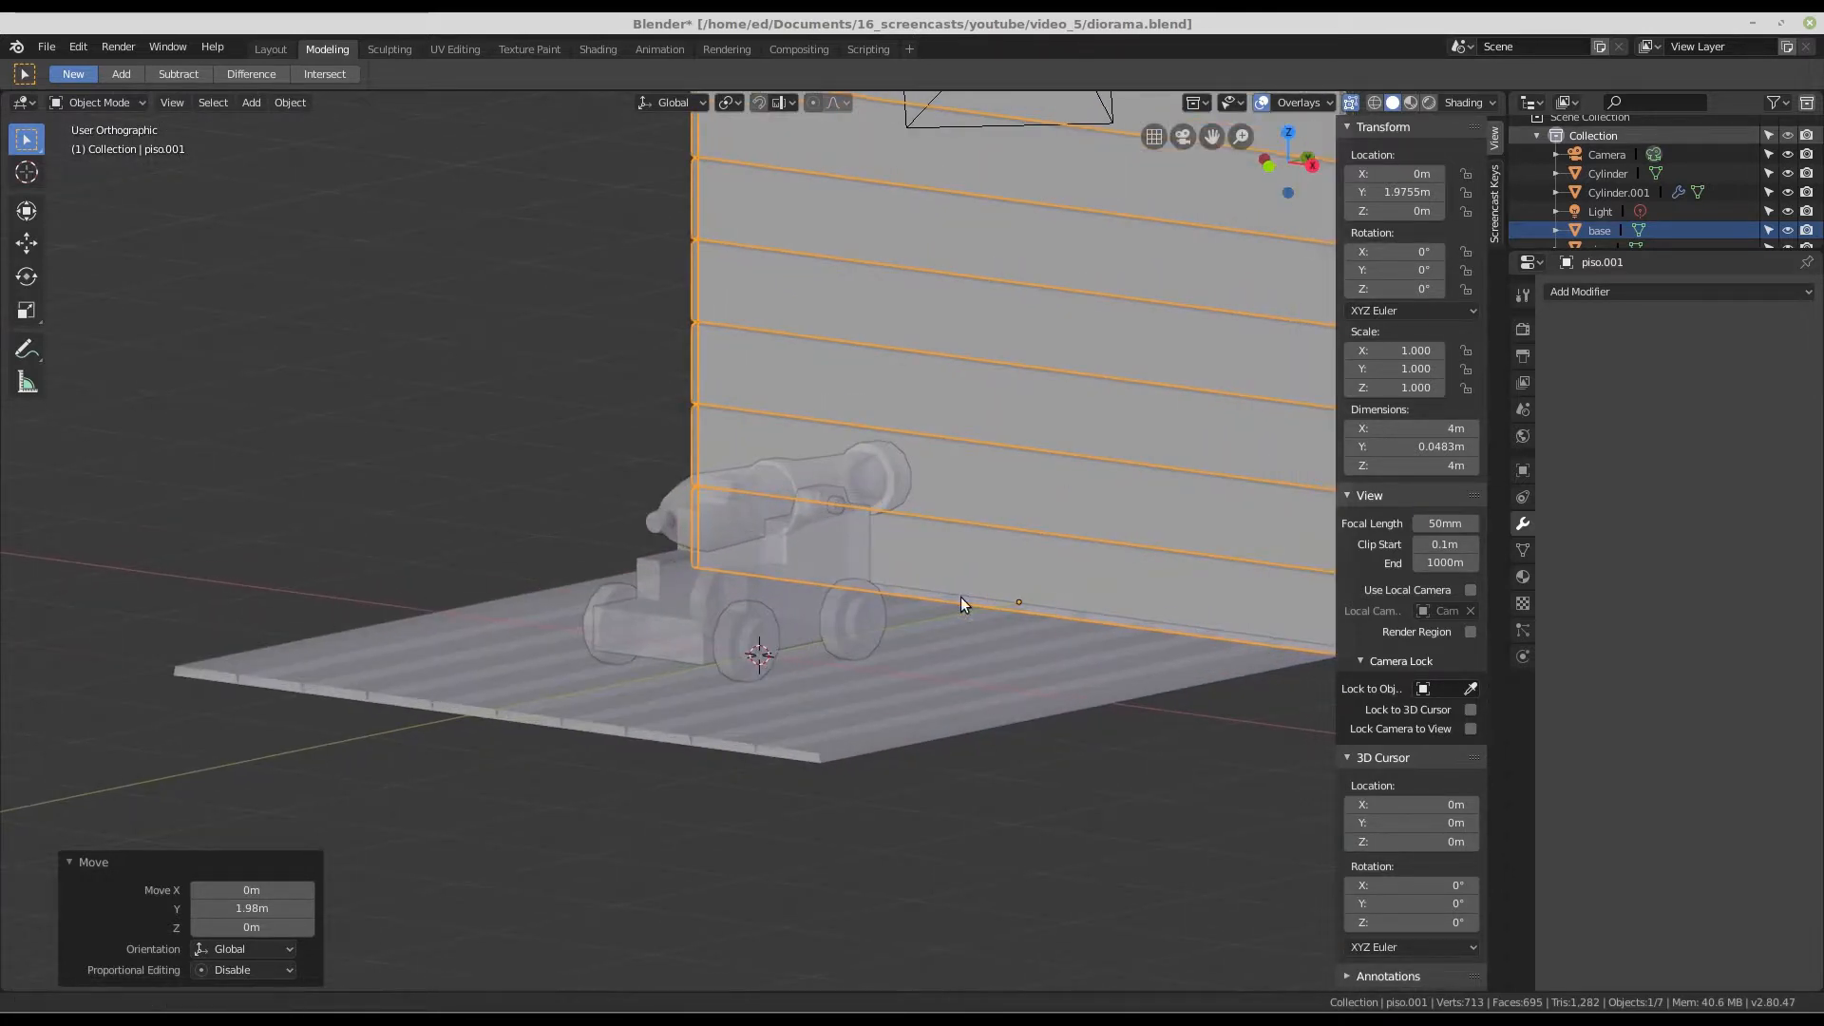
scroll(960, 597, up, 3)
scroll(826, 643, down, 2)
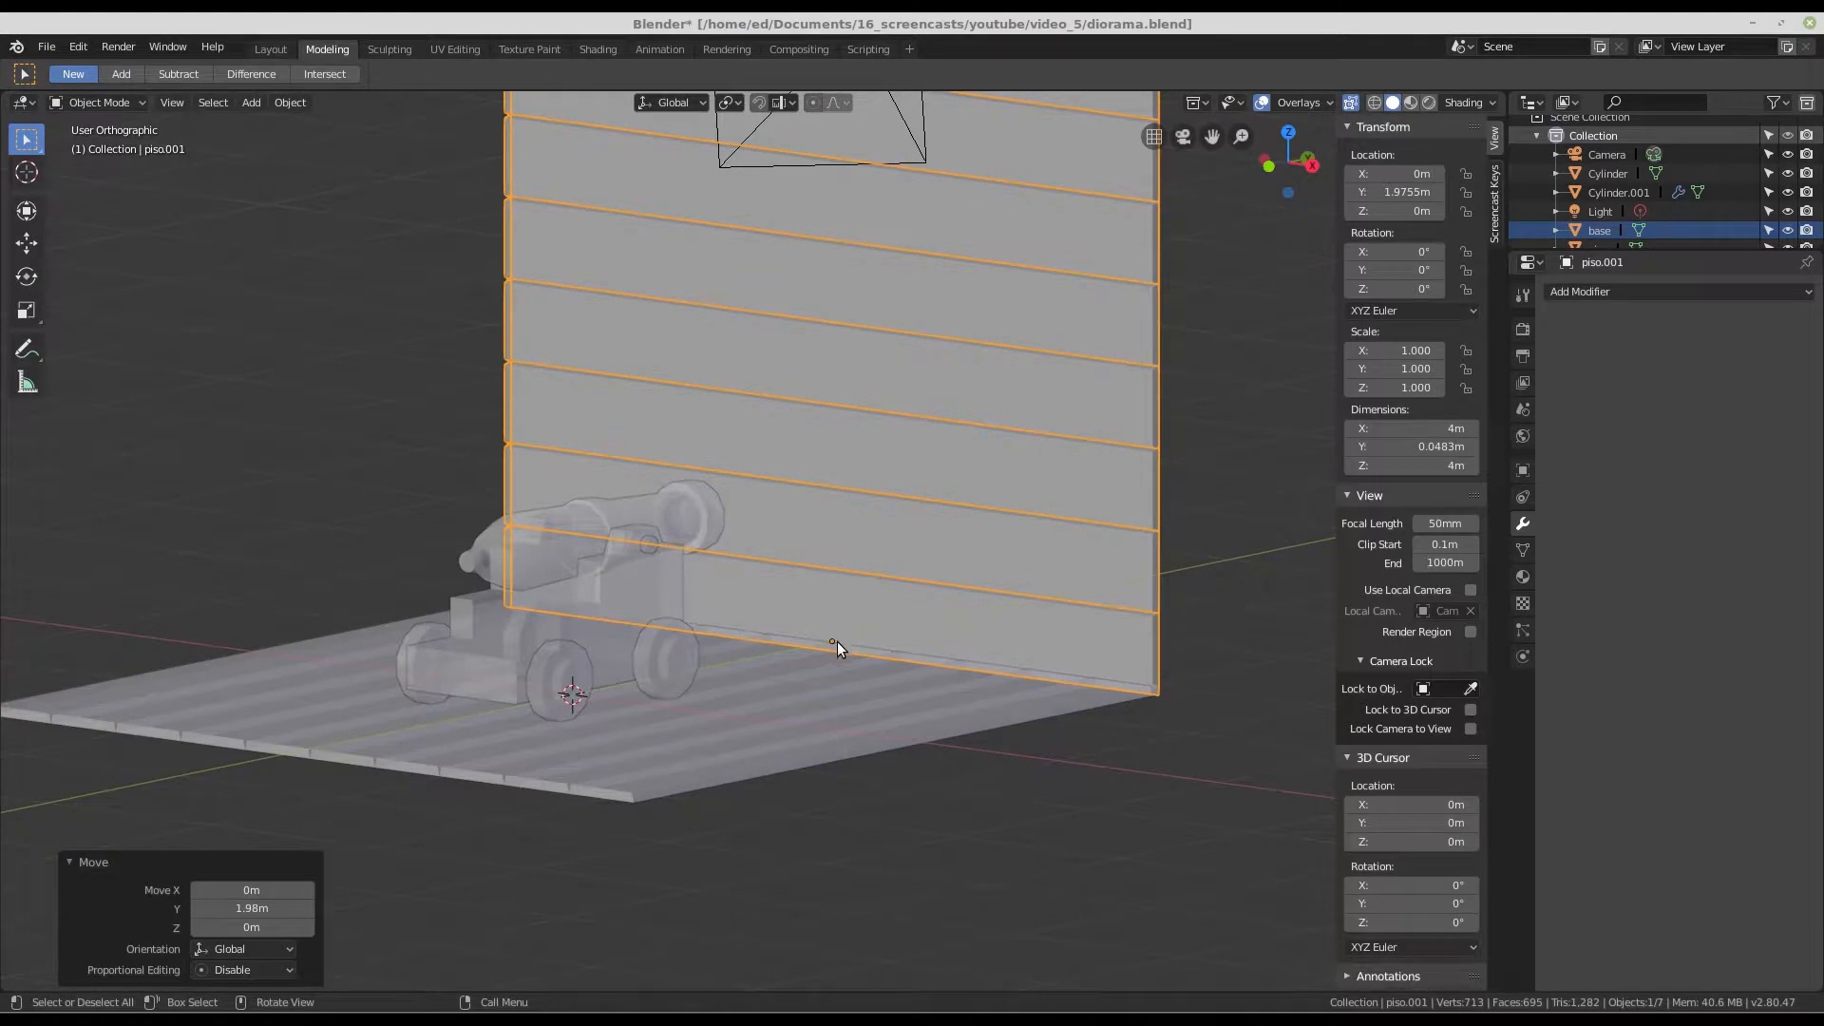
scroll(834, 642, down, 3)
scroll(836, 625, down, 1)
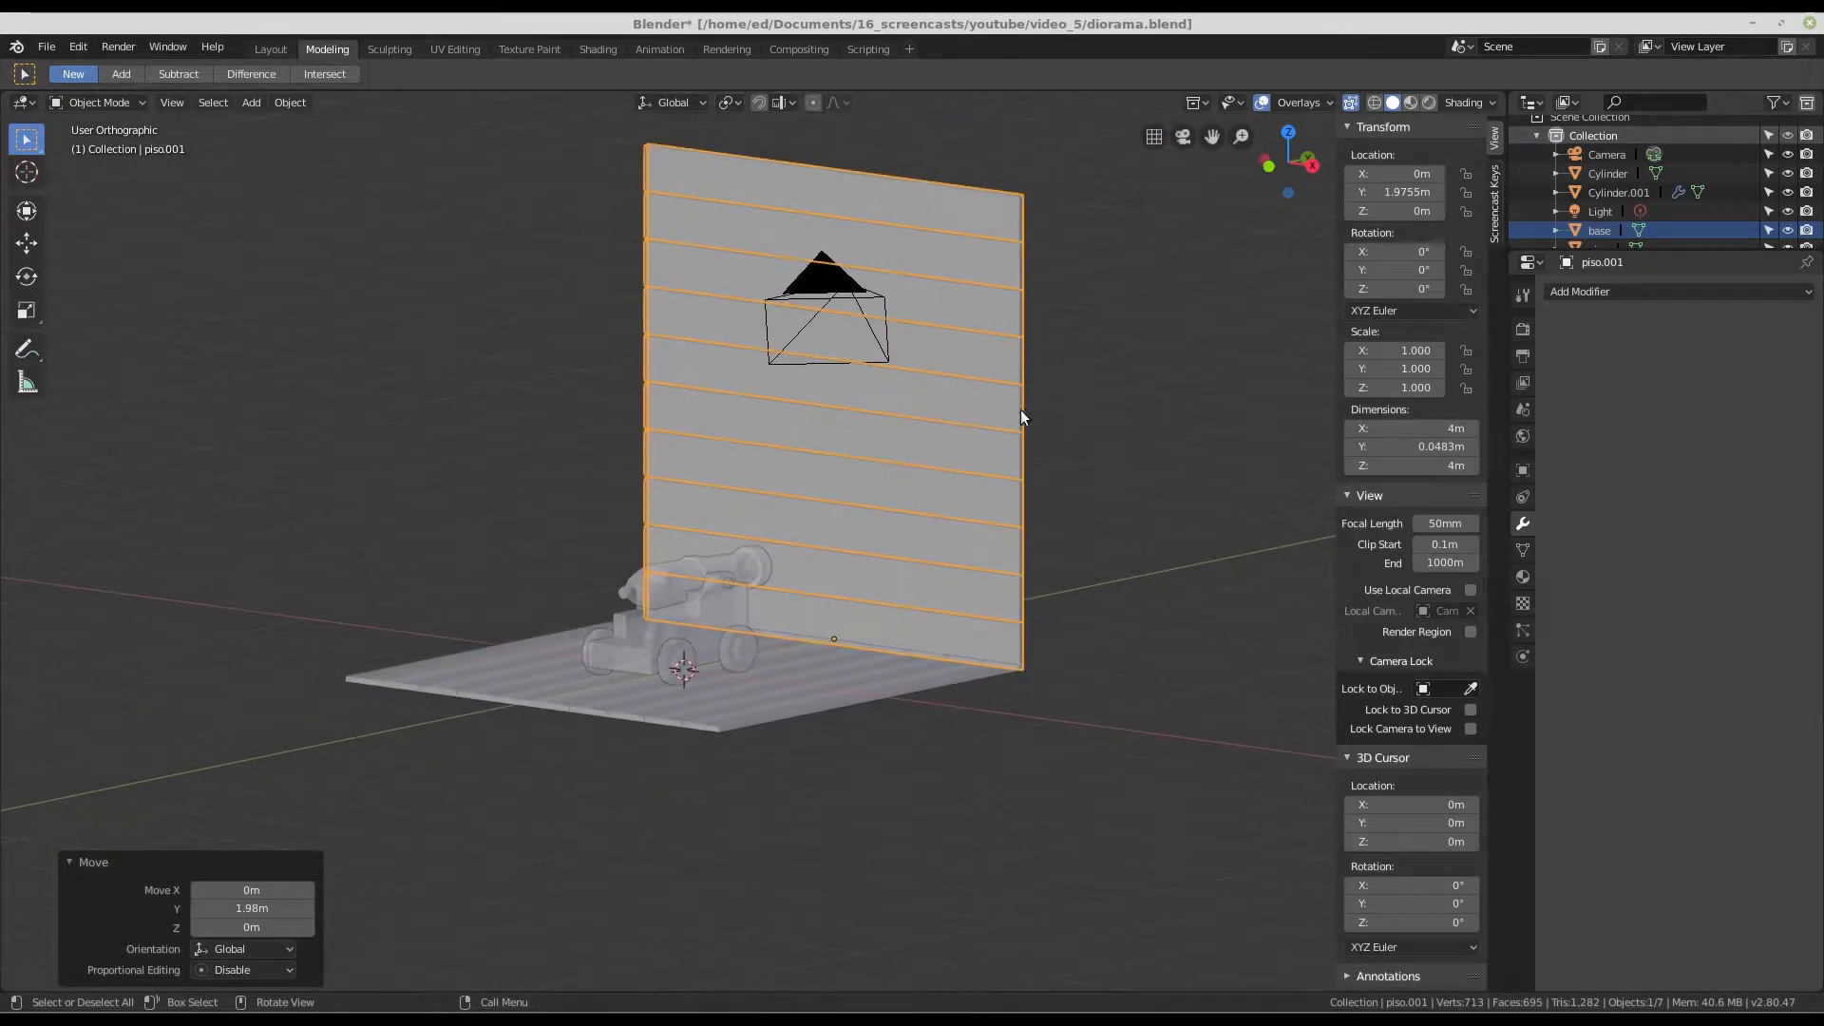
- Scale the plank wall object along Z to about 0.395 in Object Mode
key(s)
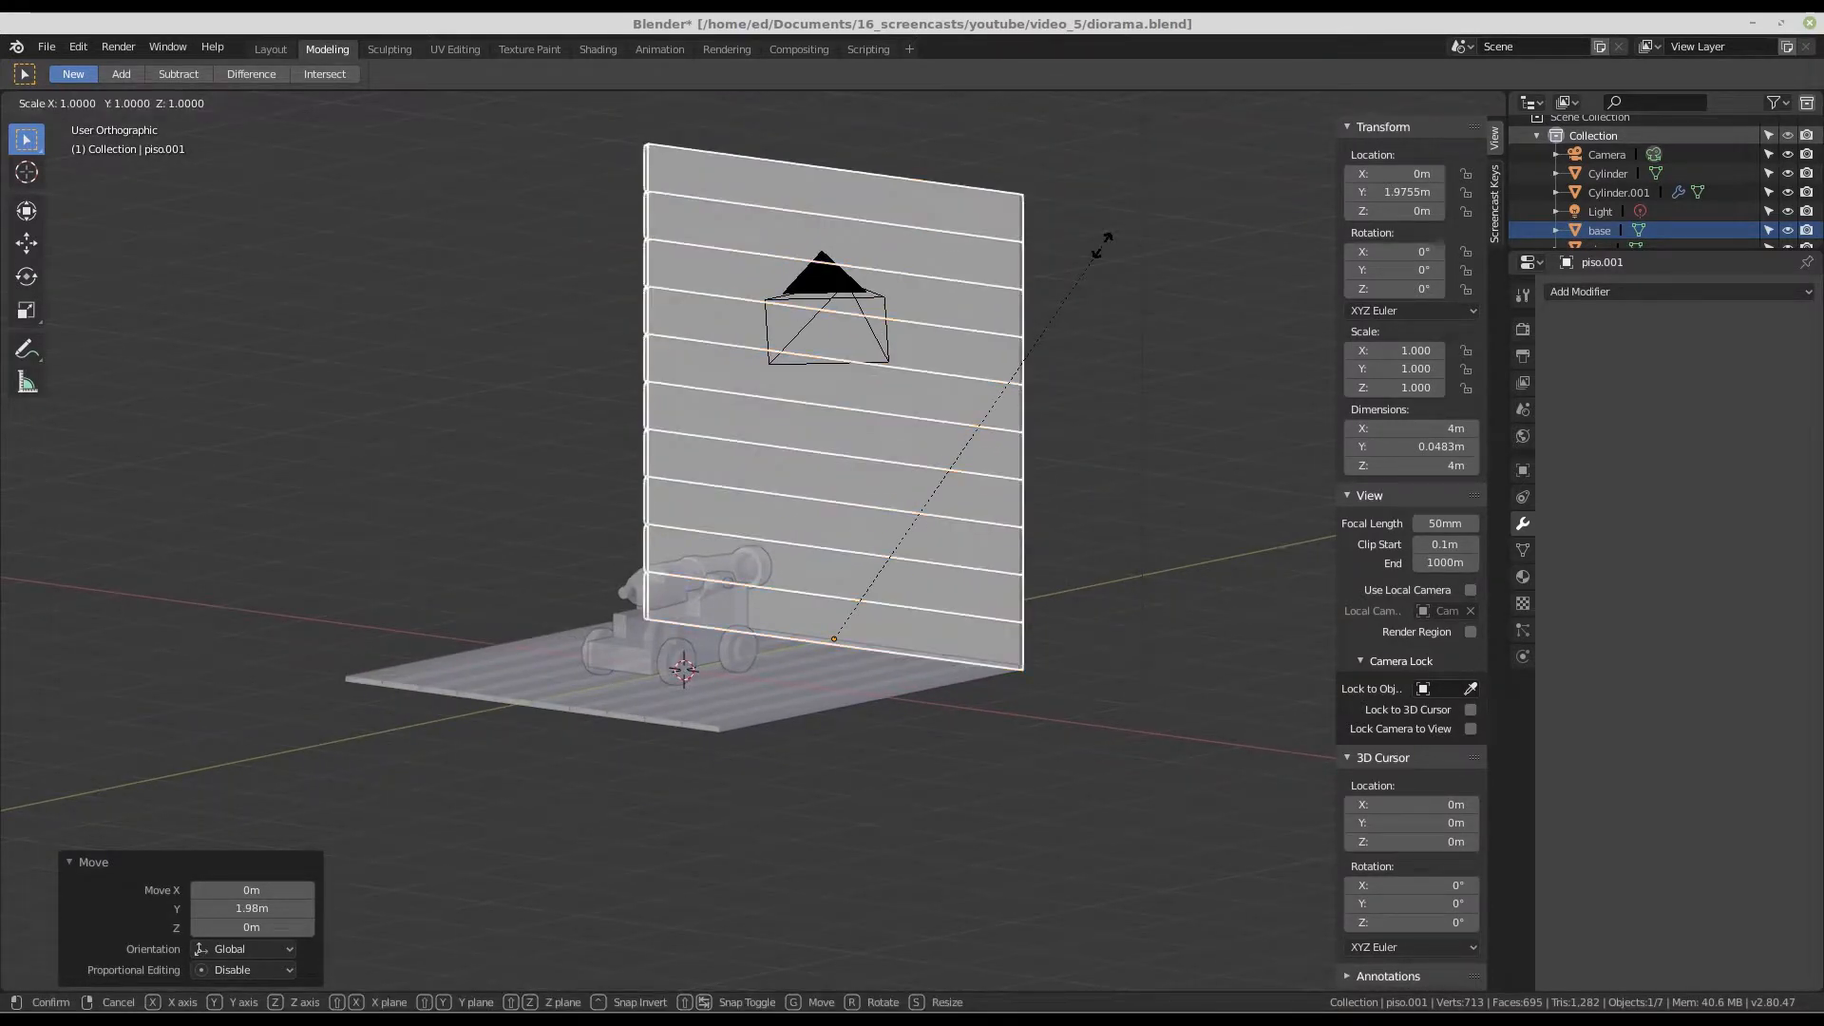
key(z)
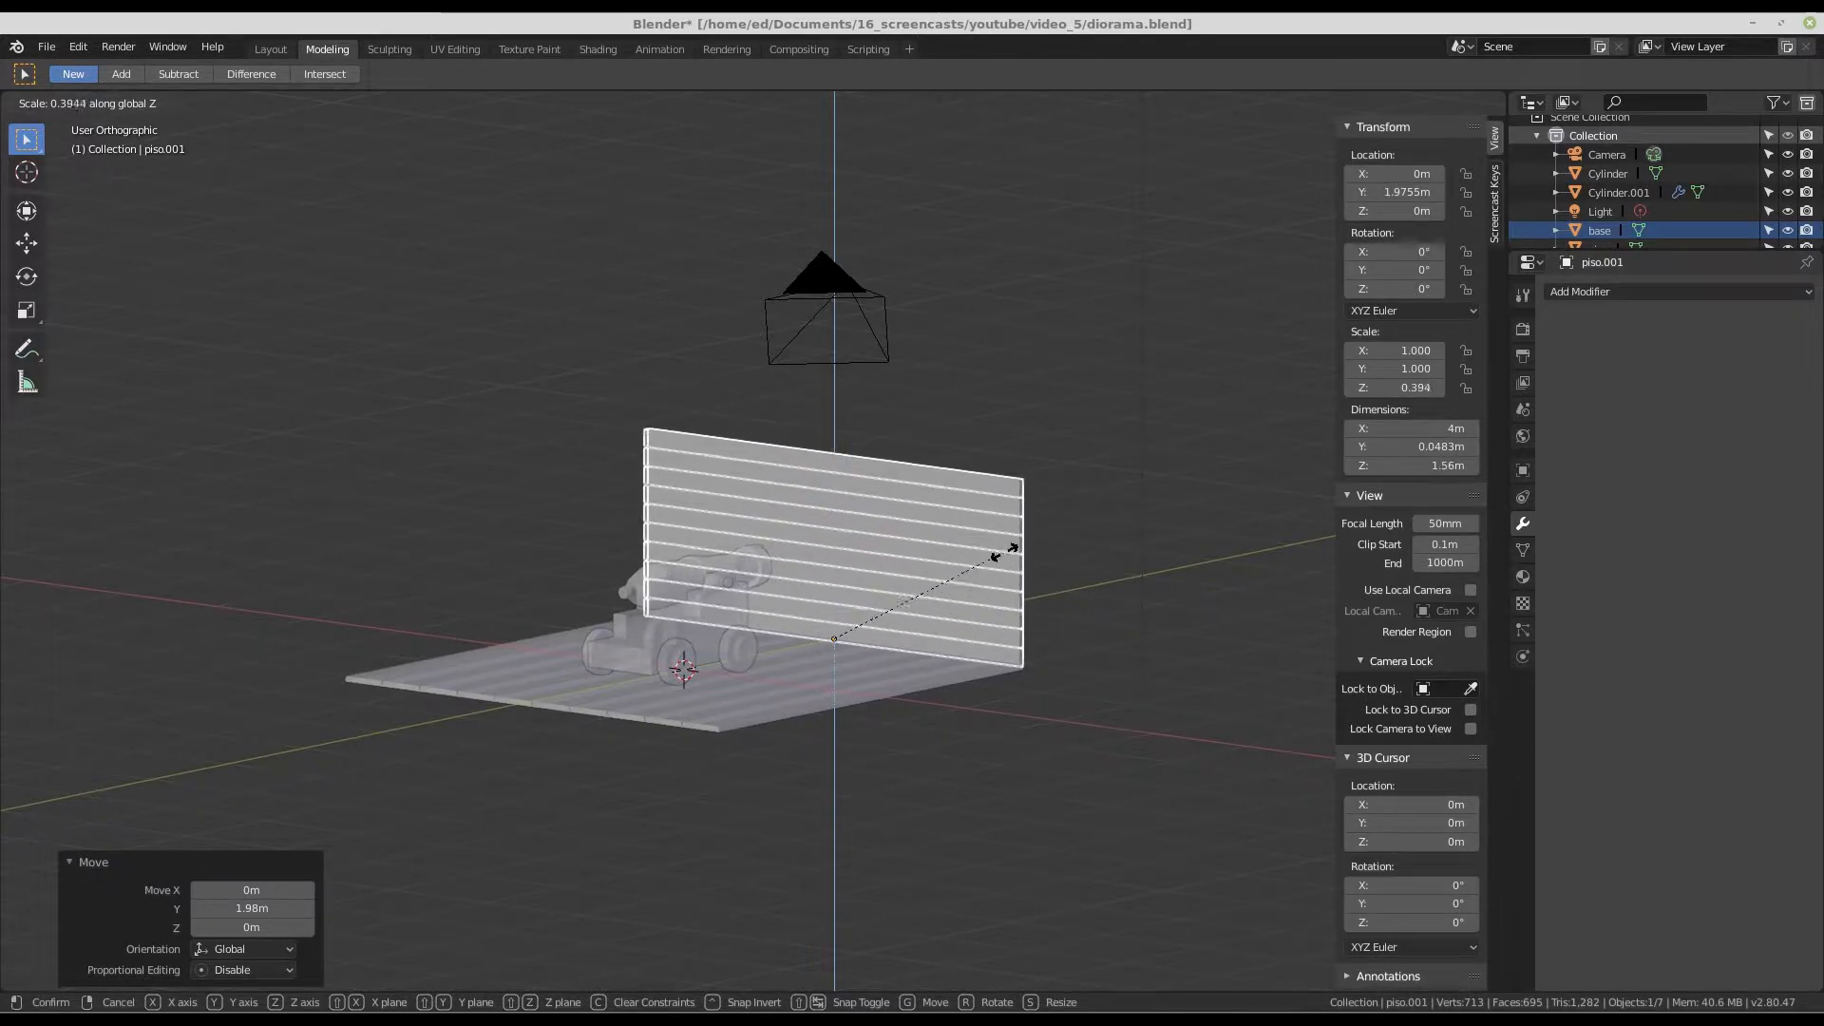
click(1002, 545)
middle_drag(859, 472, 910, 611)
scroll(950, 475, up, 3)
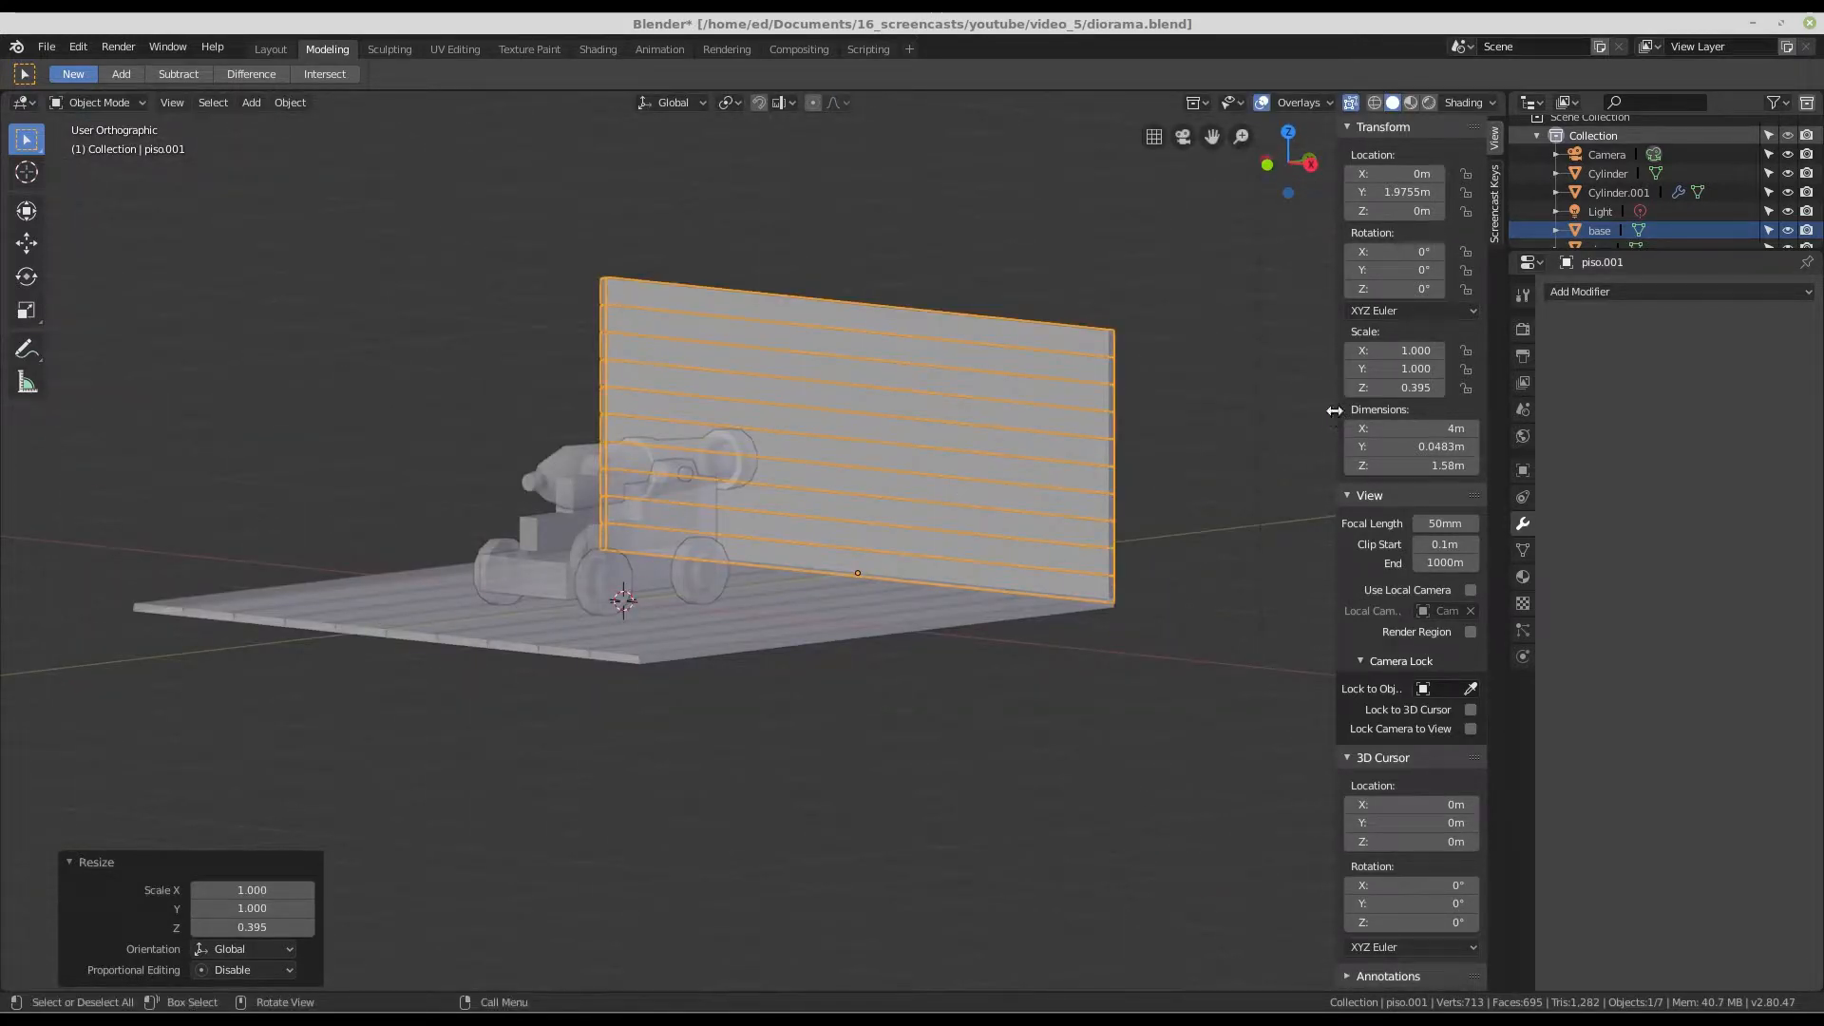
- Widen the sidebar showing the transform values and clear the plank wall's scale
drag(1337, 411, 1223, 418)
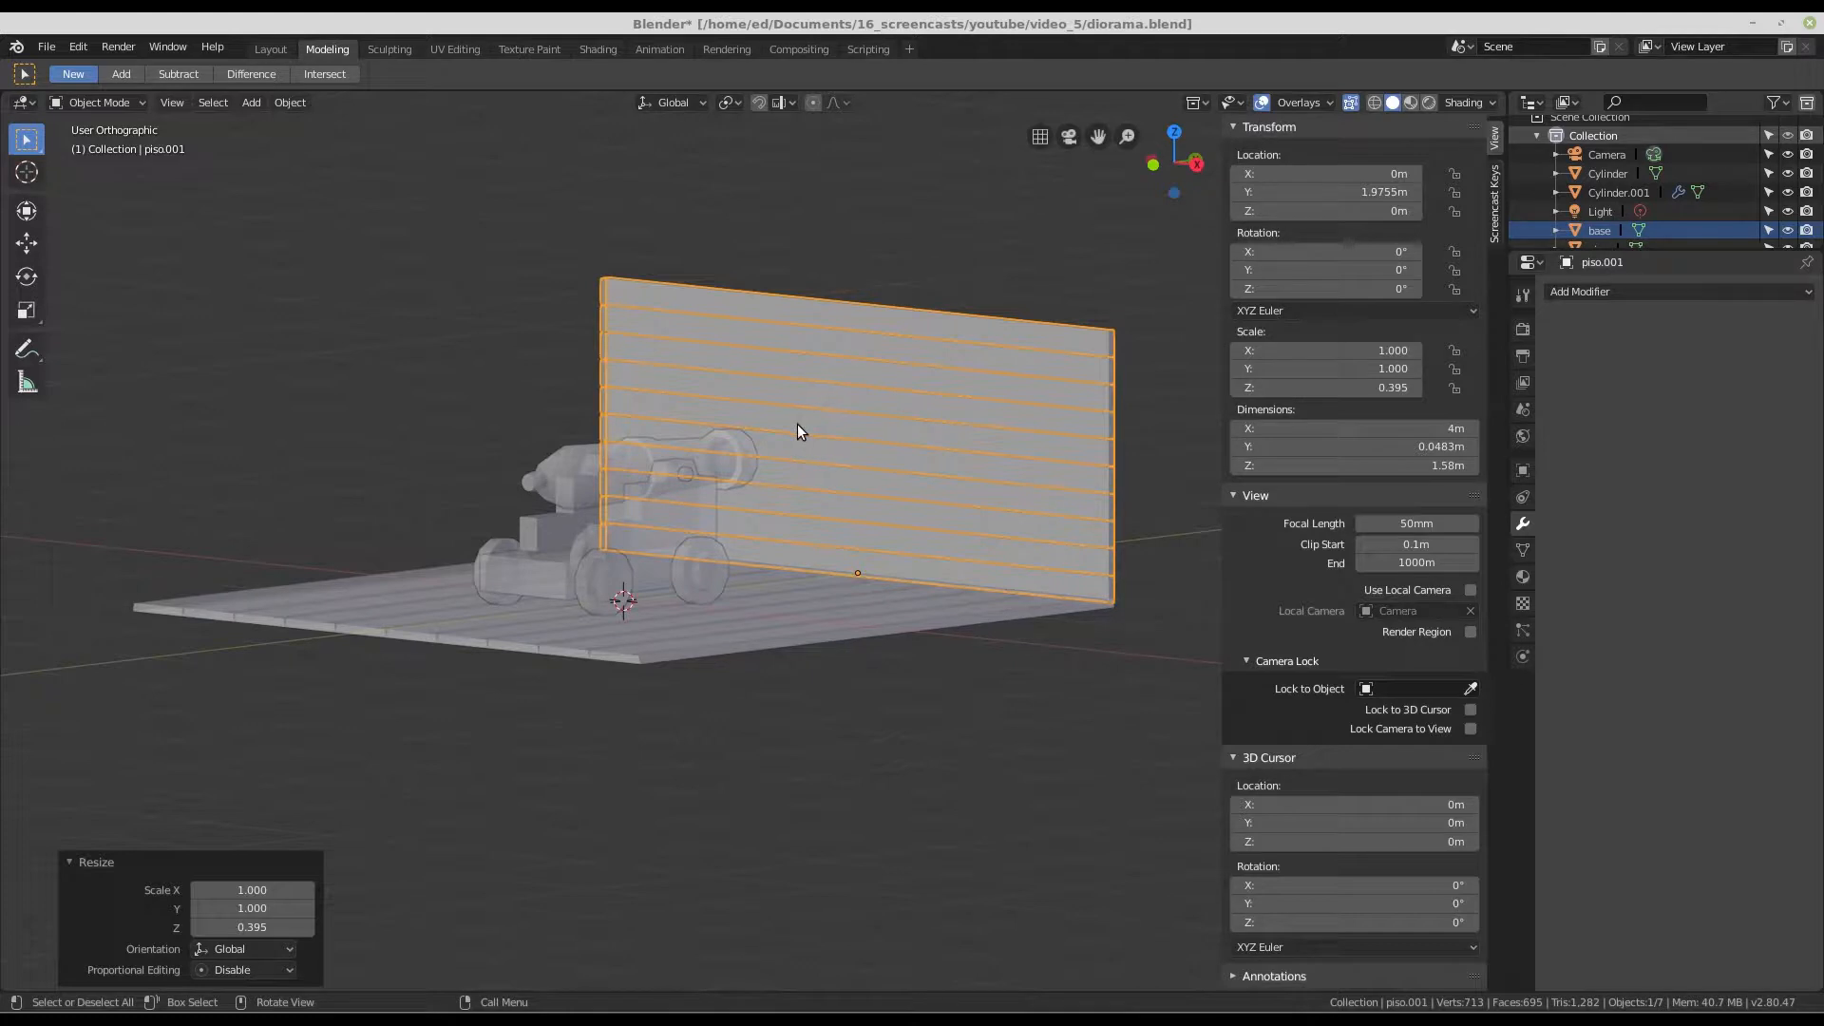
key(alt+s)
scroll(774, 407, down, 2)
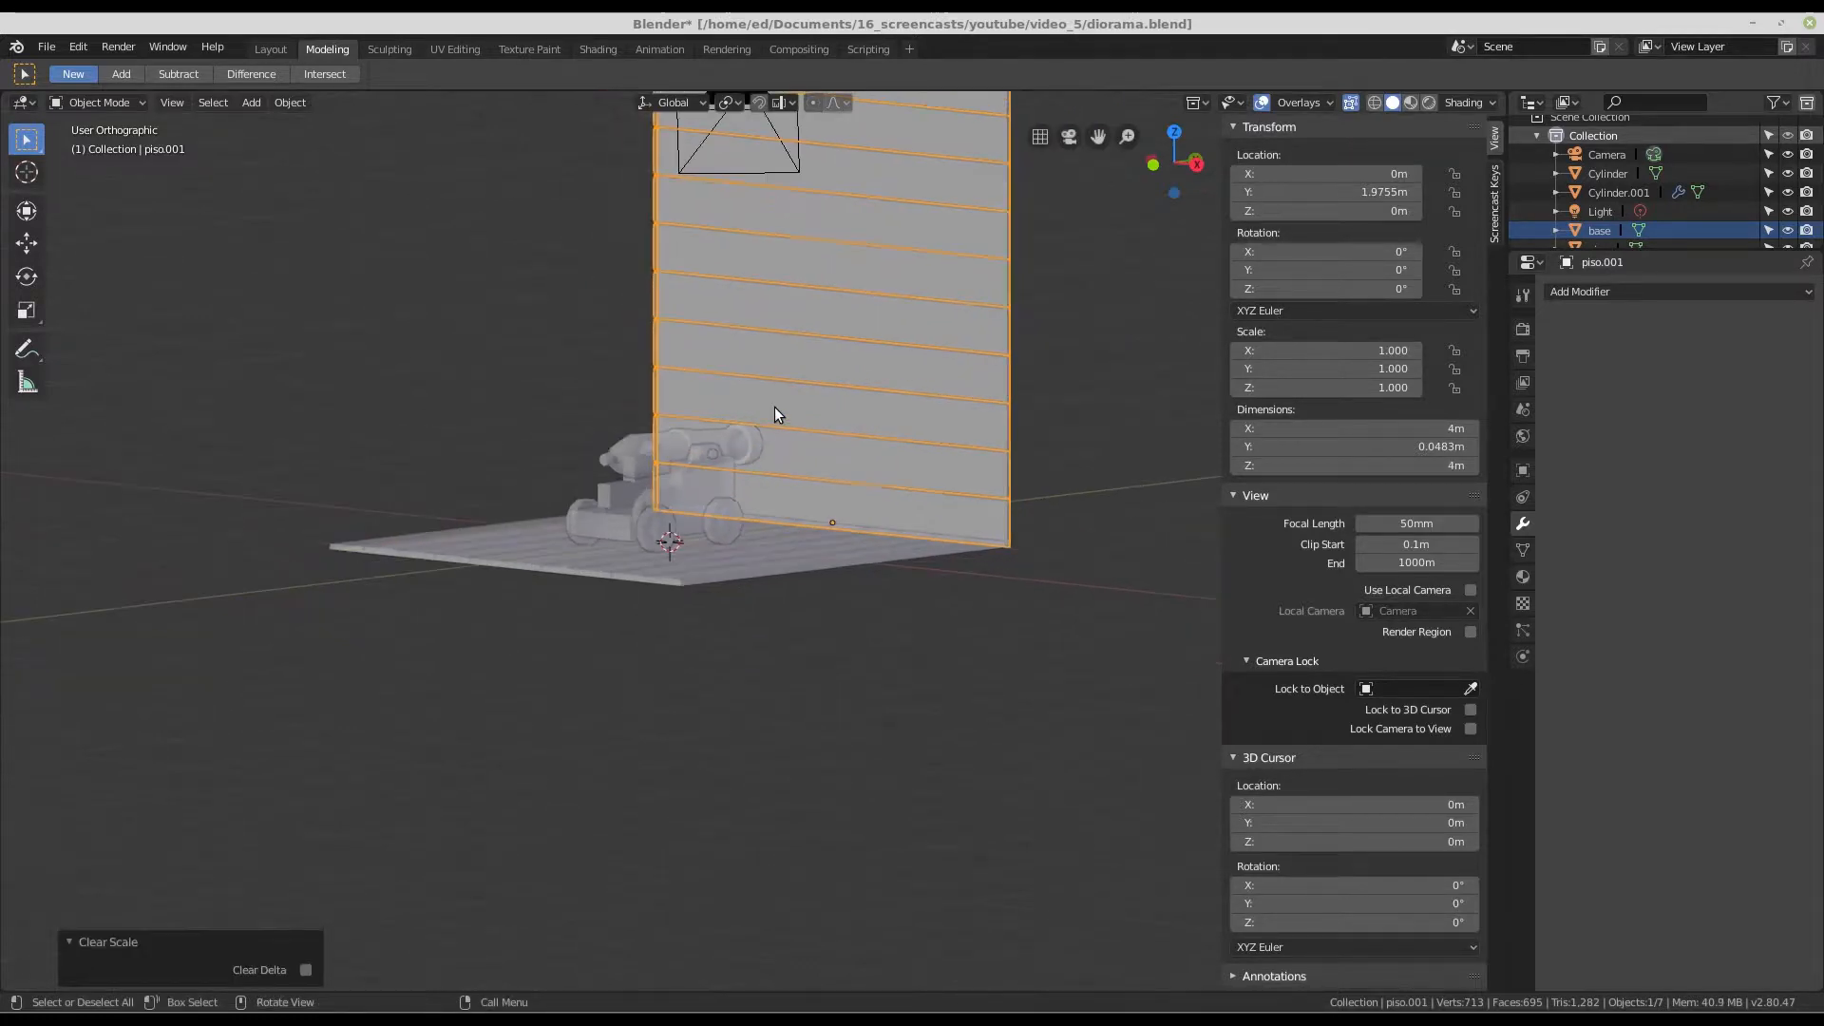
scroll(916, 334, down, 3)
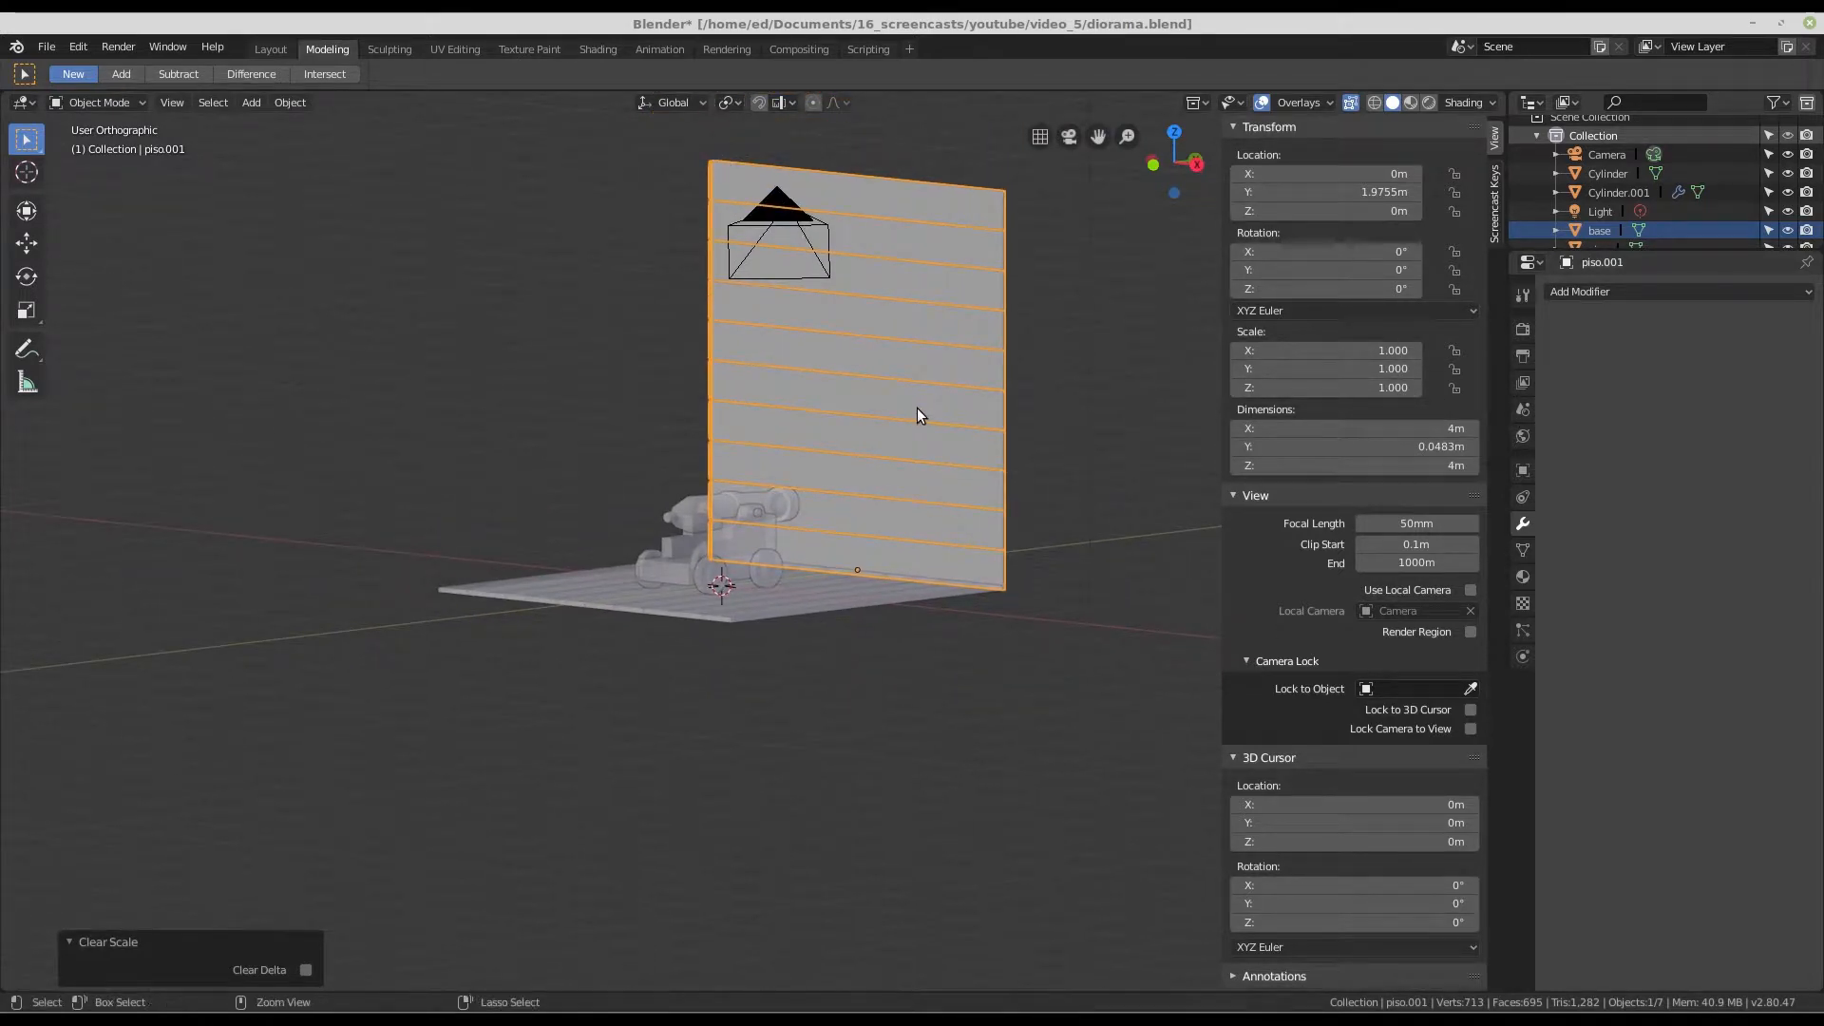
- Undo the scale clearing on the plank wall and apply its scale instead
key(ctrl+z)
scroll(882, 482, up, 3)
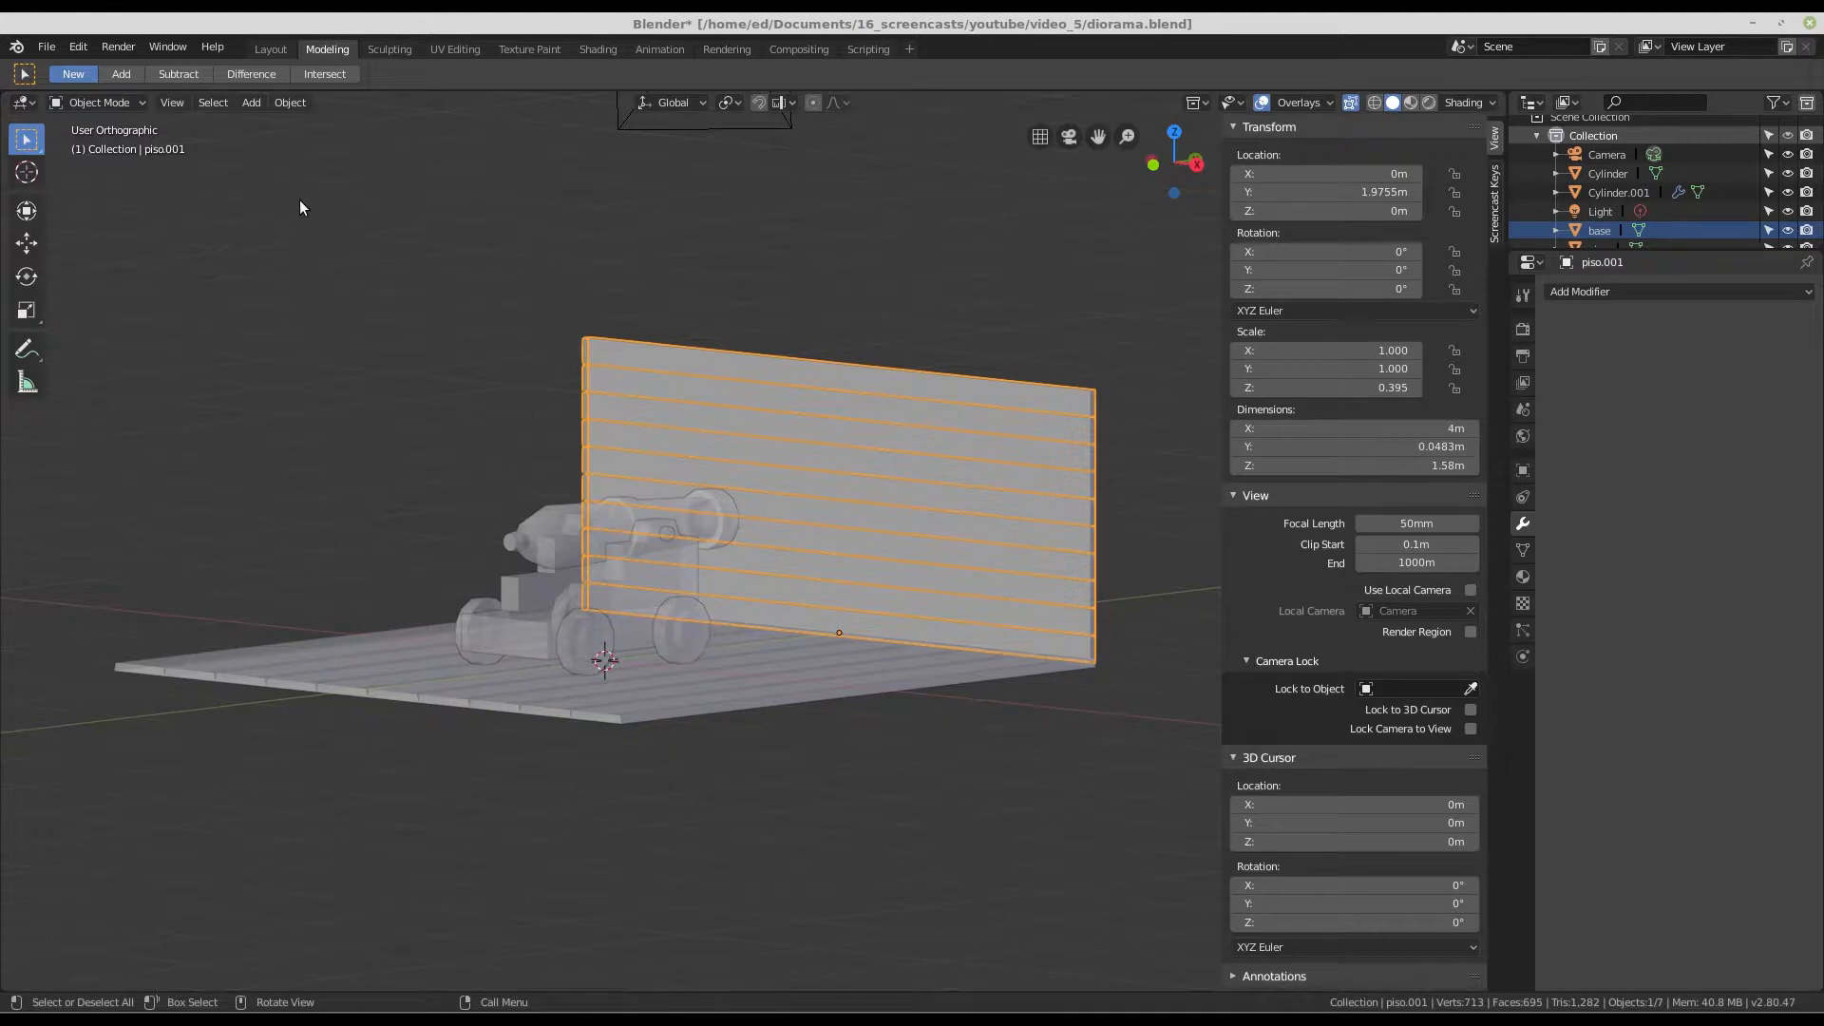
click(293, 102)
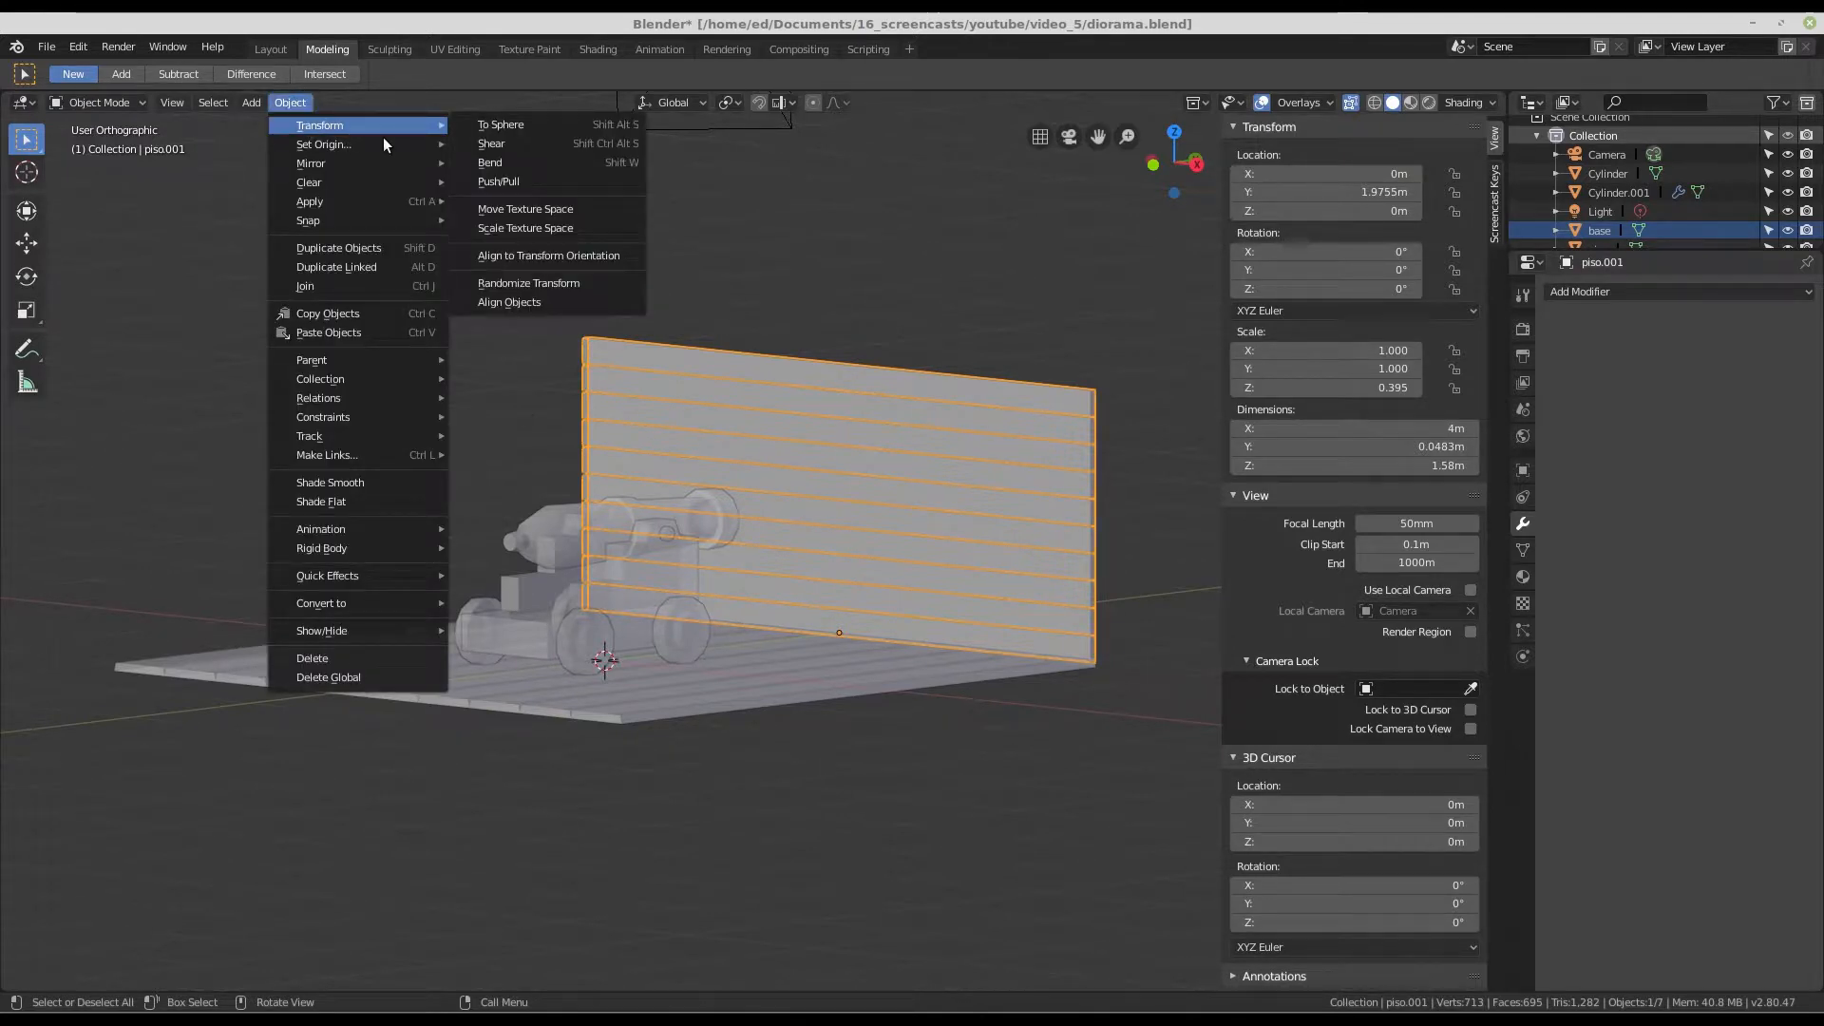
mouse_move(377, 203)
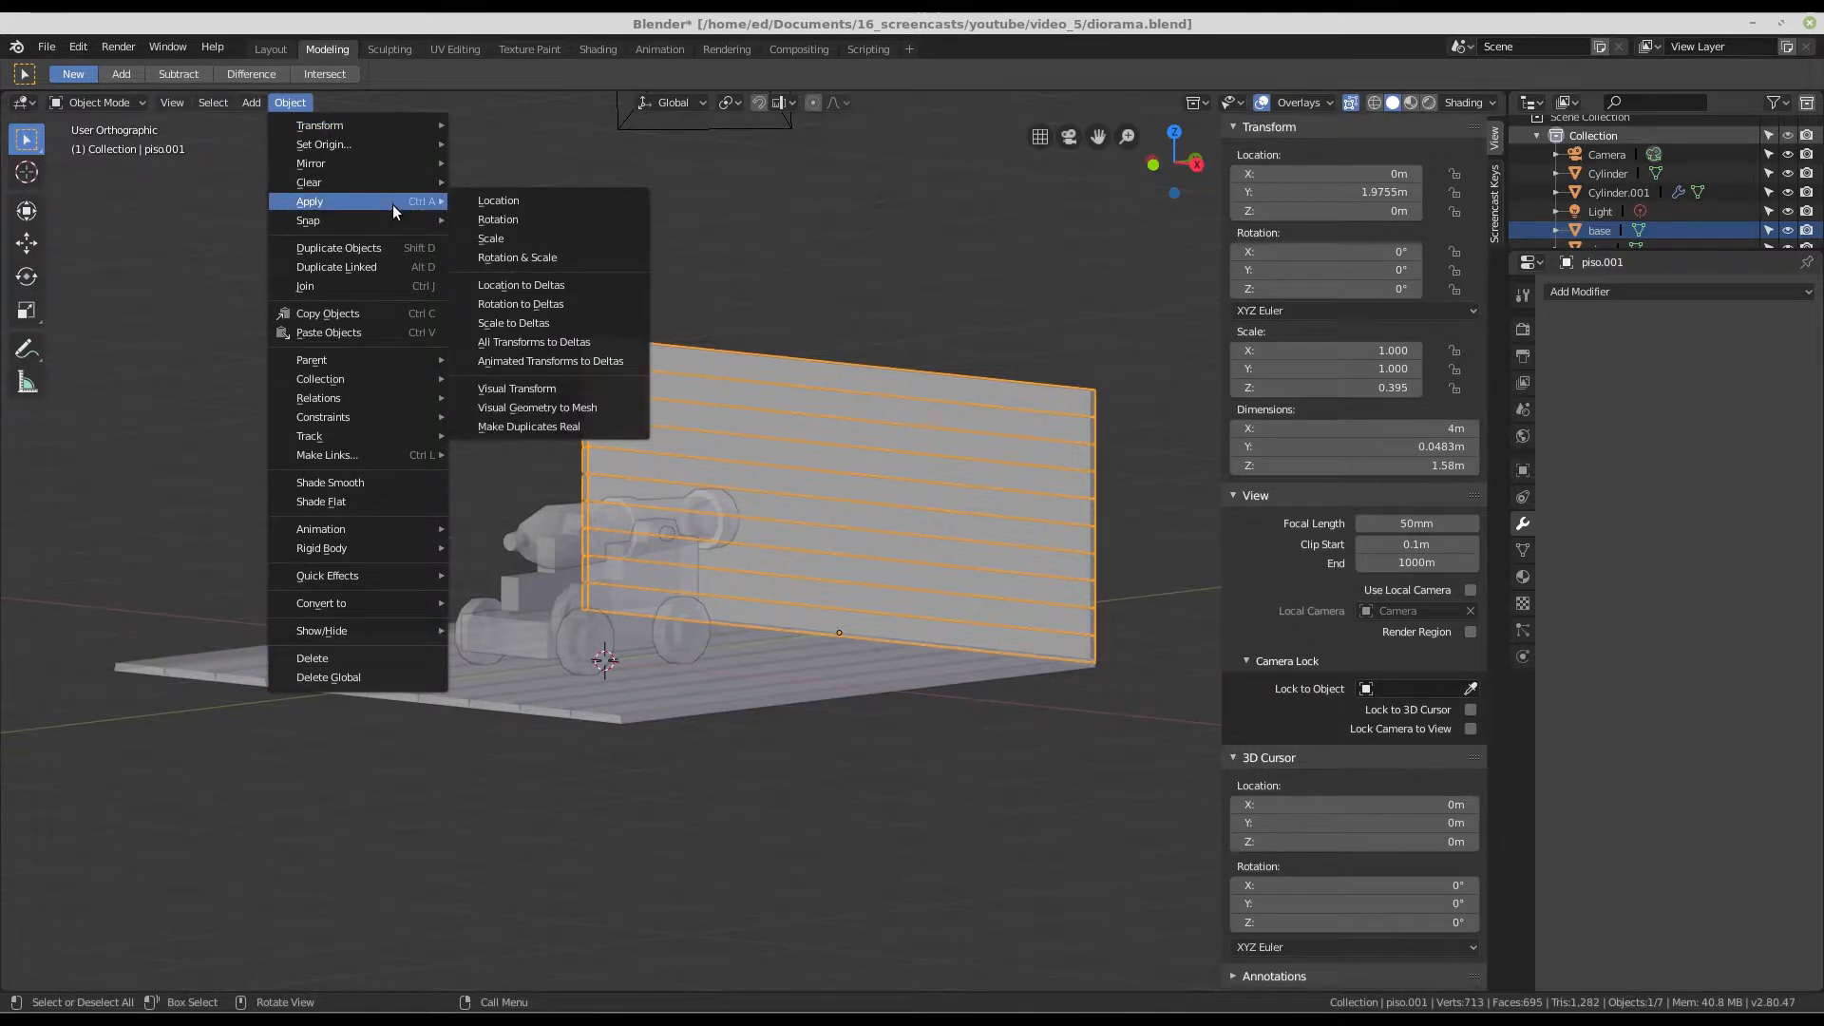
click(596, 241)
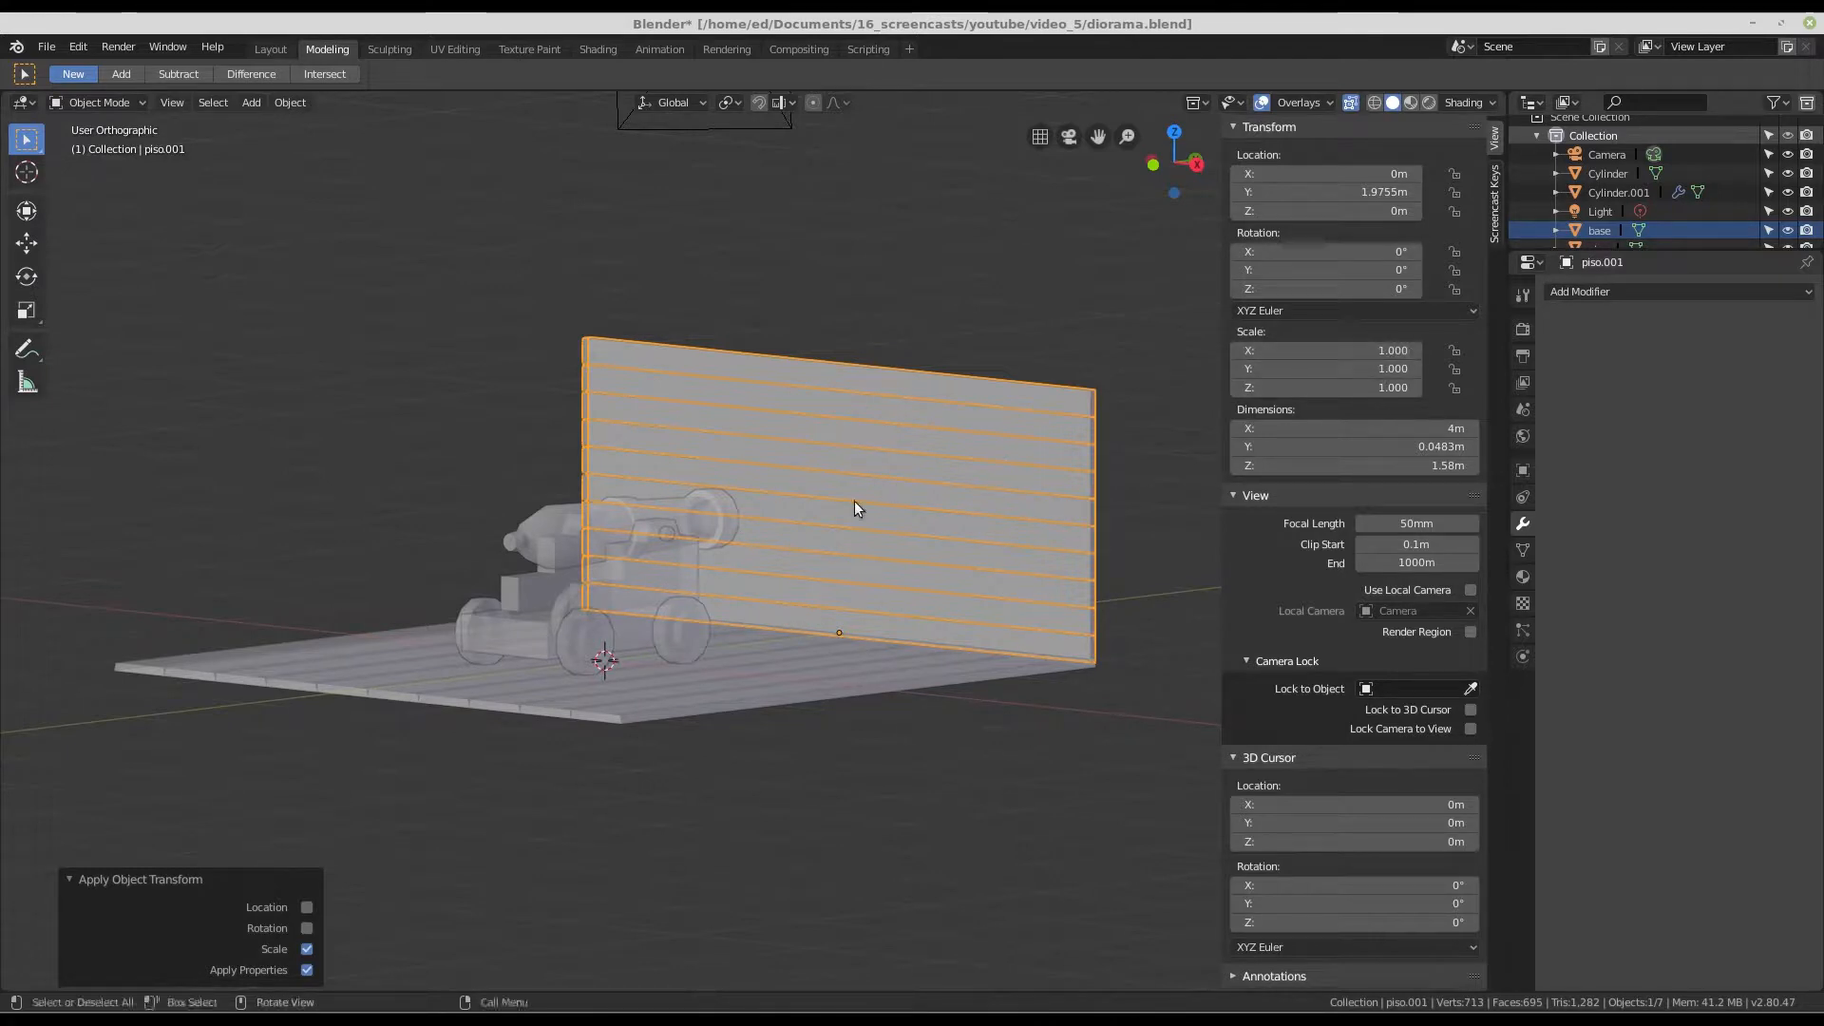
middle_drag(841, 559, 888, 462)
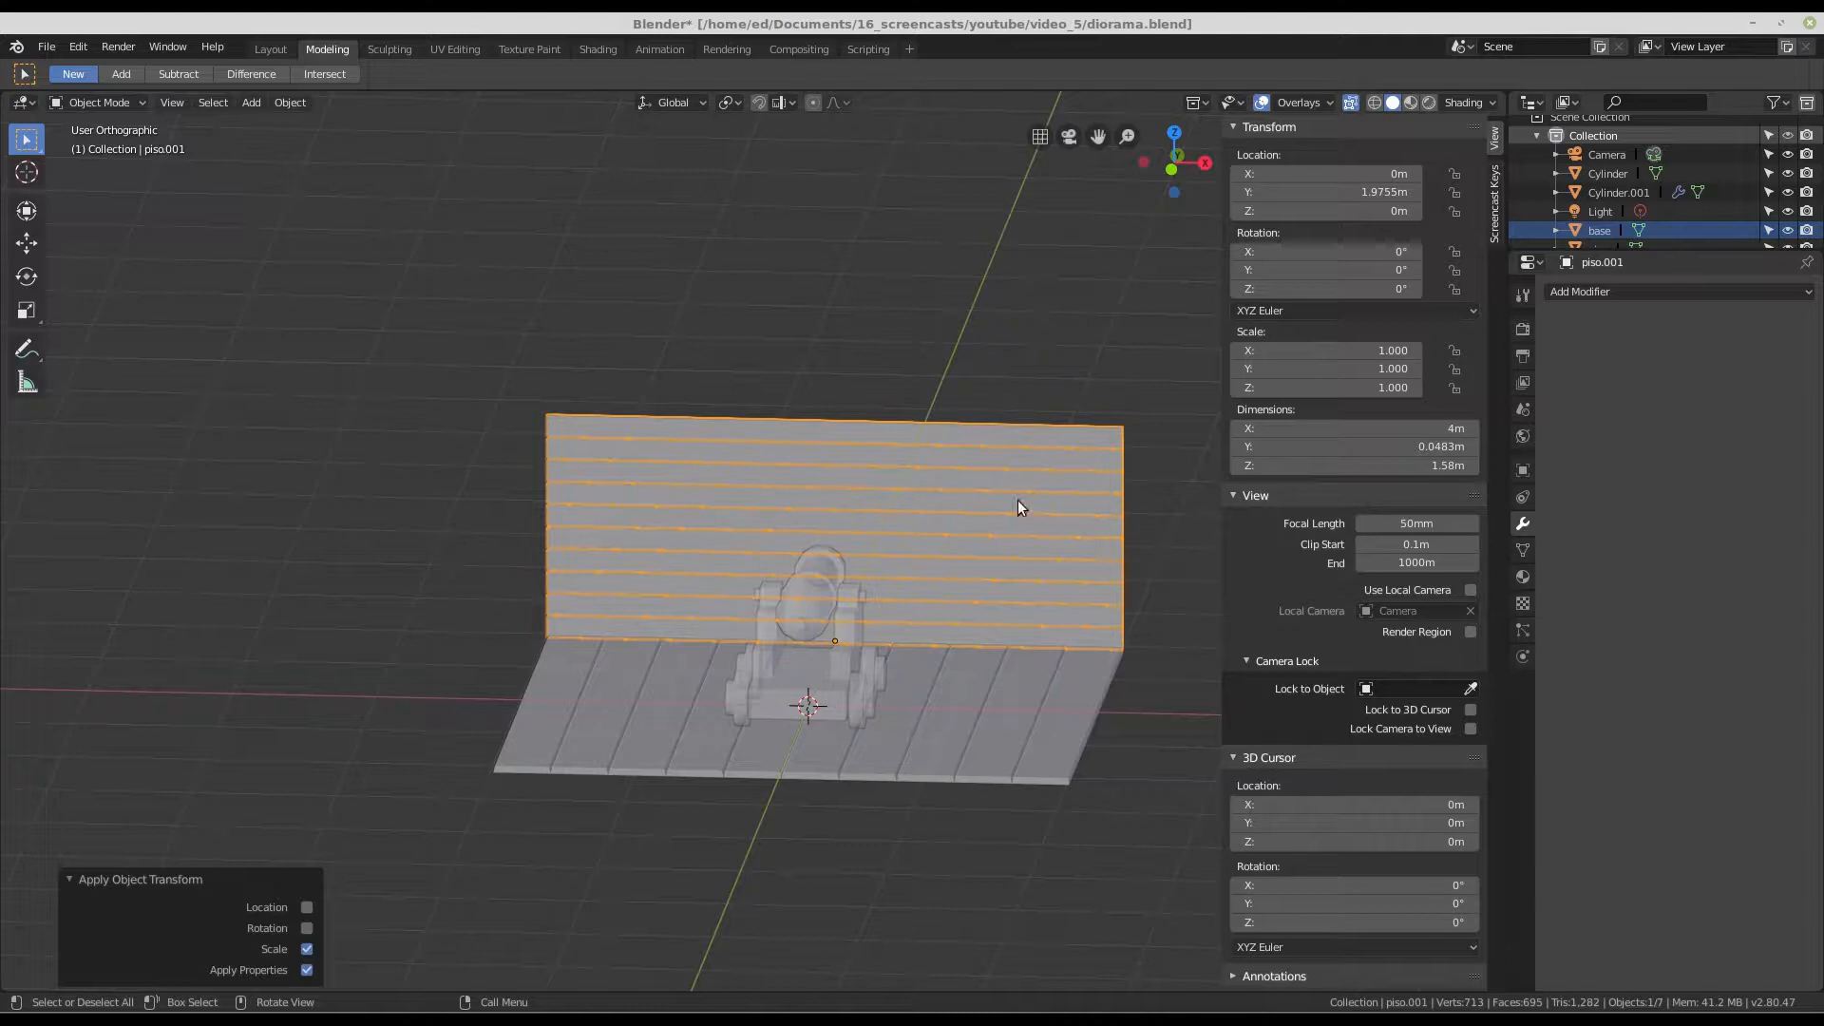
- In Edit Mode, select the plank wall's vertices at its +X end and move them about -2.52 m along X
key(Tab)
scroll(1009, 416, down, 2)
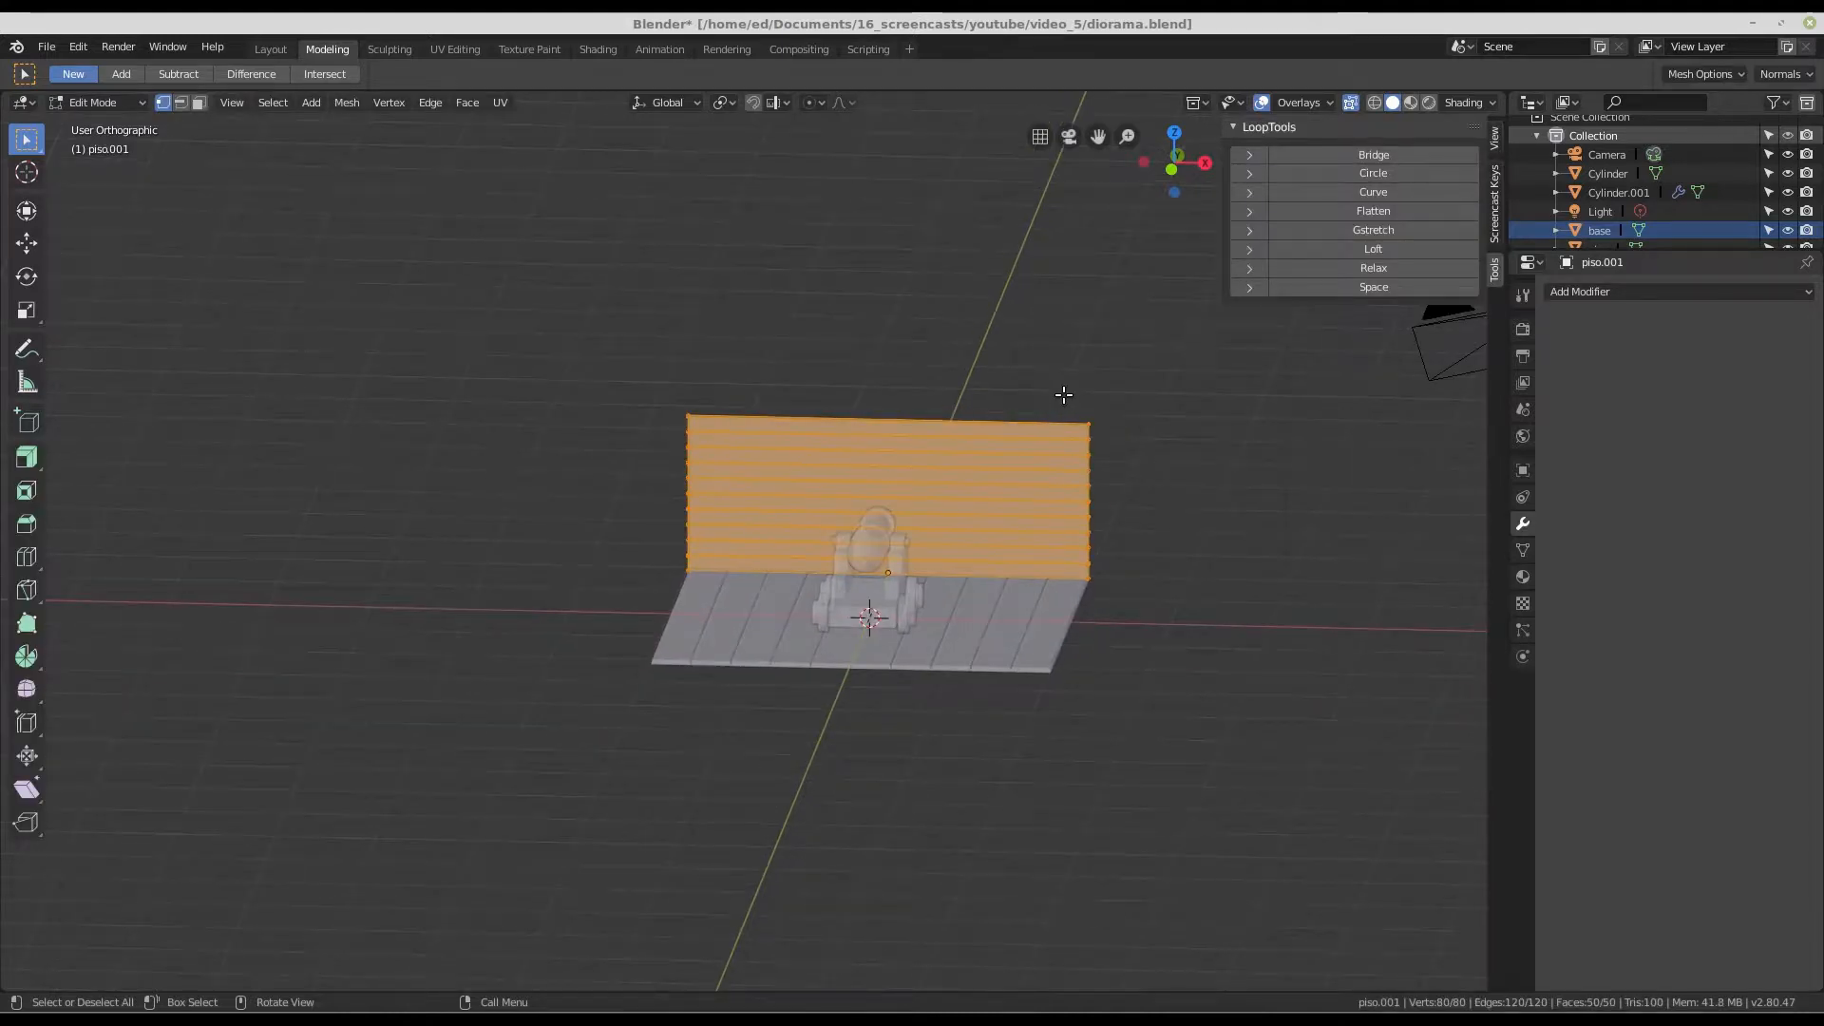
drag(1053, 363, 1174, 635)
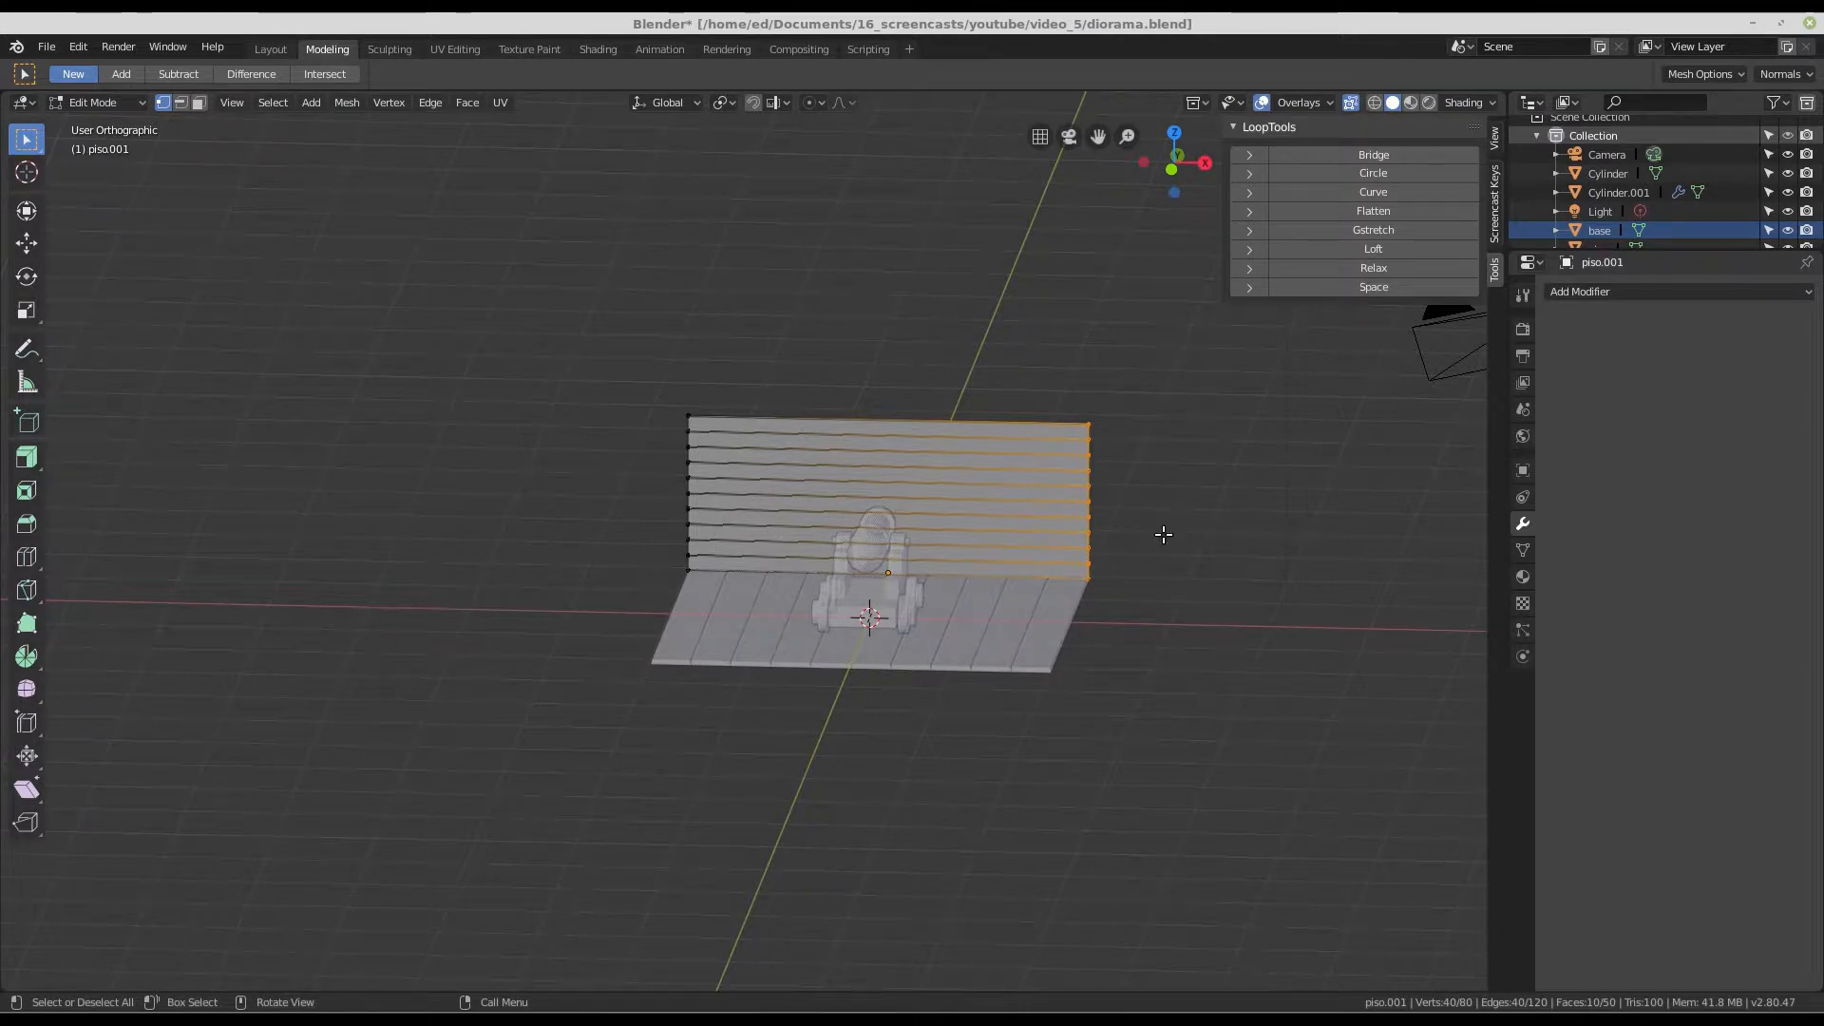
key(g)
key(x)
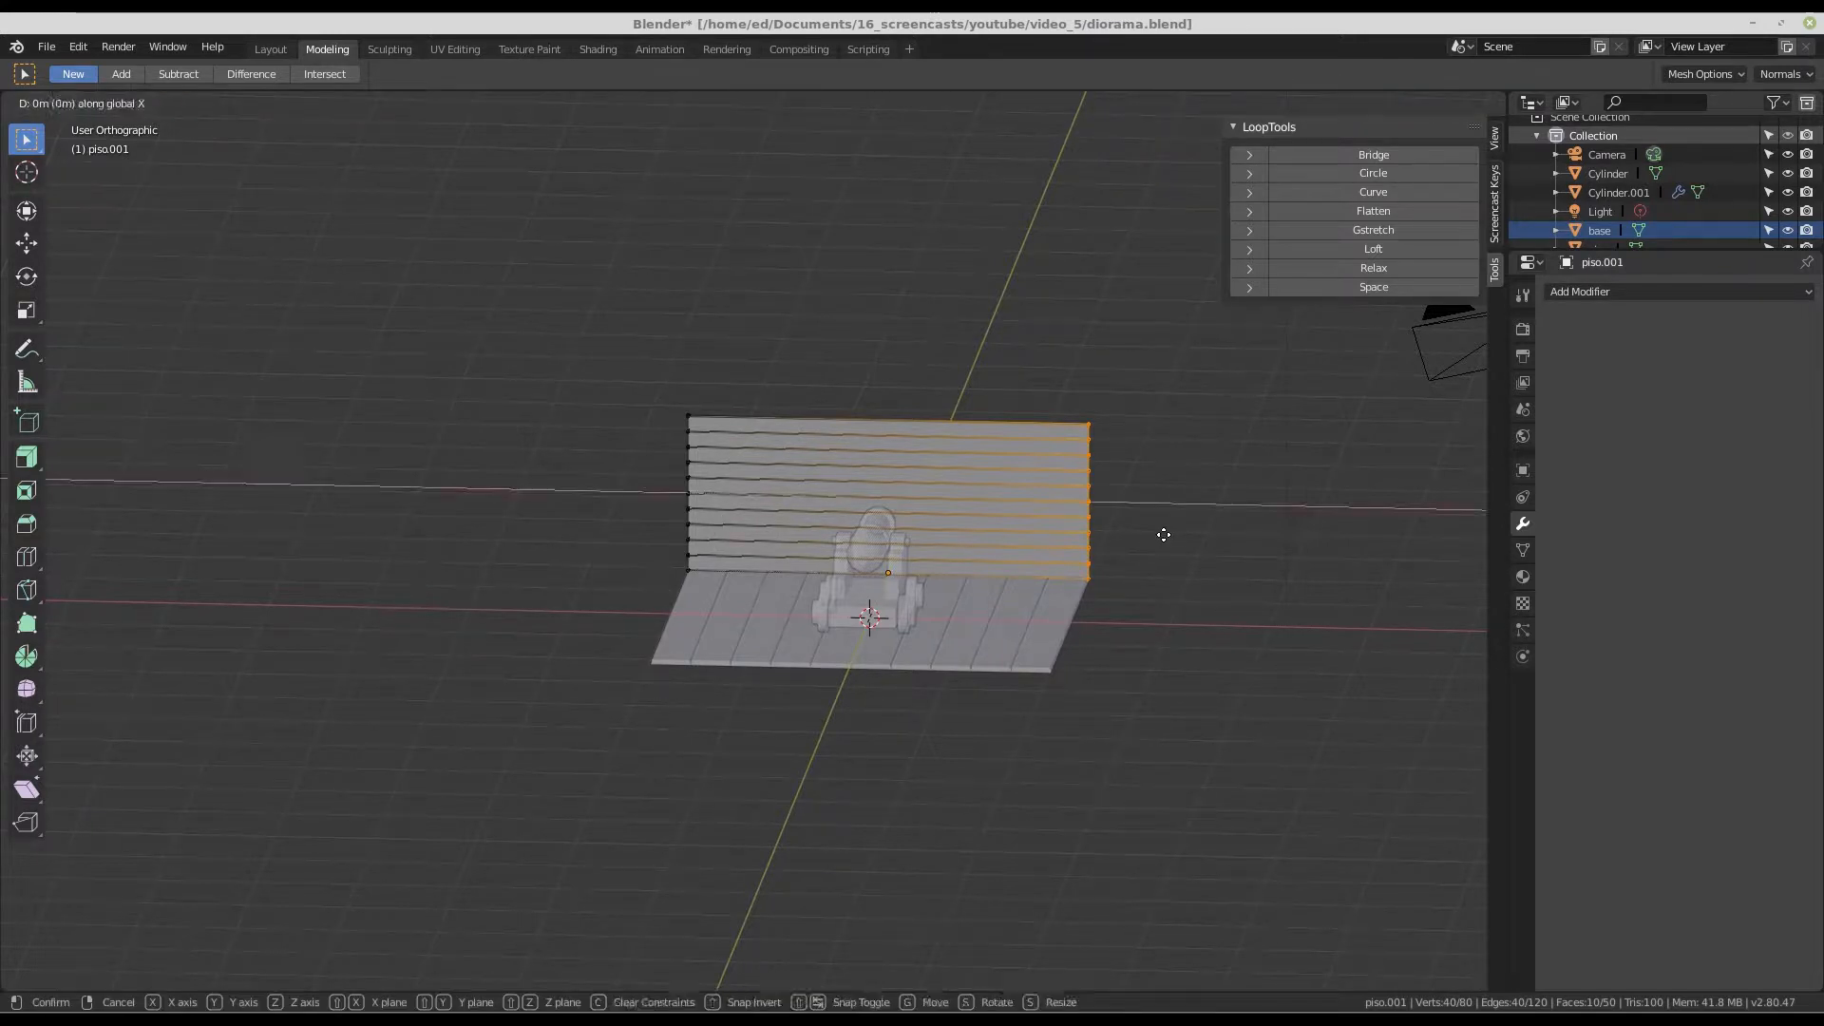
click(910, 586)
scroll(849, 460, up, 2)
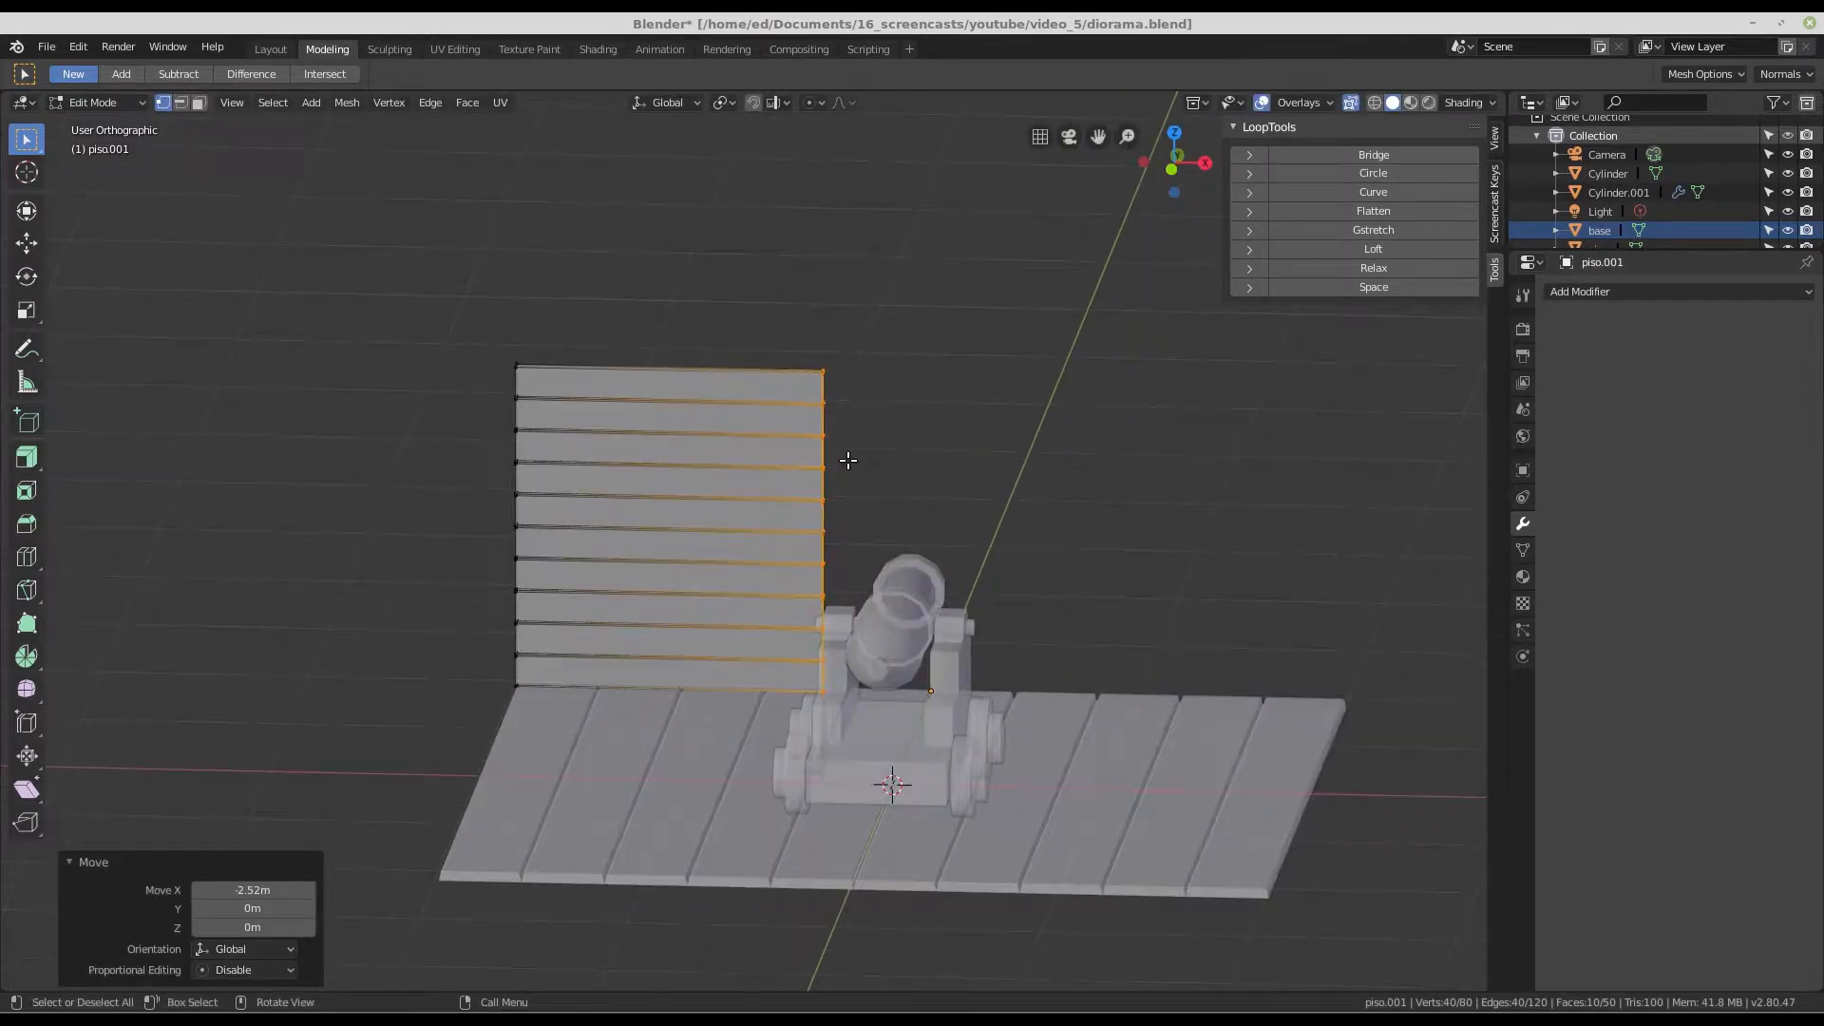
- Add a Mirror modifier on the X axis to the shortened plank wall
scroll(830, 521, down, 2)
middle_drag(924, 585, 855, 580)
scroll(832, 548, up, 1)
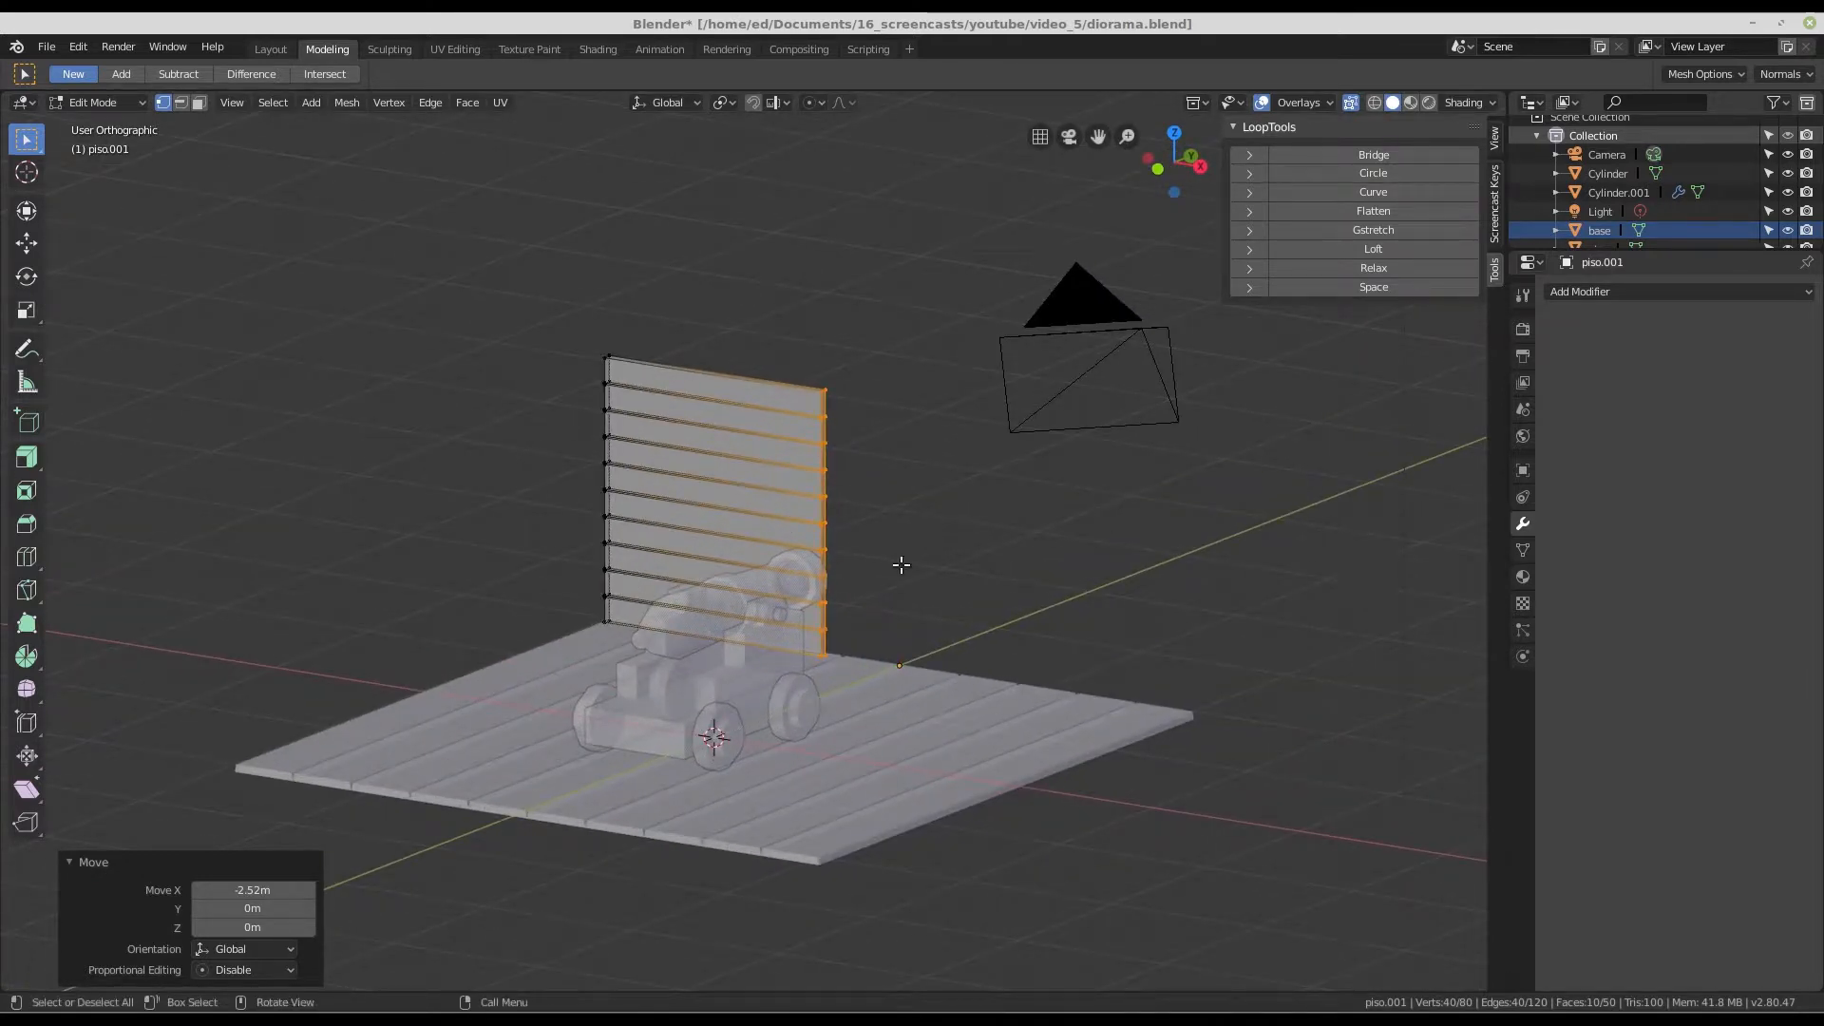
middle_drag(841, 561, 906, 625)
scroll(881, 573, up, 1)
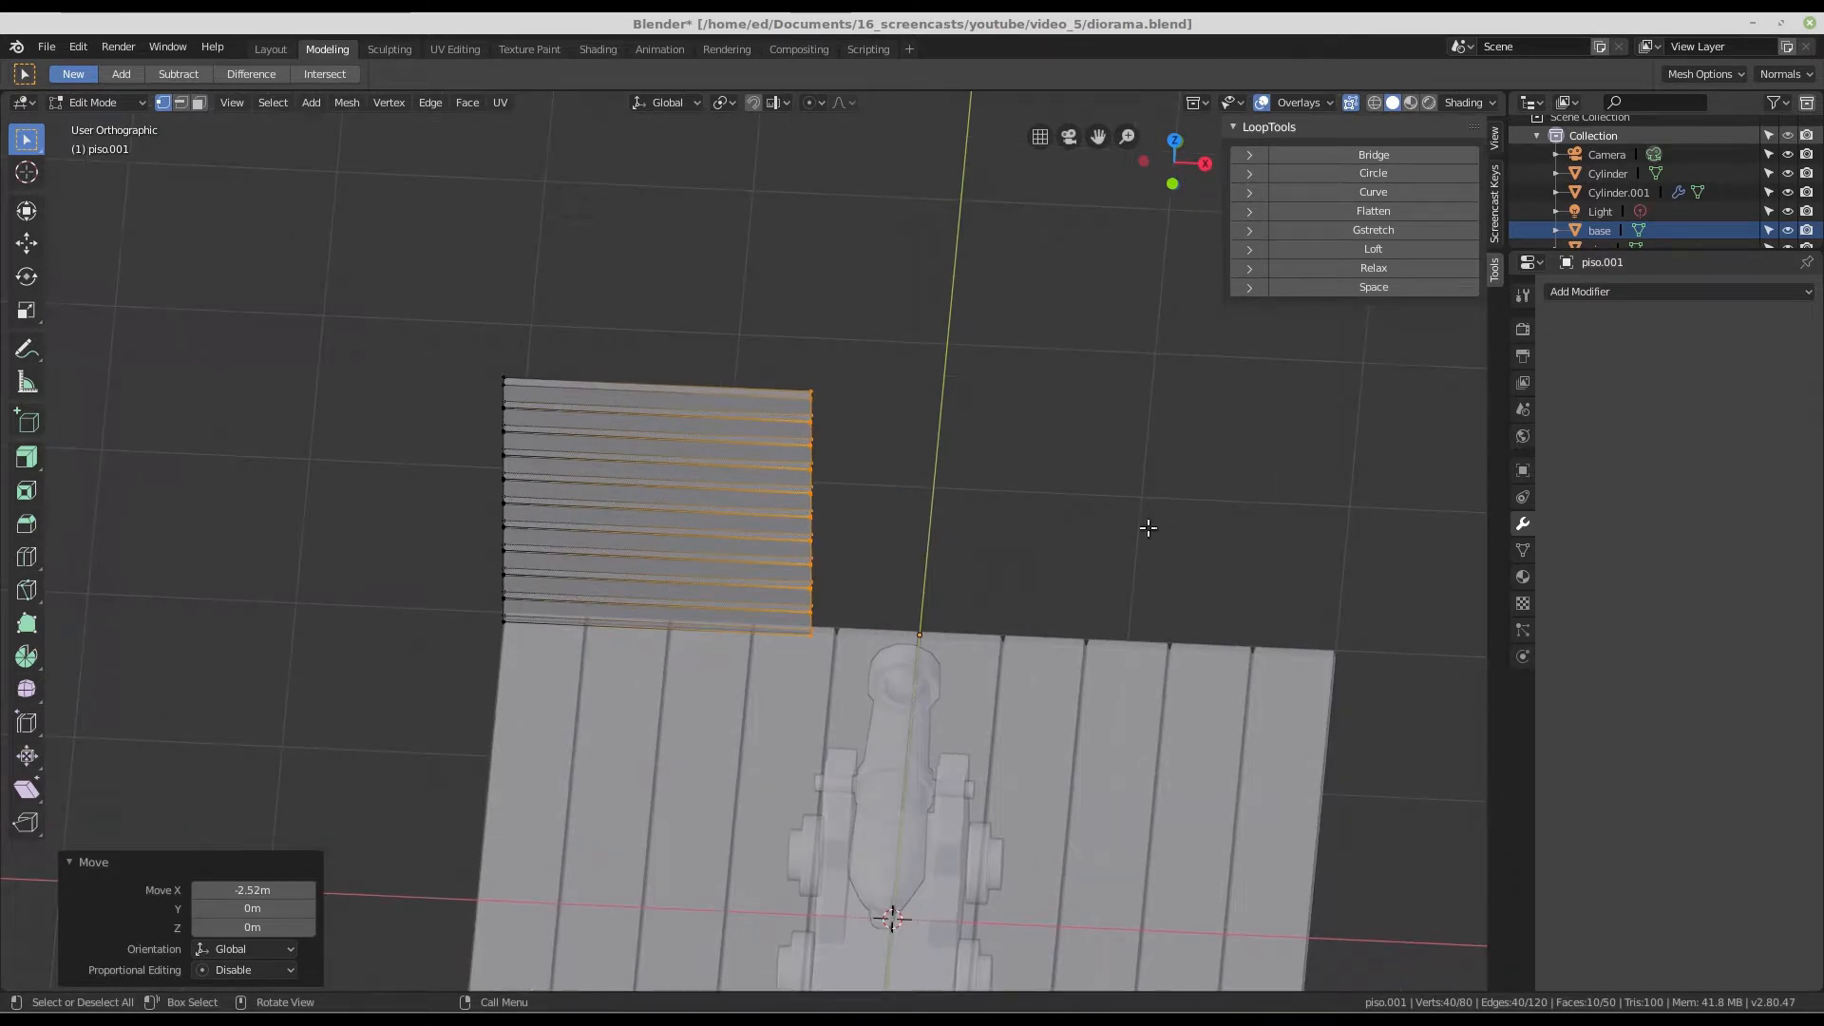
click(1604, 294)
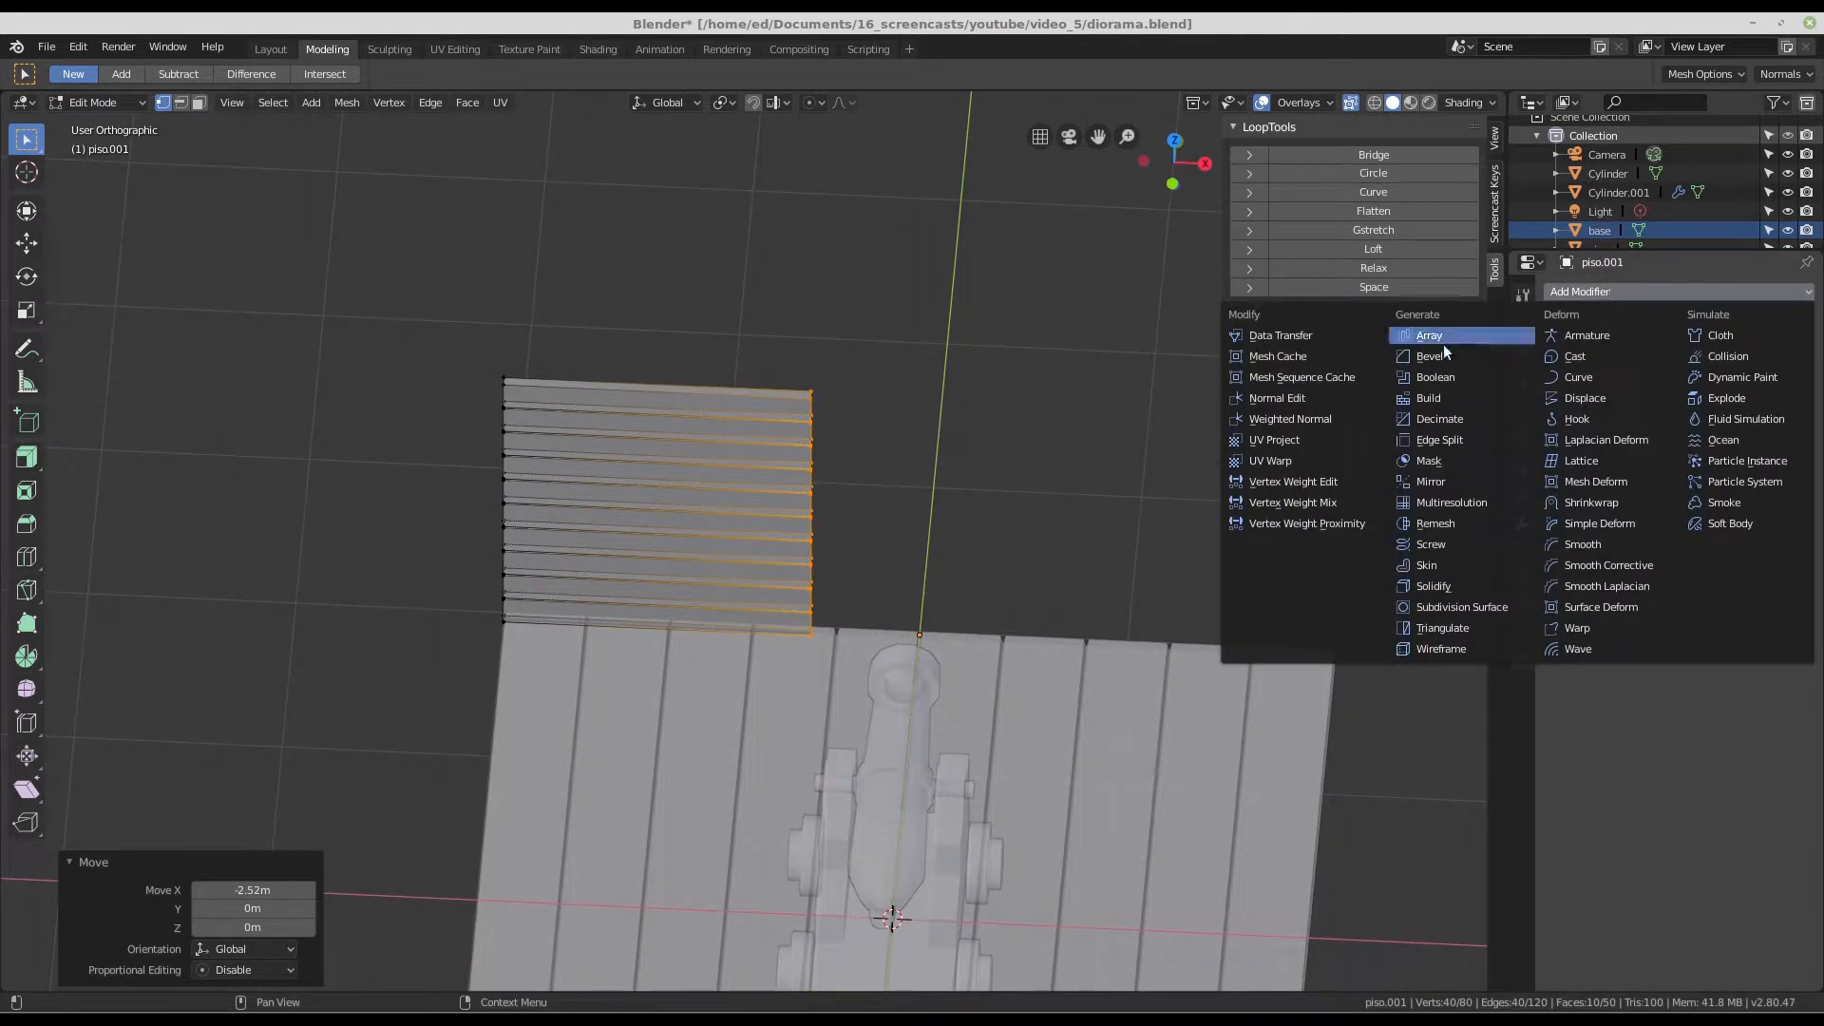
click(1455, 482)
middle_drag(1279, 462, 1063, 467)
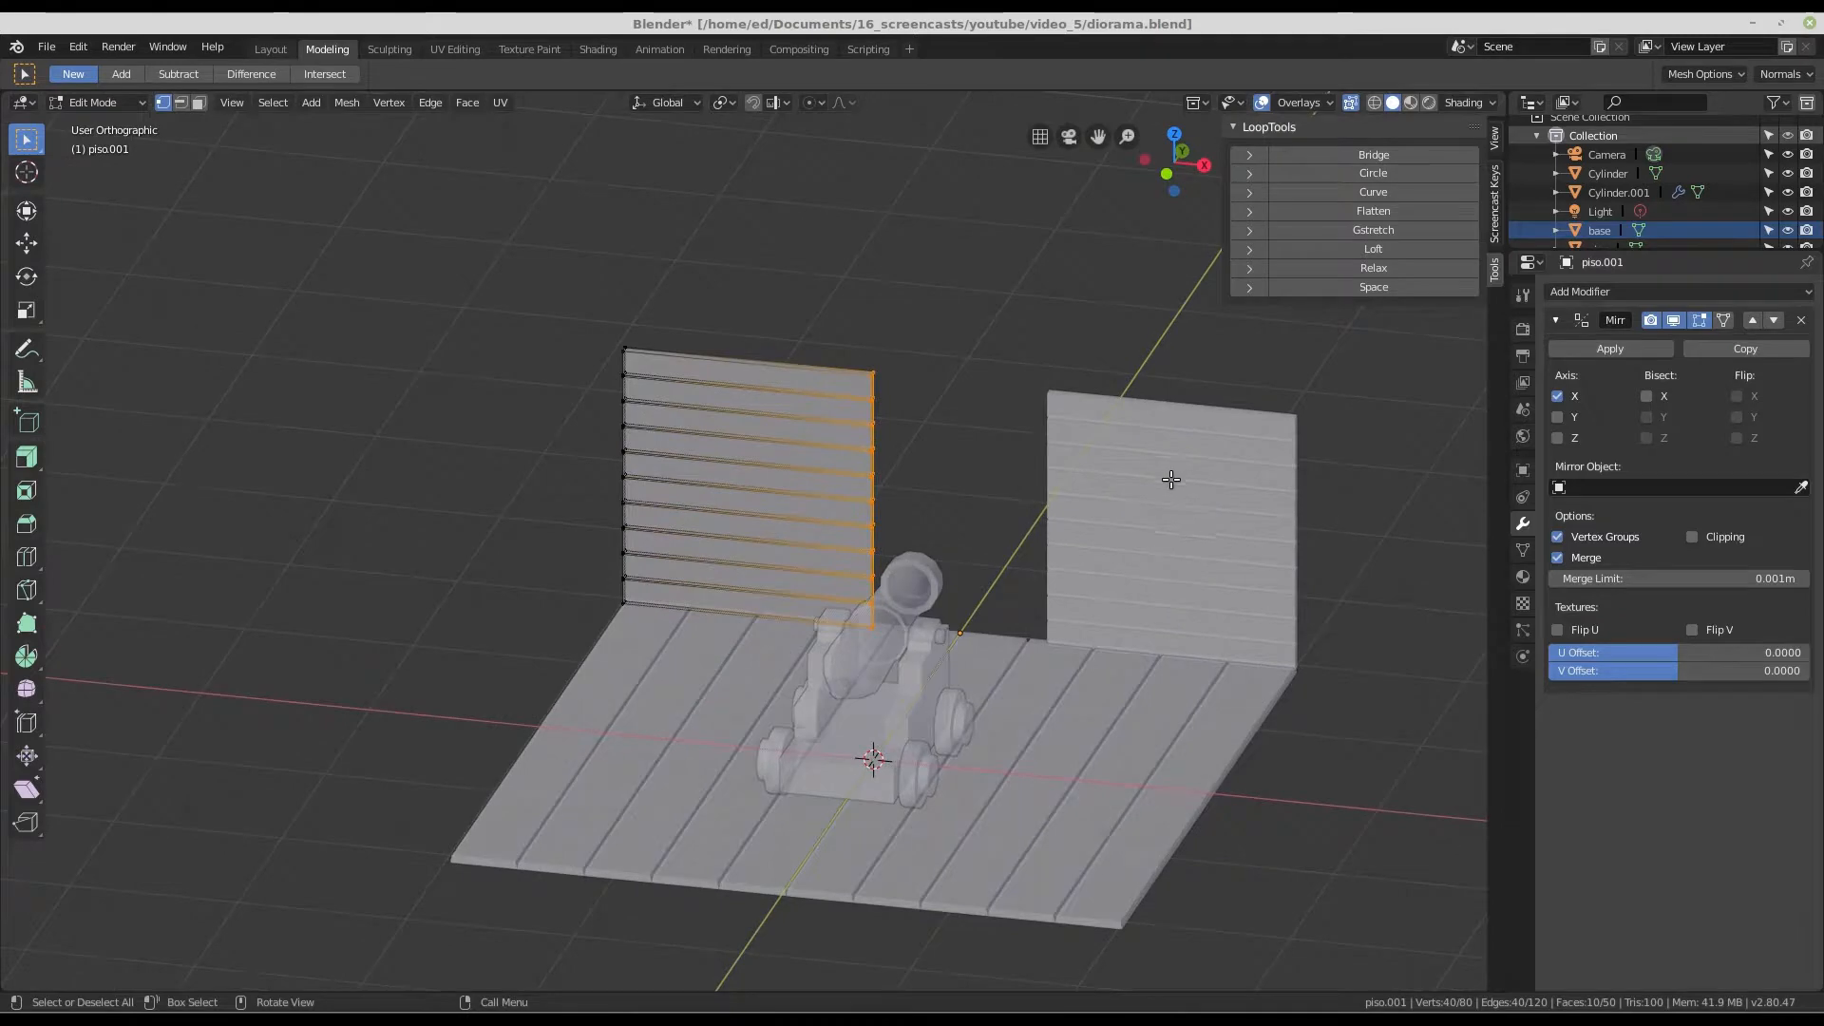
- Delete the faces closing the plank ends at the wall's inner edge, beside the central opening
middle_drag(1092, 542, 893, 270)
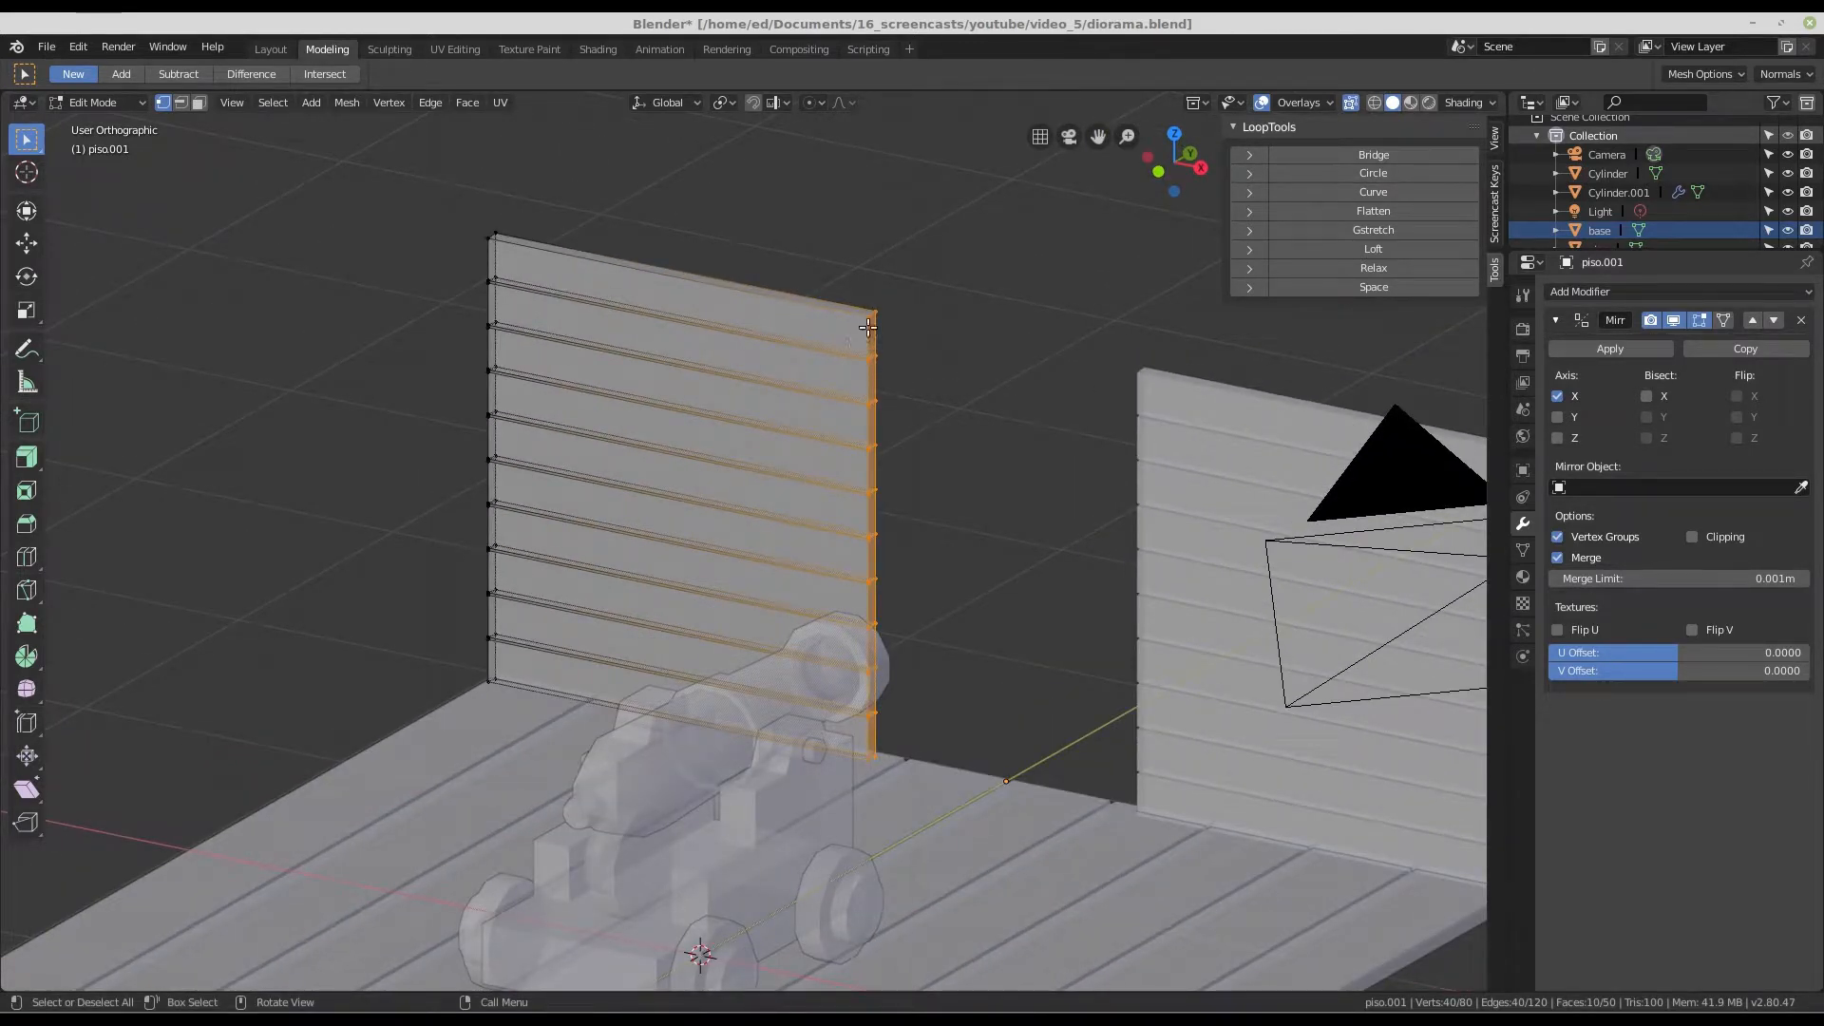
scroll(878, 344, down, 2)
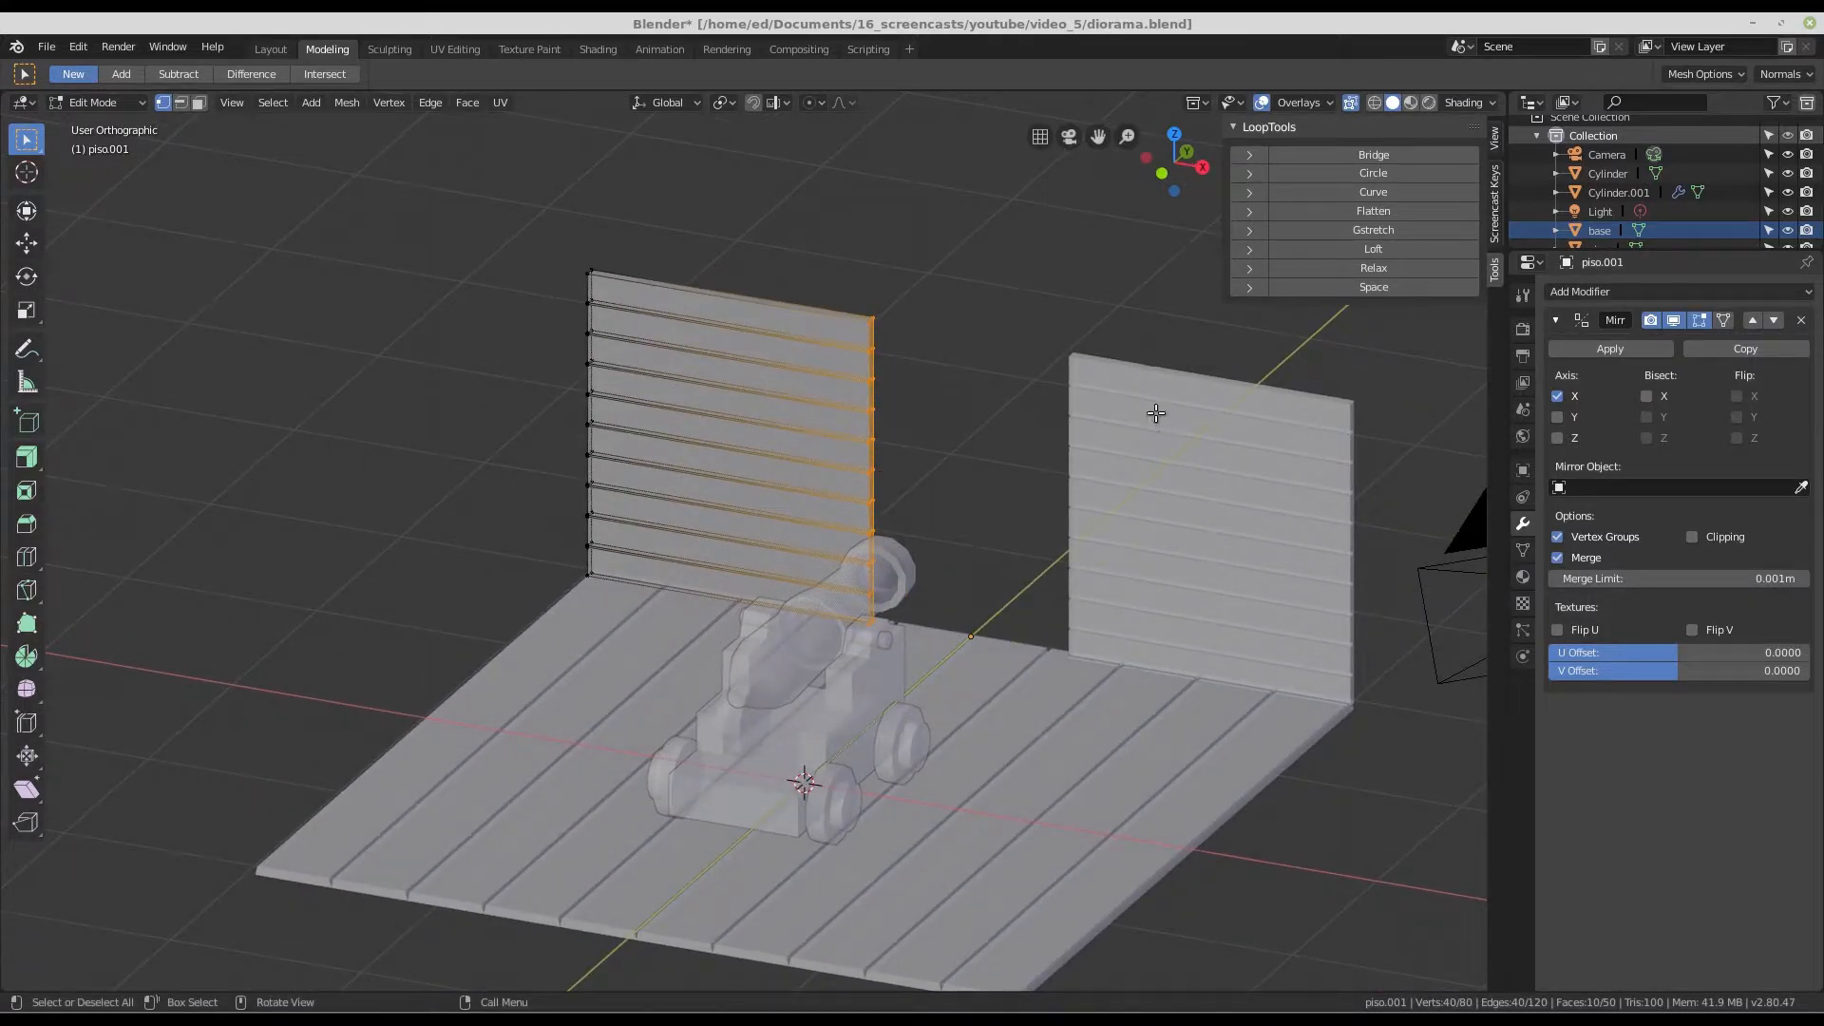
scroll(861, 462, up, 2)
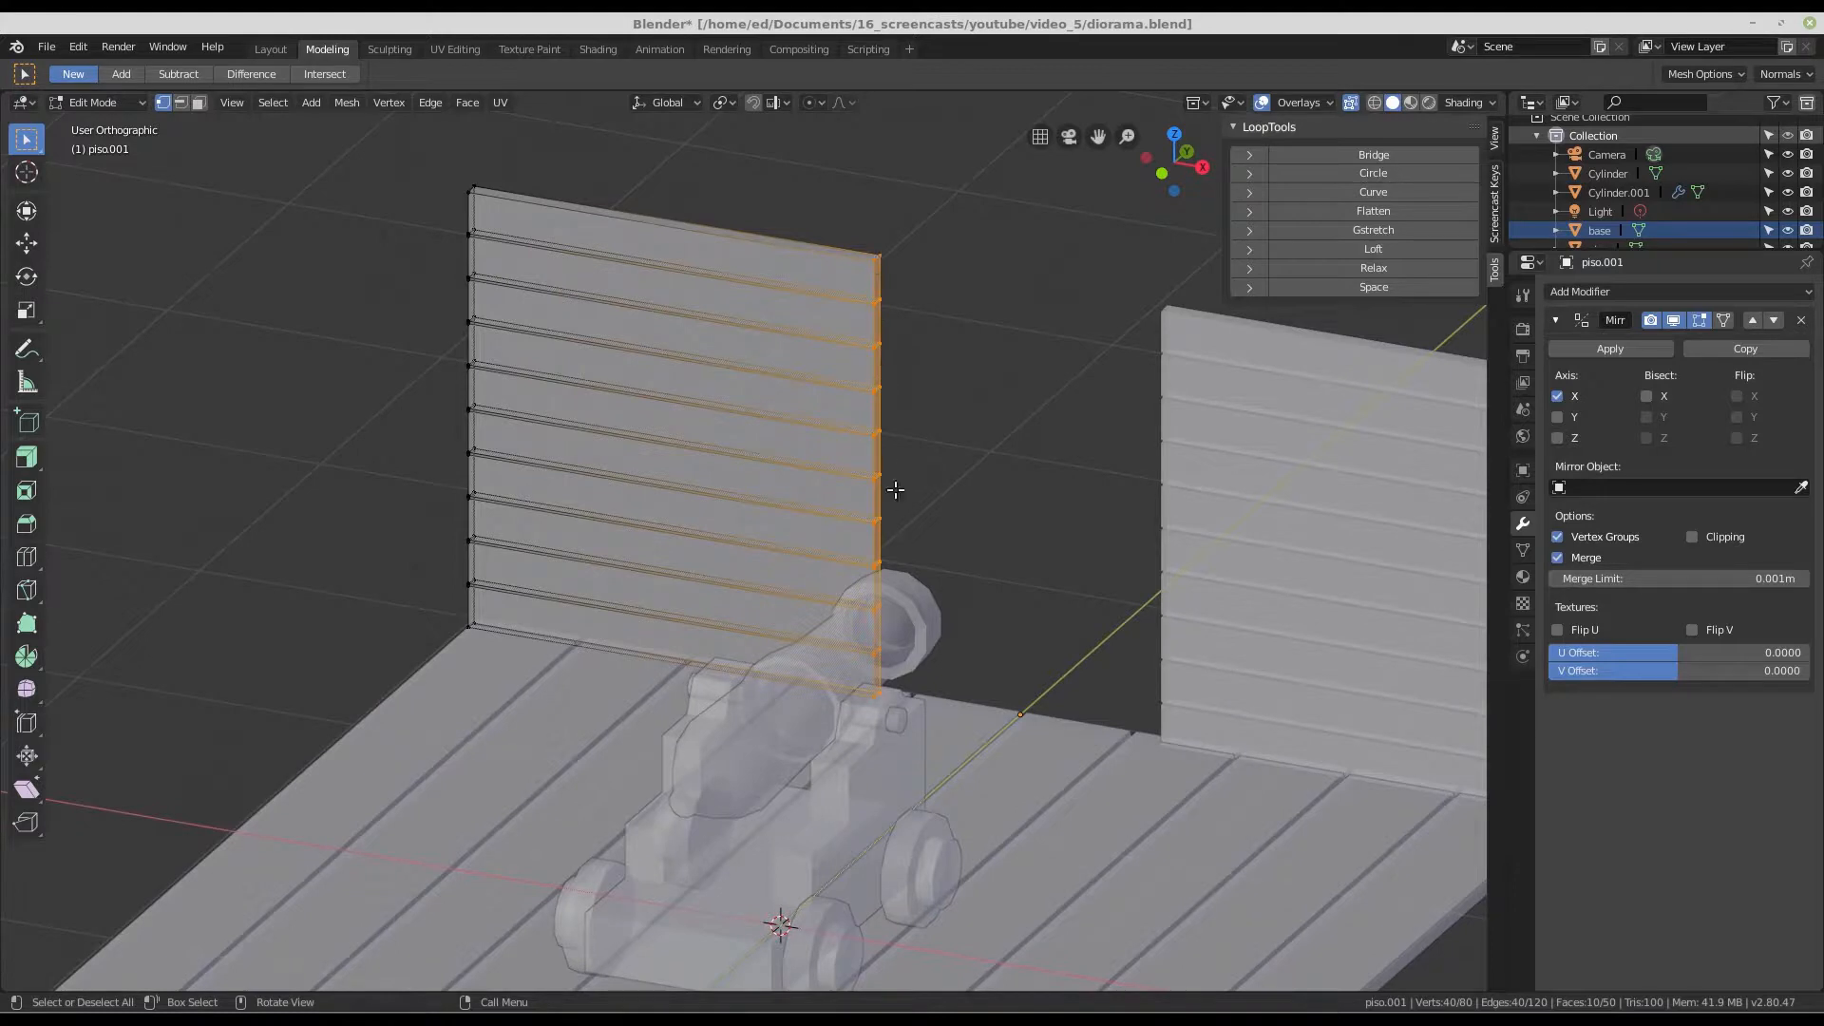
scroll(895, 489, down, 3)
middle_drag(895, 489, 878, 487)
scroll(878, 488, up, 5)
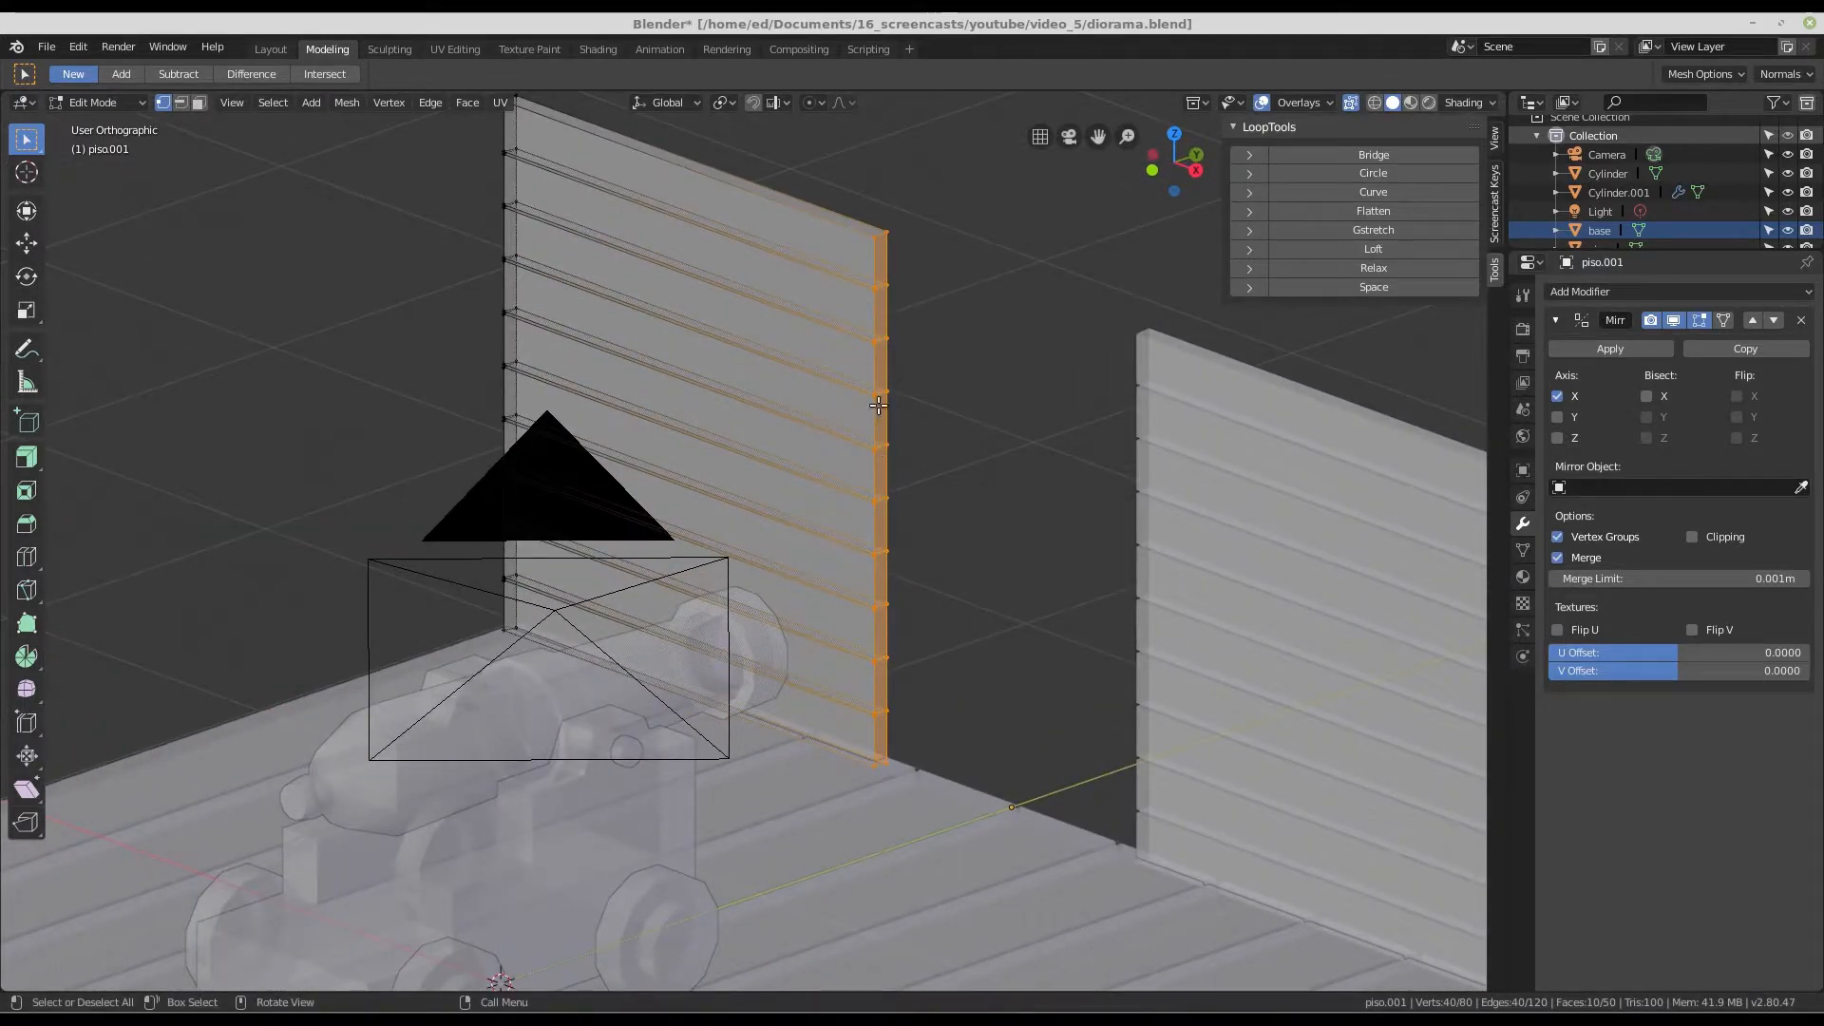
key(x)
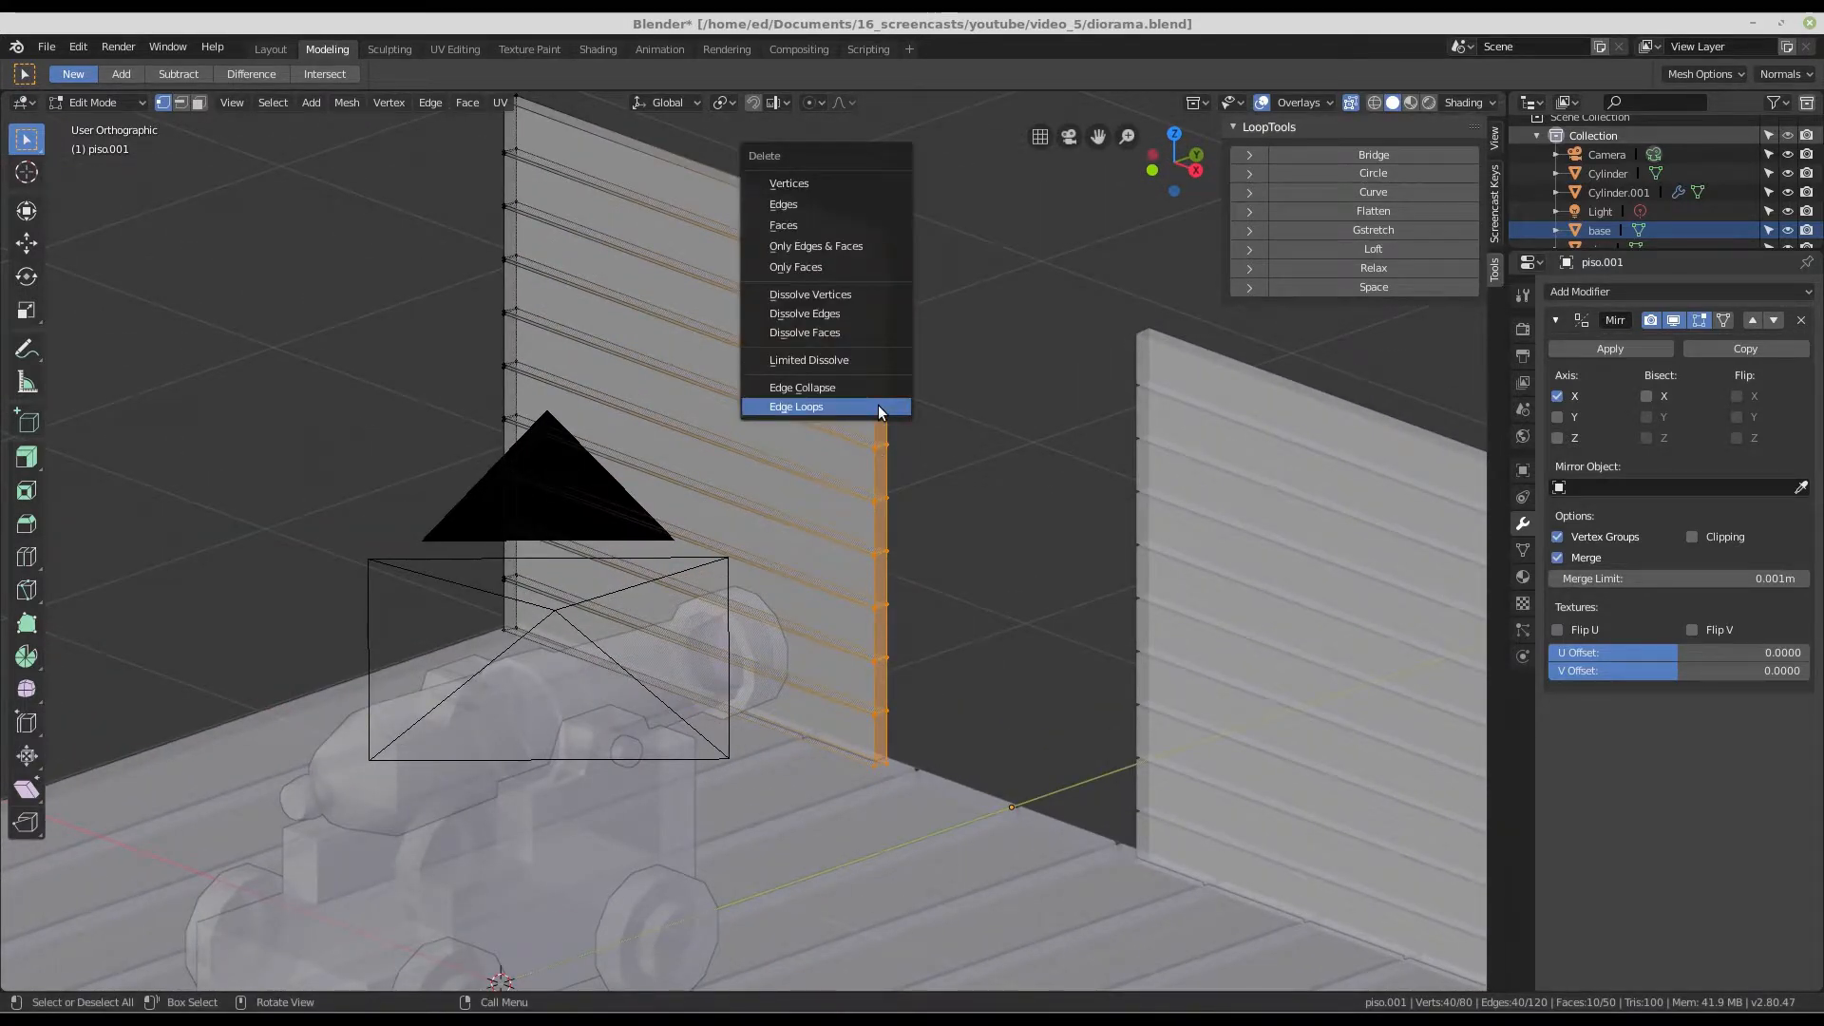
click(798, 230)
middle_drag(860, 400, 953, 419)
scroll(953, 420, down, 2)
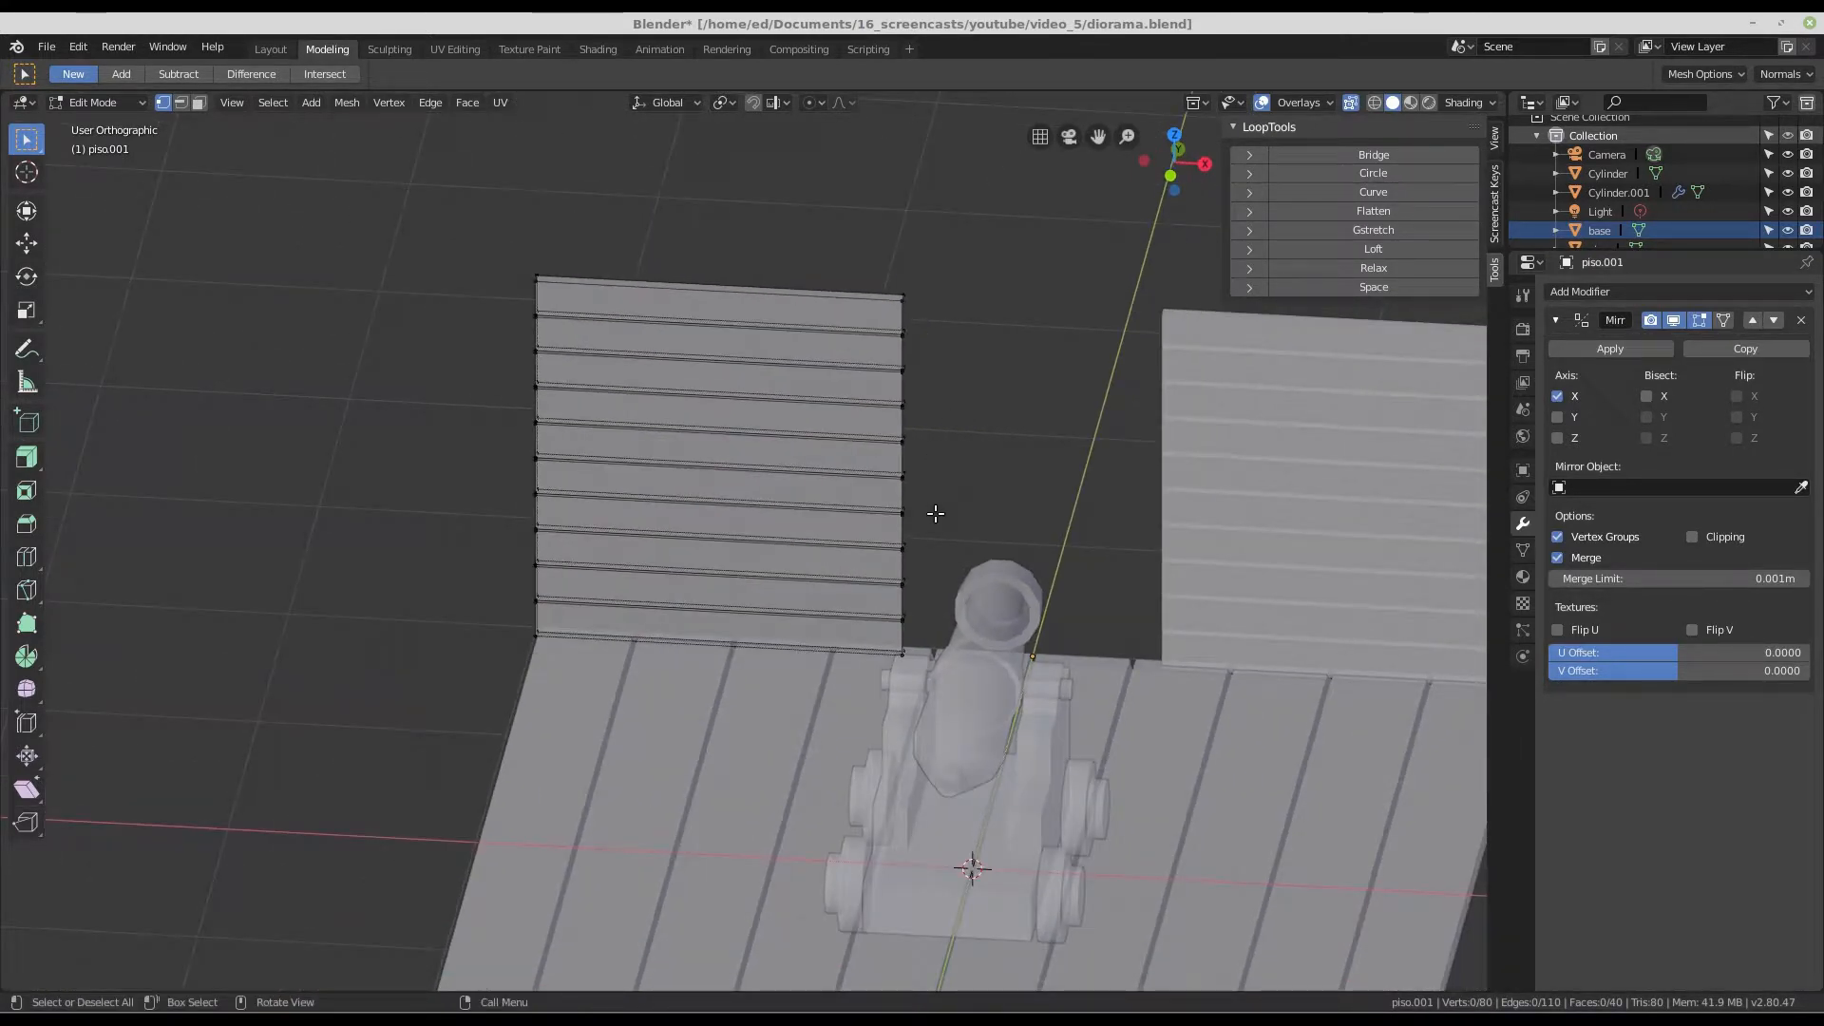
- Examine from the front how the wall's inner plank ends and seams line up with the cannon and floor
key(KP_1)
scroll(889, 259, up, 1)
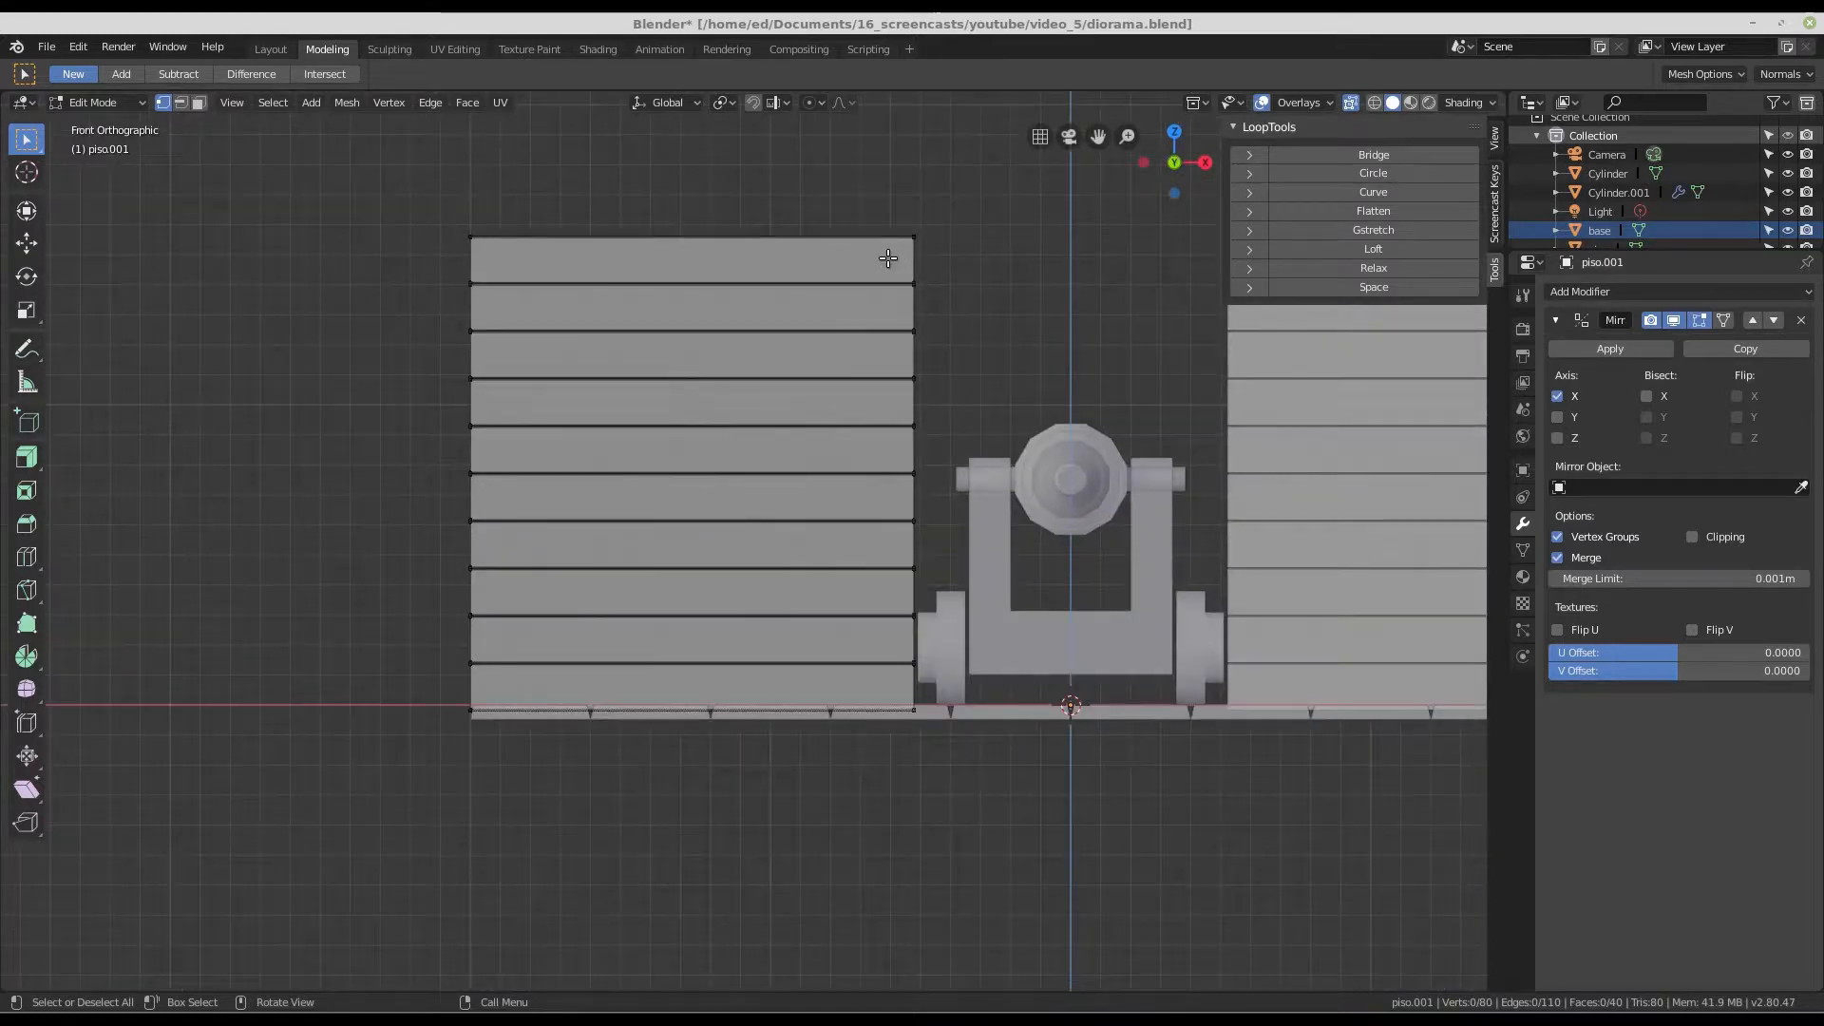
scroll(770, 403, up, 3)
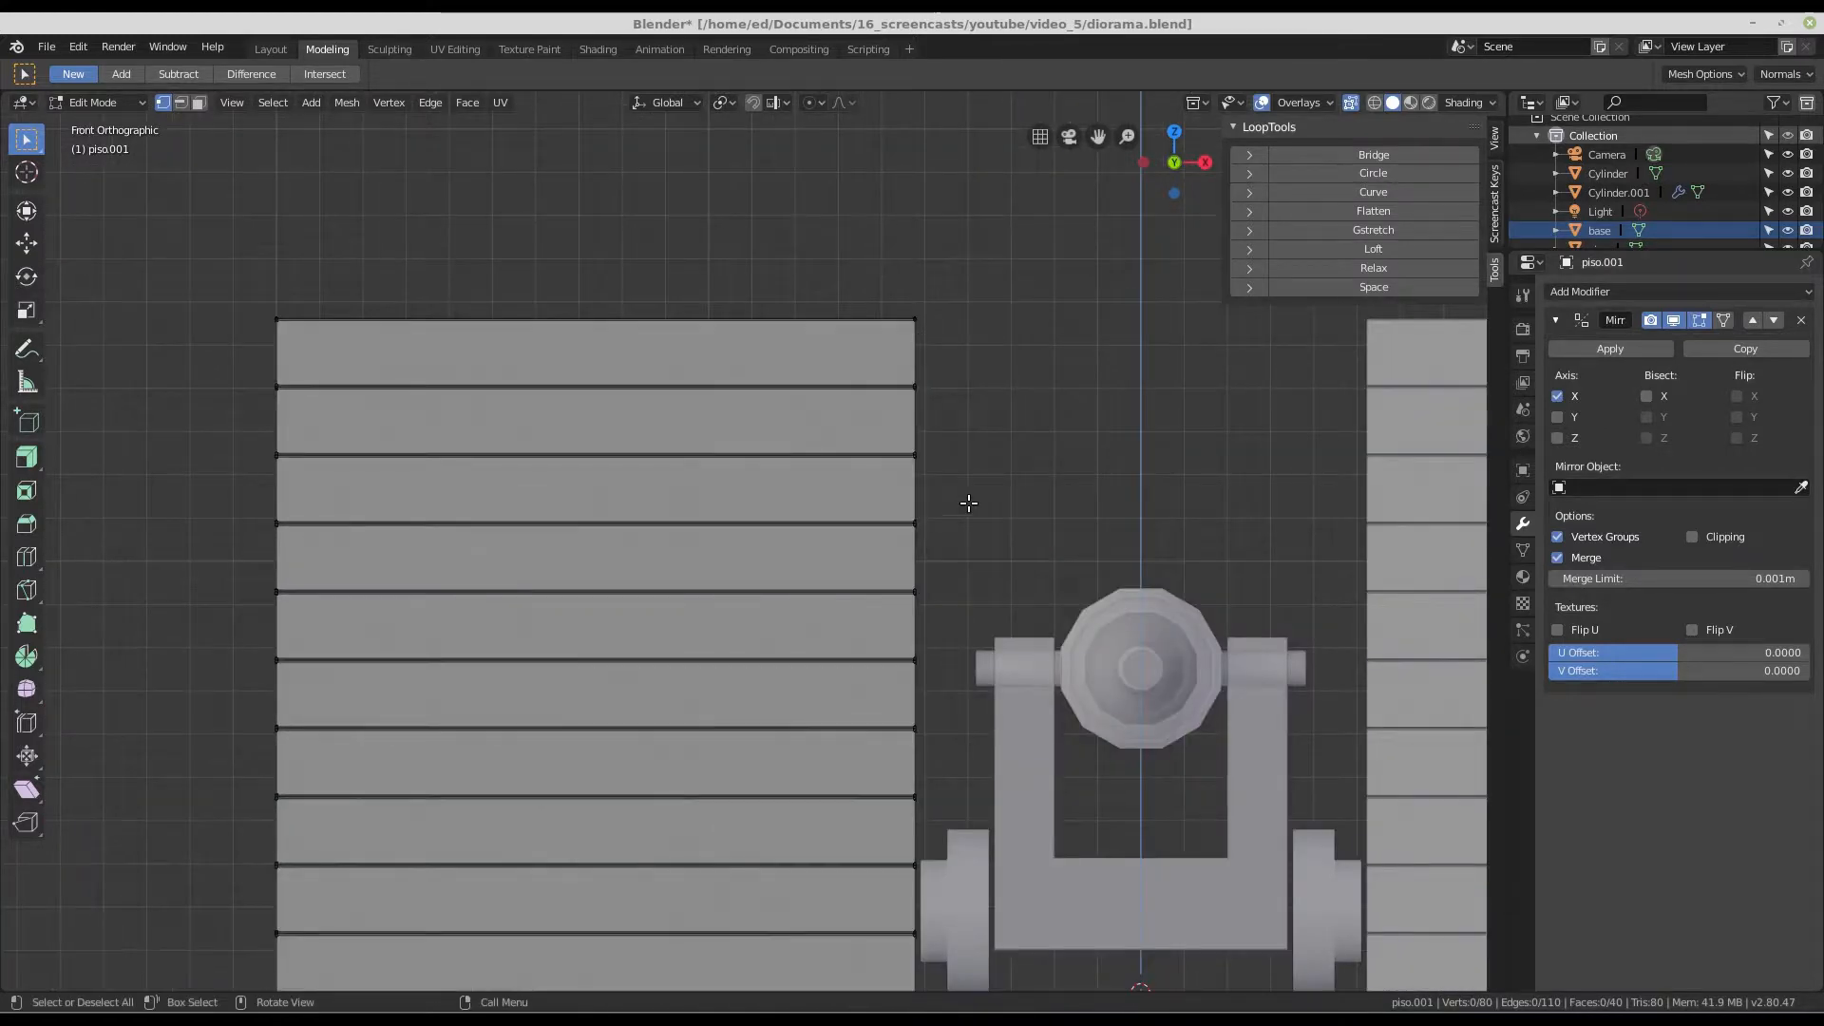
shift+middle_drag(1048, 563, 954, 491)
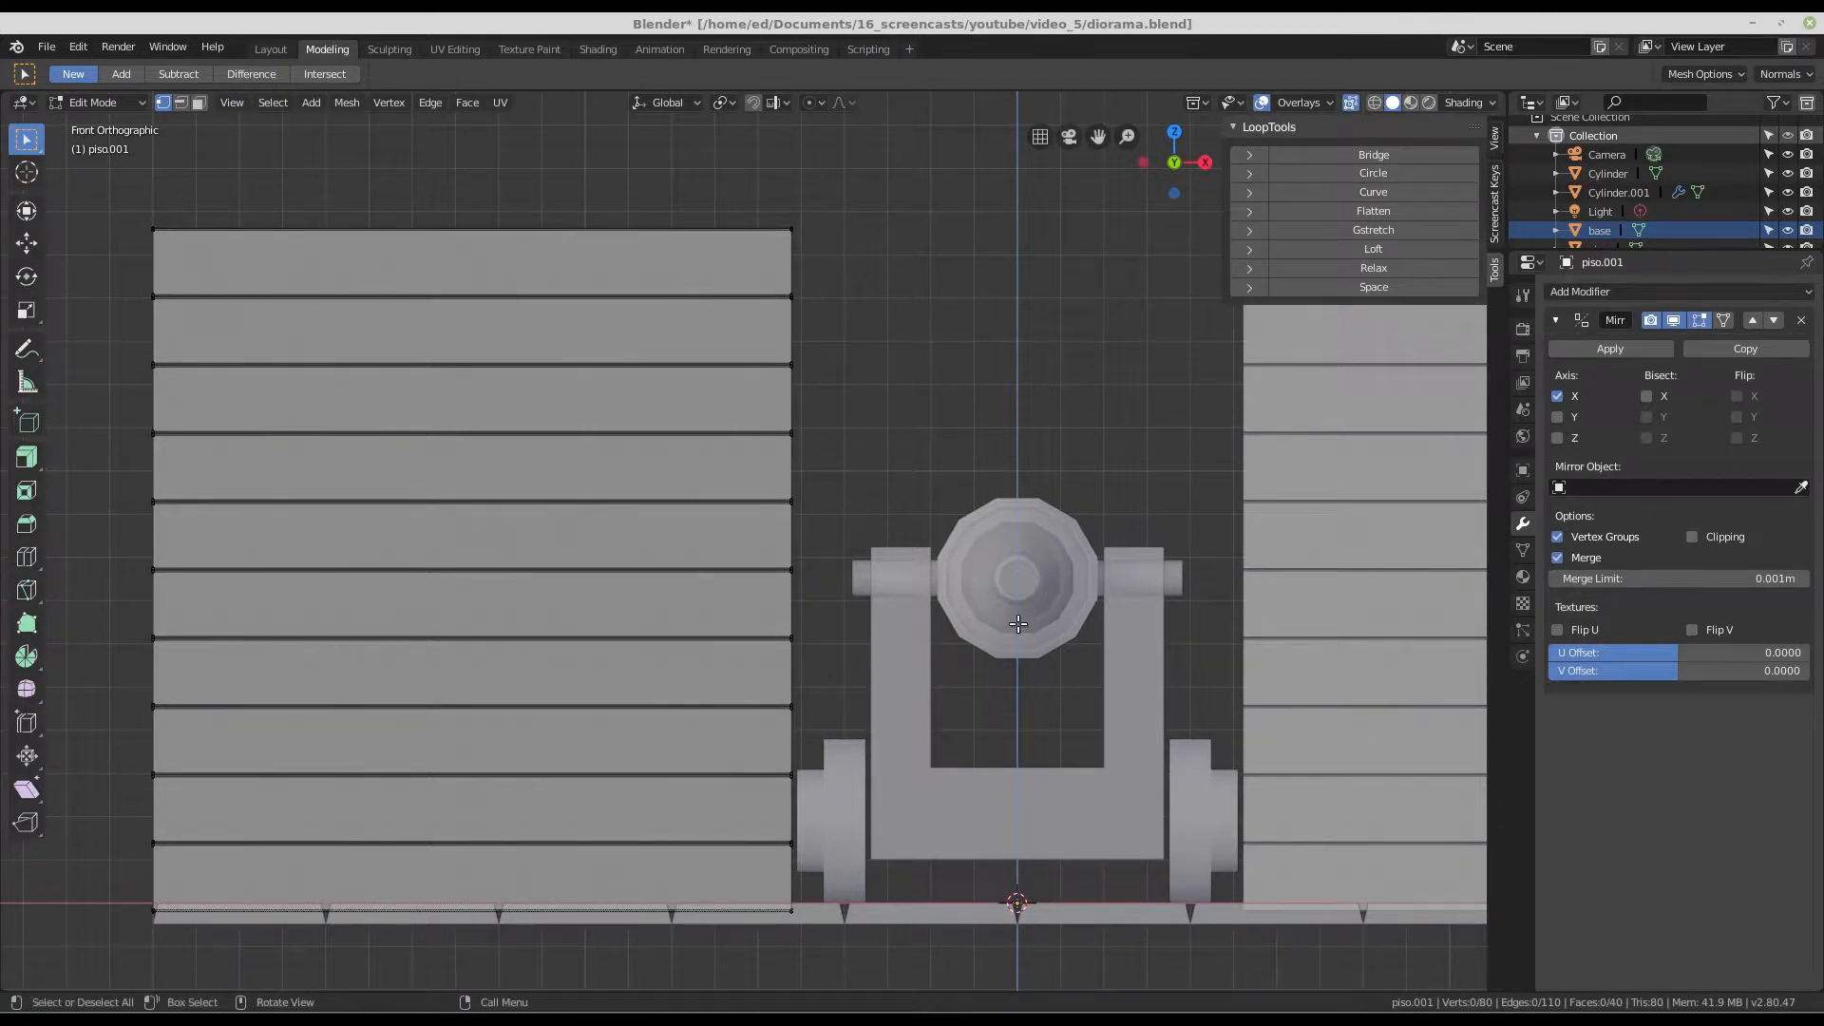
shift+middle_drag(1018, 624, 1023, 454)
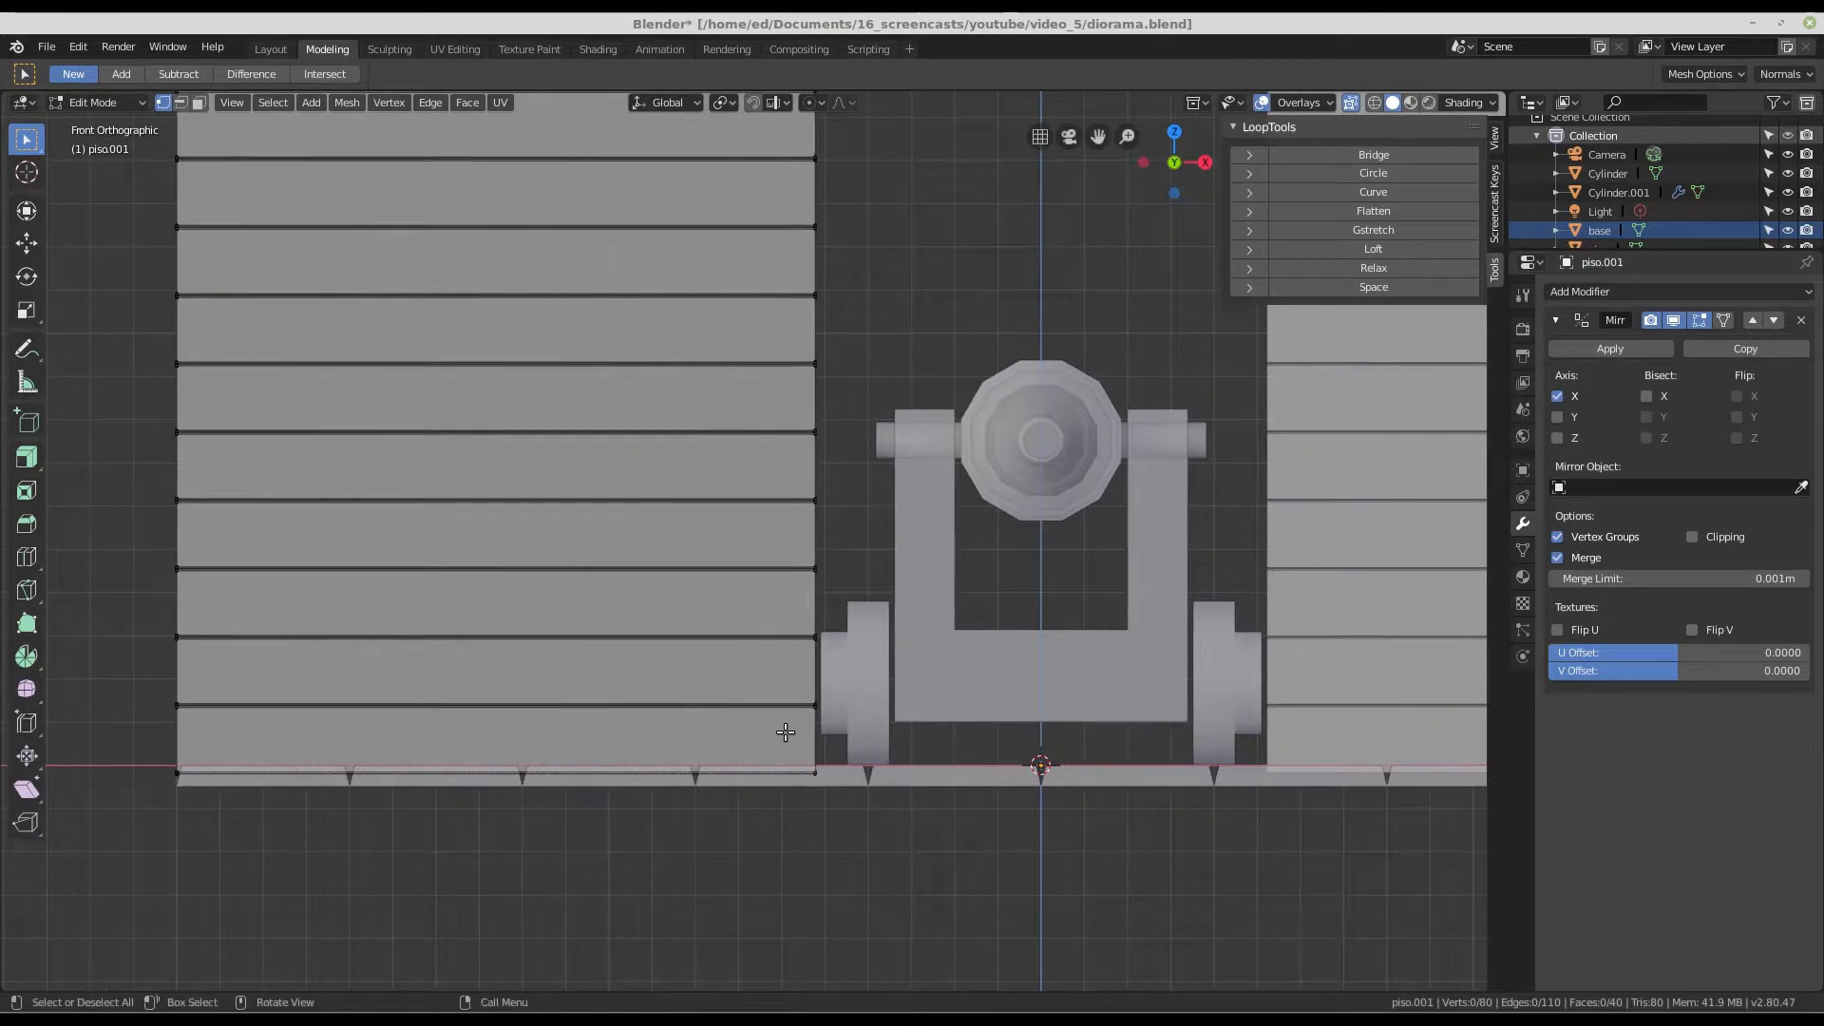
scroll(842, 763, up, 6)
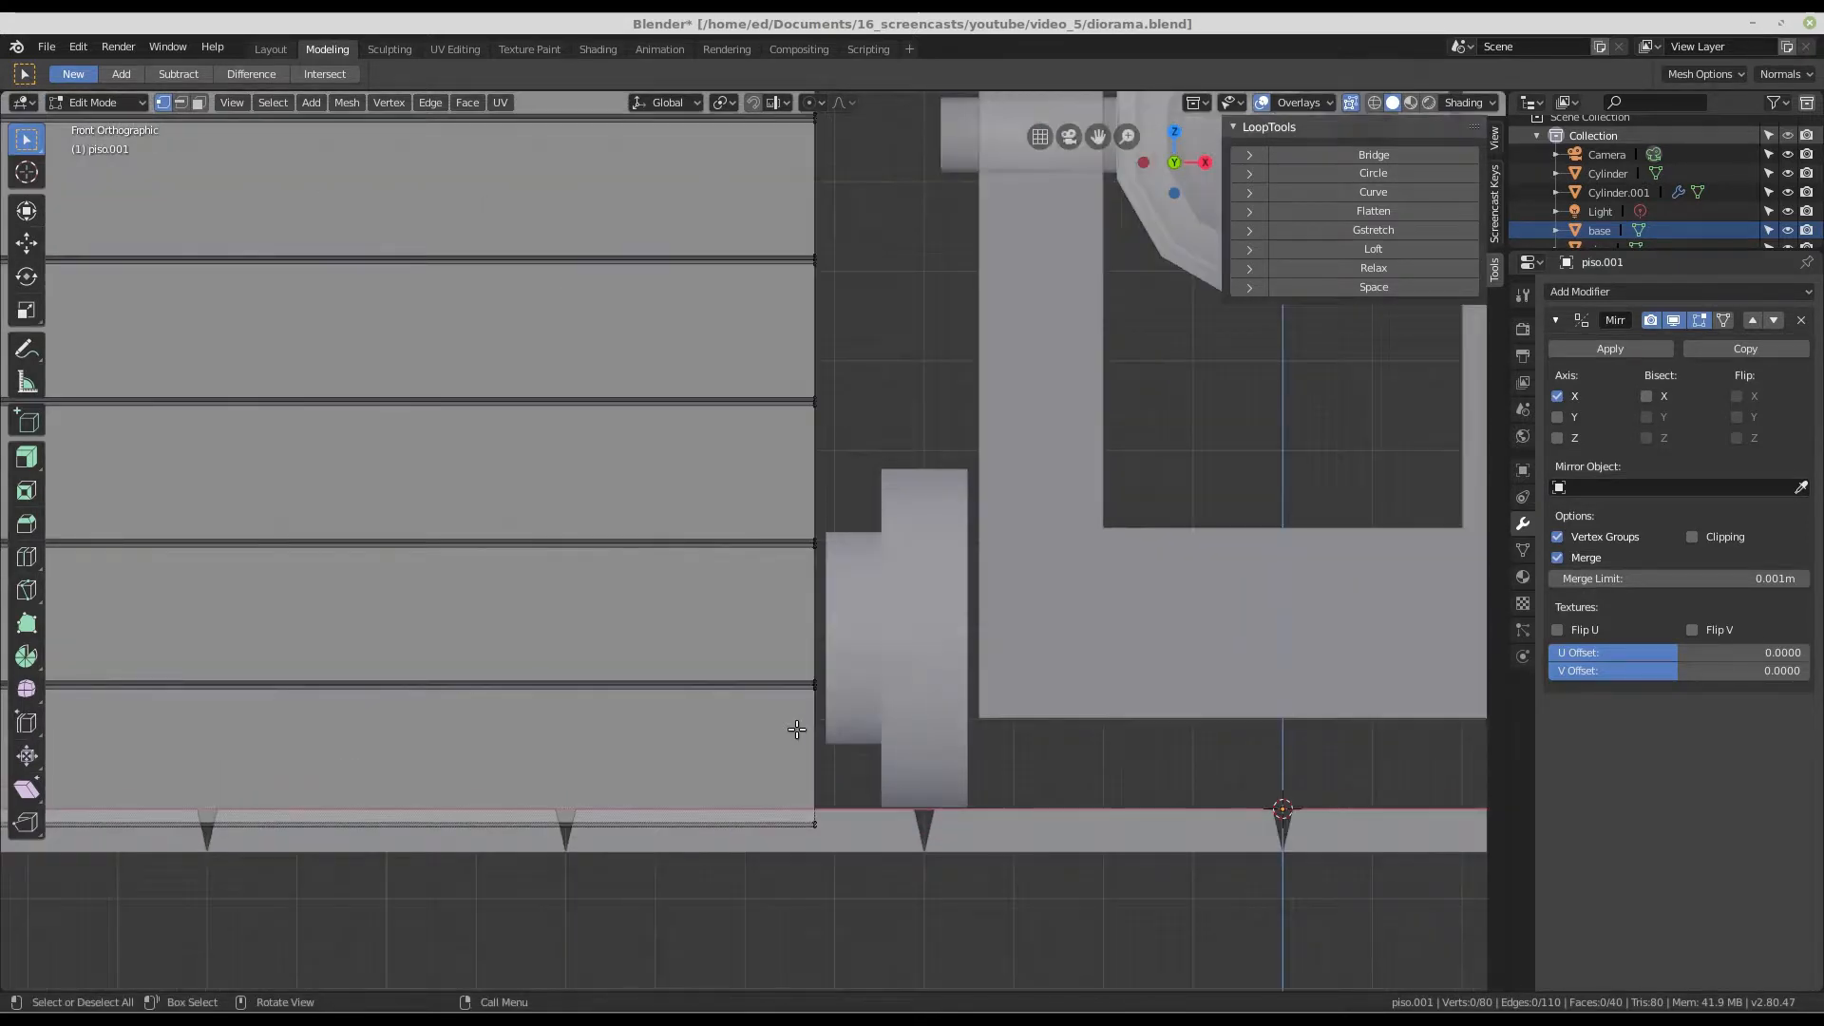
scroll(950, 646, up, 4)
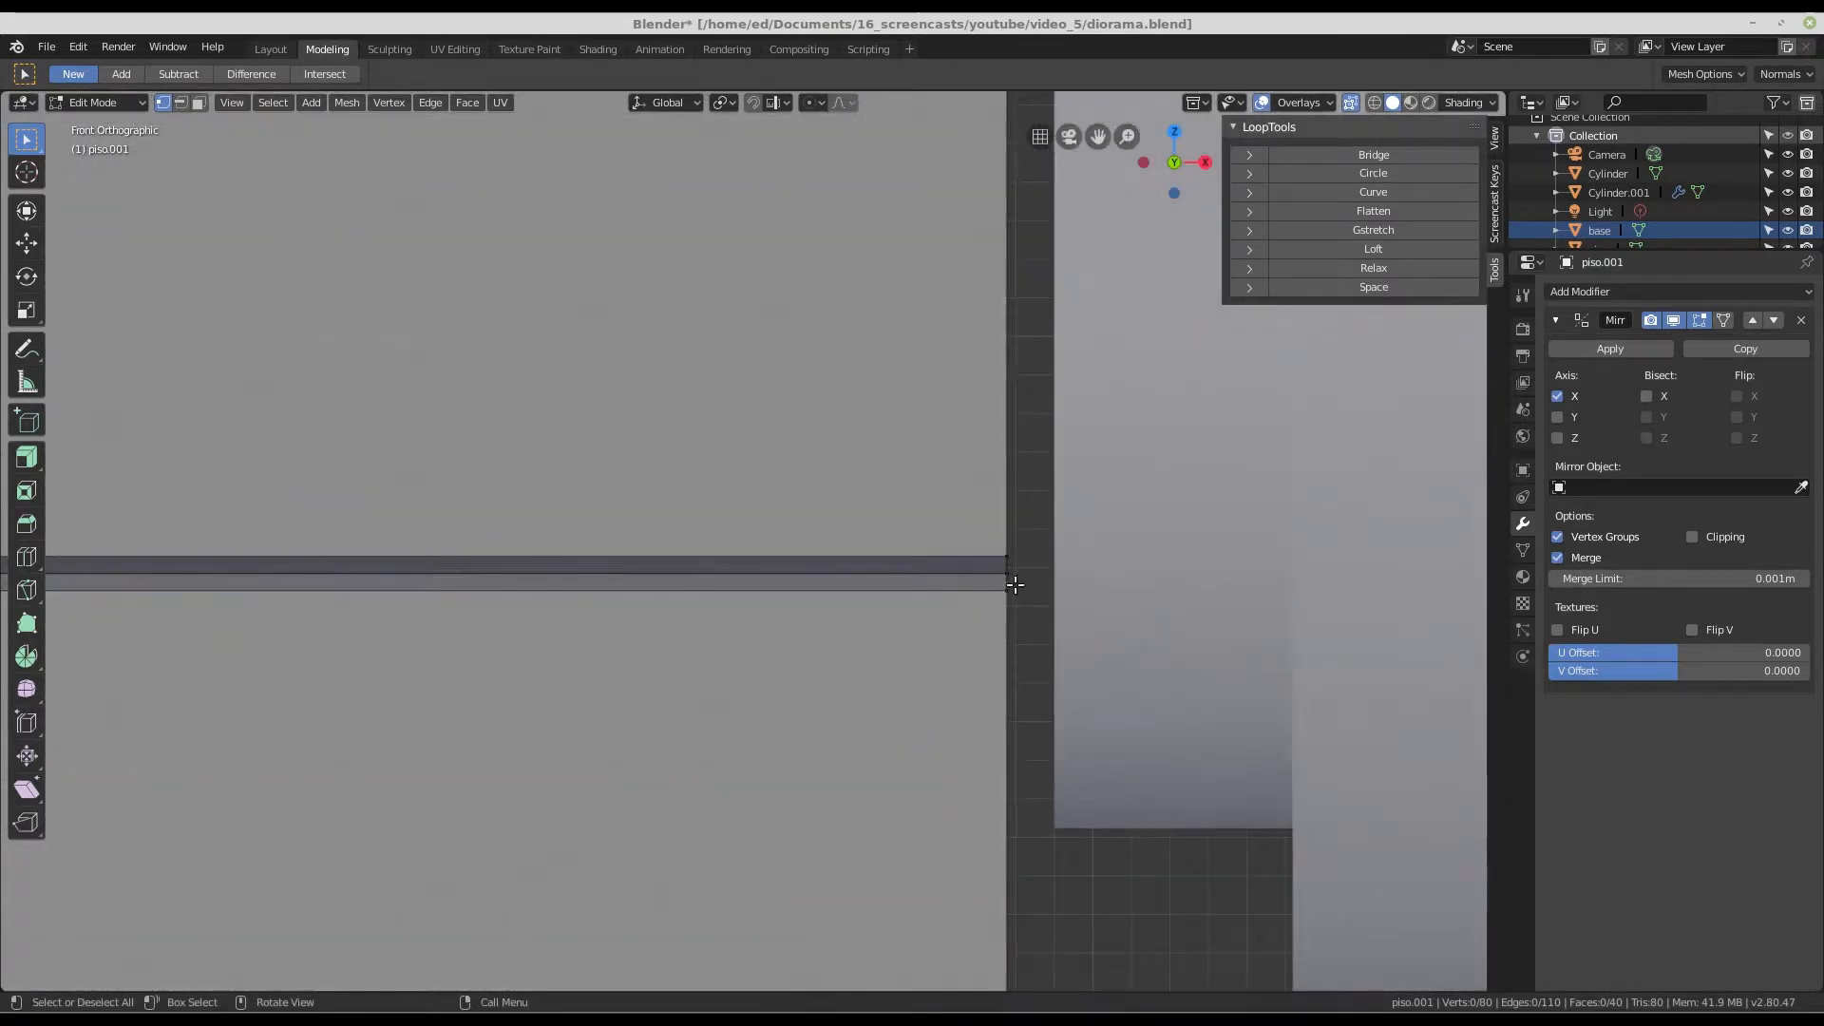
scroll(993, 604, down, 4)
scroll(1013, 607, up, 6)
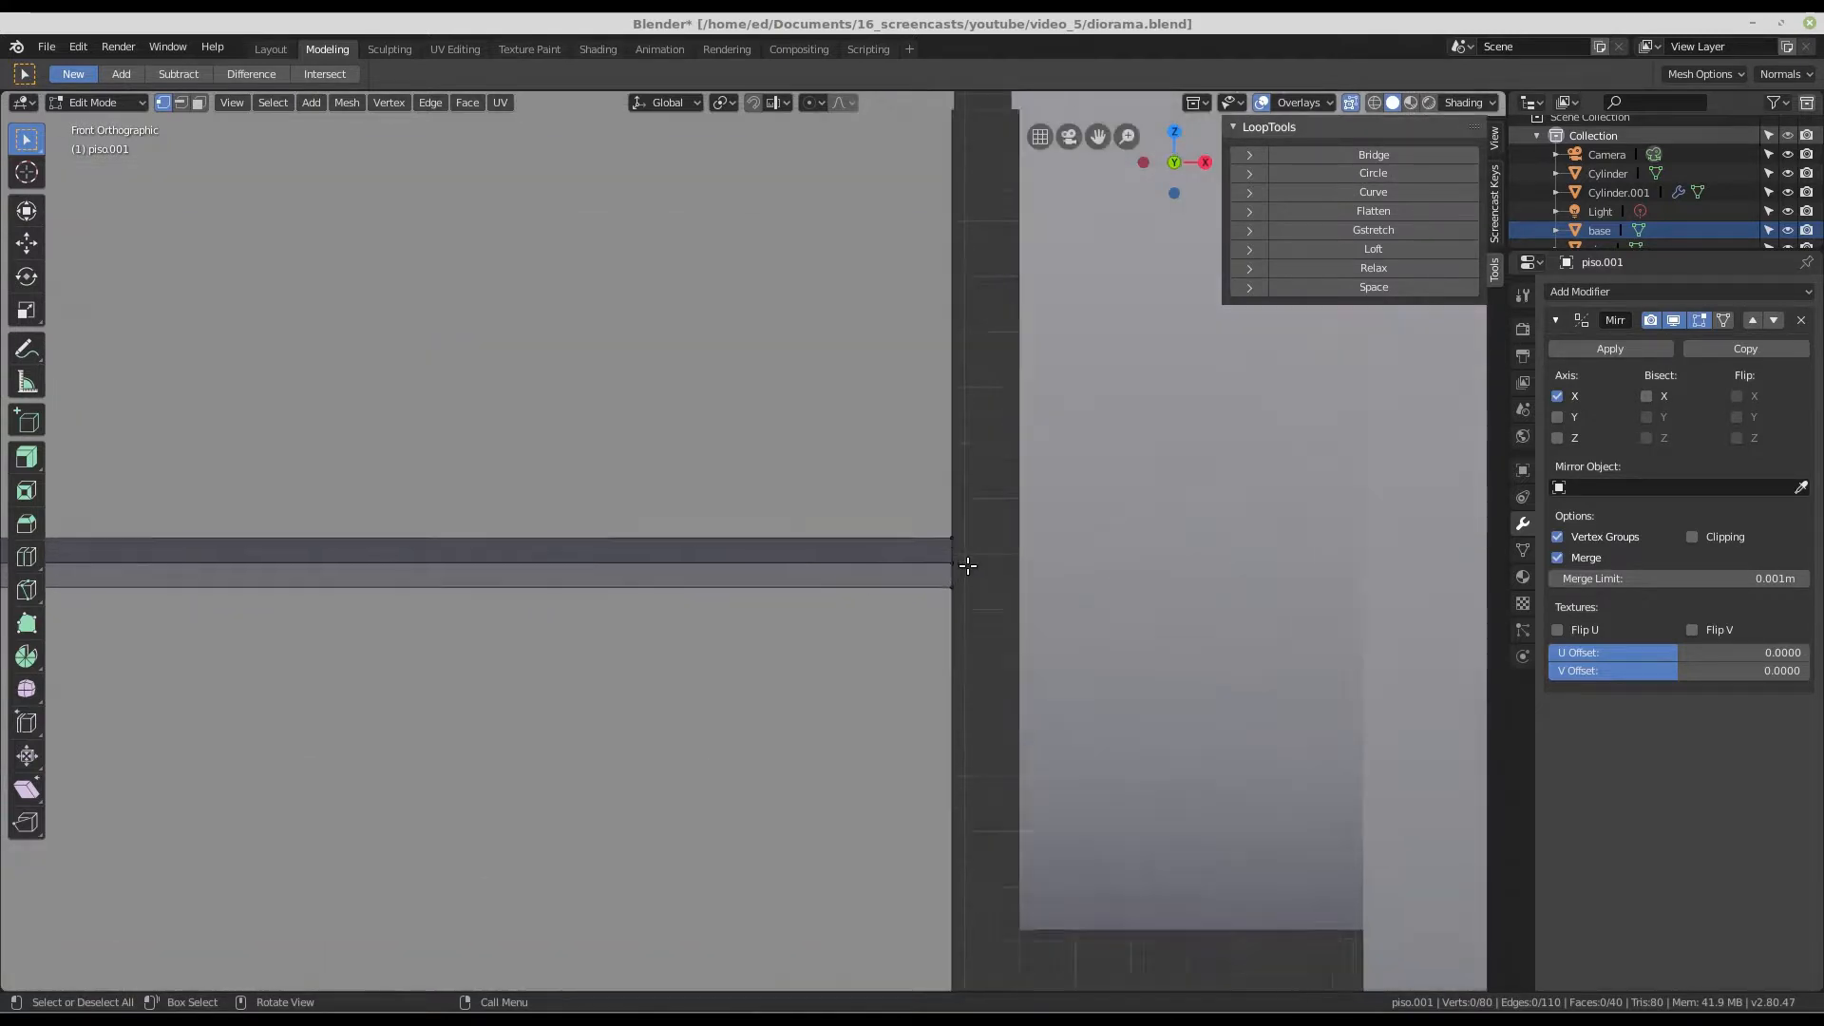
scroll(942, 564, down, 6)
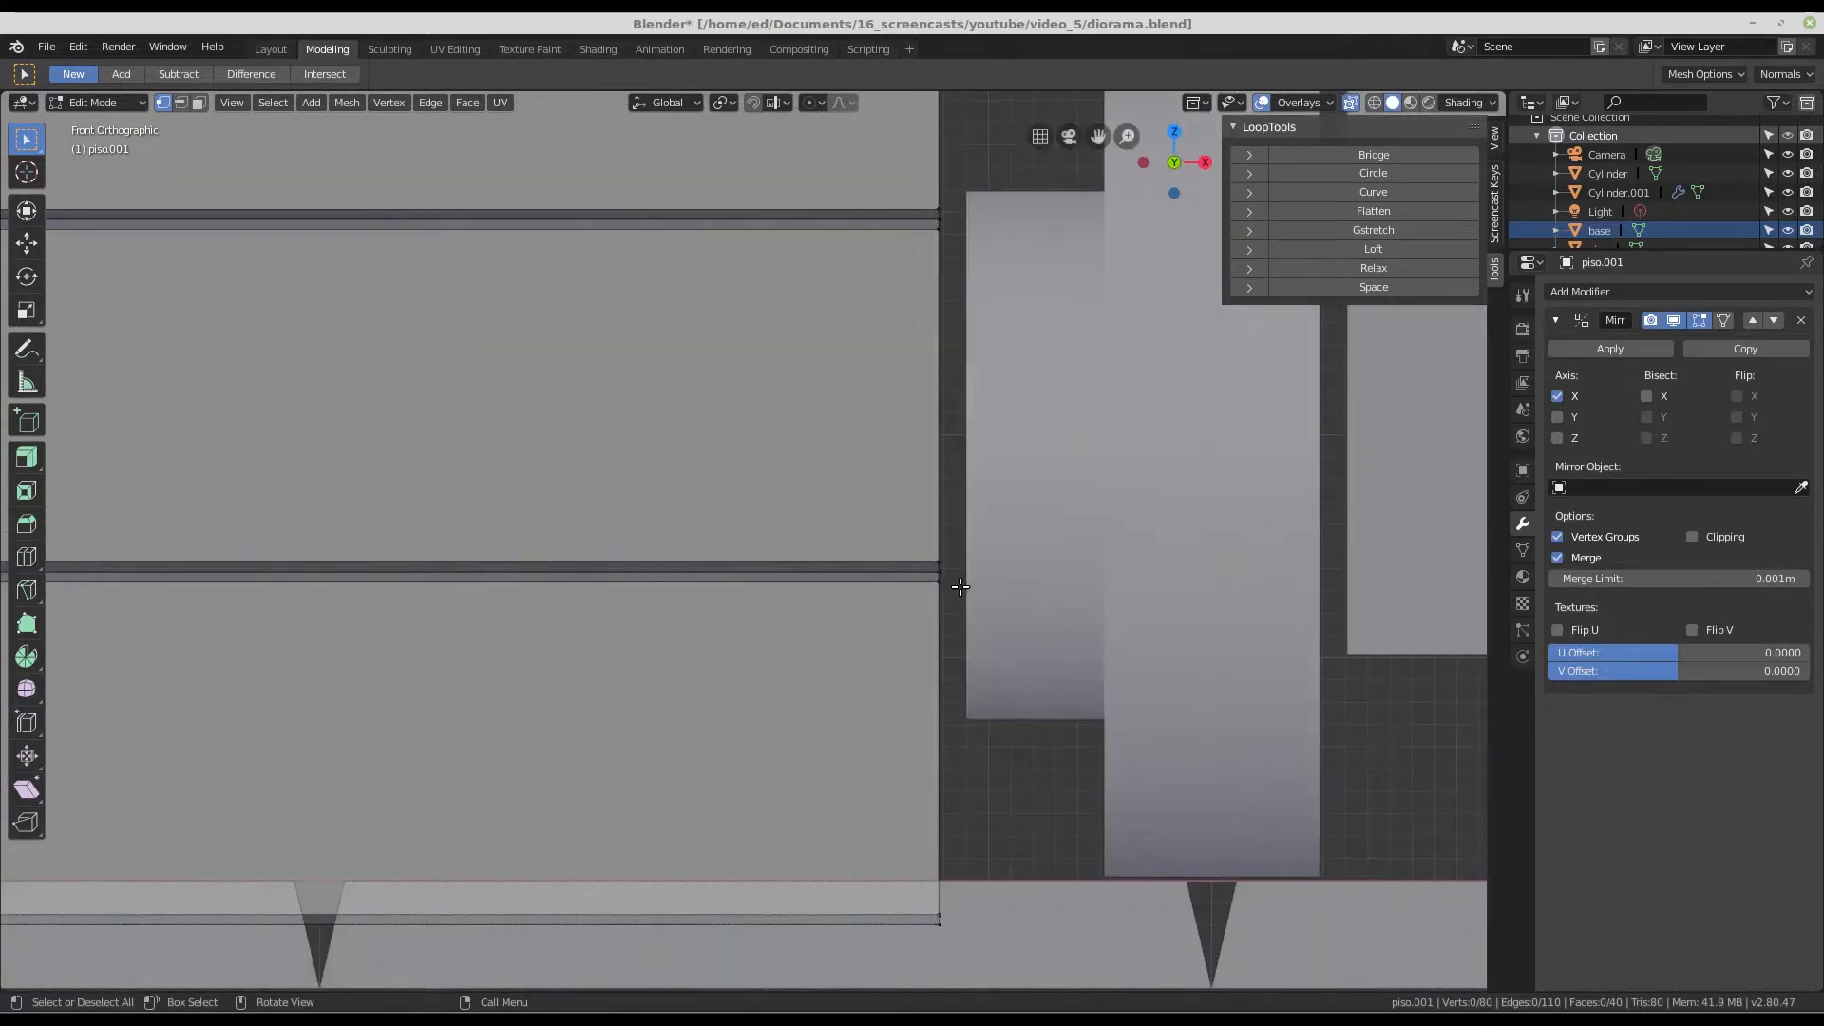
scroll(950, 608, up, 4)
scroll(1000, 517, up, 2)
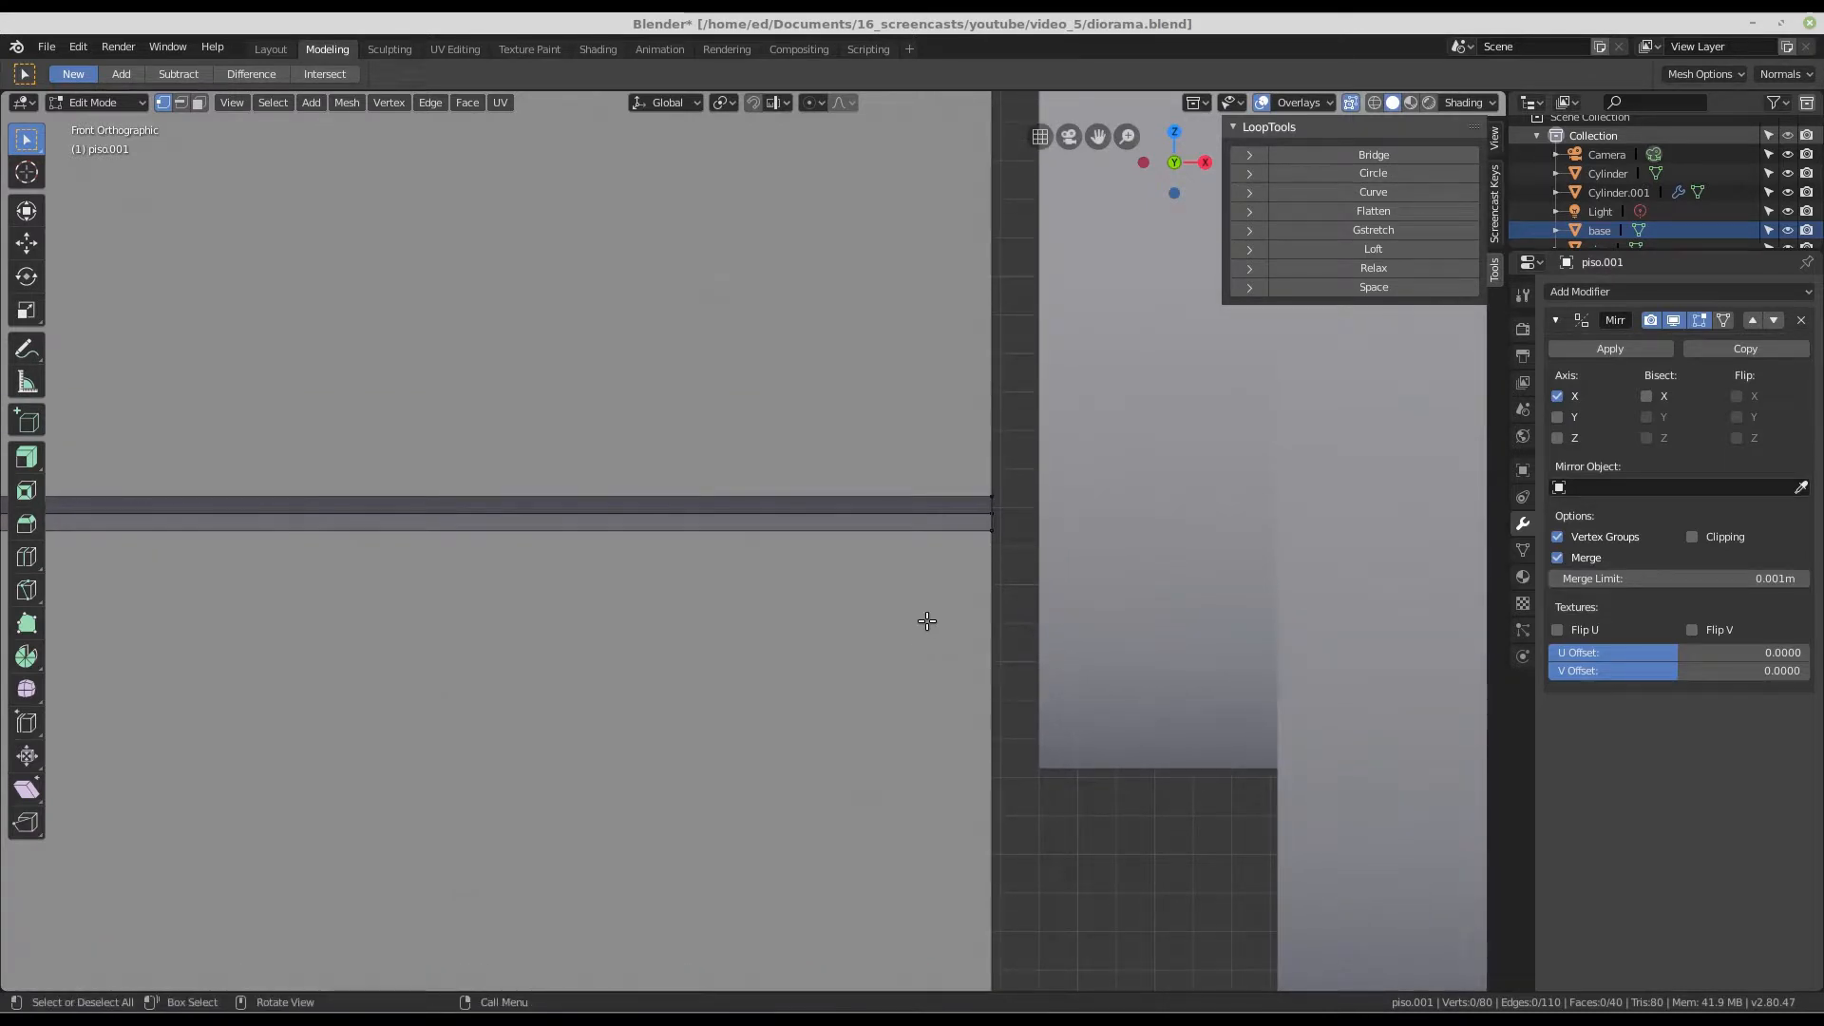
scroll(928, 621, down, 3)
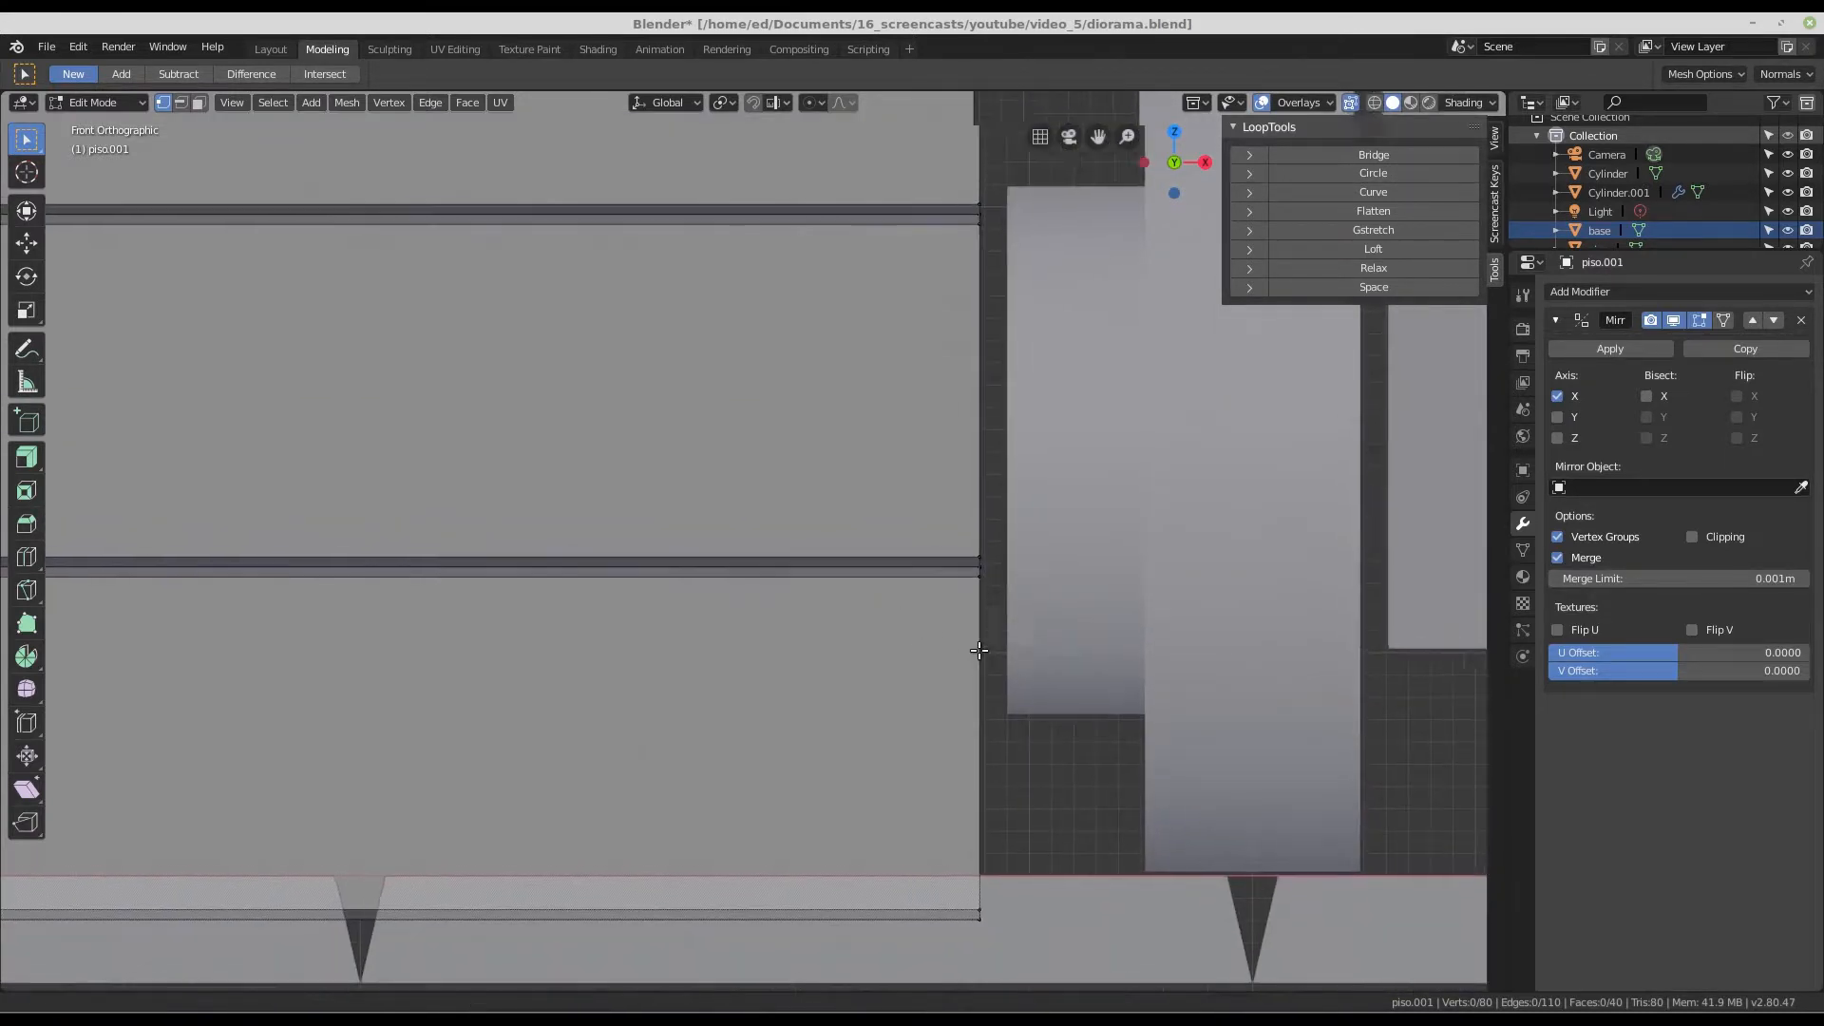
- Select the three lowest planks of the wall, including all their linked geometry
scroll(1045, 647, up, 2)
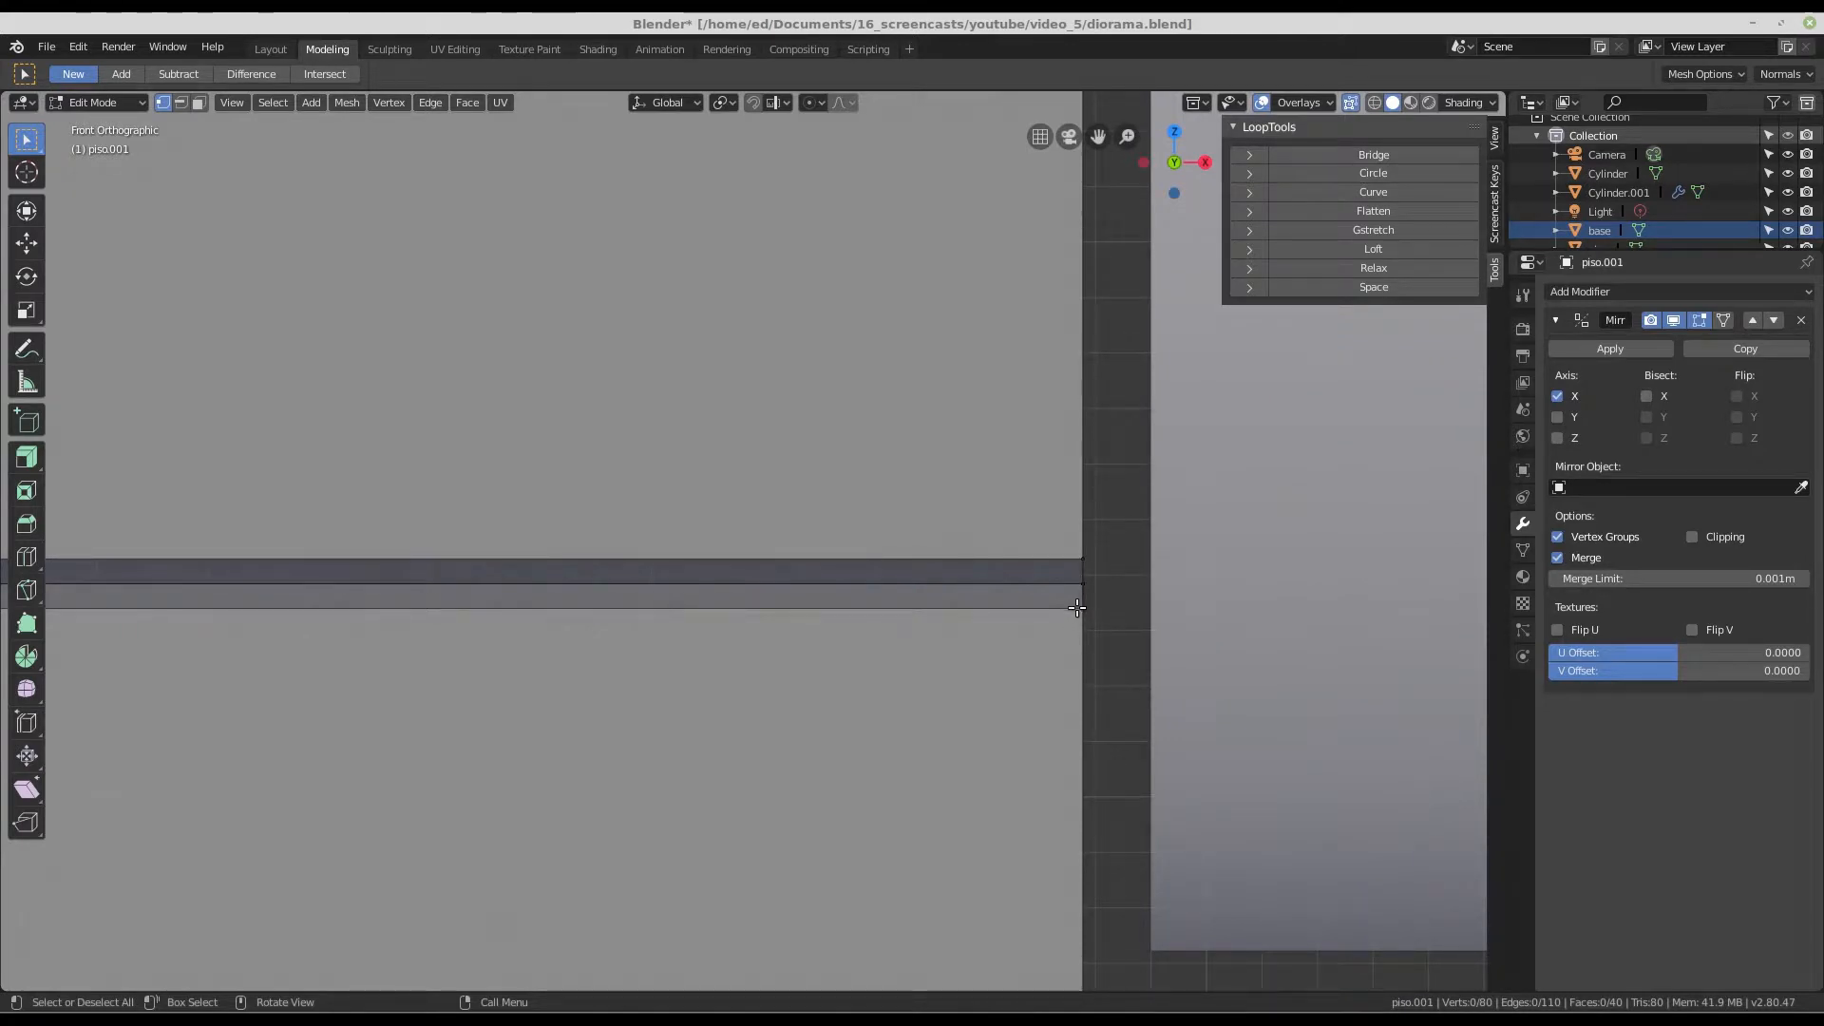
key(l)
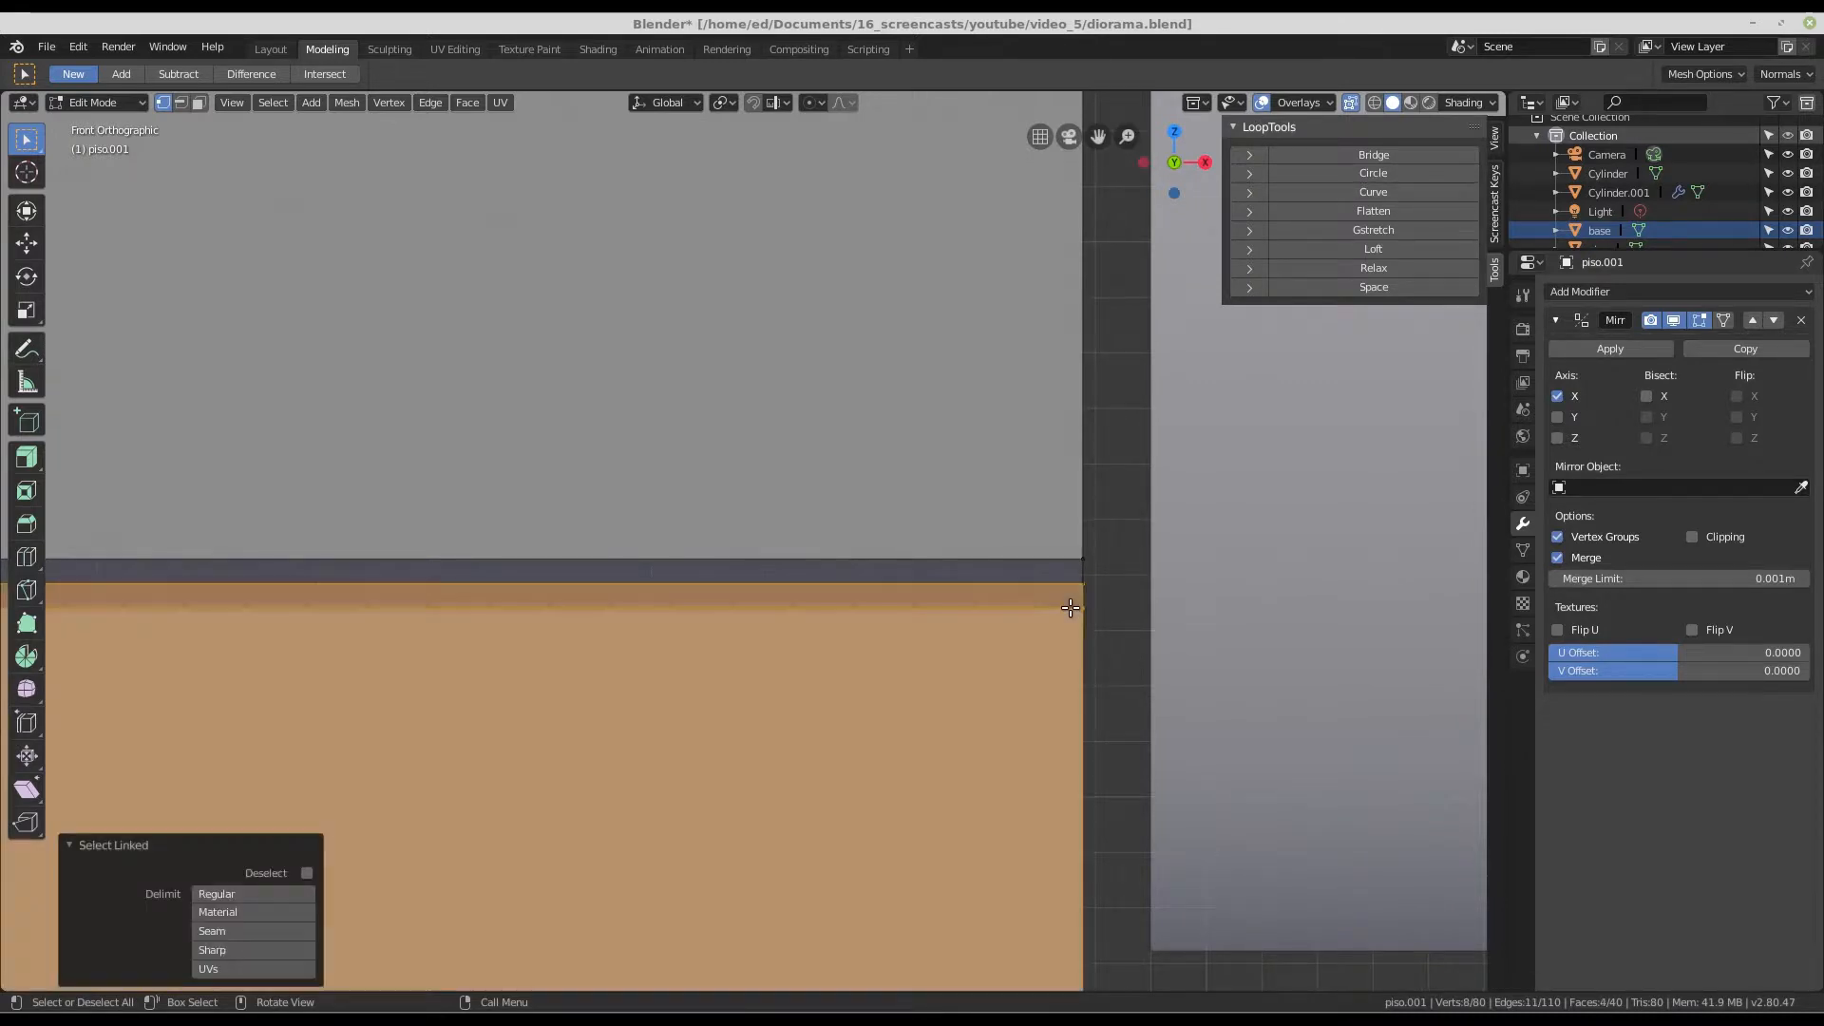
scroll(1067, 608, down, 8)
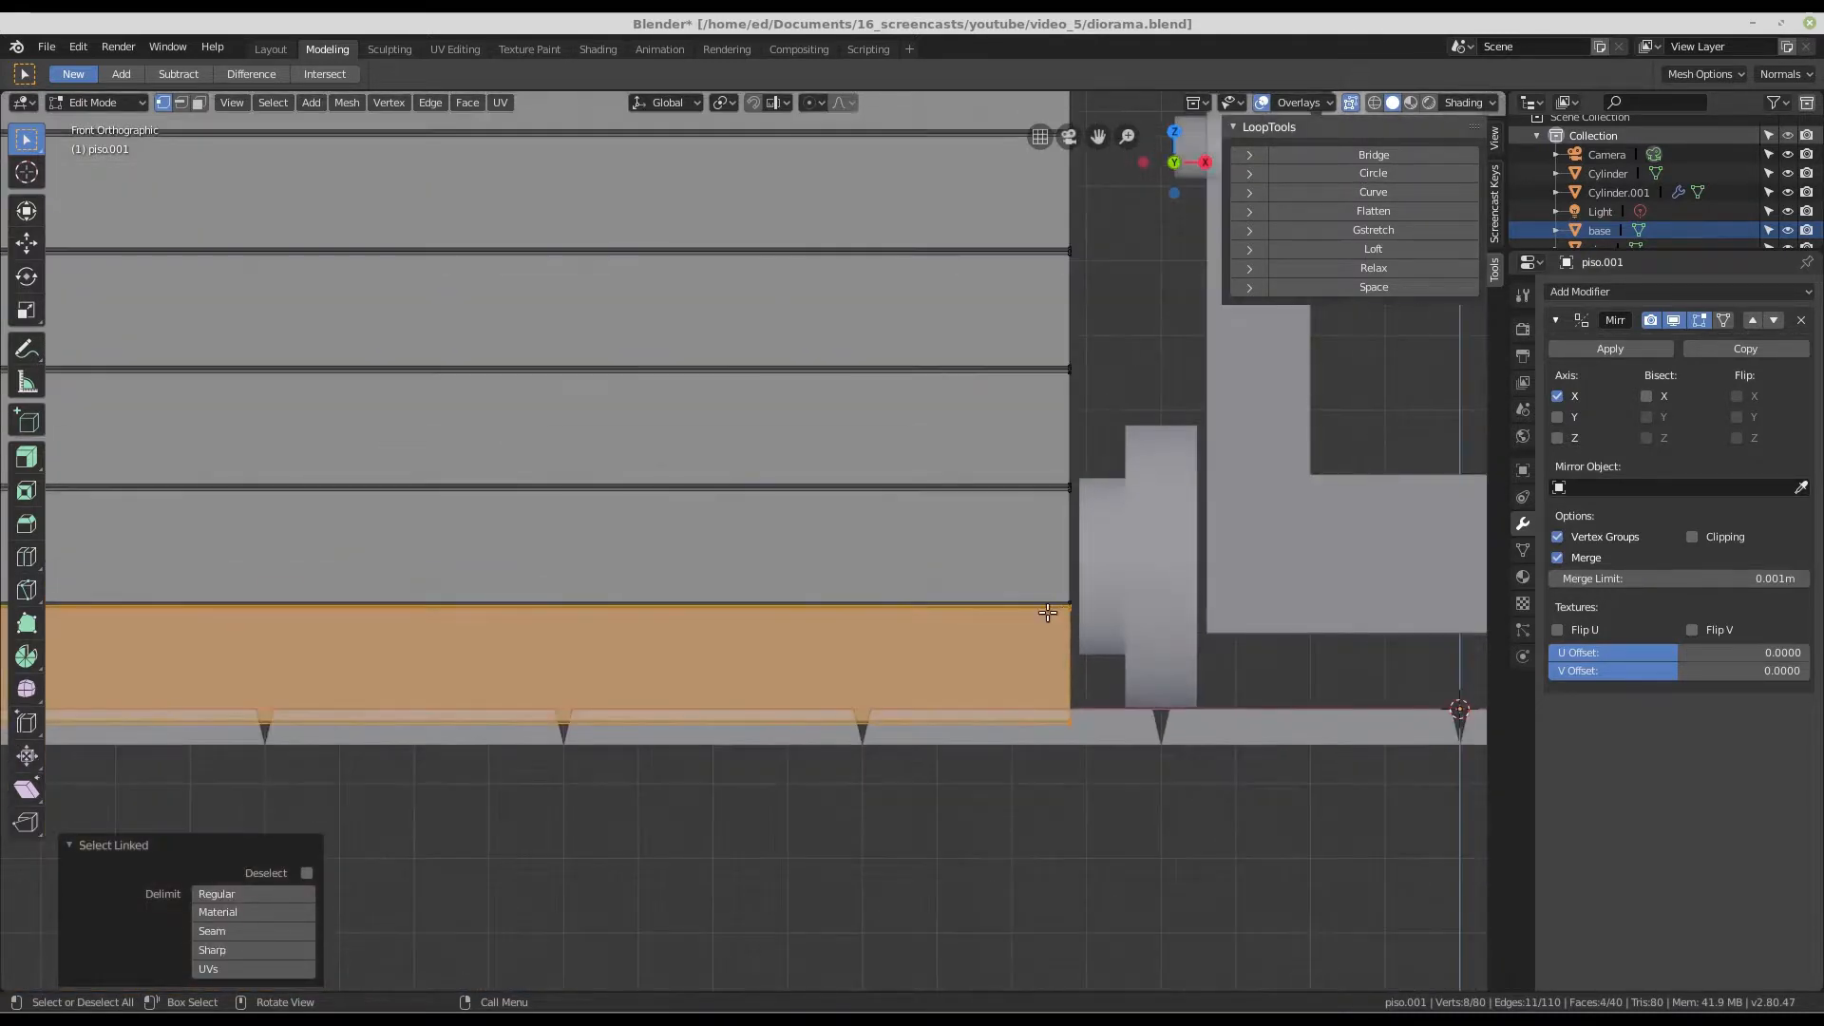
scroll(867, 608, down, 2)
scroll(951, 583, up, 5)
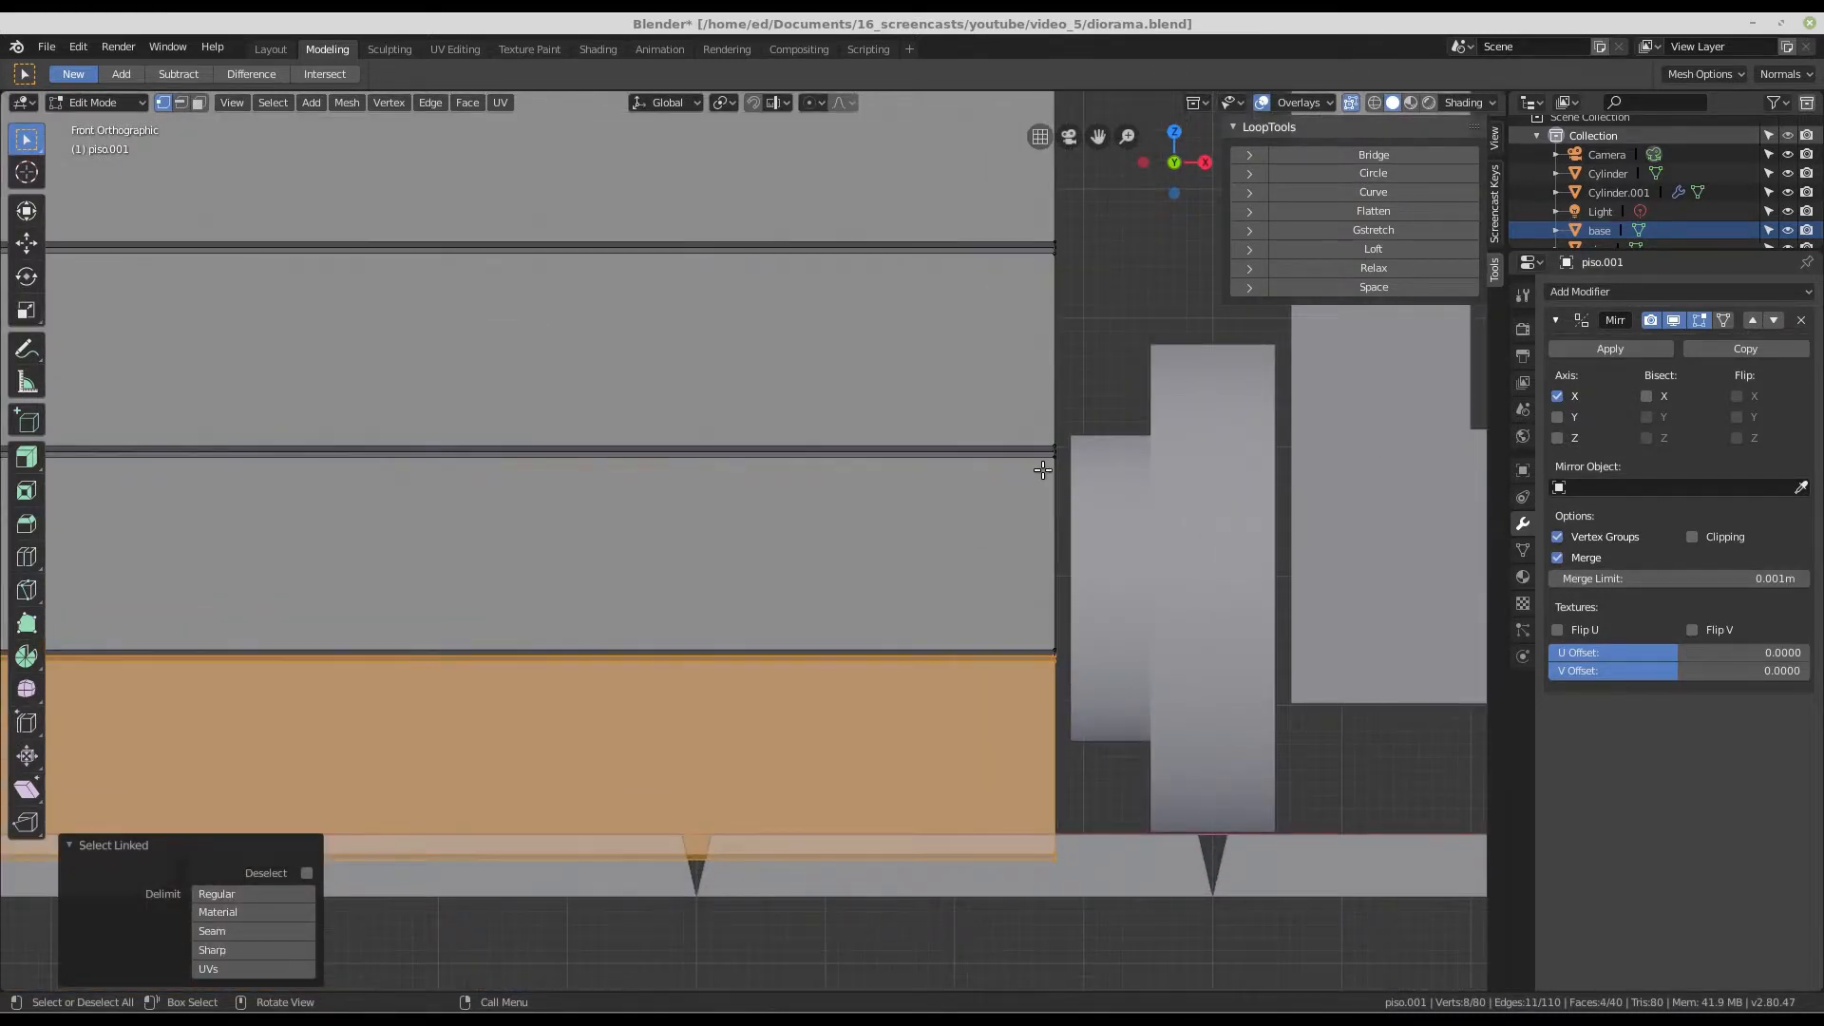
key(l)
scroll(949, 522, down, 4)
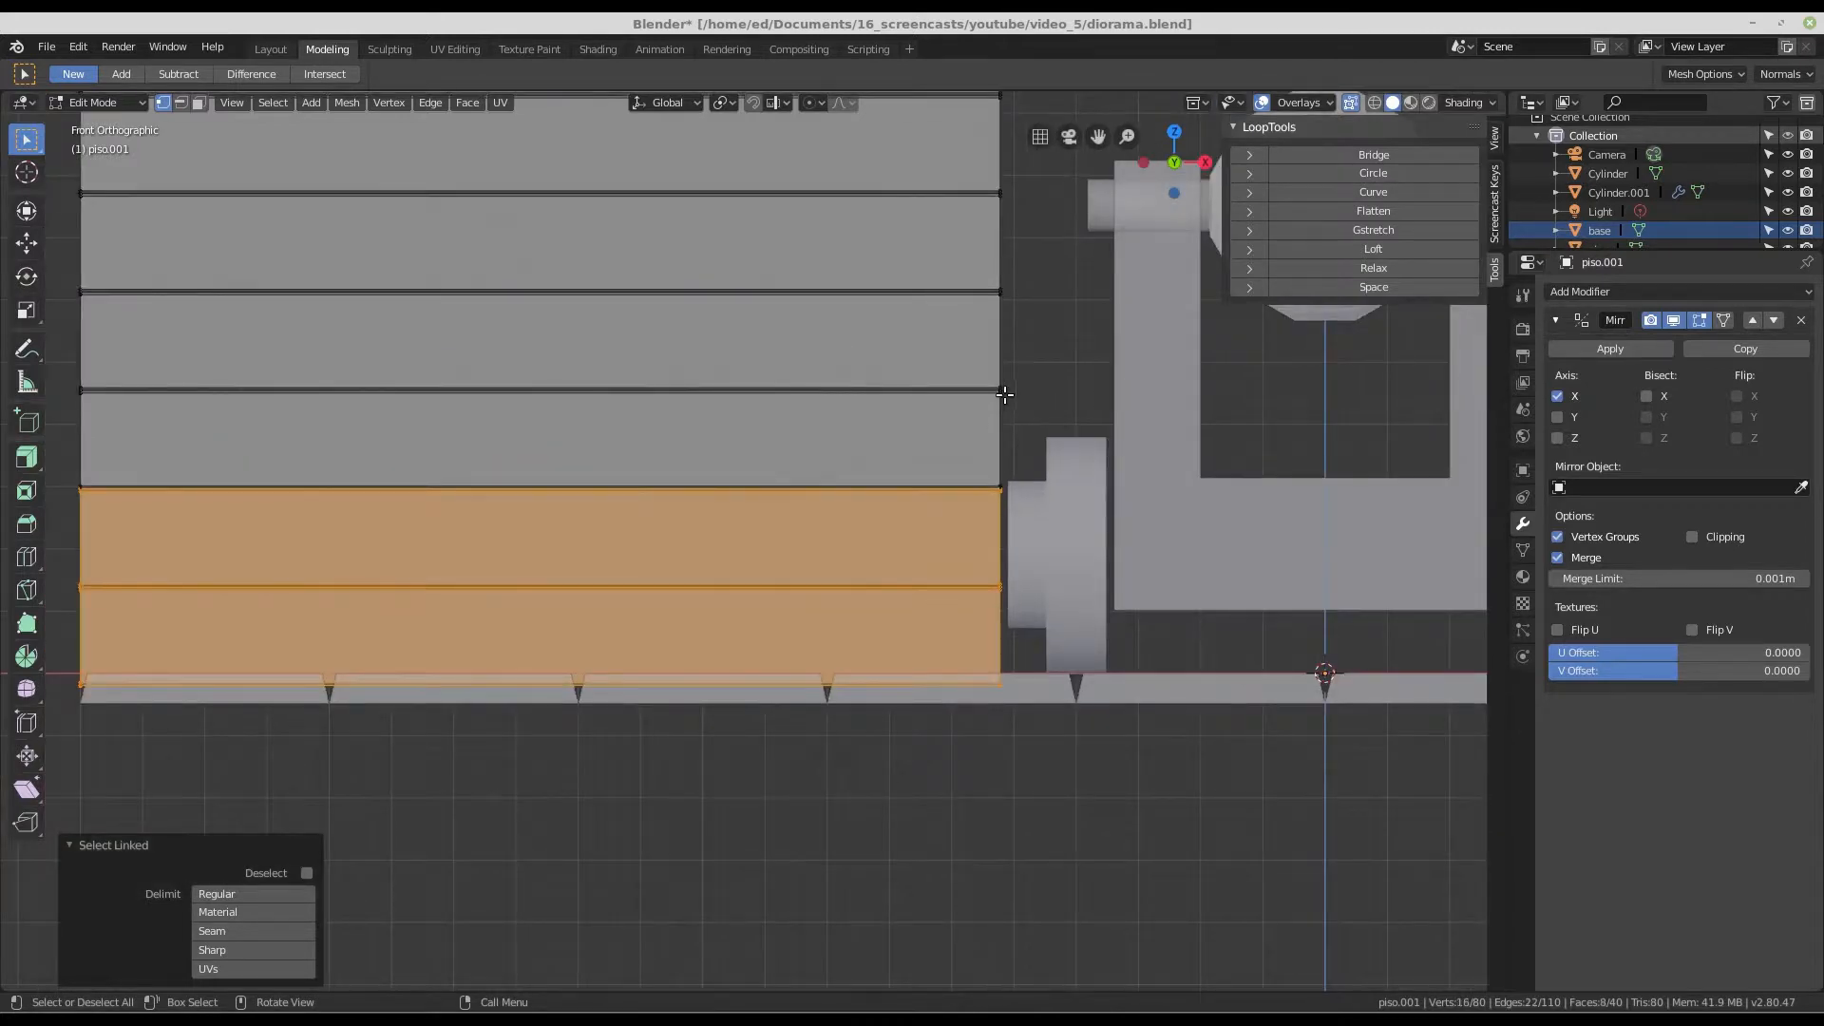
scroll(1005, 395, up, 4)
key(l)
scroll(900, 573, down, 7)
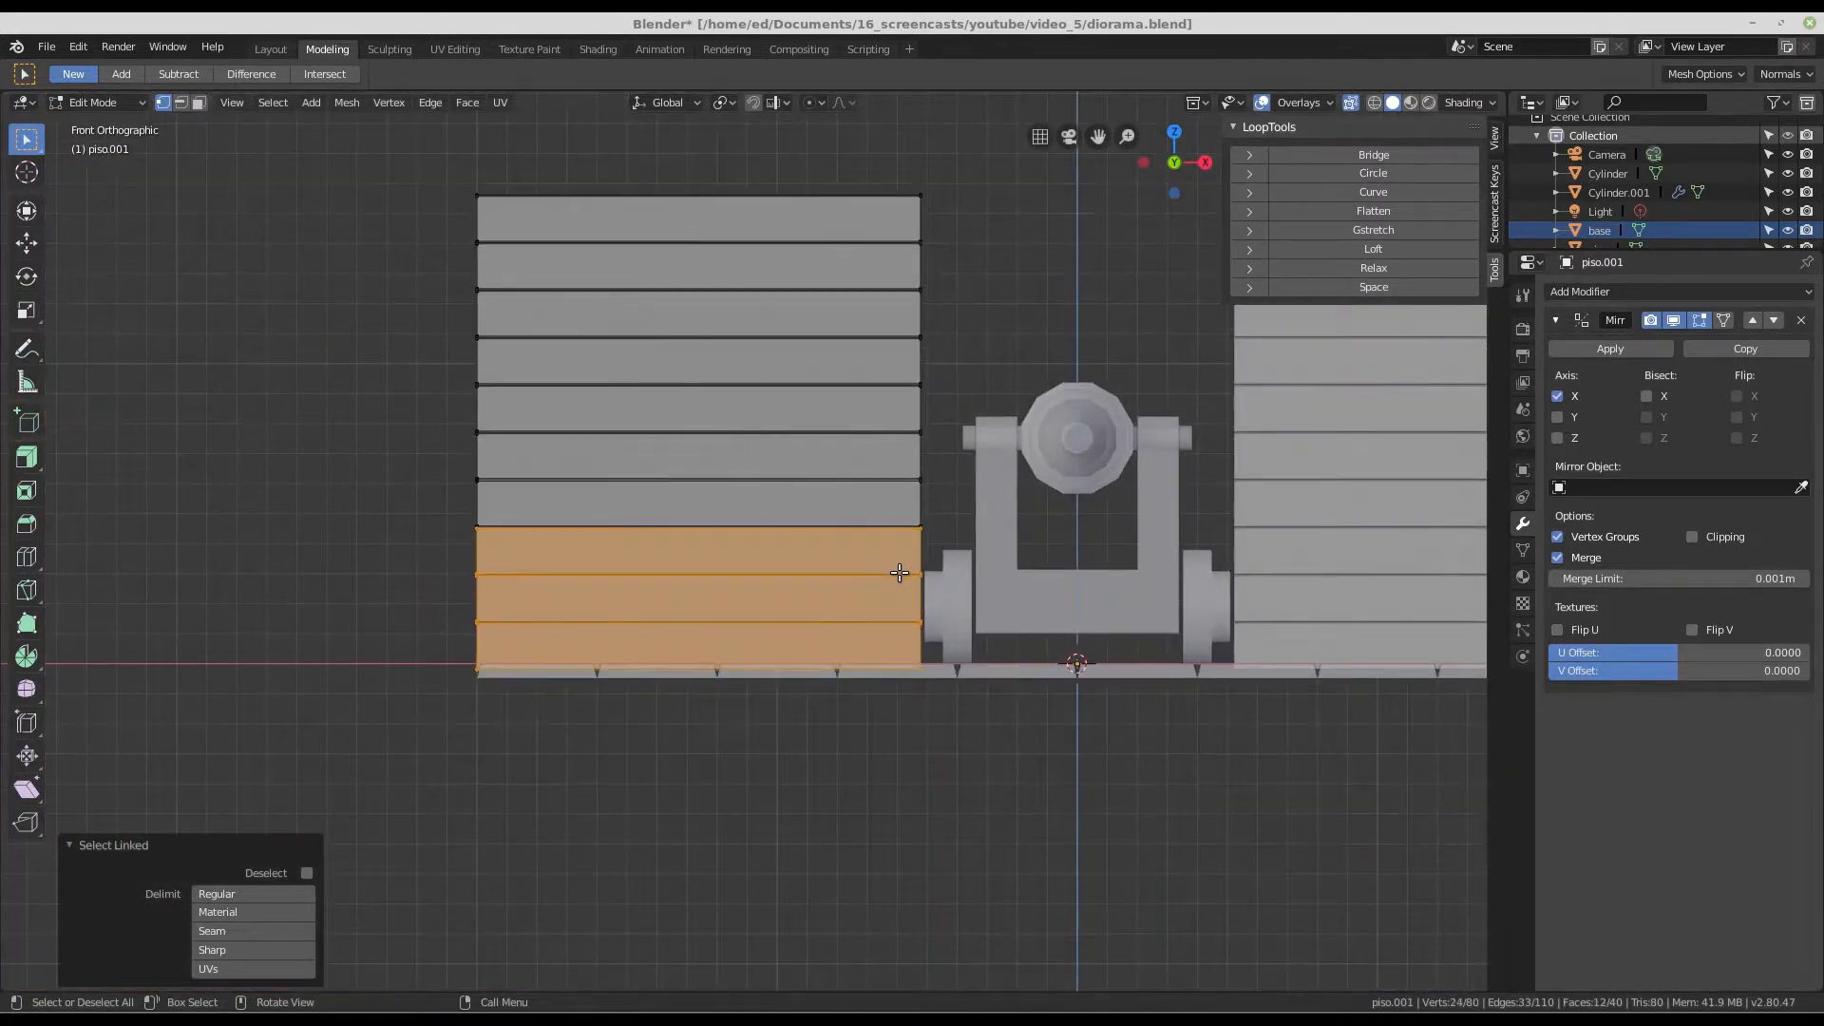
- Add the four uppermost planks of the wall to the selection, leaving the three middle planks out
scroll(915, 345, up, 6)
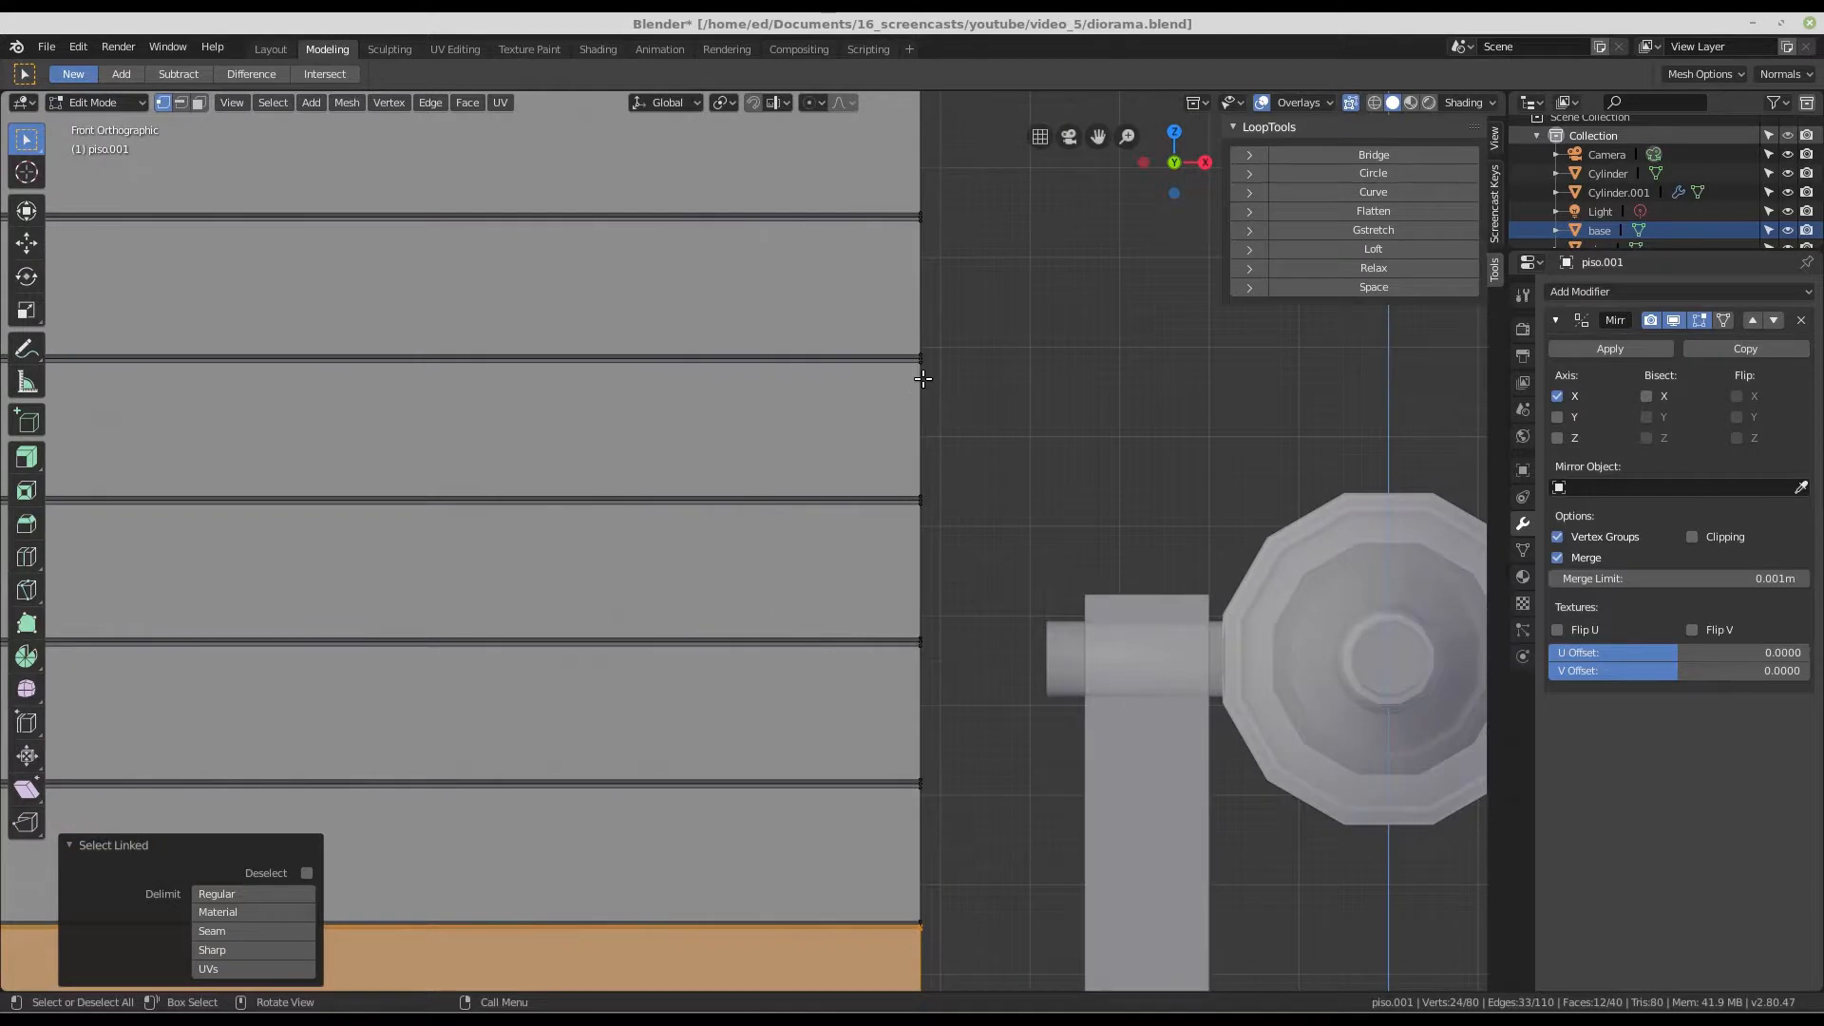
key(l)
key(l)
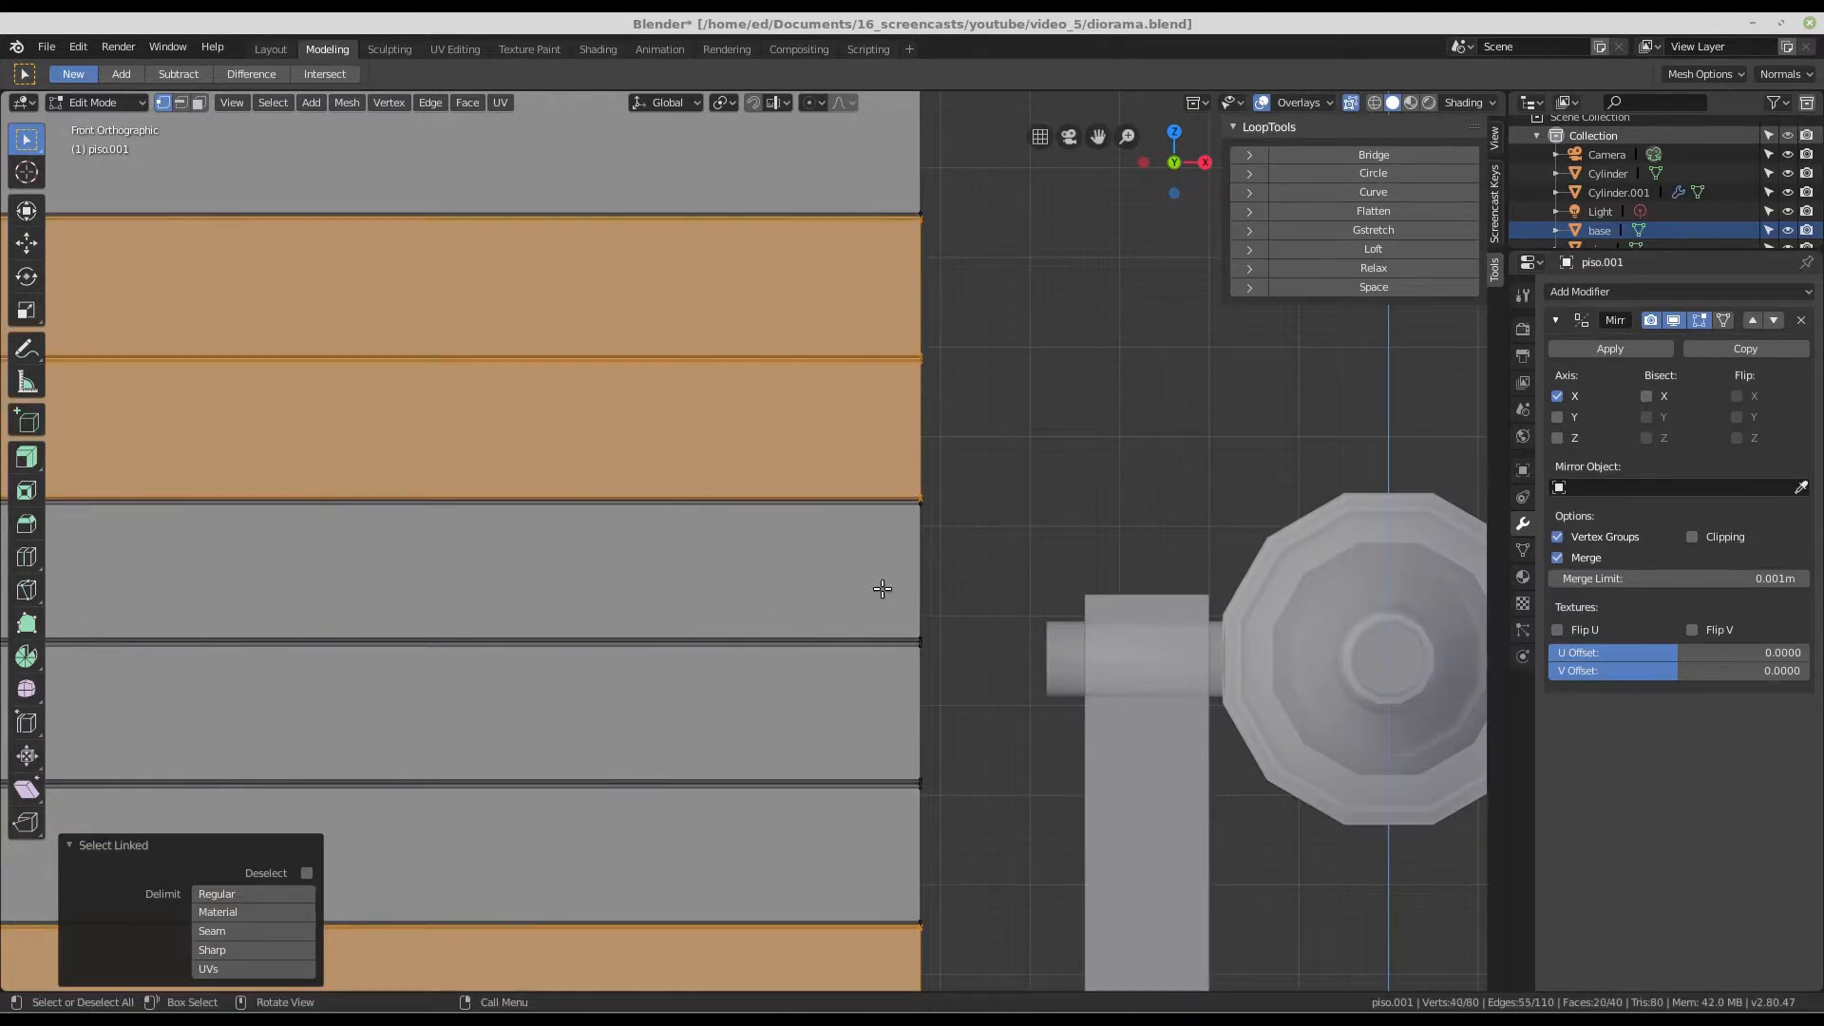
scroll(929, 767, down, 5)
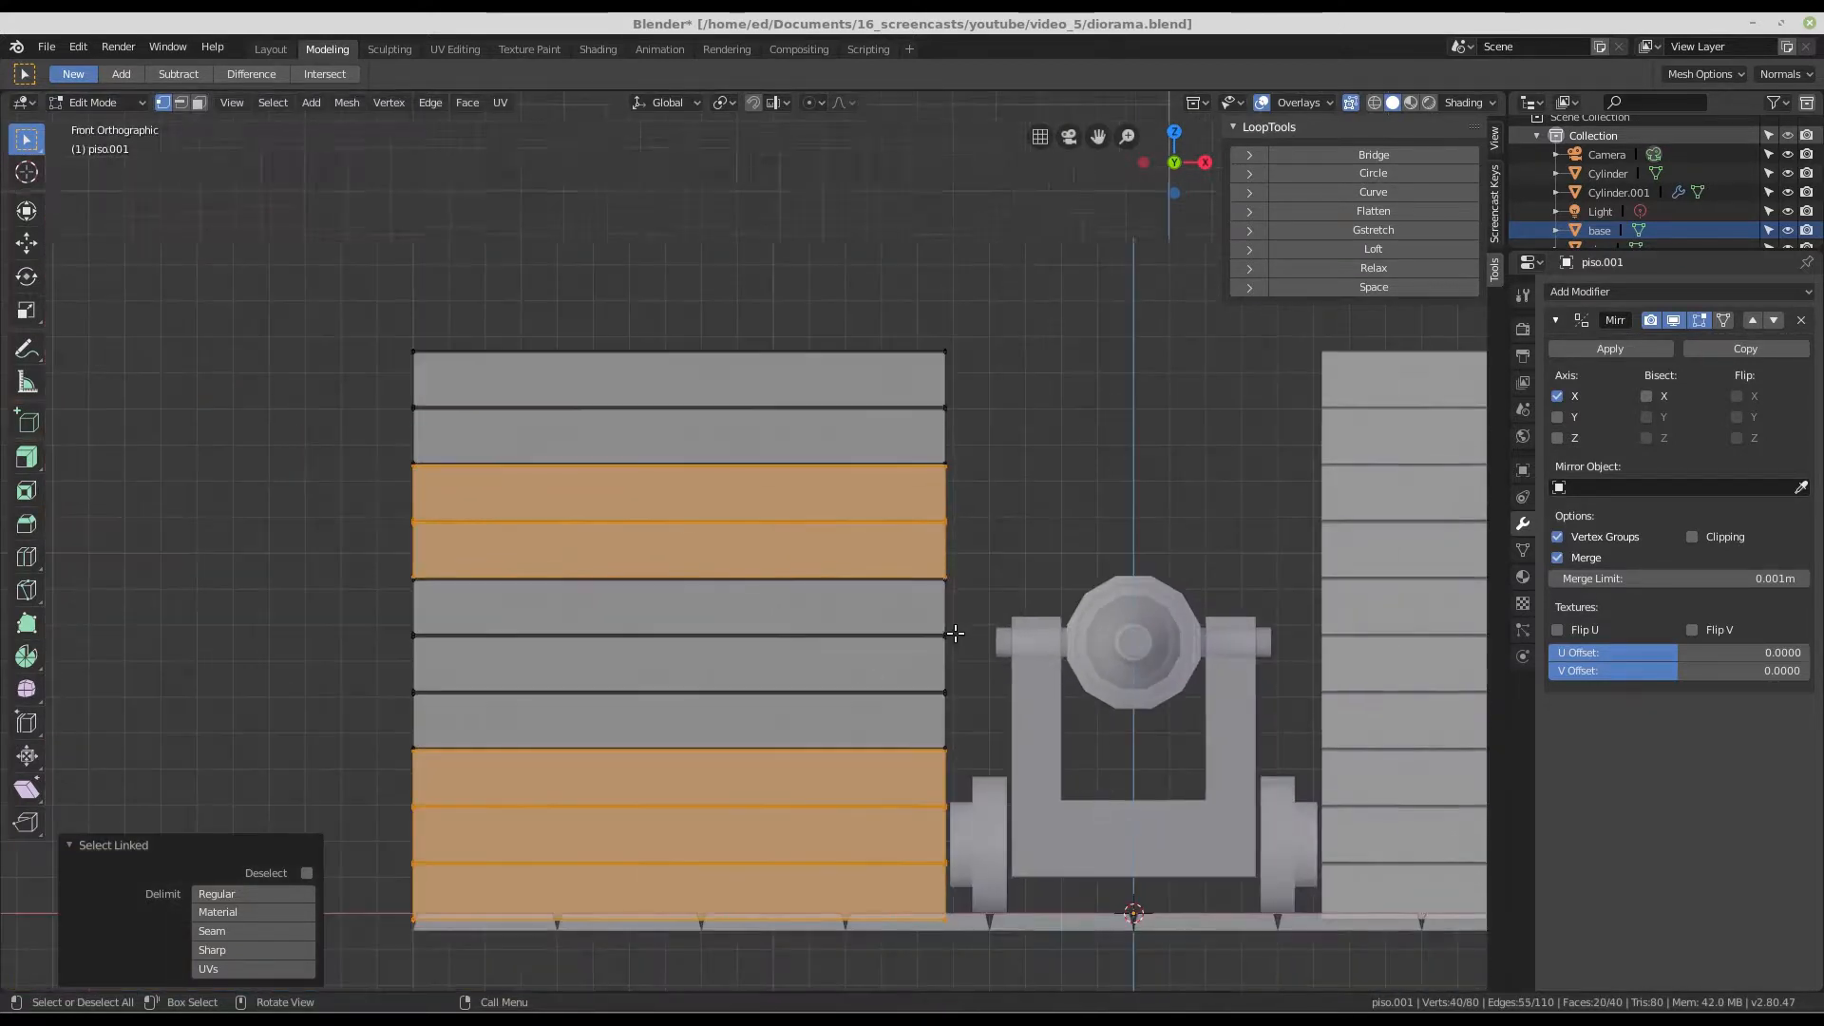
scroll(935, 406, up, 4)
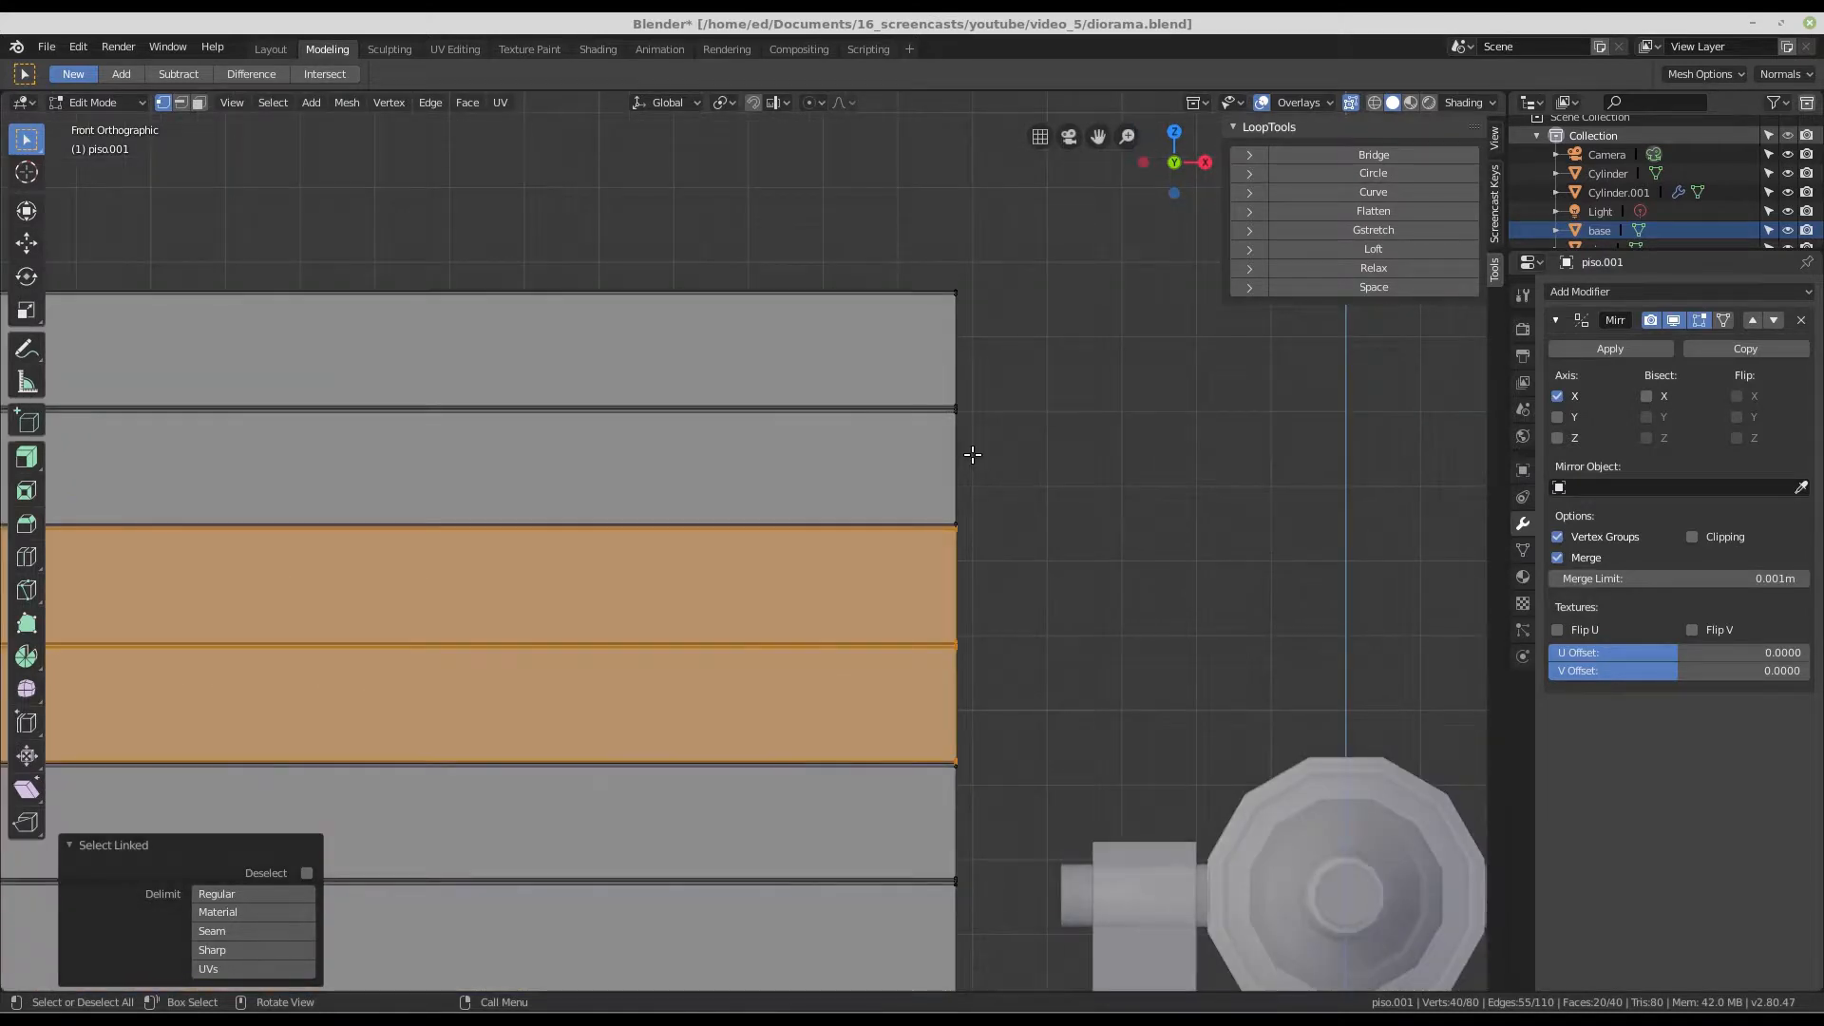
key(l)
key(l)
scroll(924, 370, down, 5)
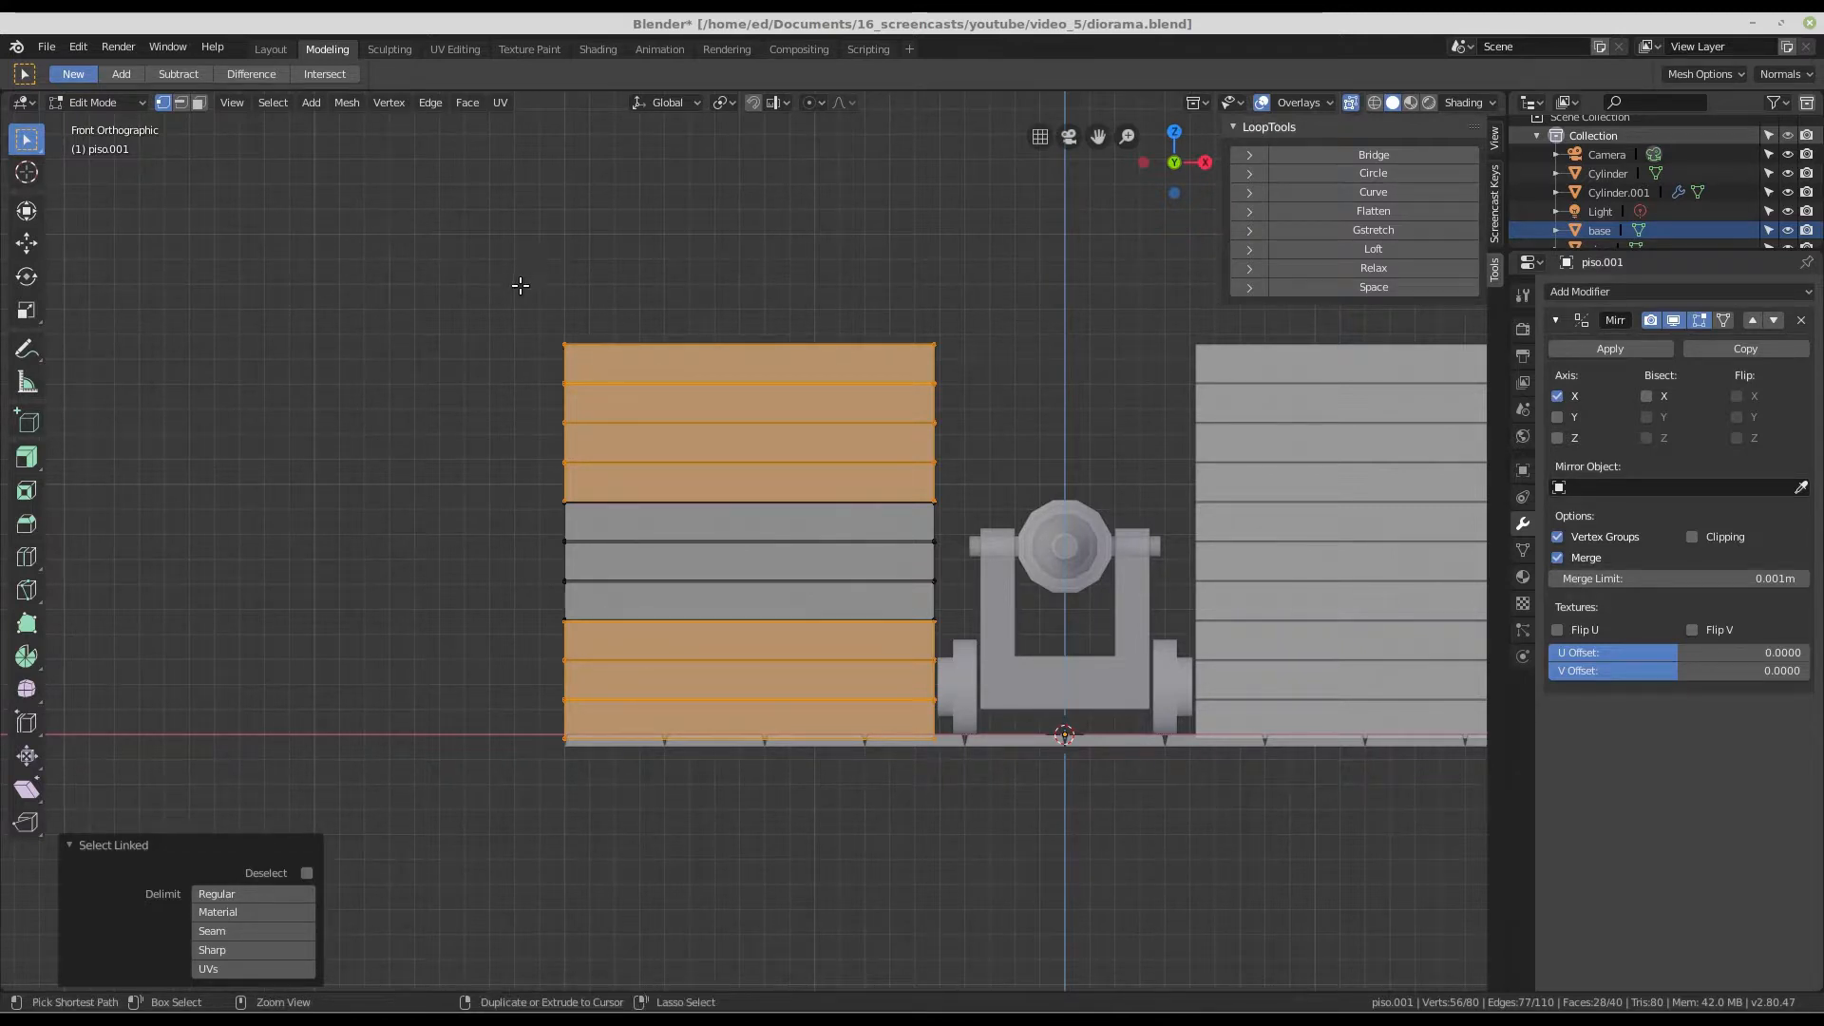
- Deselect the outer end vertices of the selected planks and move their inner ends along X past the mirror plane
ctrl+drag(520, 285, 644, 840)
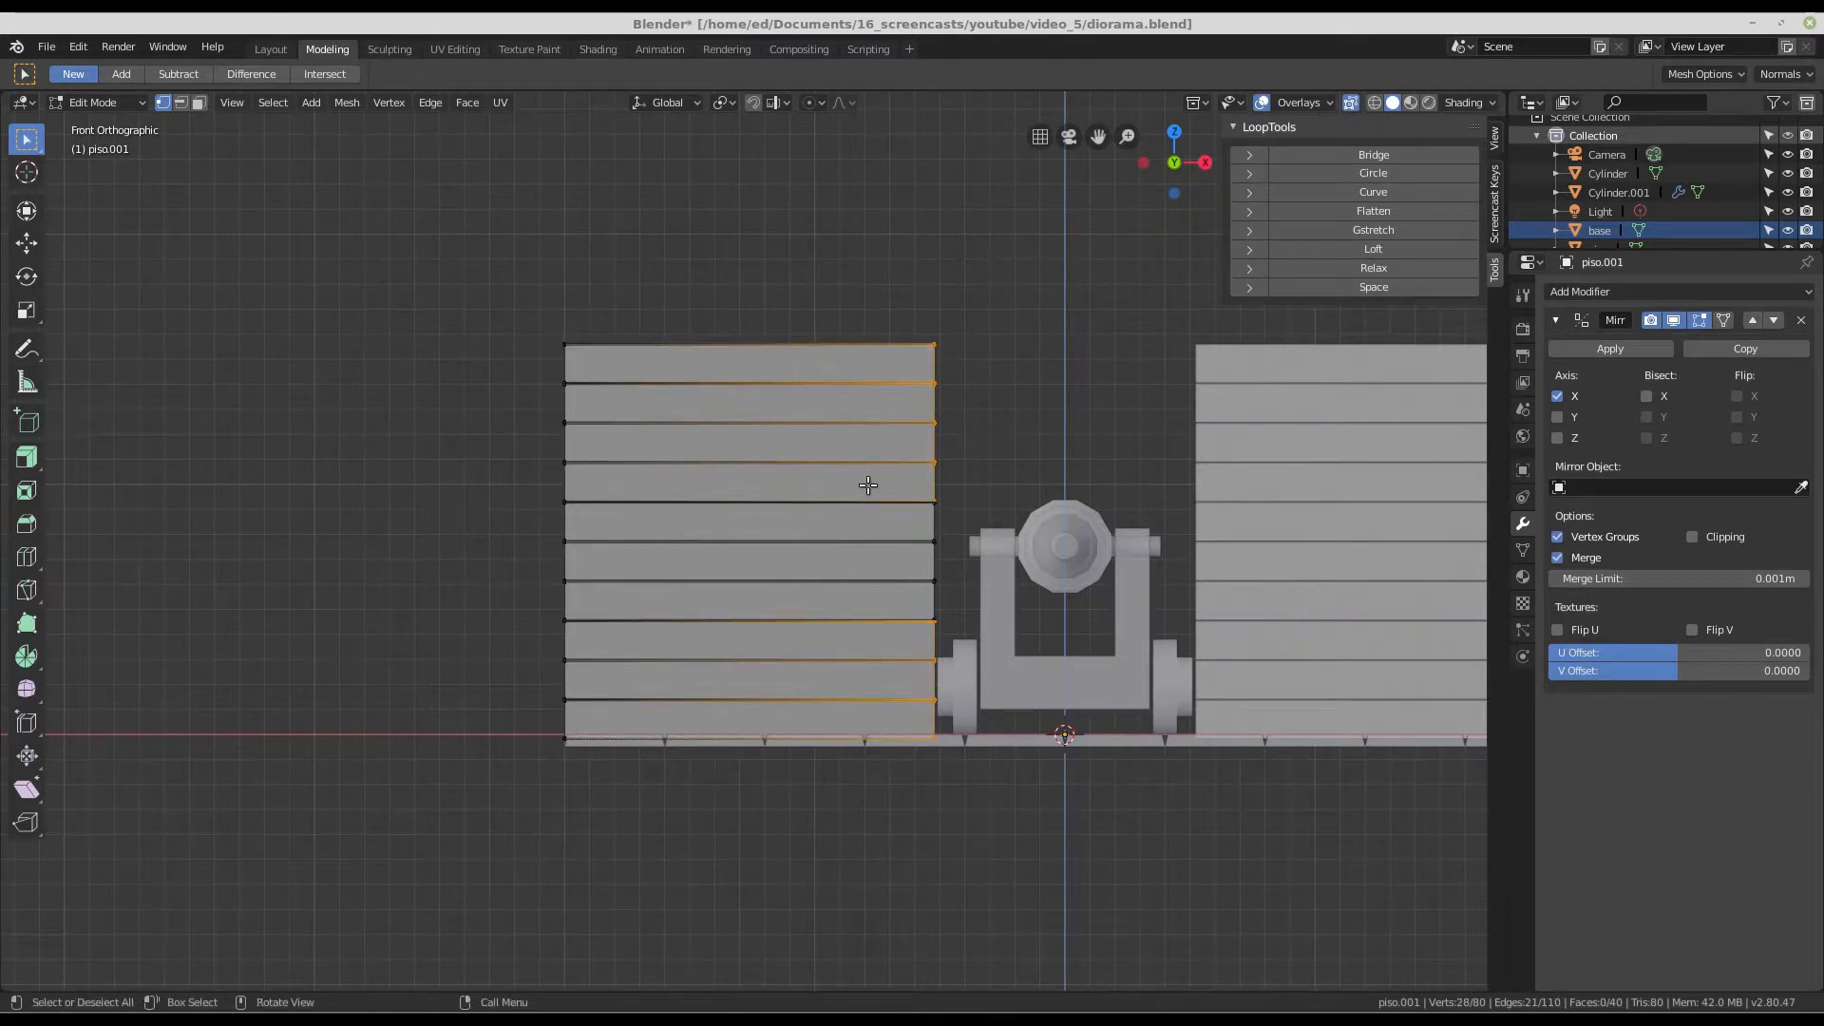
scroll(926, 380, up, 1)
shift+middle_drag(983, 485, 841, 480)
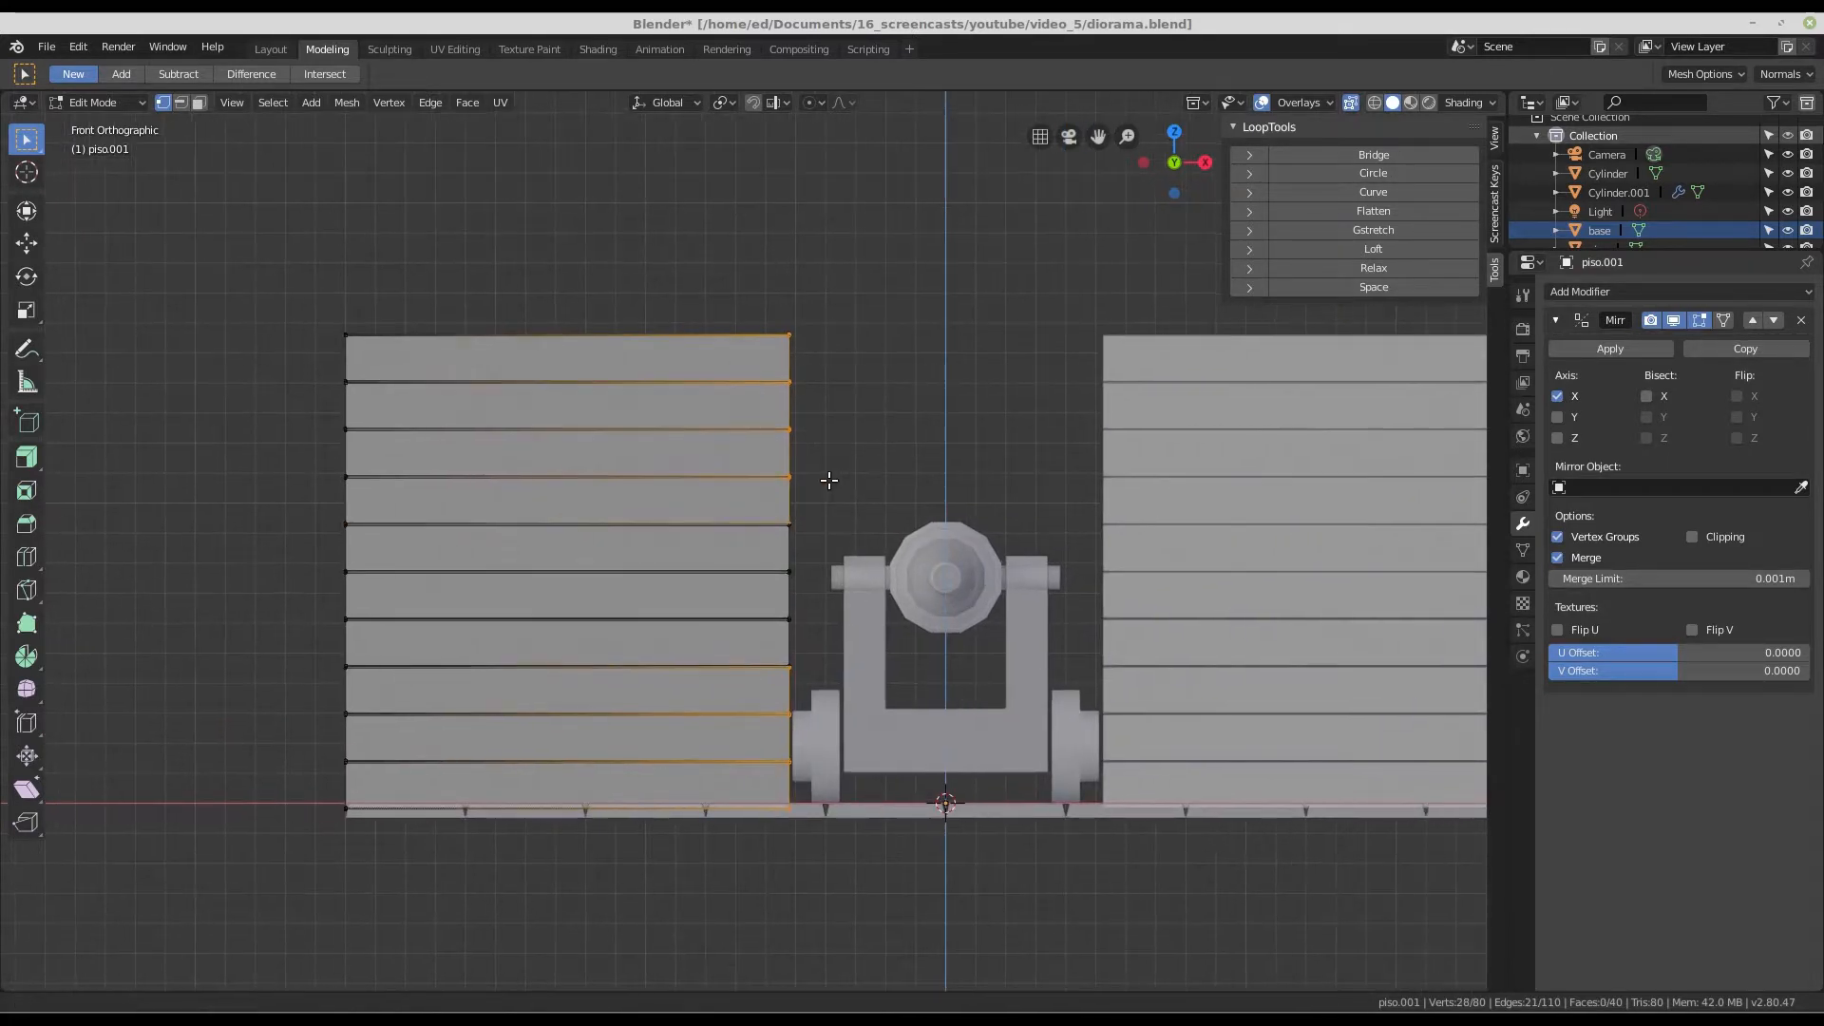
scroll(823, 382, up, 1)
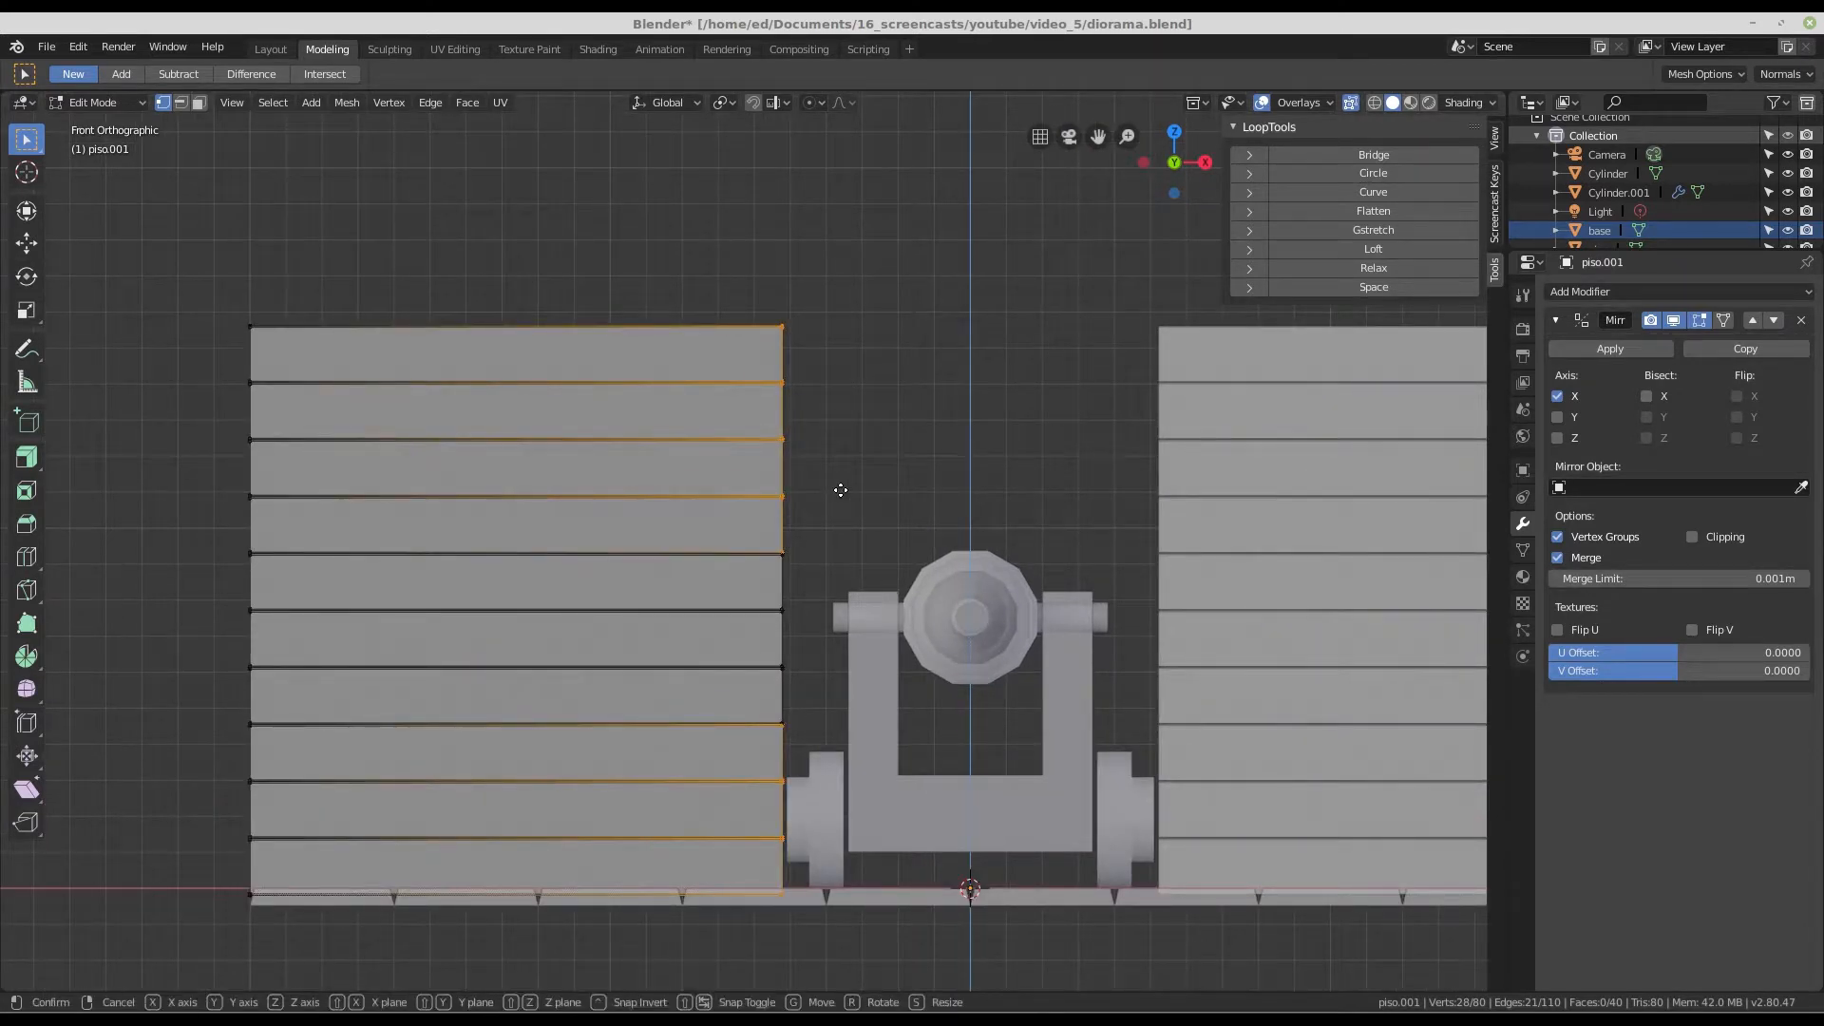
key(g)
key(x)
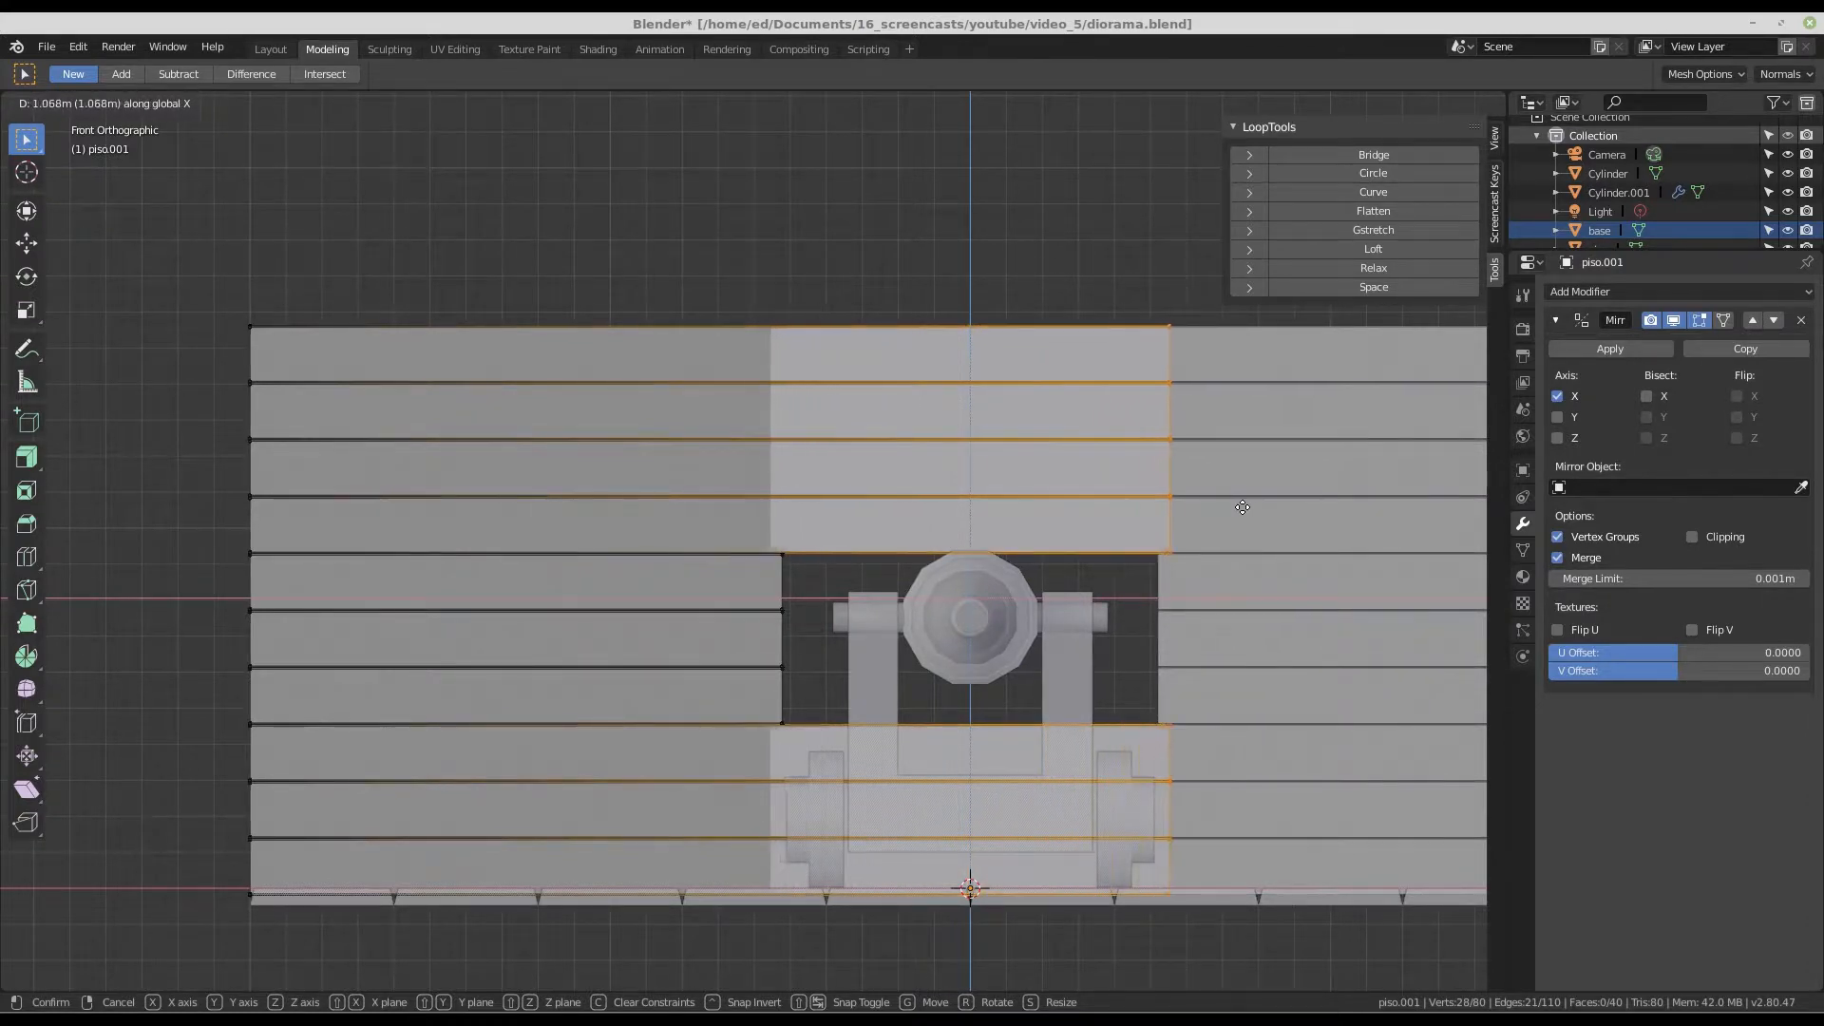
click(1129, 510)
- Examine in perspective how the extended planks meet their mirrored copies above and below the opening
scroll(975, 407, down, 2)
middle_drag(975, 407, 604, 304)
click(270, 48)
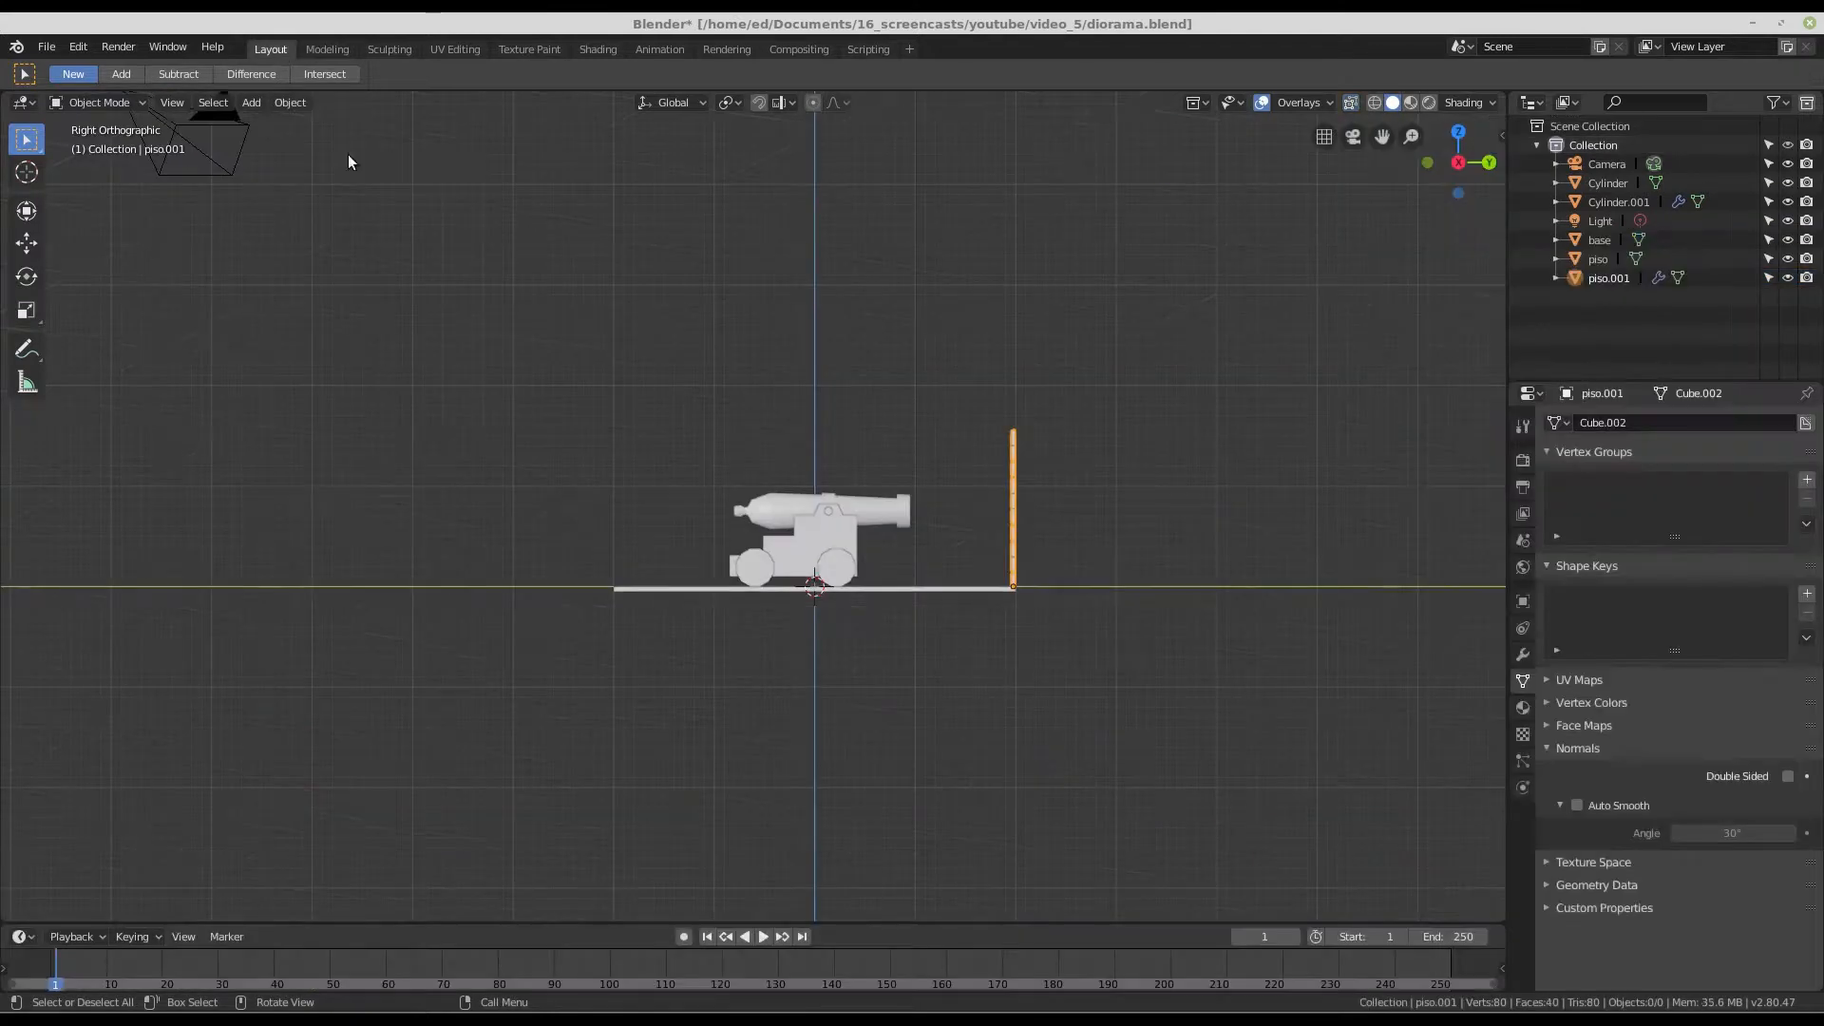
scroll(939, 480, up, 1)
middle_drag(939, 480, 1041, 522)
scroll(1010, 517, up, 3)
click(328, 48)
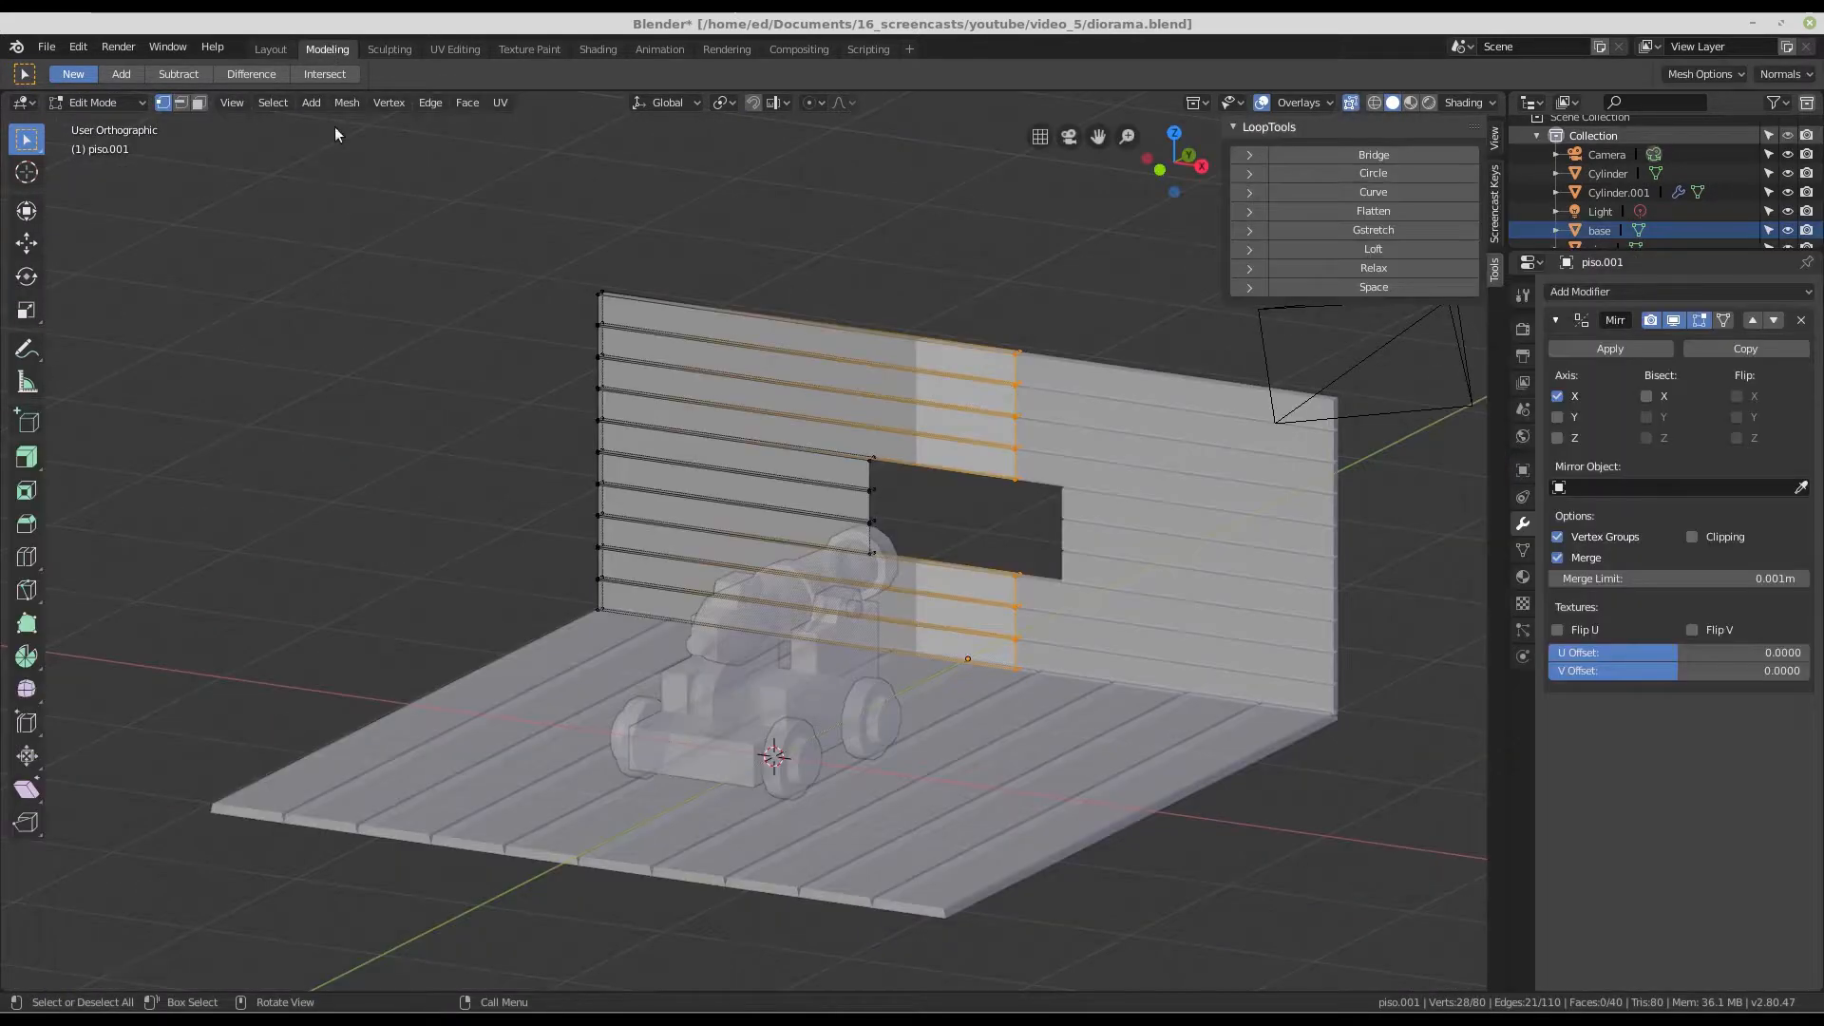
scroll(941, 380, up, 2)
middle_drag(936, 385, 941, 380)
scroll(942, 380, up, 4)
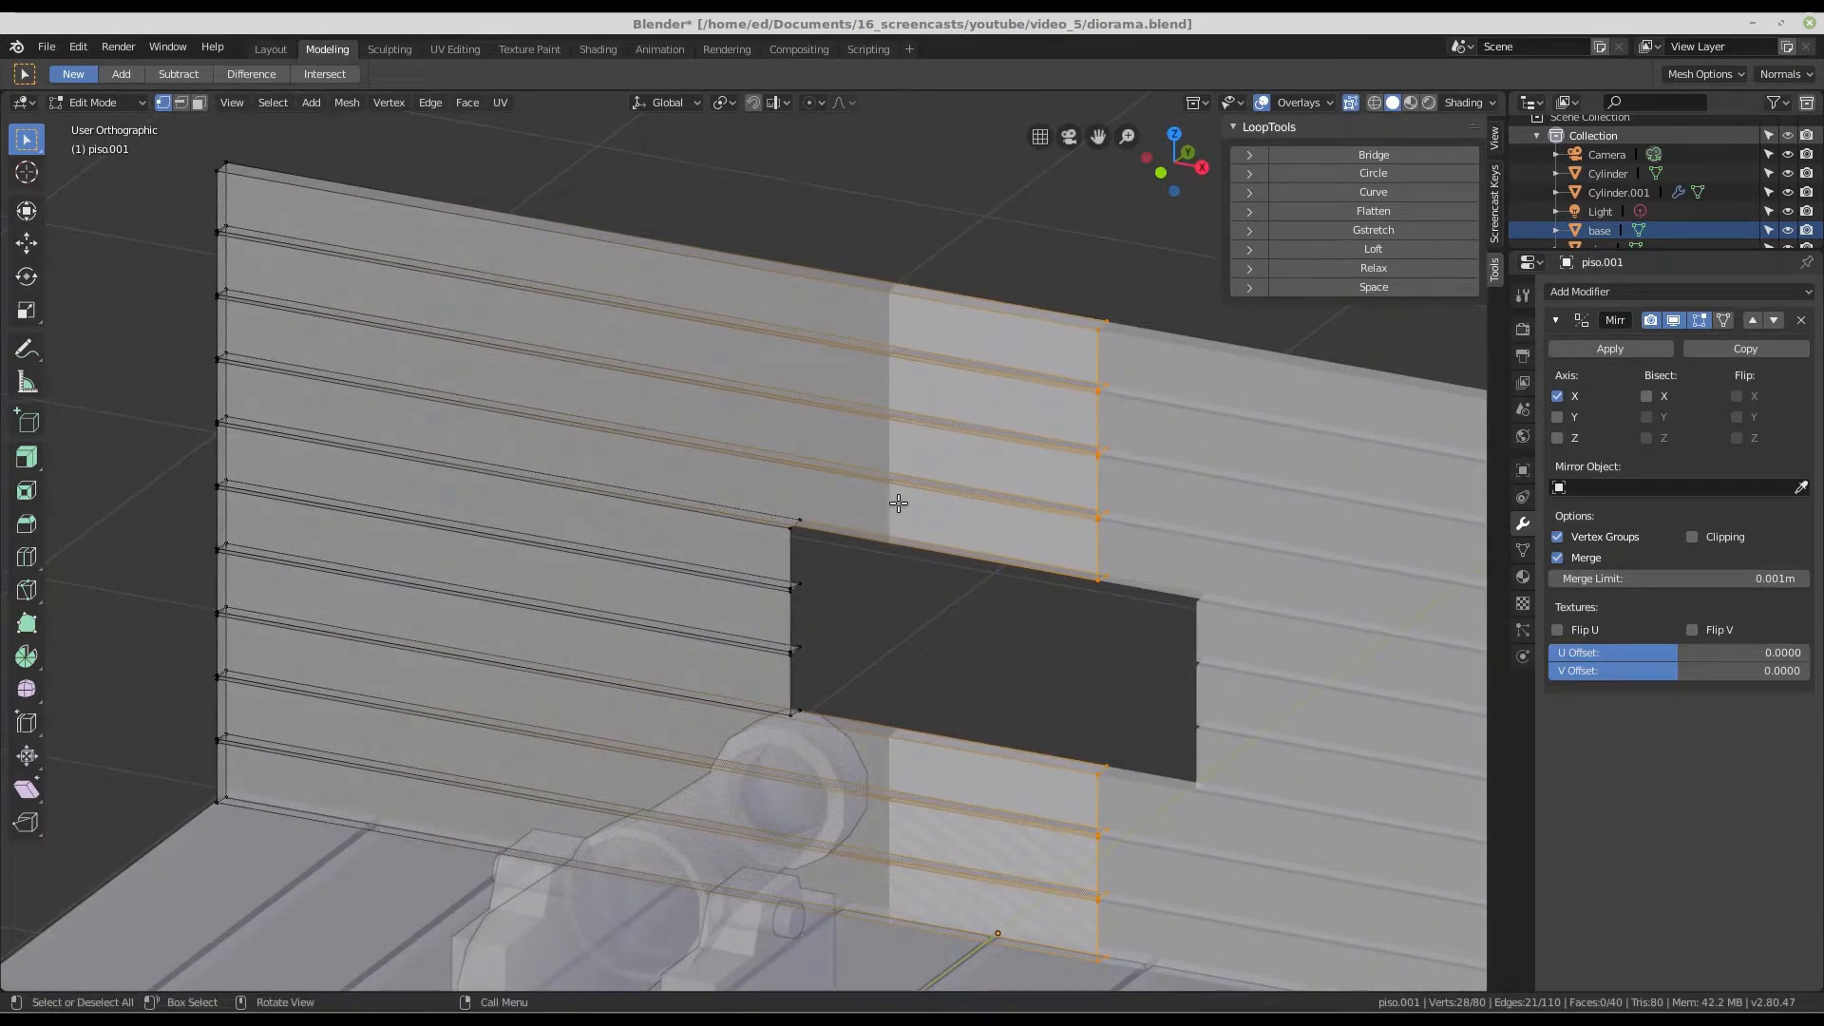
scroll(958, 354, down, 5)
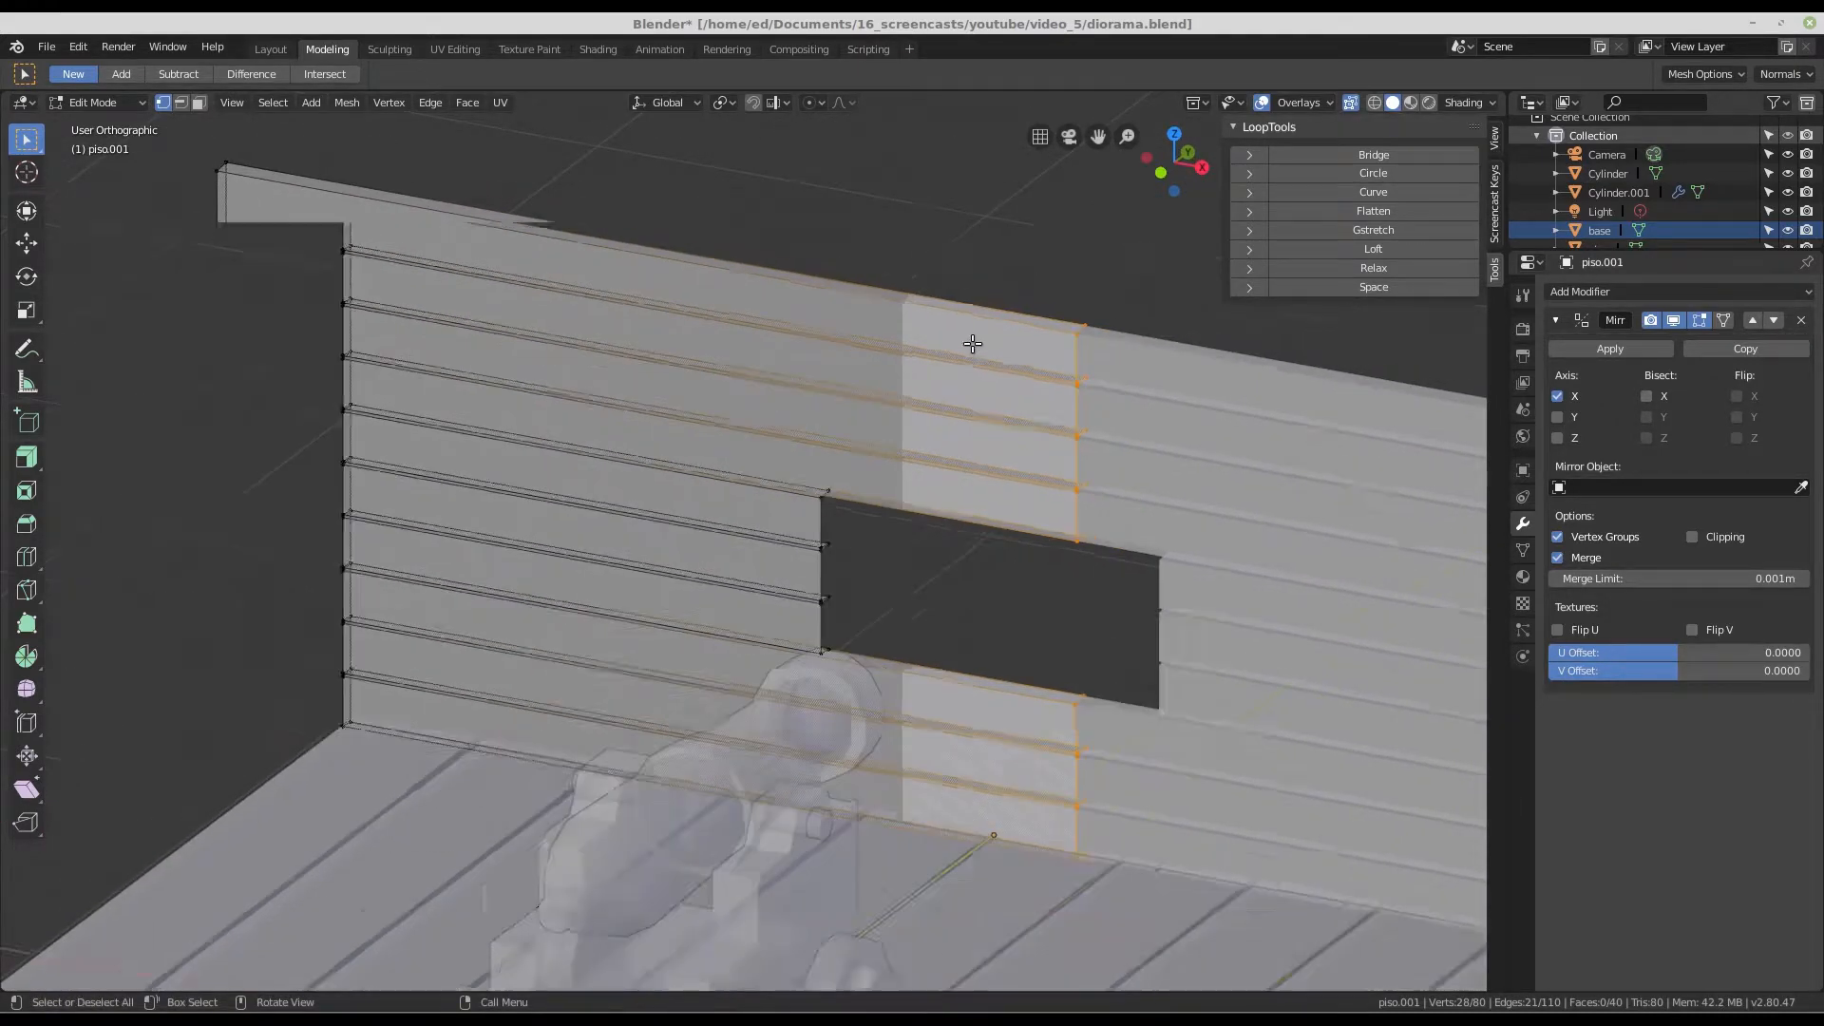
scroll(990, 455, up, 5)
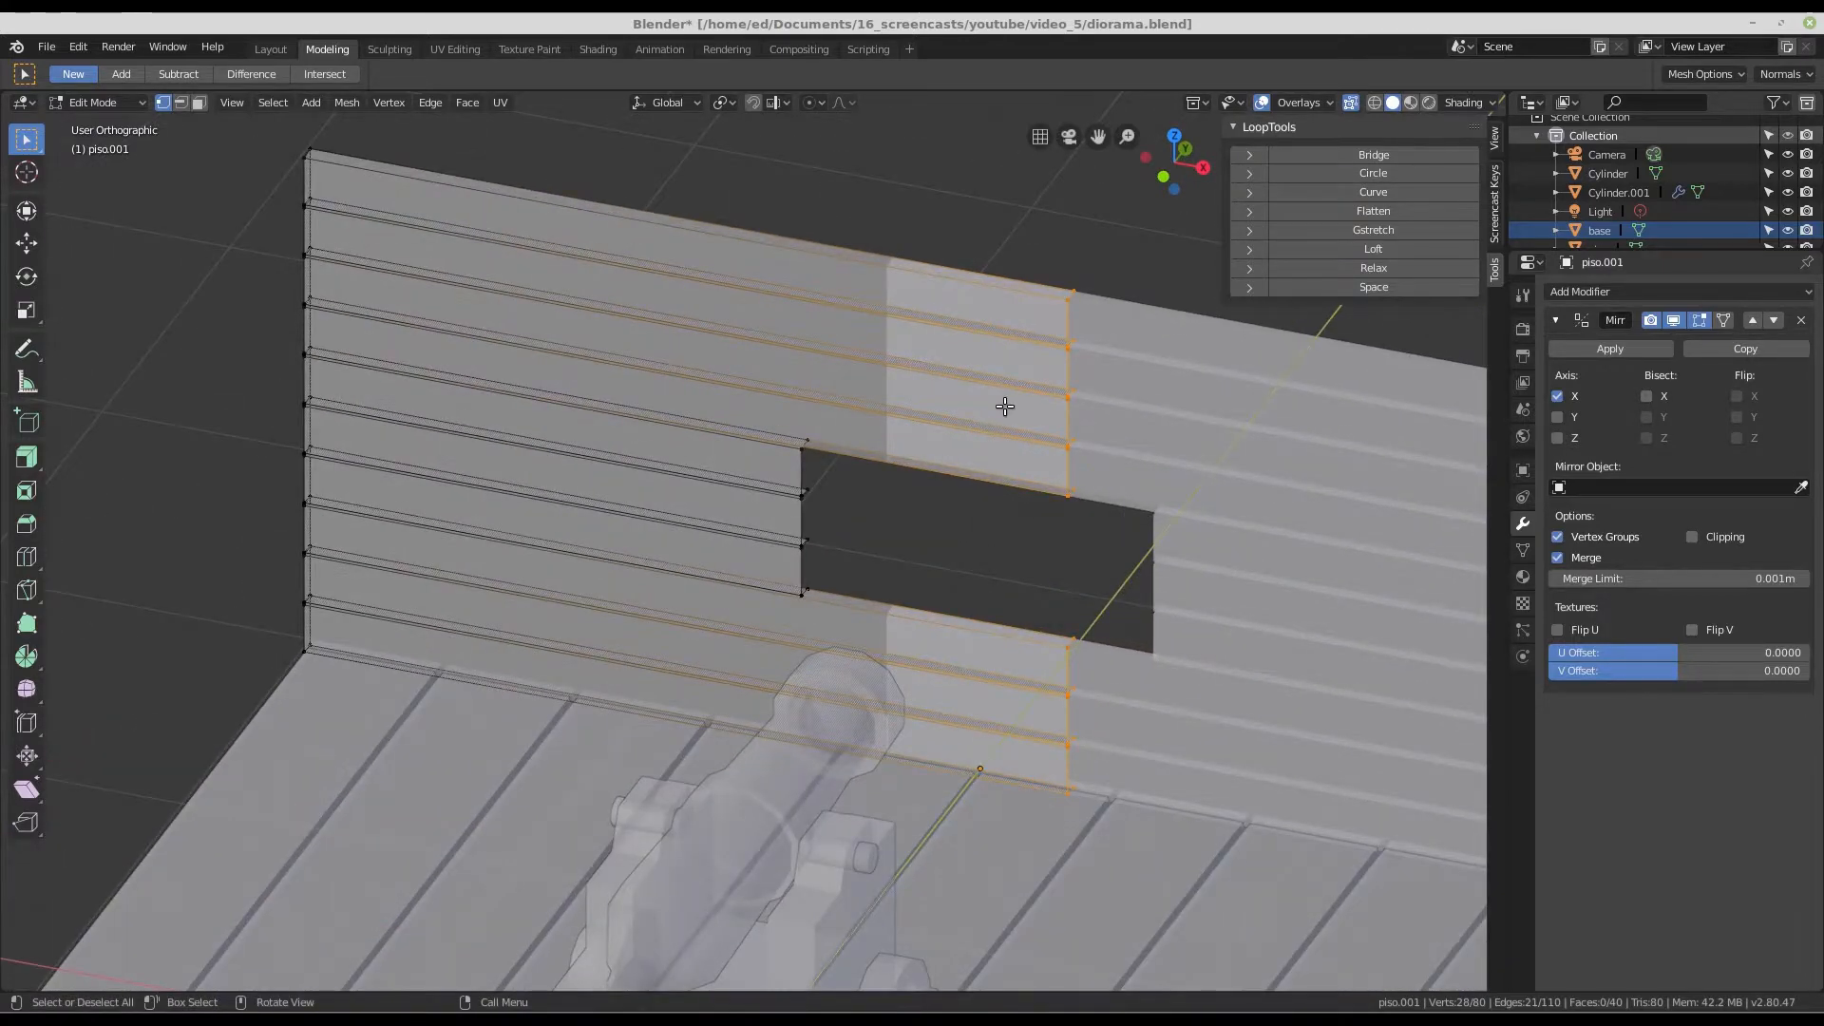
middle_drag(1006, 407, 1029, 403)
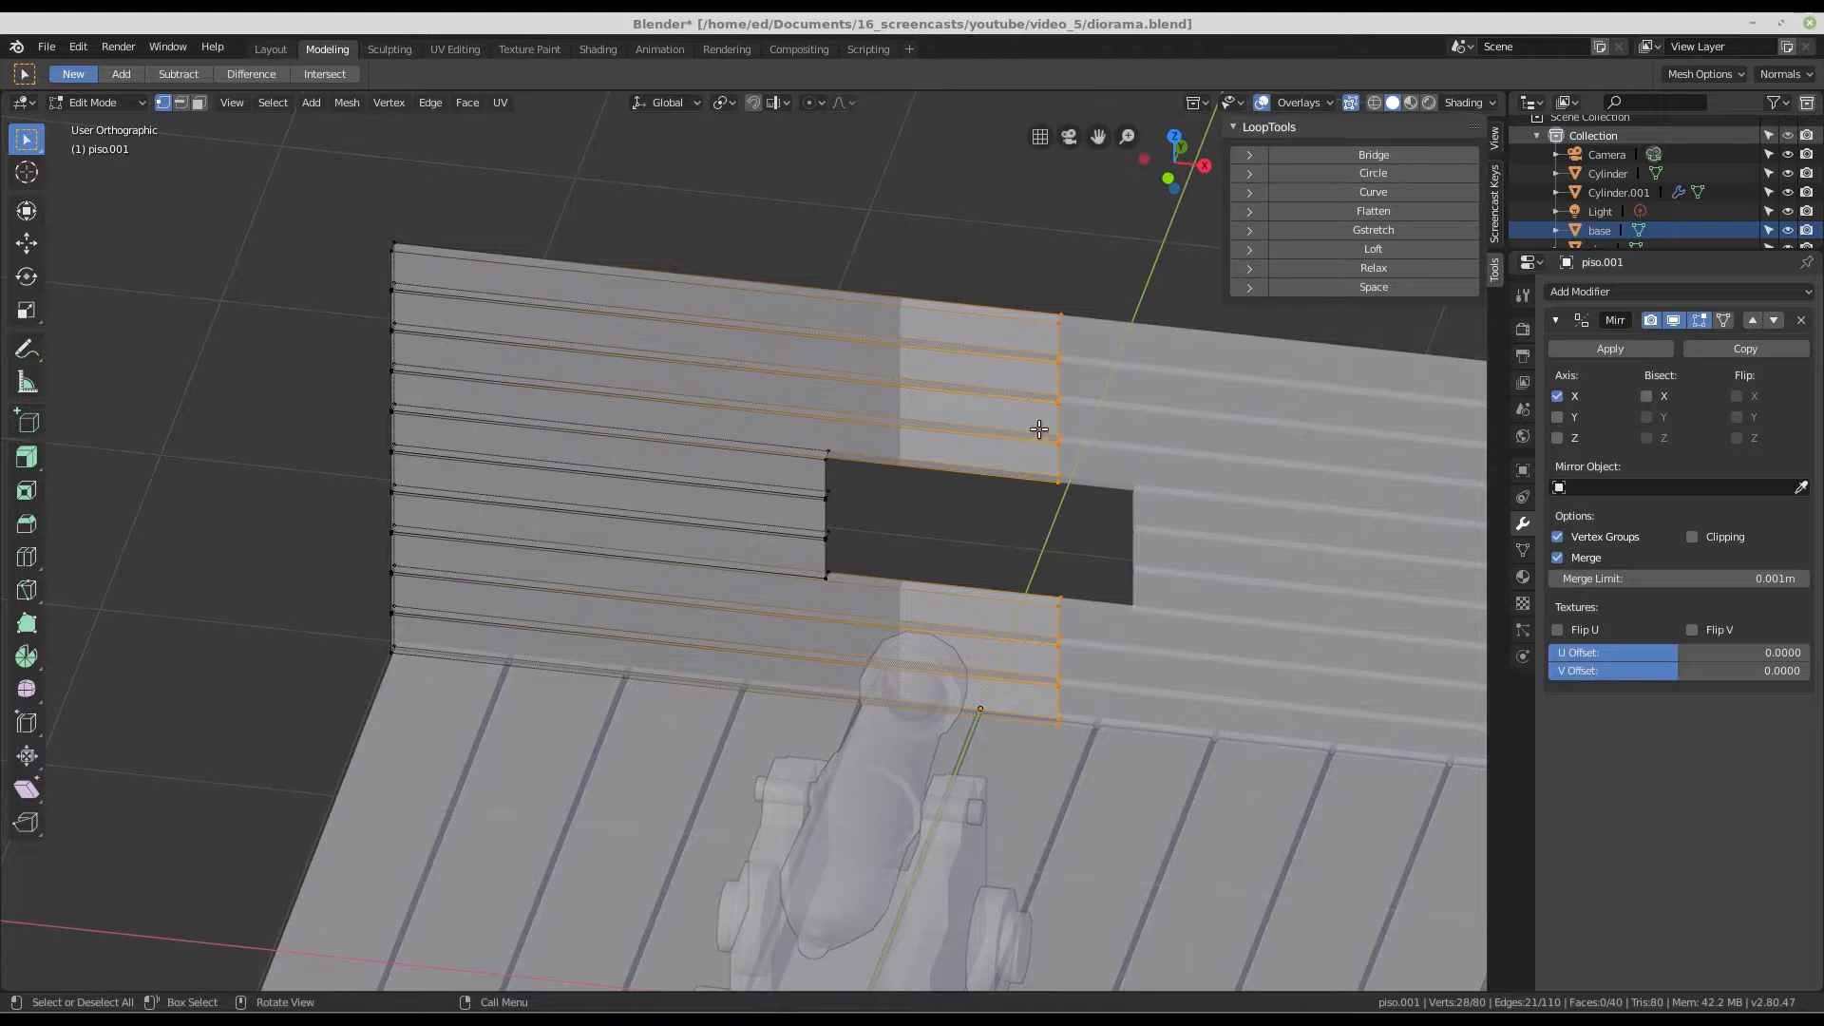
- Move the selected plank ends -0.353 m along X to separate the halves, and enable Clipping in the Mirror modifier
key(g)
key(x)
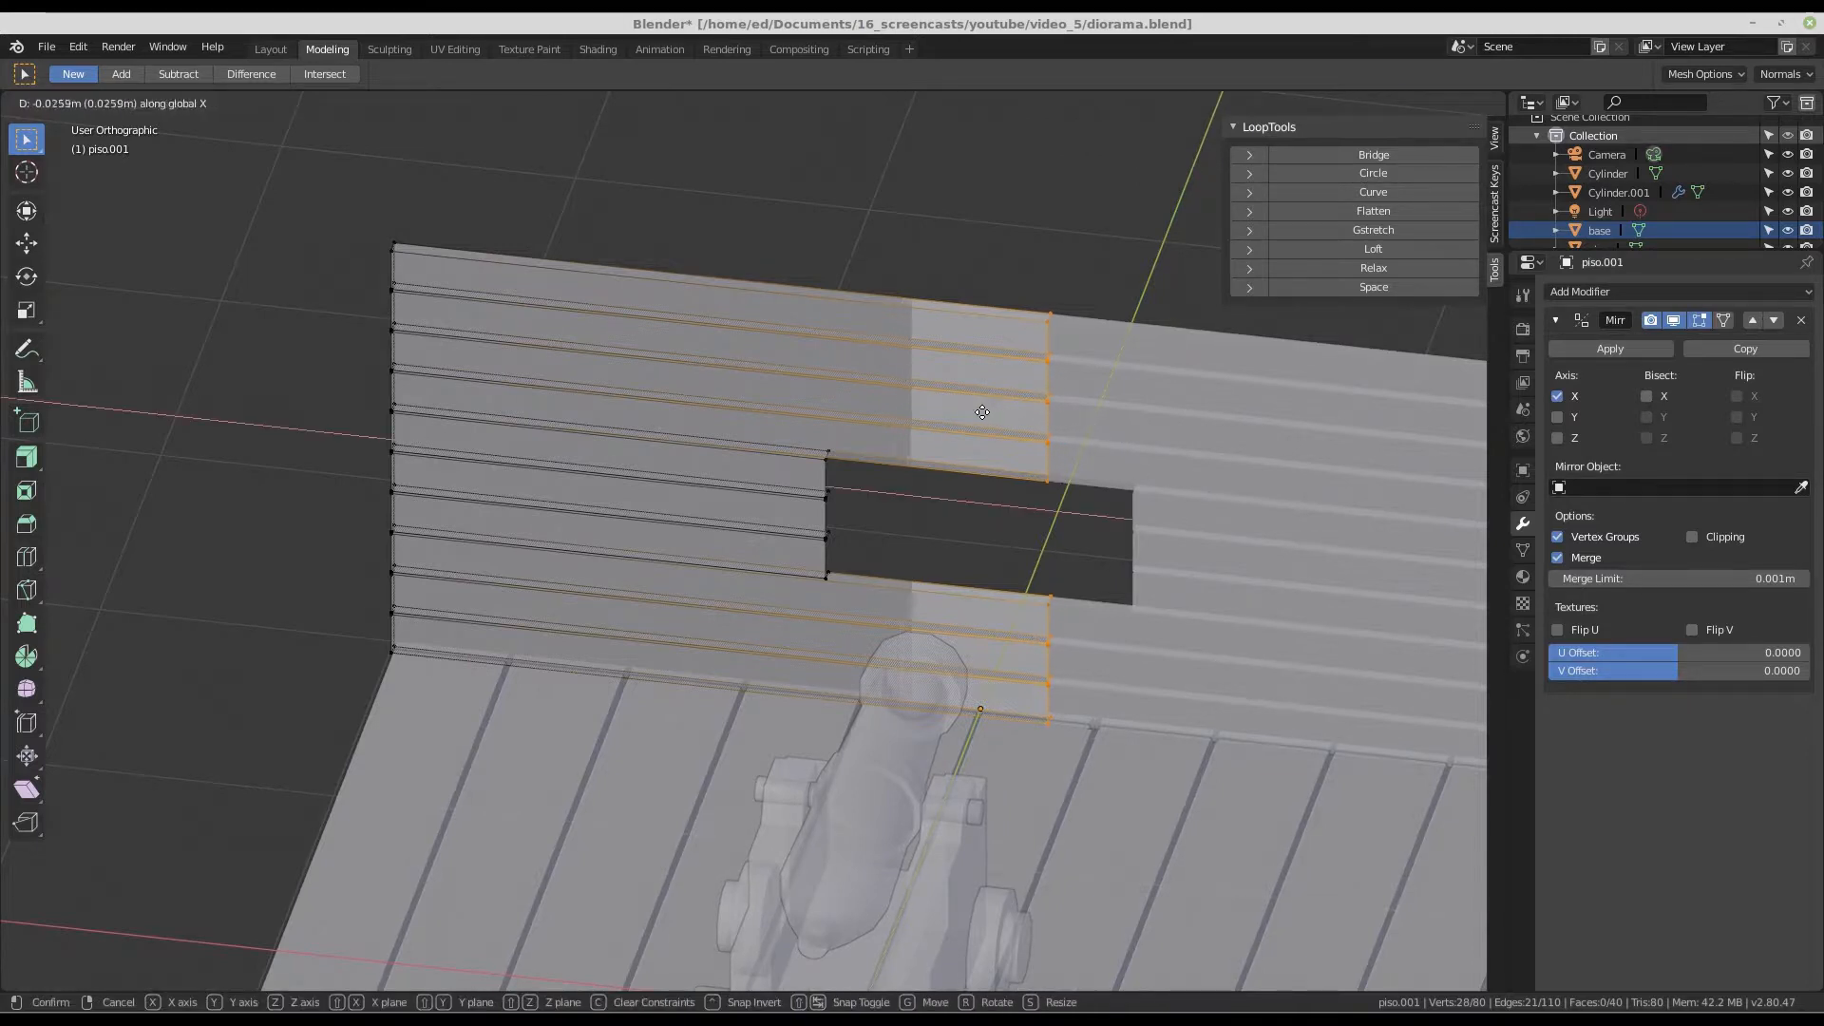
click(898, 401)
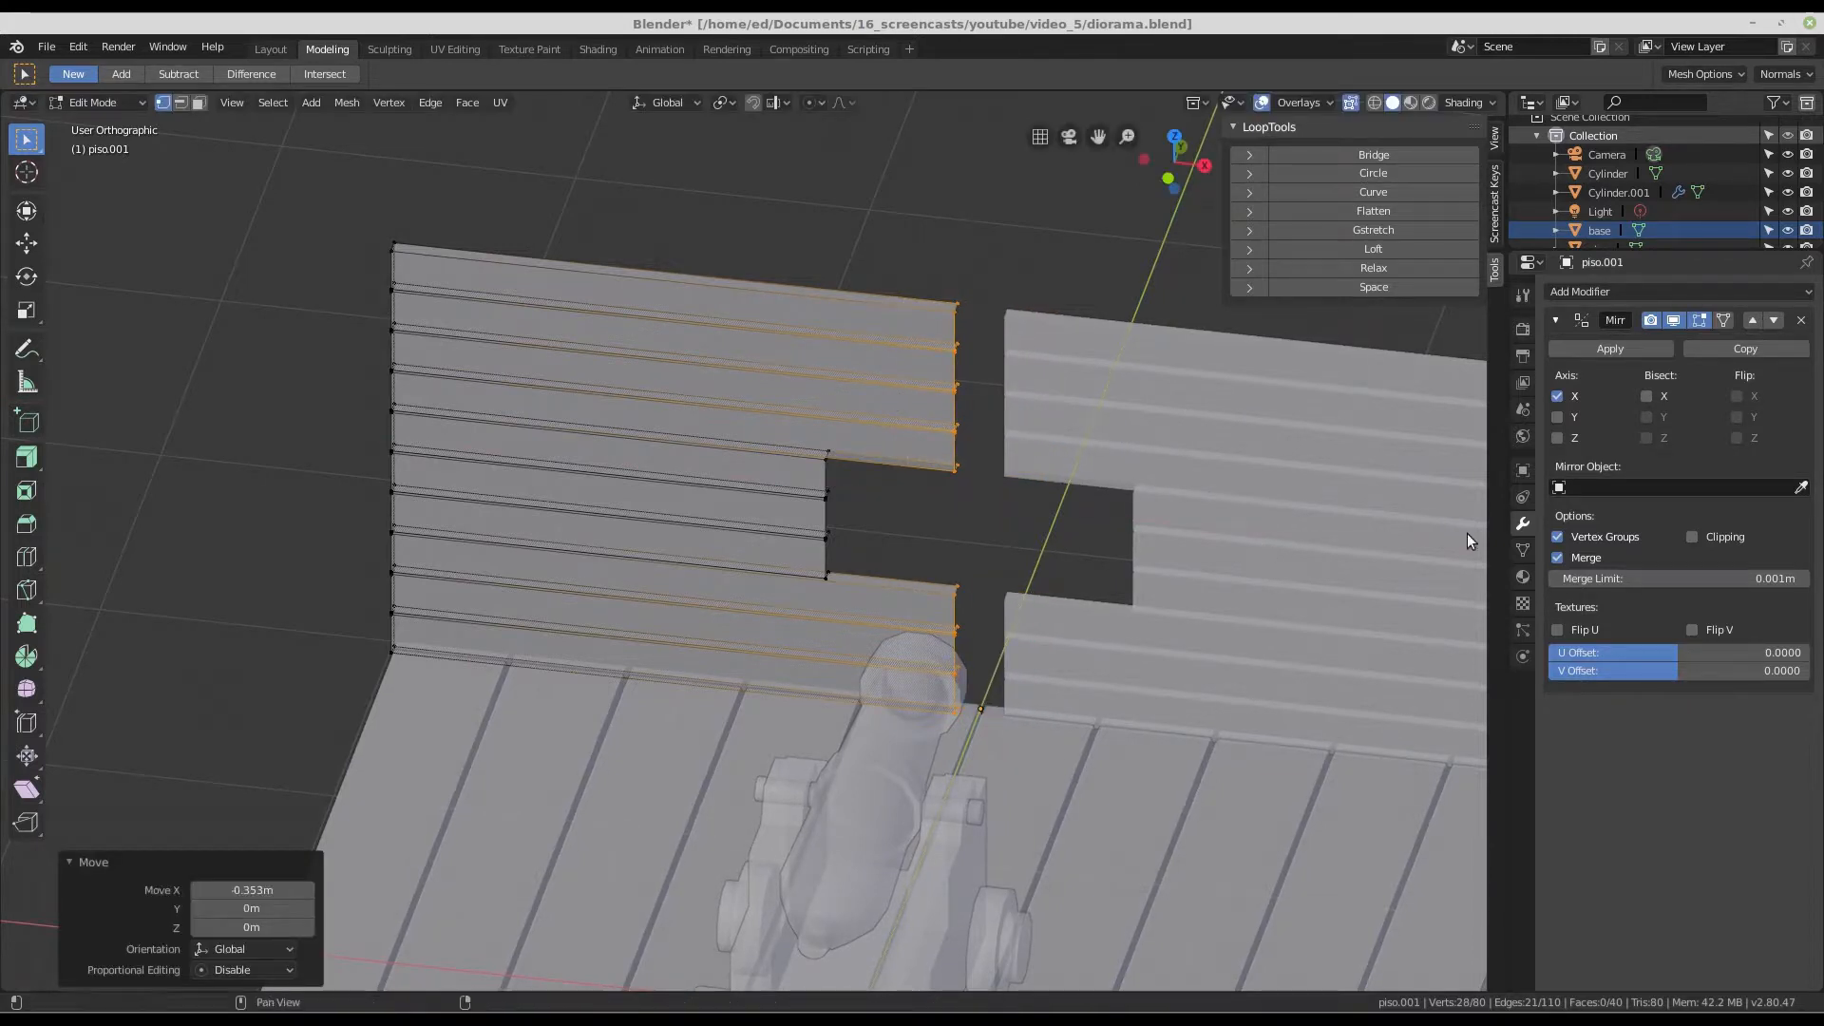
click(1695, 535)
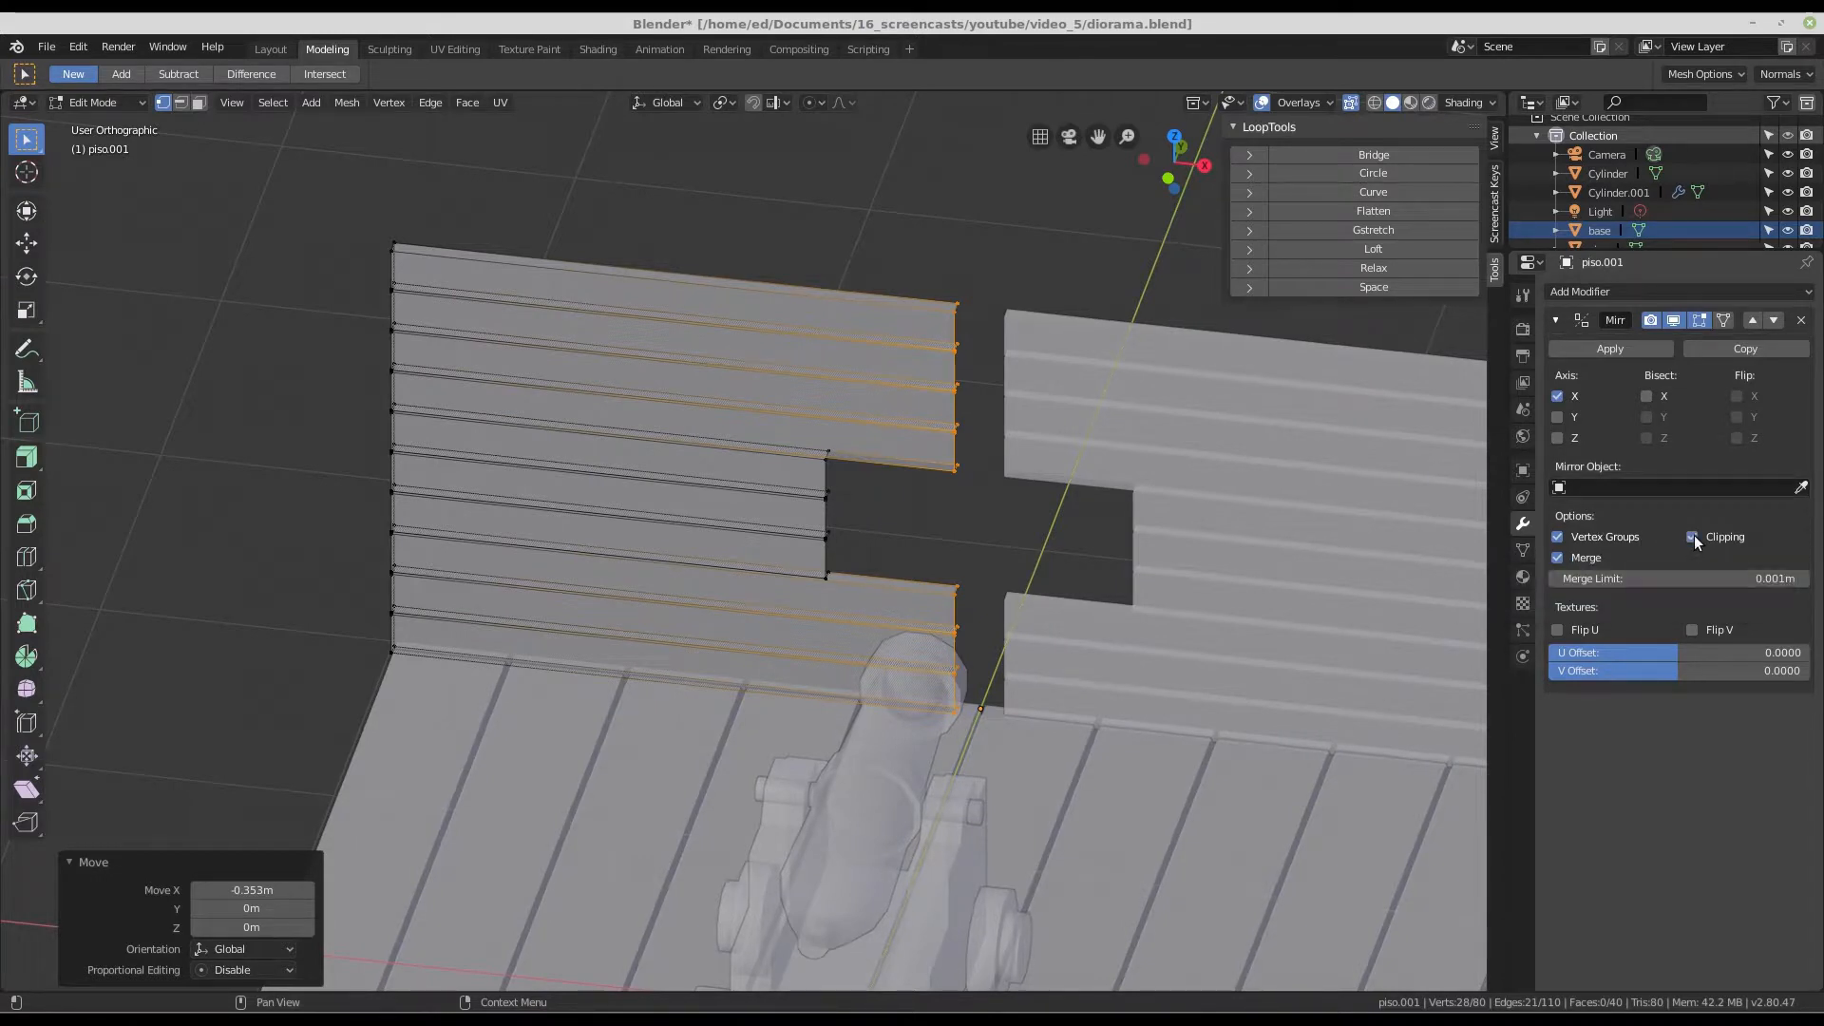
- Move the selected plank ends 0.466 m along X so that they meet at the mirror plane
scroll(955, 504, up, 1)
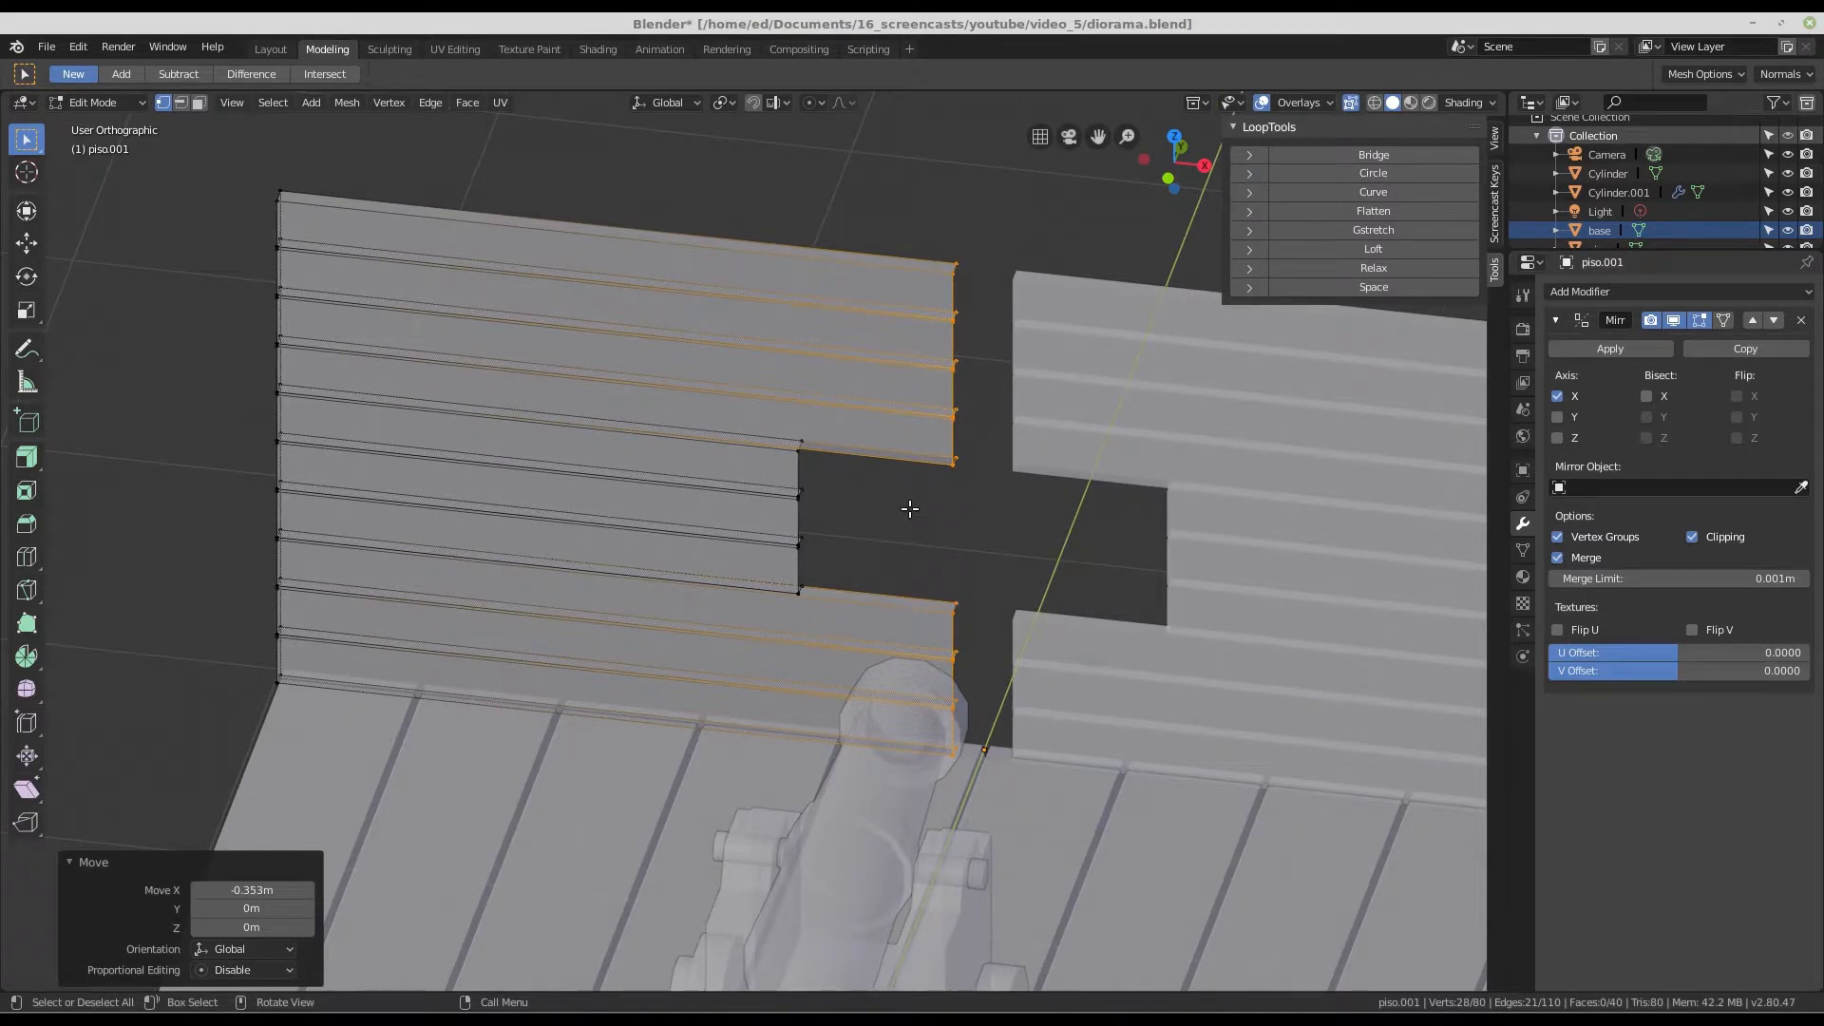
key(g)
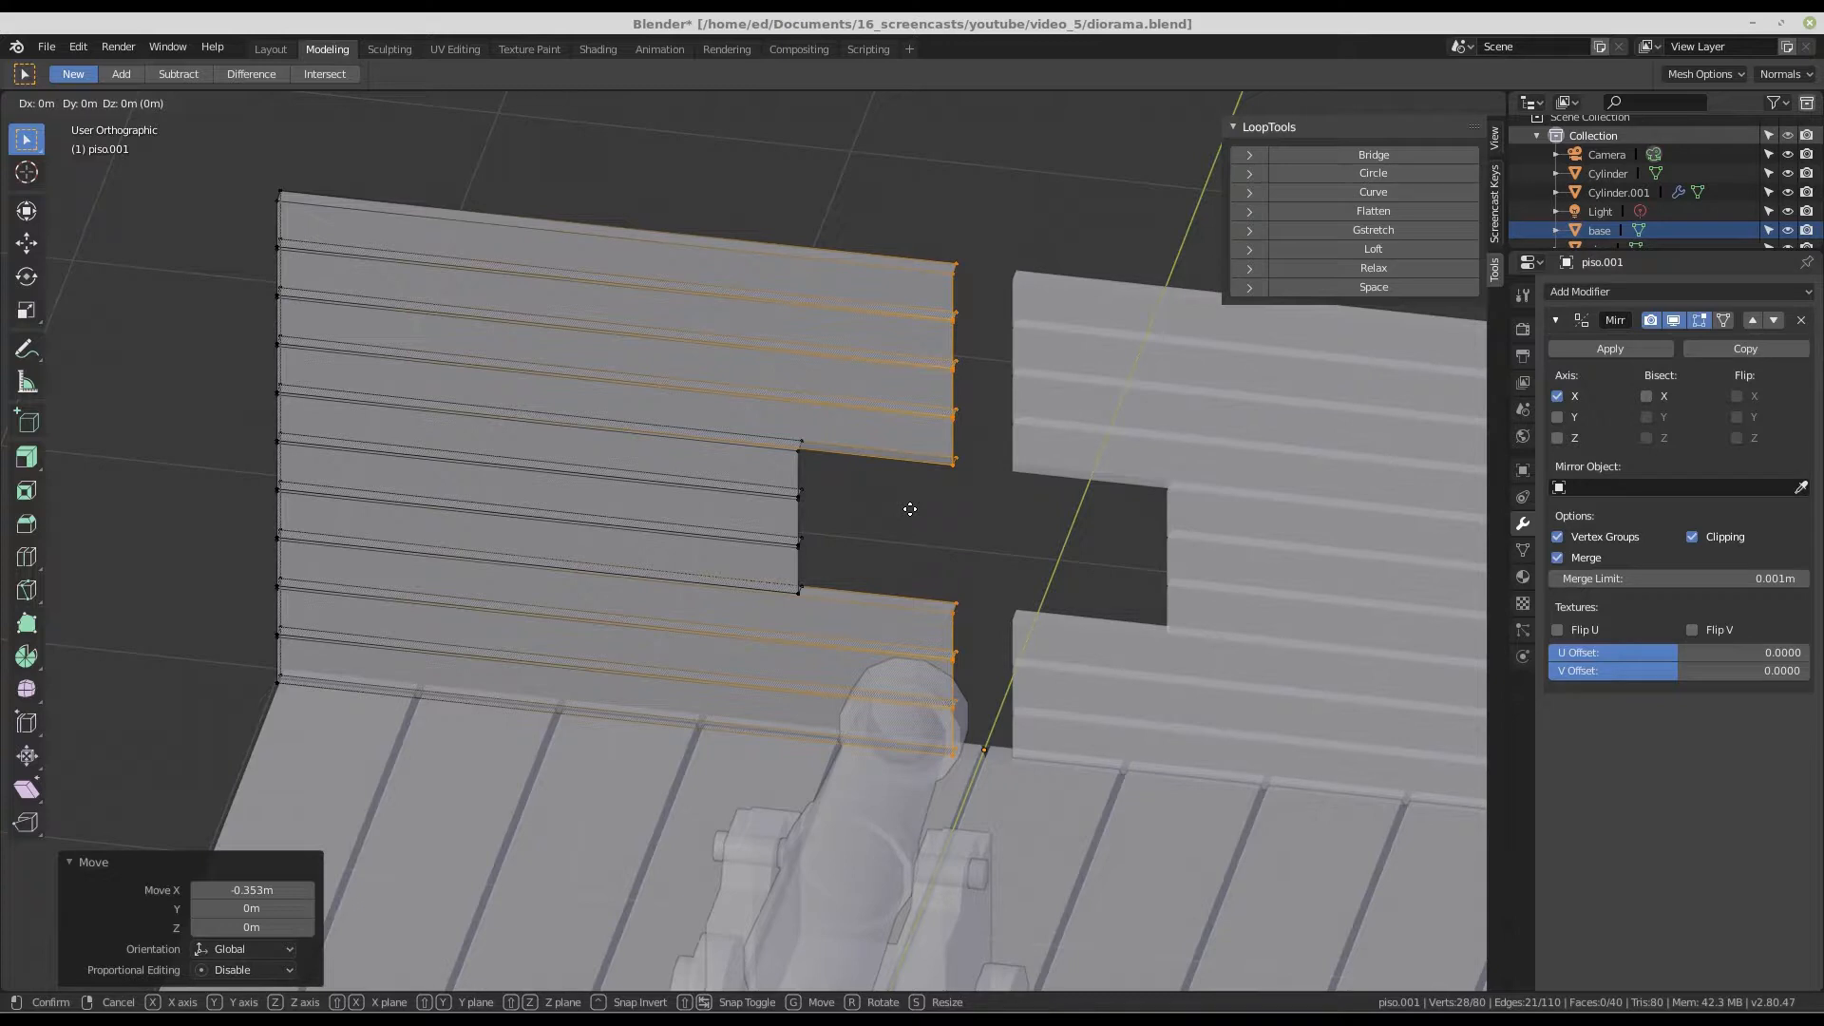
key(x)
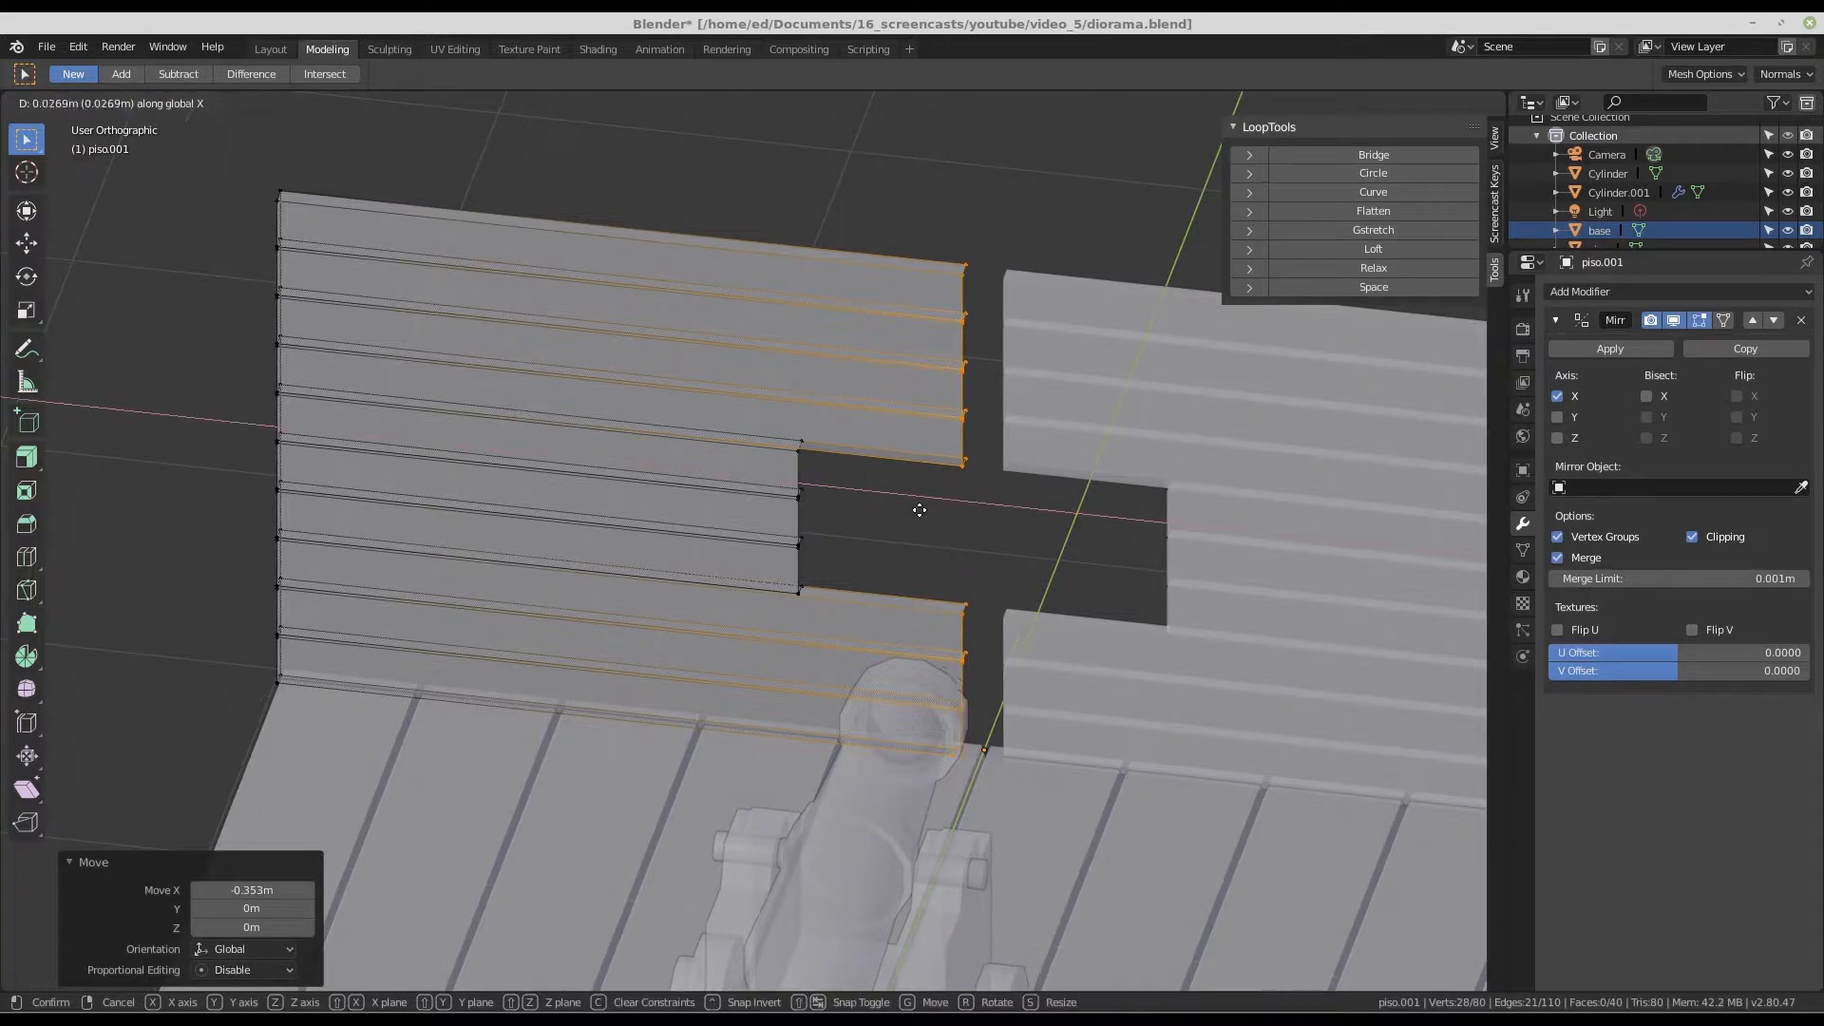
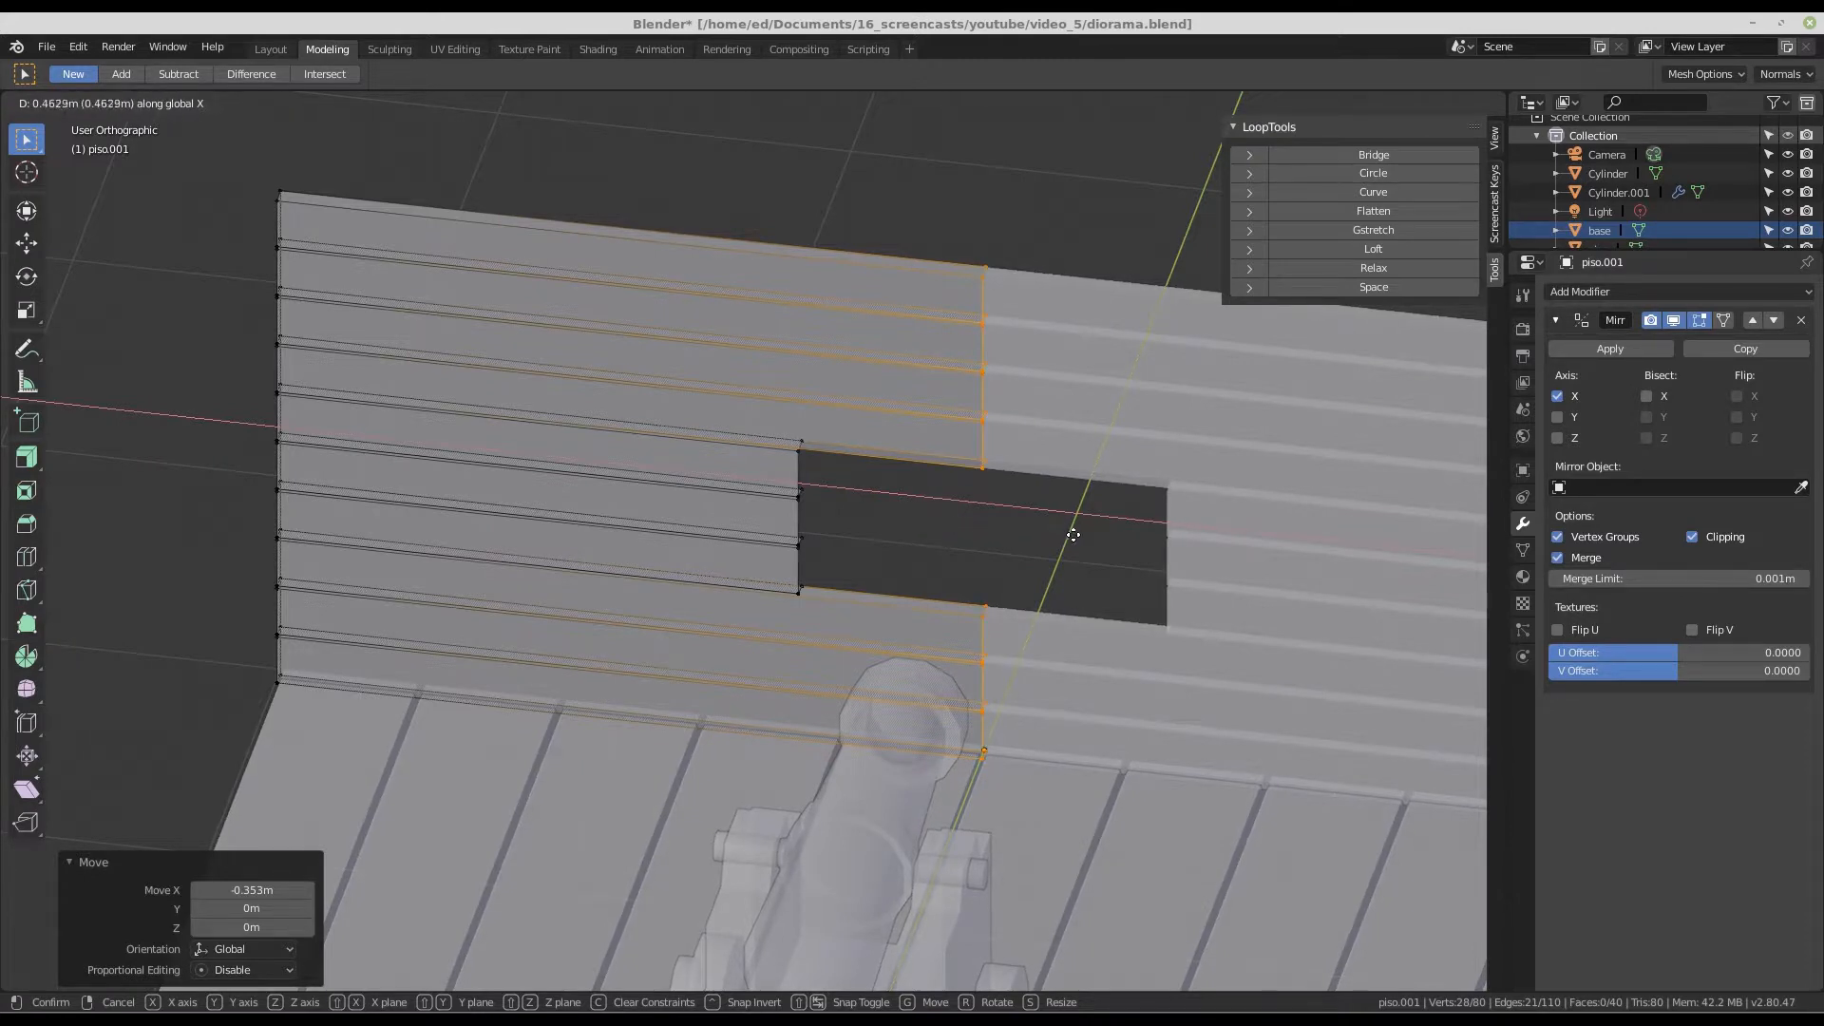
click(1074, 534)
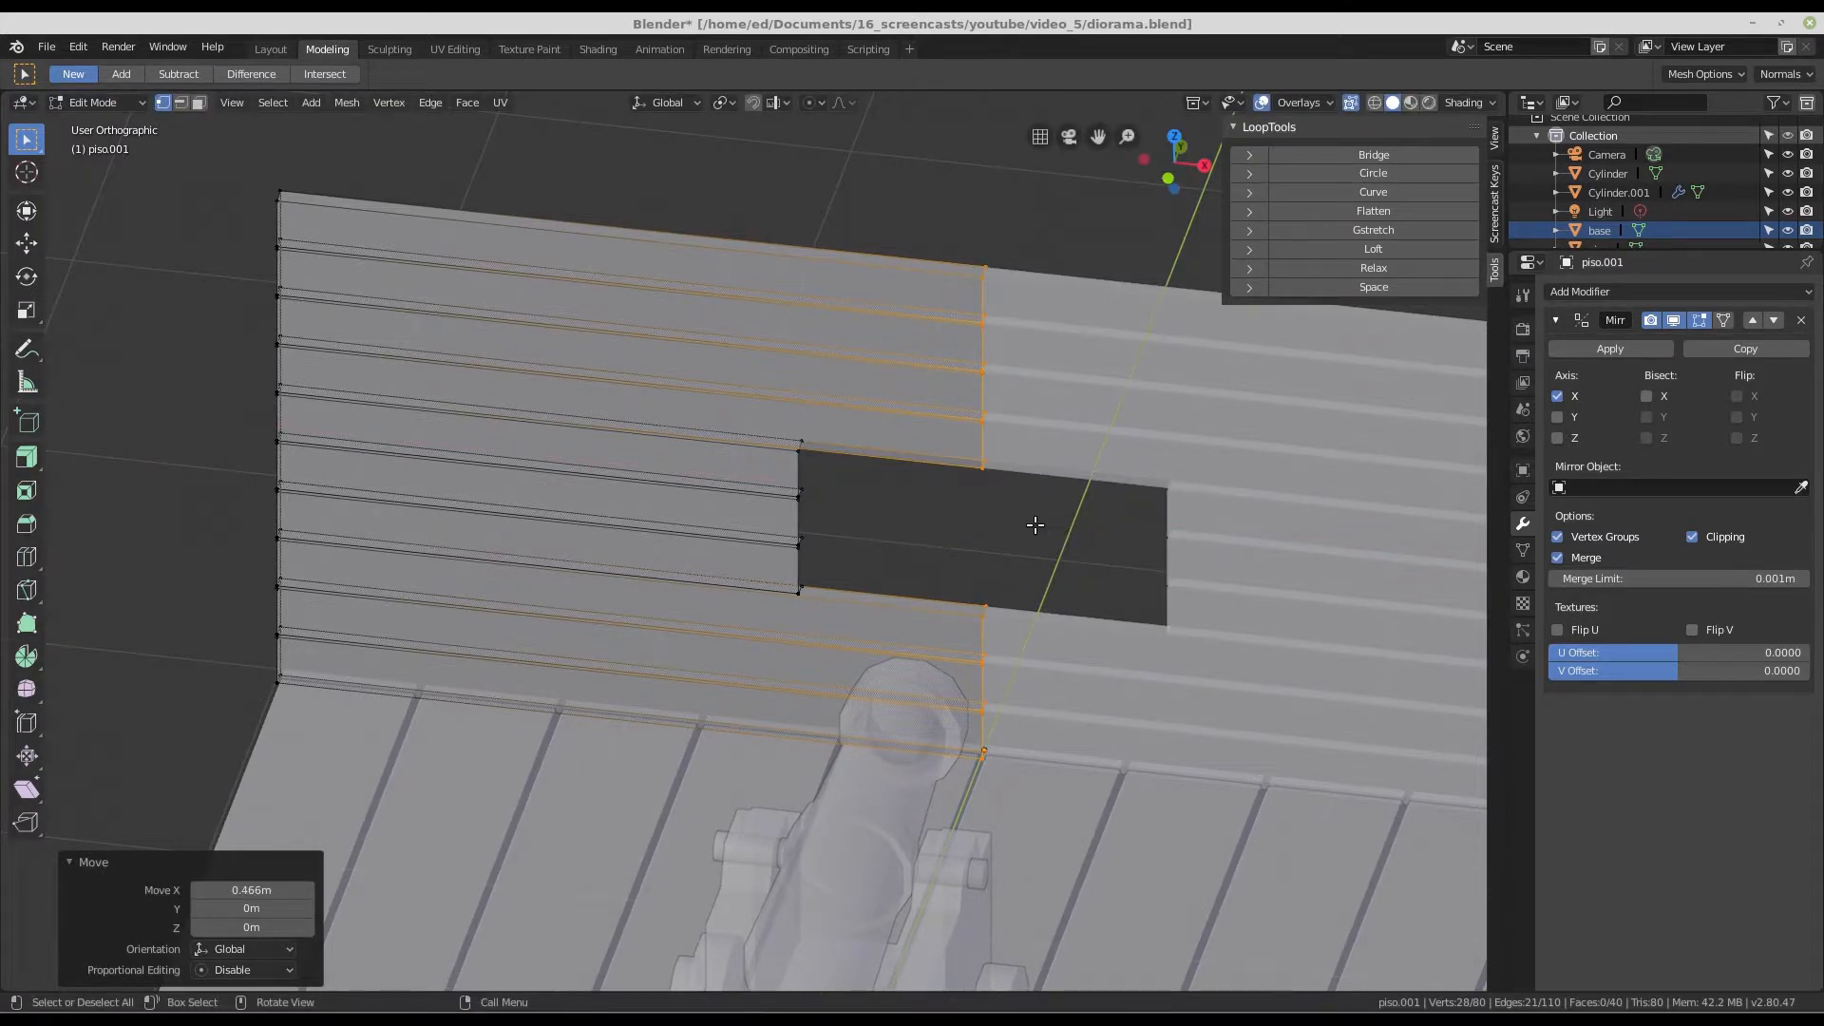
key(g)
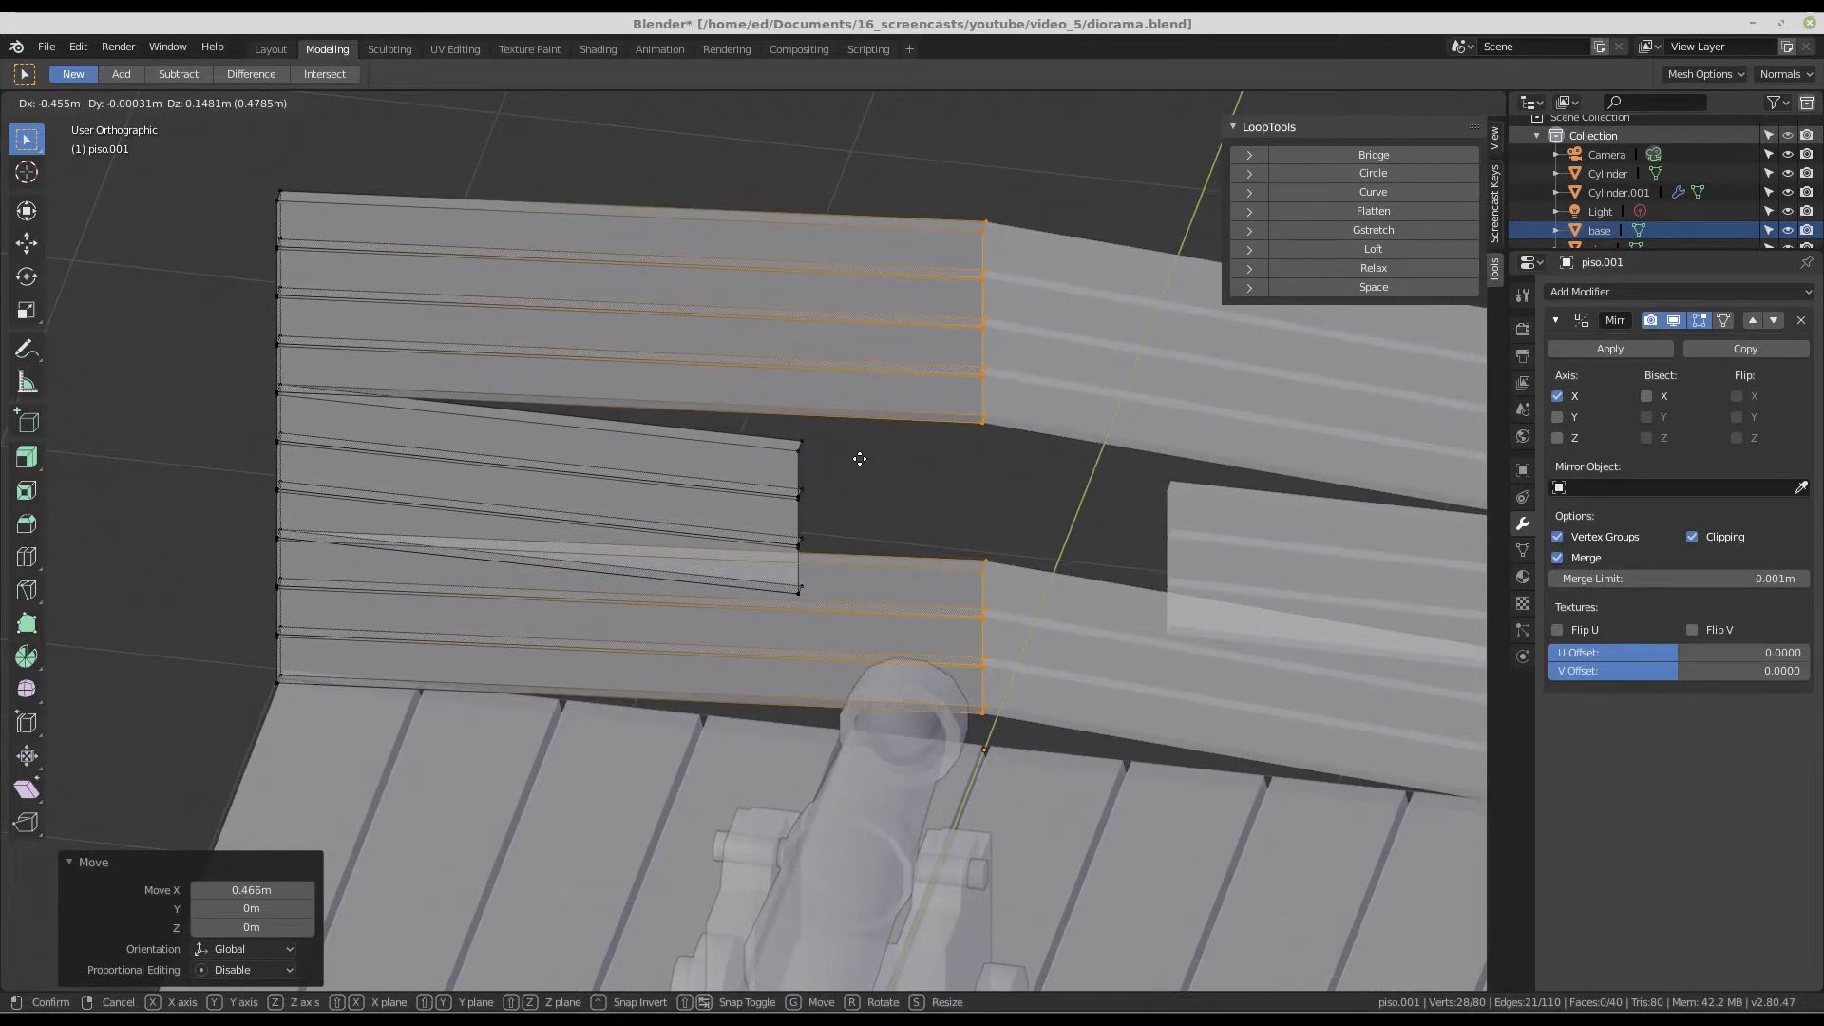
key(Escape)
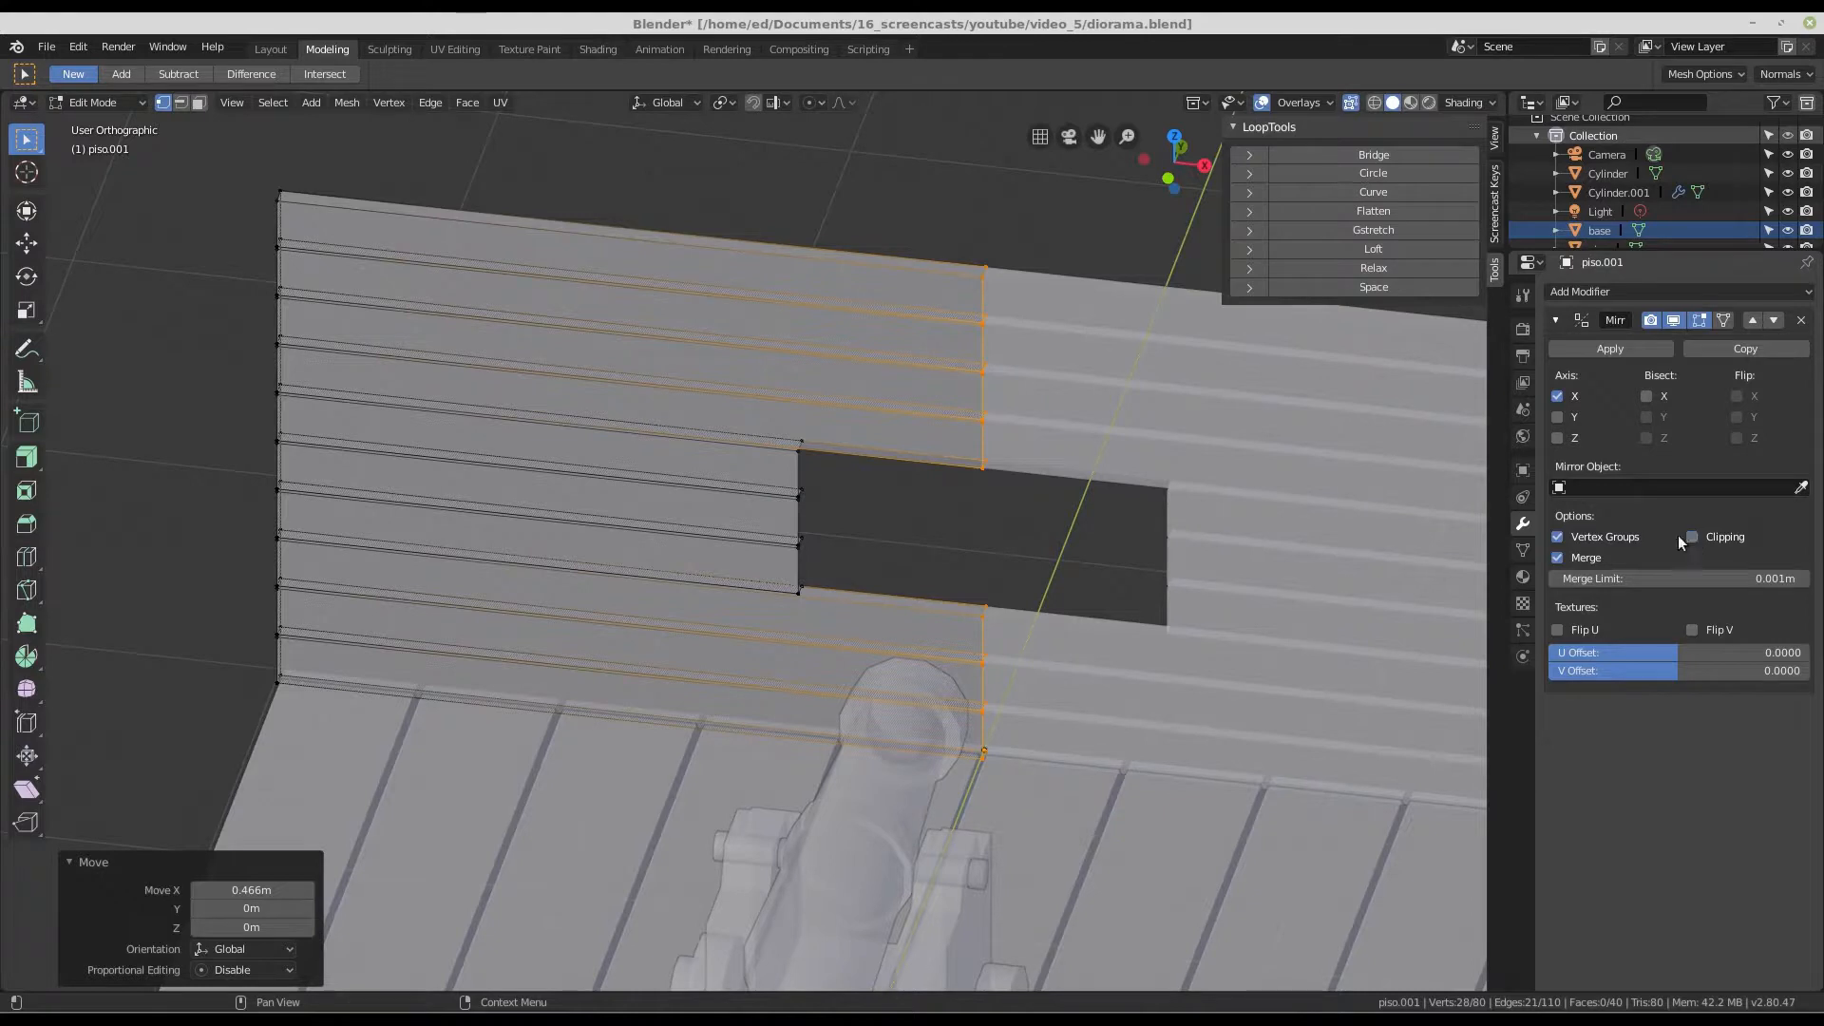
key(g)
key(Escape)
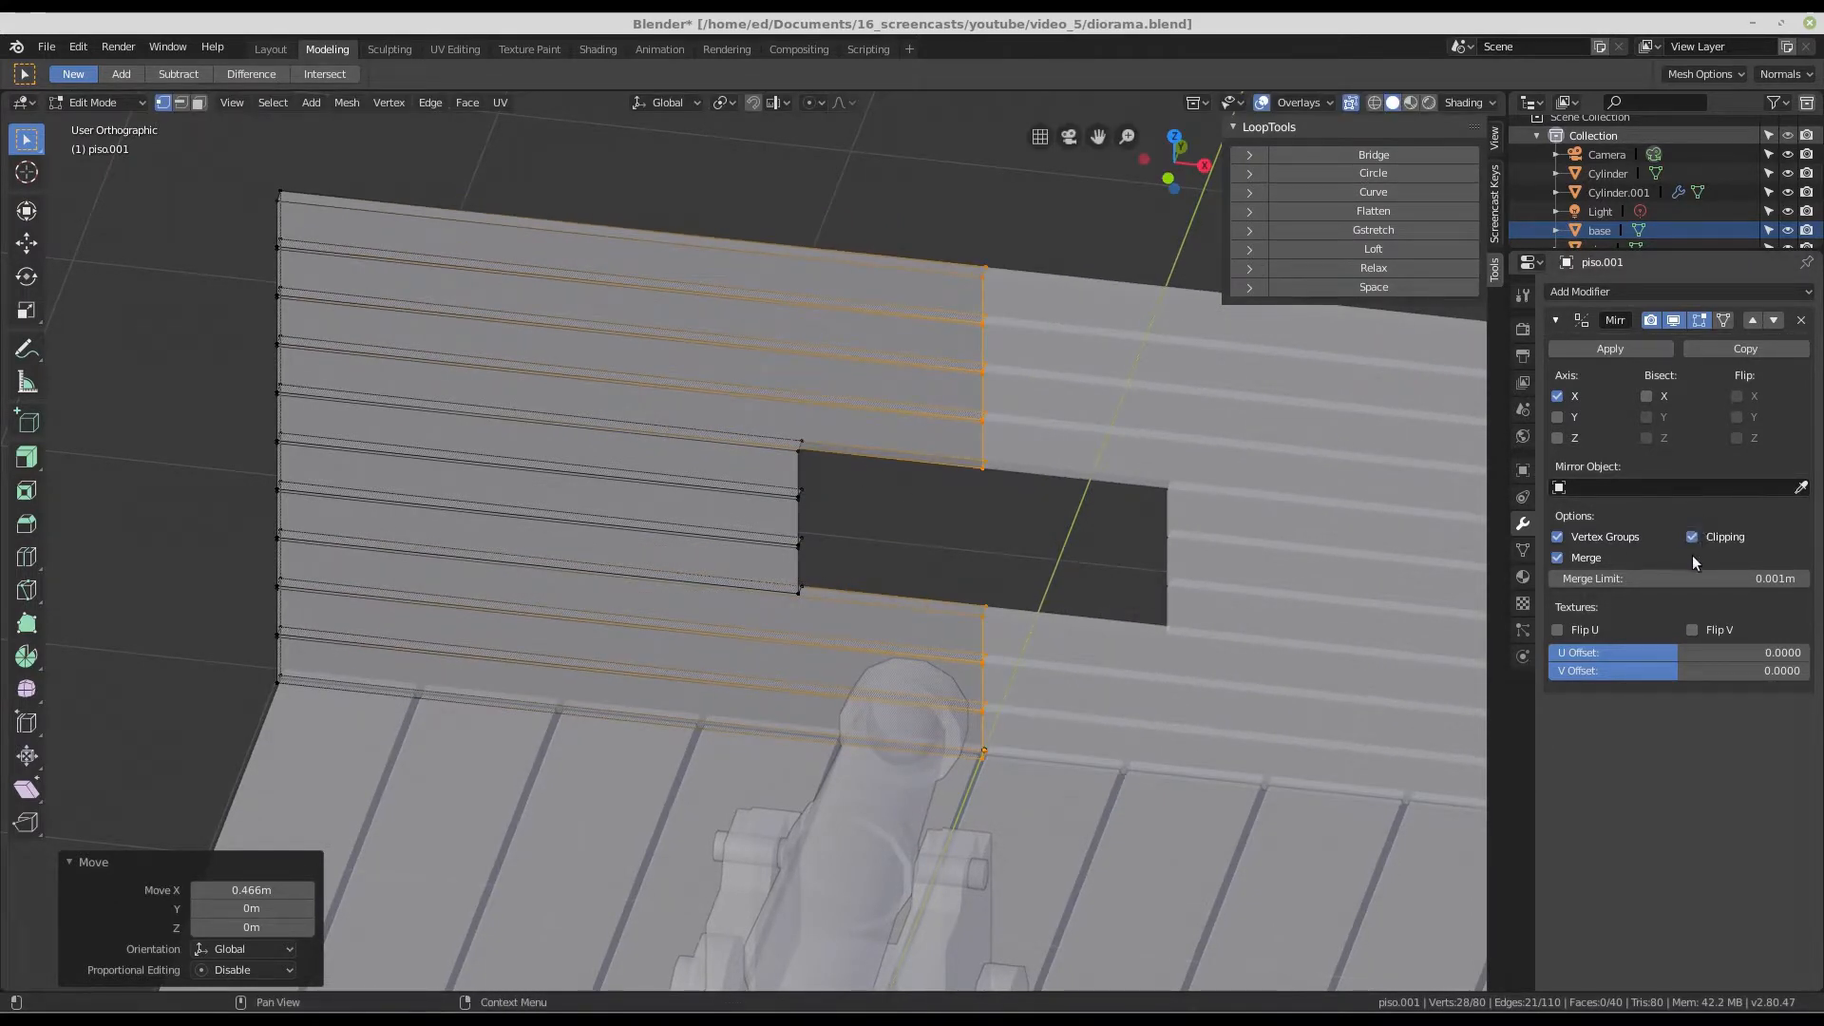
- Select the inner end vertices of the three middle planks and move them 0.242 m along X to narrow the opening
scroll(992, 332, down, 4)
mouse_move(904, 481)
middle_down()
mouse_move(953, 460)
mouse_move(935, 429)
mouse_move(816, 411)
mouse_move(946, 376)
mouse_move(953, 456)
mouse_move(916, 493)
middle_up()
scroll(889, 448, up, 2)
drag(829, 337, 901, 530)
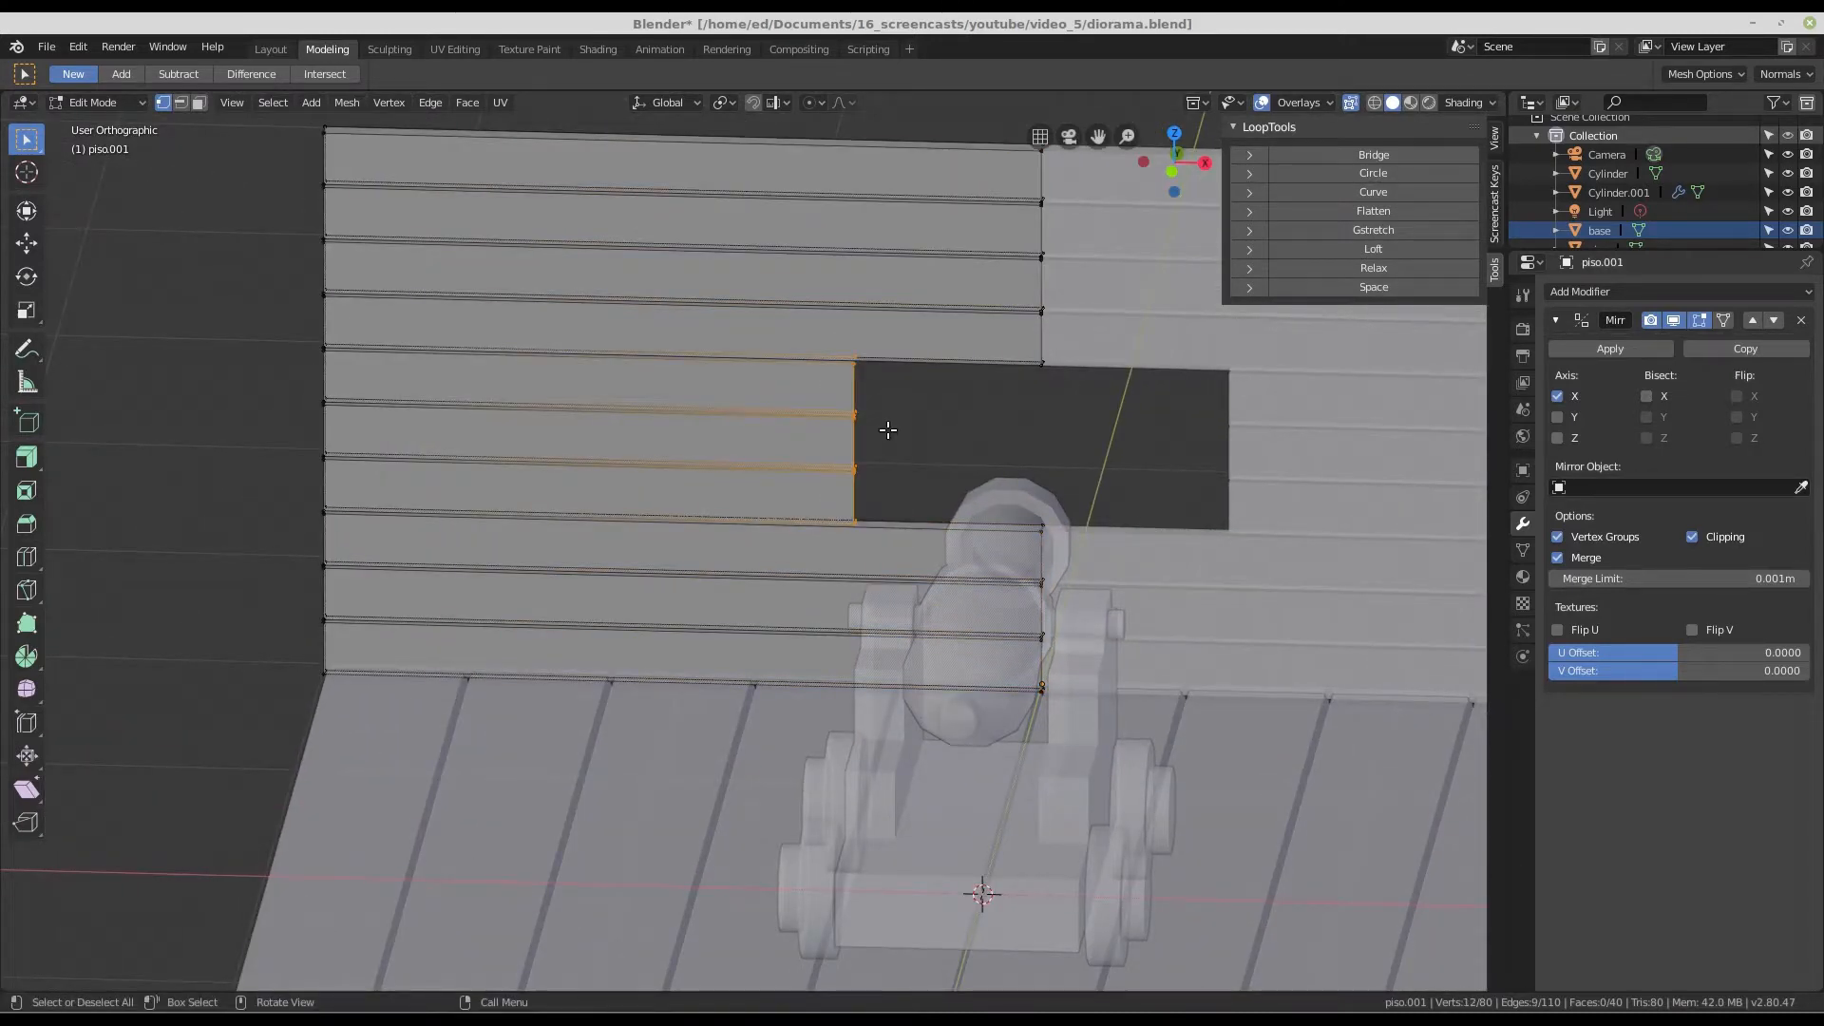
key(g)
key(x)
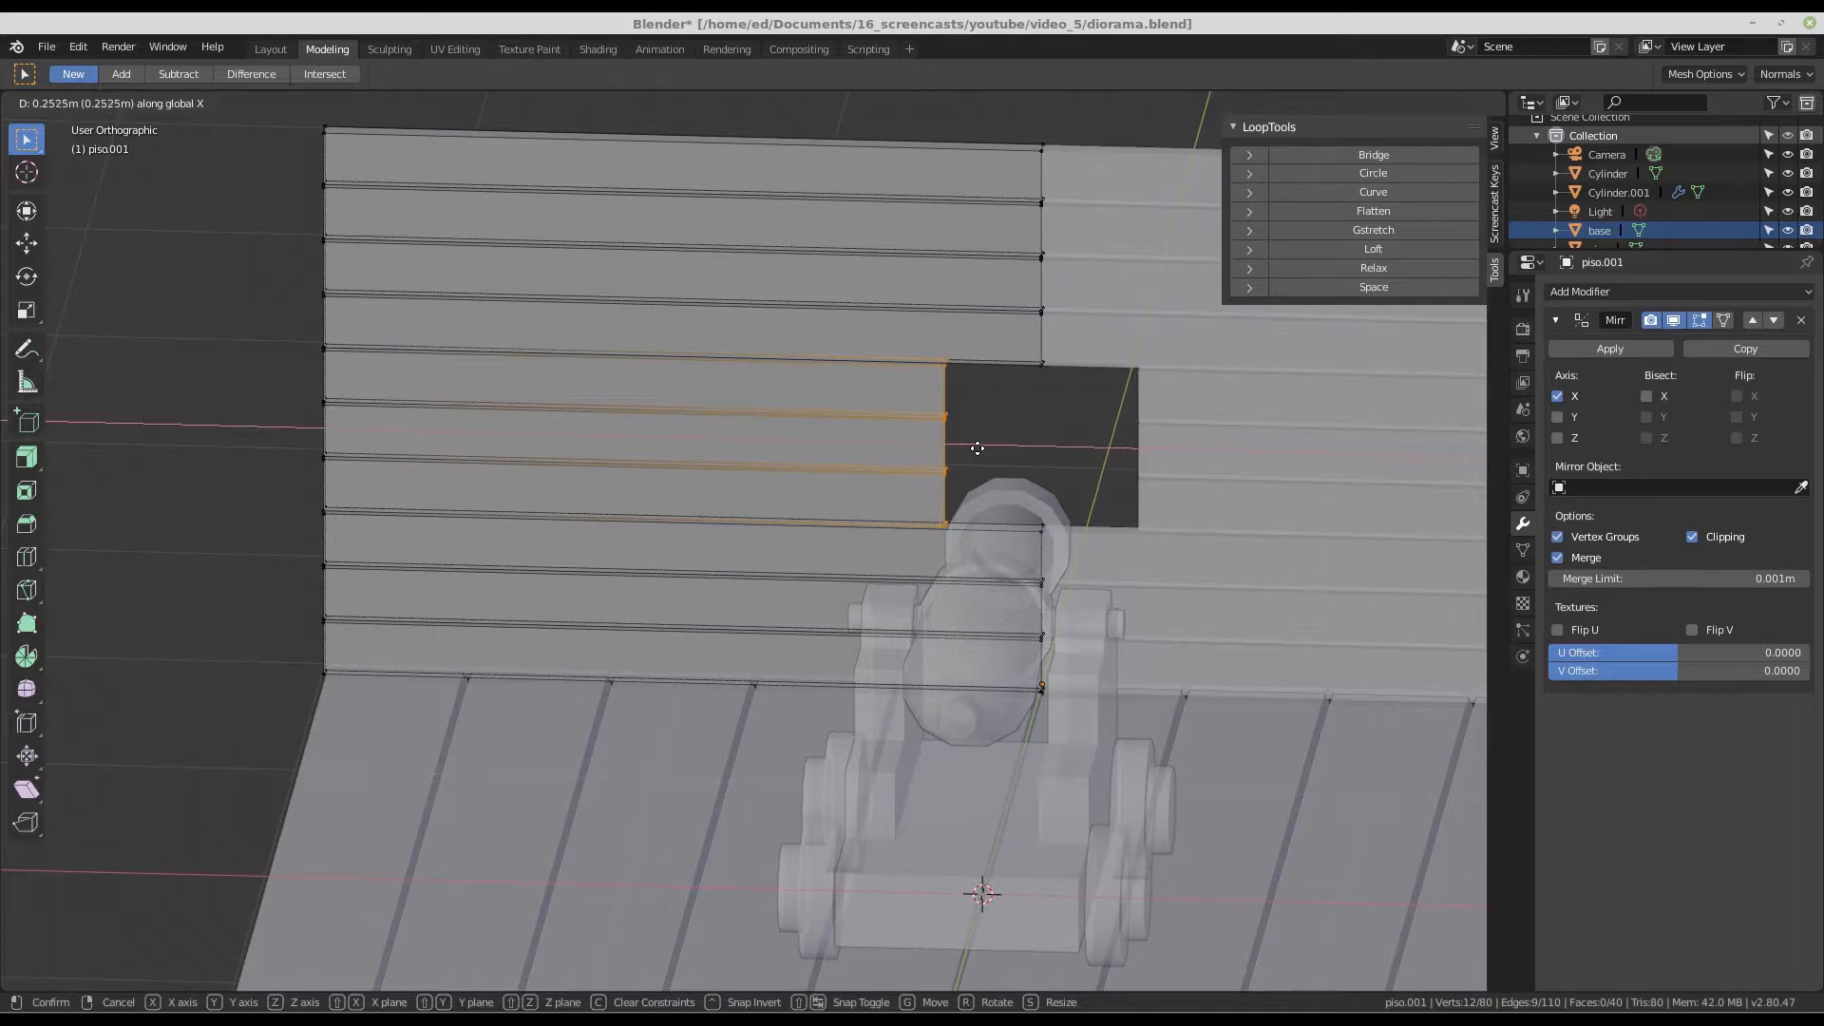
click(976, 448)
scroll(976, 447, down, 5)
middle_drag(950, 447, 949, 326)
scroll(968, 314, up, 4)
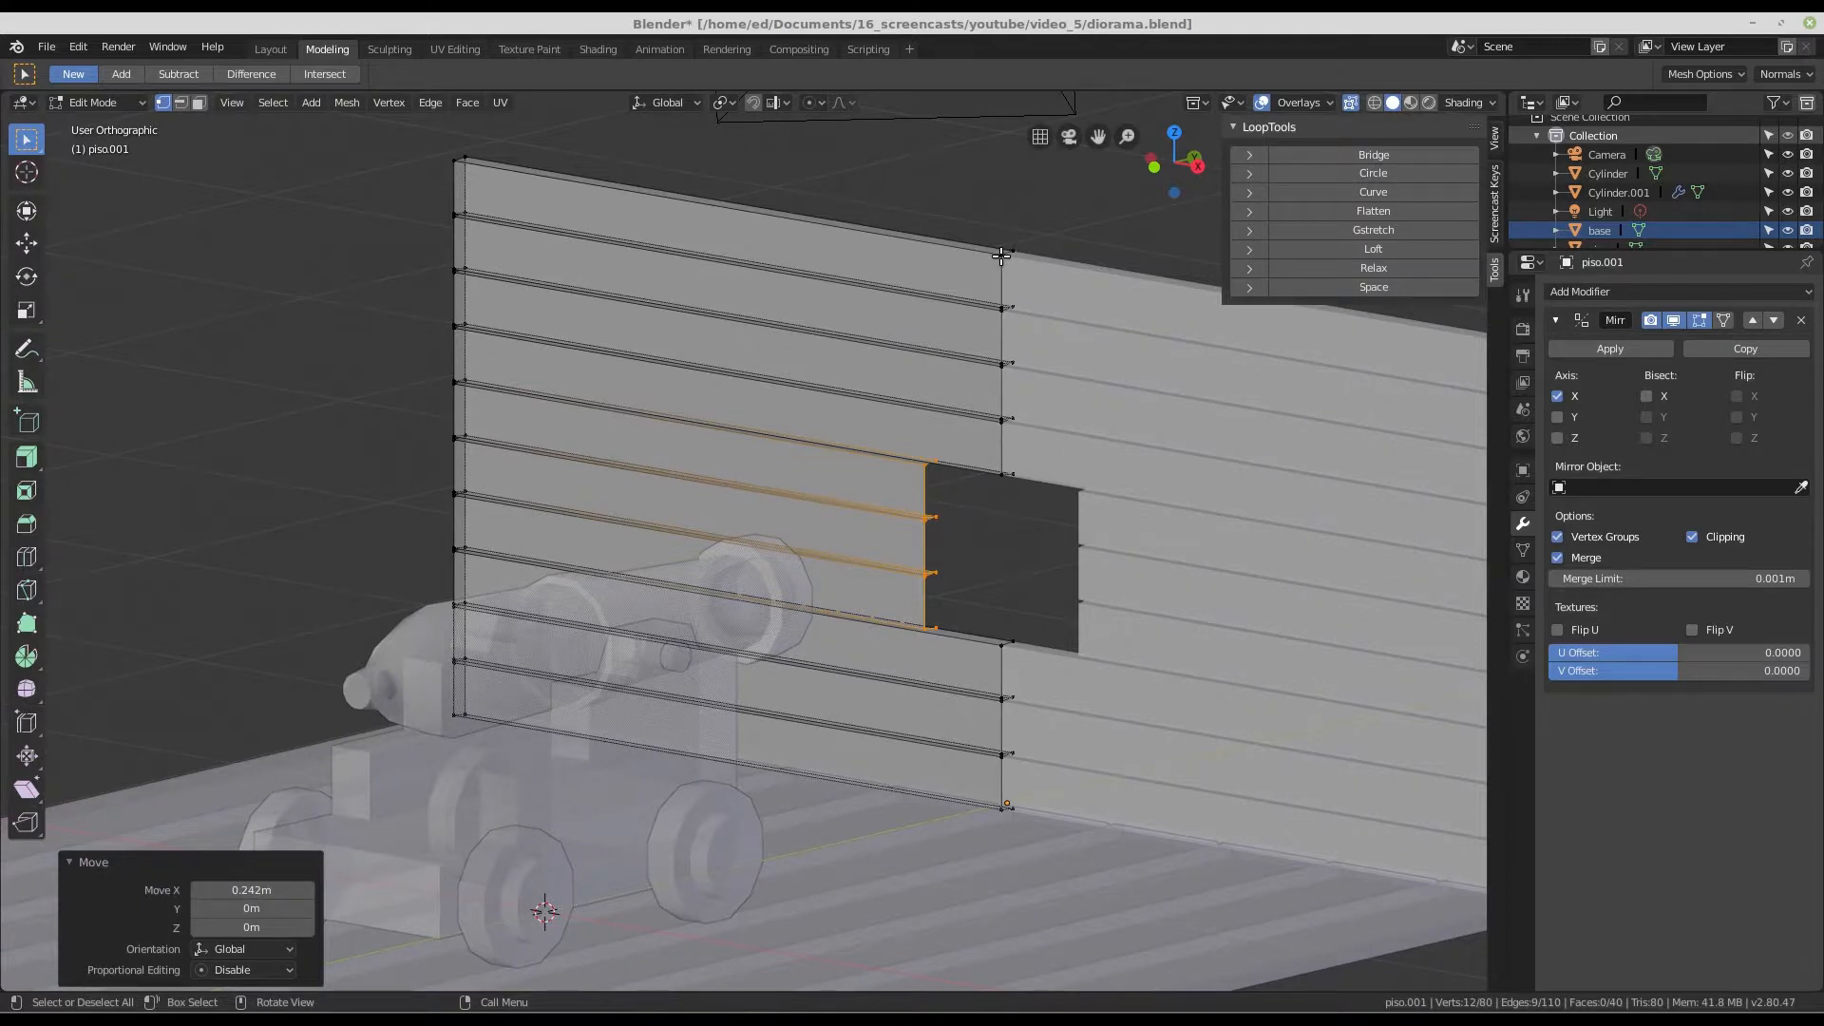
- Select the two topmost planks of the wall and delete their vertices
key(alt+a)
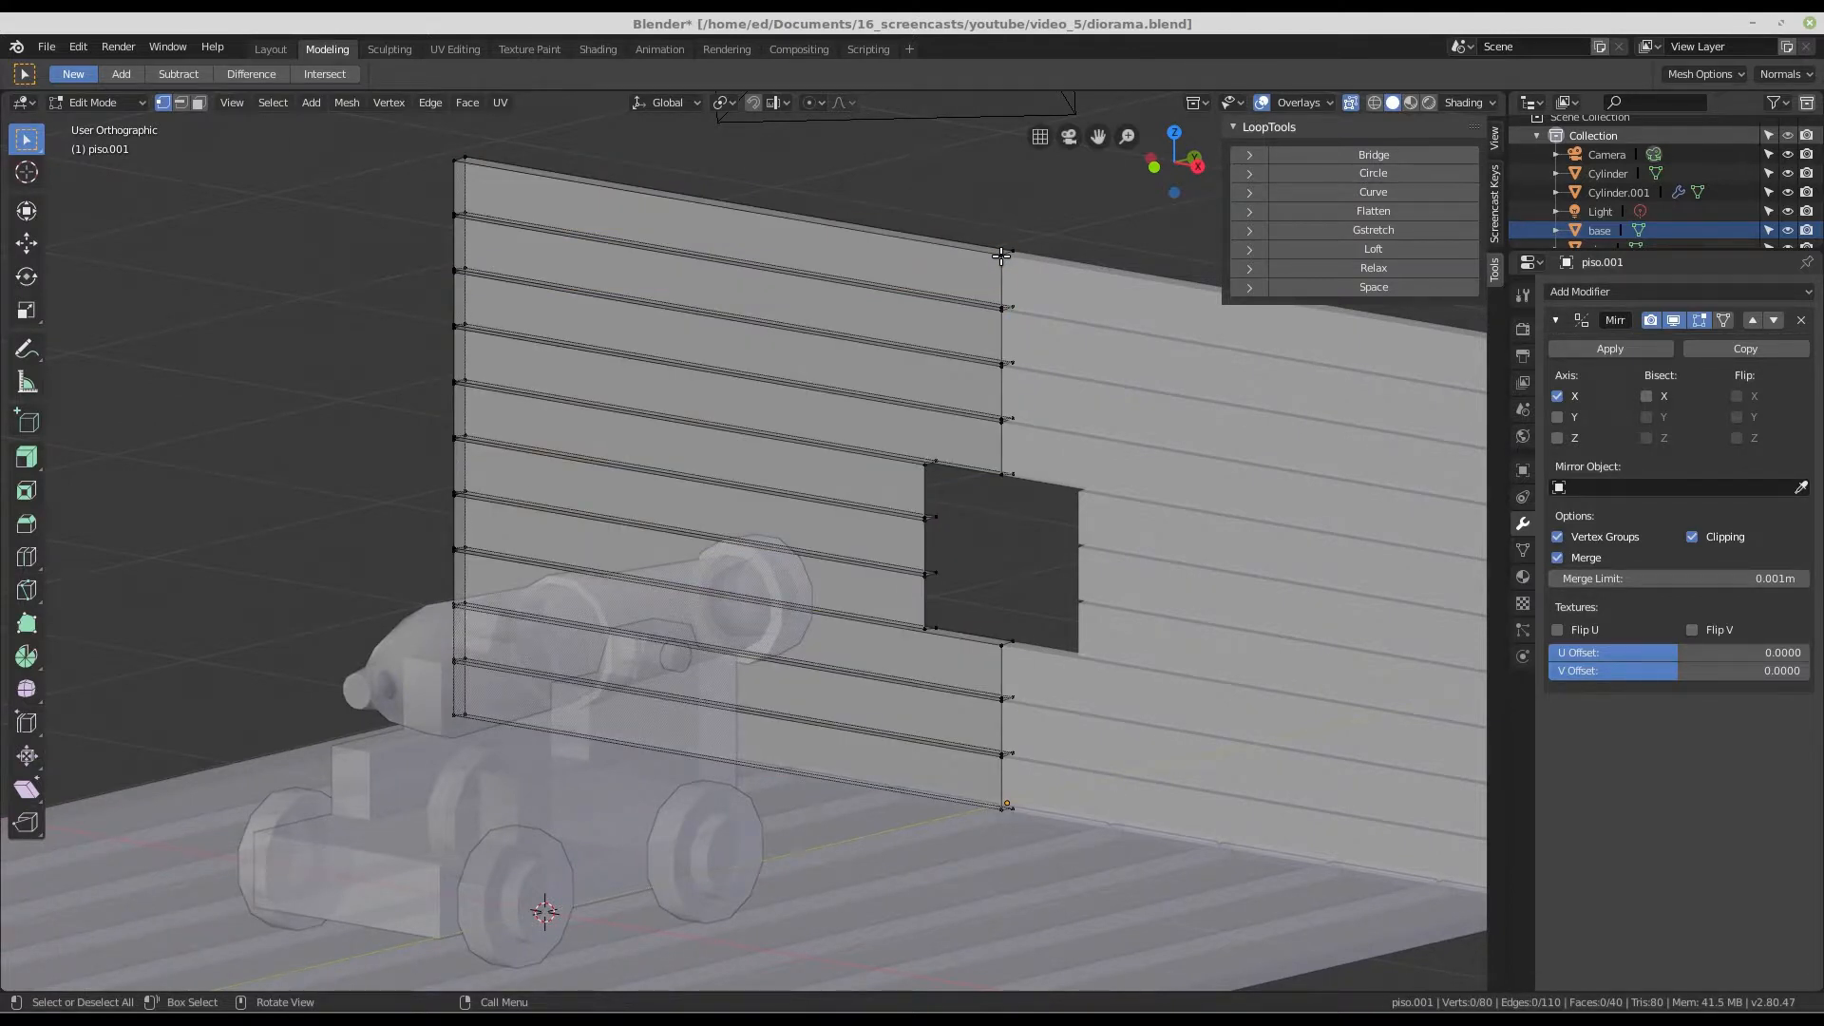
scroll(1002, 254, up, 1)
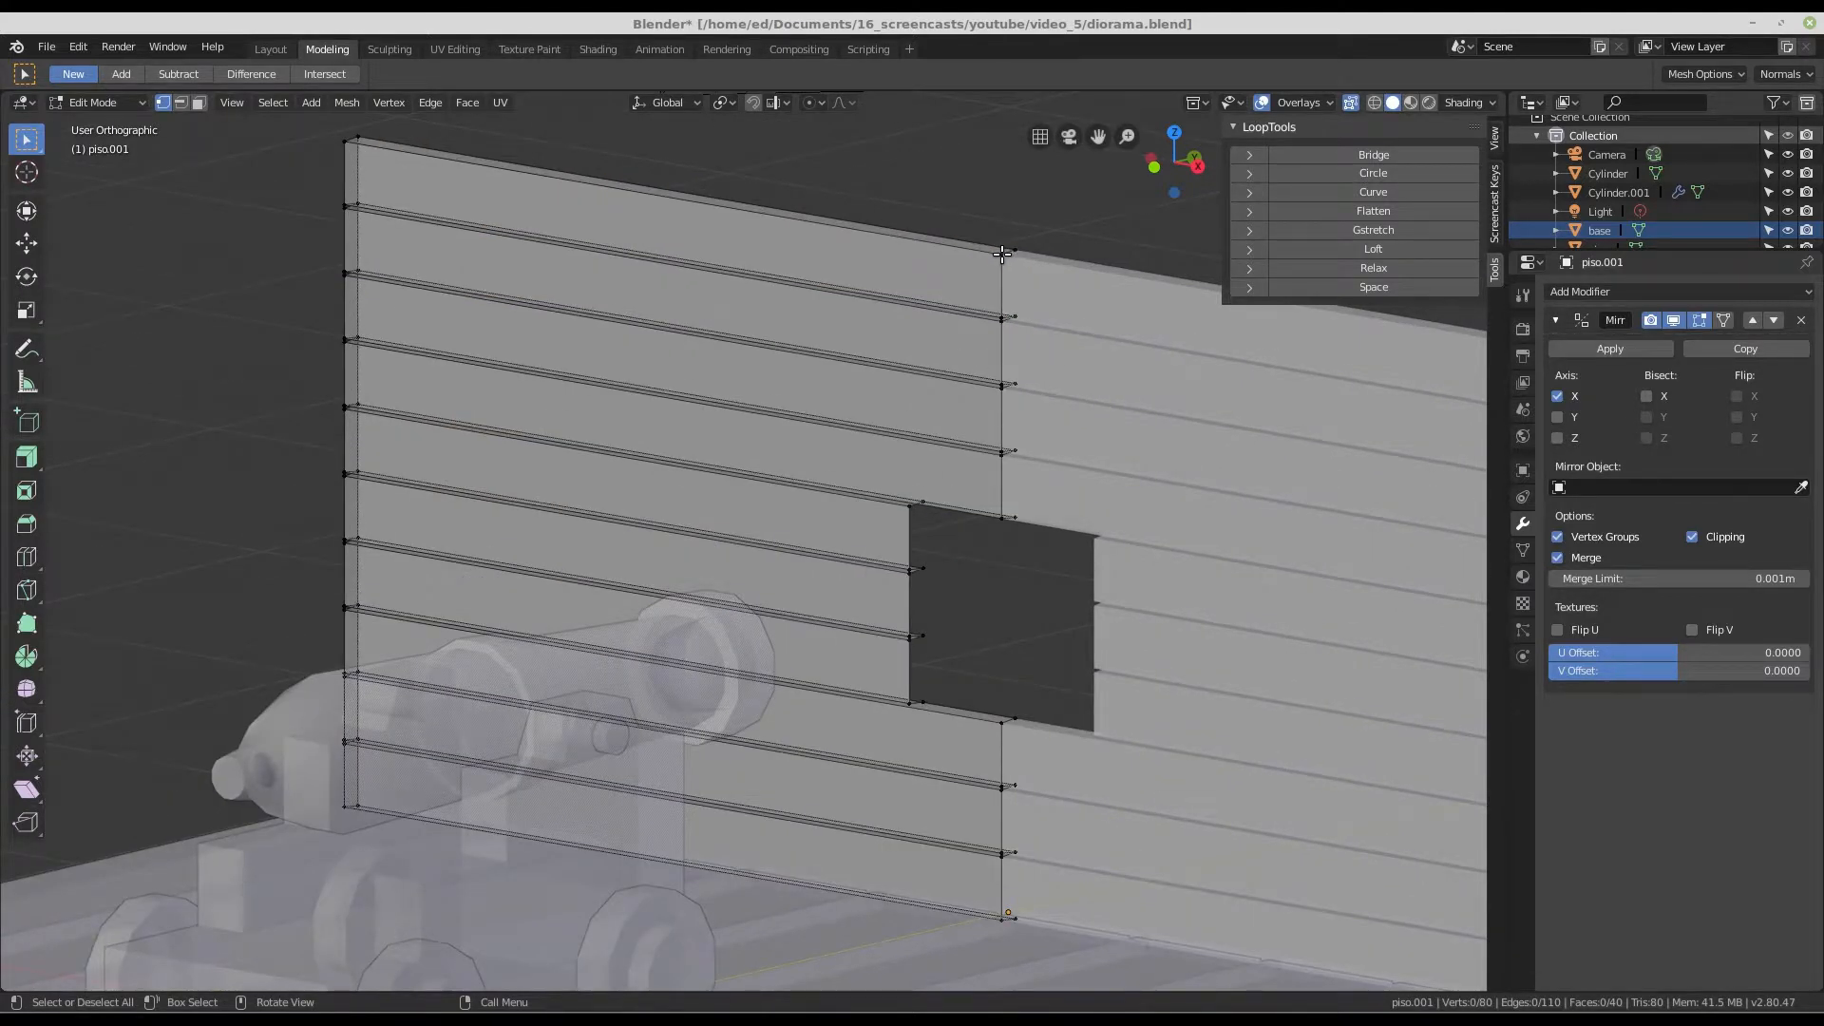
key(l)
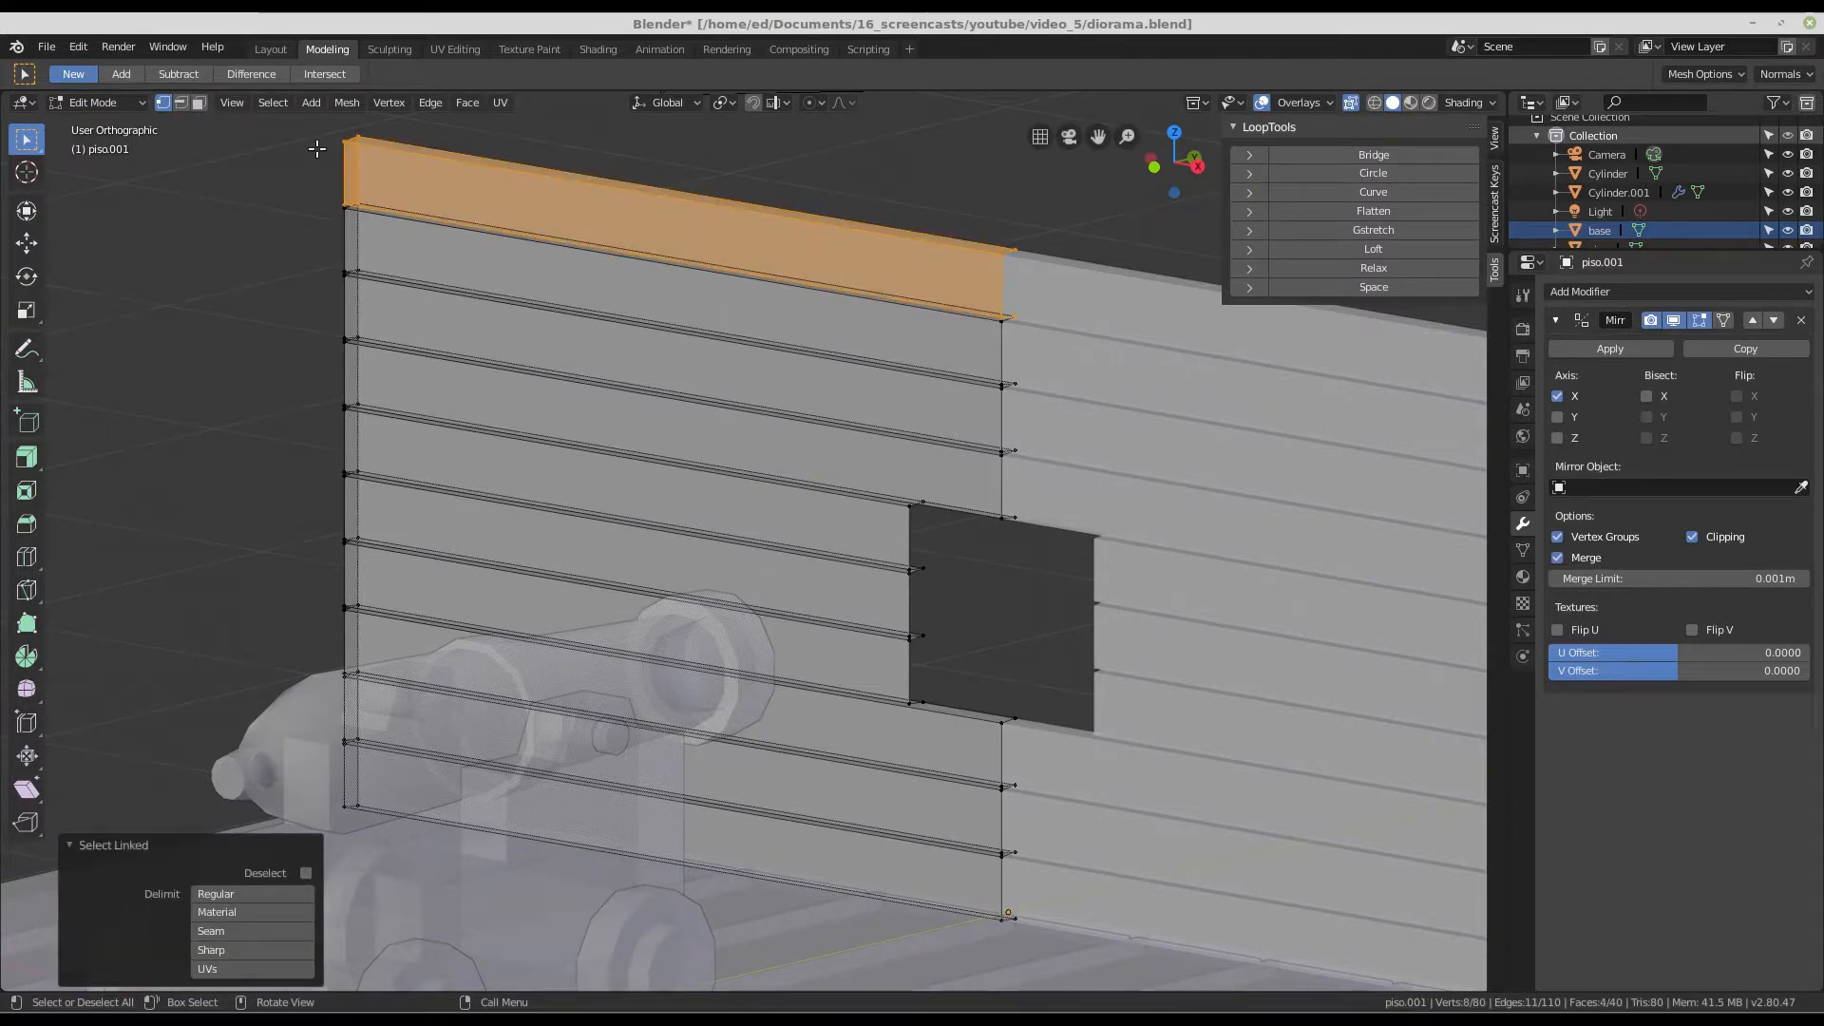
scroll(1006, 350, up, 4)
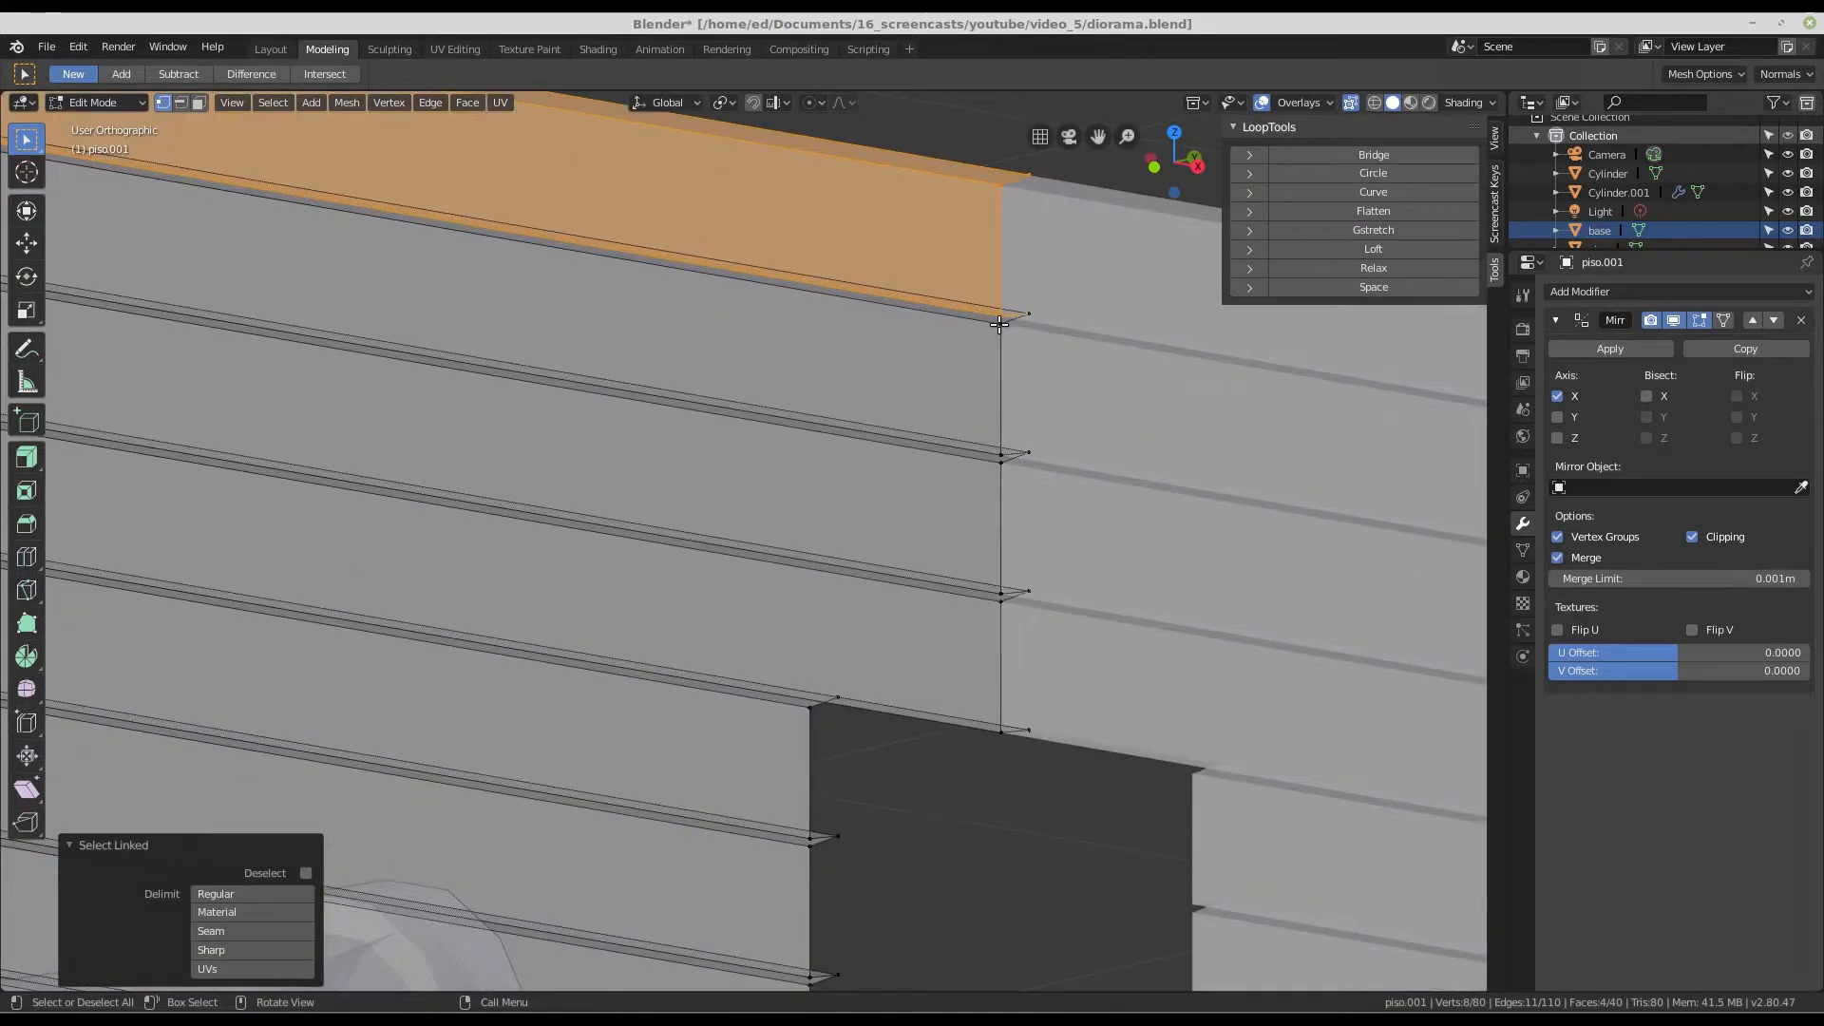
key(l)
scroll(998, 324, down, 2)
scroll(999, 324, down, 4)
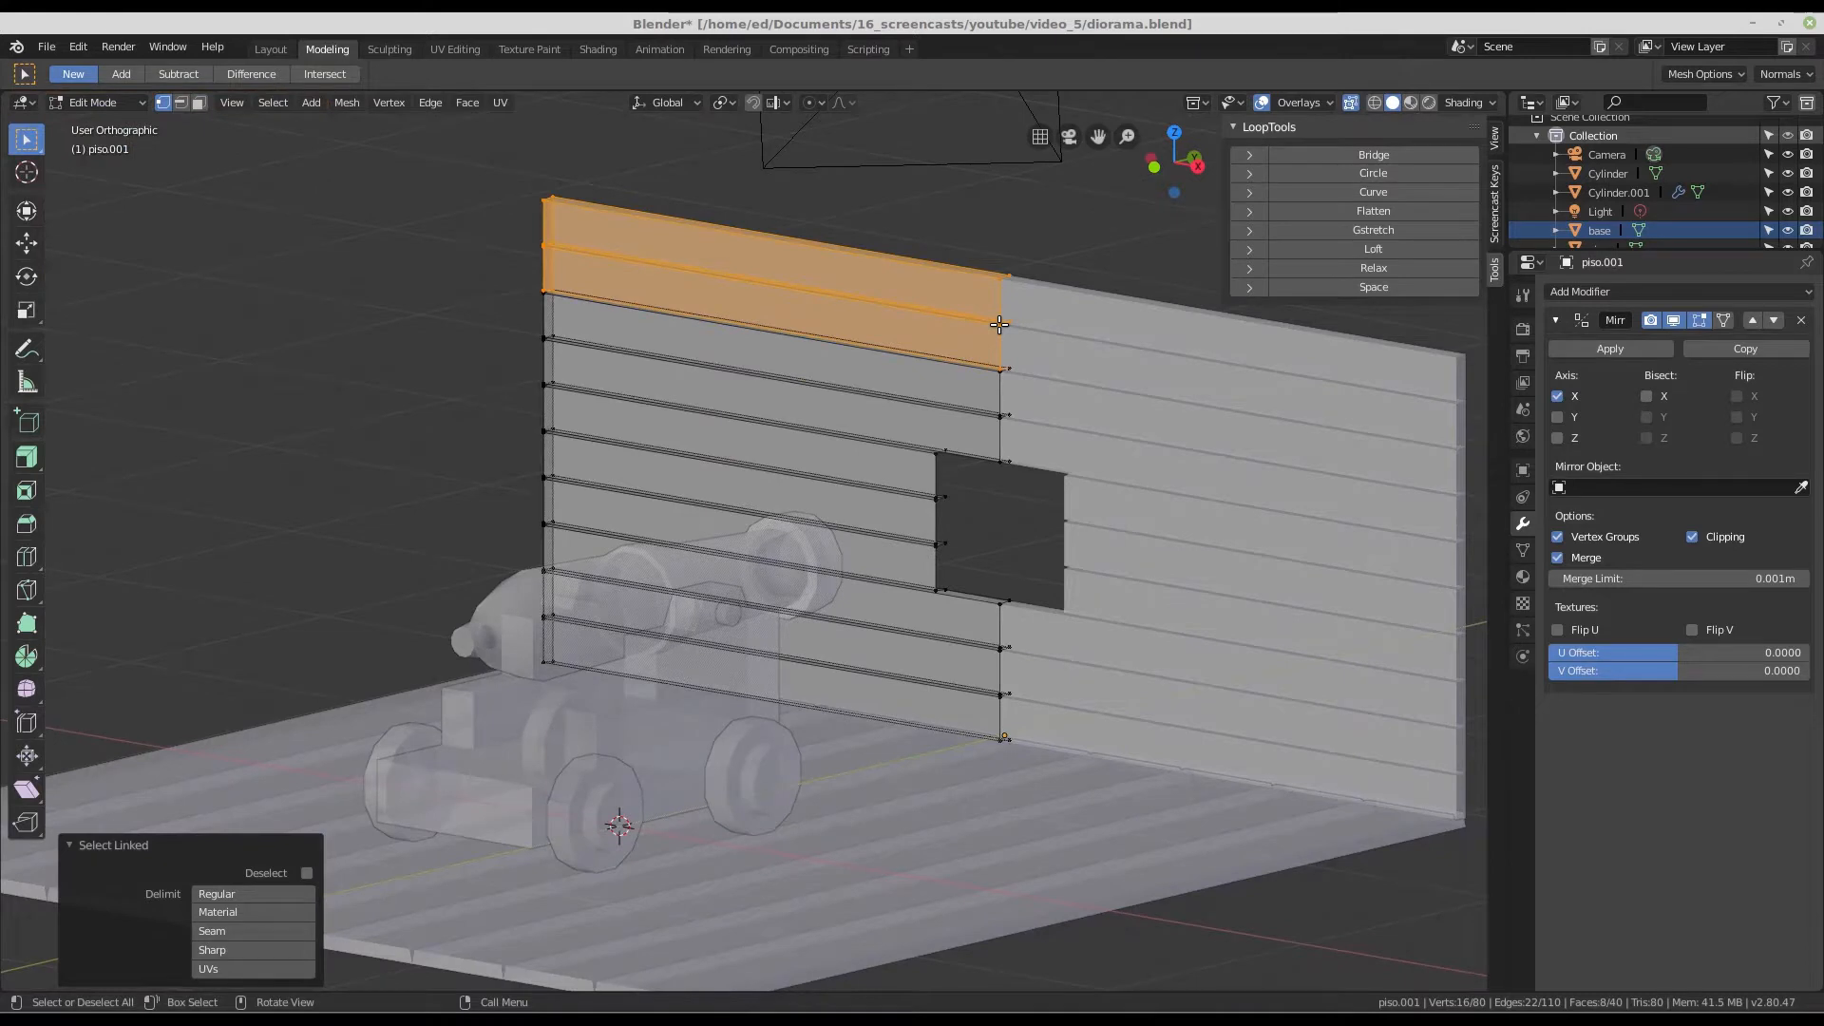
key(x)
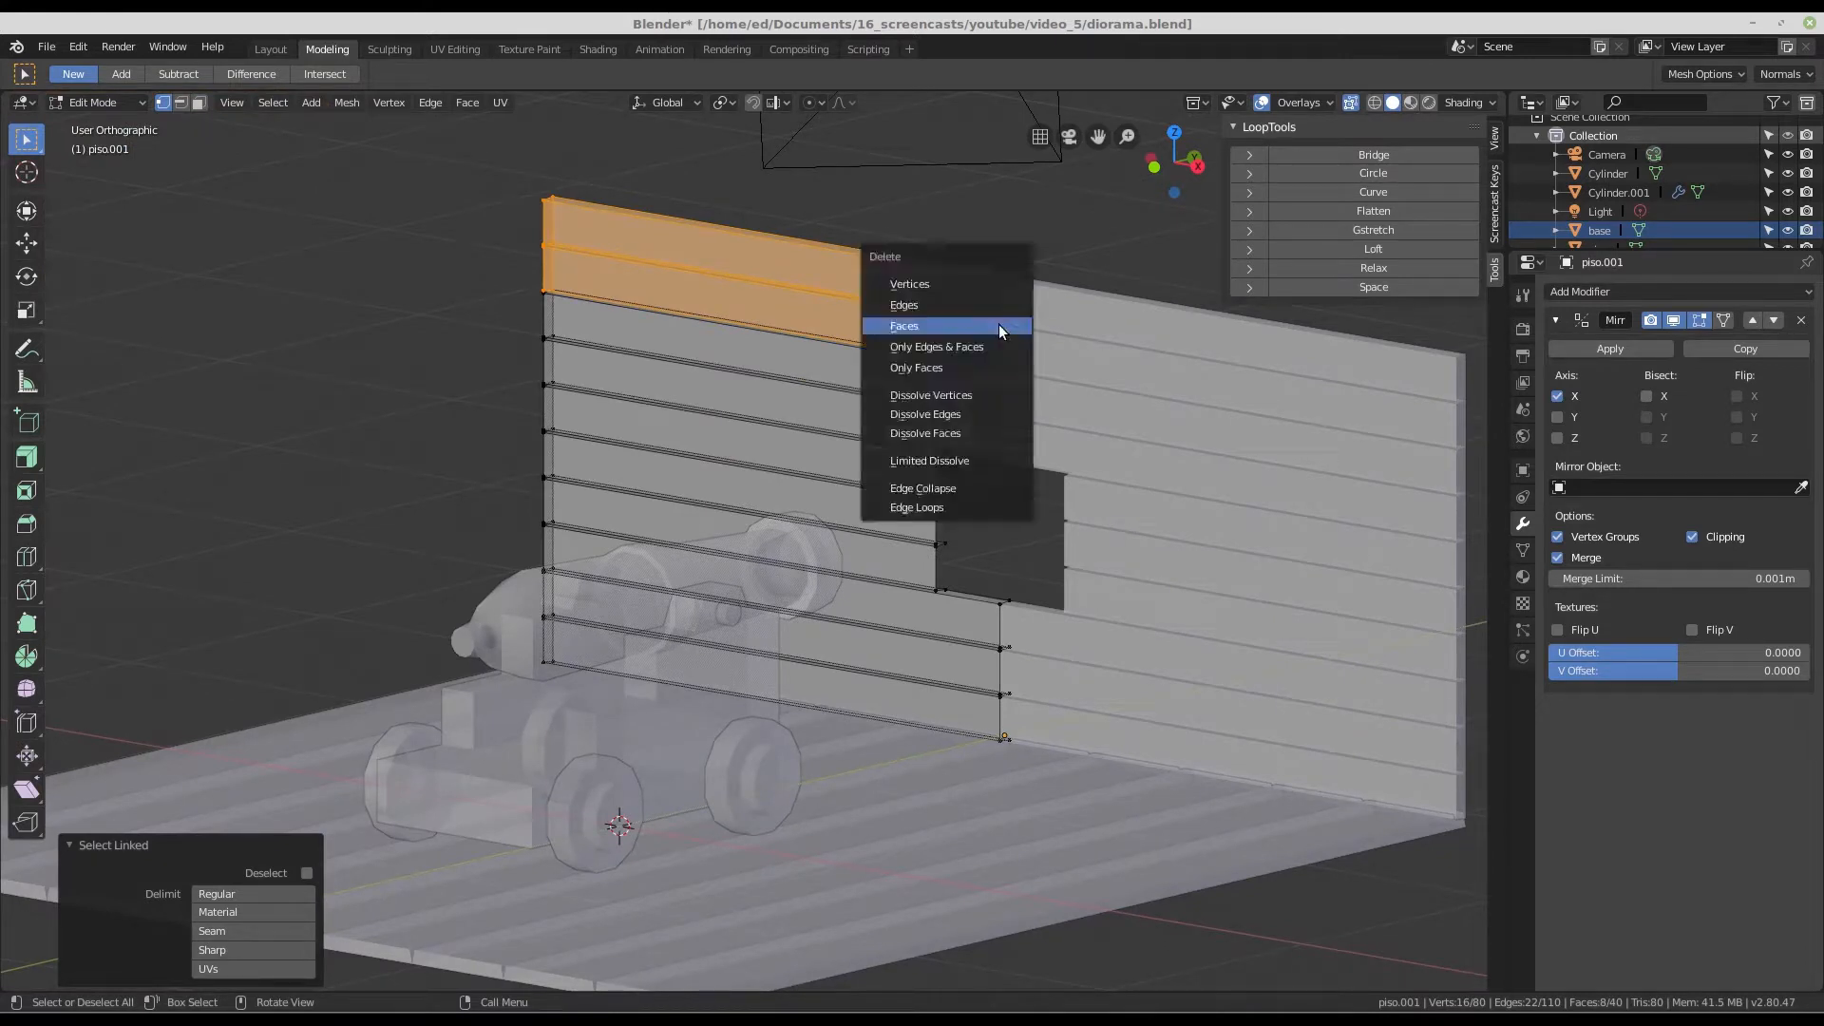
click(985, 284)
scroll(955, 303, down, 4)
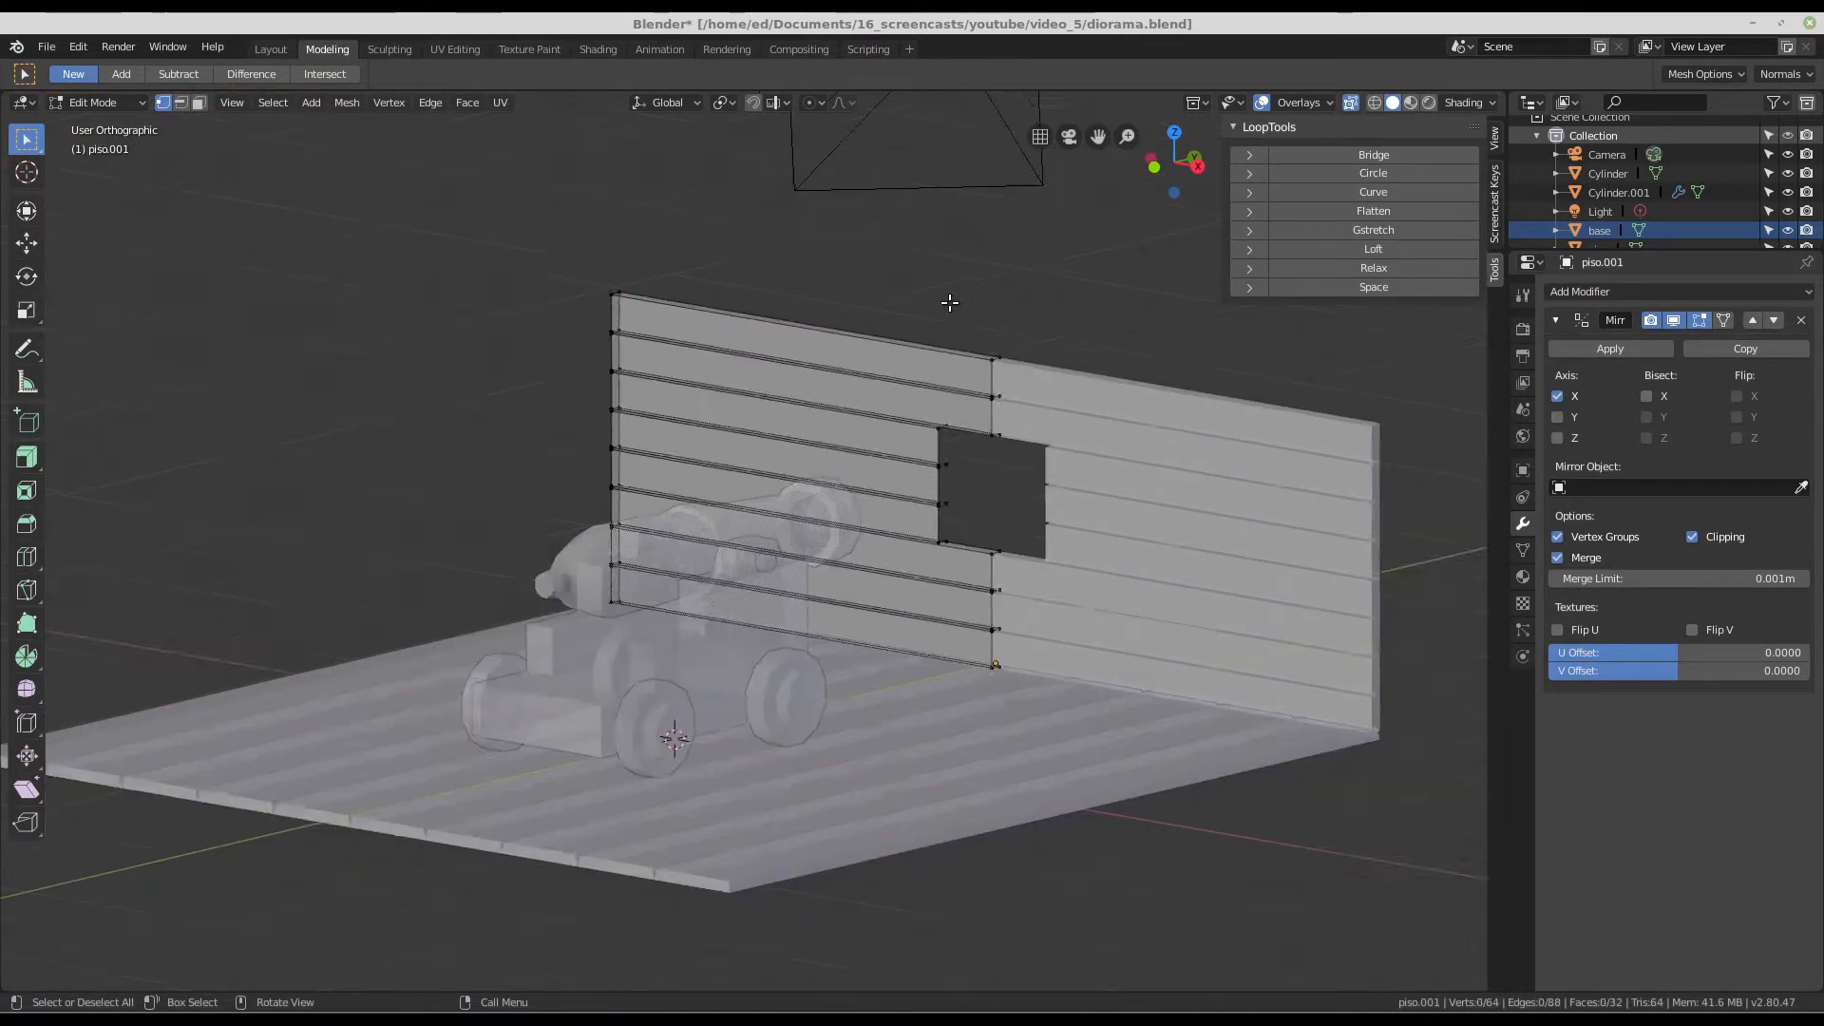
- Check the lowered wall against the cannon and floor, and save the file
middle_drag(955, 380, 999, 434)
scroll(998, 434, up, 2)
scroll(1064, 364, up, 1)
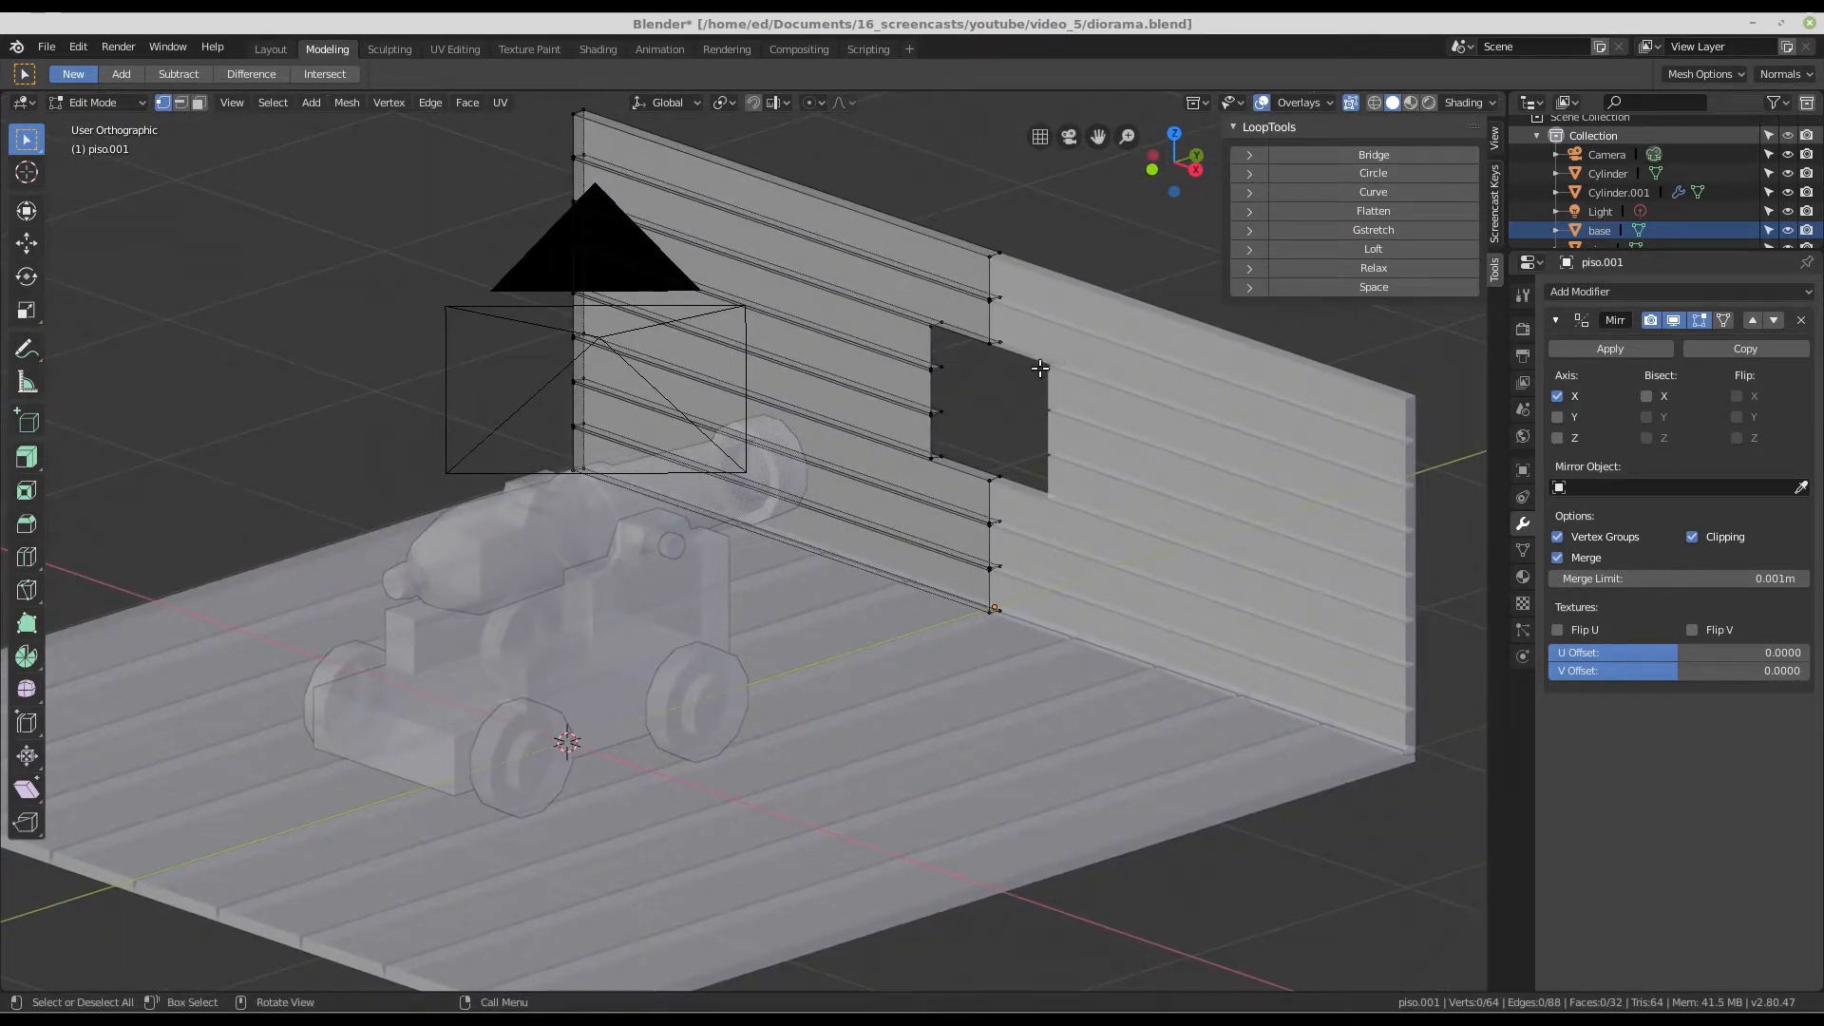
scroll(953, 412, down, 1)
middle_drag(981, 424, 689, 598)
scroll(949, 406, up, 2)
key(ctrl+s)
scroll(684, 596, up, 2)
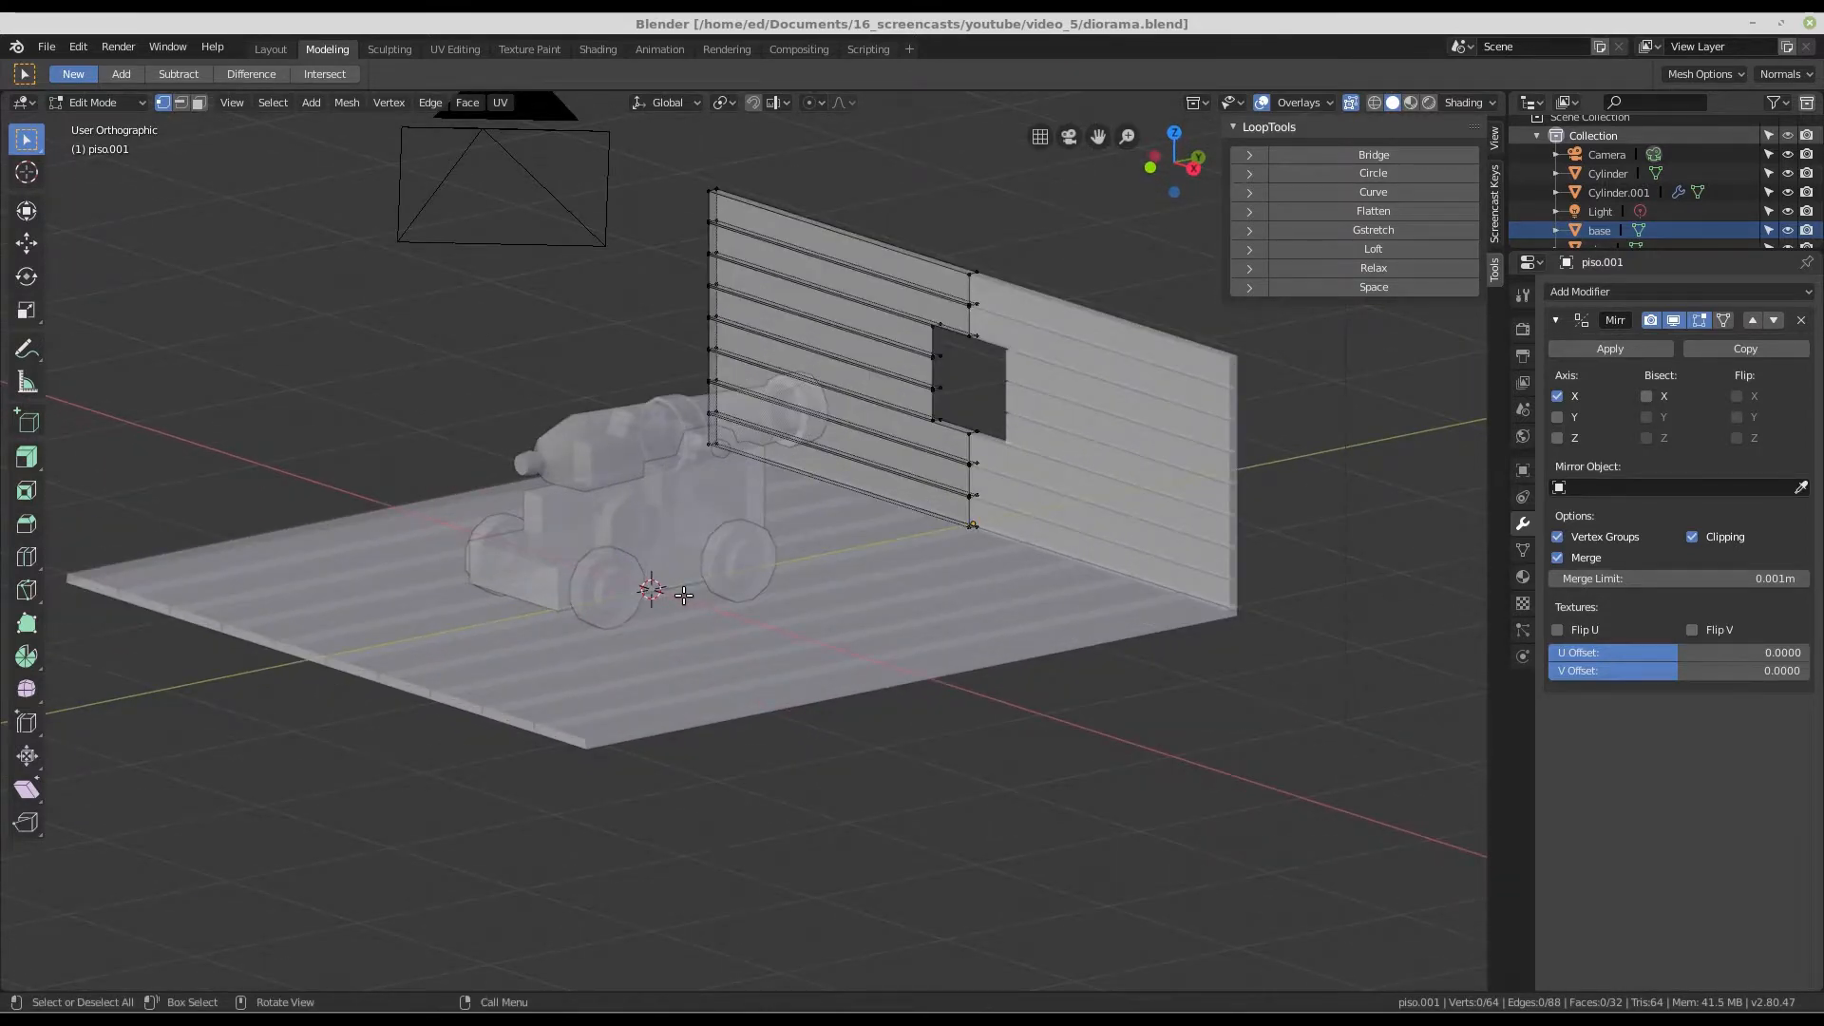
- Return to Object Mode and add a 2 m mesh plane at the world origin
key(Tab)
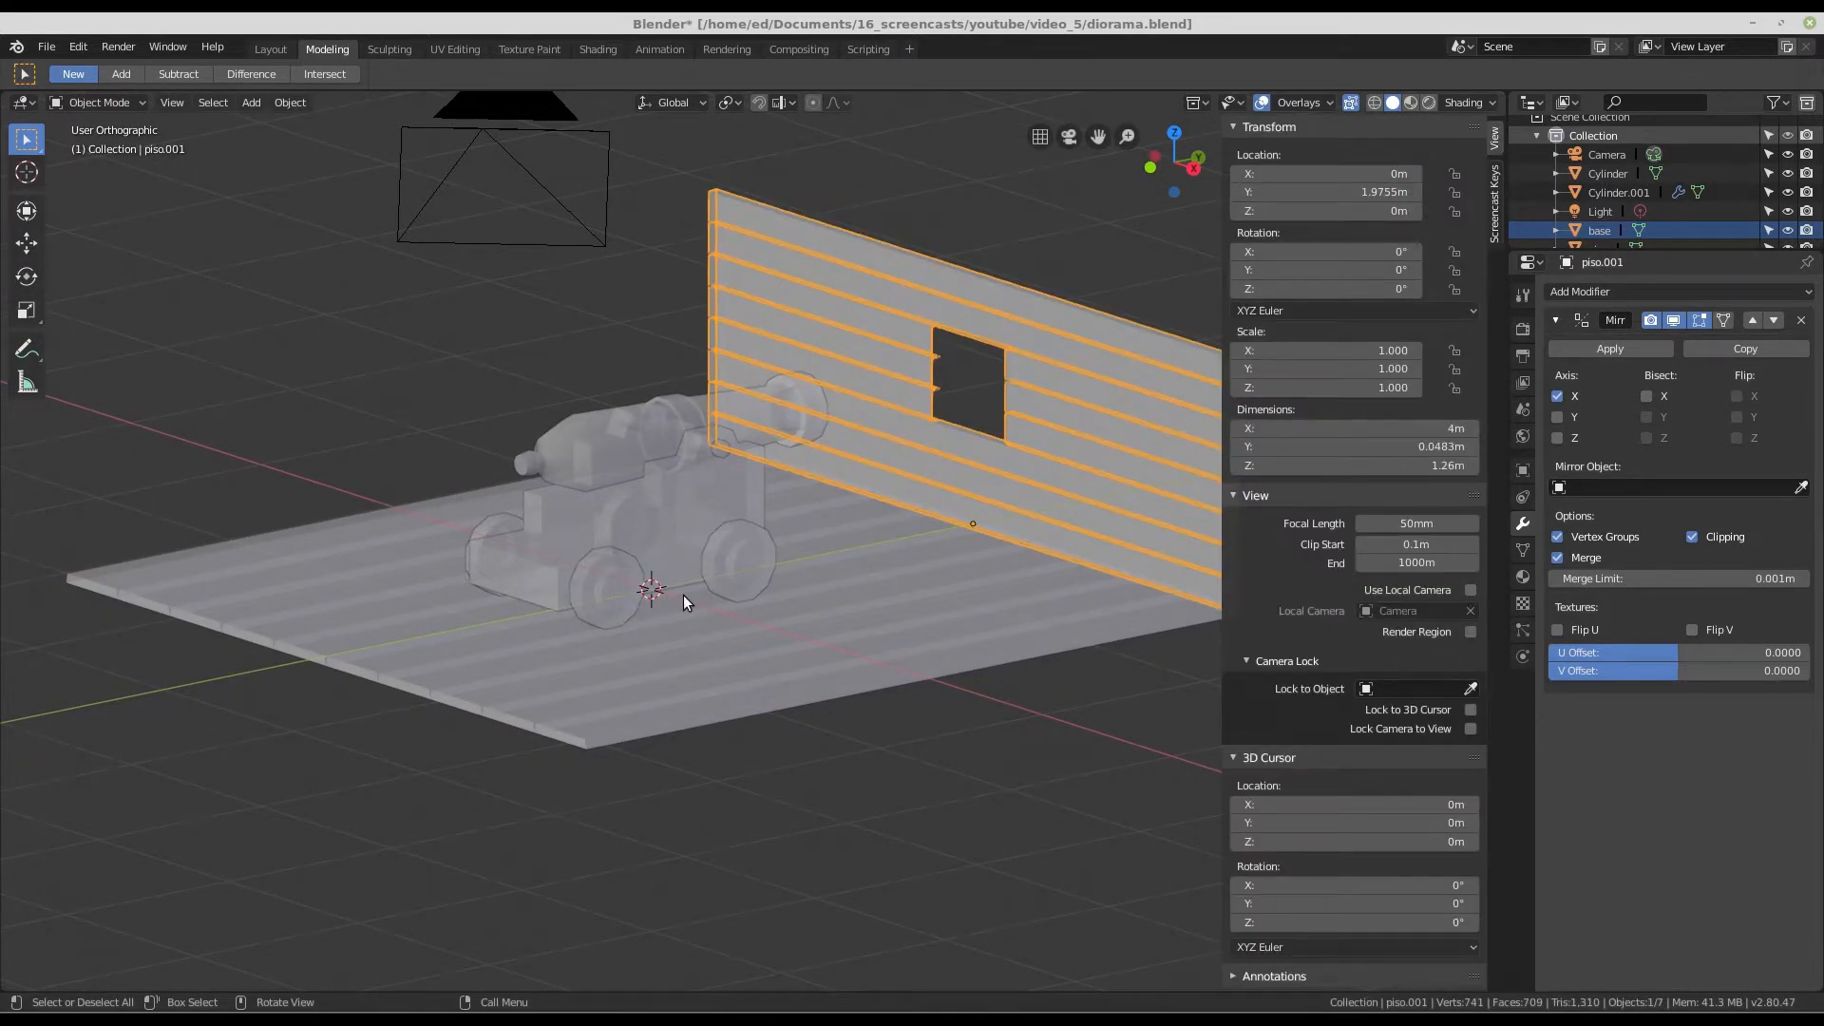
key(shift+a)
mouse_move(682, 595)
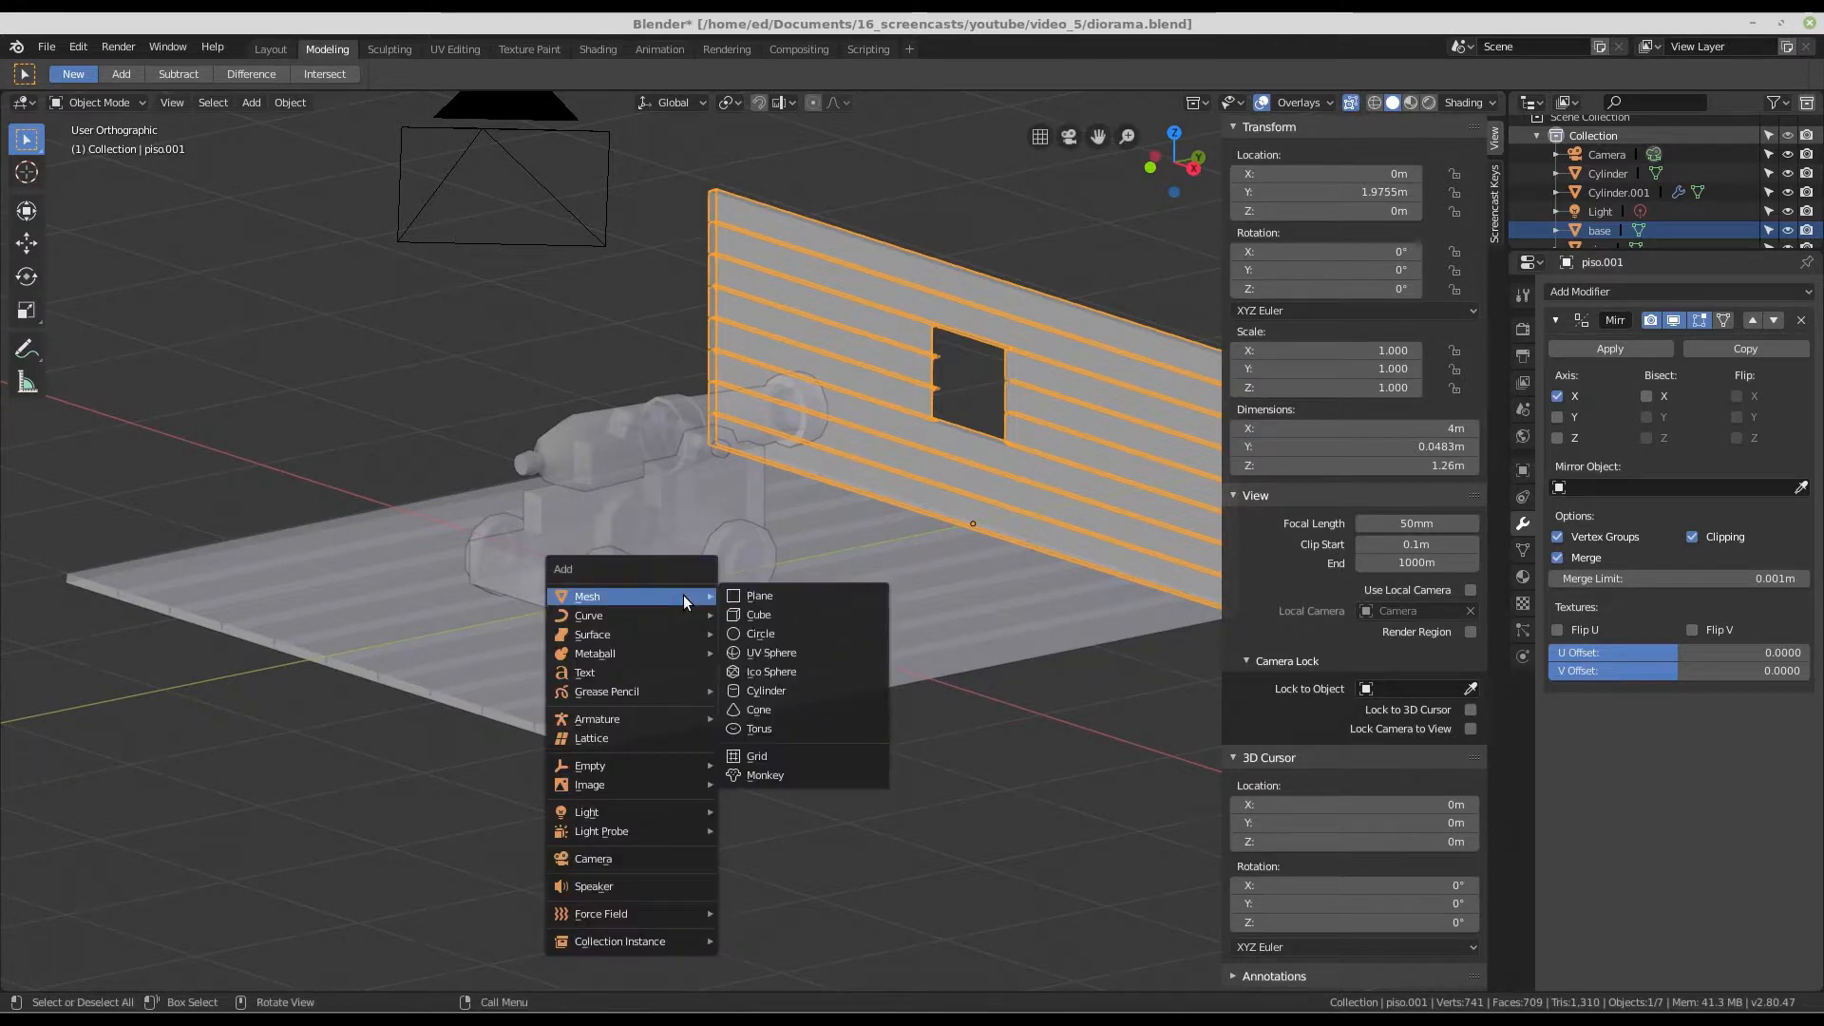
click(783, 596)
middle_drag(783, 595, 640, 564)
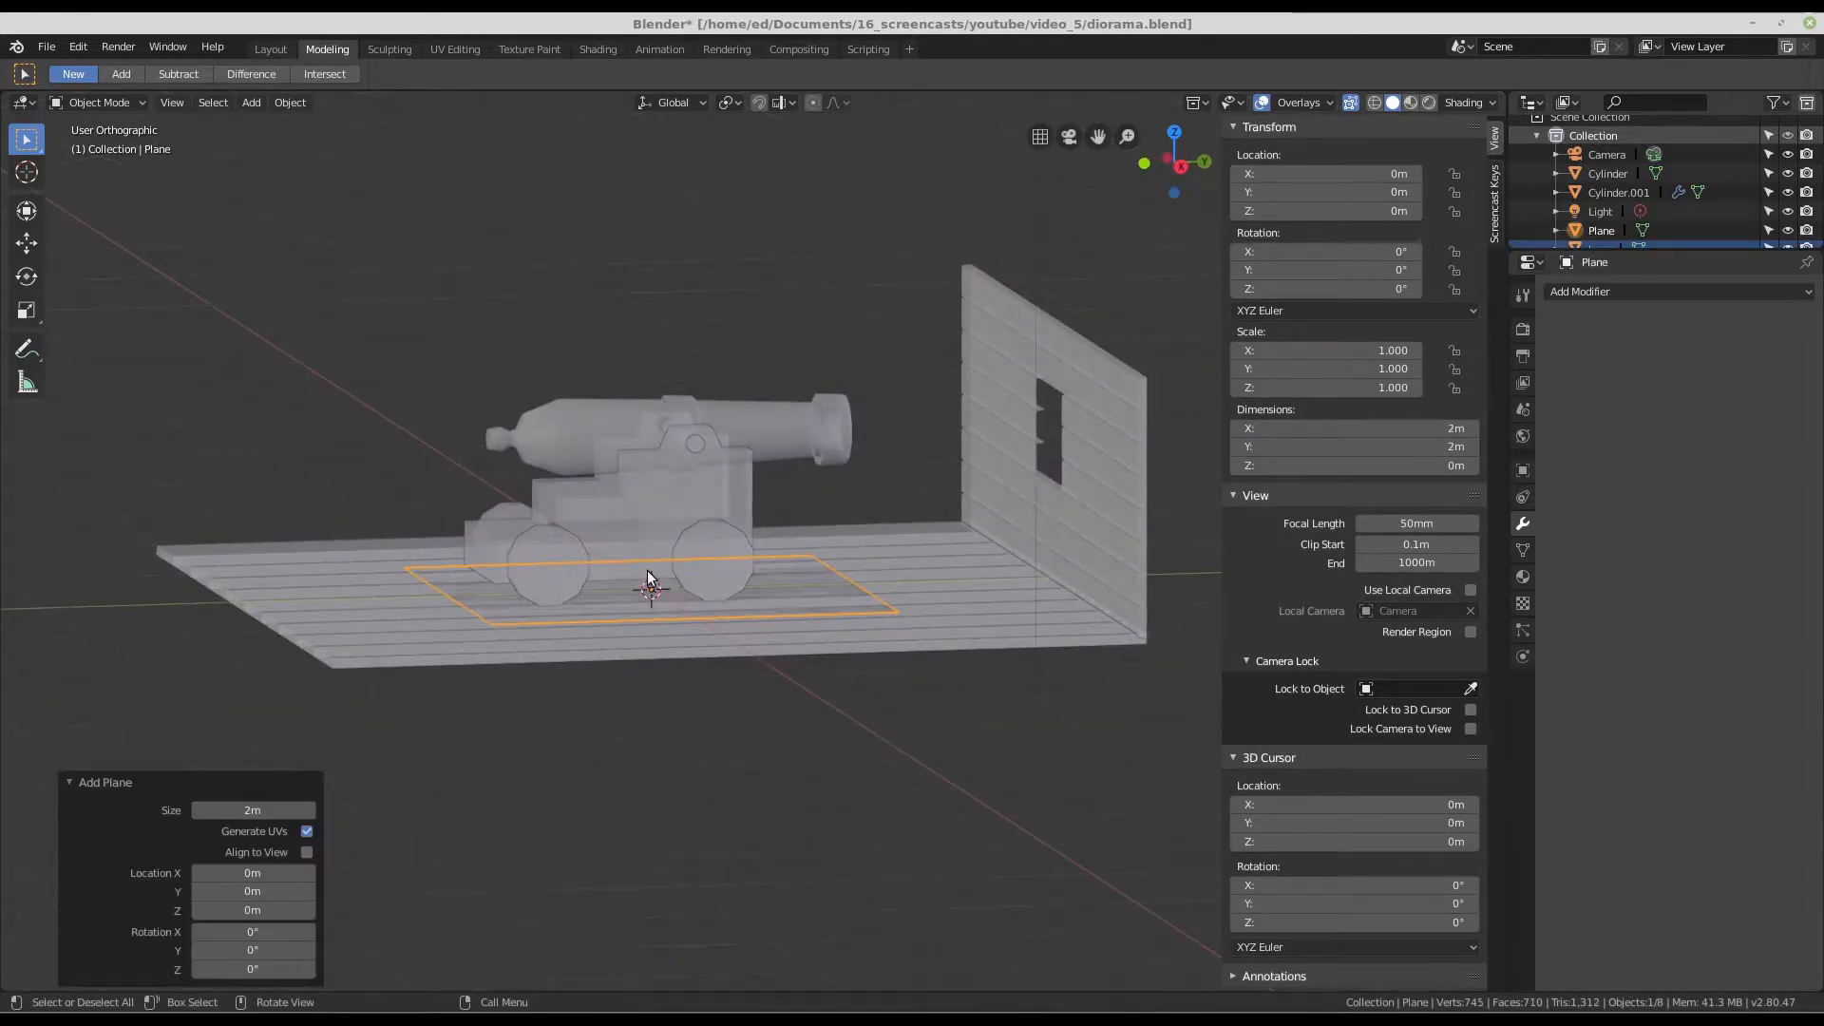
- In Edit Mode, rotate the new plane -90° about the right view's axis so that it stands upright
key(KP_3)
scroll(643, 596, up, 3)
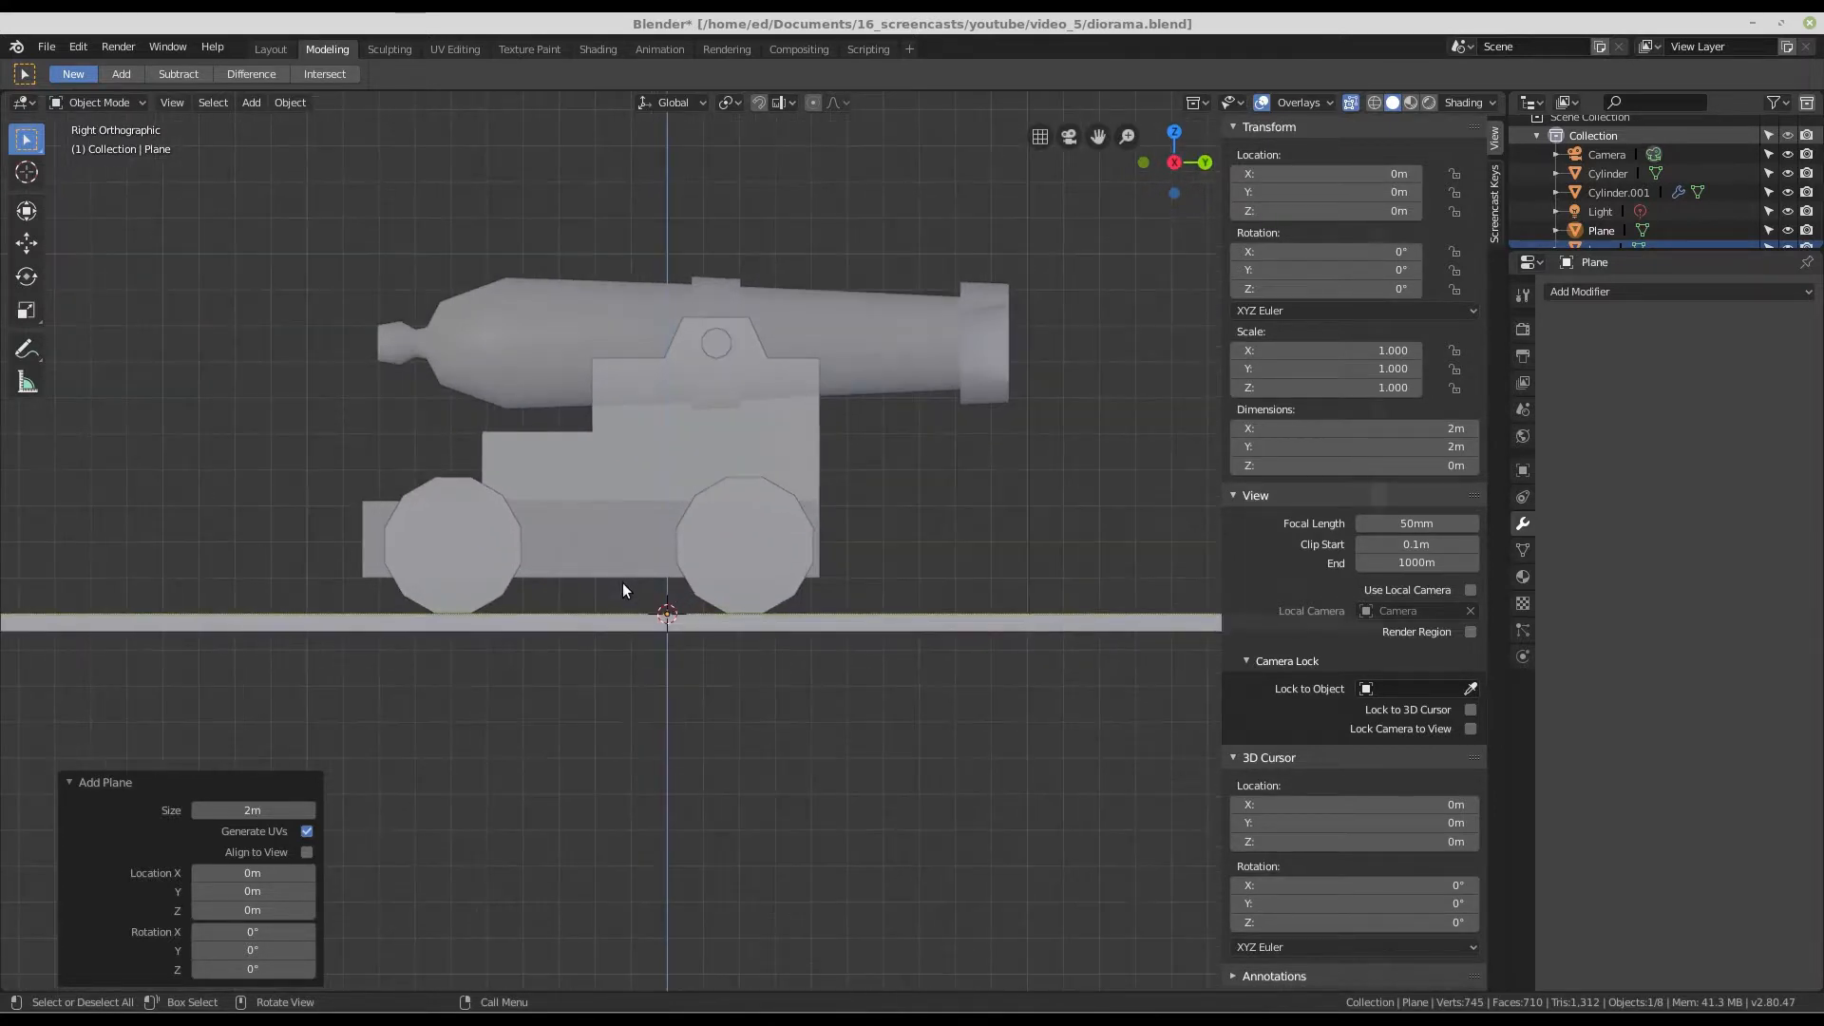
key(Tab)
key(r)
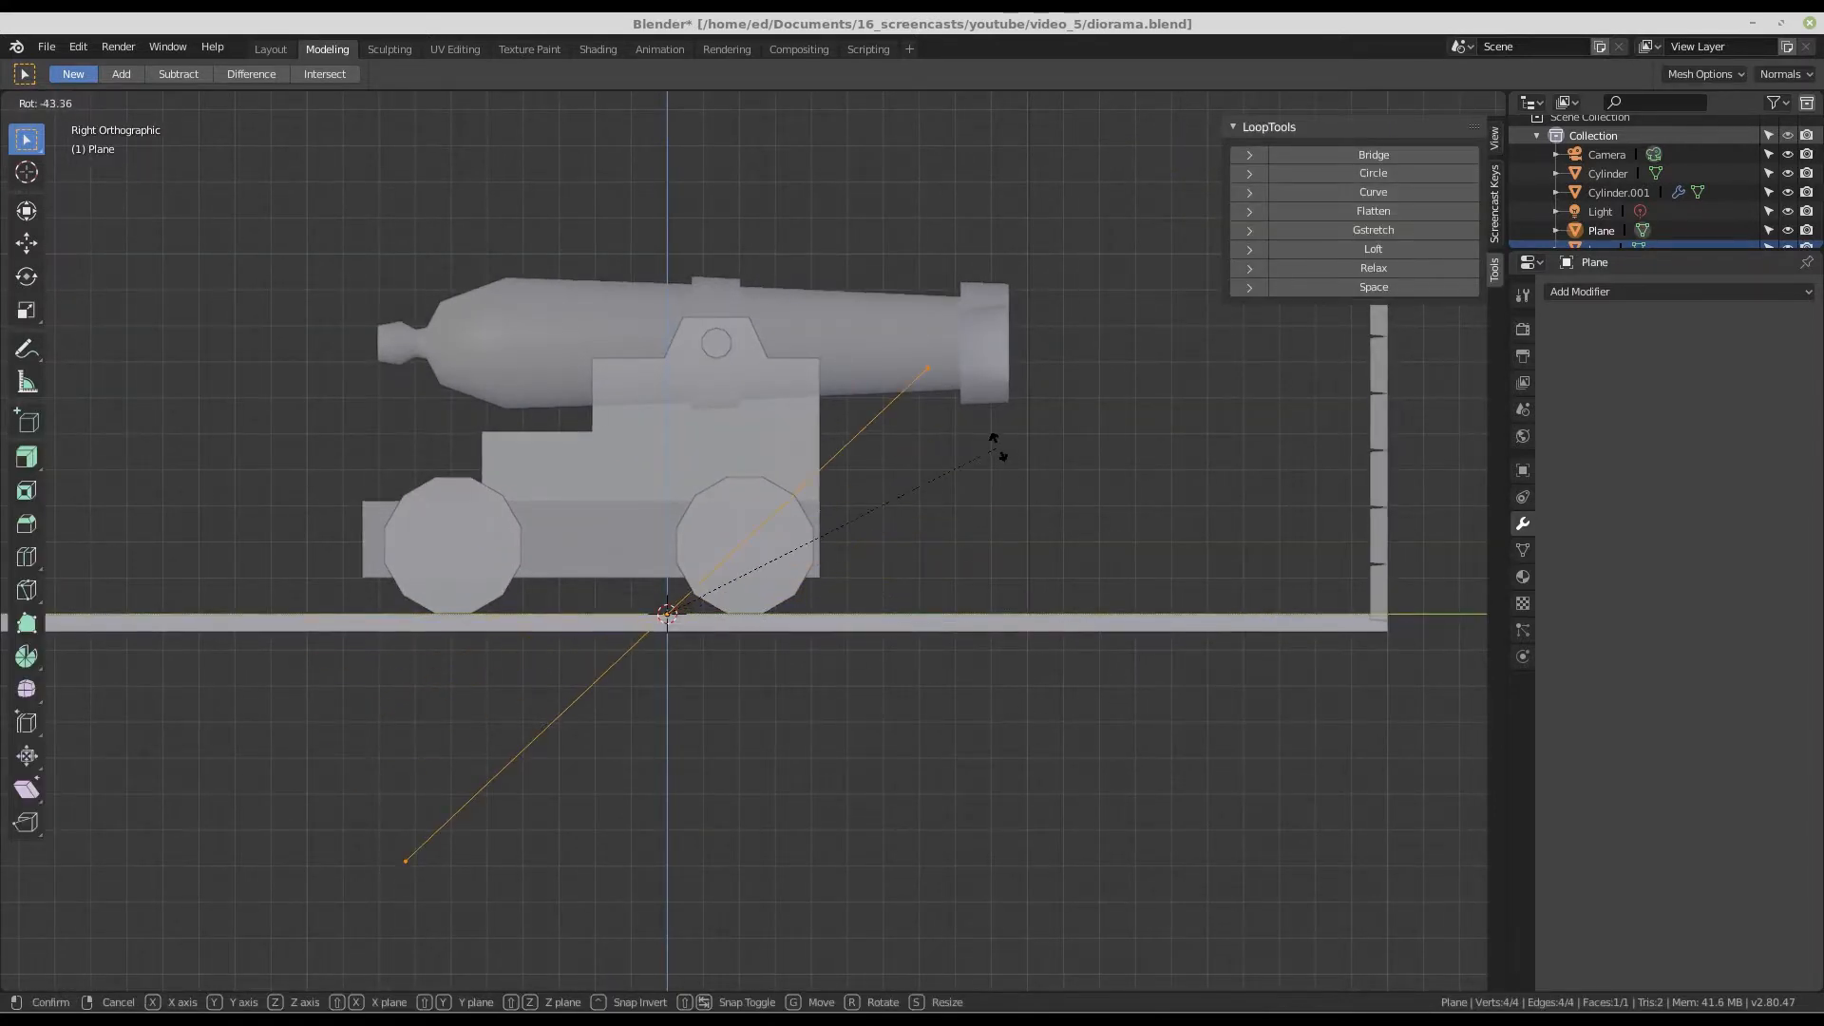
click(760, 280)
scroll(921, 424, down, 3)
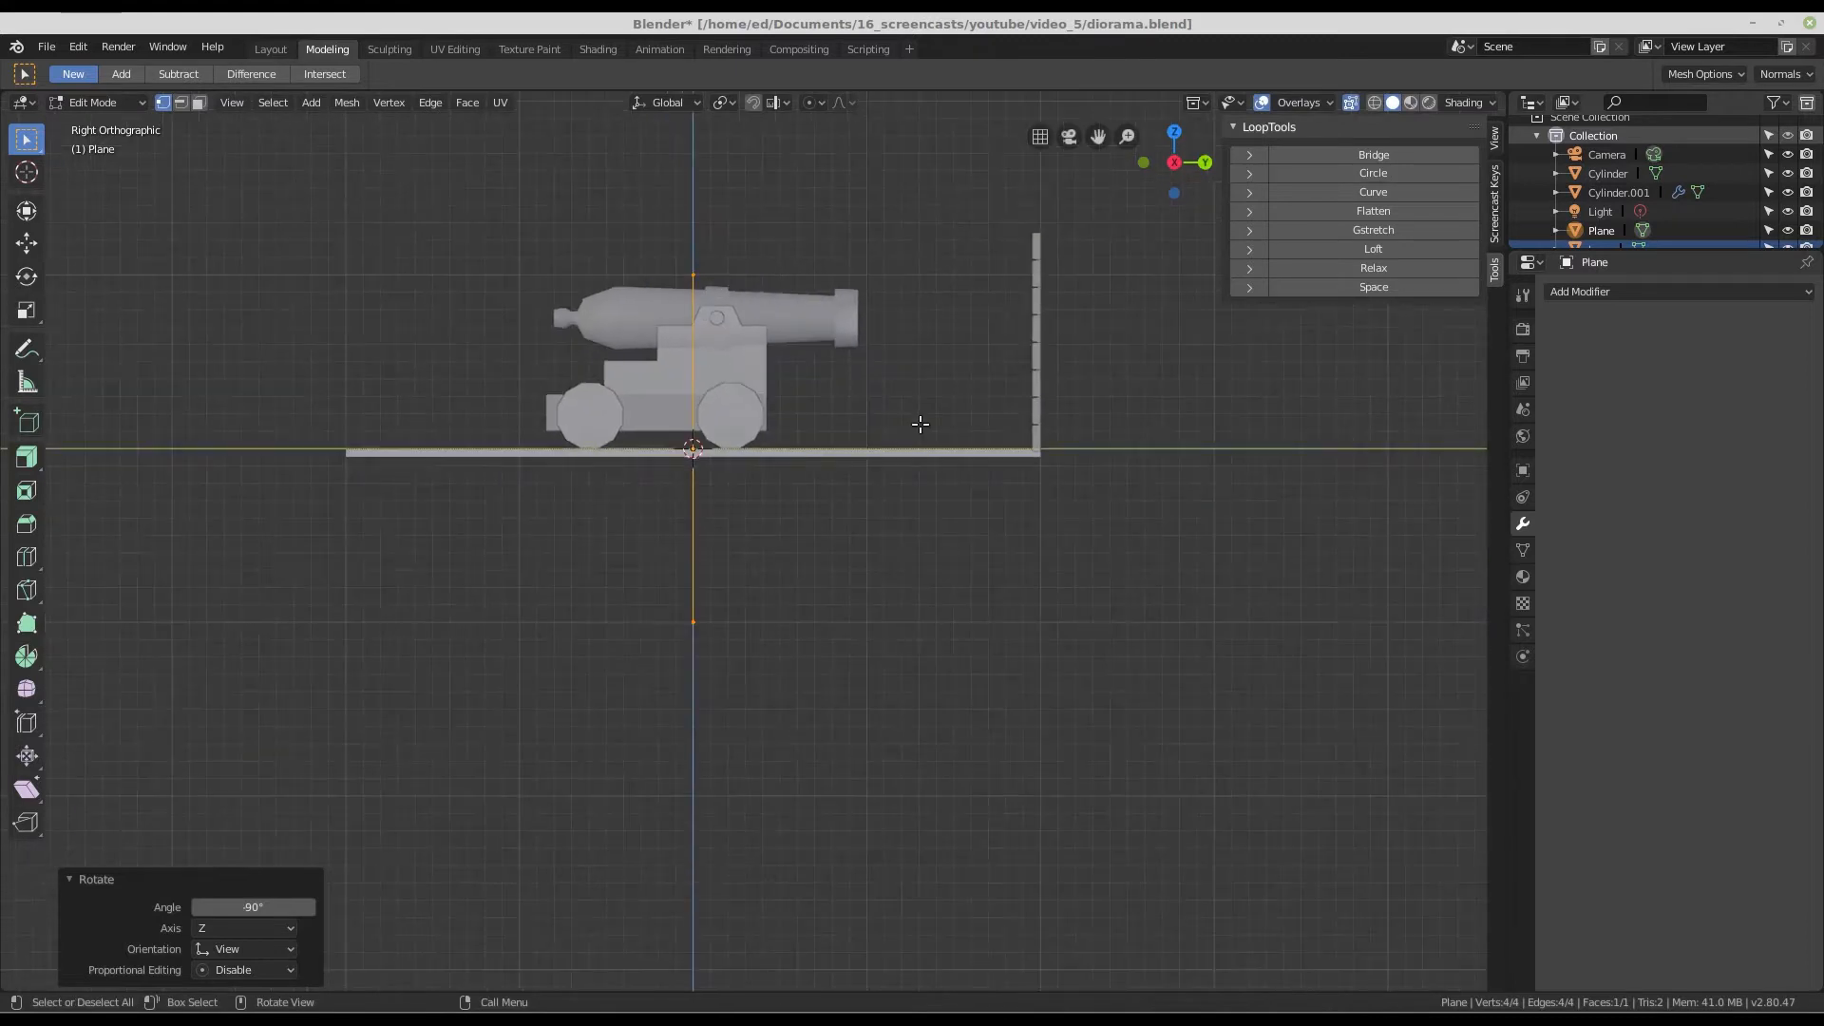
- Scale the upright plane uniformly by 0.390 in the front view
key(KP_1)
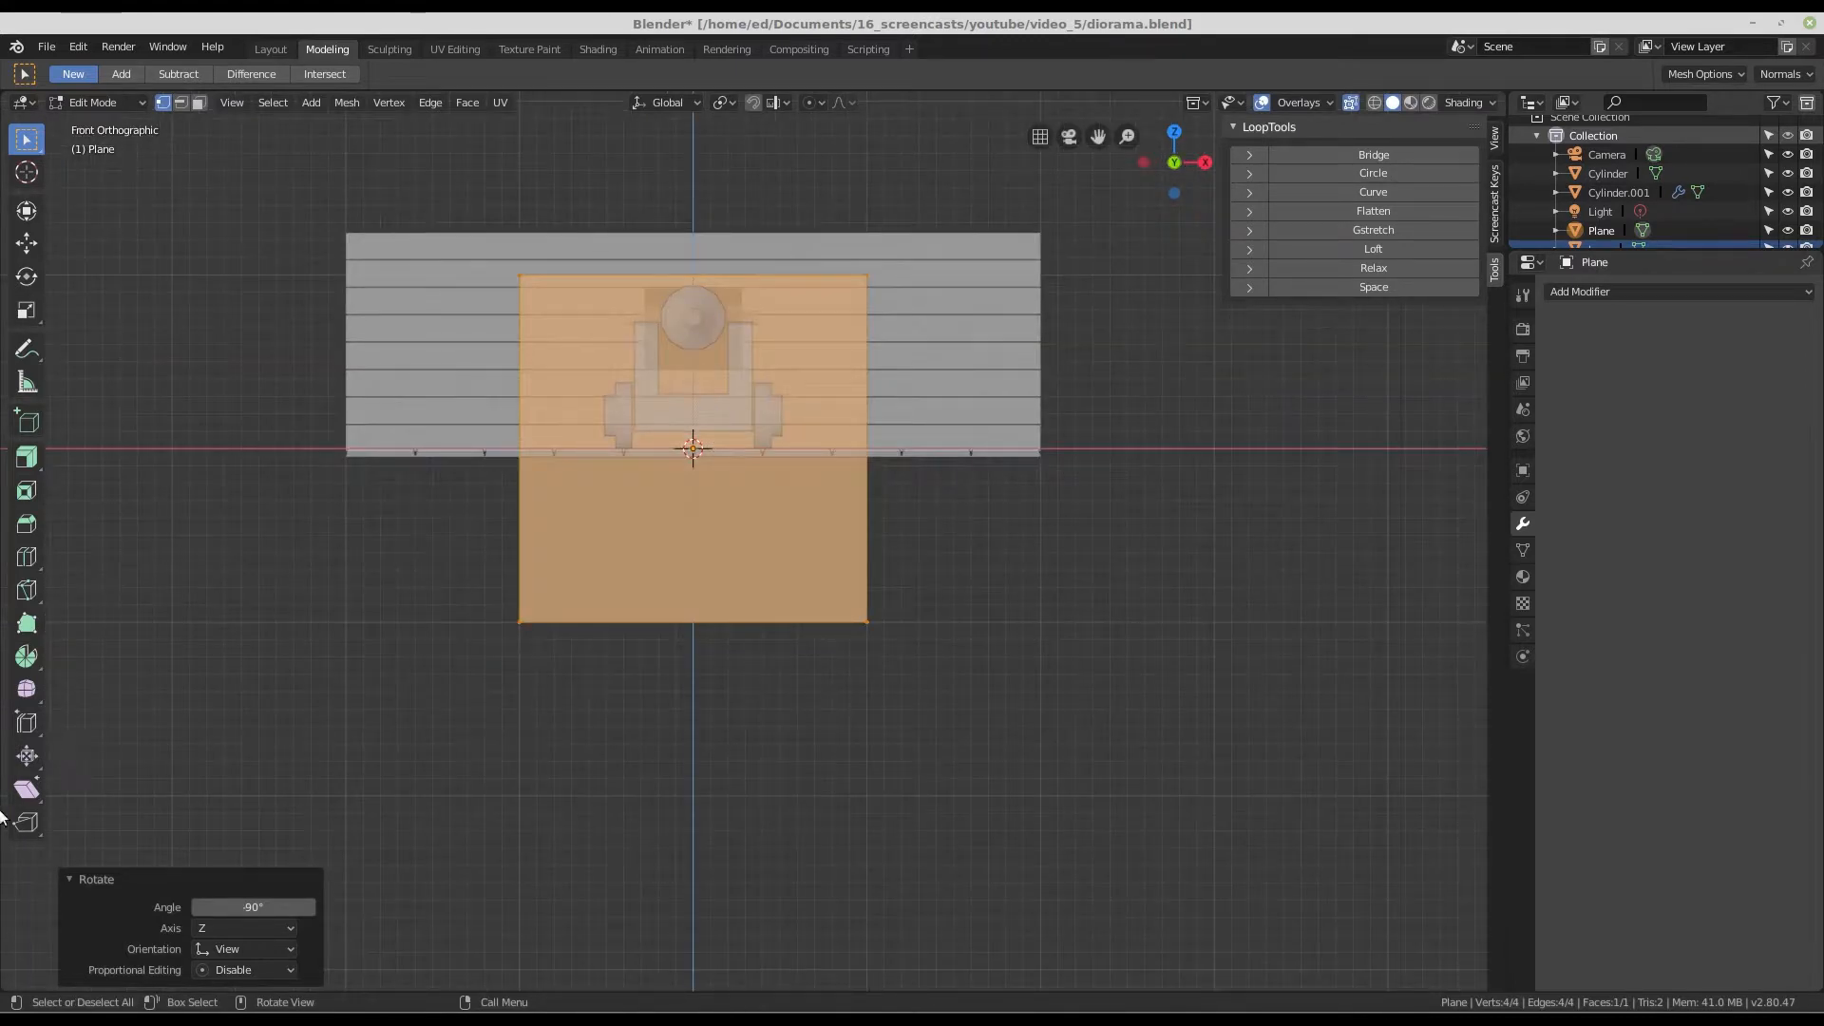
scroll(551, 566, up, 2)
shift+middle_drag(551, 566, 770, 765)
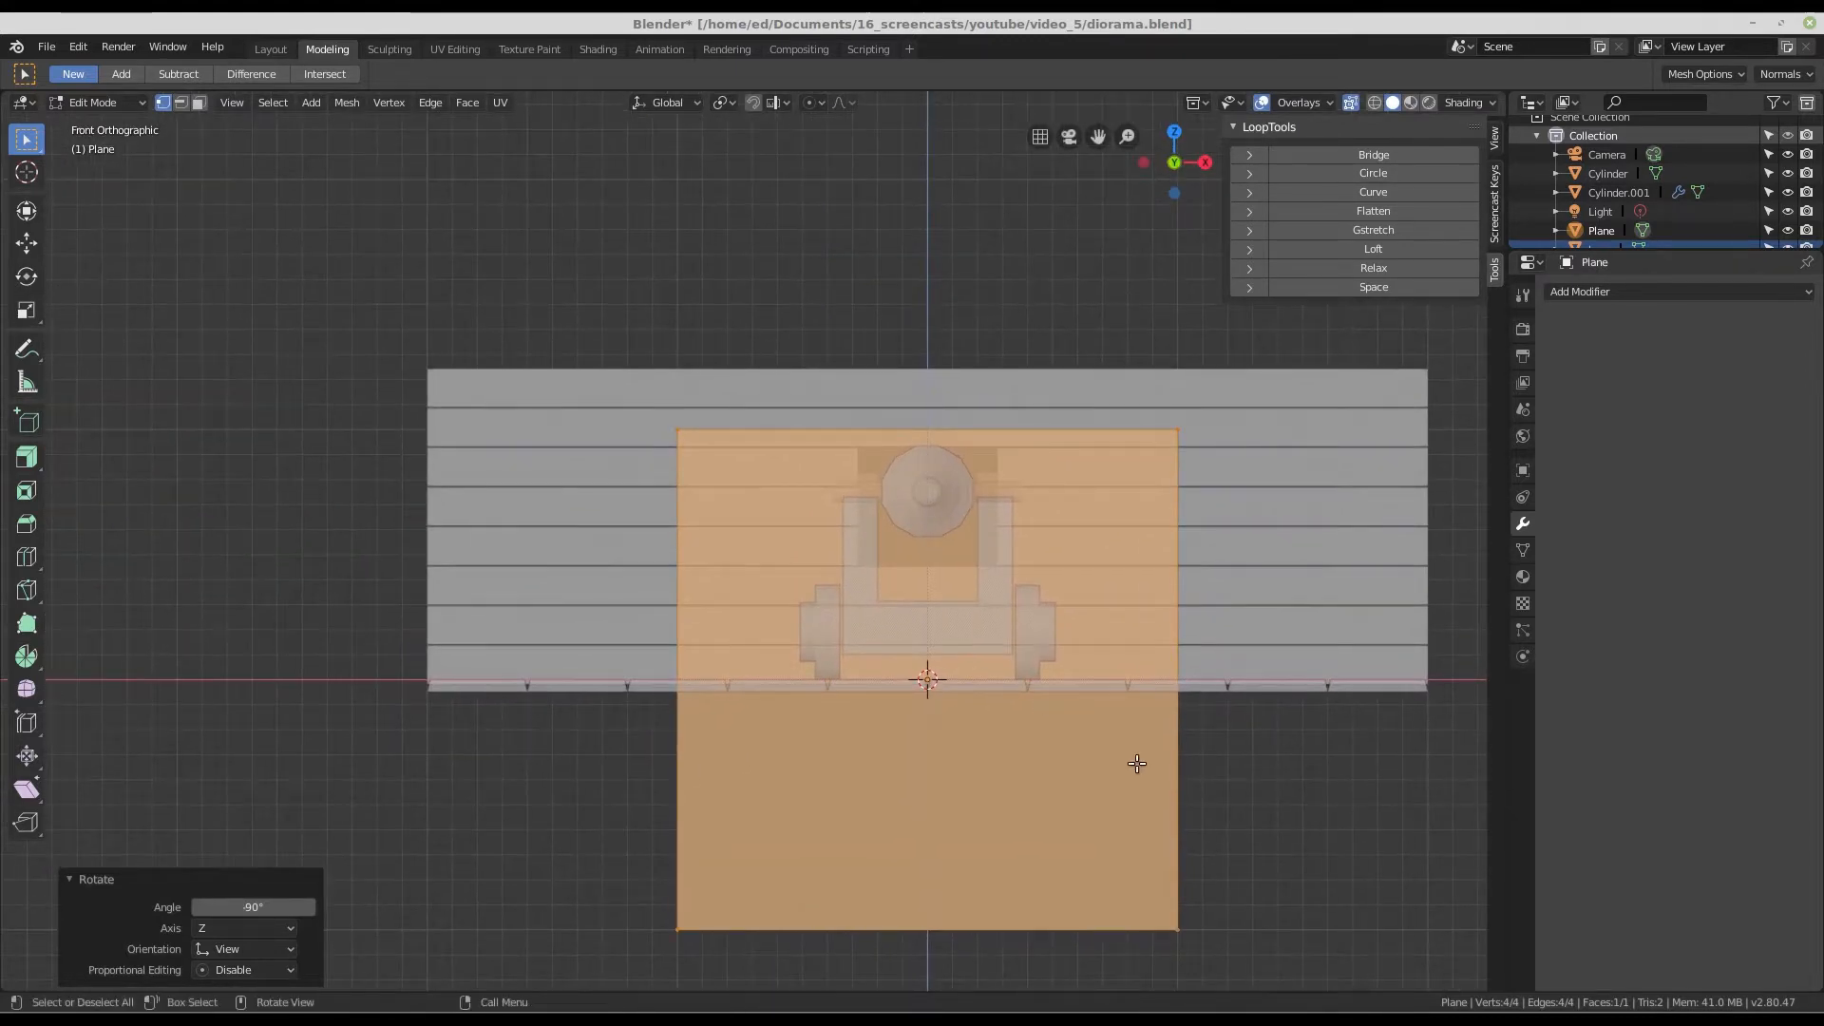
key(s)
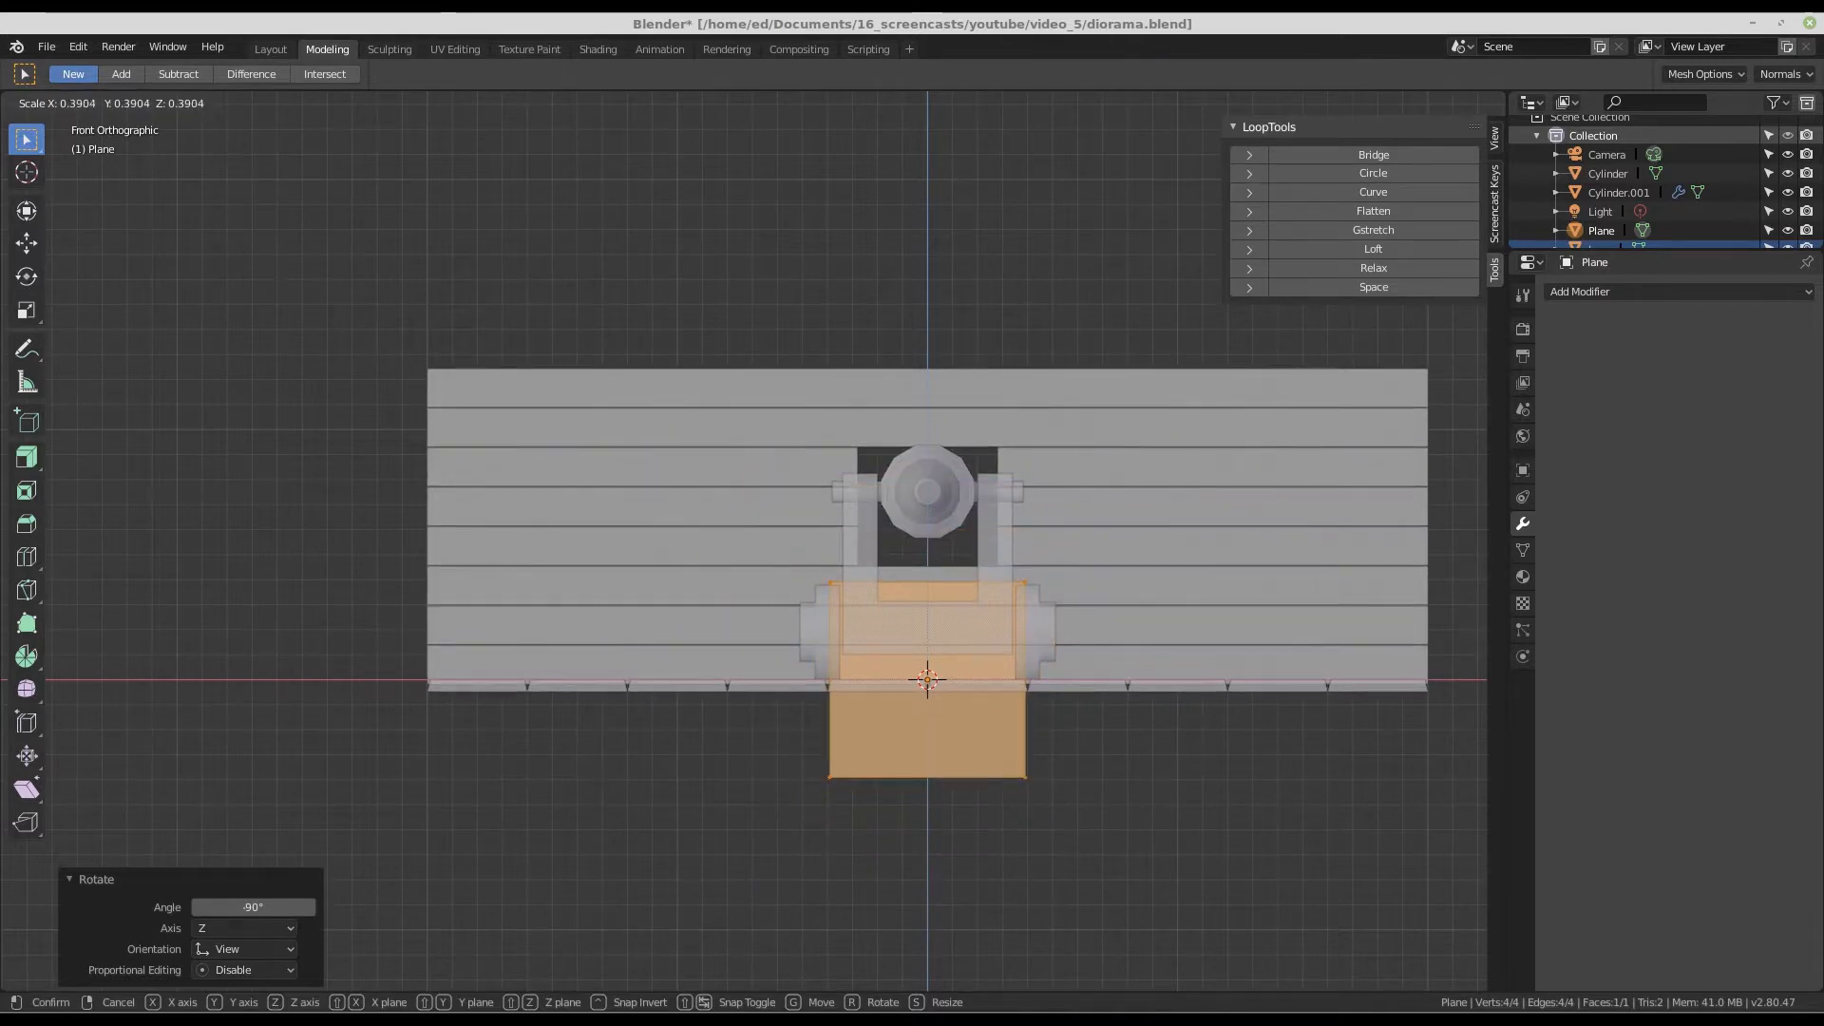
click(1055, 728)
- Move the plane 0.709 m up along Z to the height of the wall's window opening
scroll(927, 671, up, 1)
key(g)
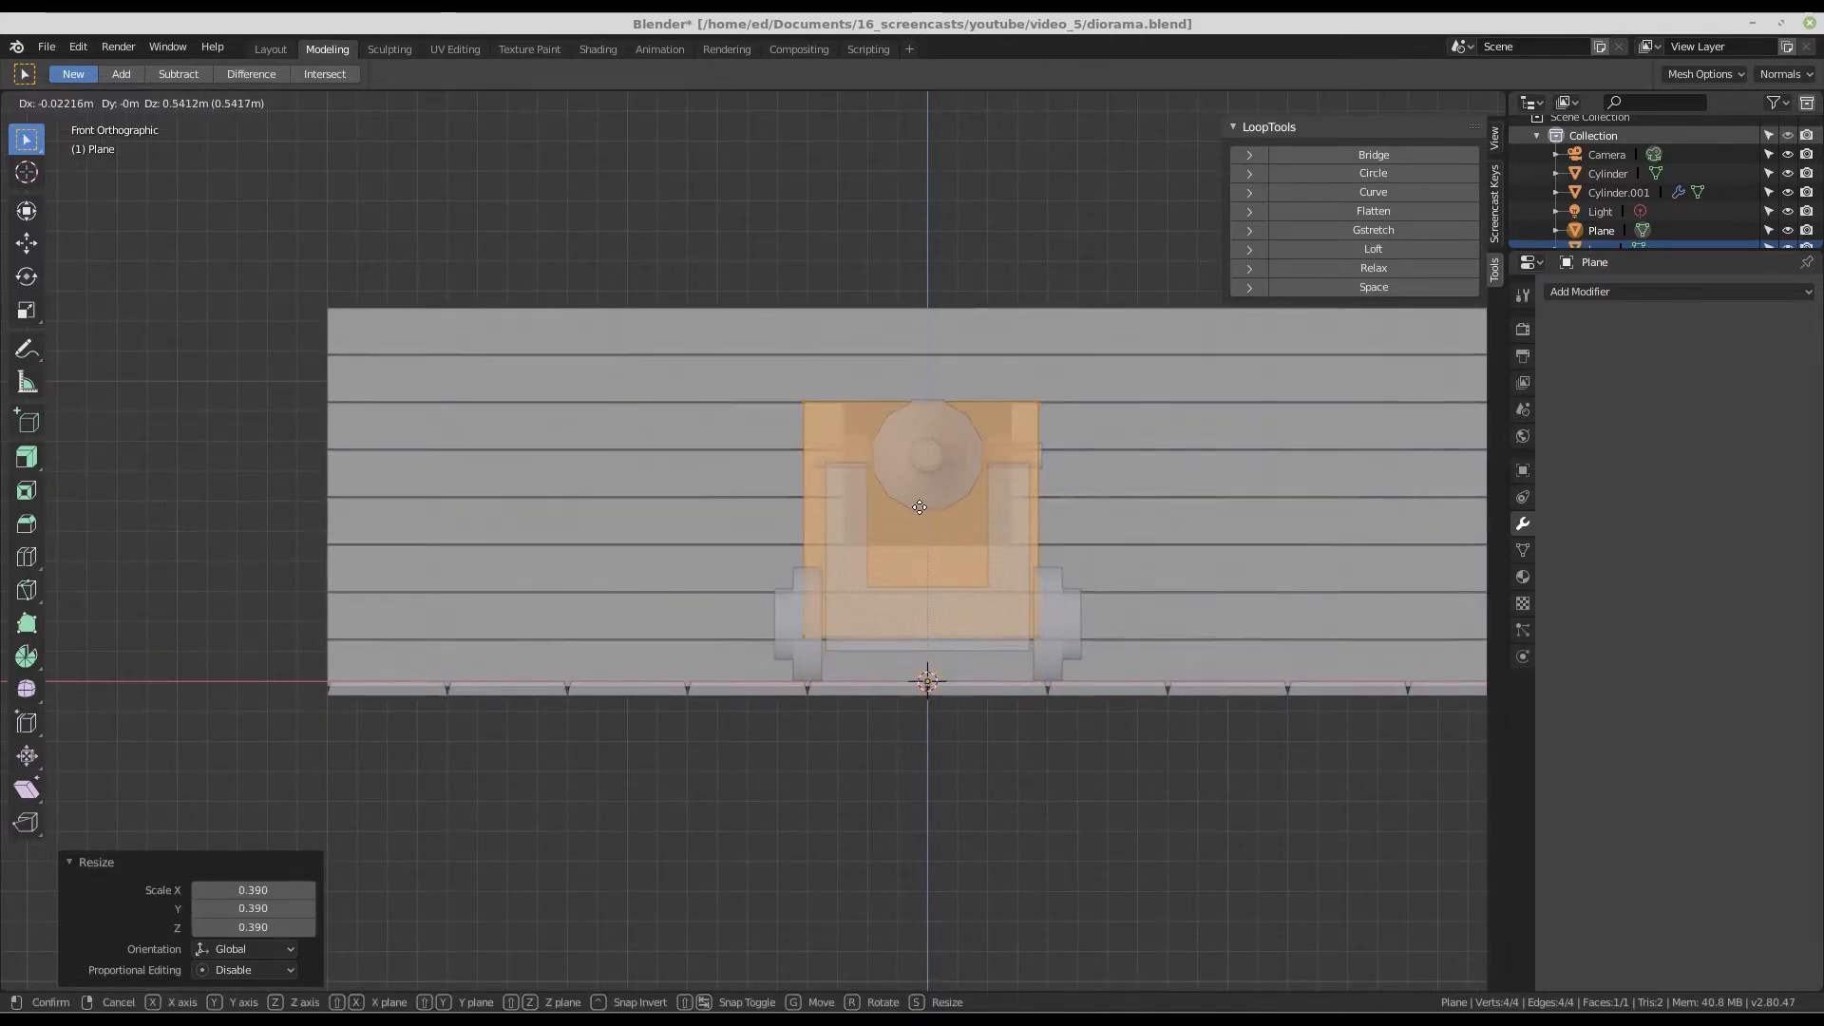
key(z)
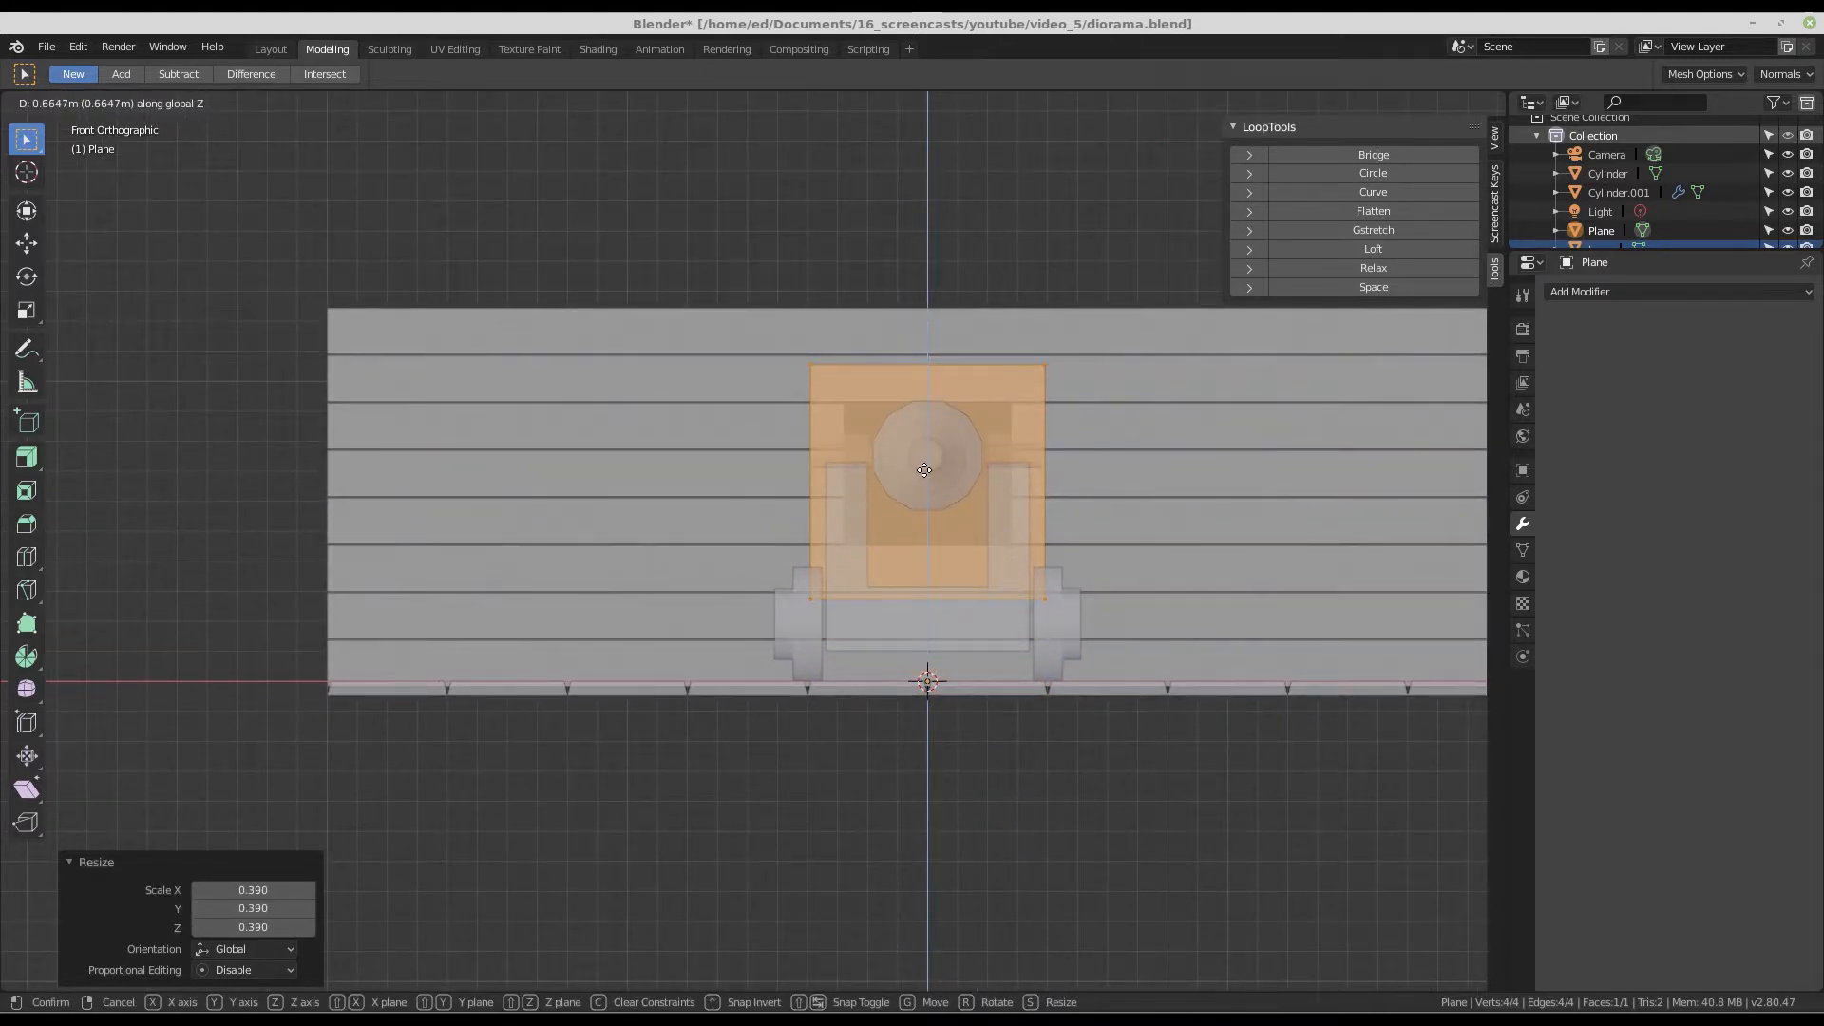
click(925, 428)
- Scale the plane uniformly by 0.859 and move it -0.0183 m along Z to centre it over the opening
scroll(1004, 556, up, 2)
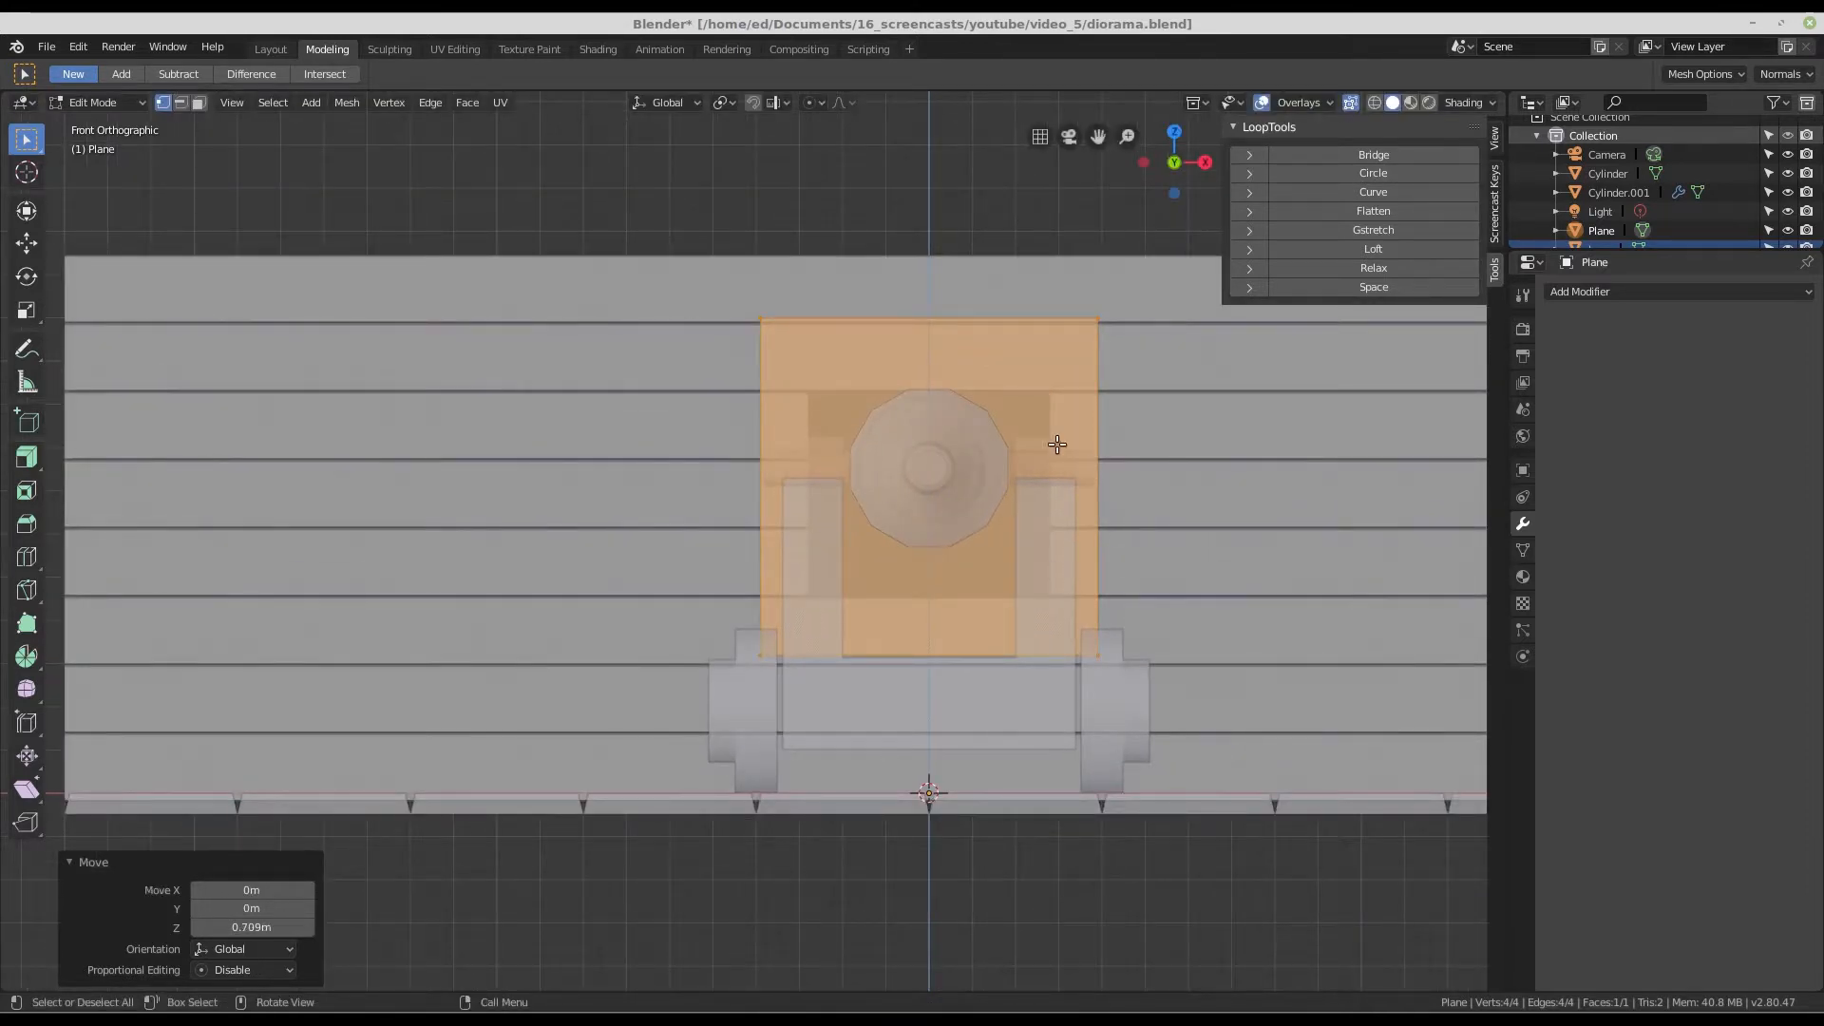
scroll(1058, 444, up, 1)
key(s)
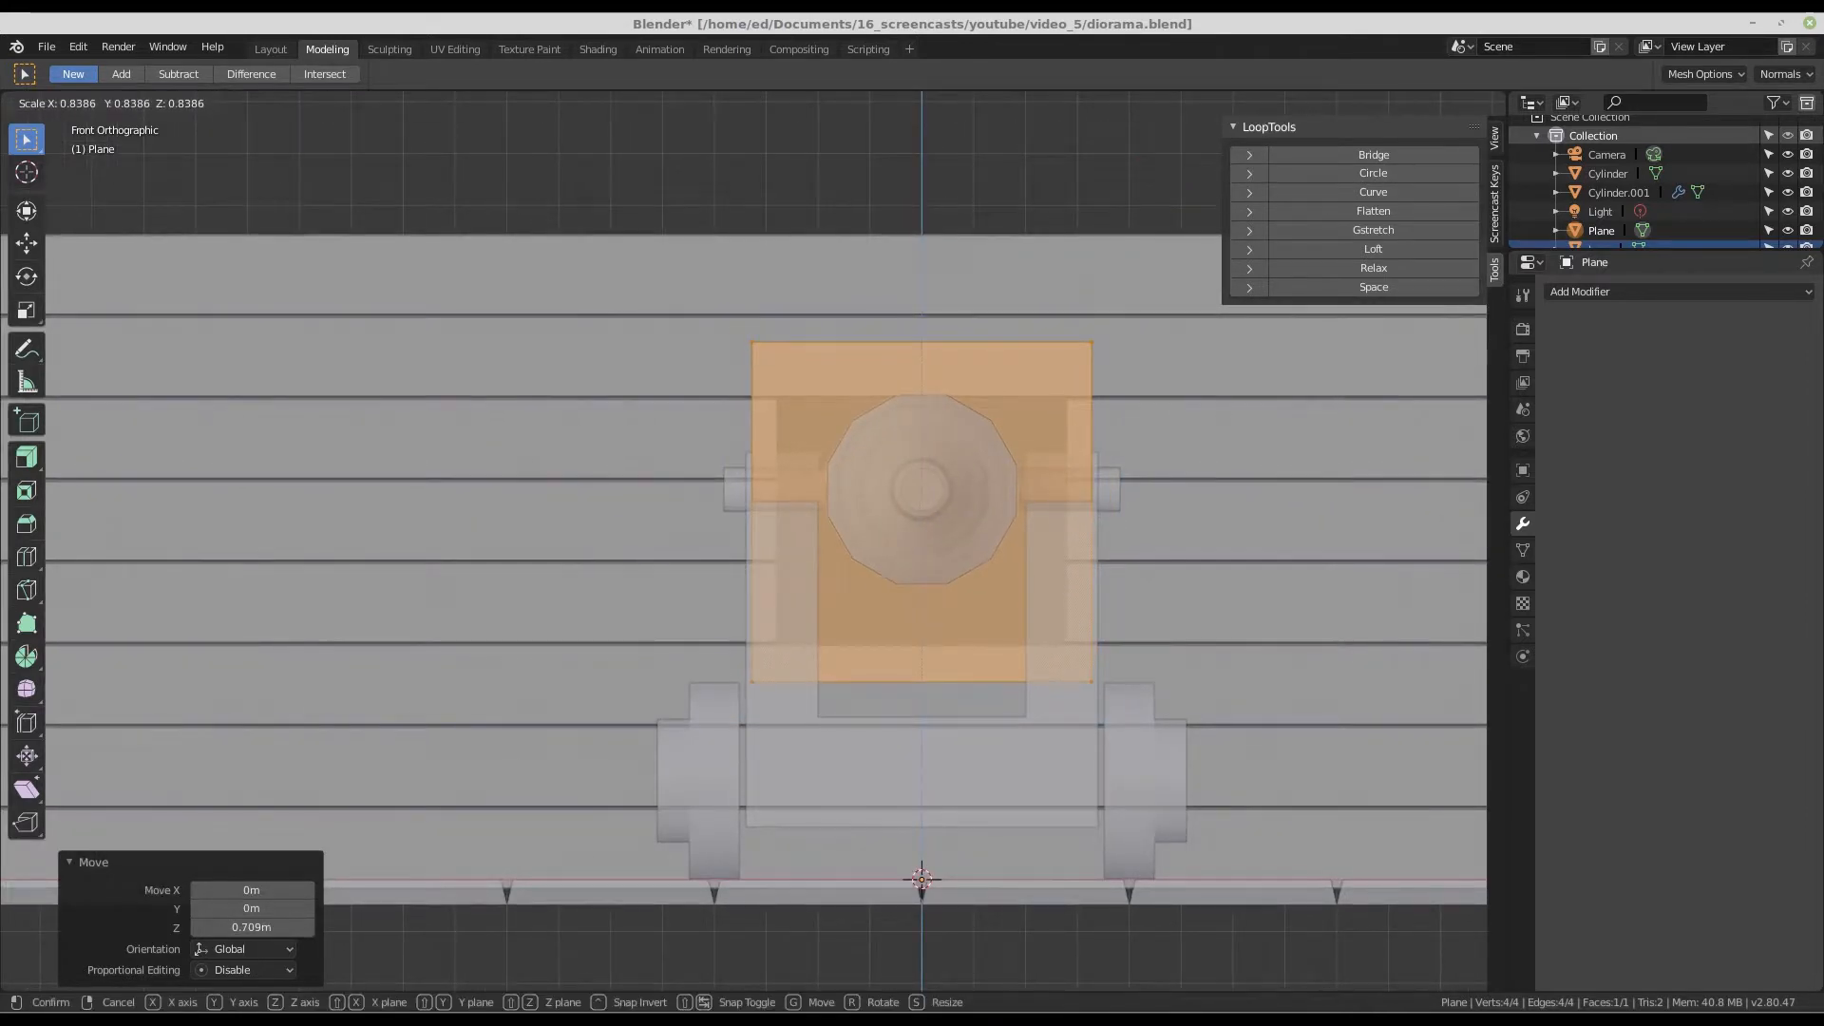
click(1193, 434)
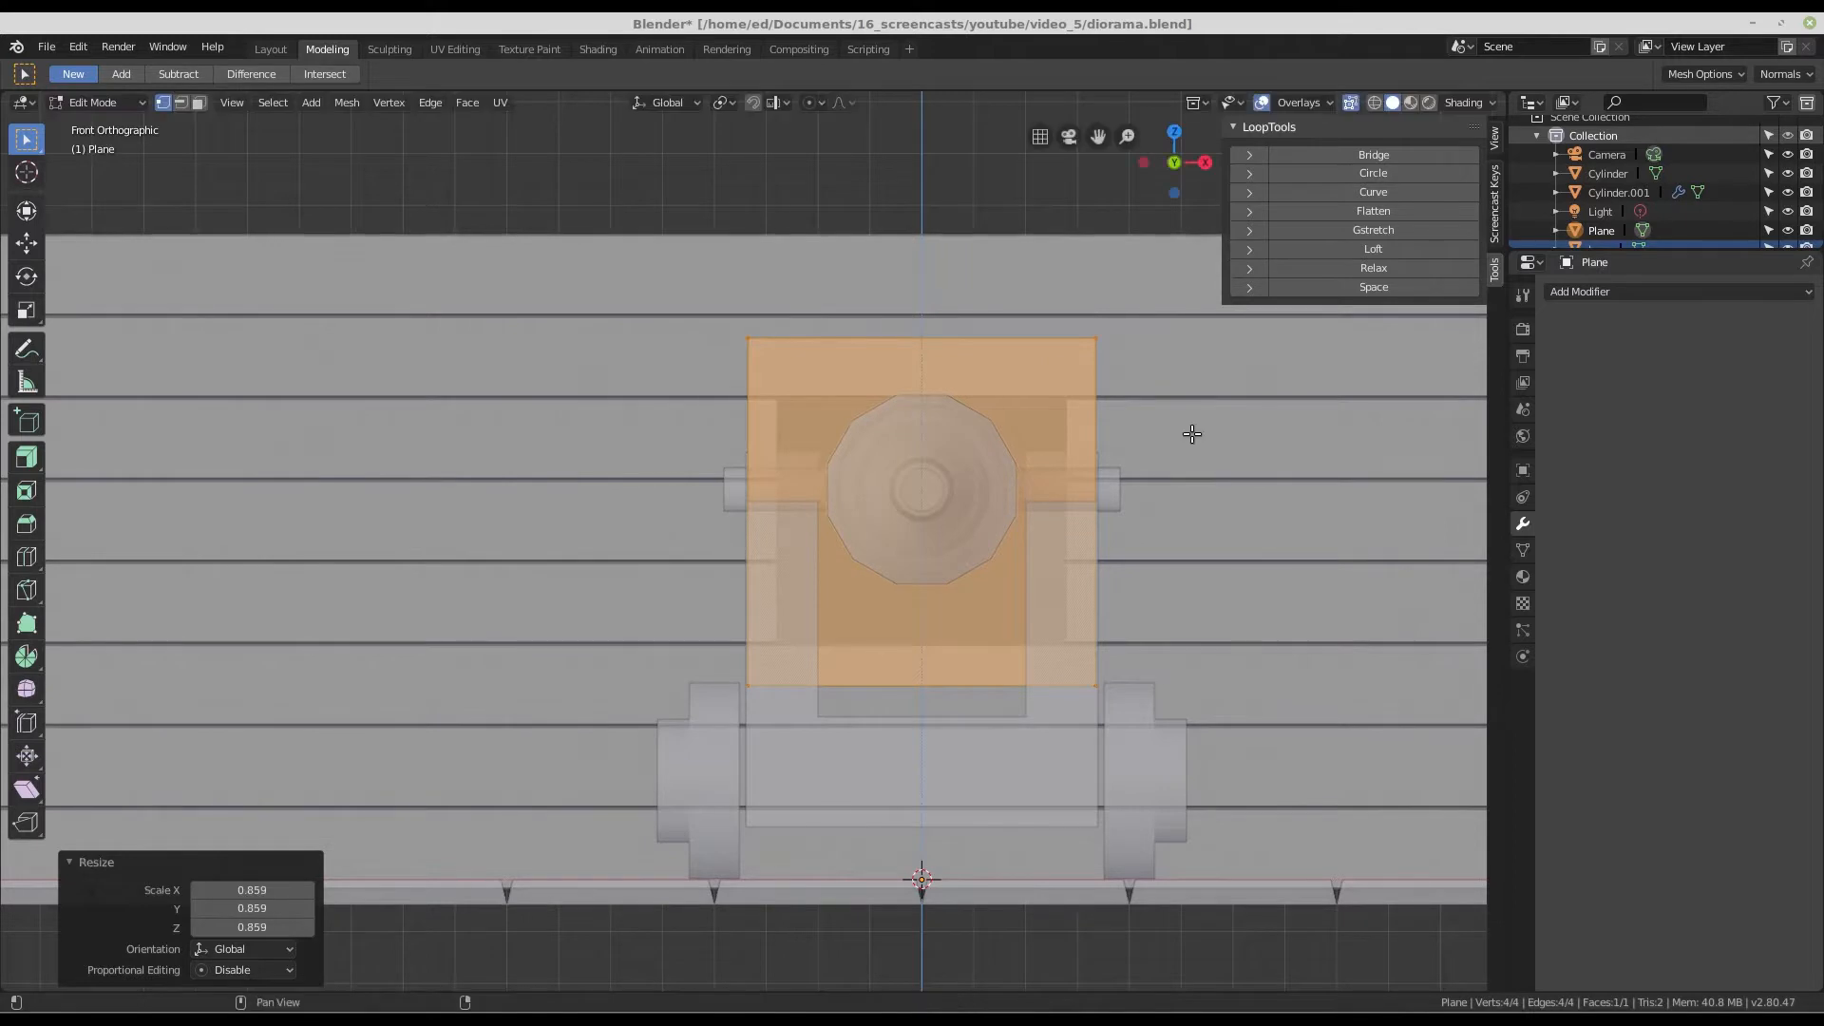
key(g)
key(z)
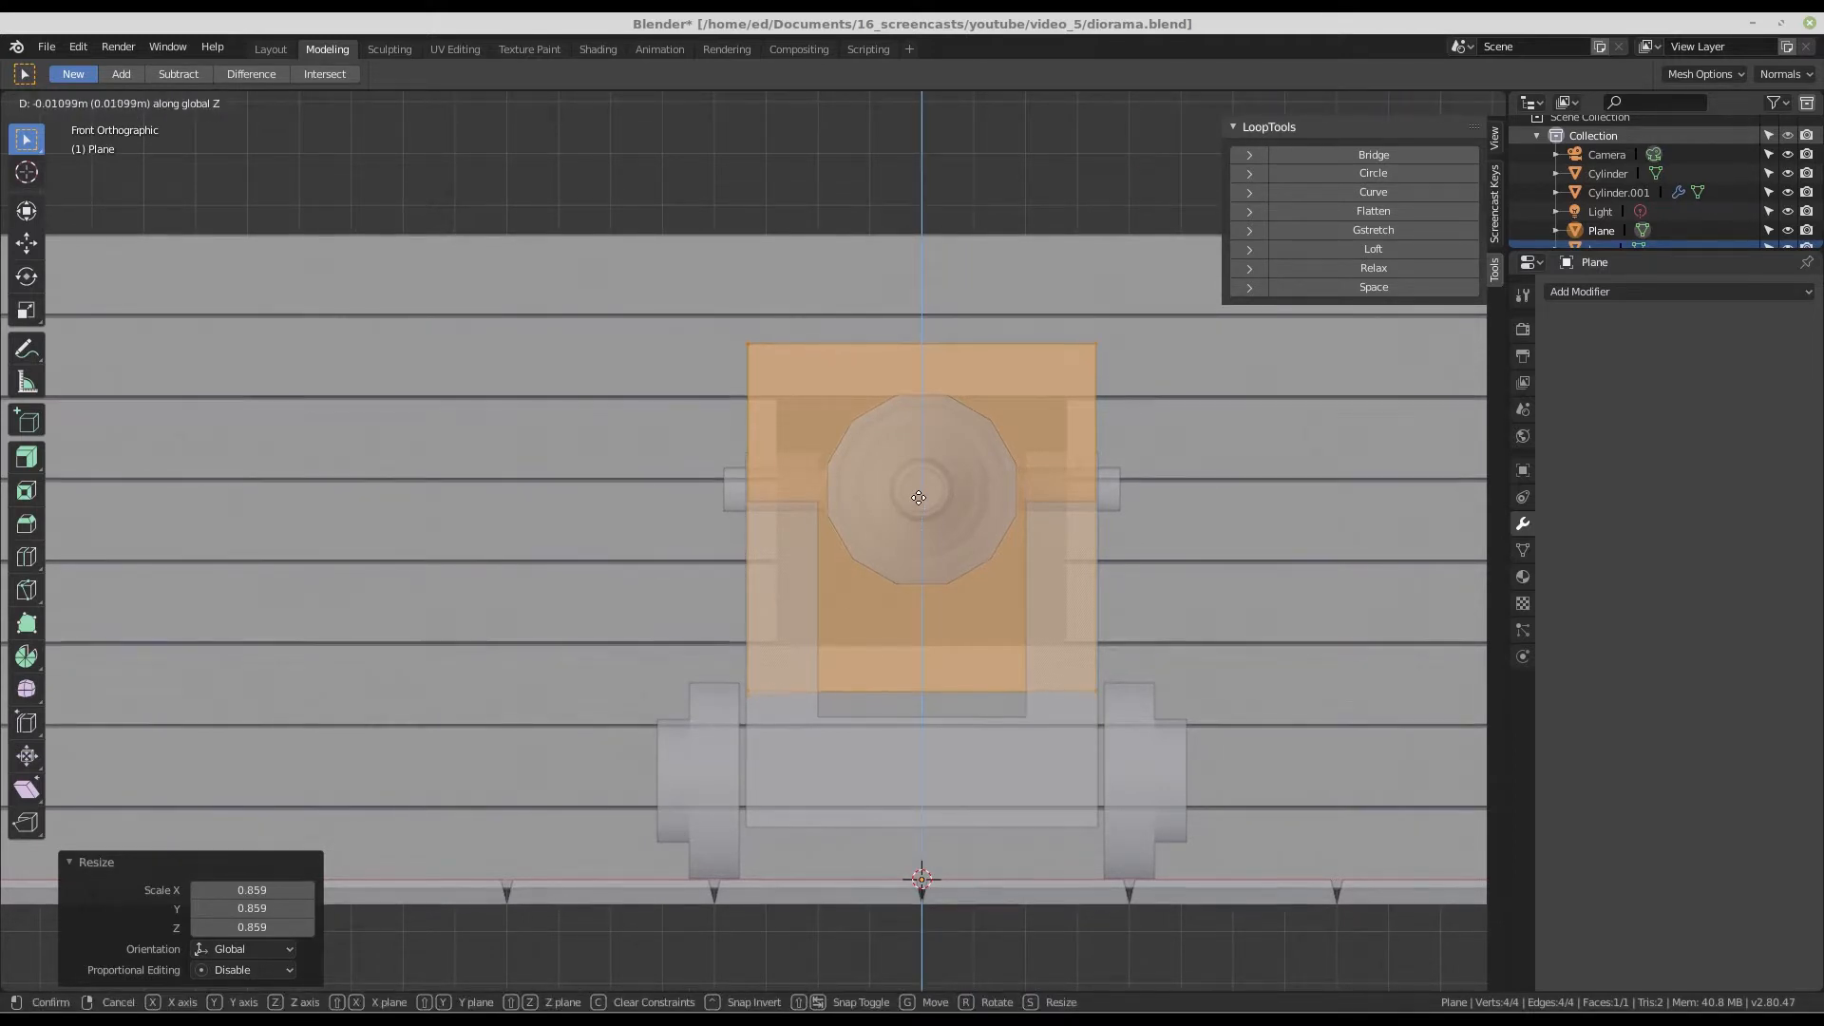
click(920, 502)
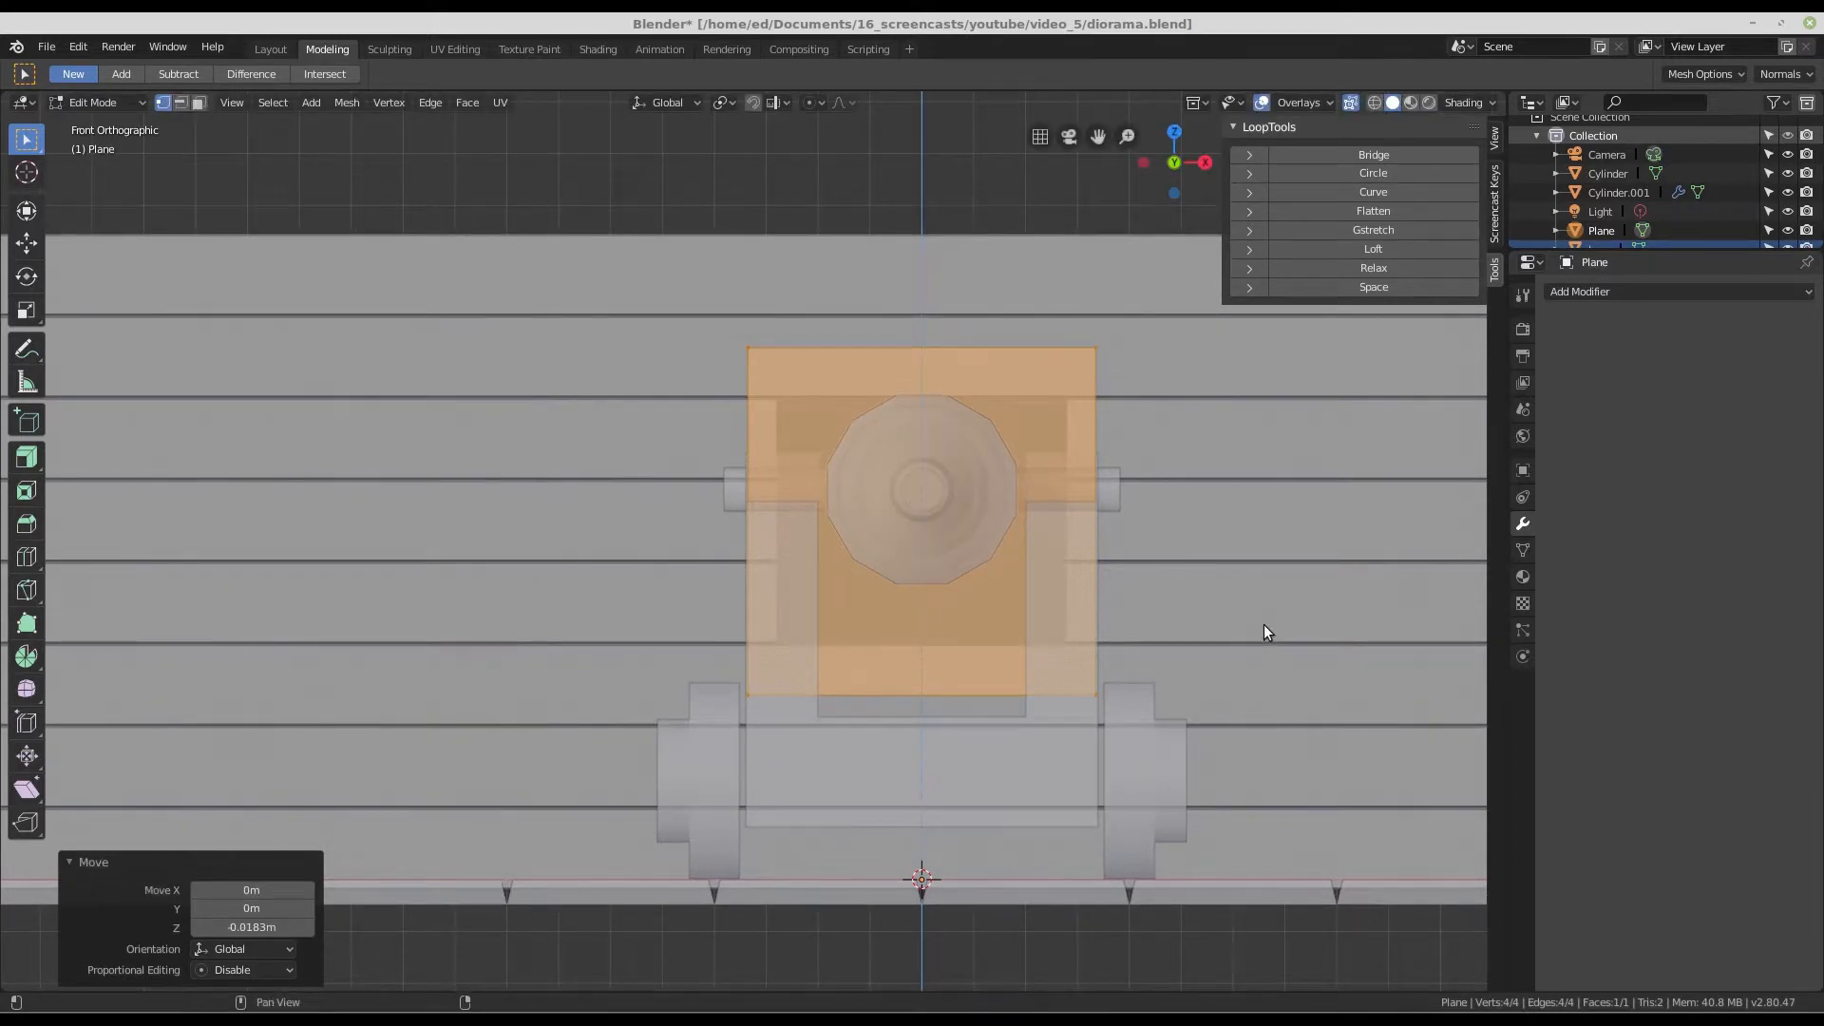
- Scale the plane by 0.836 along Z to even out its margin around the opening
key(s)
key(z)
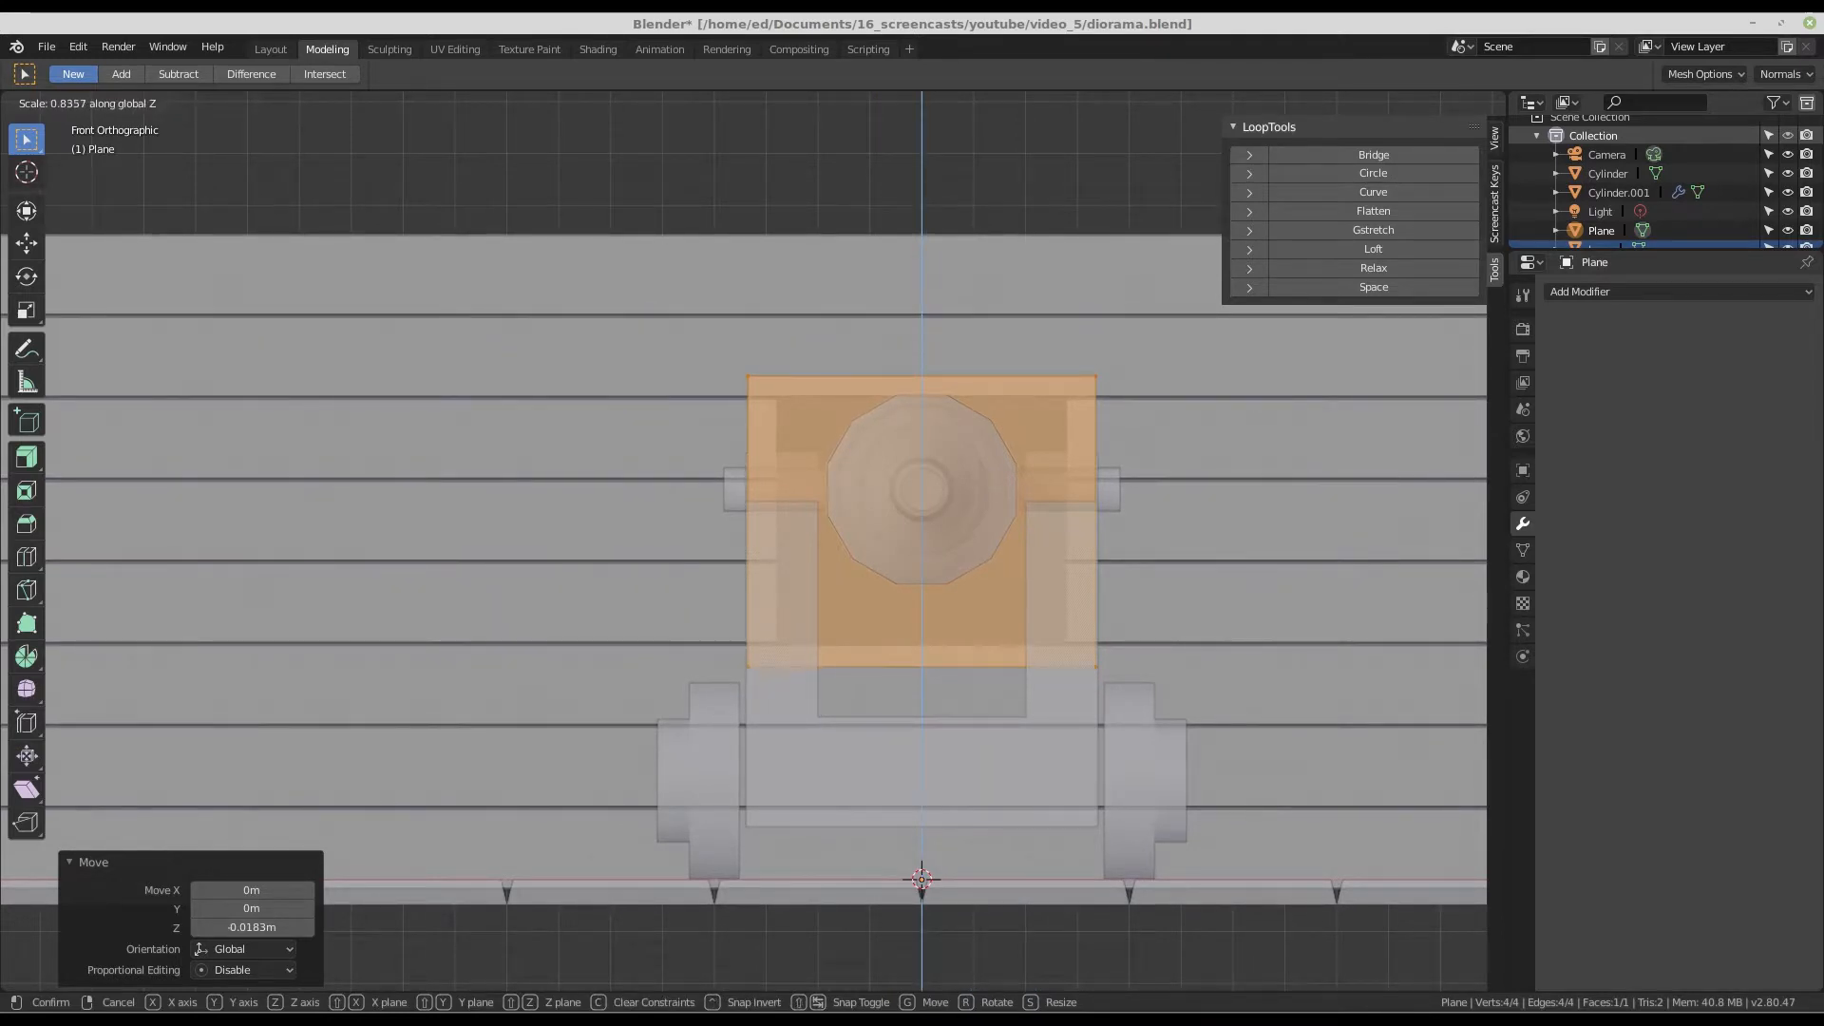
click(934, 353)
- Move the plane 1.99 m along Y so that it lies in the wall at the window opening
scroll(934, 353, down, 2)
middle_drag(934, 352, 925, 493)
scroll(822, 468, down, 3)
scroll(822, 468, down, 1)
scroll(880, 597, up, 4)
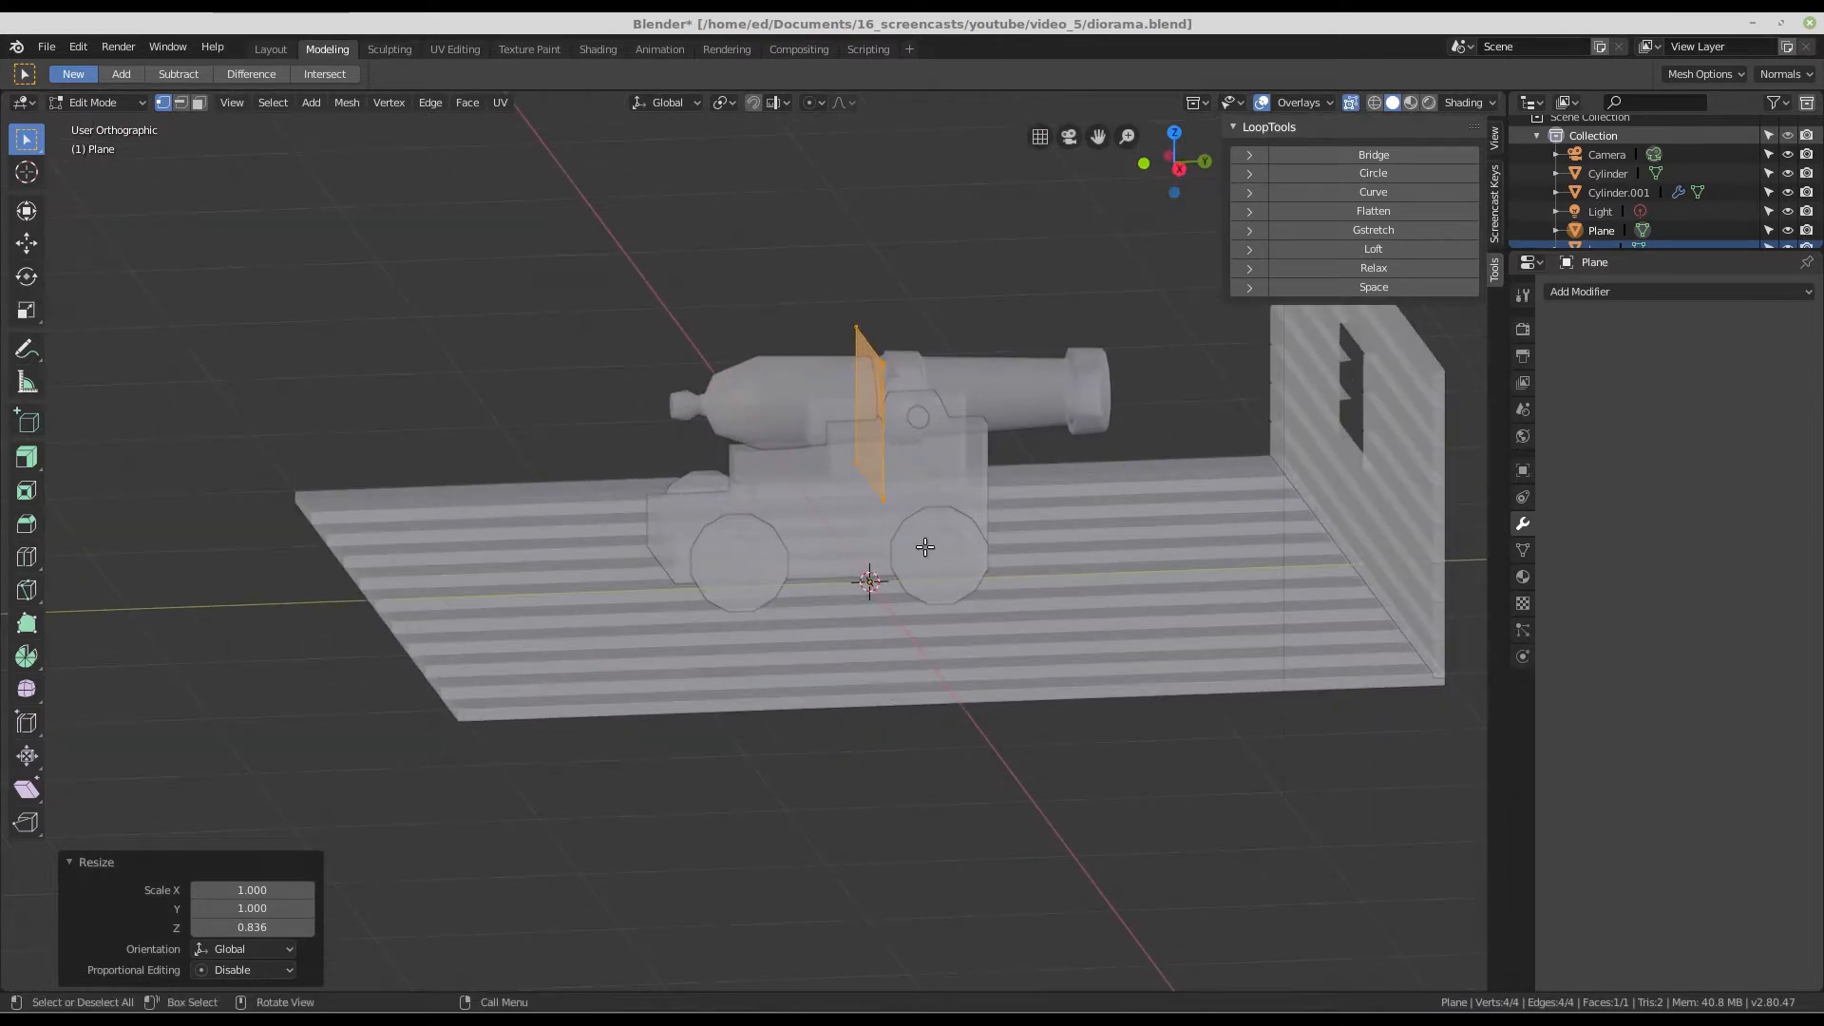
shift+middle_drag(741, 594, 539, 674)
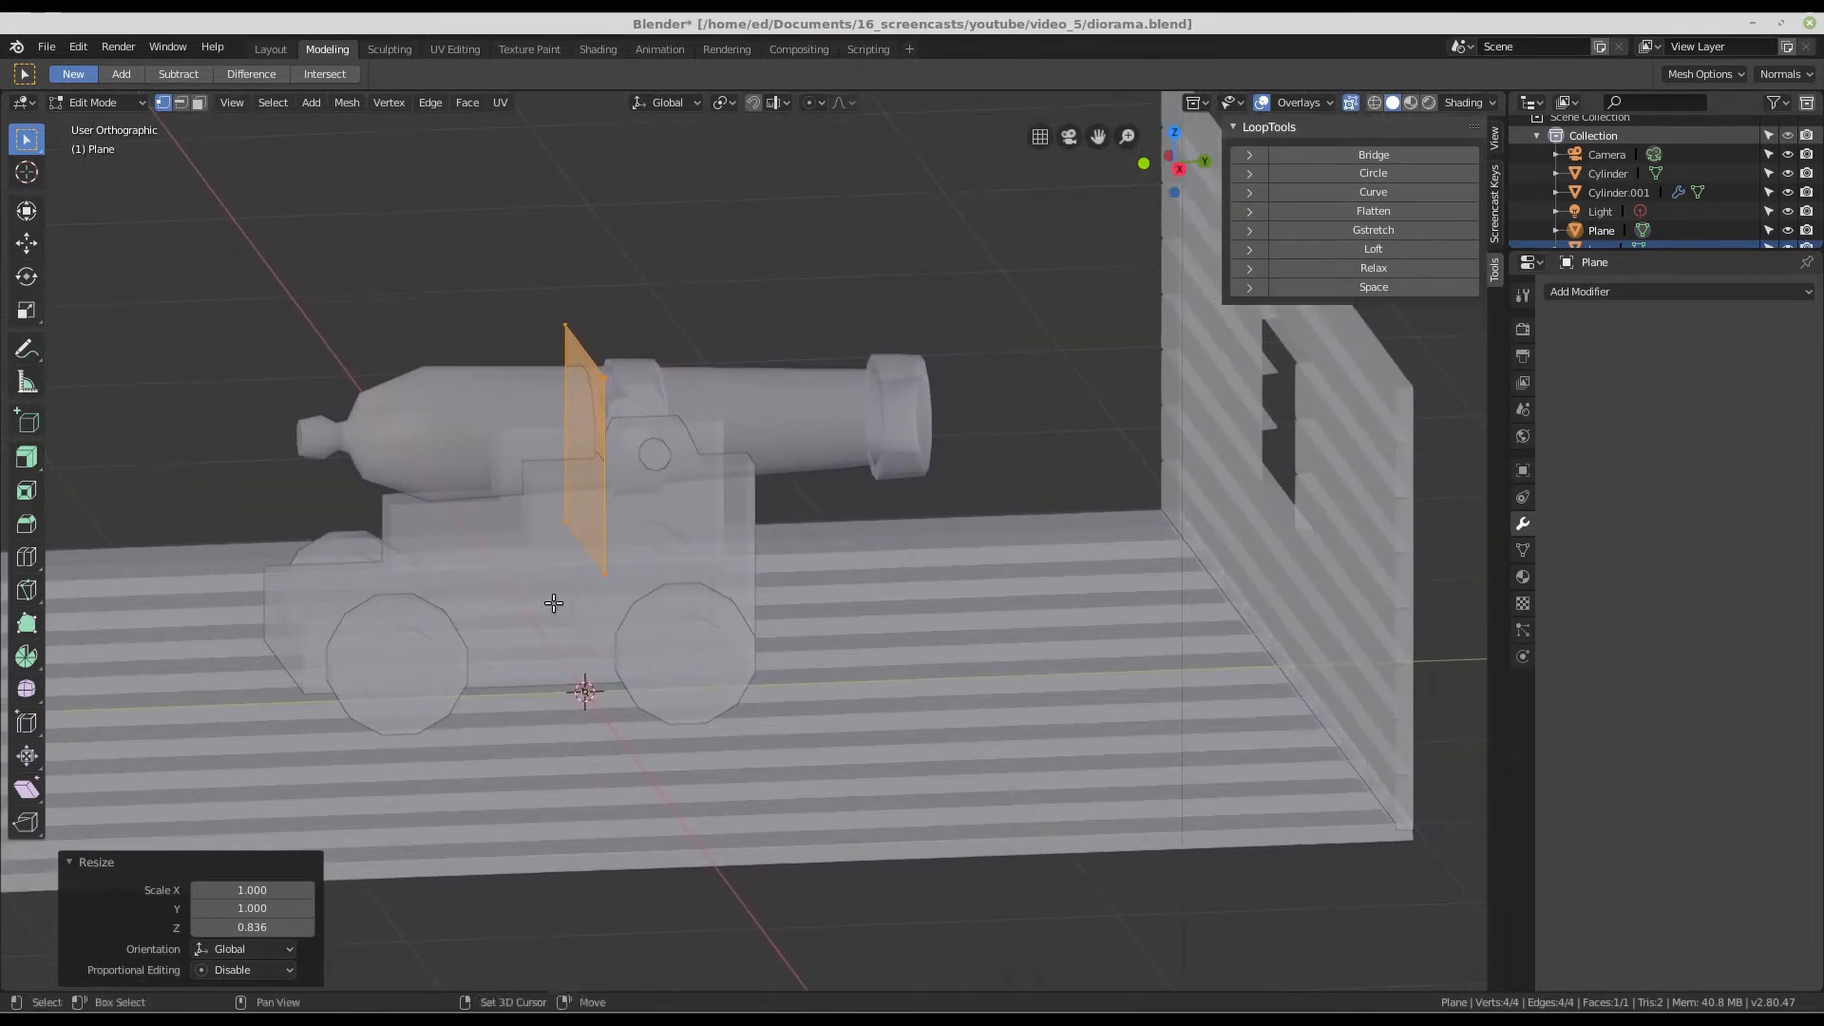
key(g)
key(y)
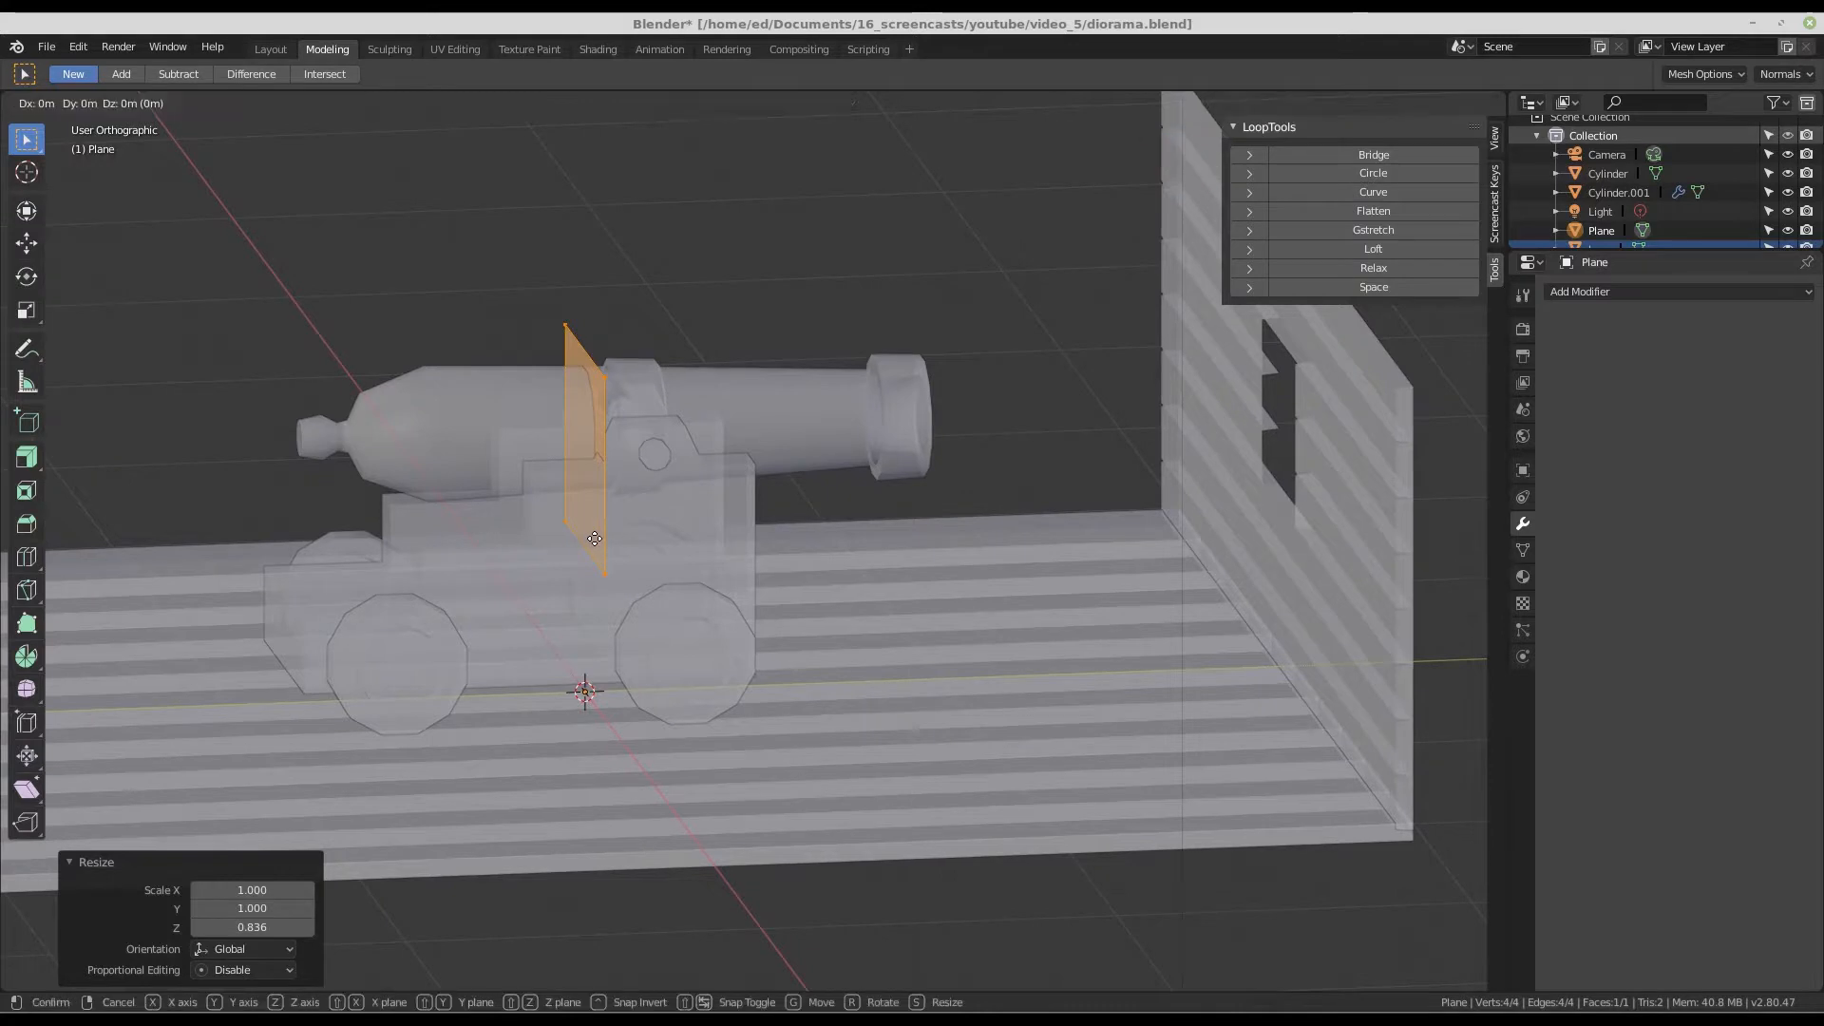
click(1301, 526)
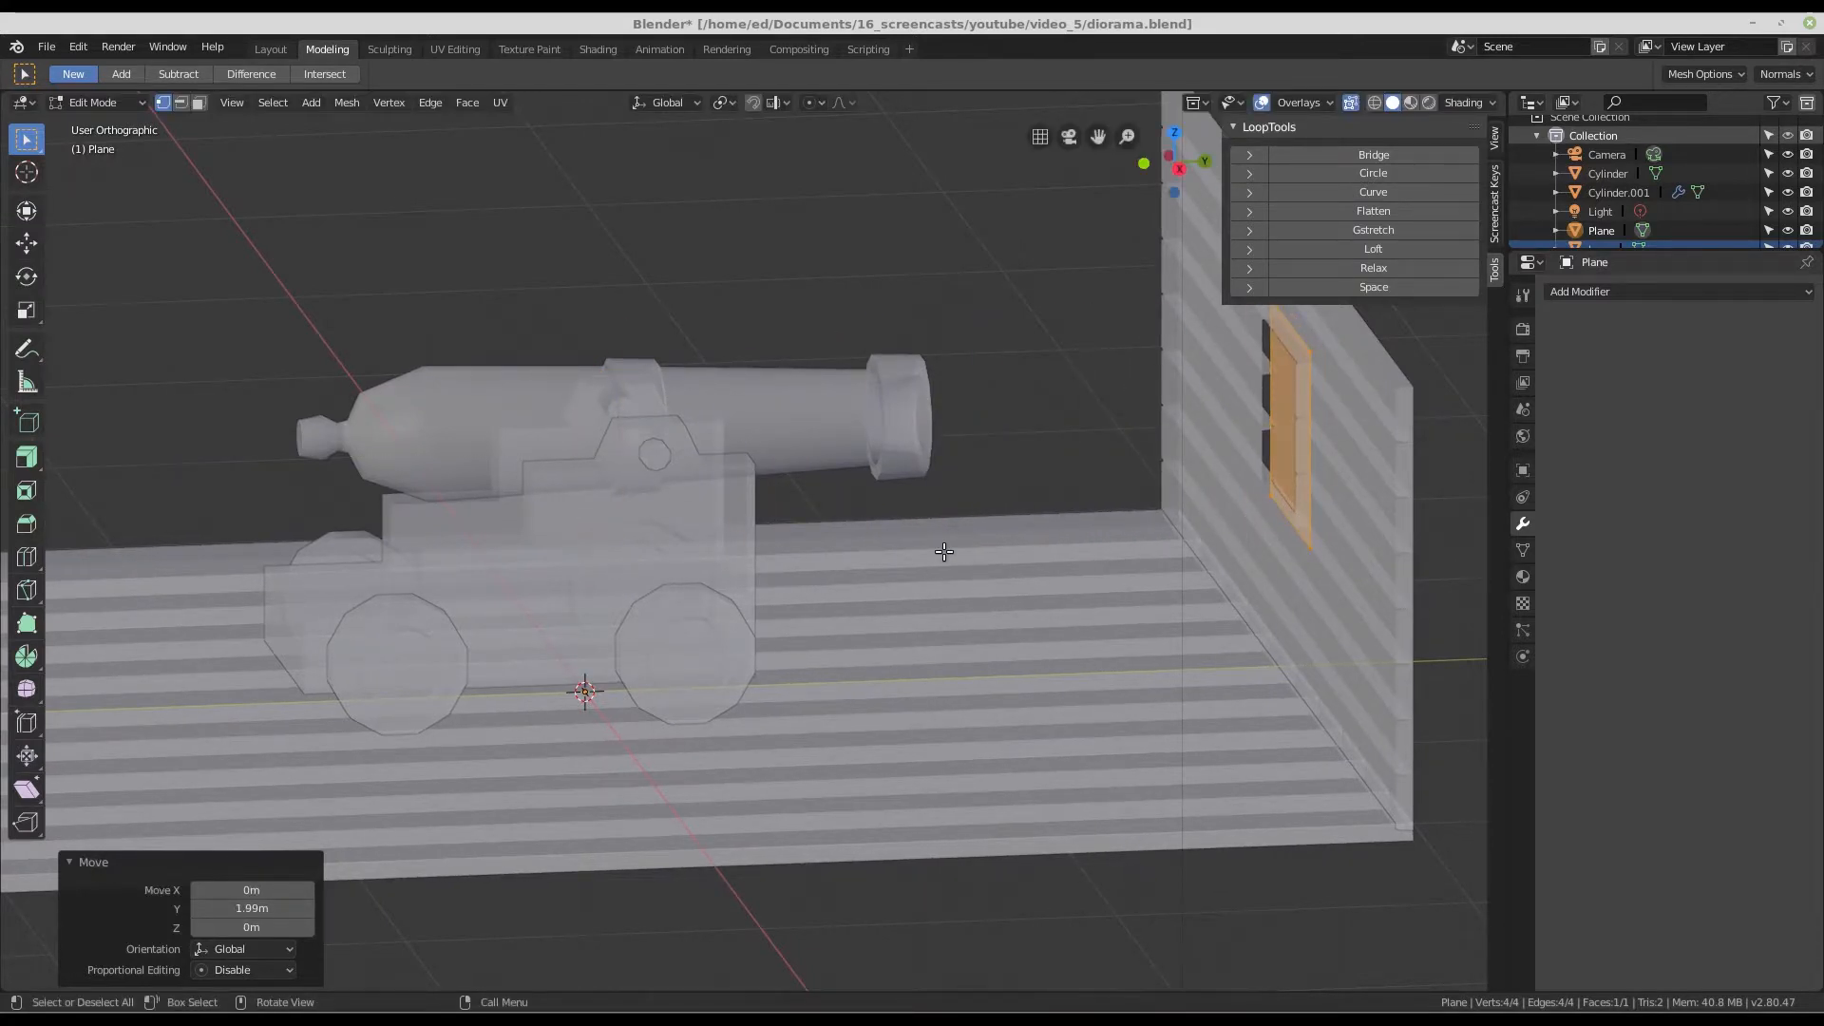
- Extrude the plane 0.0741 m along its normal, towards the cannon, to give the window frame its thickness
middle_drag(945, 553, 1217, 210)
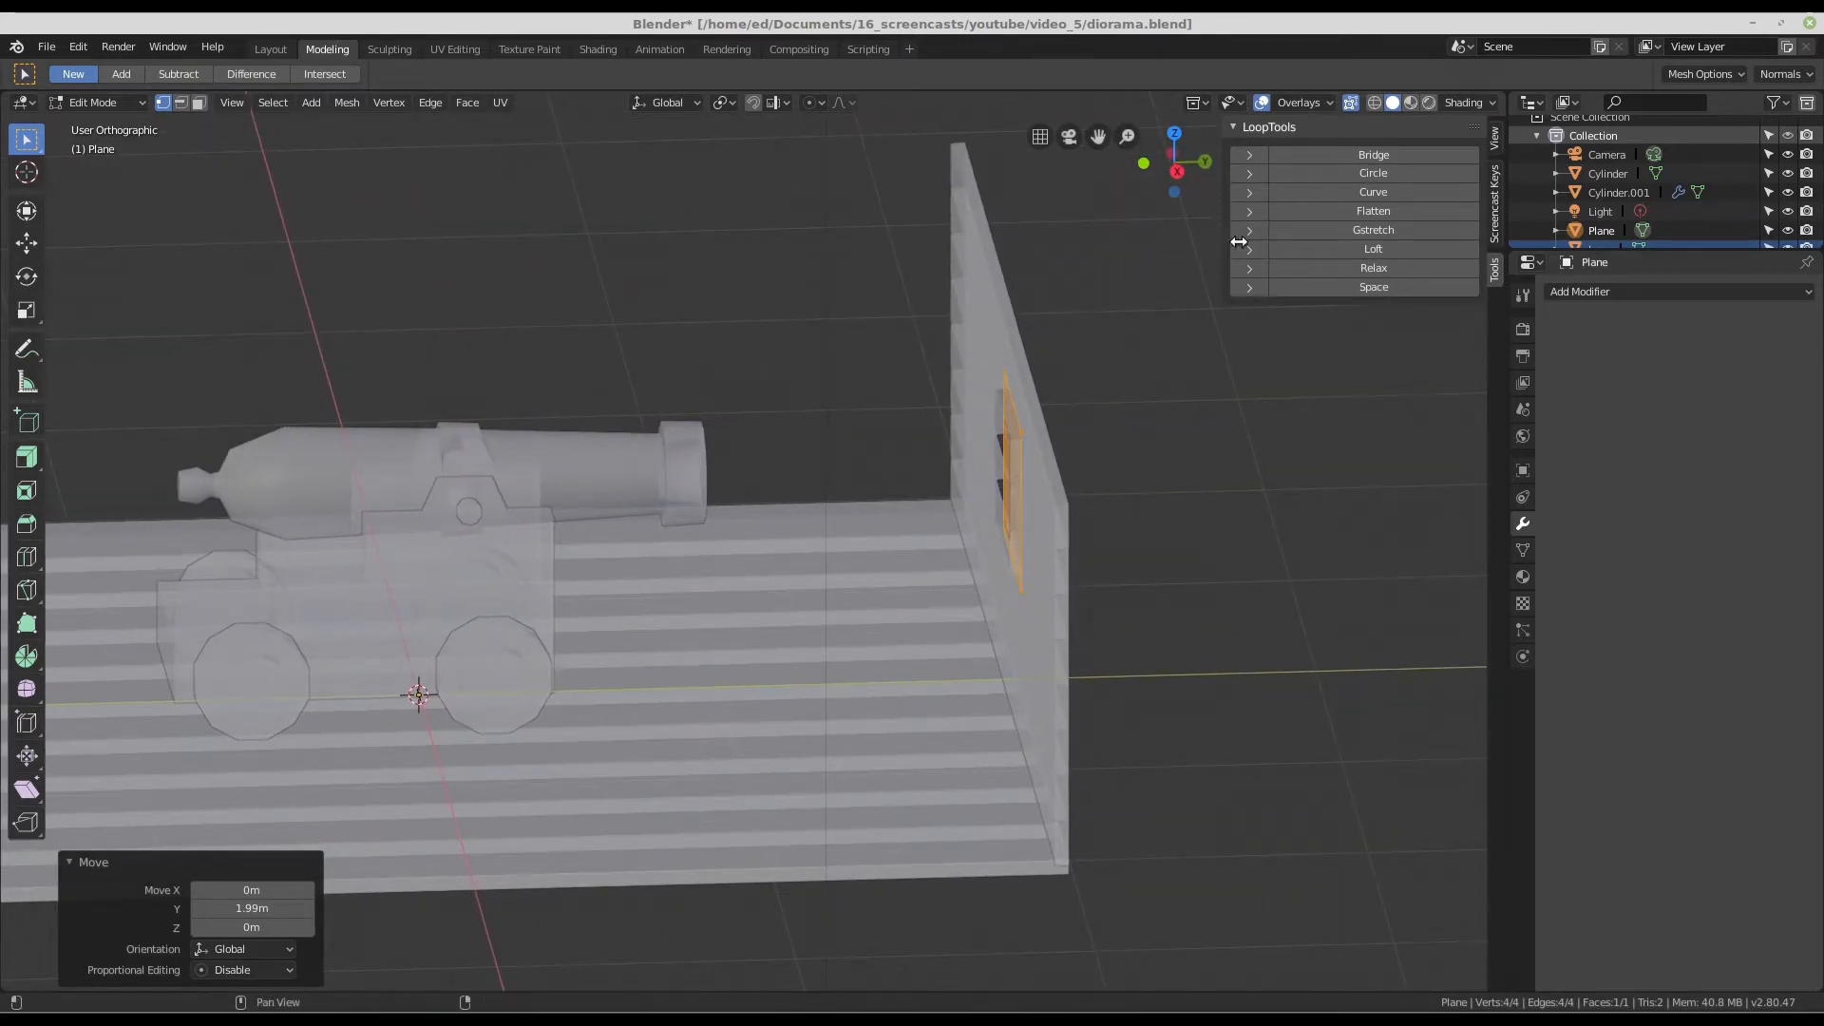
key(n)
scroll(989, 523, up, 2)
middle_drag(990, 525, 1217, 507)
scroll(1067, 520, up, 1)
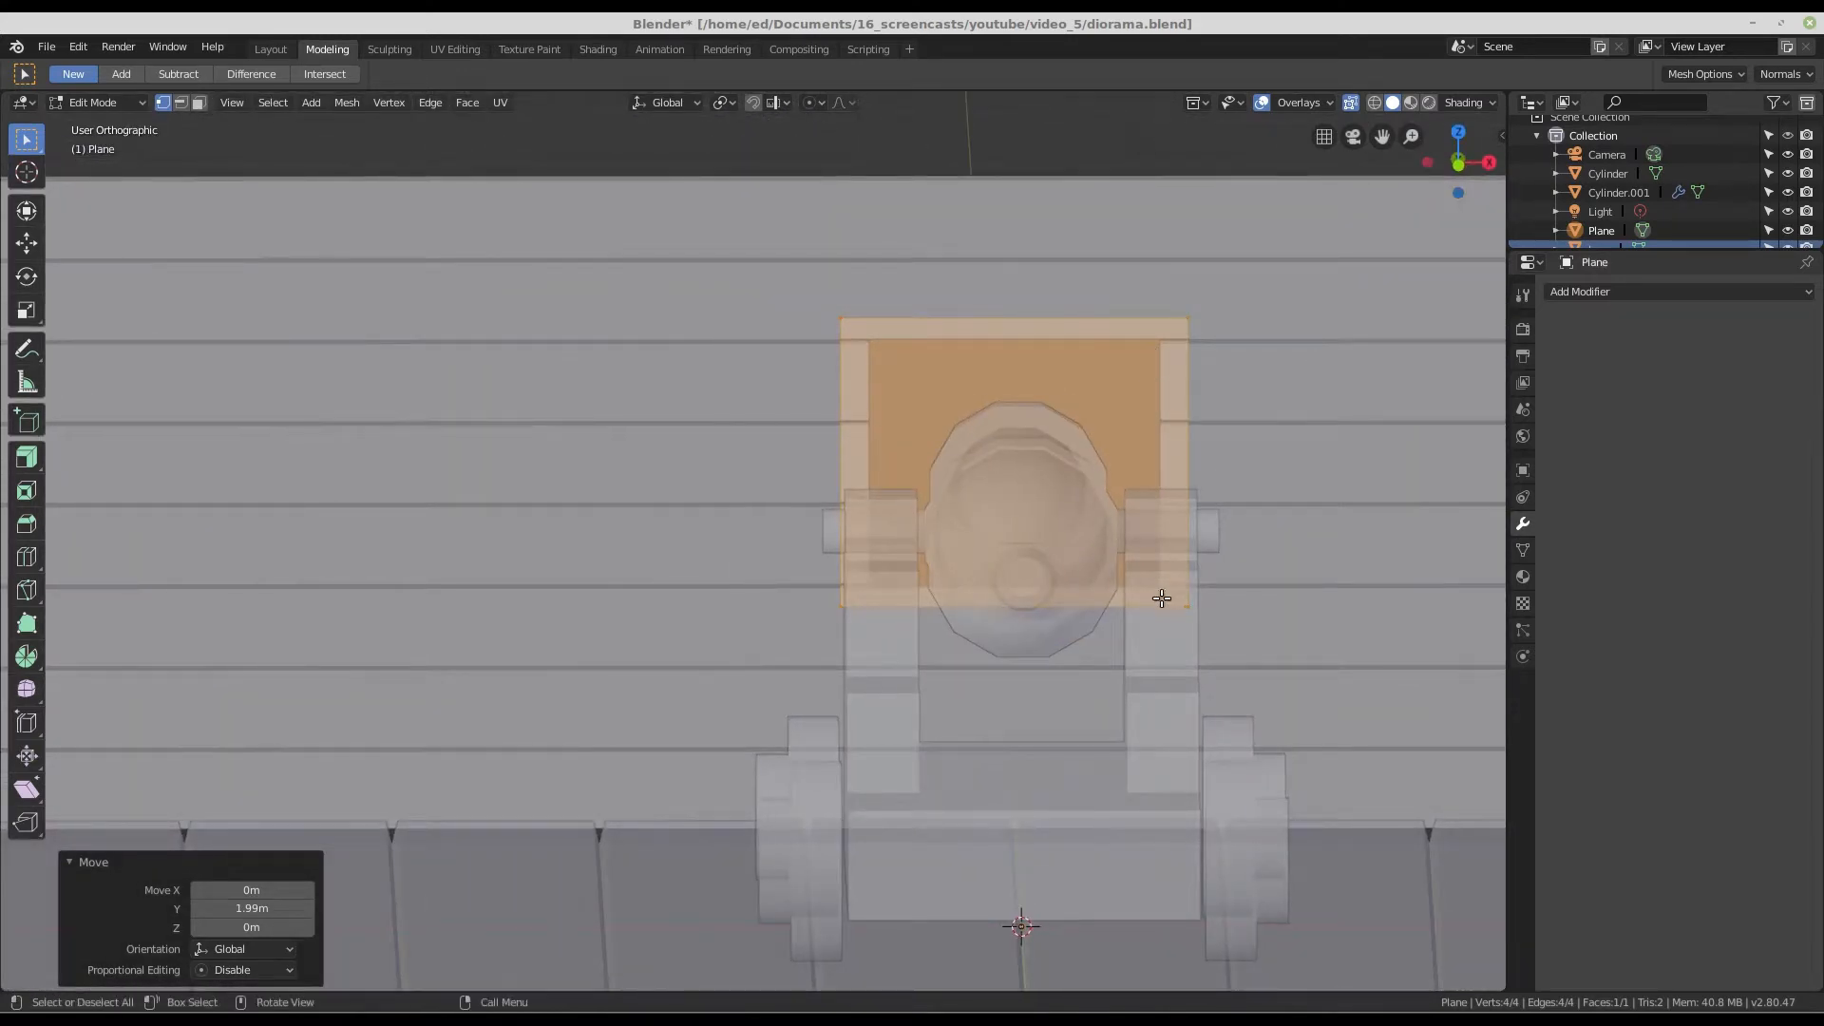
scroll(989, 373, down, 3)
middle_drag(1034, 387, 1010, 448)
scroll(1010, 448, up, 2)
scroll(1020, 441, up, 1)
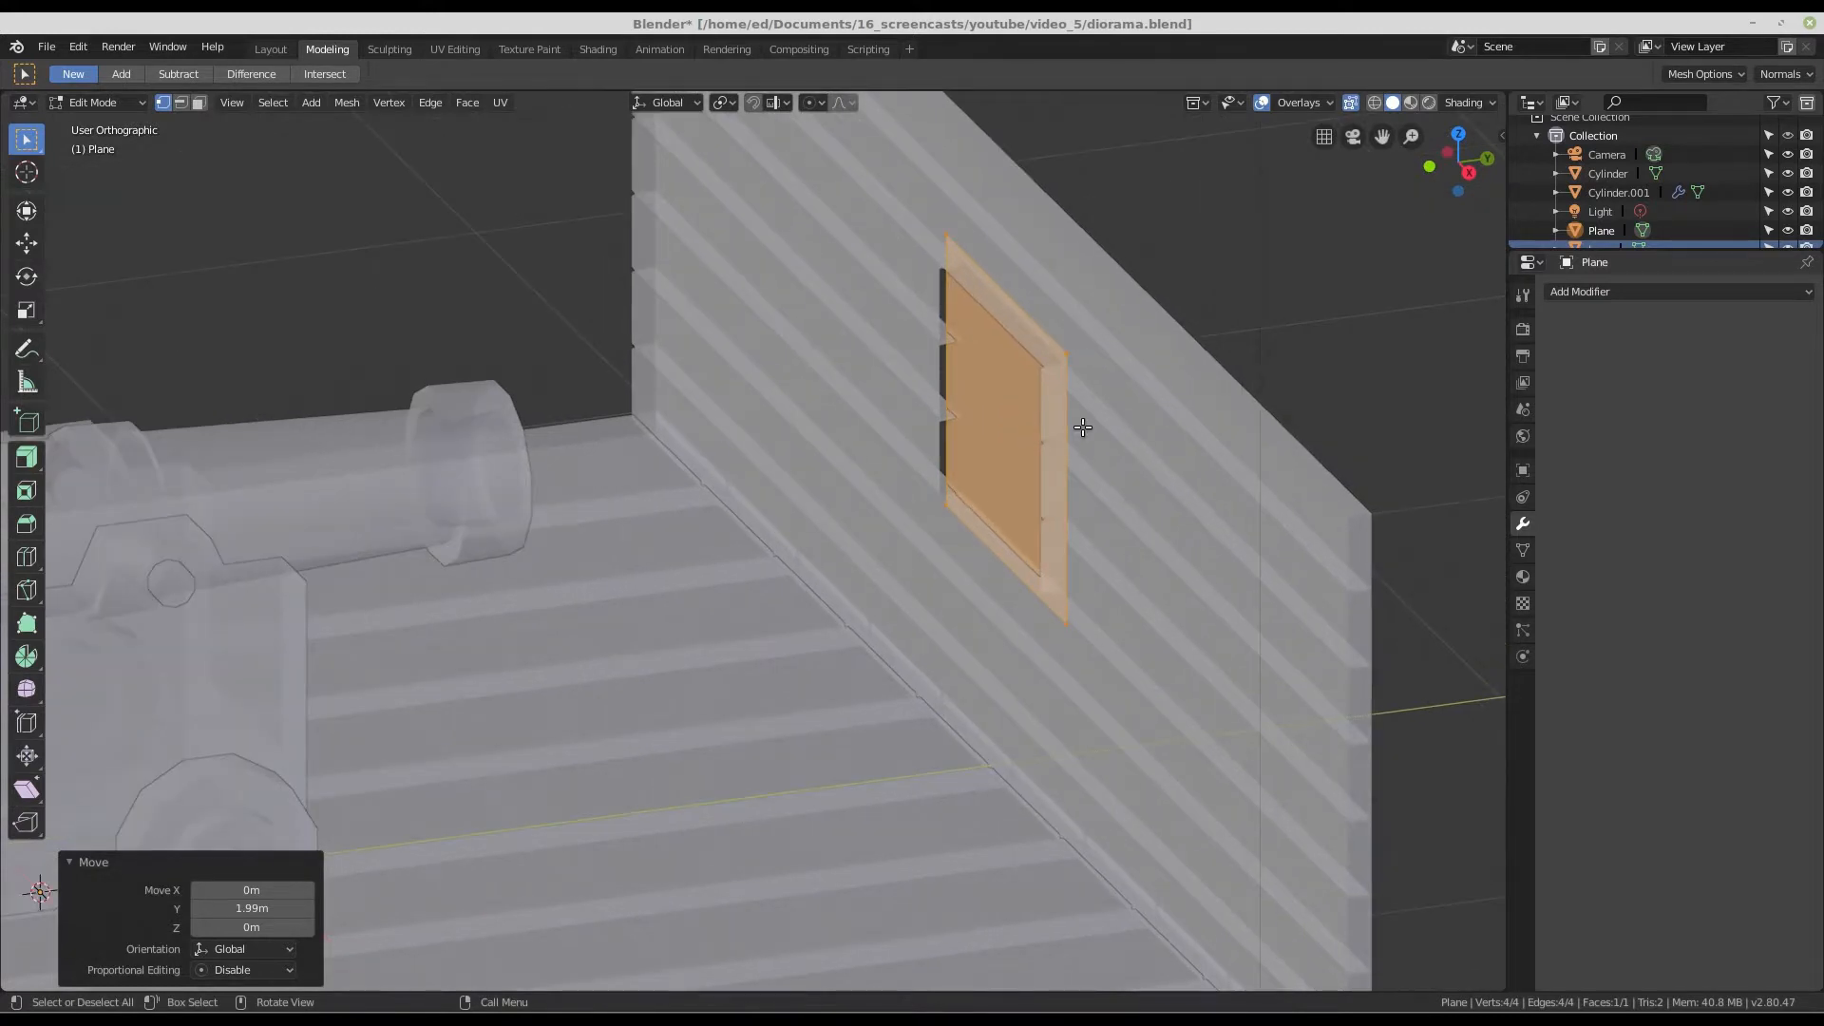
middle_drag(1041, 416, 1073, 472)
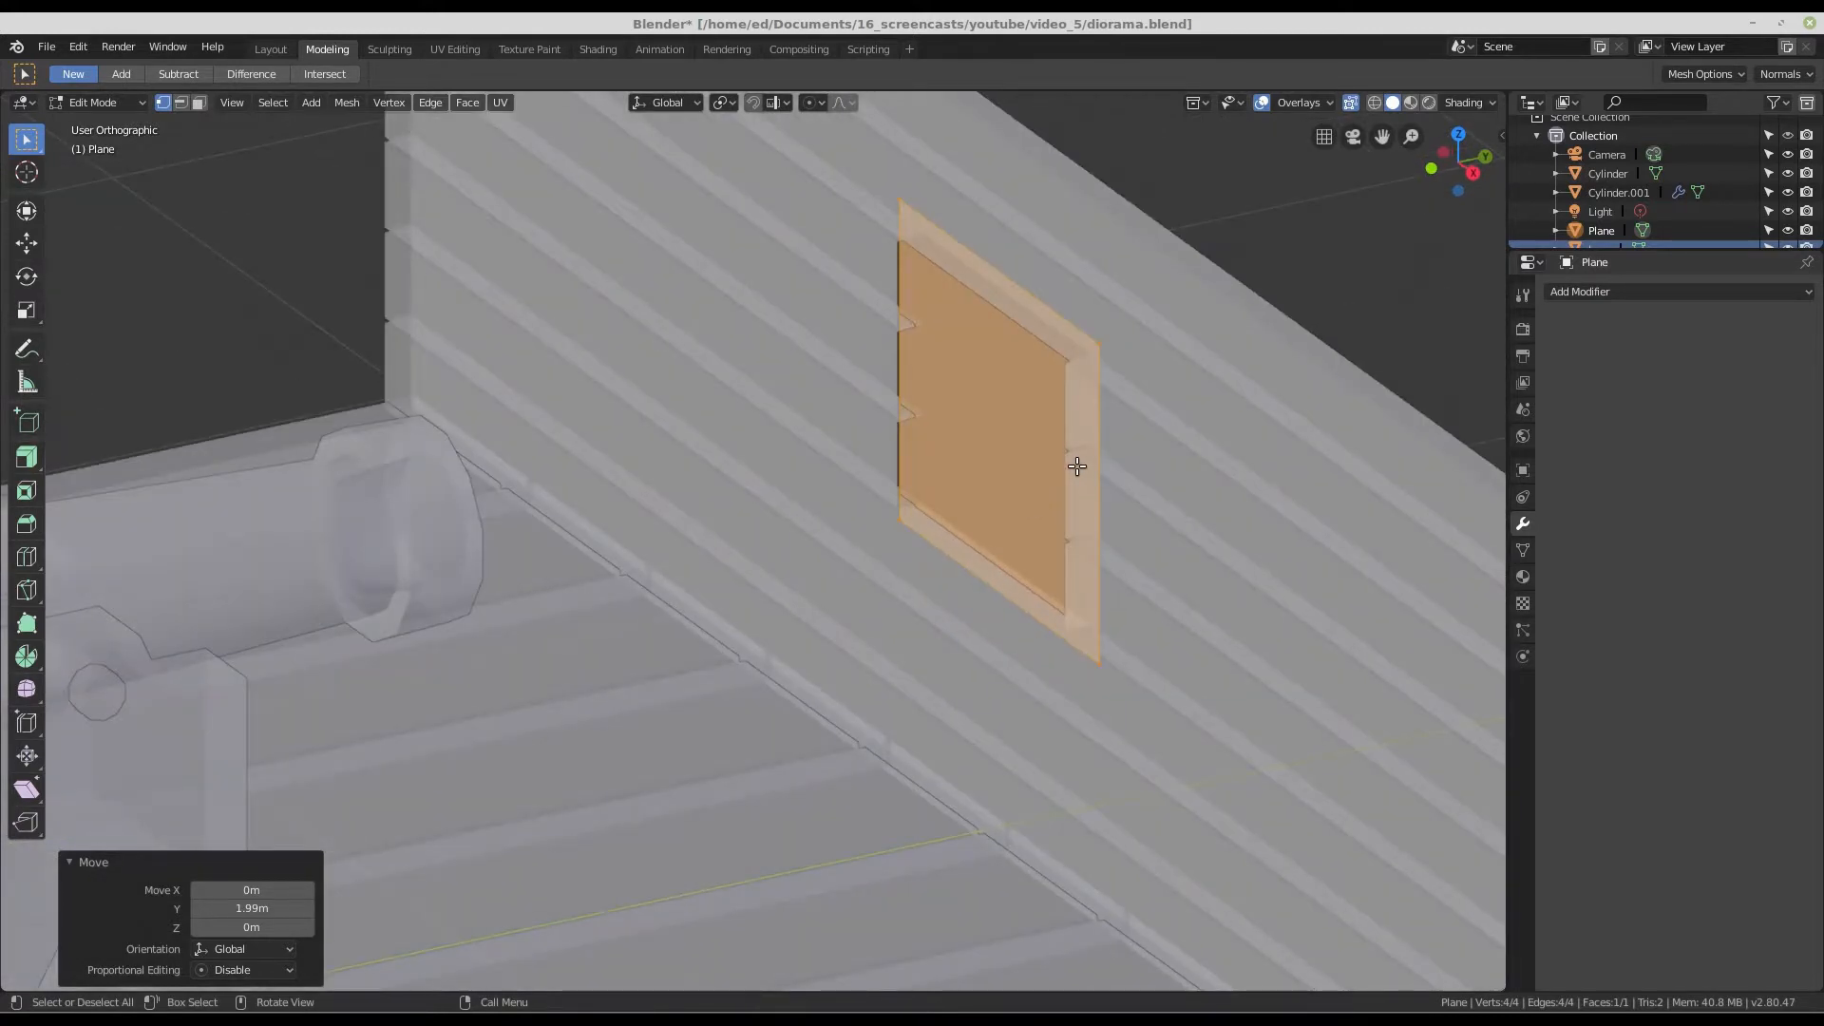
key(e)
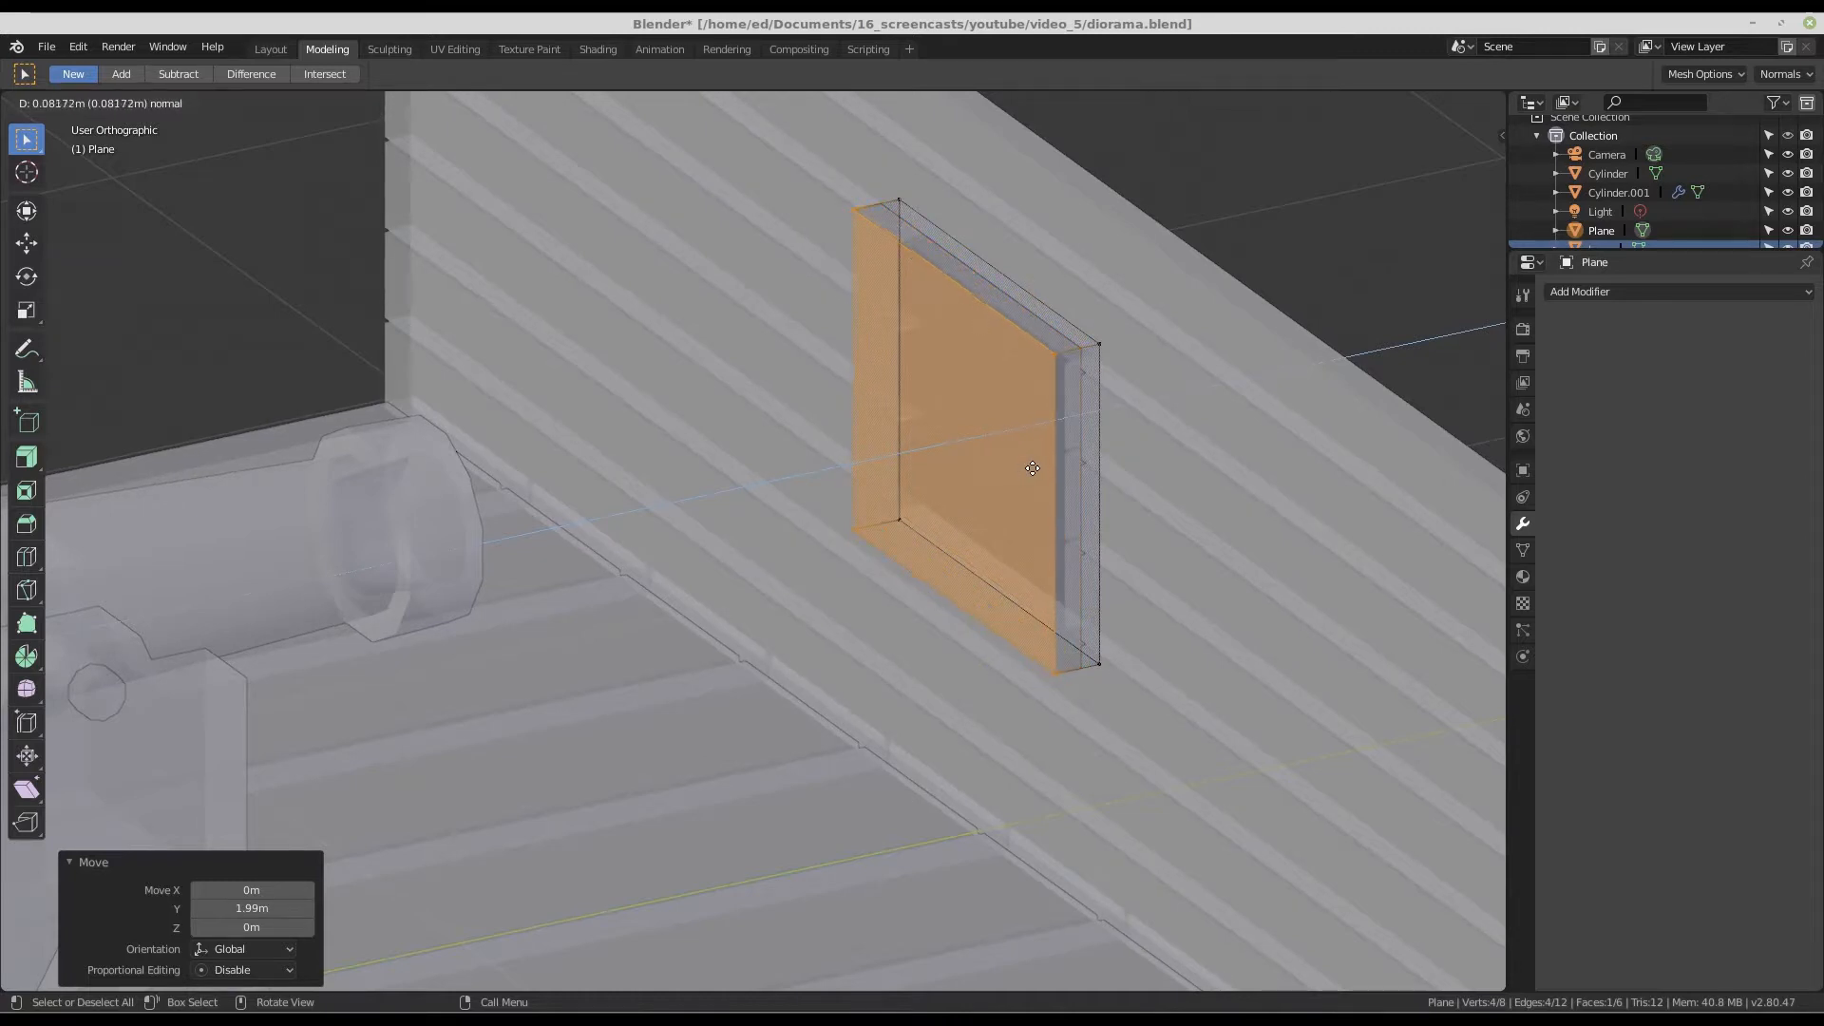
click(1037, 469)
- Try to form the frame's inner border by extruding the front face in place and scaling it by 0.783
middle_drag(1037, 469, 1000, 534)
scroll(1025, 412, up, 1)
scroll(1000, 536, up, 1)
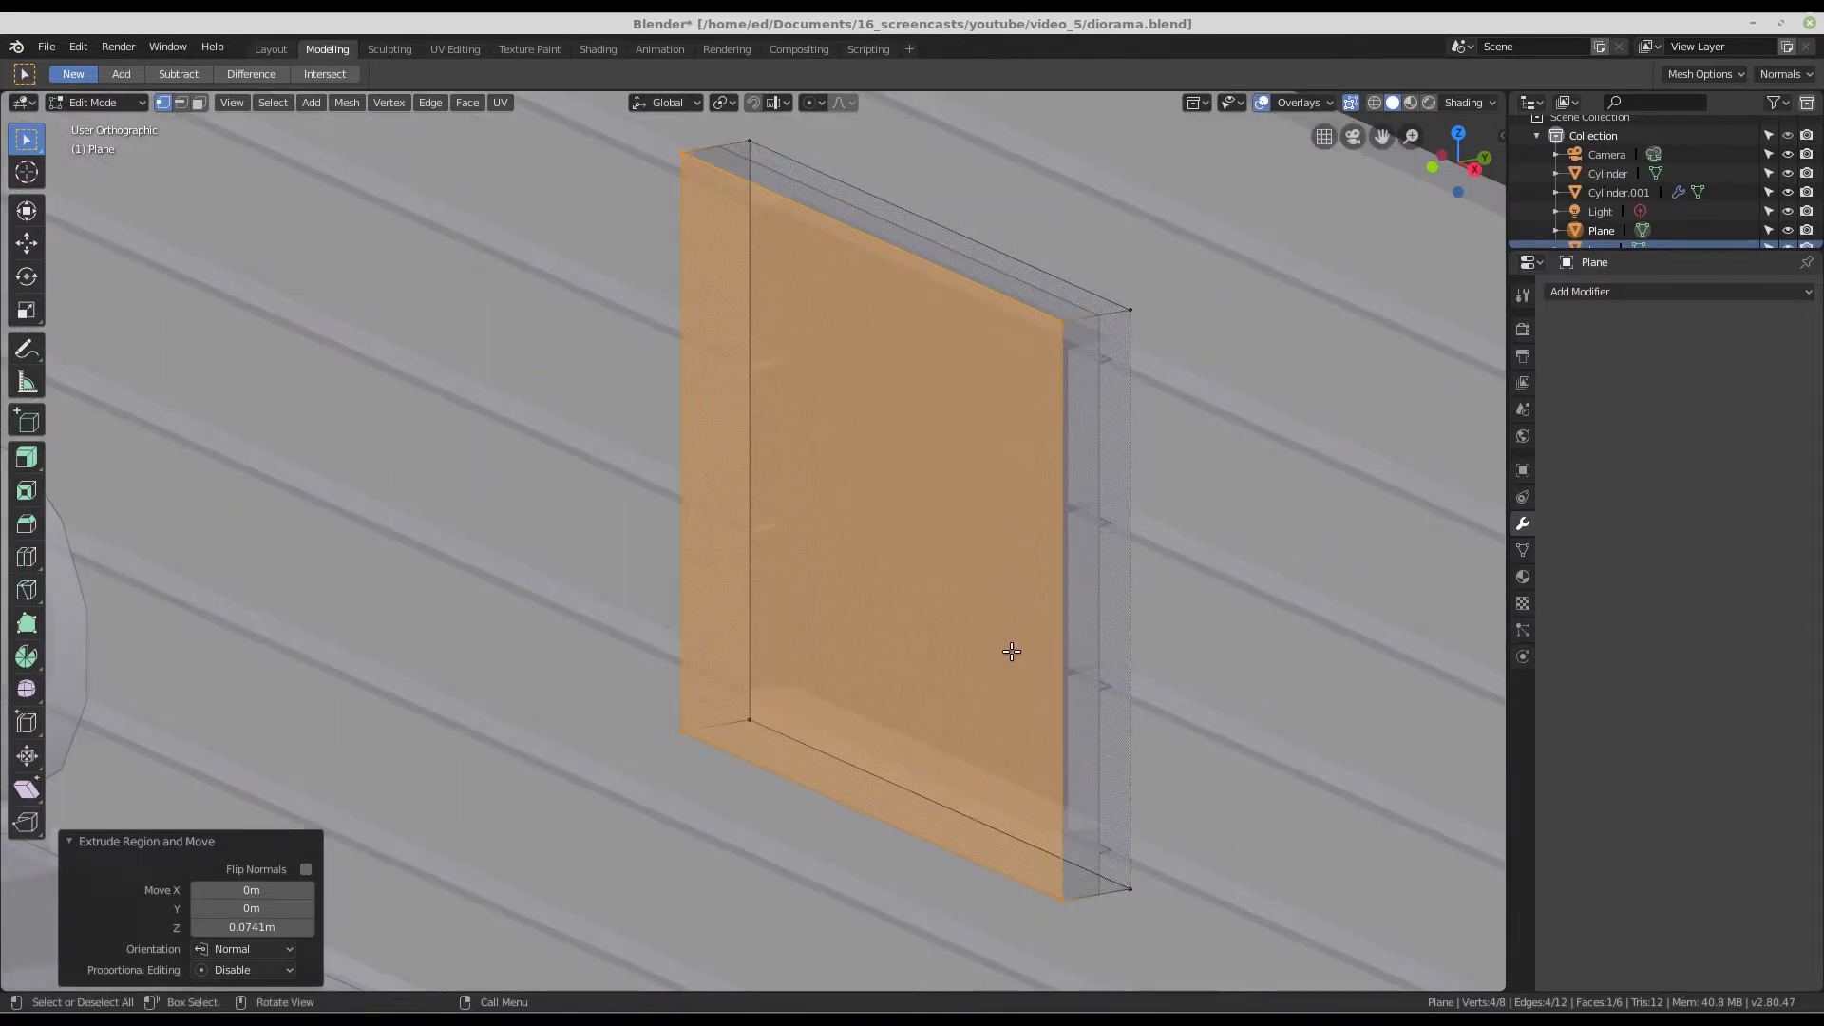
middle_drag(1011, 651, 985, 707)
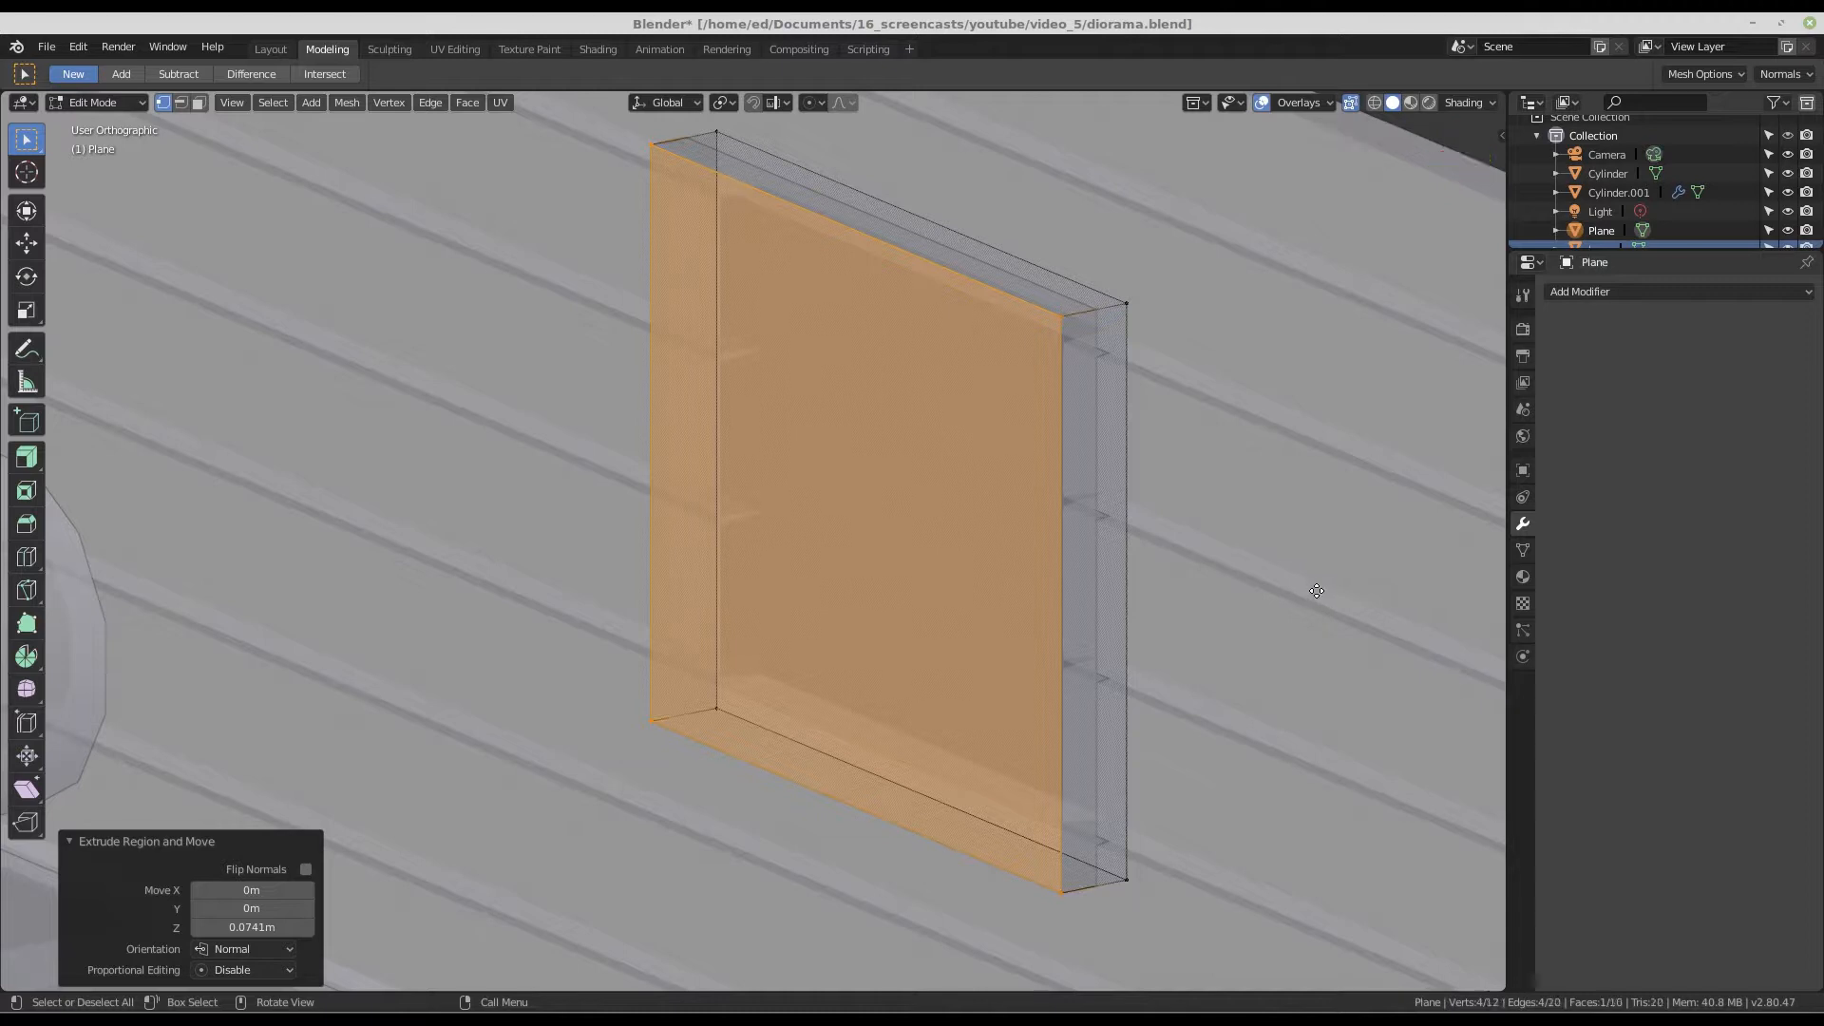
key(e)
key(s)
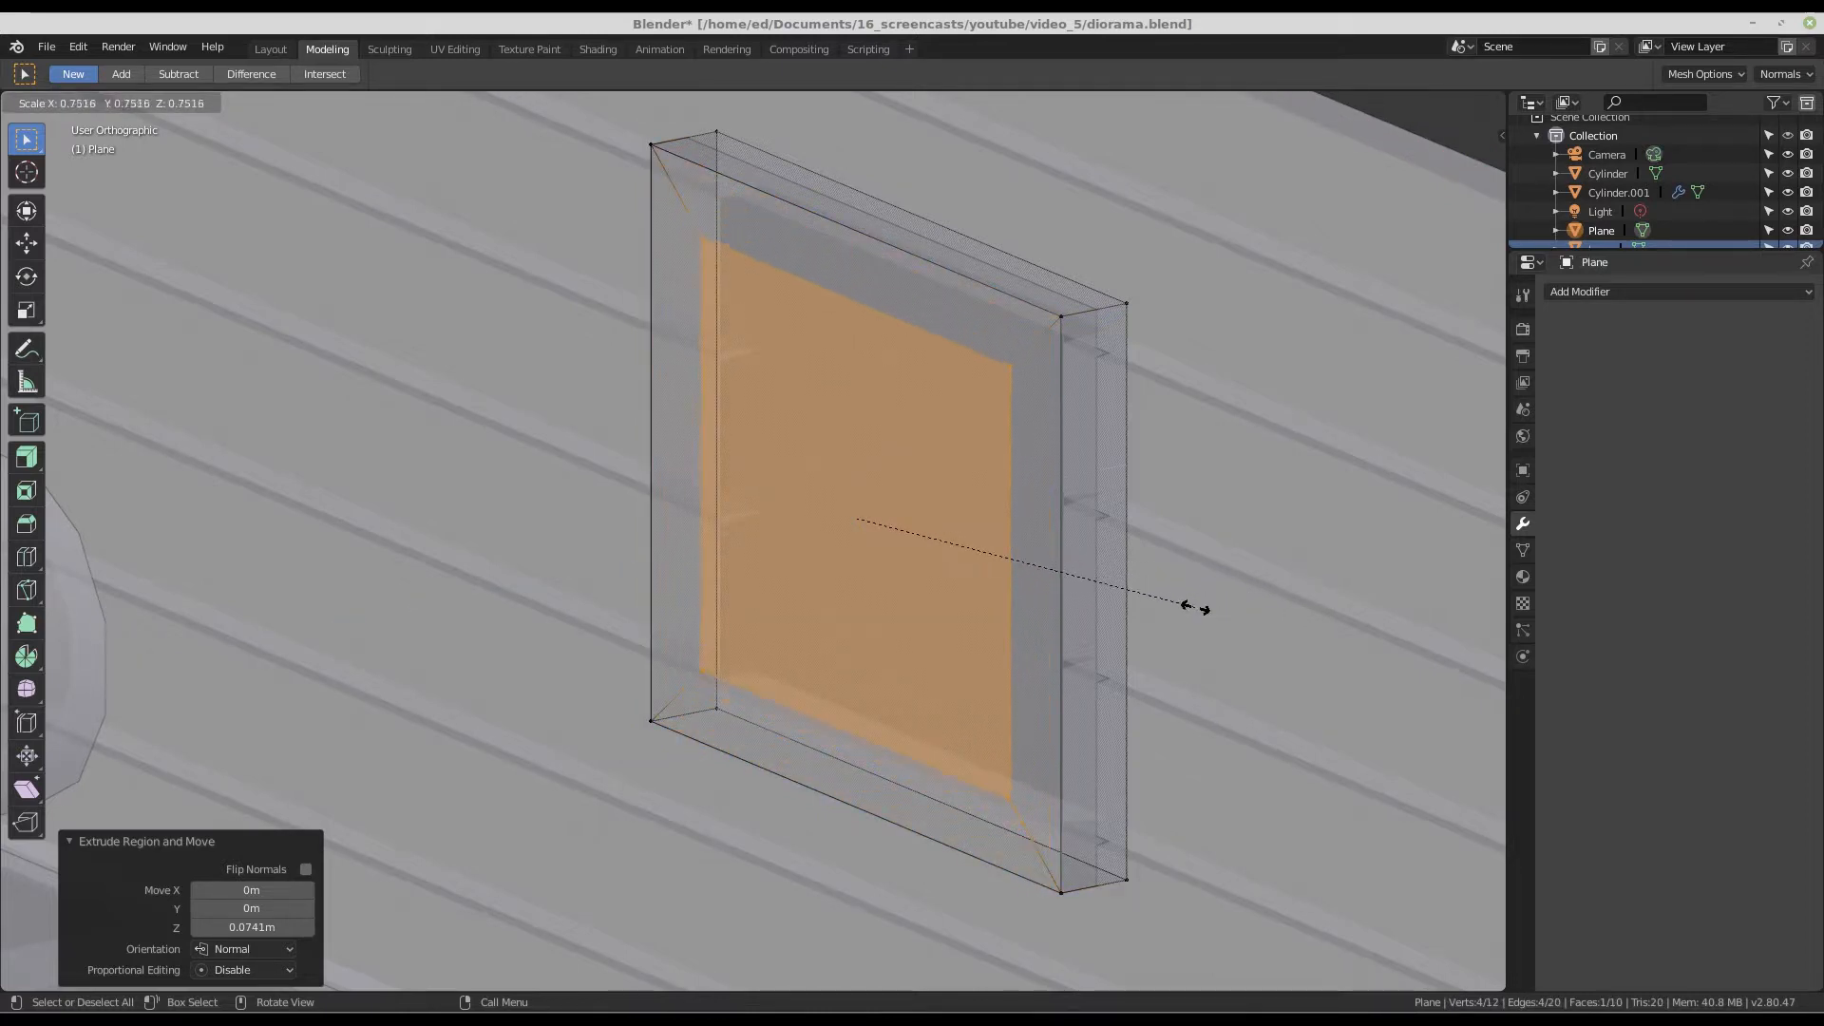
click(1204, 630)
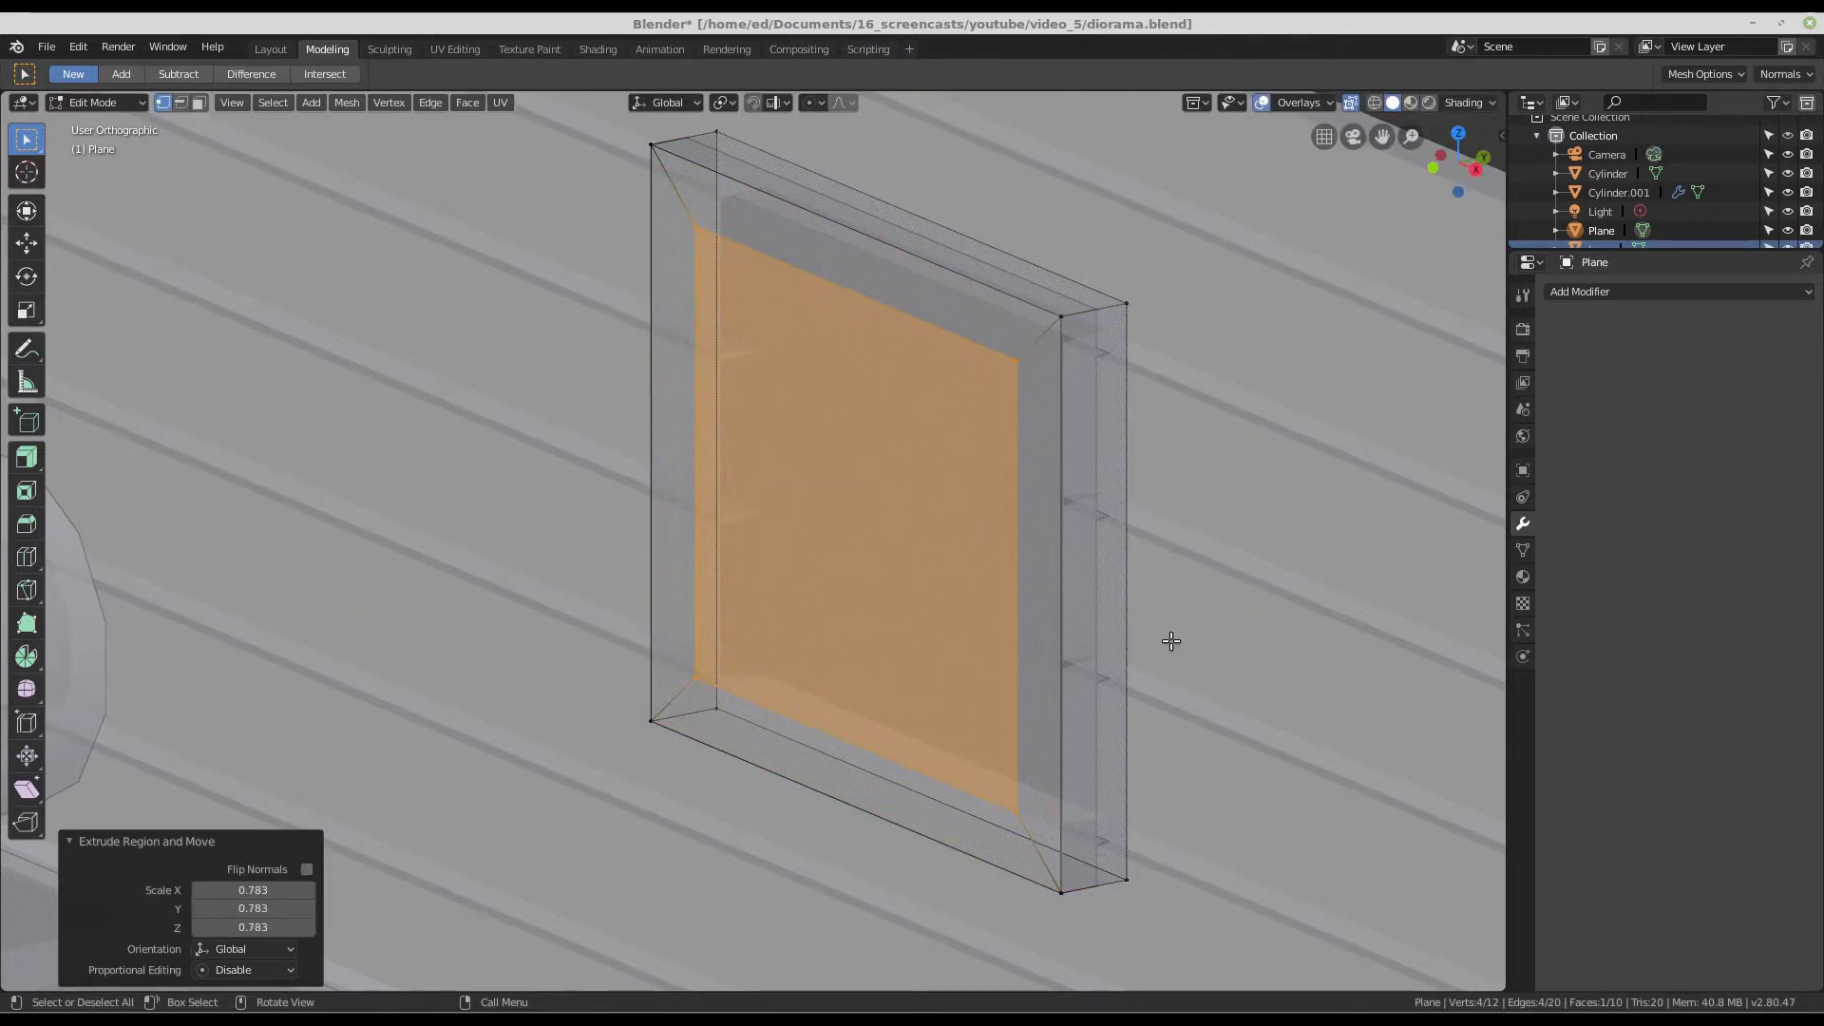
key(ctrl+z)
- Inset the frame's front face by 0.06371 m to form a border of even width
middle_drag(1165, 644, 941, 521)
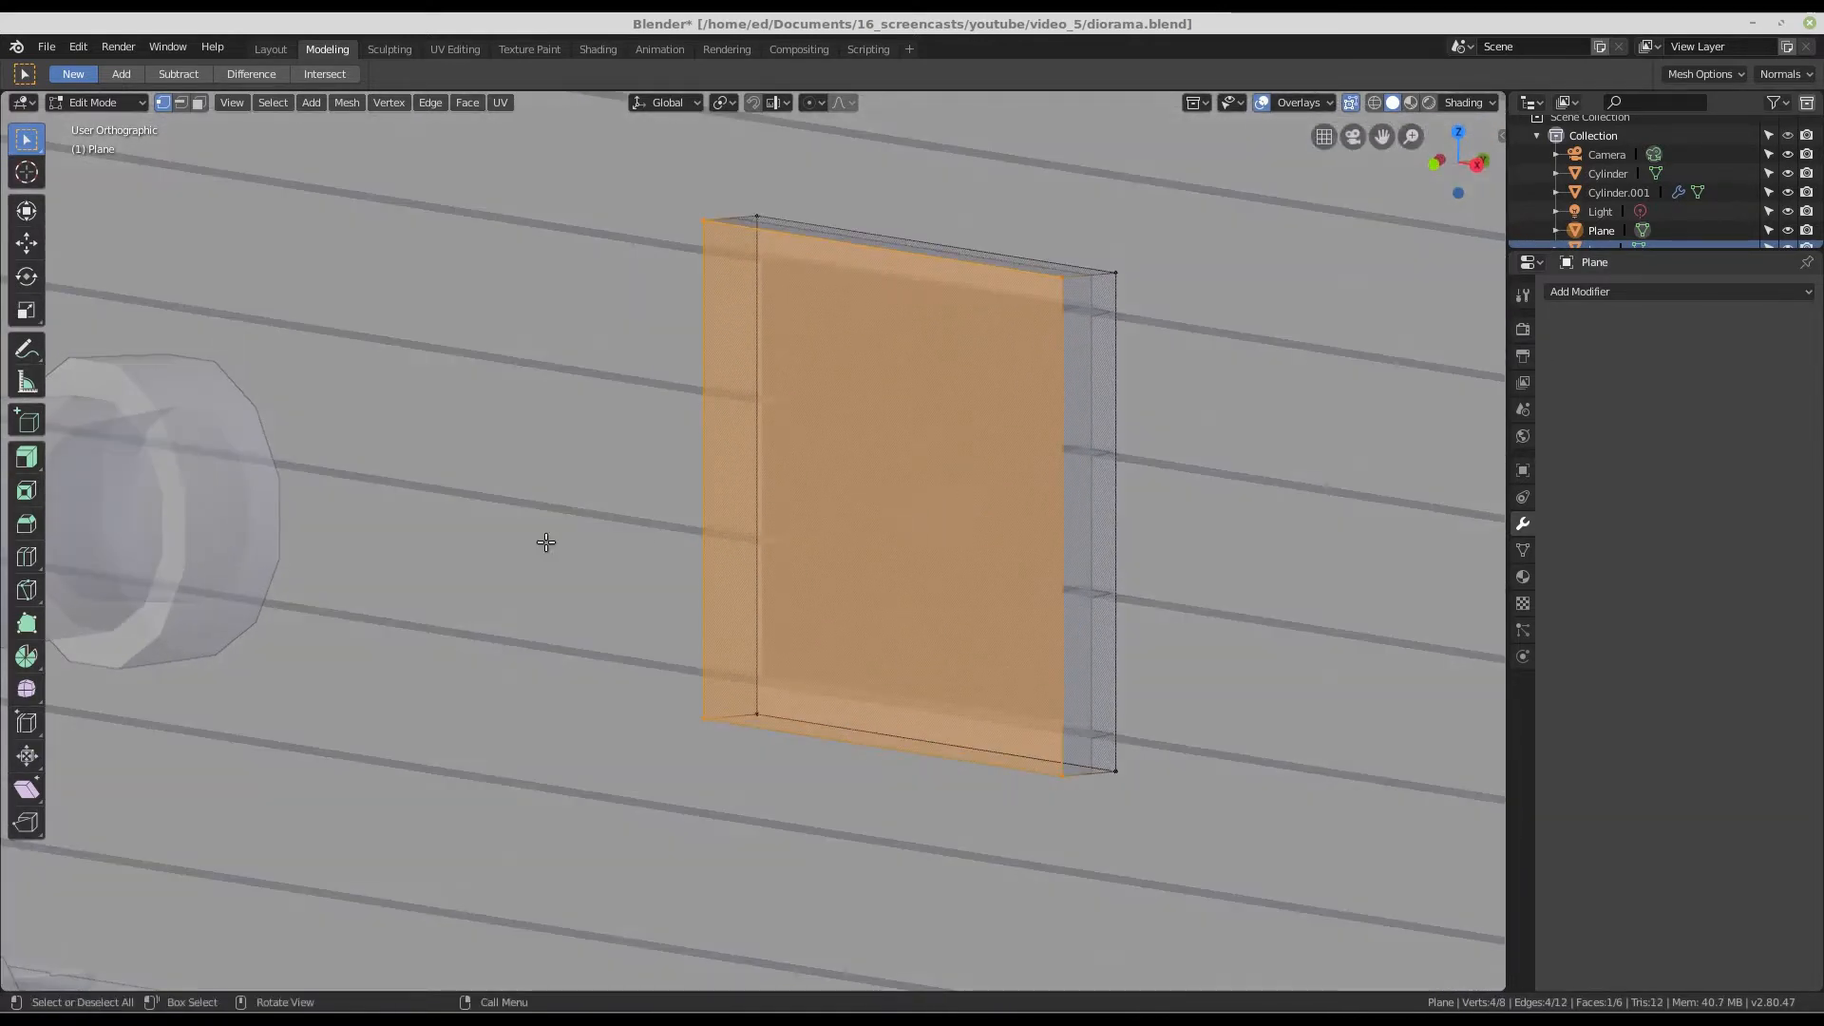
click(21, 492)
middle_drag(937, 354, 920, 354)
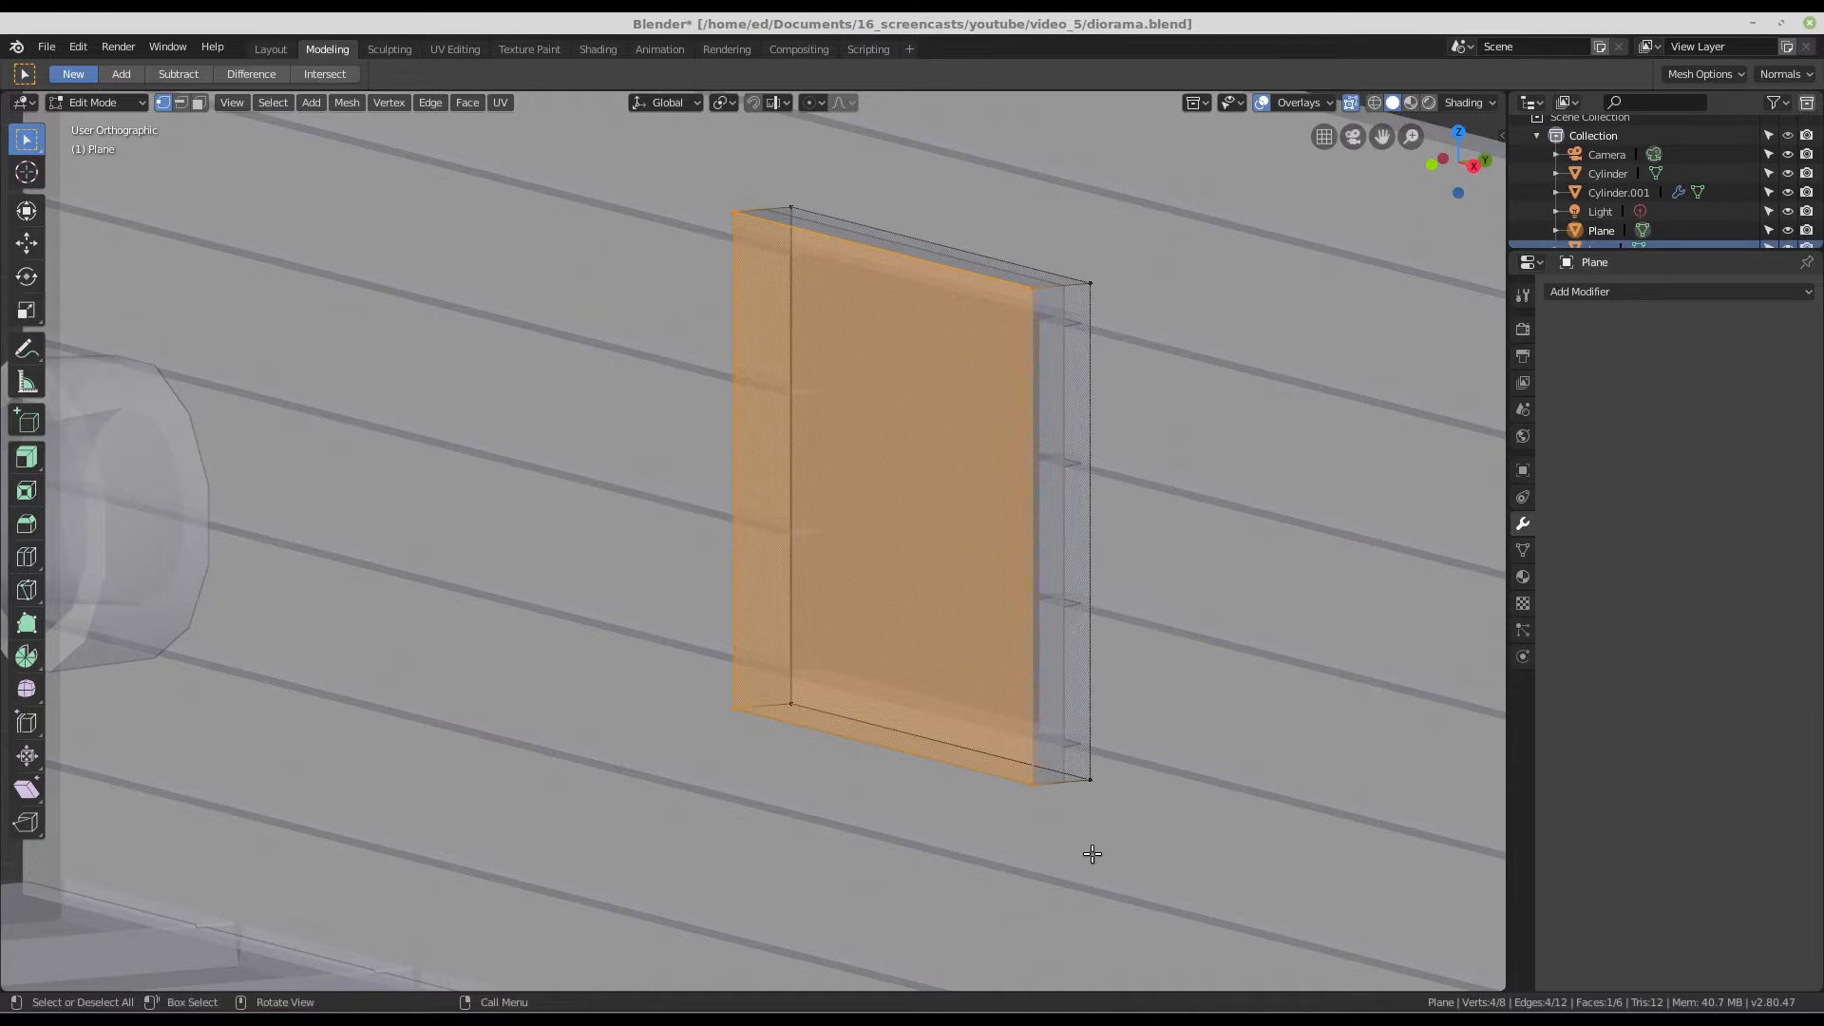
scroll(1072, 829, up, 1)
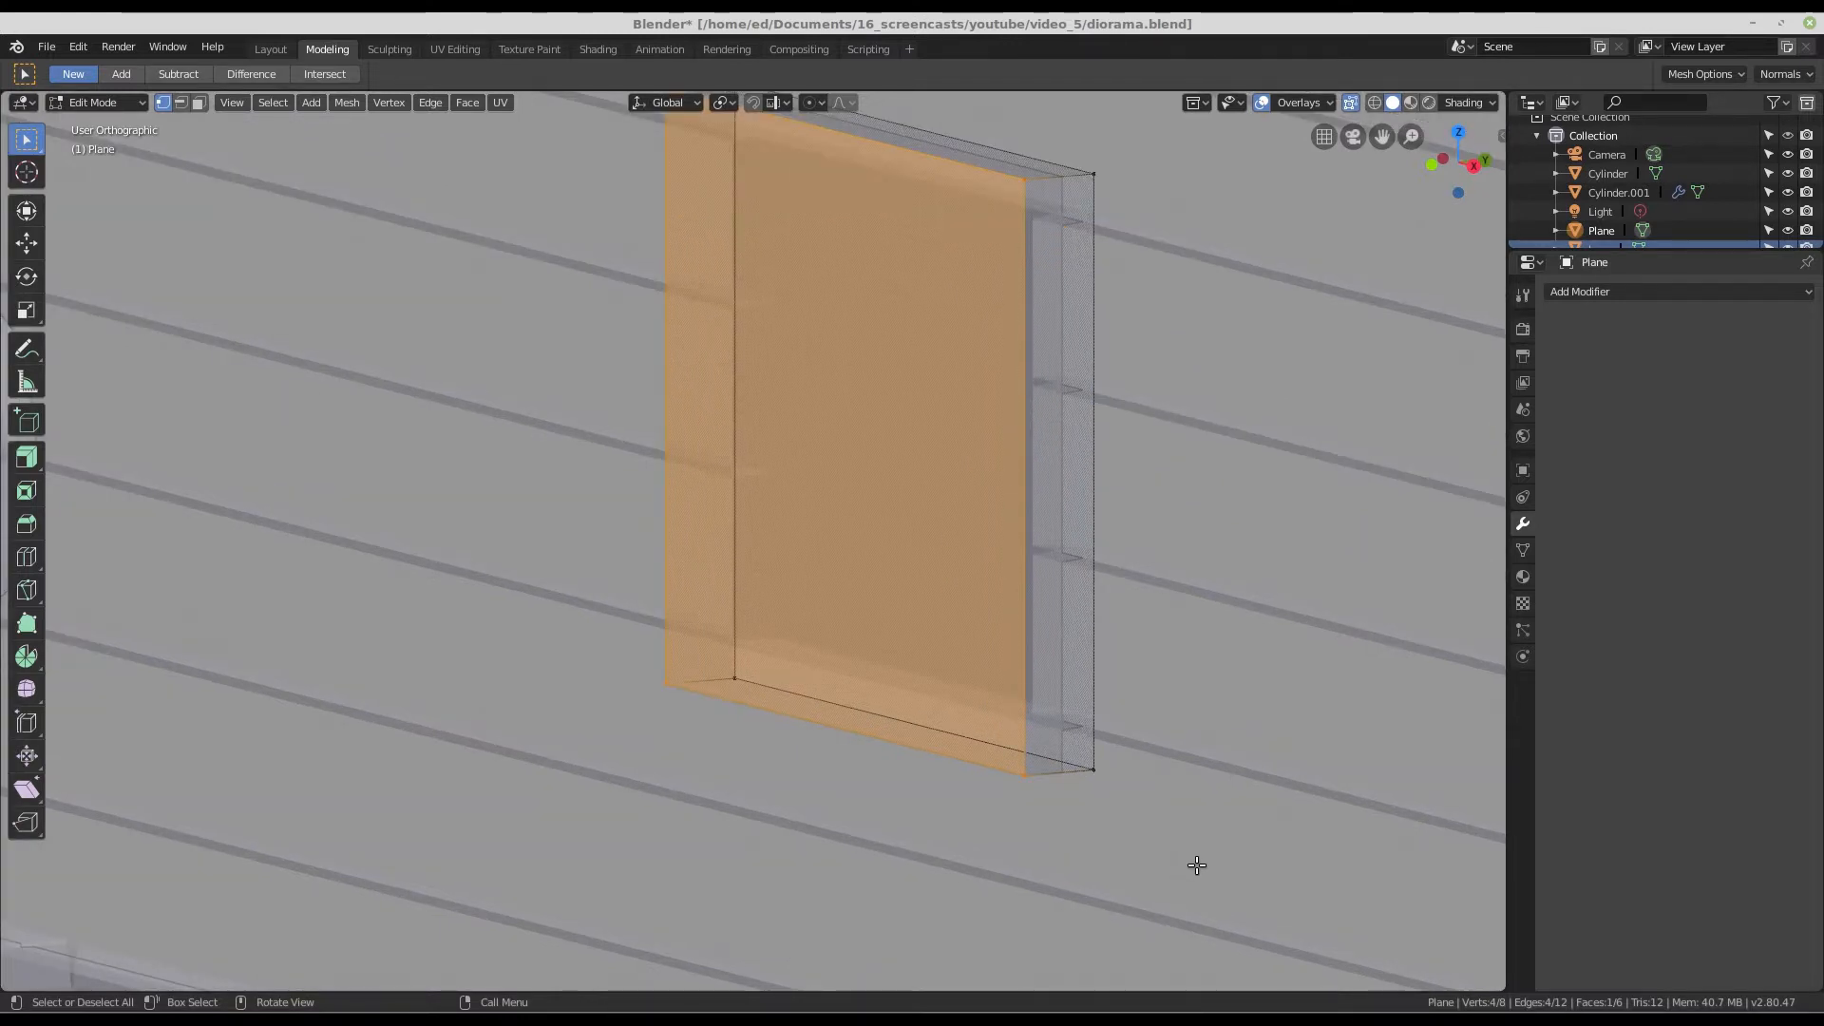
key(i)
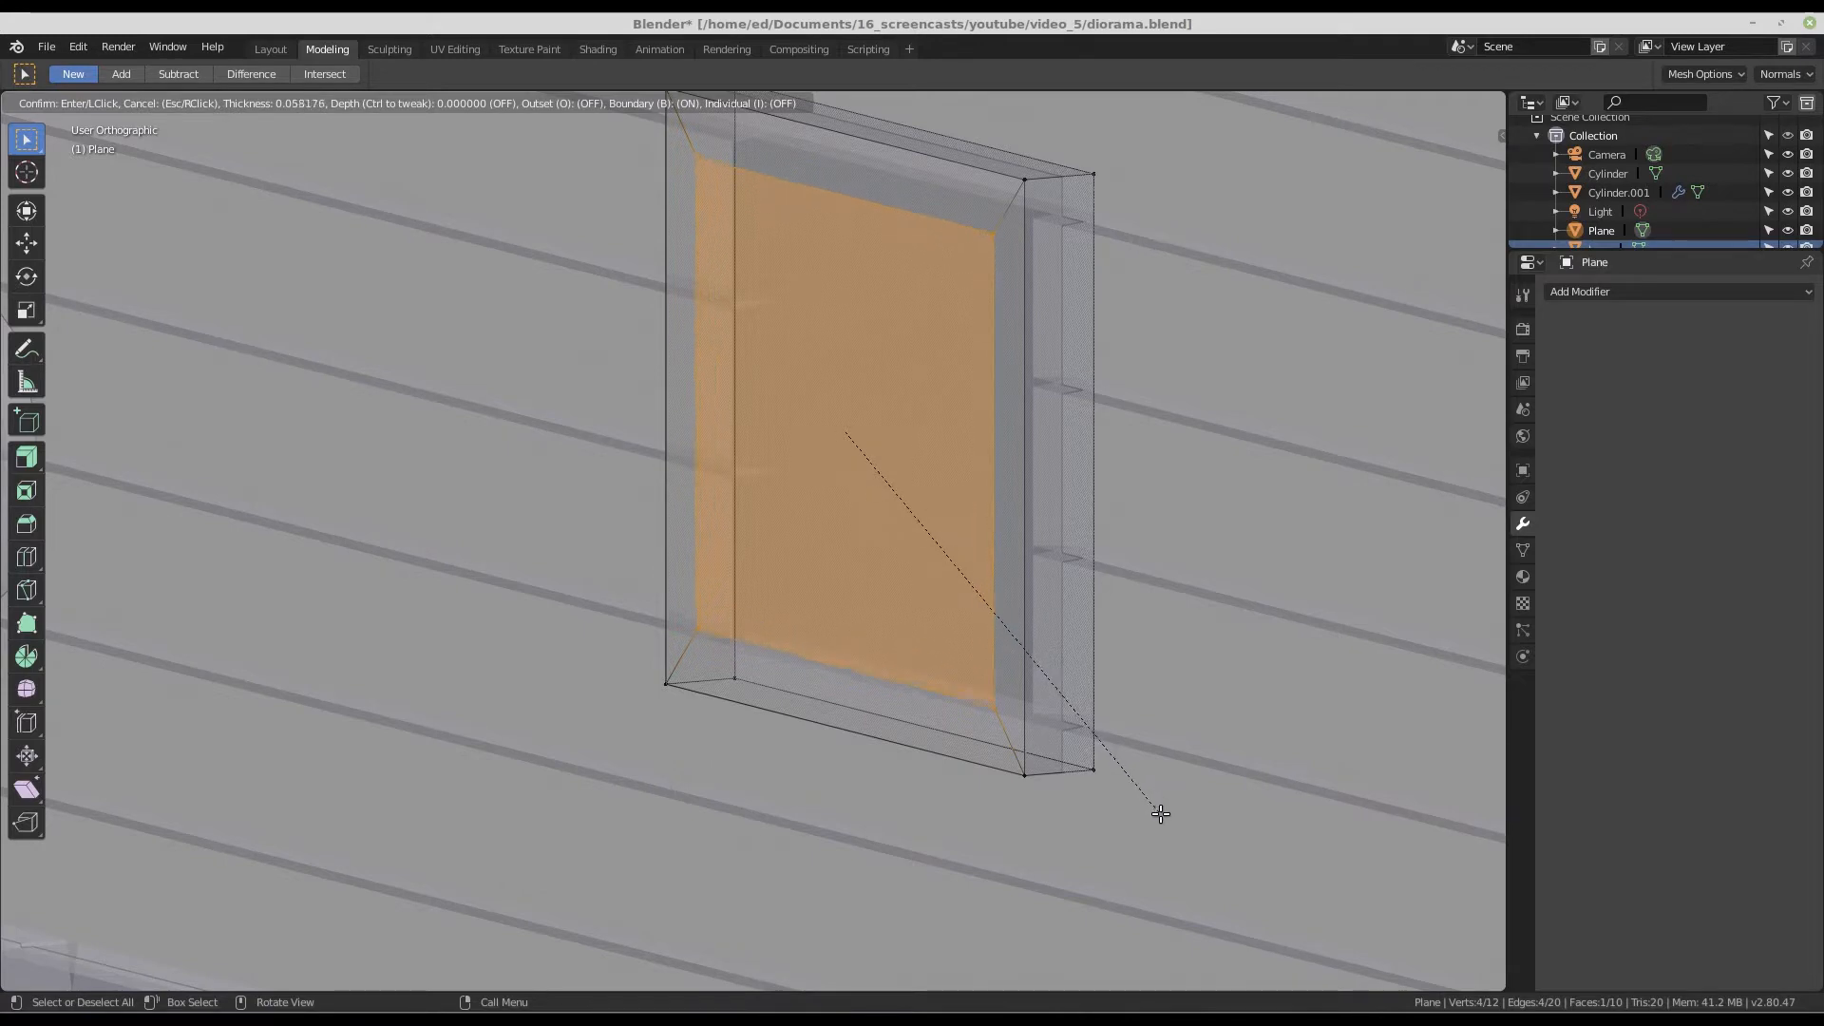
click(1156, 810)
- Extrude the inset face -0.0549 m along its normal, back into the wall, to recess the frame's interior
scroll(868, 433, down, 2)
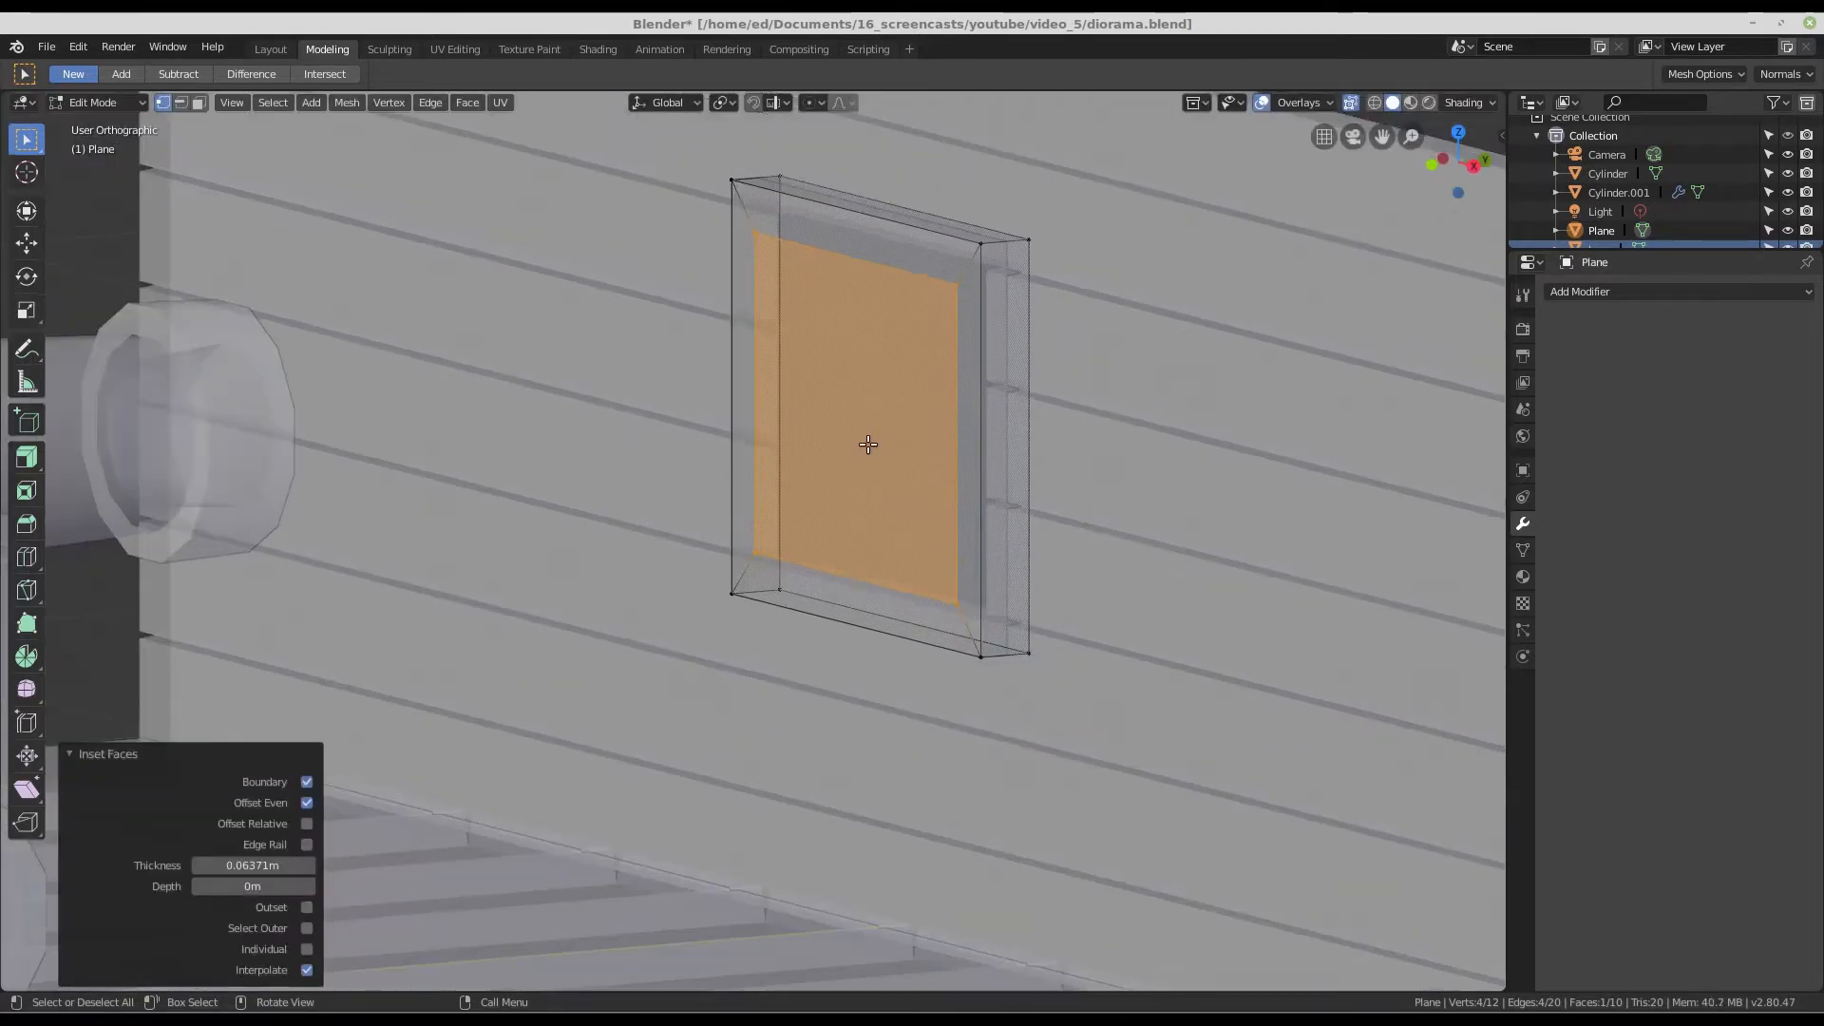
mouse_move(868, 443)
middle_down()
mouse_move(1009, 429)
mouse_move(875, 468)
middle_up()
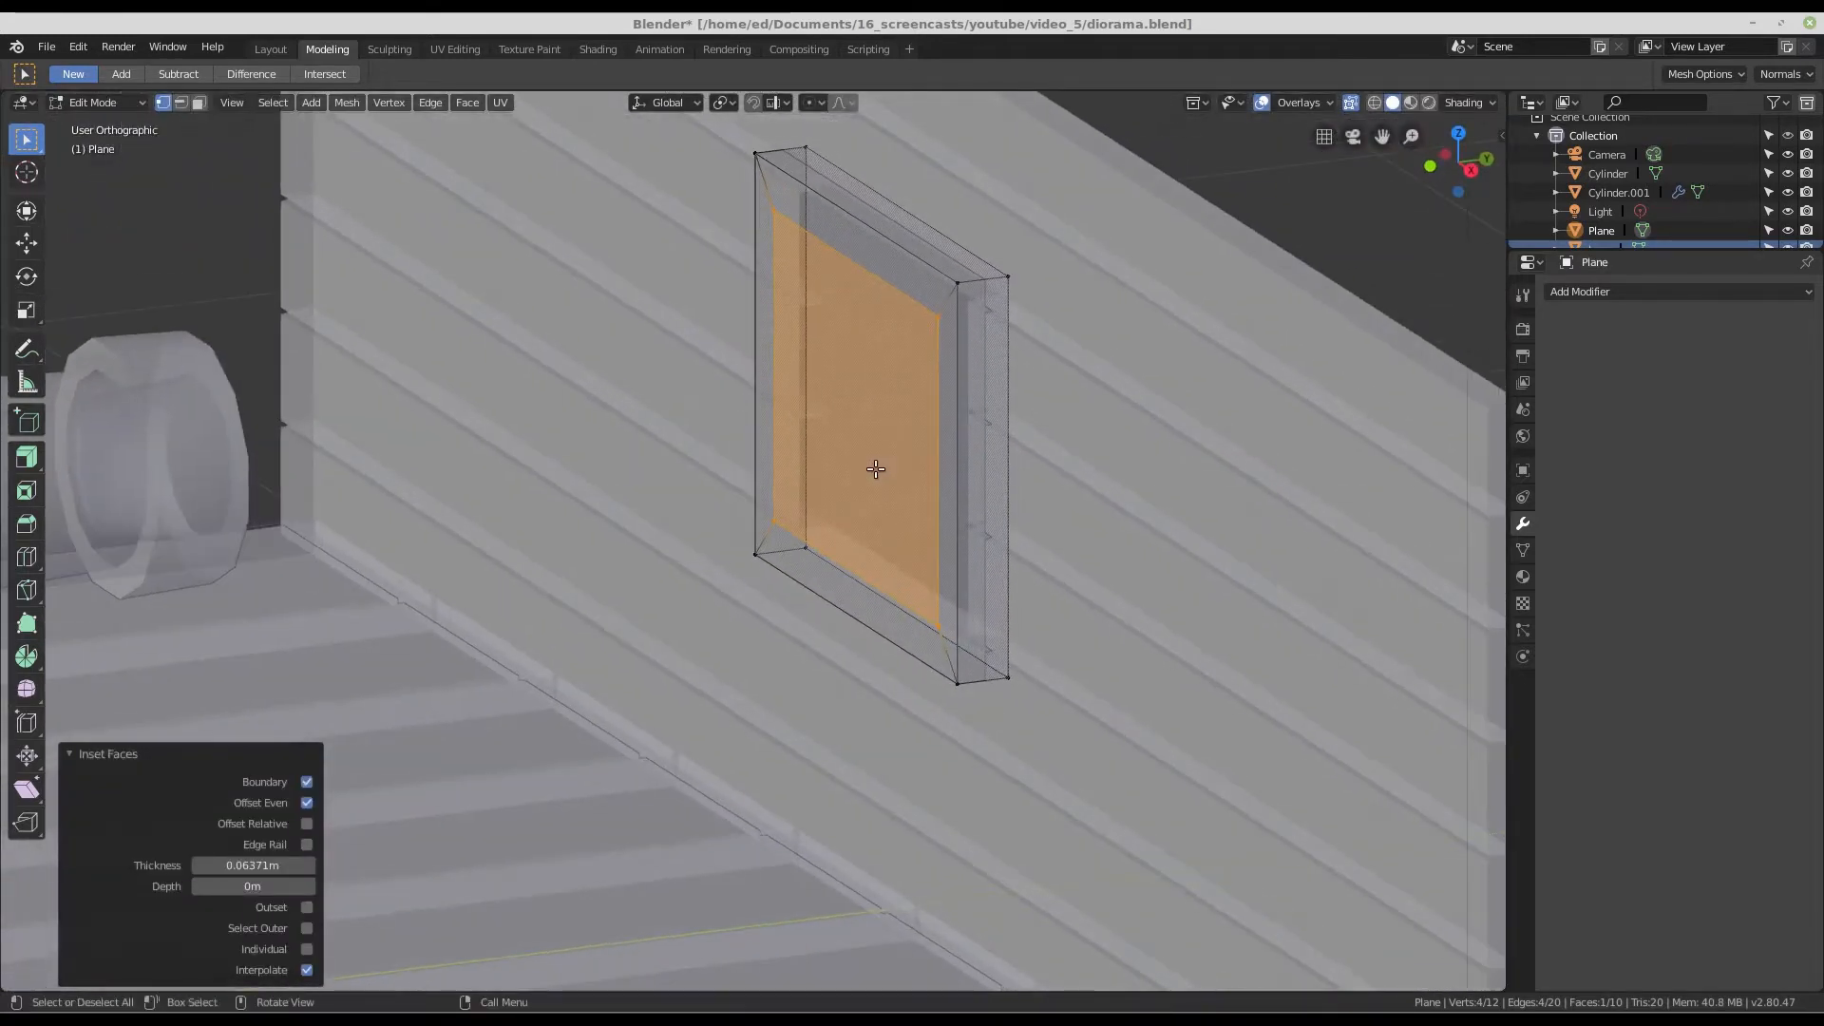
scroll(876, 468, up, 1)
scroll(875, 469, up, 1)
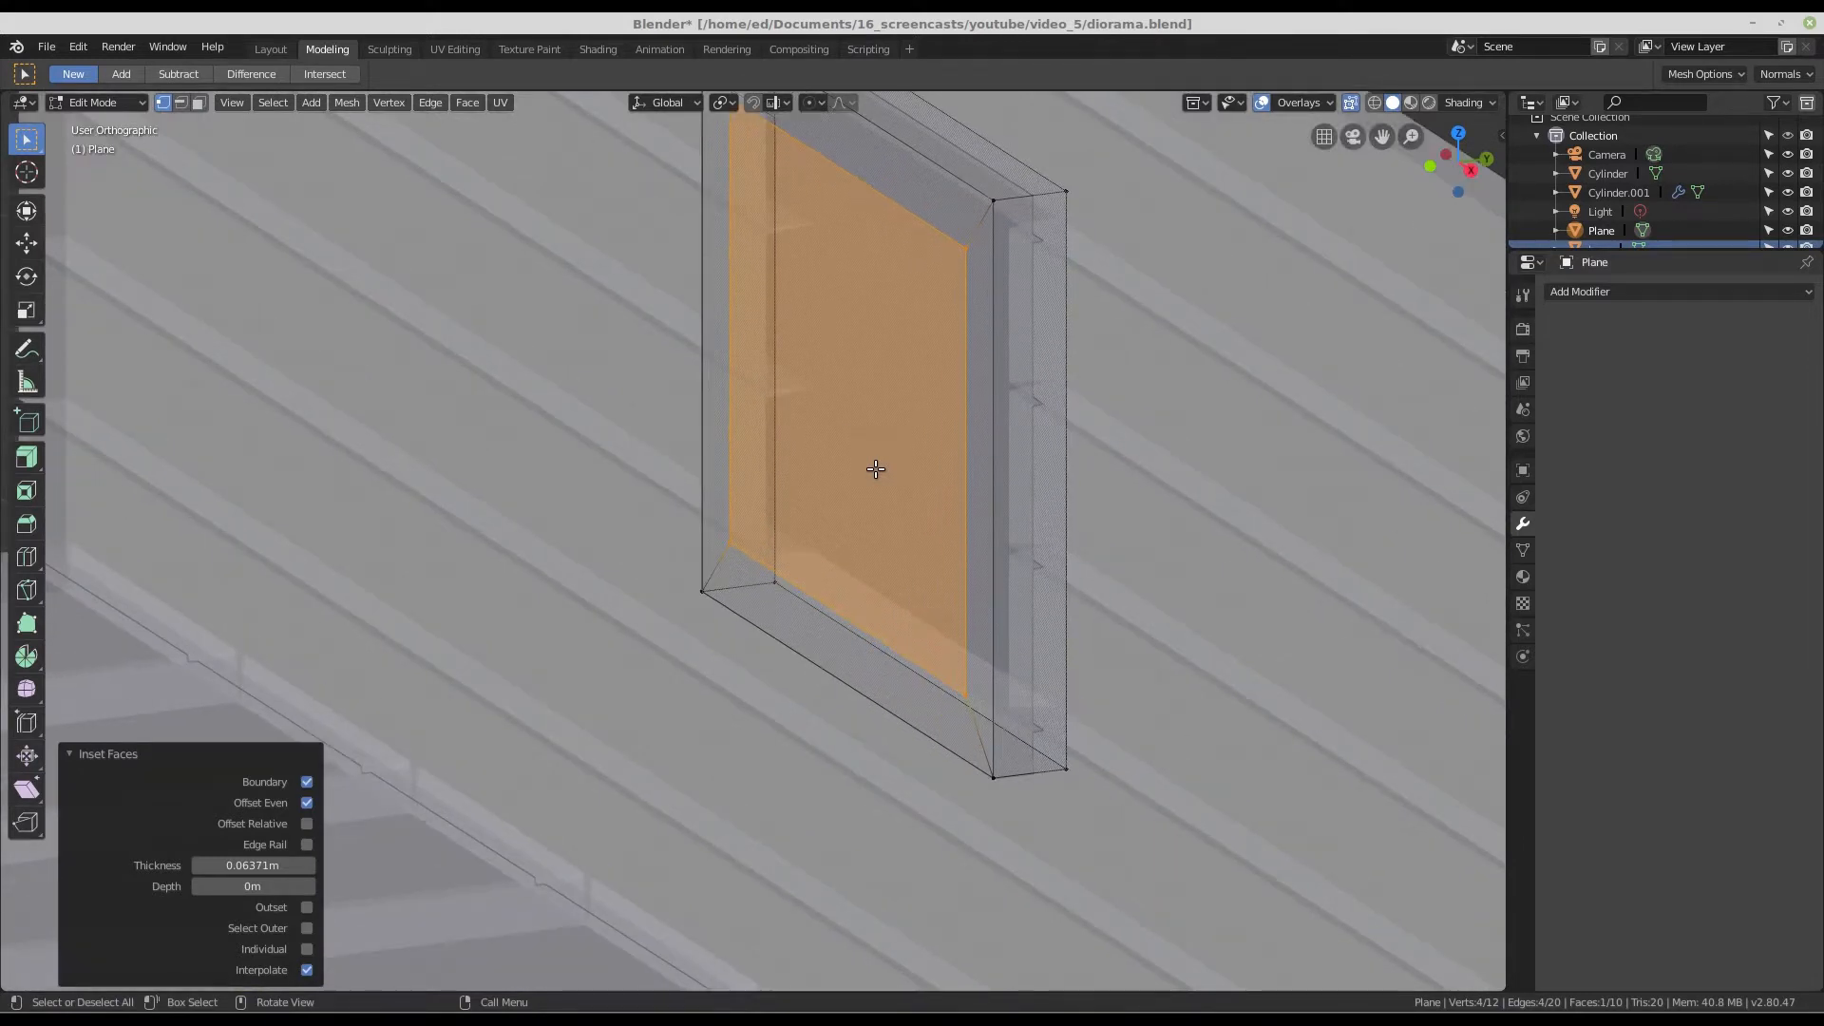
key(e)
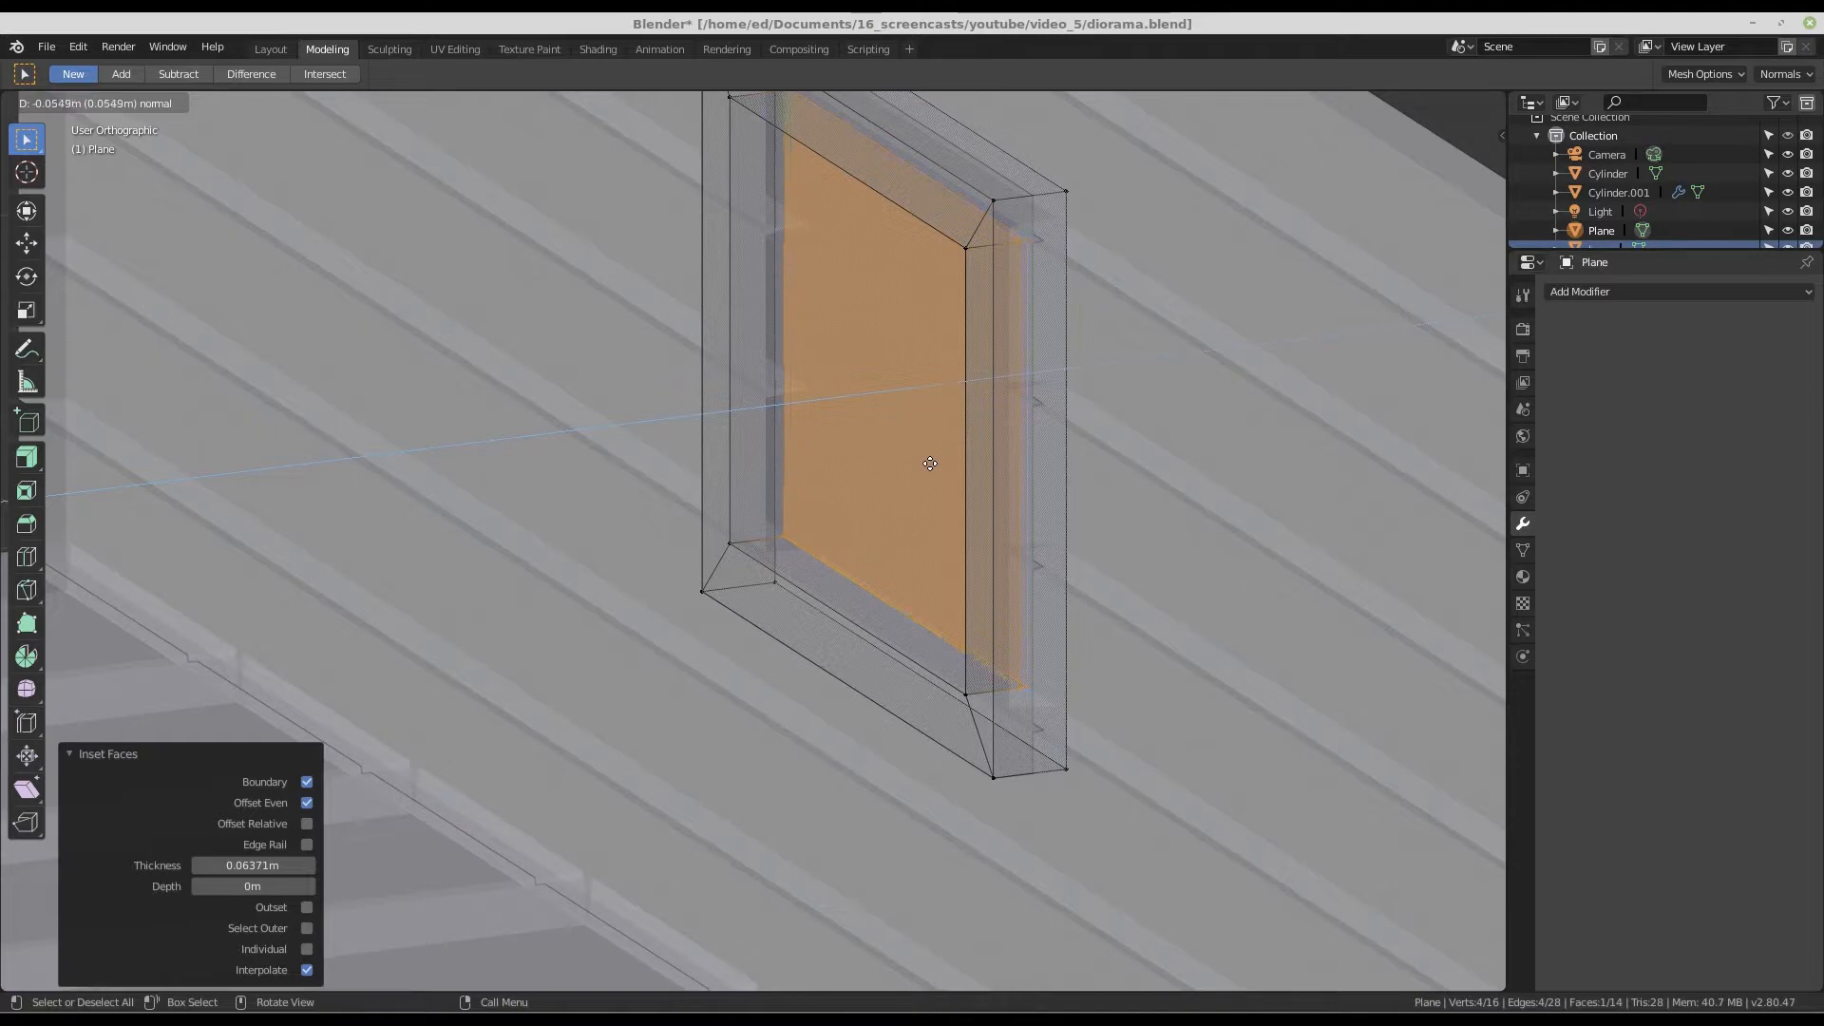
click(938, 463)
- Delete the recessed inner face to open the window frame
scroll(893, 399, down, 2)
mouse_move(909, 434)
middle_down()
mouse_move(953, 395)
mouse_move(924, 452)
middle_up()
scroll(884, 424, up, 1)
scroll(924, 453, up, 1)
key(x)
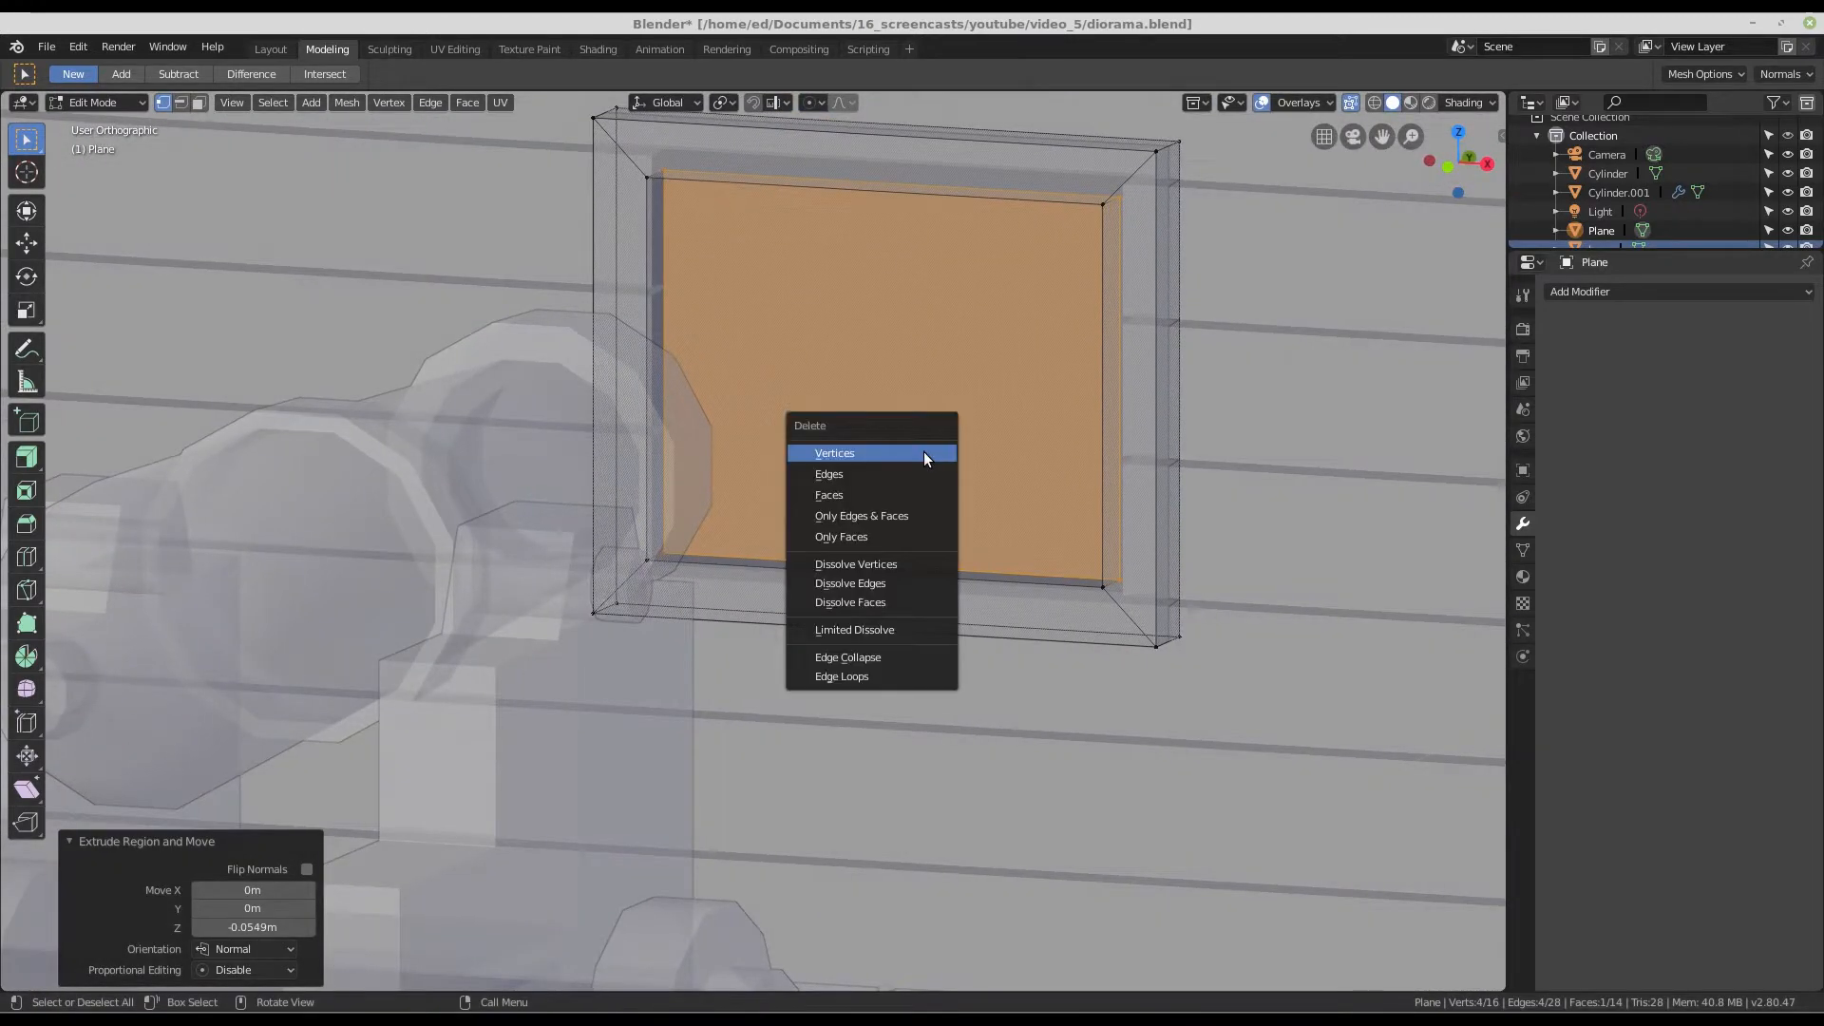
click(909, 489)
scroll(873, 427, down, 2)
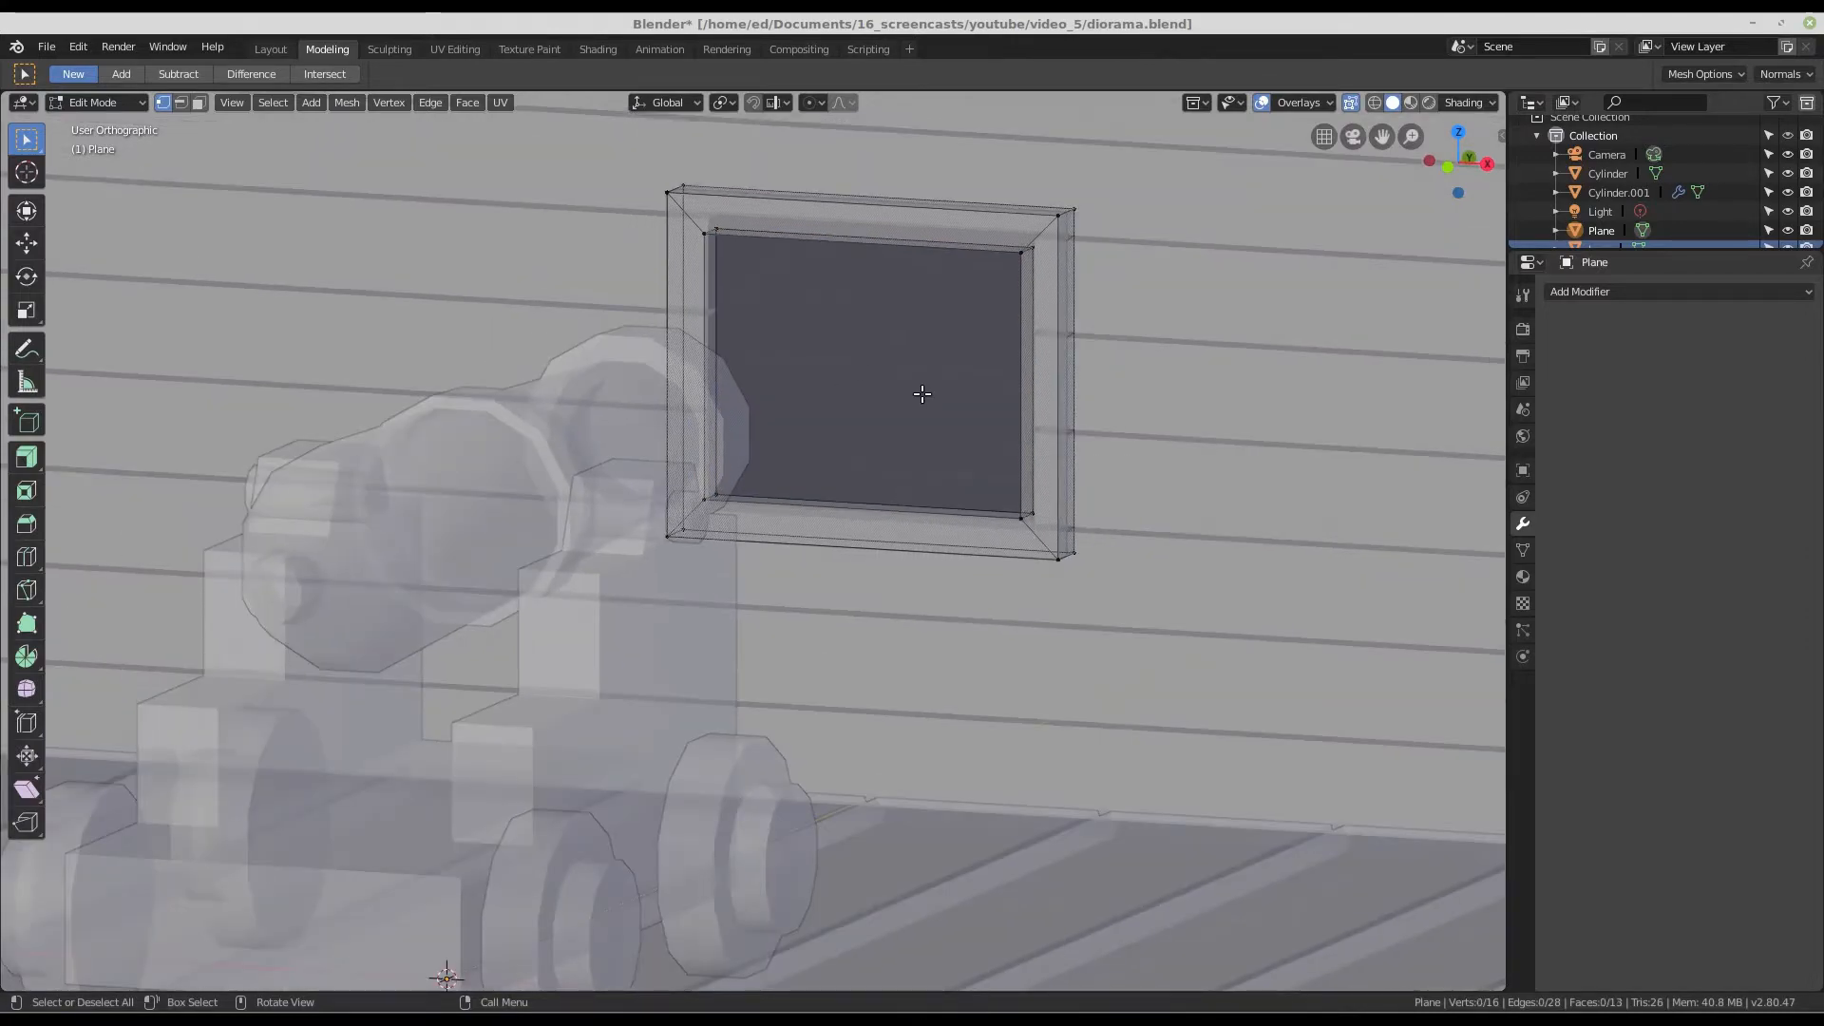
mouse_move(921, 390)
middle_down()
mouse_move(709, 424)
mouse_move(712, 402)
mouse_move(941, 399)
mouse_move(901, 420)
middle_up()
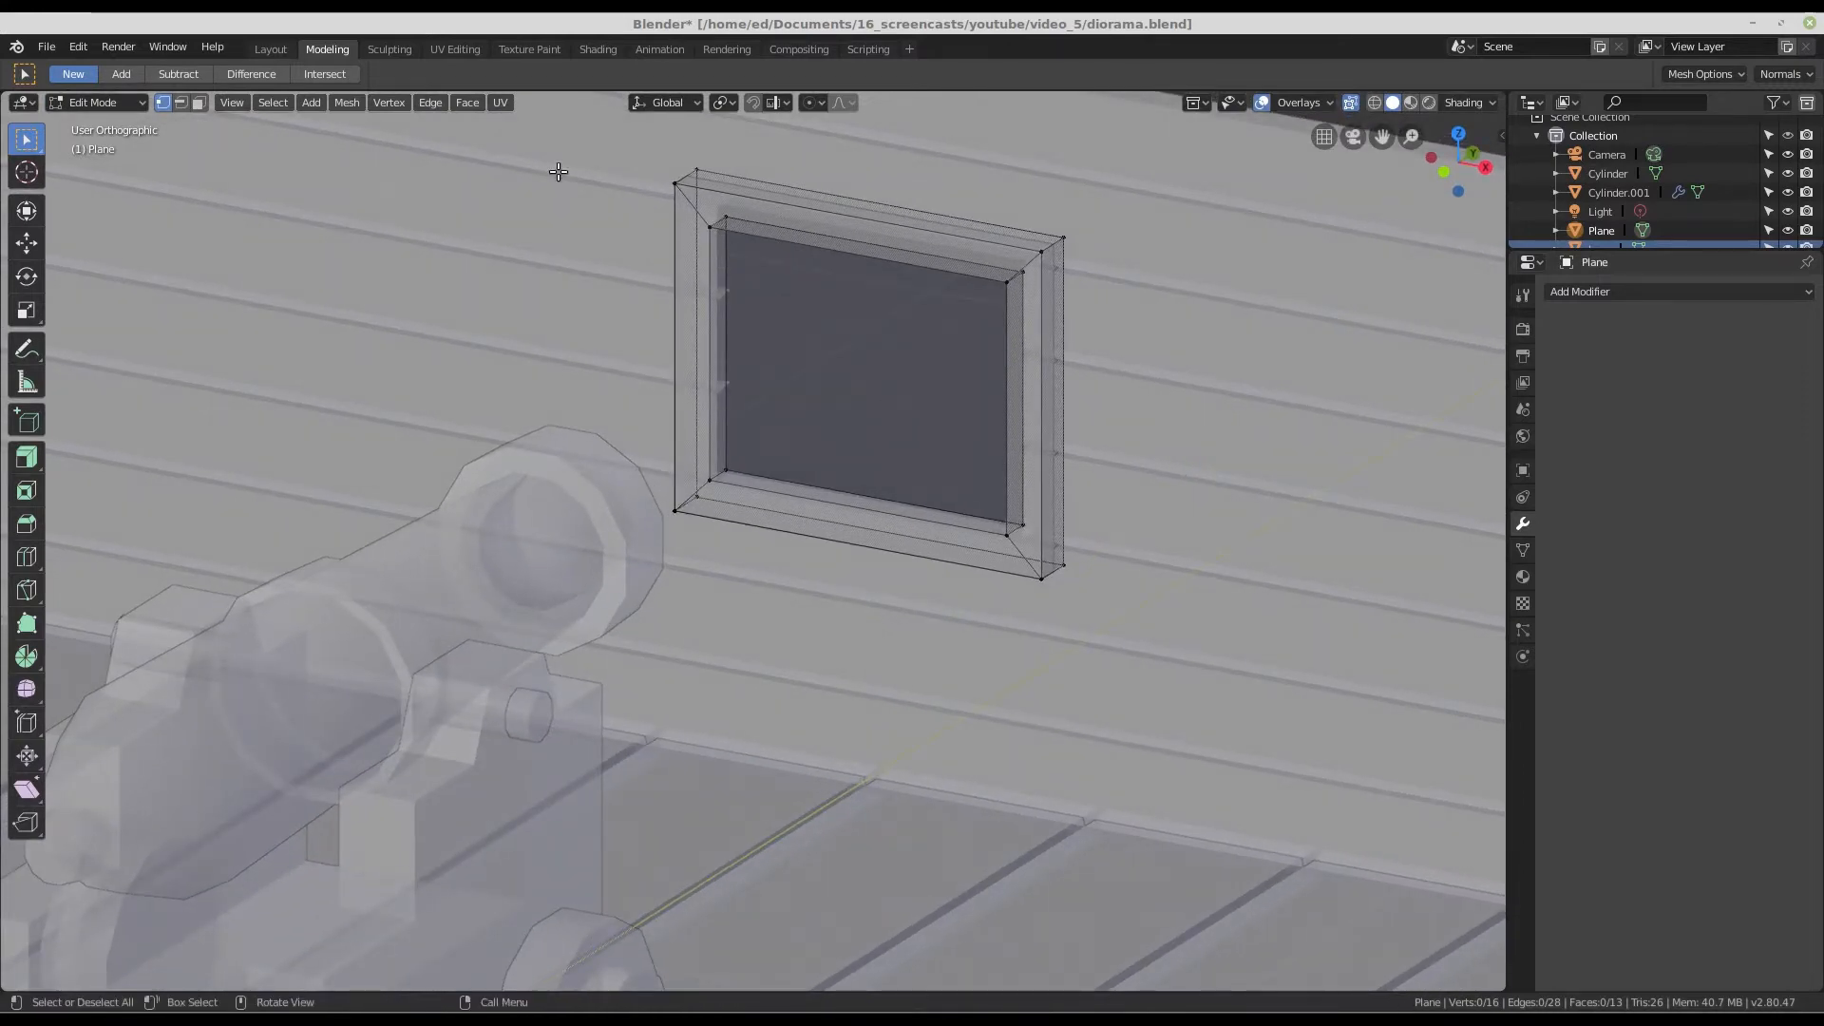
- Examine the window frame on the wall in the Layout workspace, then return to the Modeling workspace
click(257, 46)
middle_drag(871, 385, 913, 513)
scroll(962, 569, up, 3)
scroll(944, 564, up, 3)
key(Tab)
scroll(927, 513, down, 4)
key(Tab)
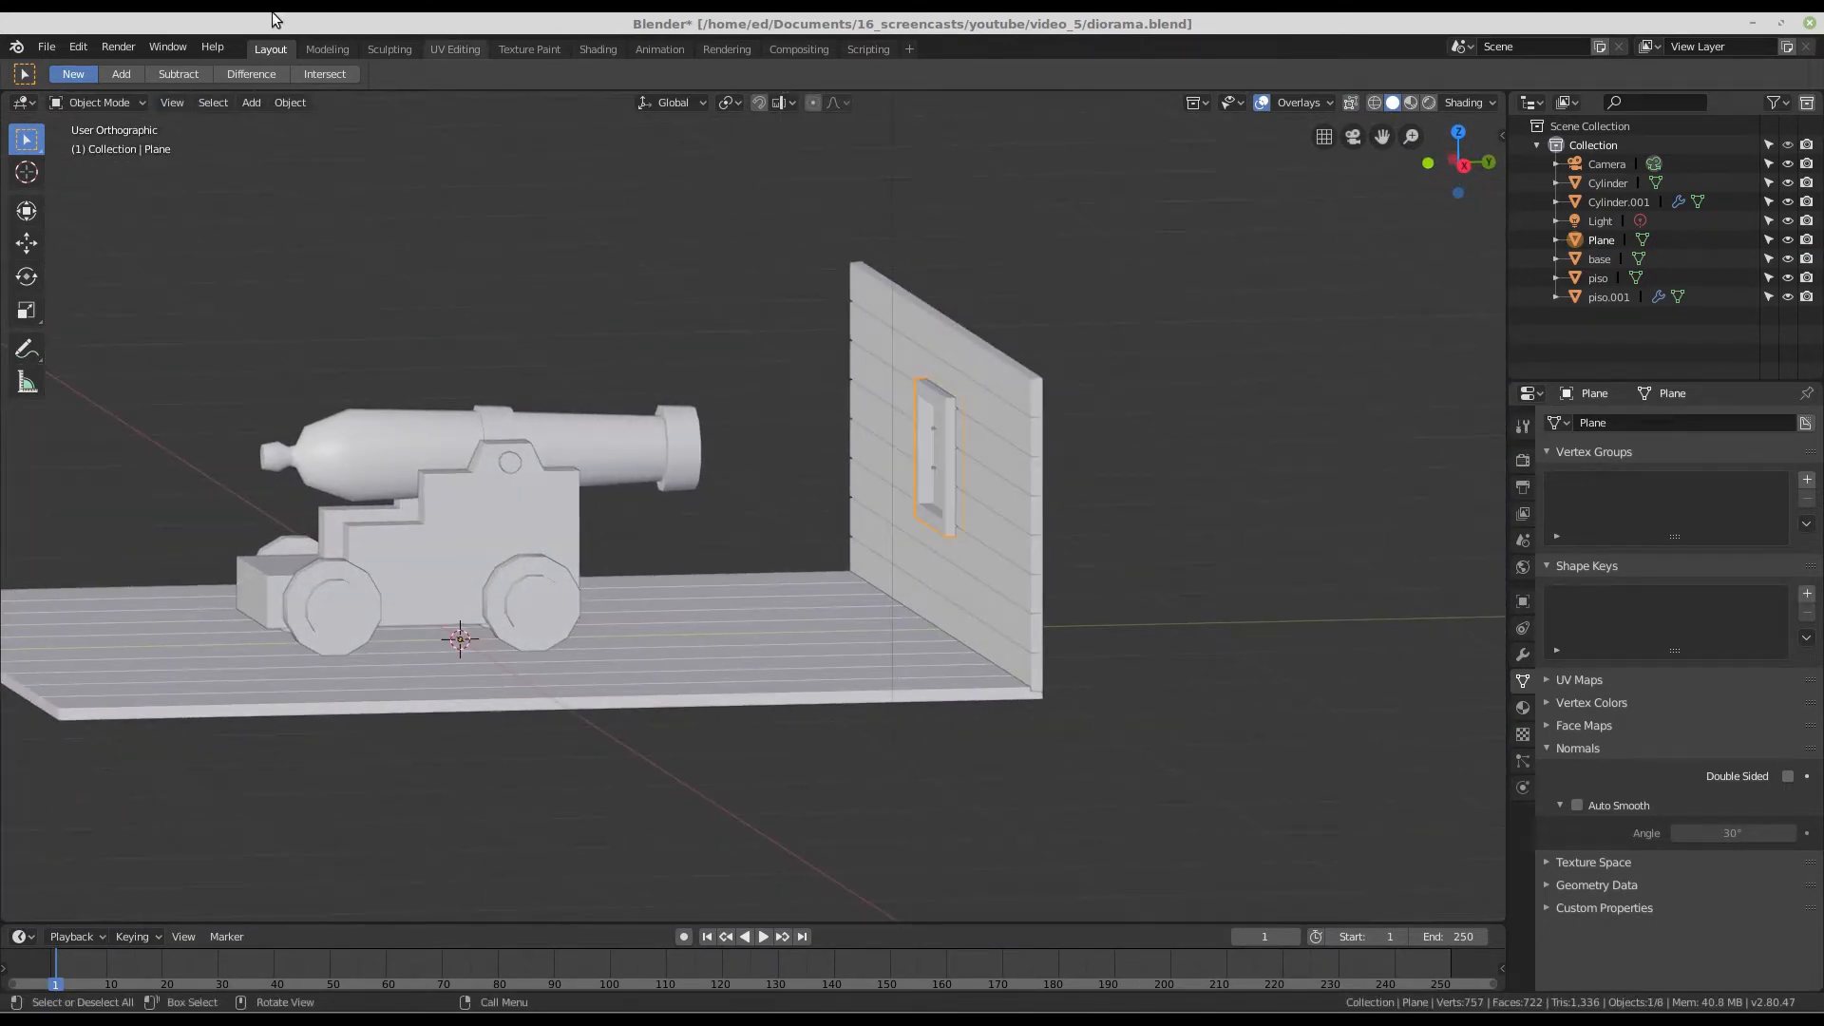
click(323, 48)
- Add a cube at the scene's origin to the same mesh and scale it uniformly by 0.098
scroll(871, 335, down, 8)
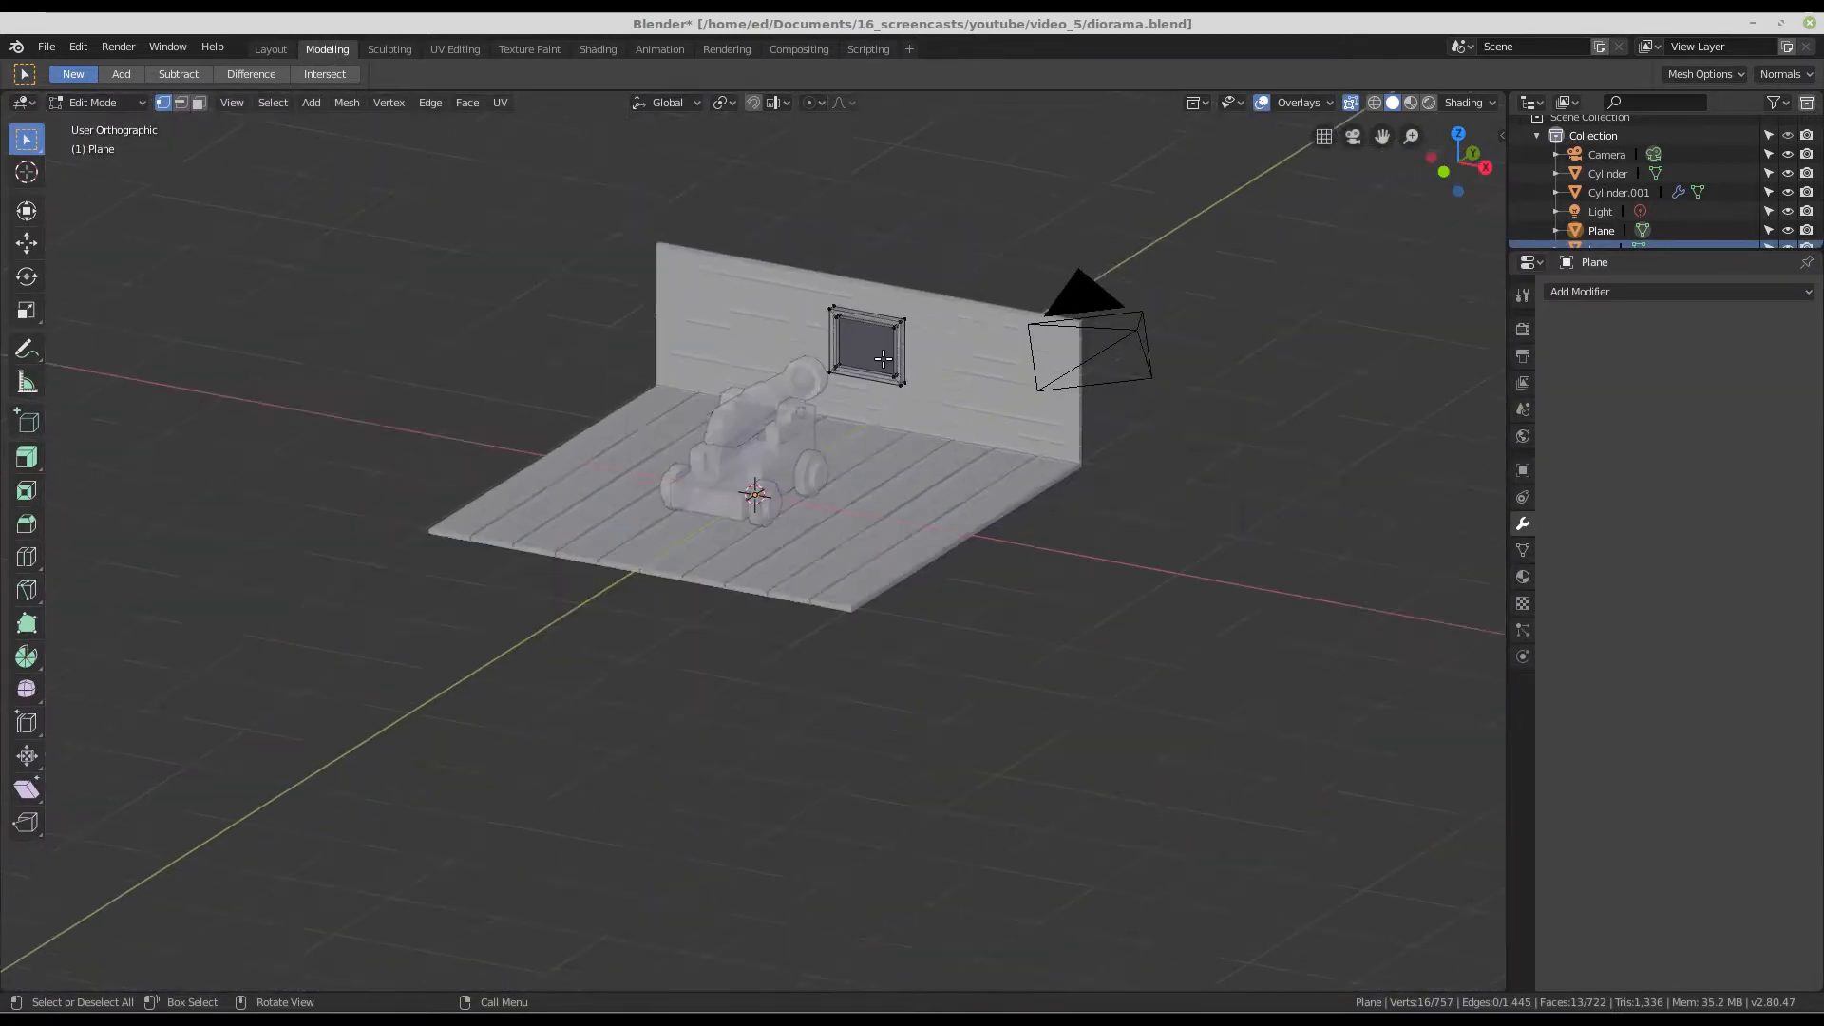
middle_drag(902, 447, 824, 384)
scroll(863, 378, up, 4)
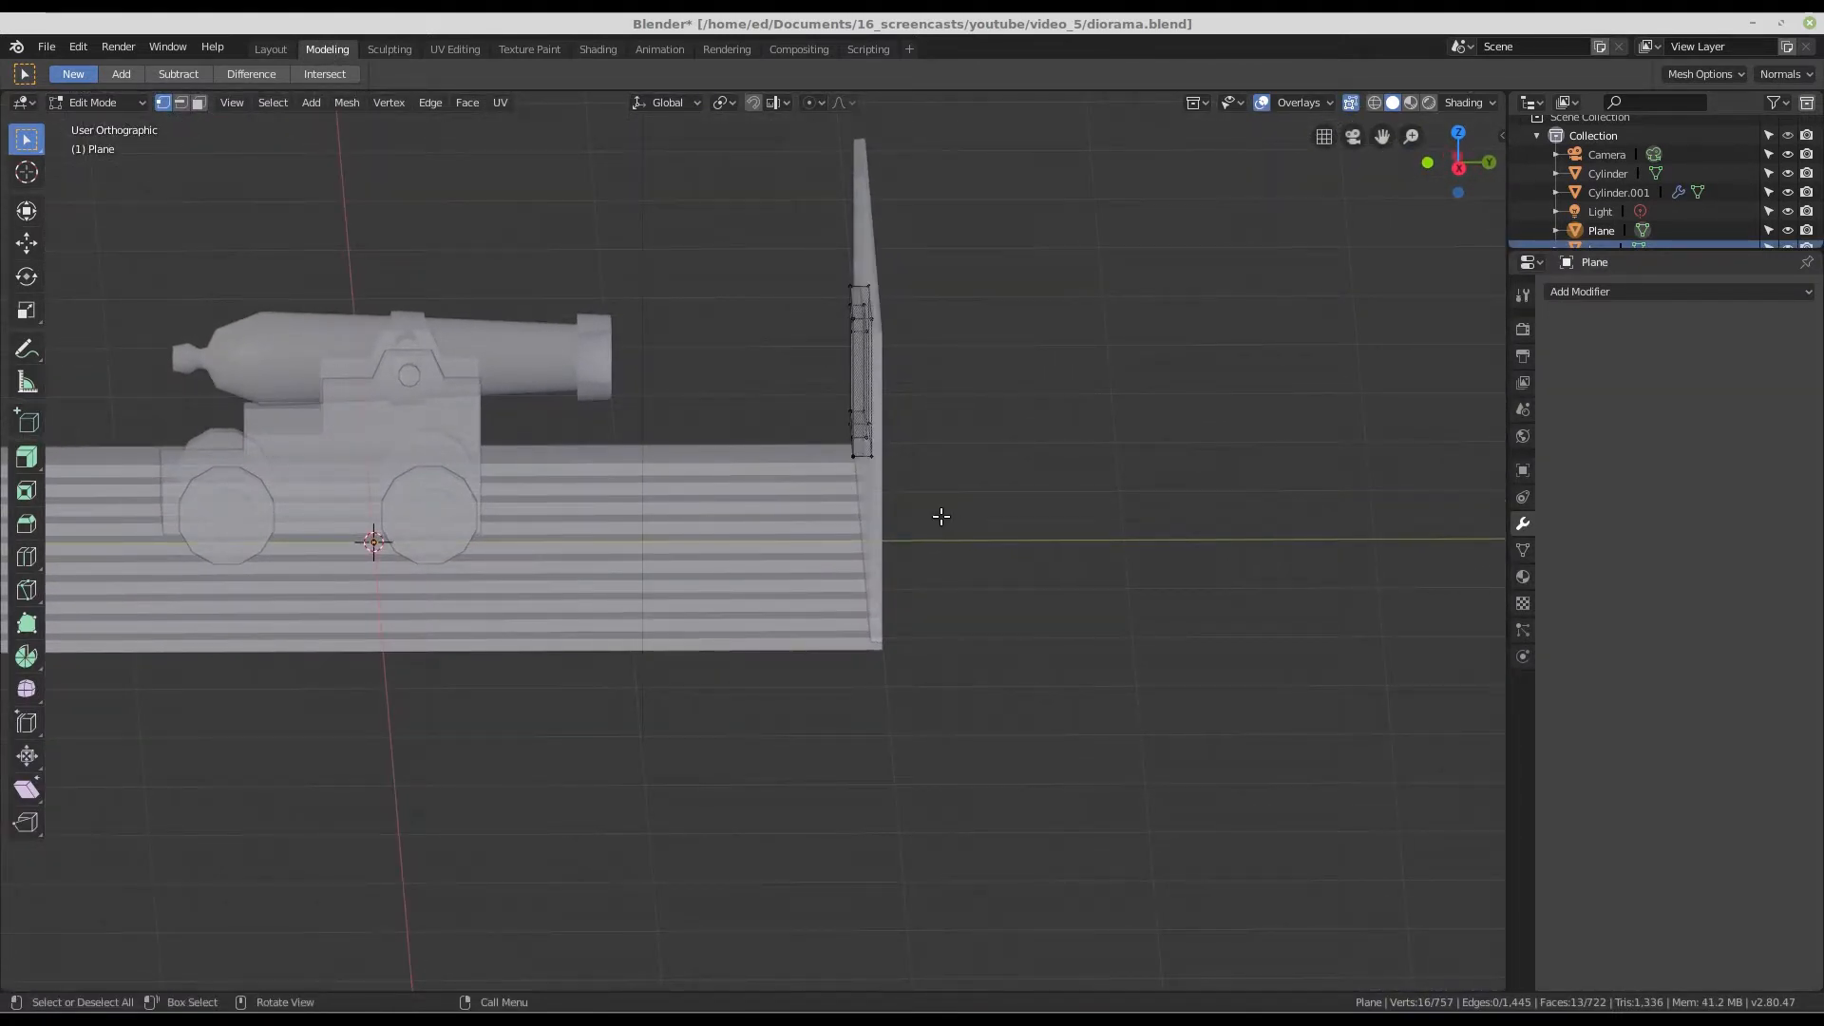
key(KP_1)
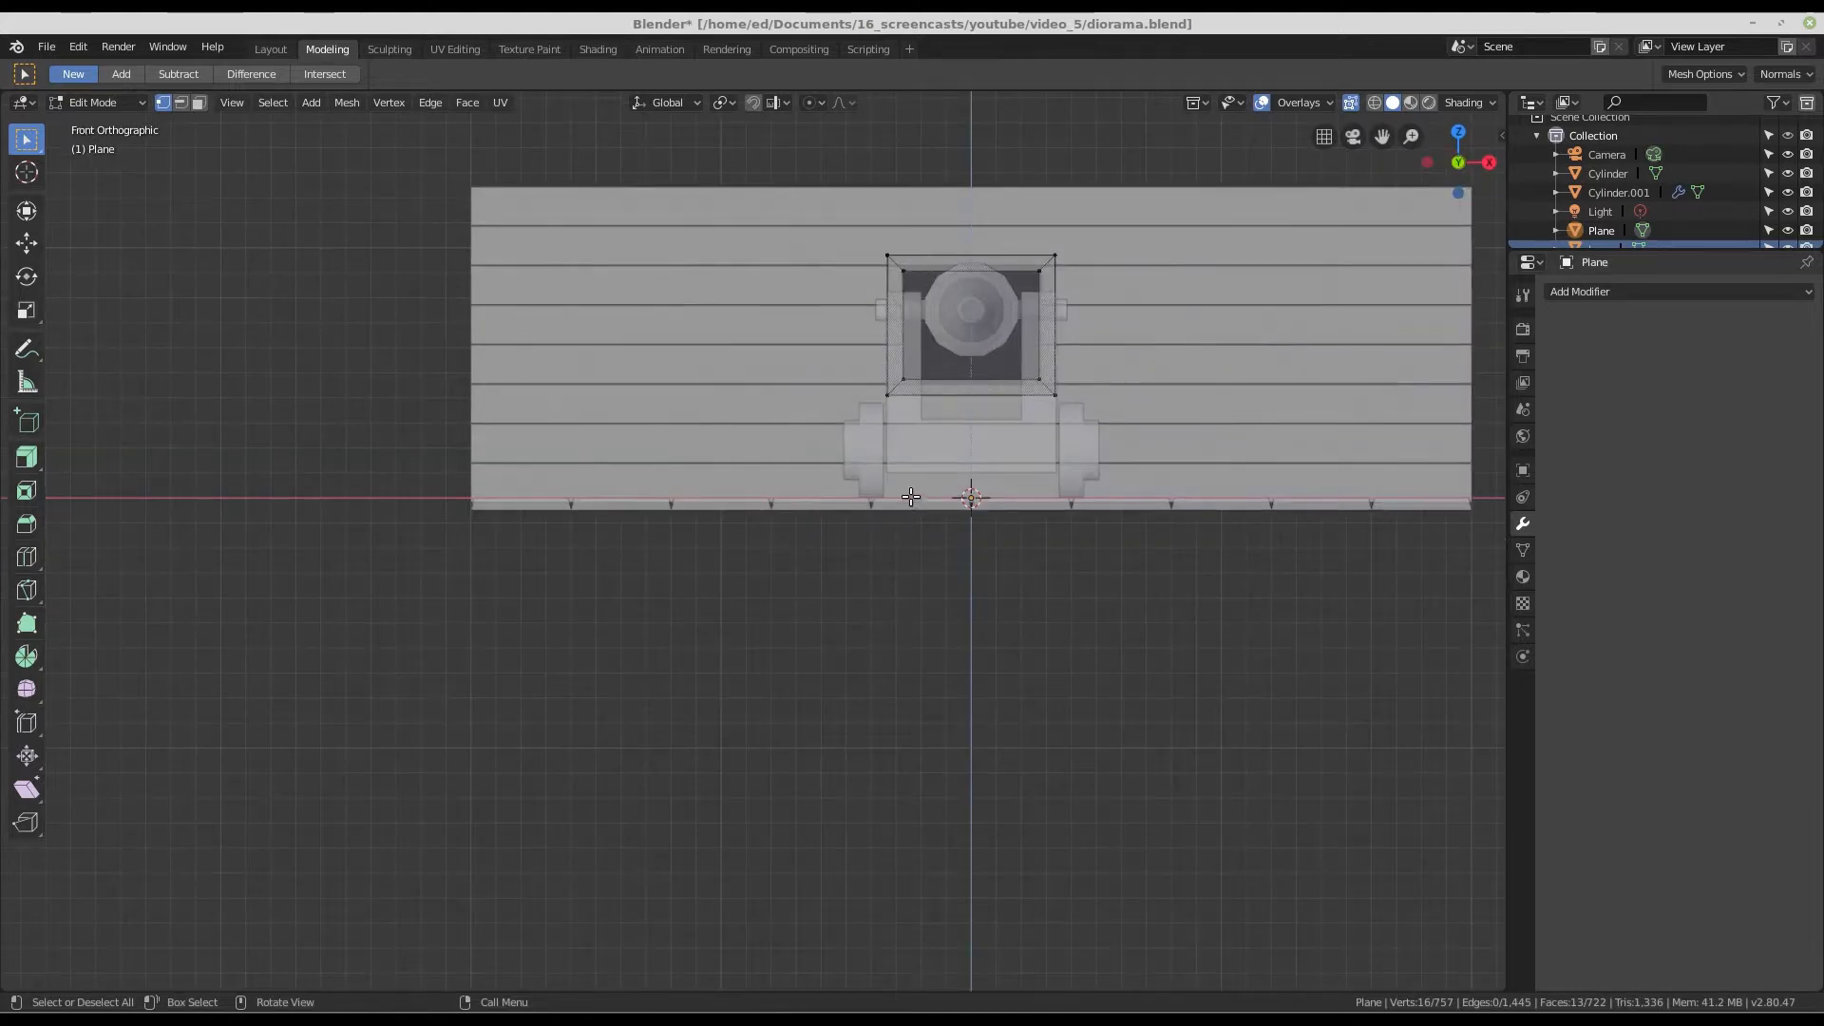
key(KP_3)
scroll(851, 494, up, 3)
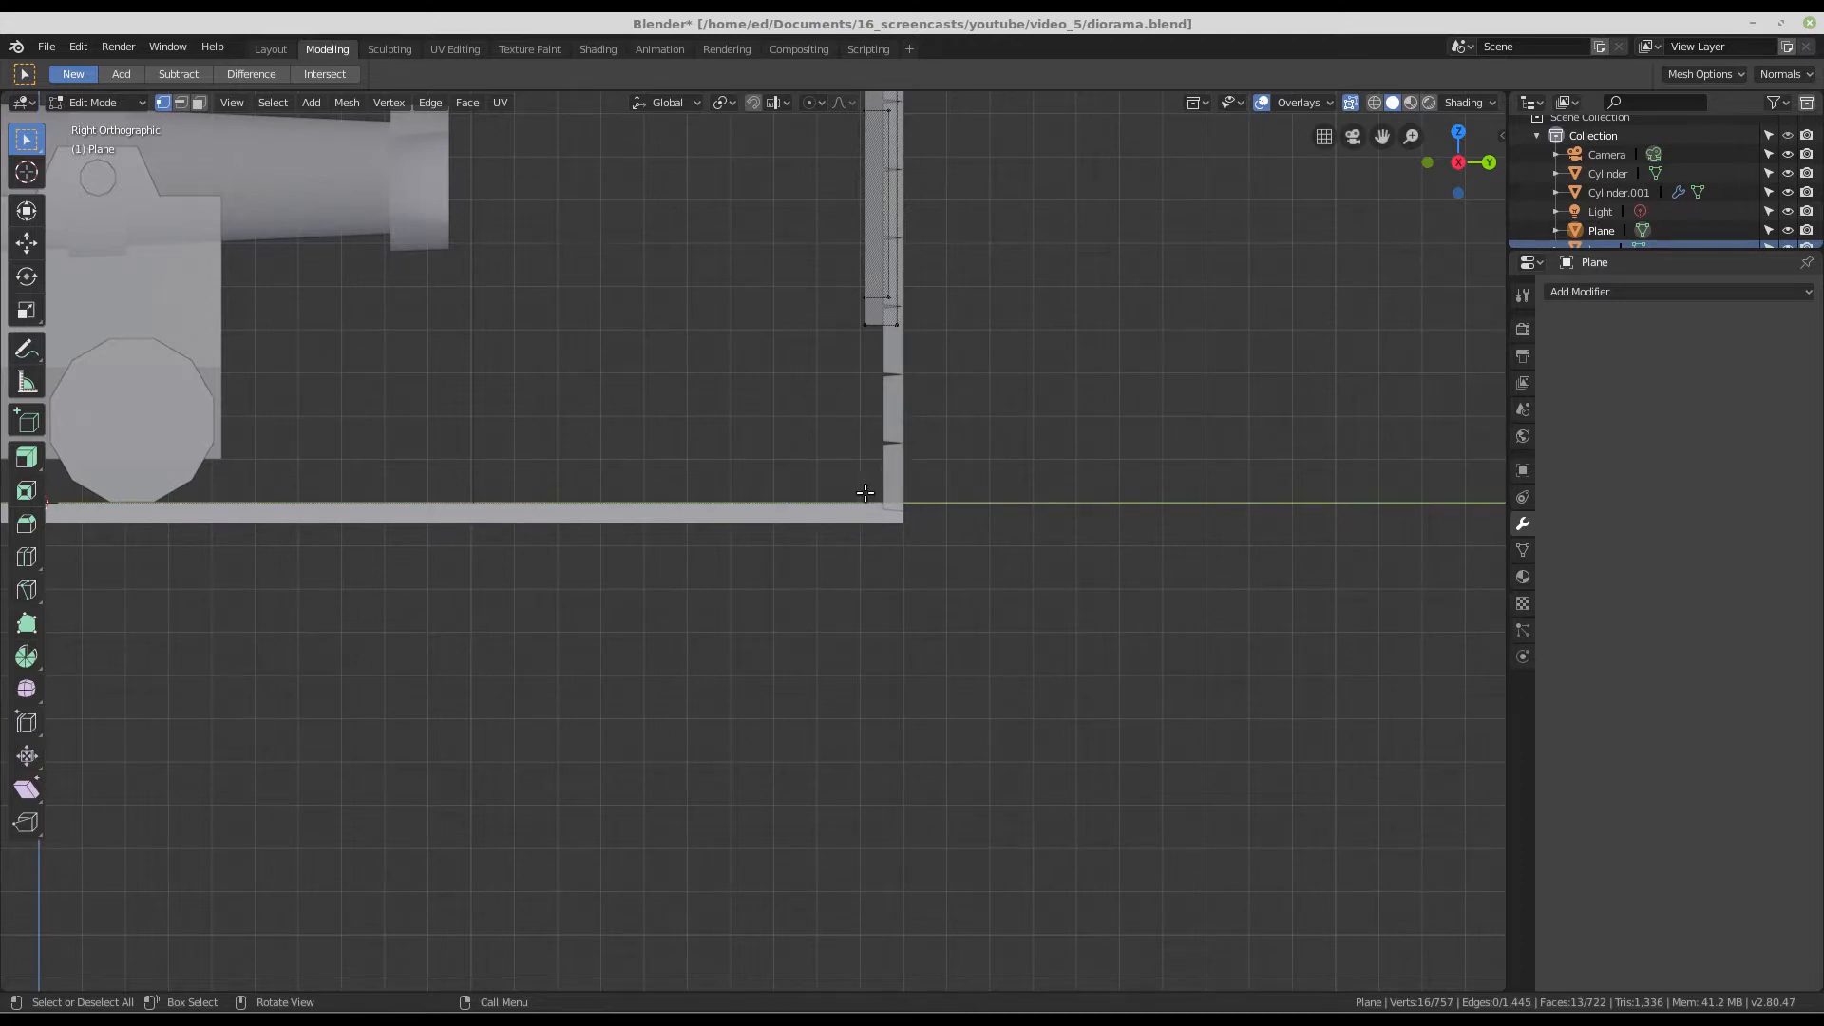
scroll(849, 512, down, 3)
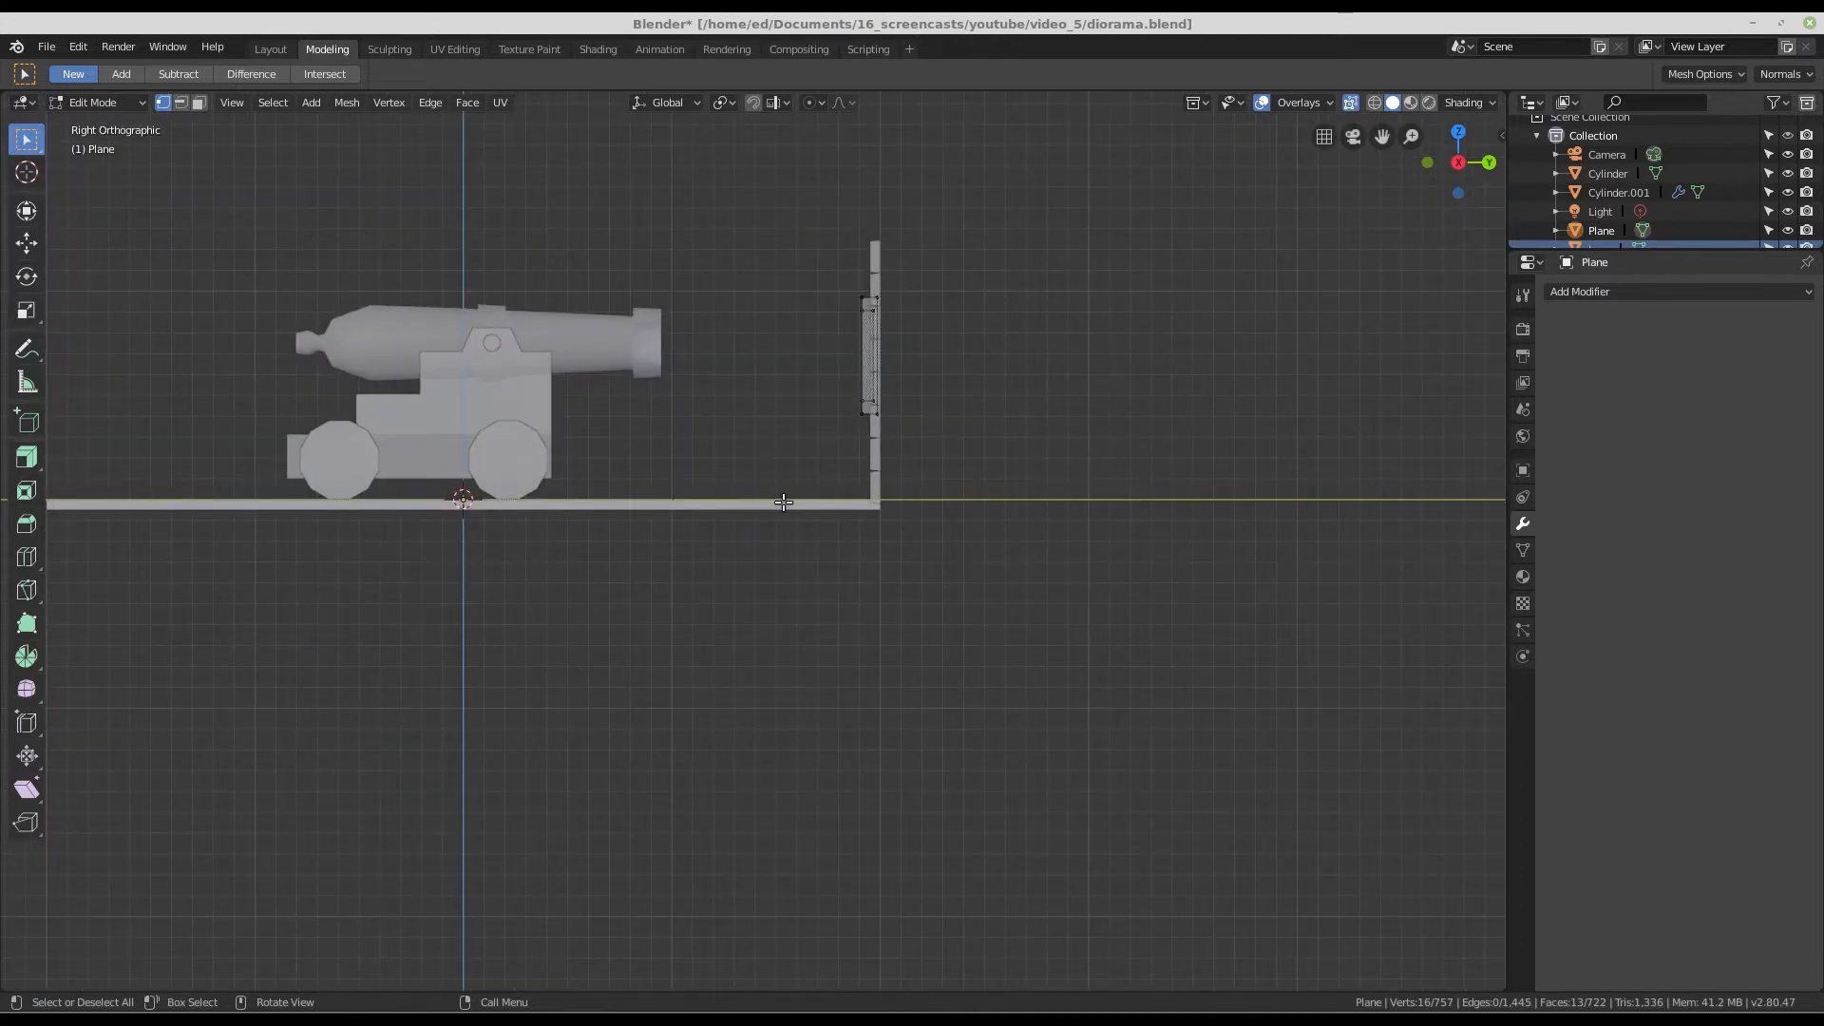
key(shift+a)
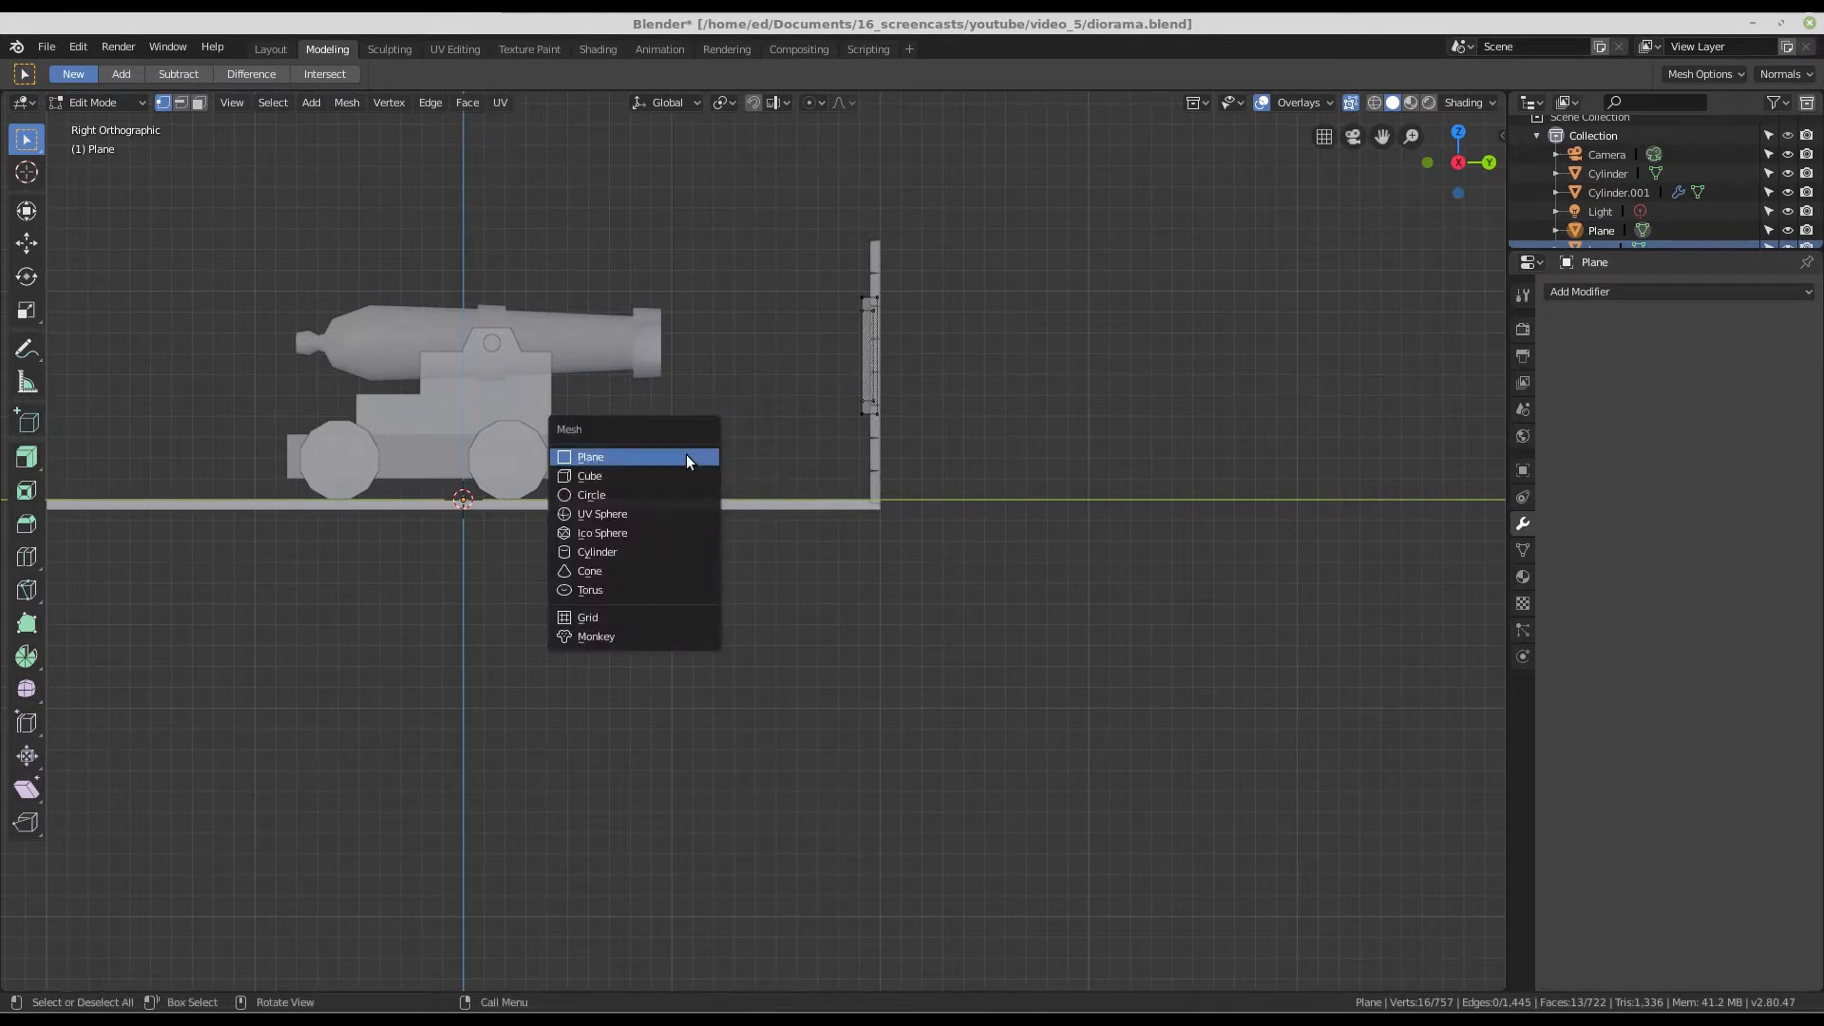
click(623, 477)
scroll(691, 465, down, 2)
key(s)
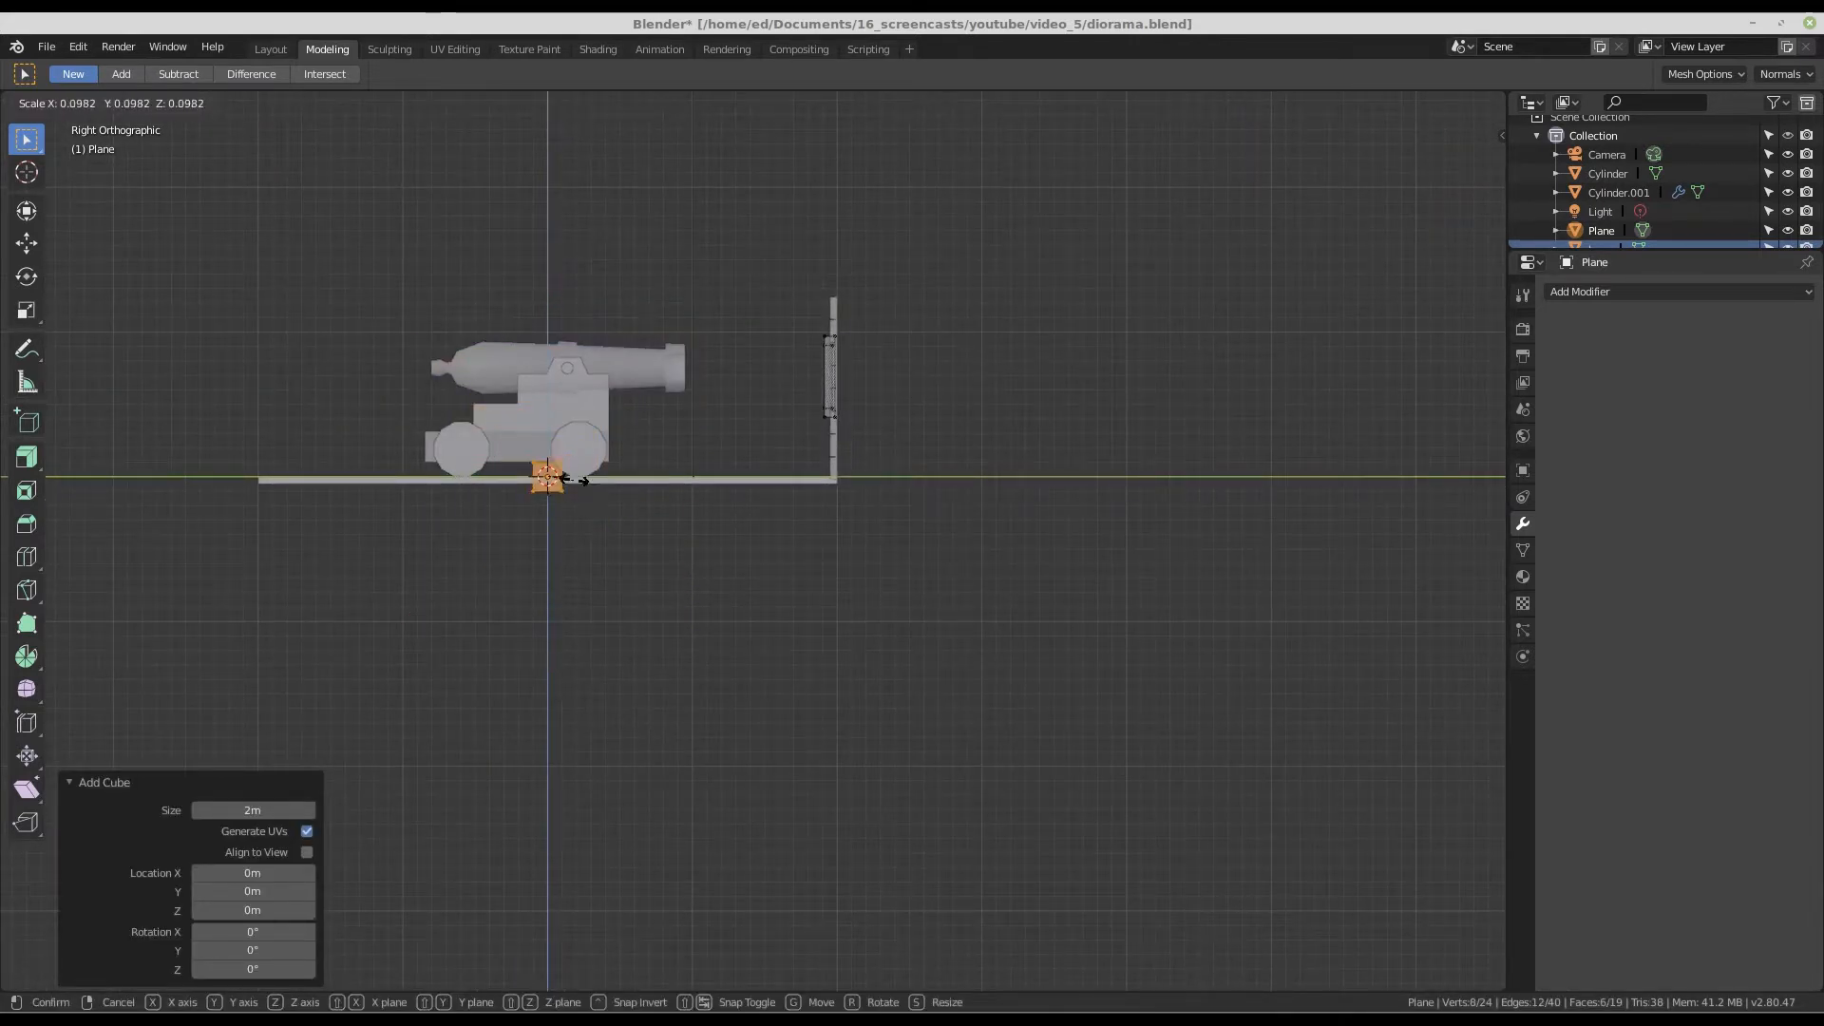
click(563, 478)
- Move the small cube 1.93 m along Y and 0.0554 m along Z to the corner between floor and wall
scroll(561, 477, up, 5)
key(g)
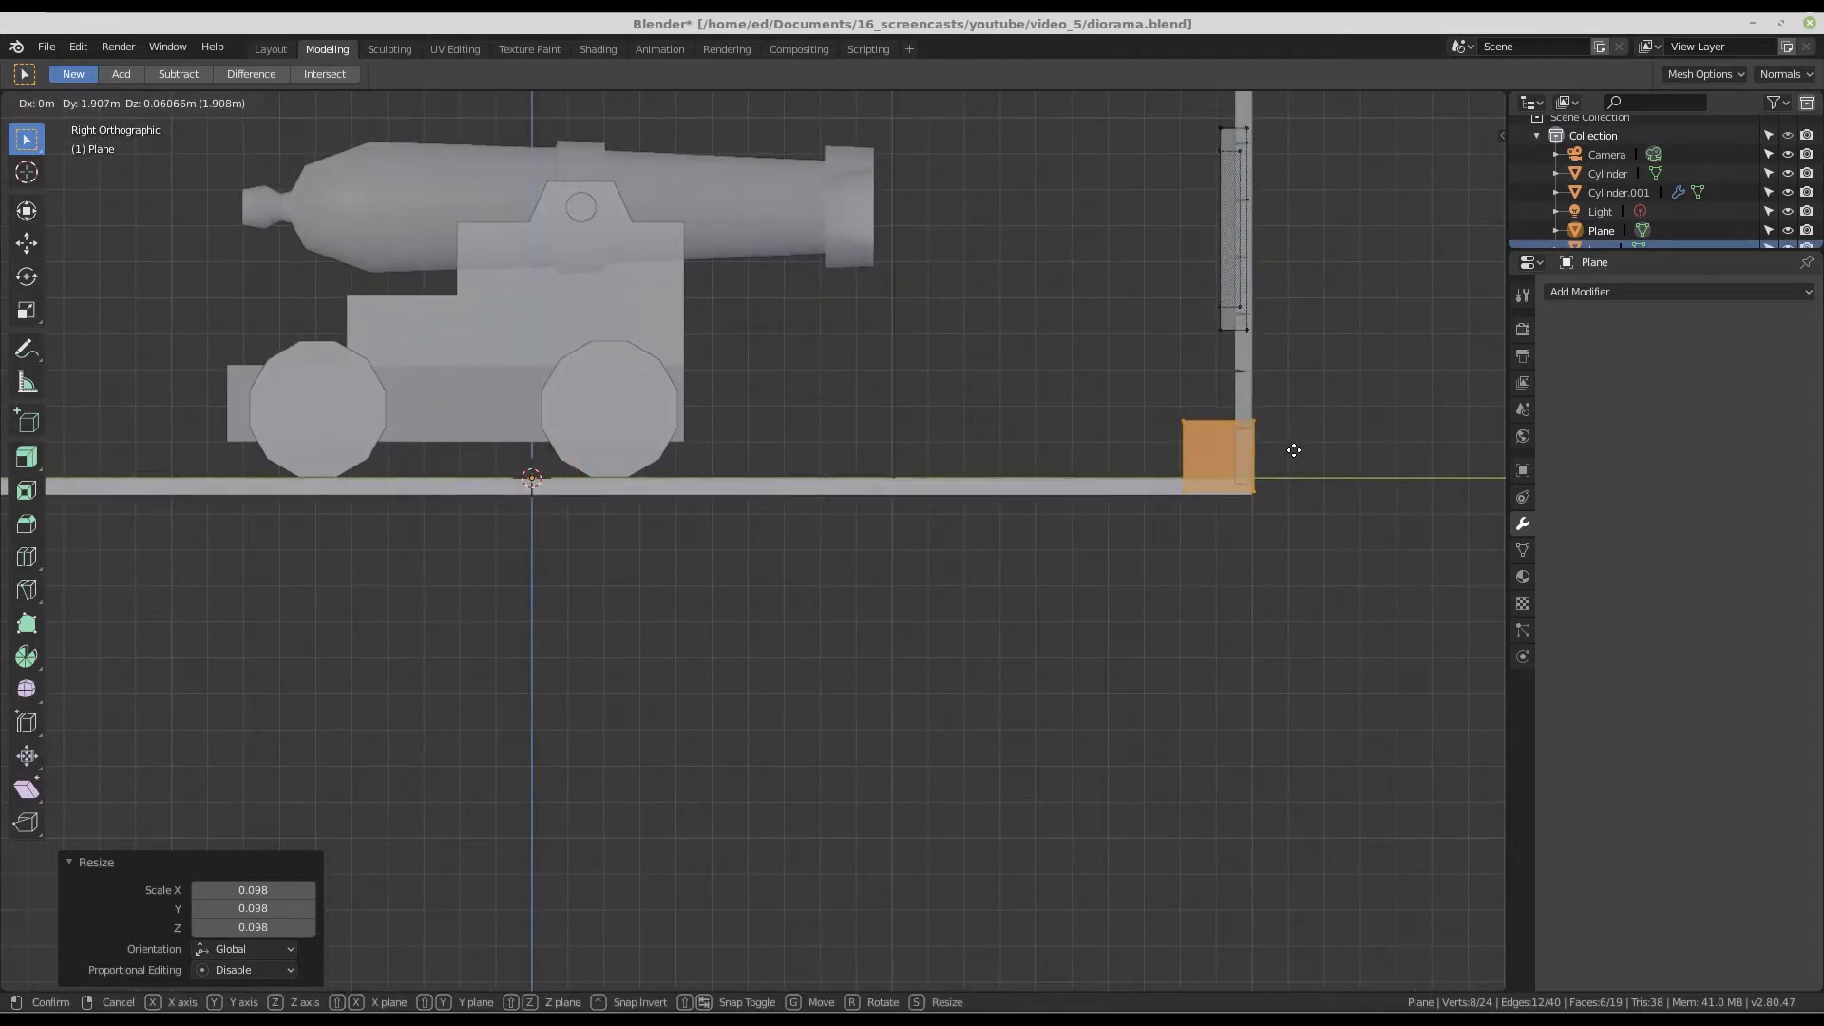
click(1292, 448)
- Shrink the cube uniformly and move it -0.0114 m along Y and -0.0254 m along Z into the floor-wall corner
scroll(1294, 450, up, 5)
key(s)
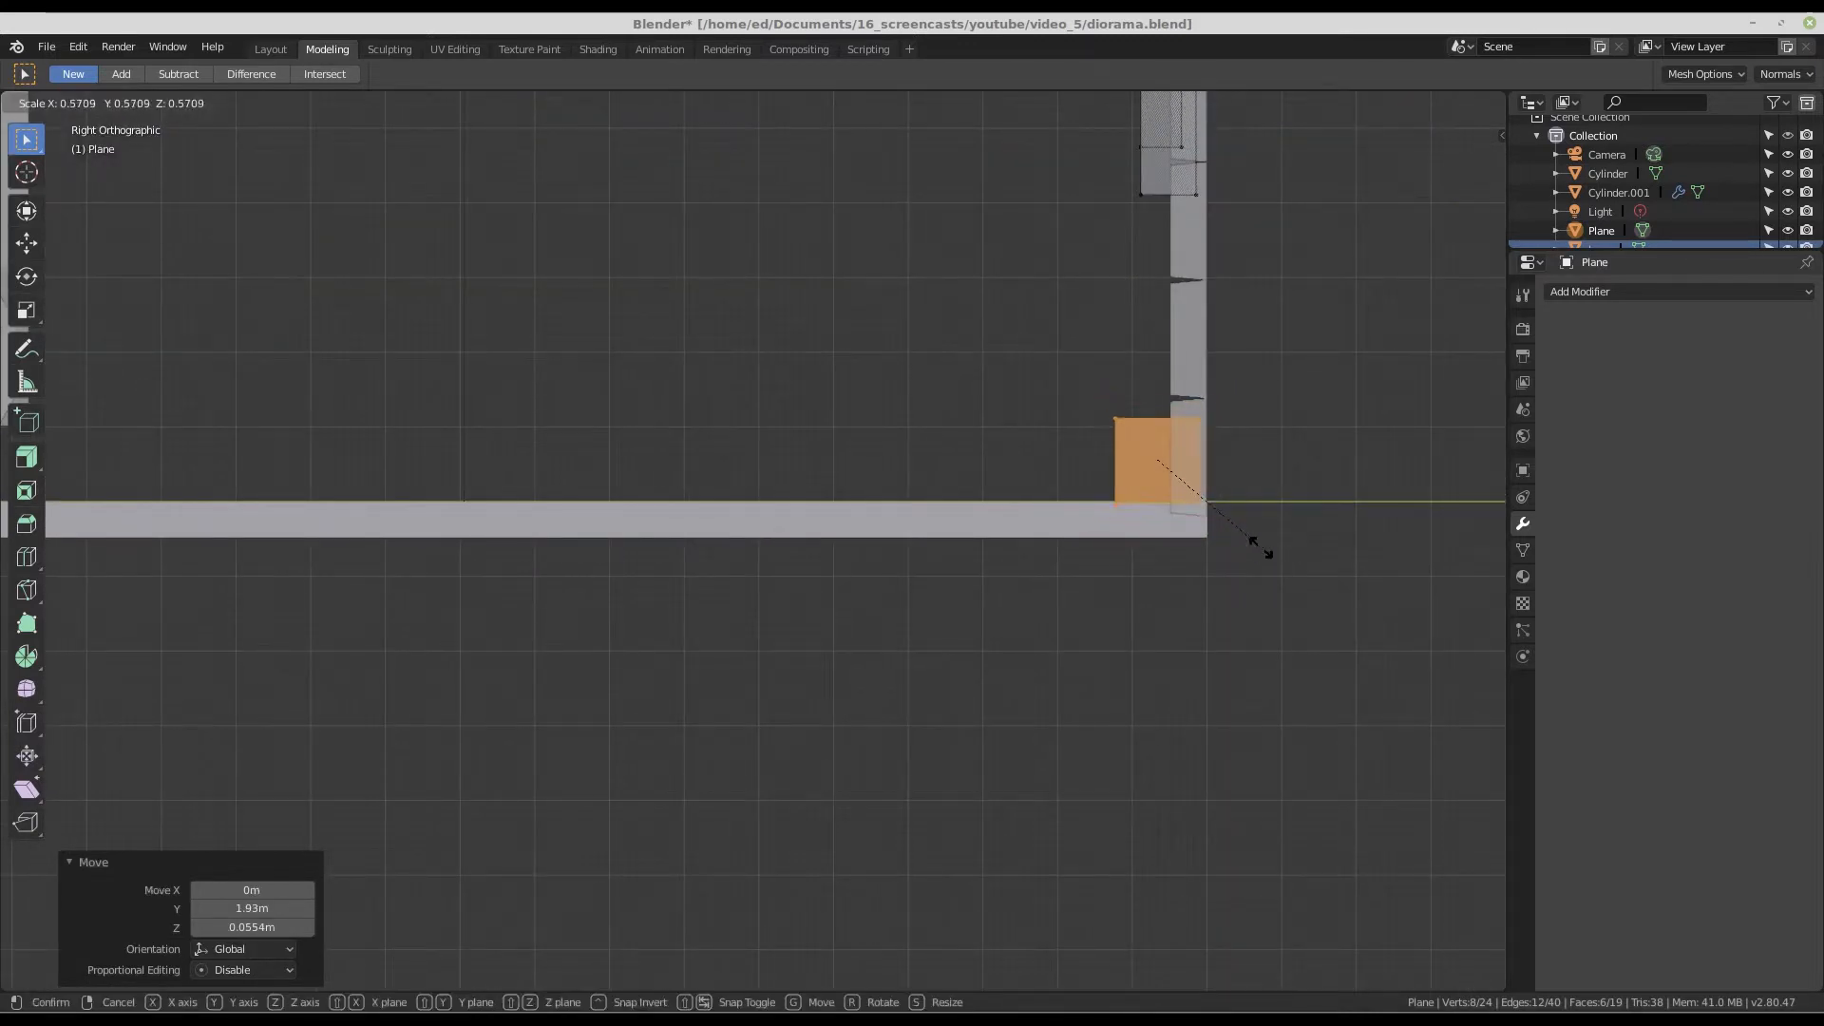
click(1247, 534)
key(g)
click(1235, 545)
scroll(1178, 483, down, 5)
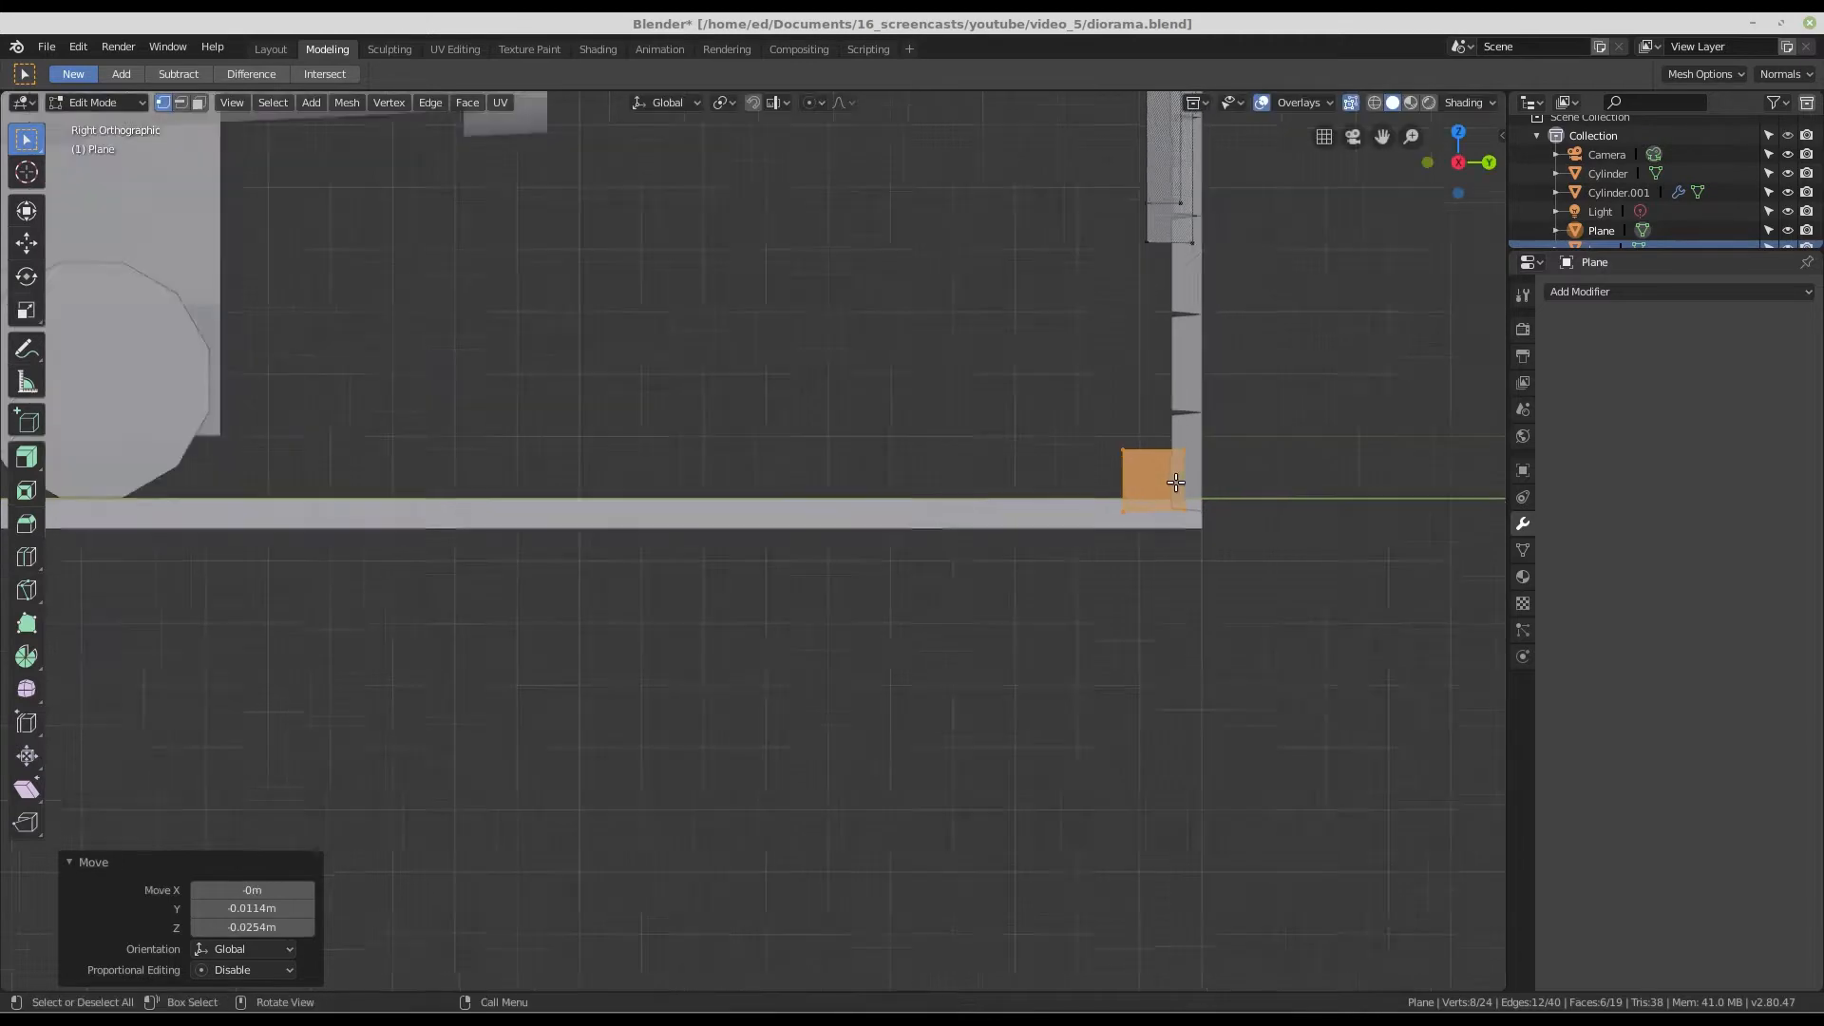
- Scale the cube by 41.495 along X to stretch it into a skirting beam along the wall's full width
middle_drag(1178, 483, 1283, 663)
scroll(1129, 476, down, 2)
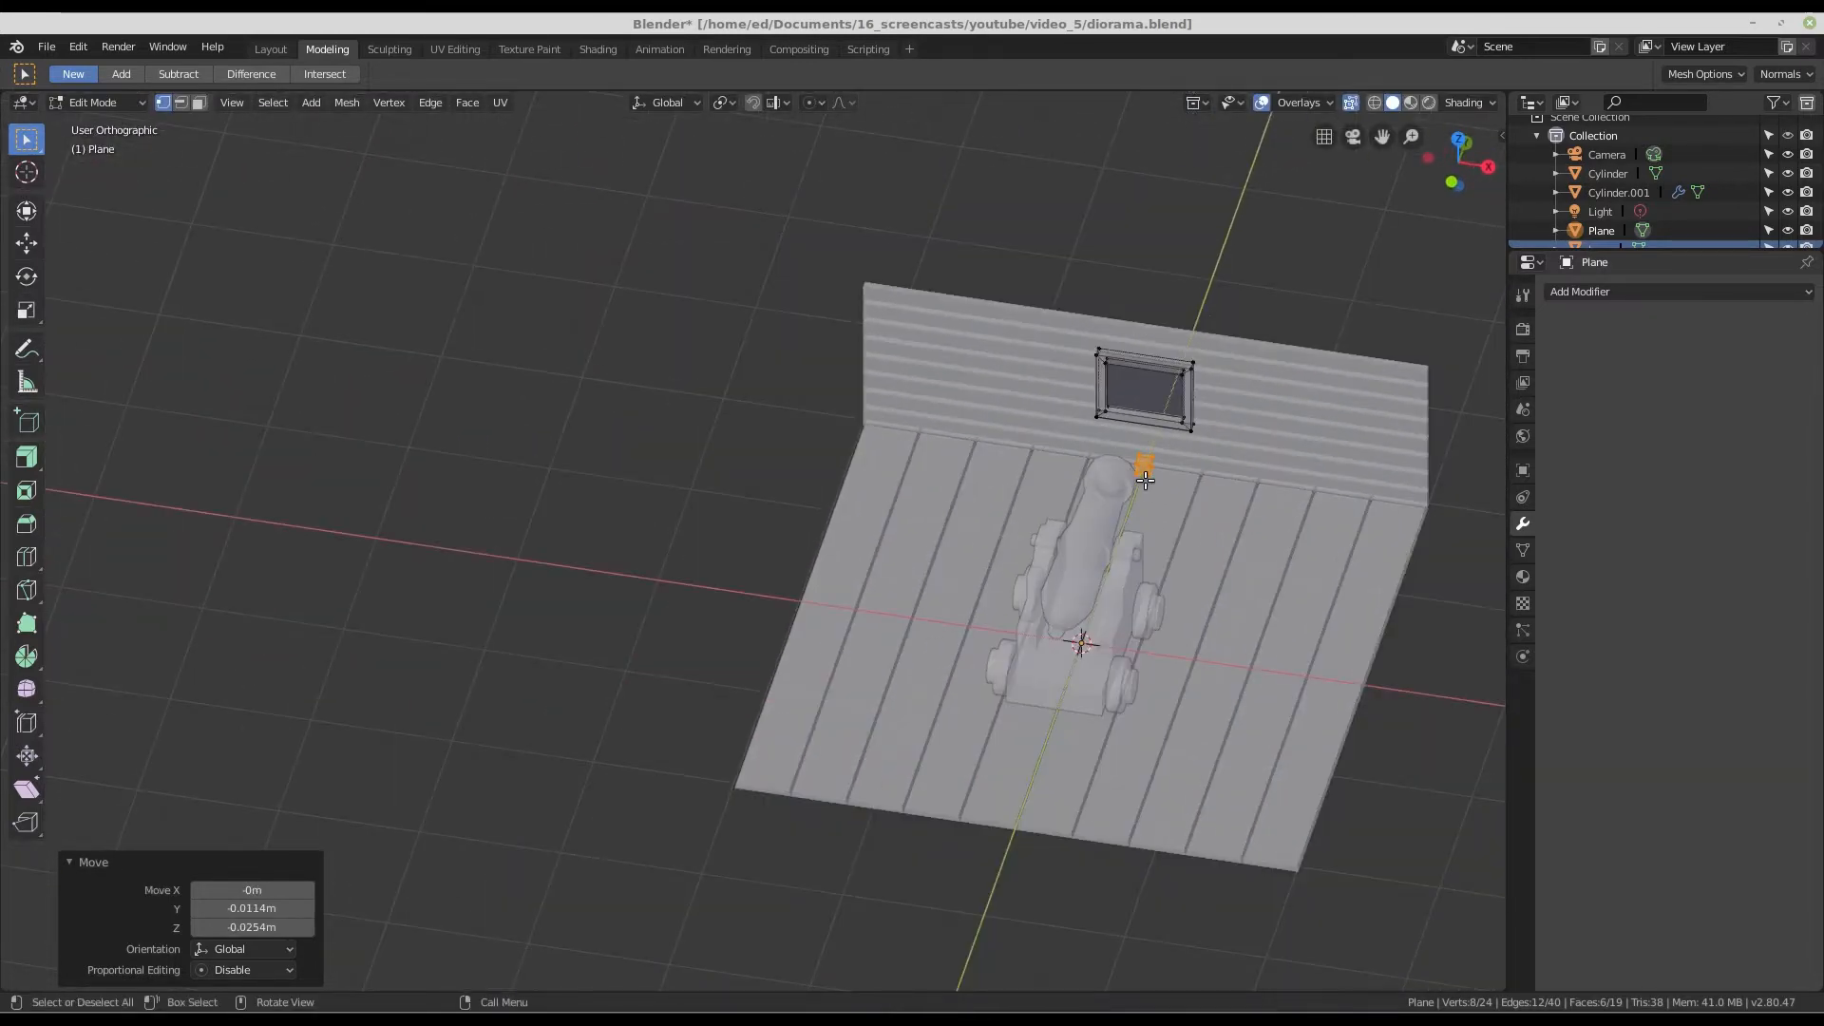
scroll(1133, 479, up, 1)
scroll(1035, 485, down, 2)
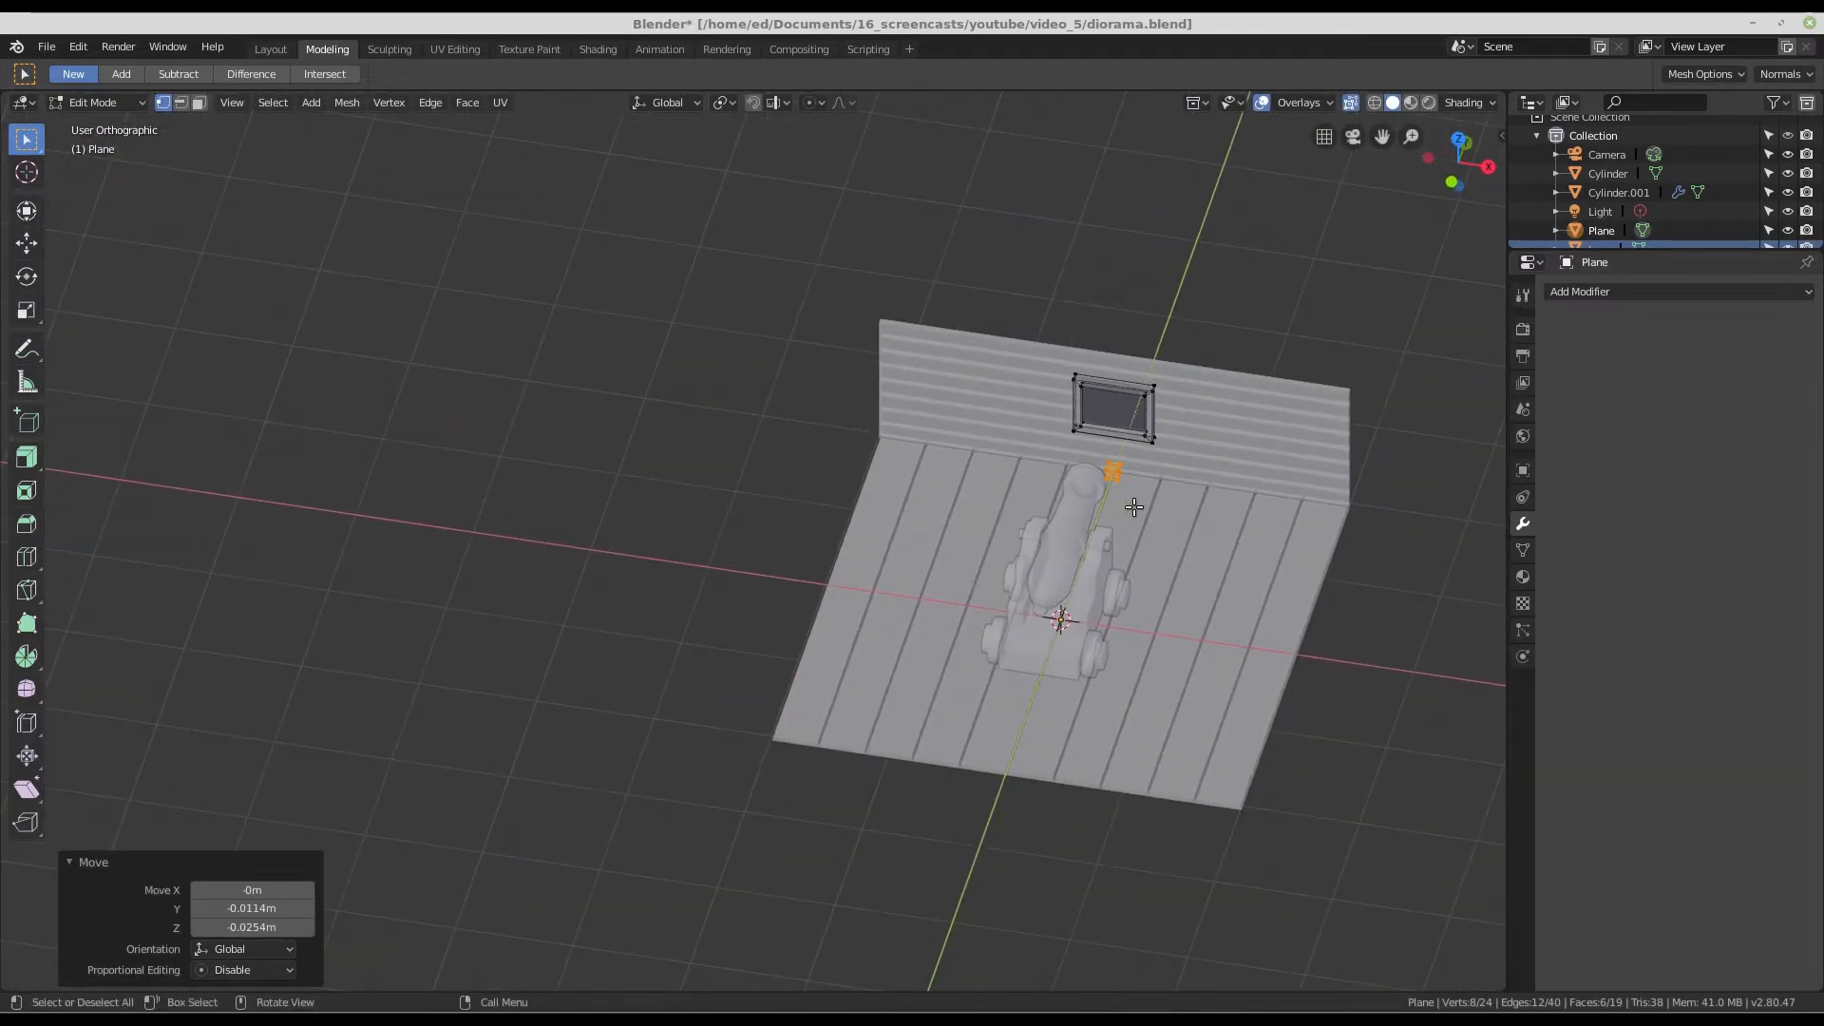
key(s)
key(x)
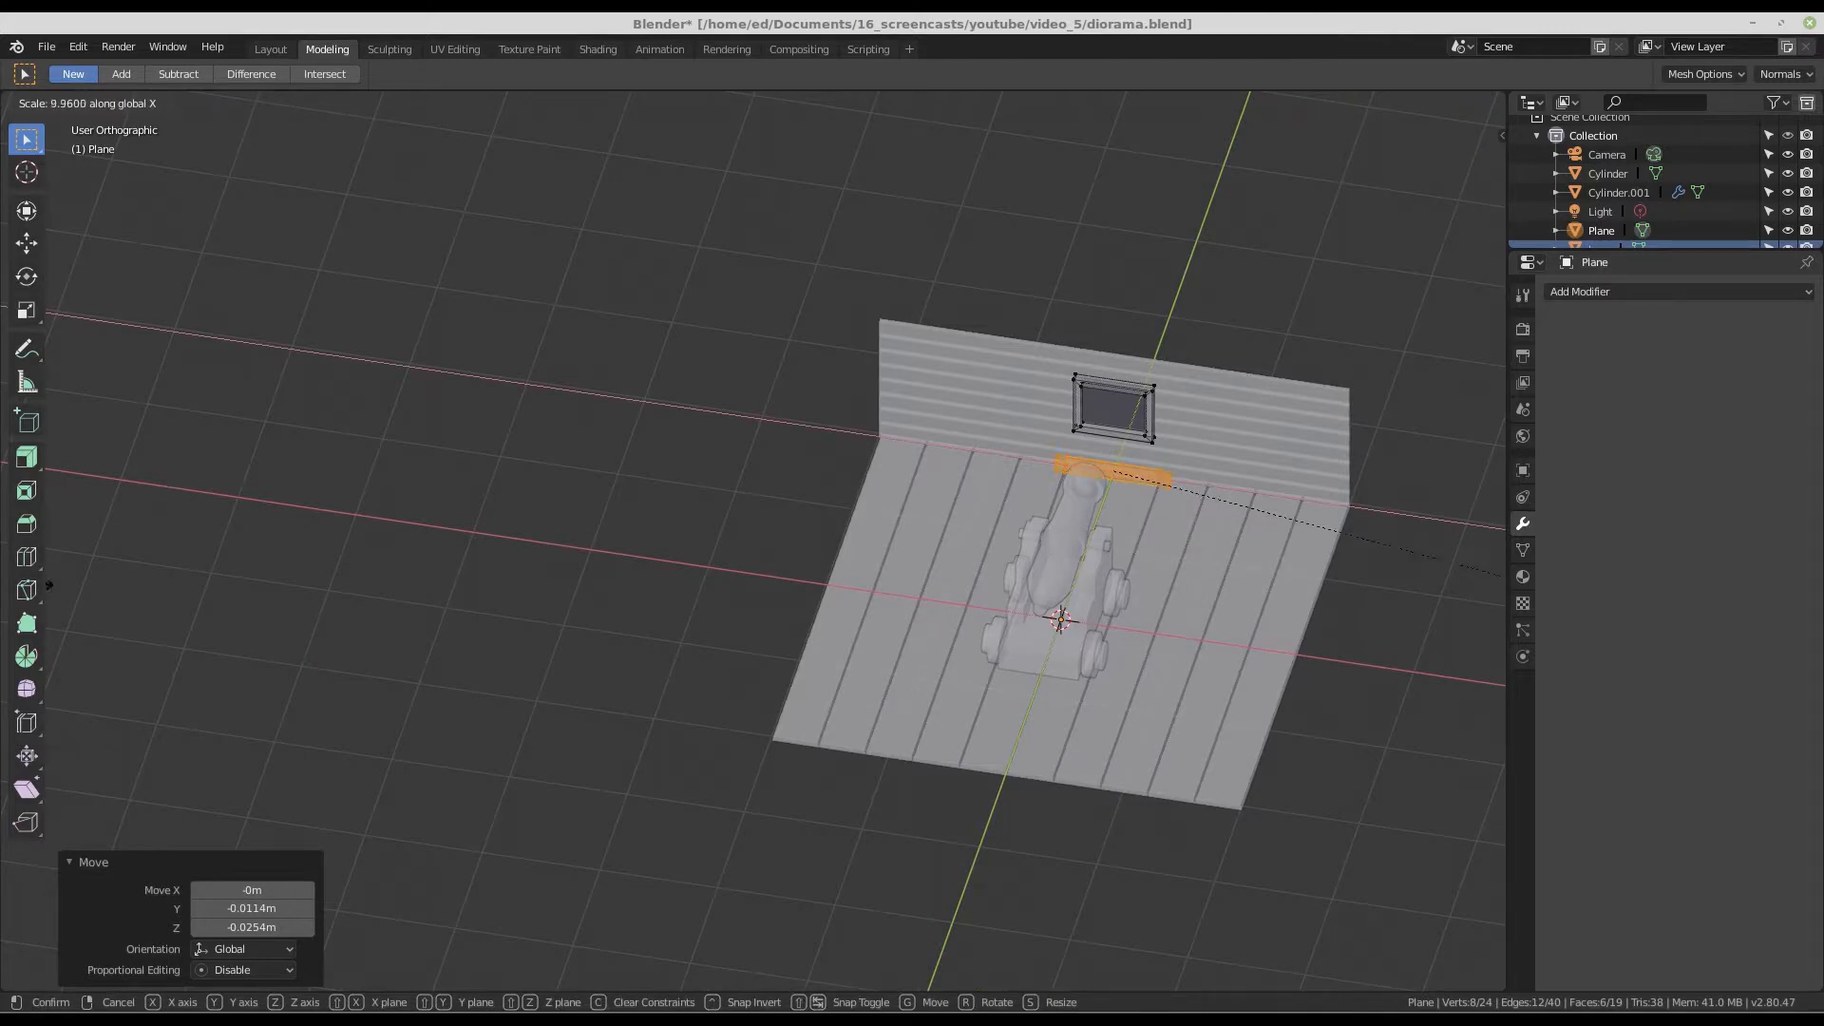
click(1340, 874)
scroll(908, 595, up, 3)
mouse_move(908, 596)
middle_down()
mouse_move(847, 468)
mouse_move(889, 602)
middle_up()
scroll(898, 513, up, 5)
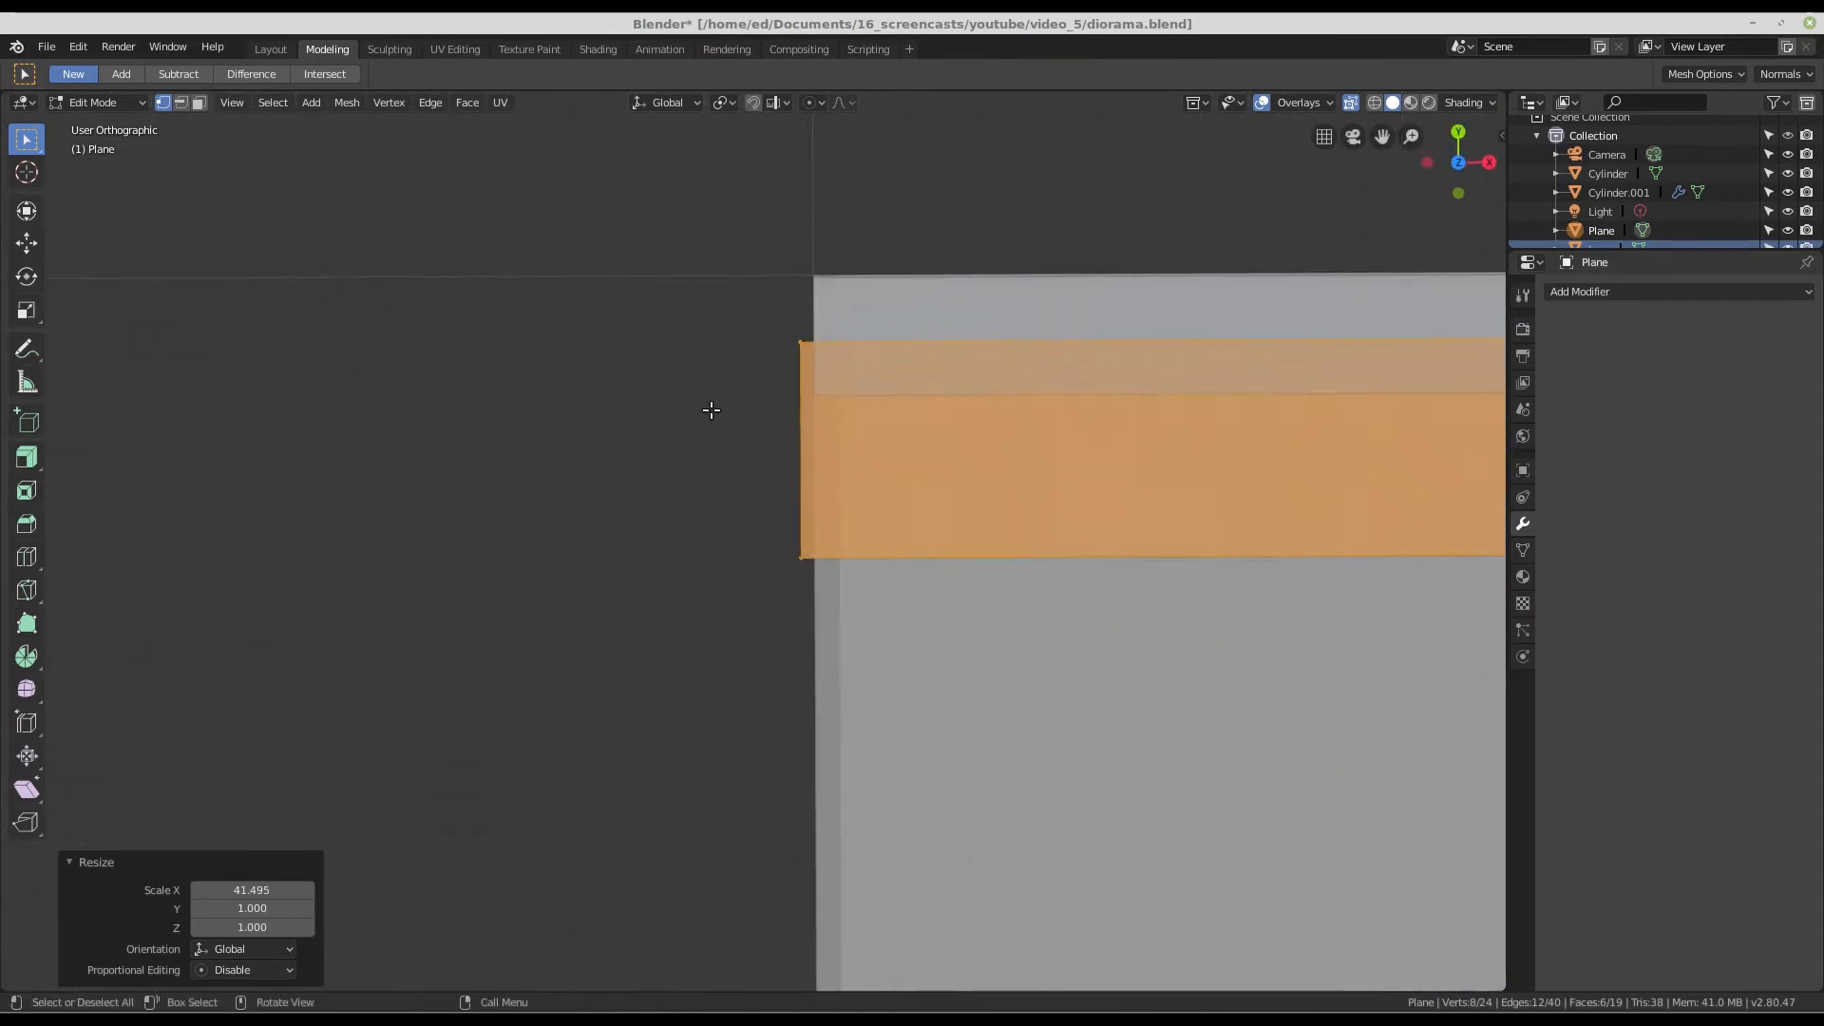
- Scale the skirting beam by 0.997 along X so its ends line up with the wall's edges
scroll(712, 409, down, 1)
scroll(717, 409, up, 4)
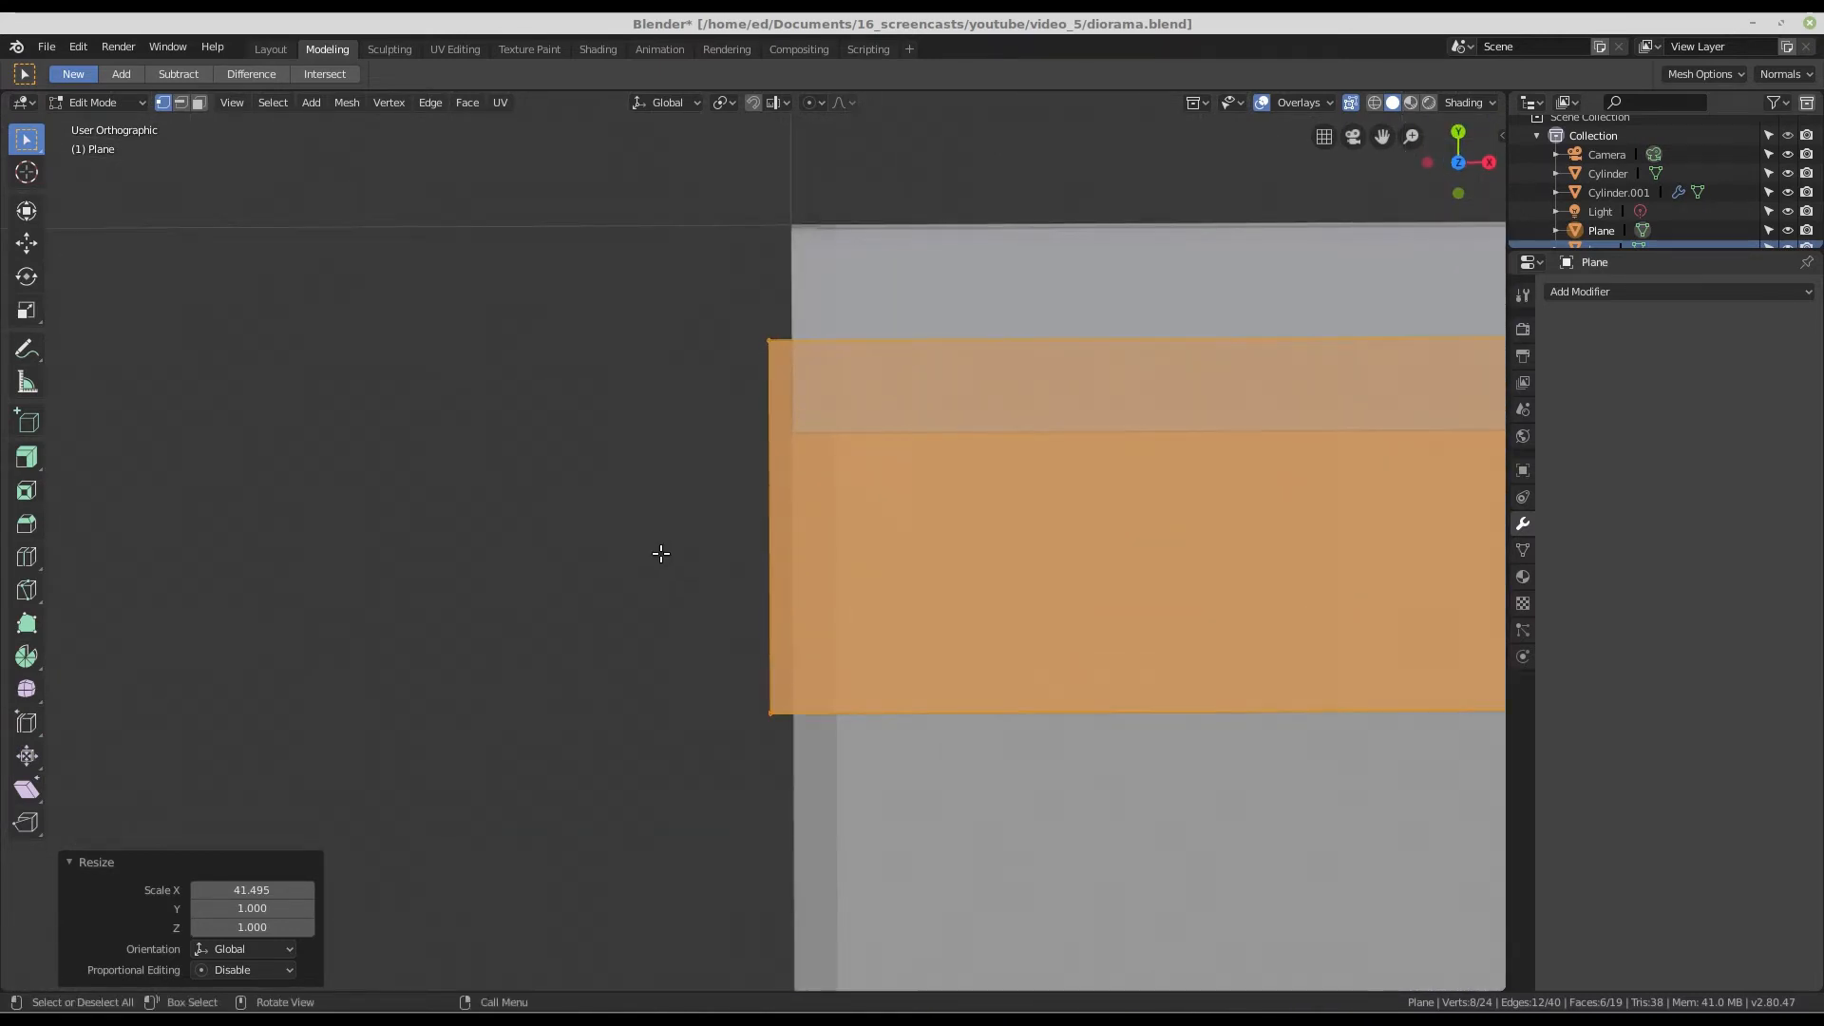
scroll(661, 554, up, 1)
scroll(632, 602, down, 1)
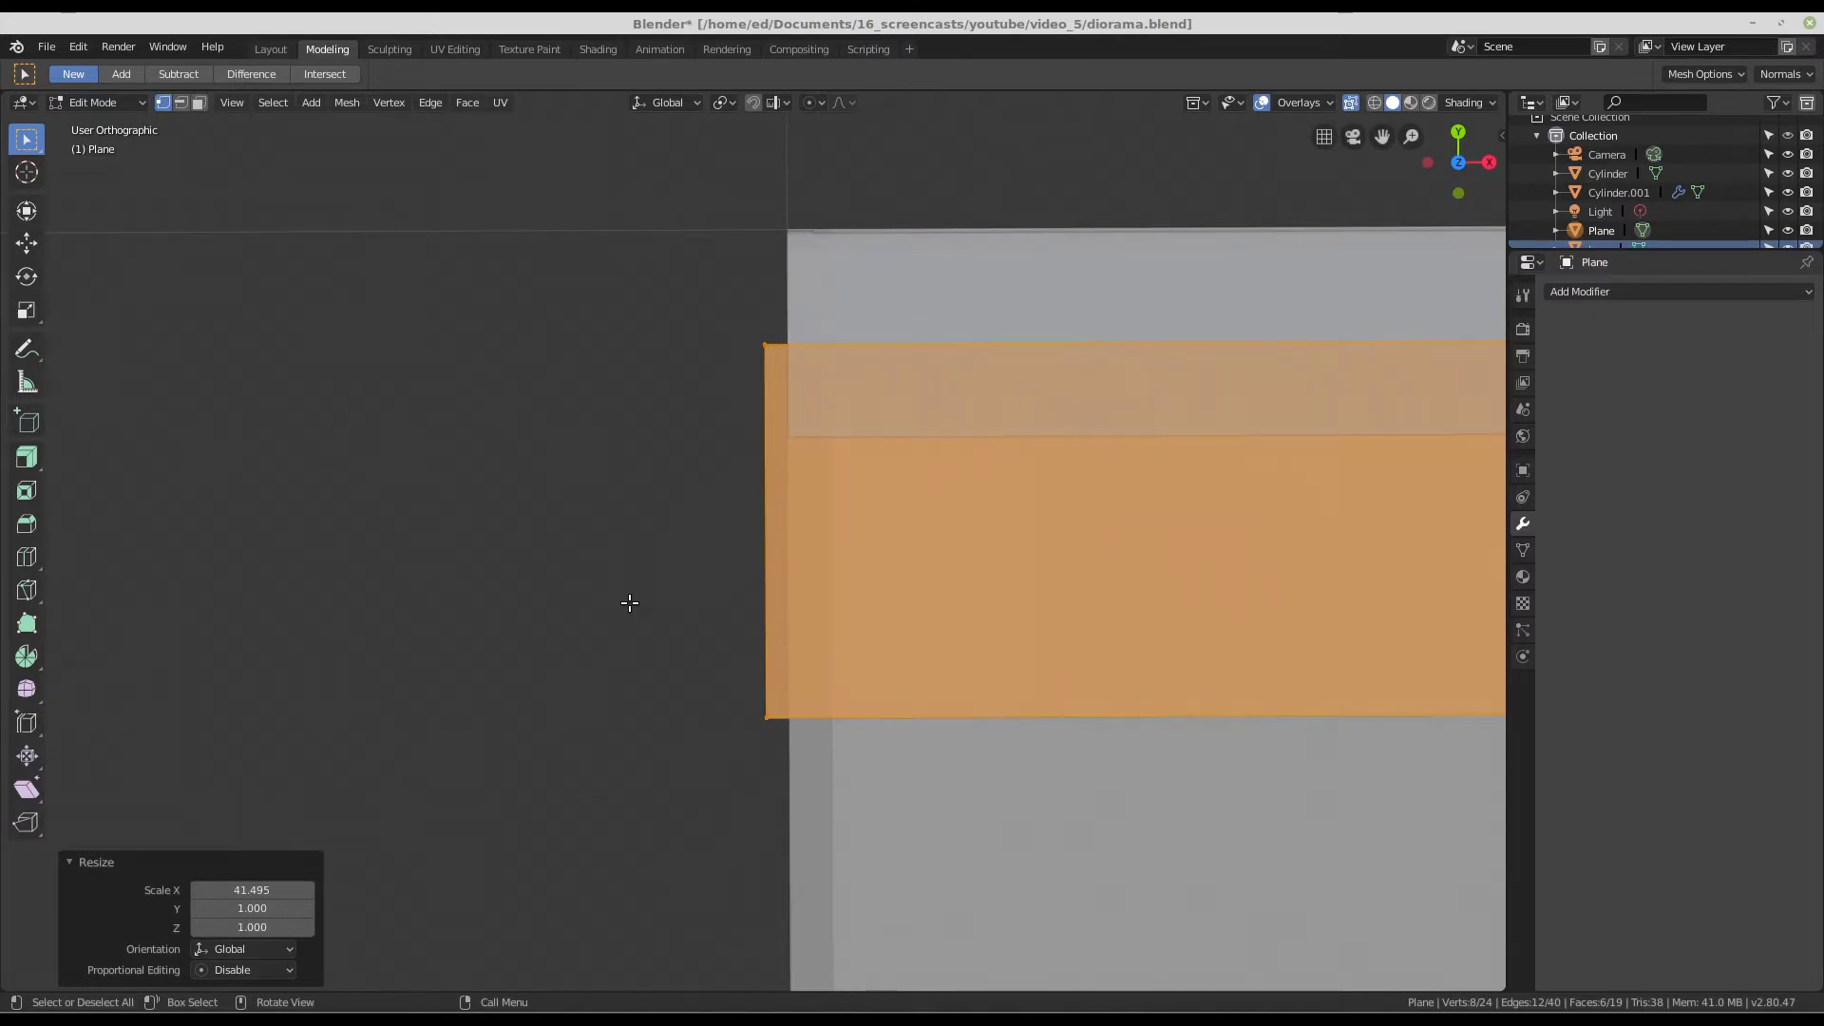
key(s)
key(x)
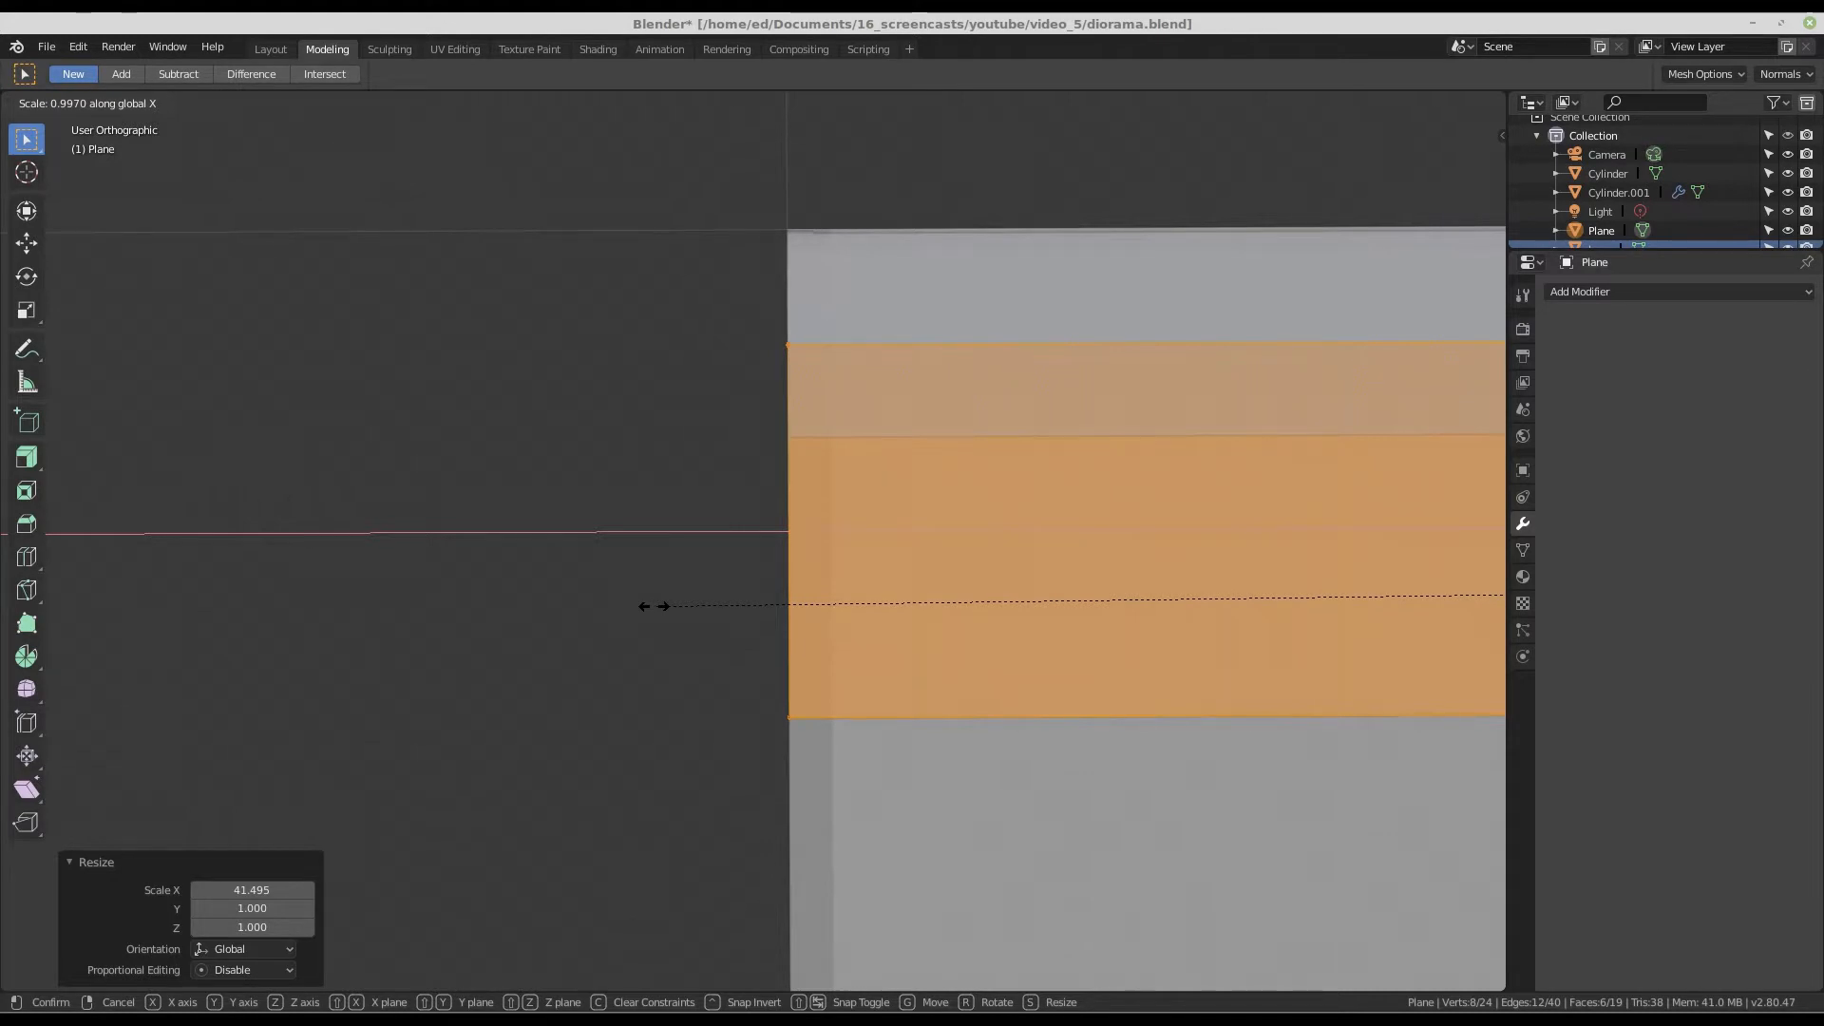
click(653, 606)
- Duplicate the skirting beam and move the copy 1.18 m along Z to the wall's upper edge
scroll(628, 460, down, 8)
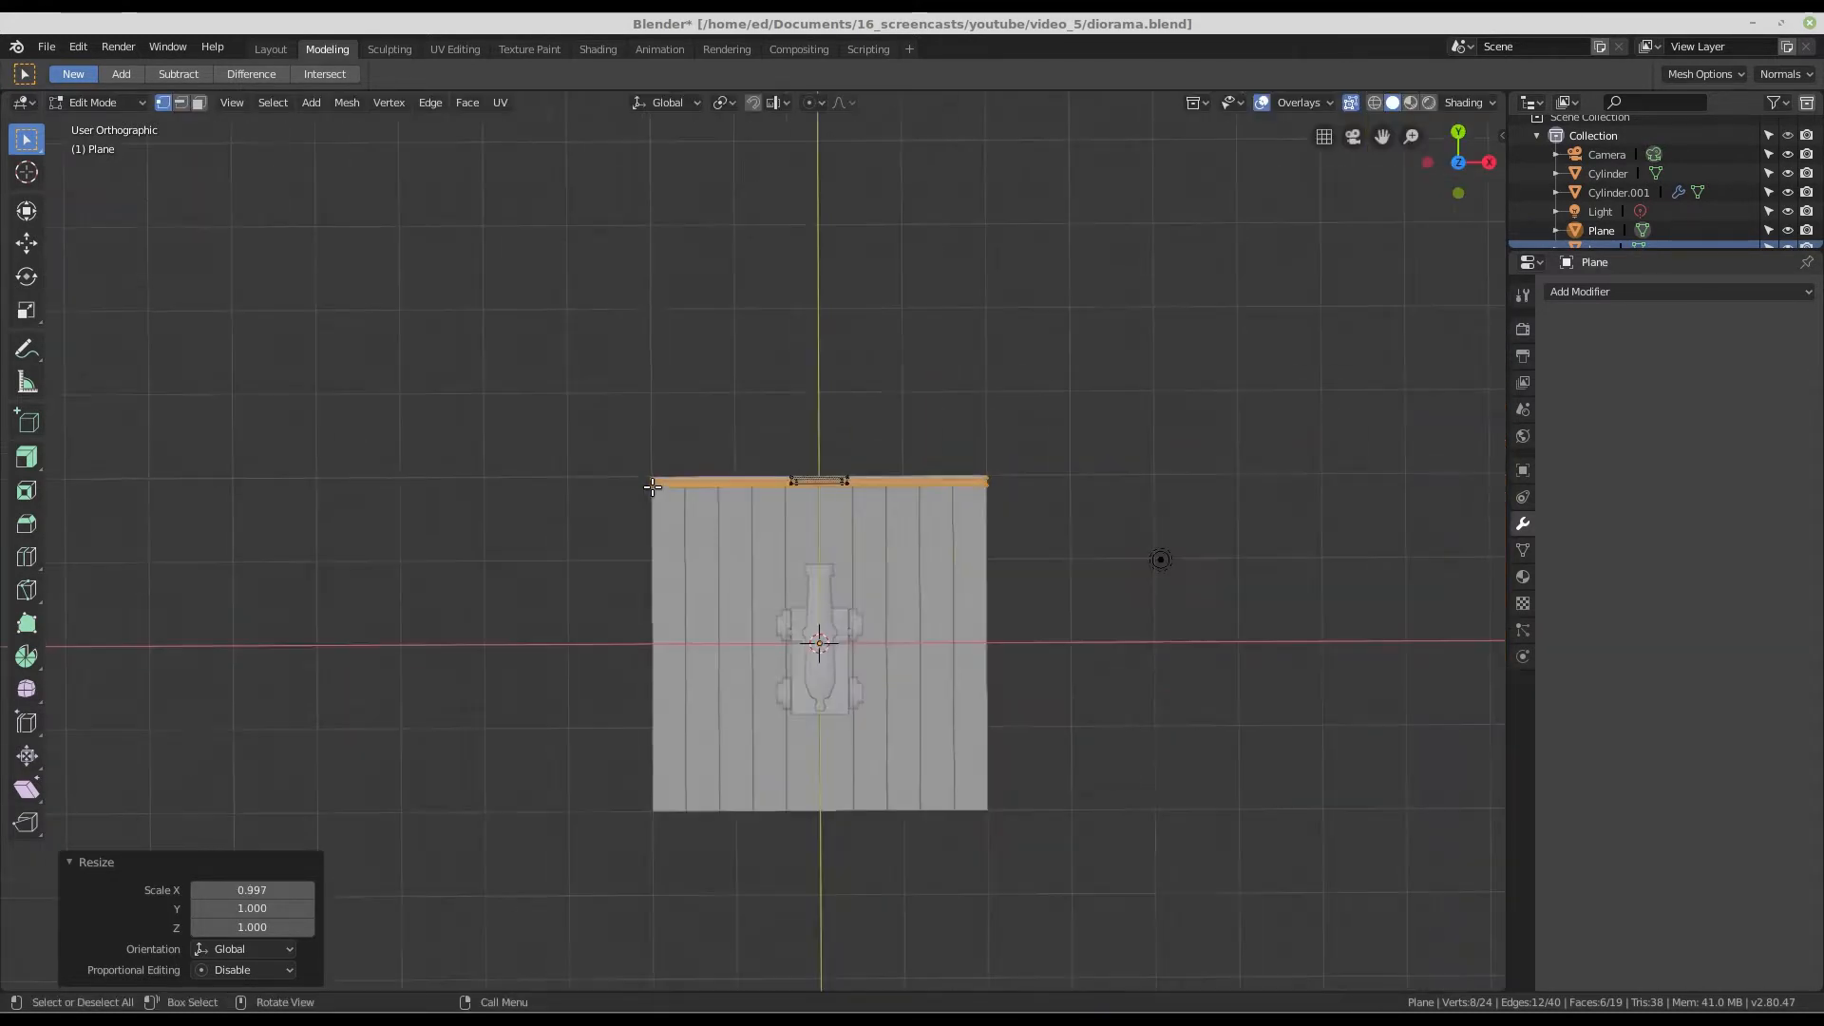
middle_drag(631, 456, 774, 531)
scroll(864, 618, up, 5)
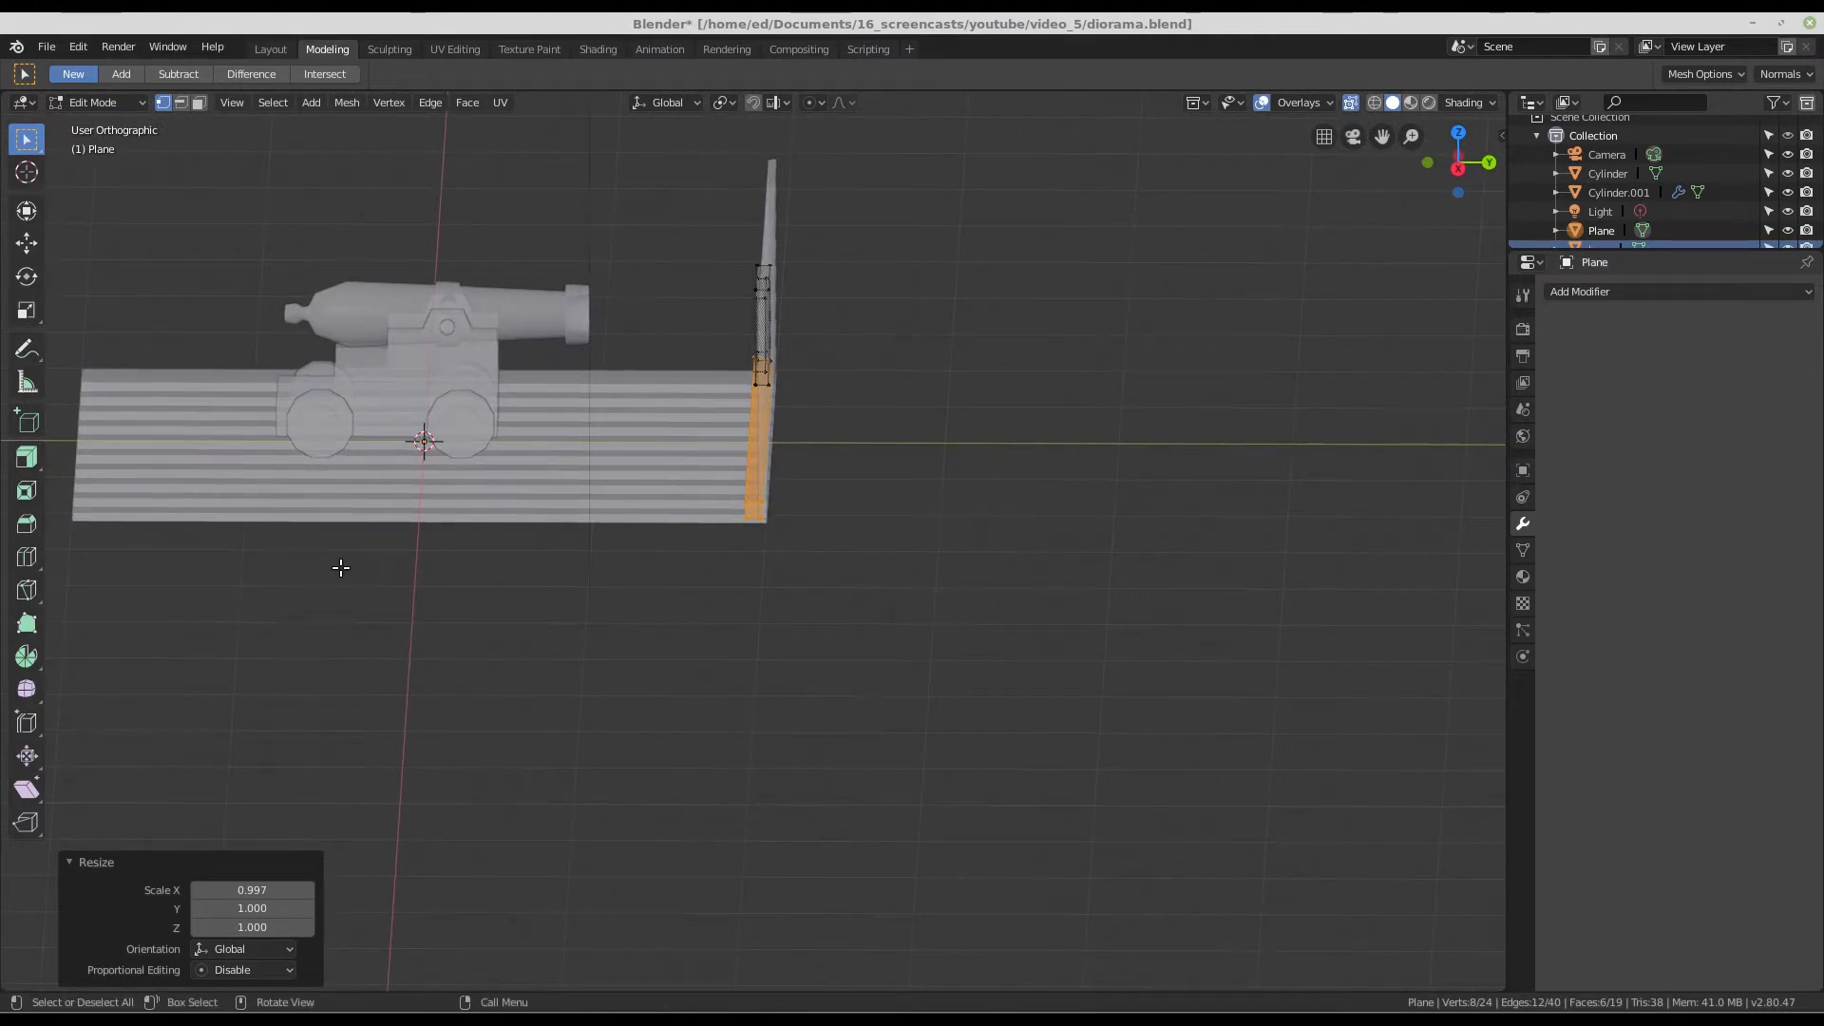
key(KP_3)
scroll(386, 445, up, 4)
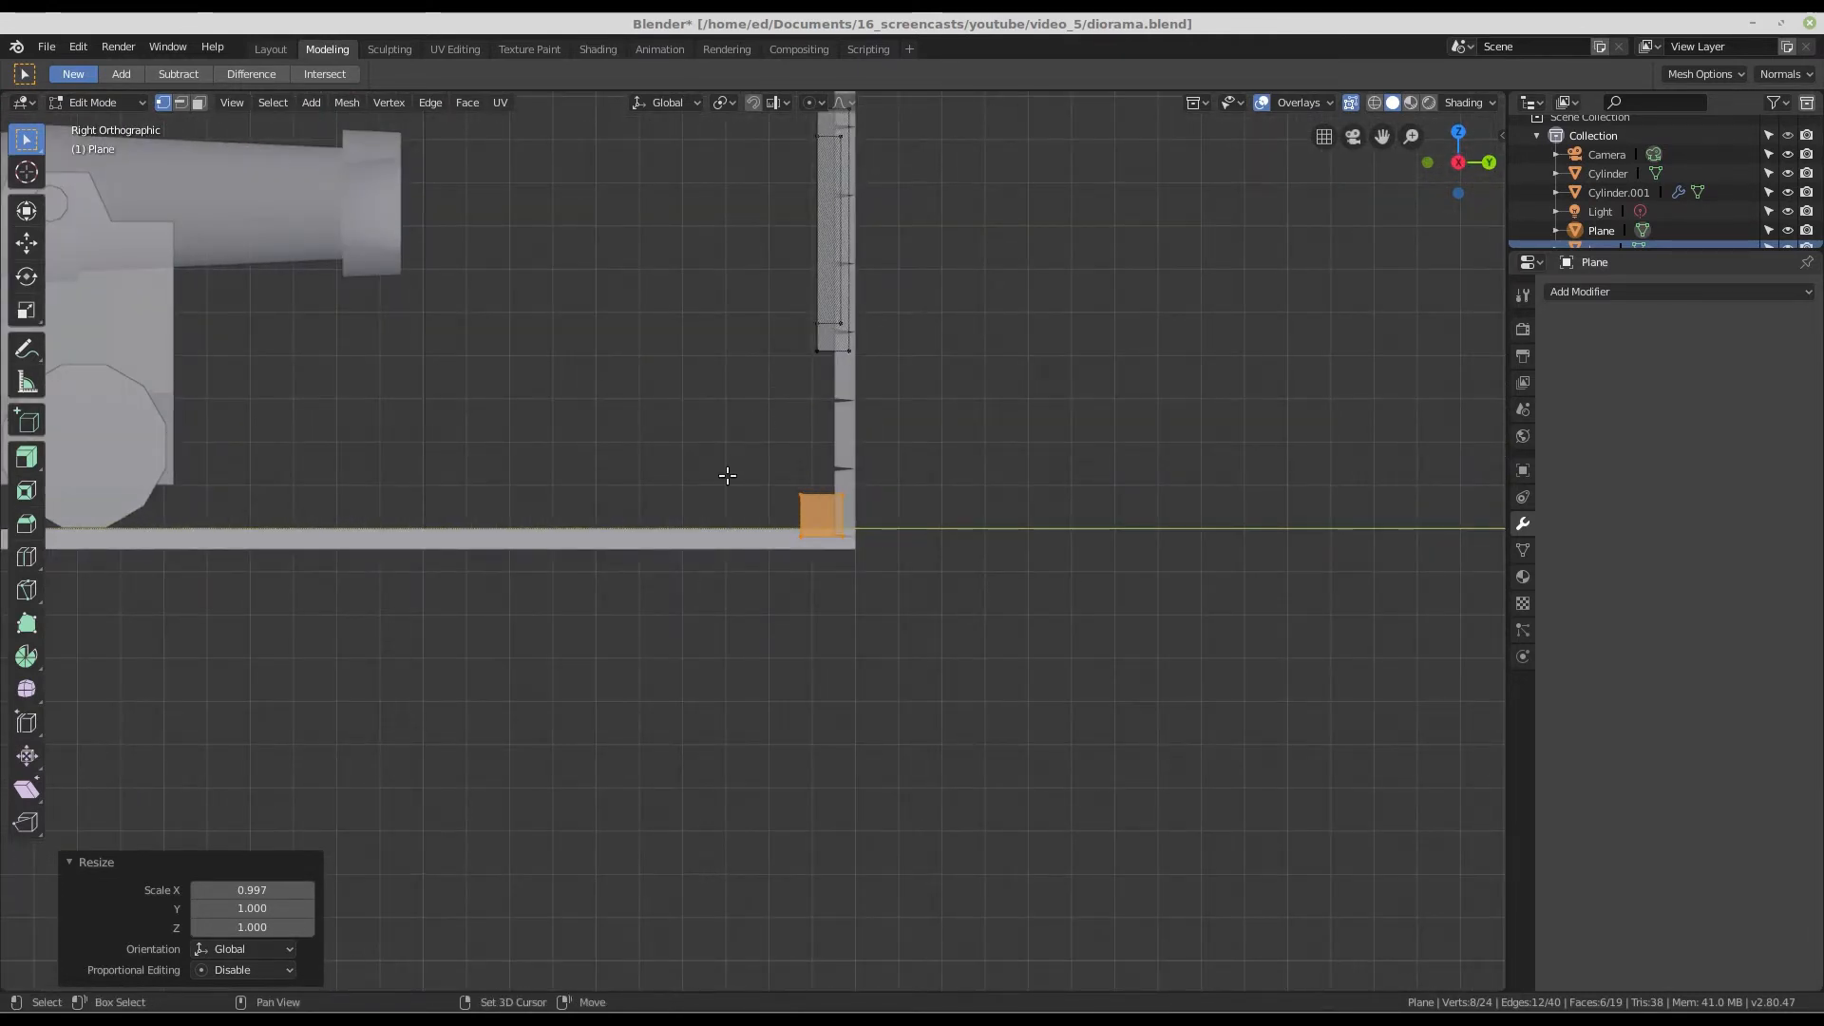
shift+middle_drag(728, 476, 888, 906)
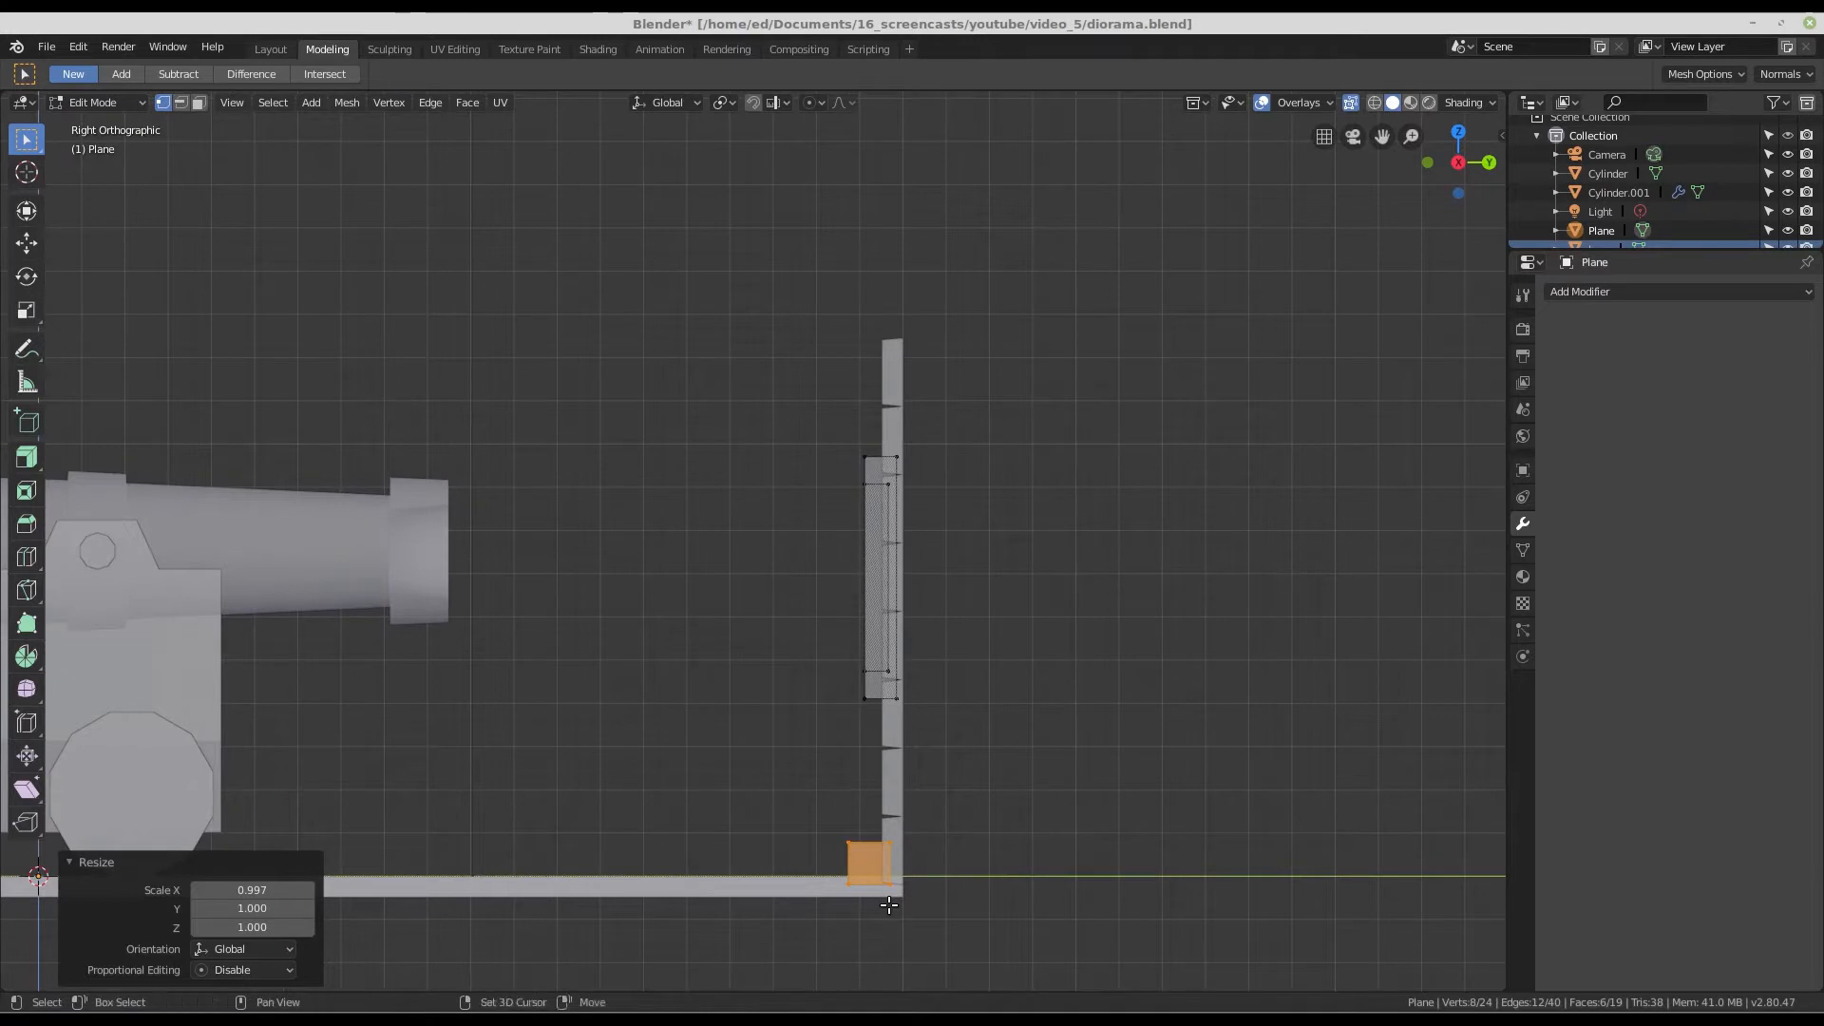
key(e)
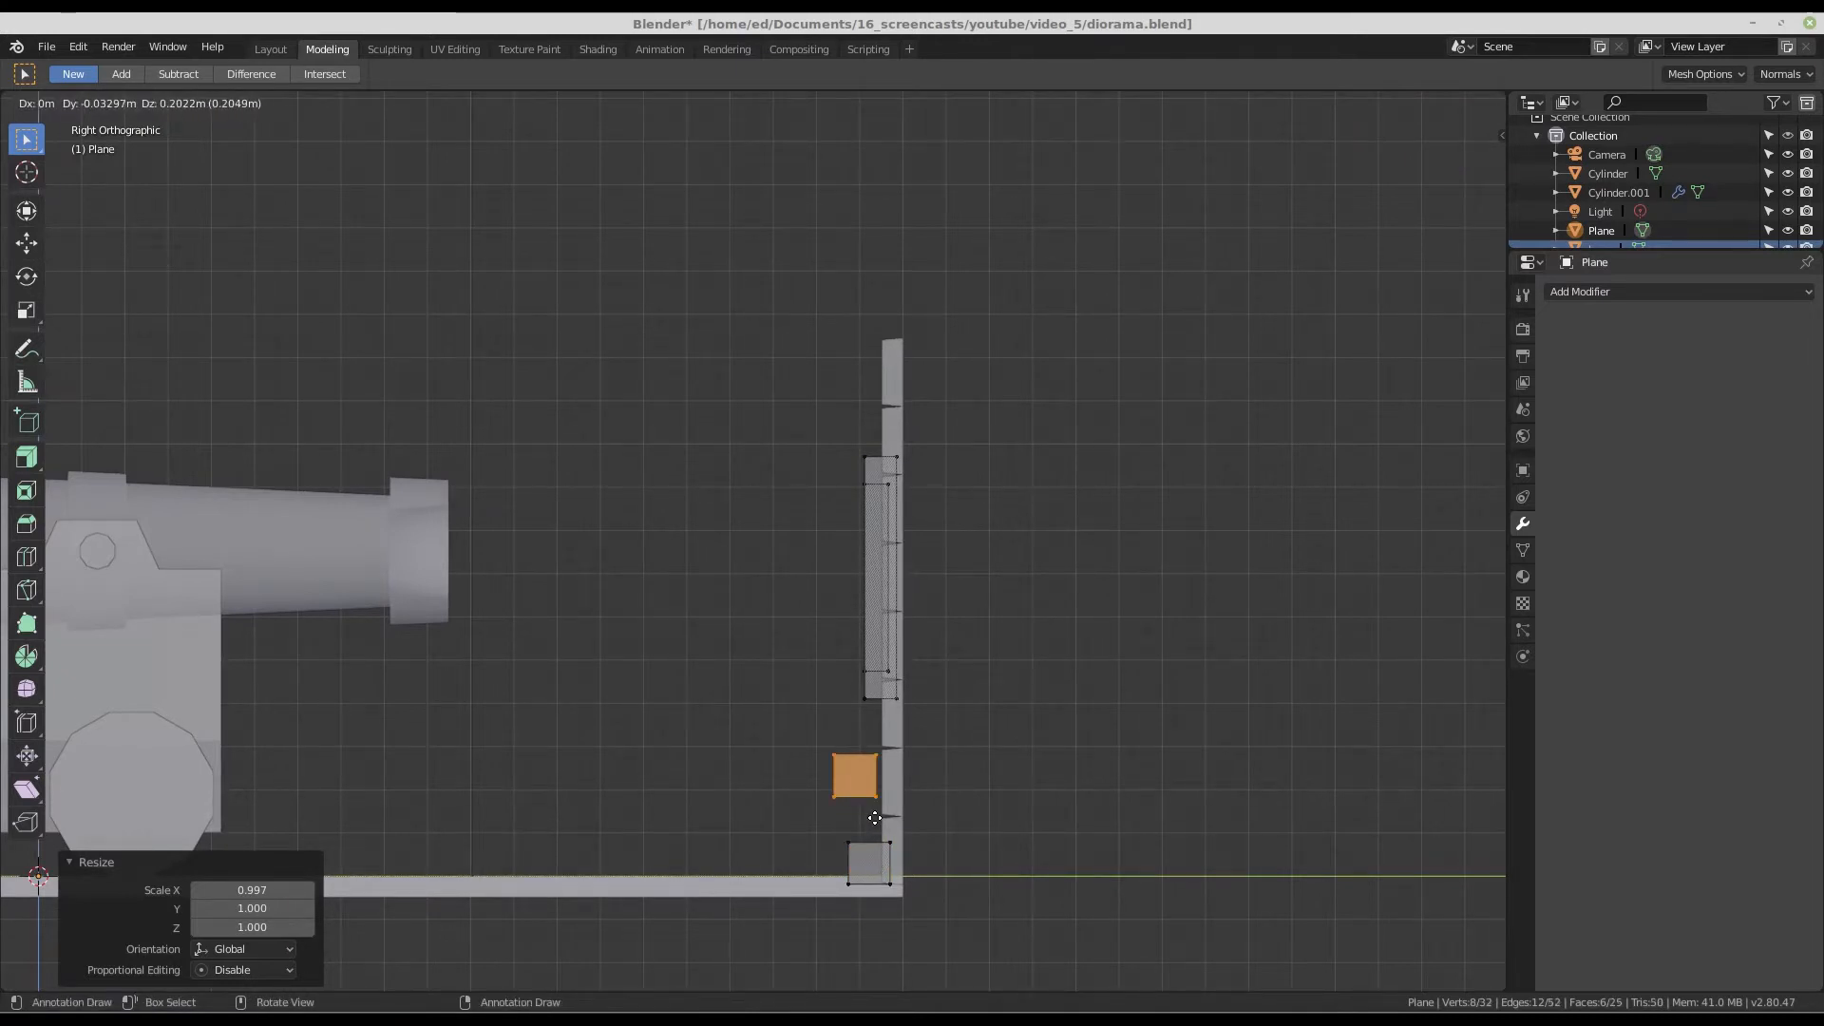
key(z)
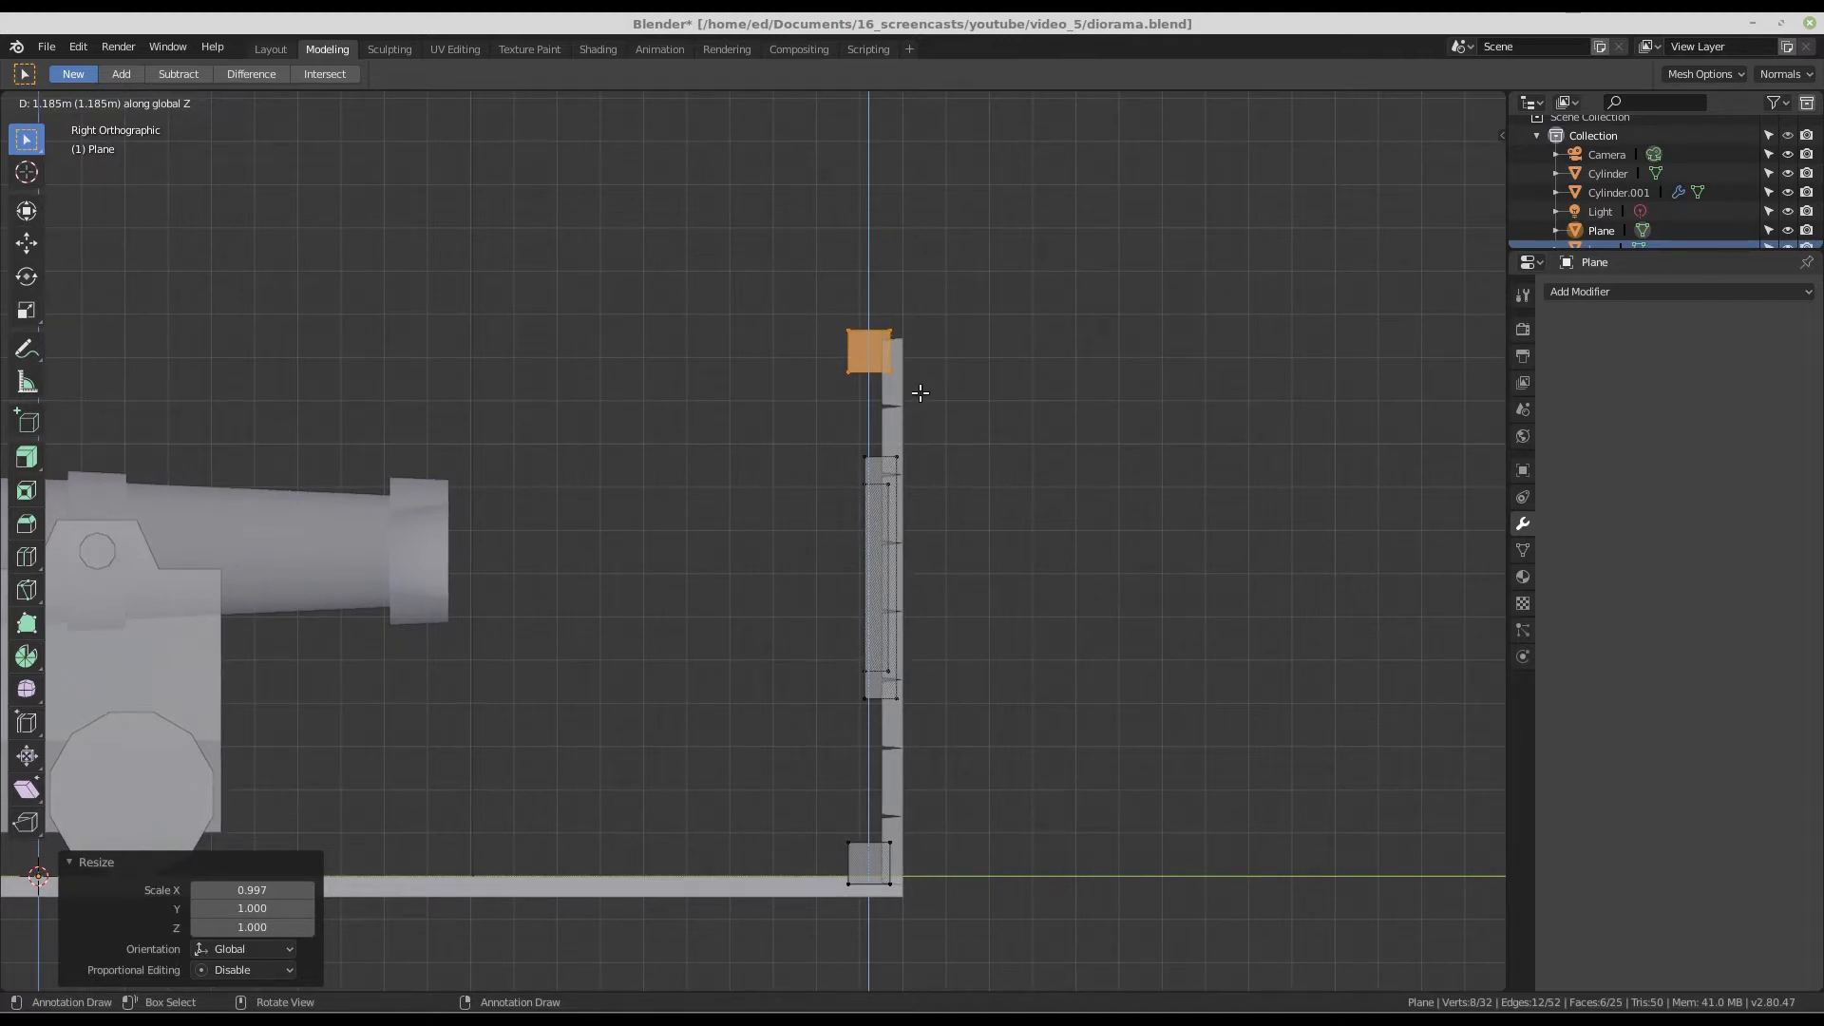
click(920, 392)
- Examine the wall, window frame and both beams from the front, side and back
scroll(920, 392, down, 4)
middle_drag(830, 611, 963, 605)
scroll(785, 575, up, 4)
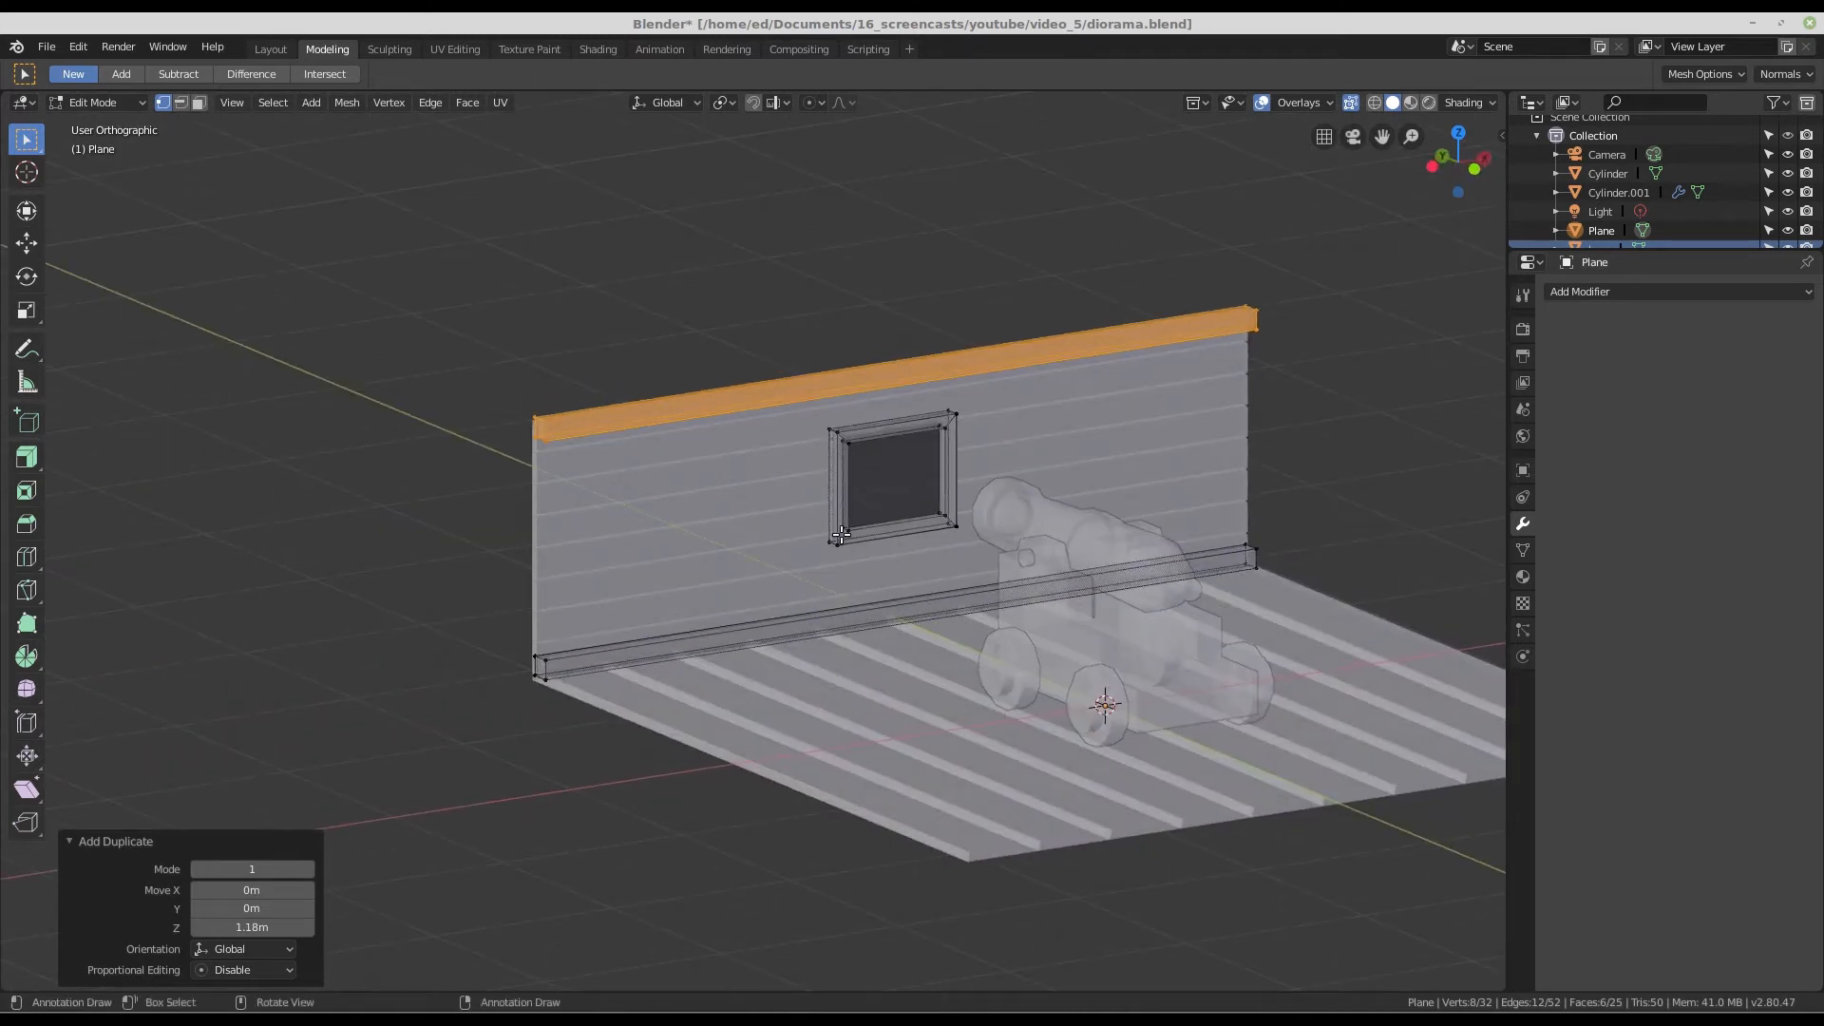
middle_drag(841, 535, 889, 474)
scroll(969, 534, up, 3)
scroll(888, 473, up, 2)
middle_drag(904, 485, 884, 446)
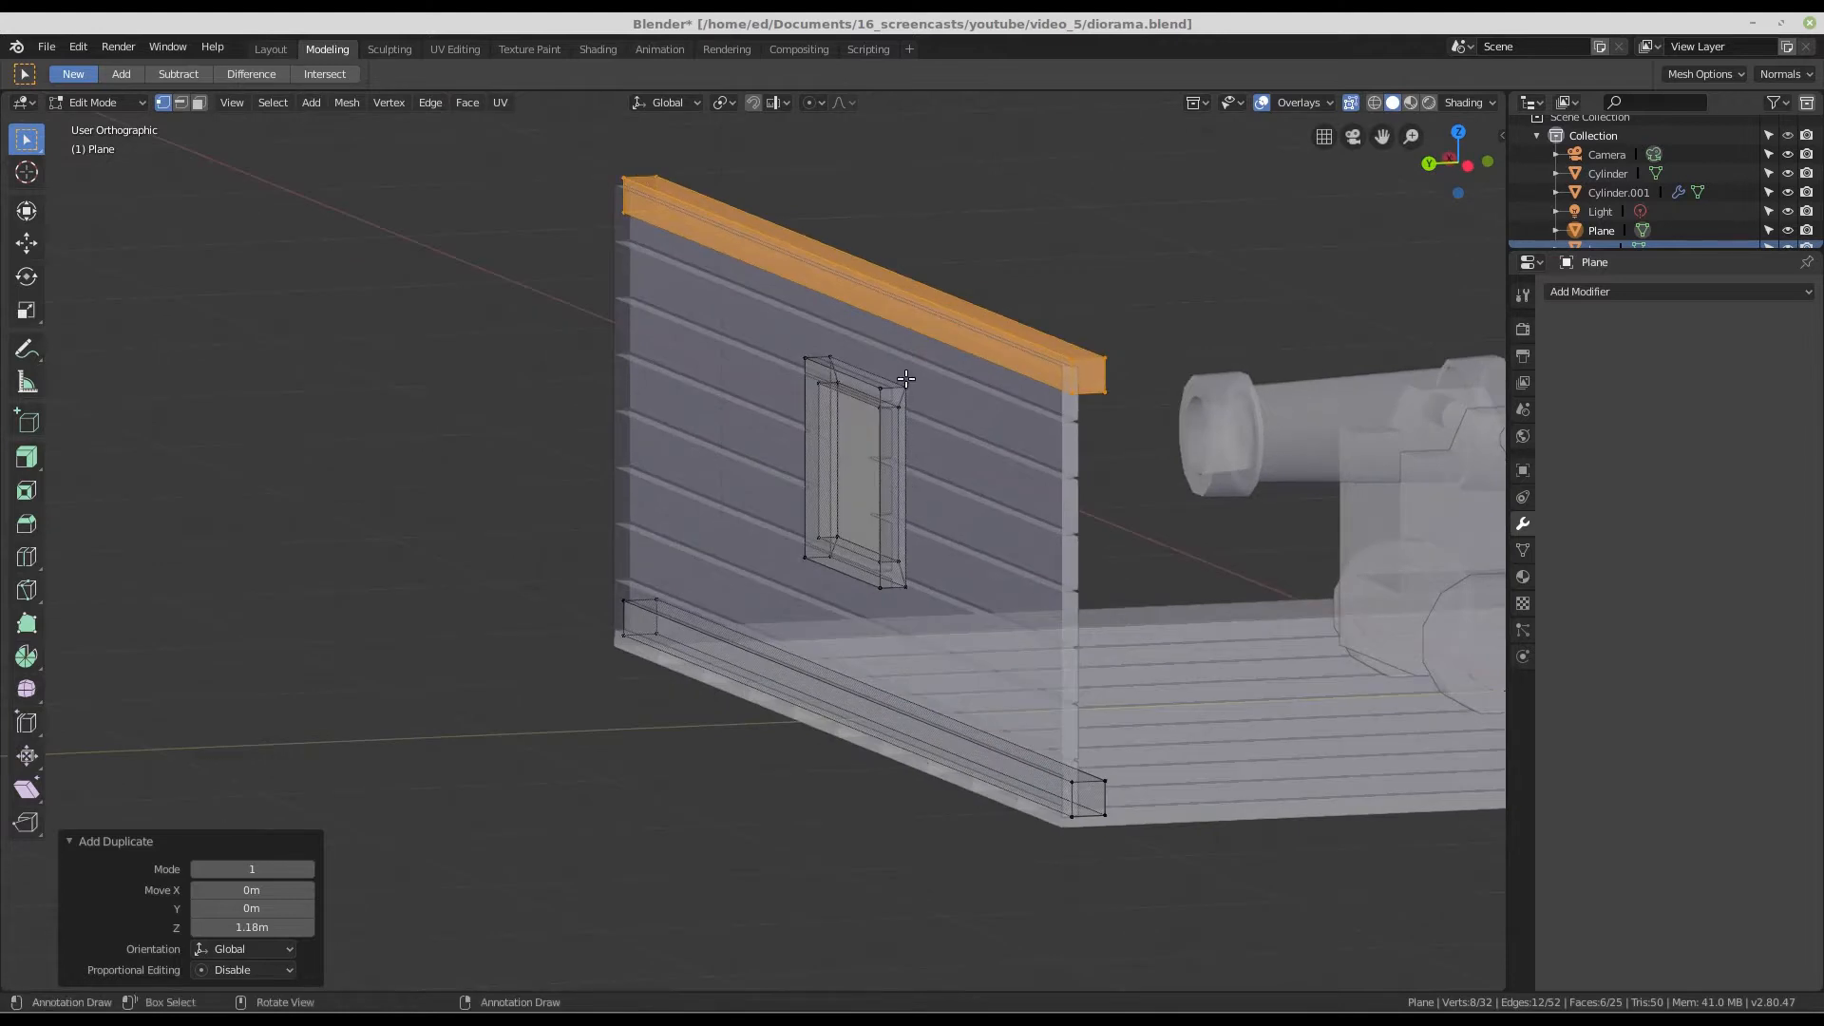
scroll(863, 414, up, 1)
scroll(571, 306, down, 1)
middle_drag(575, 322, 574, 250)
scroll(572, 325, down, 1)
middle_drag(974, 561, 933, 542)
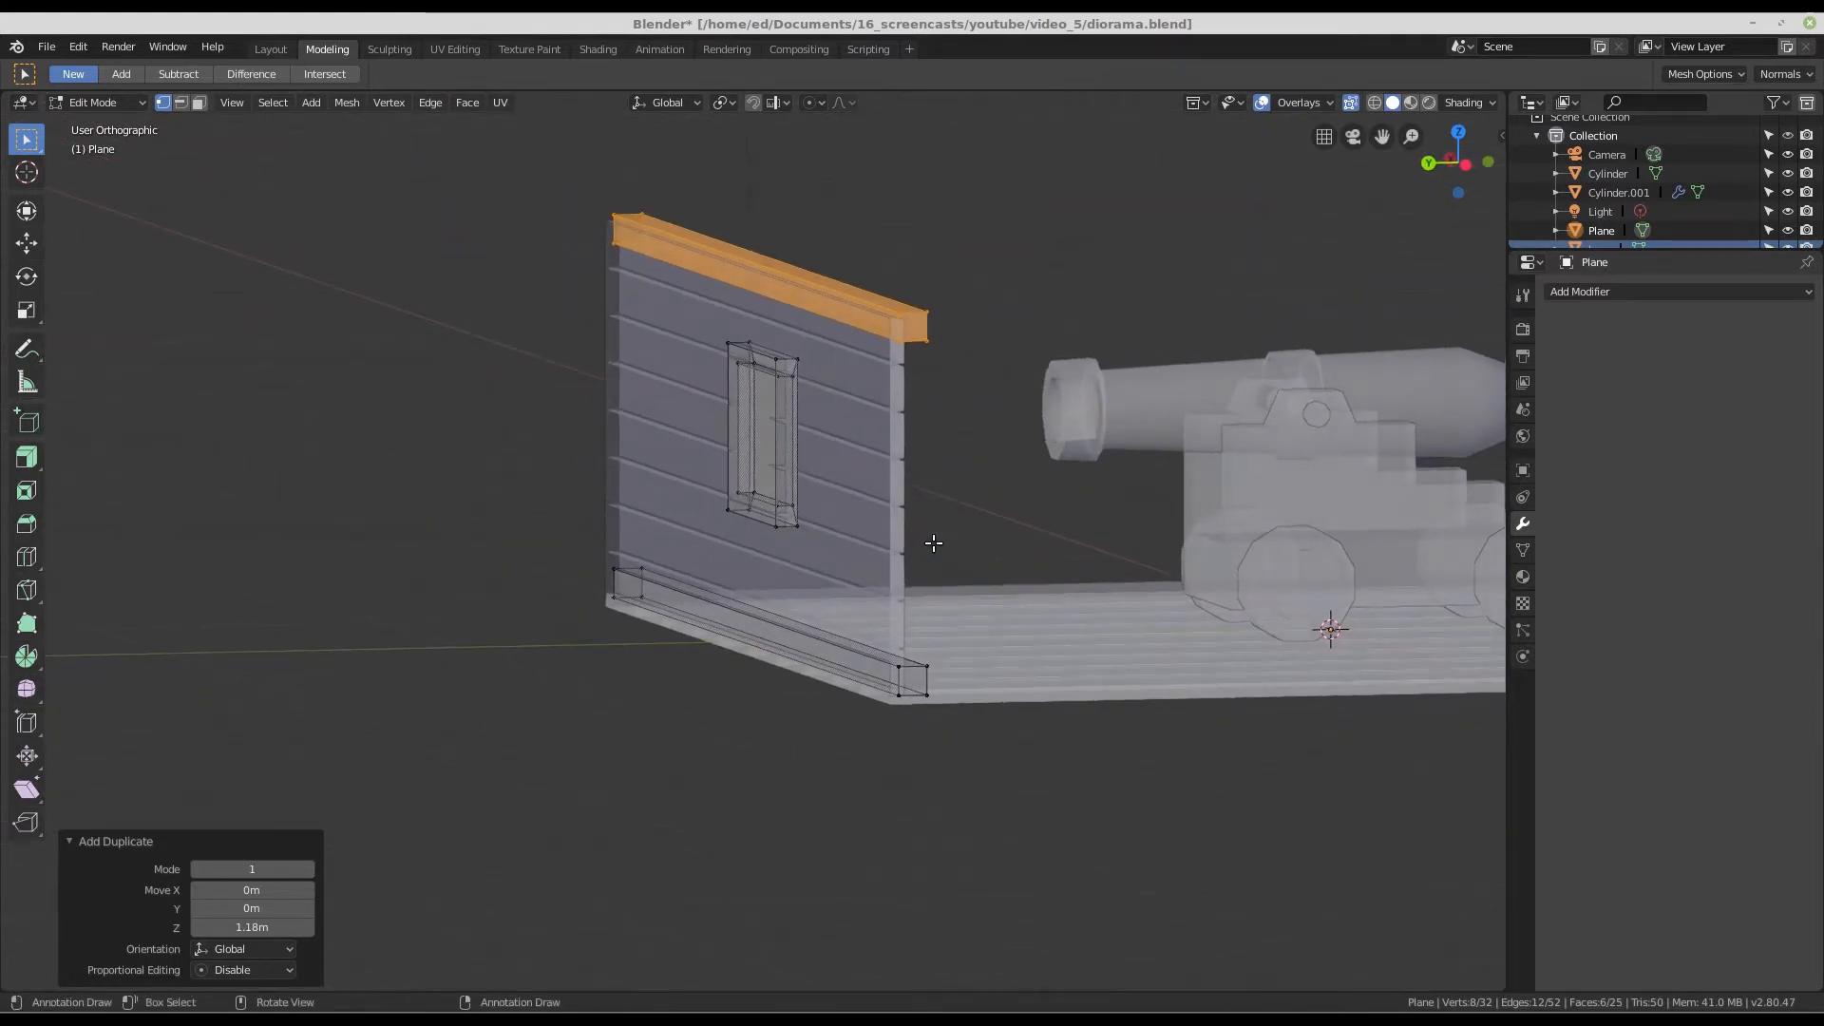
scroll(930, 542, up, 2)
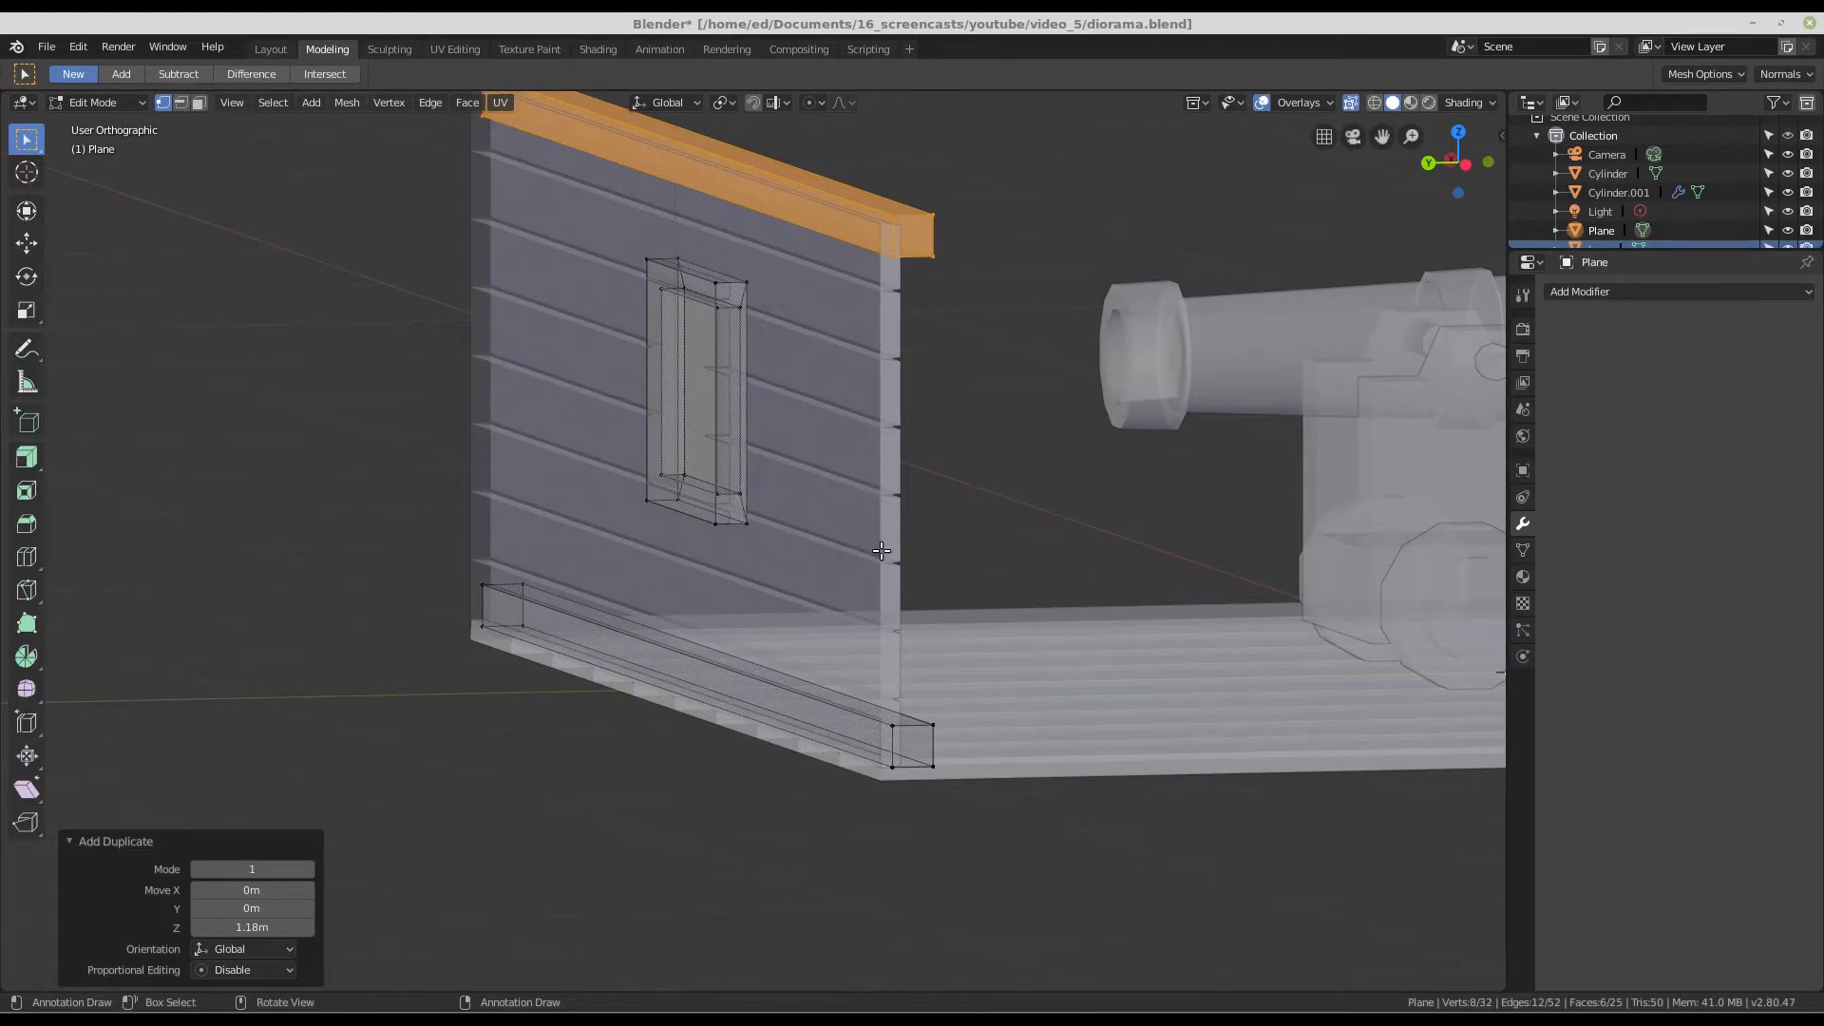
scroll(1311, 583, down, 3)
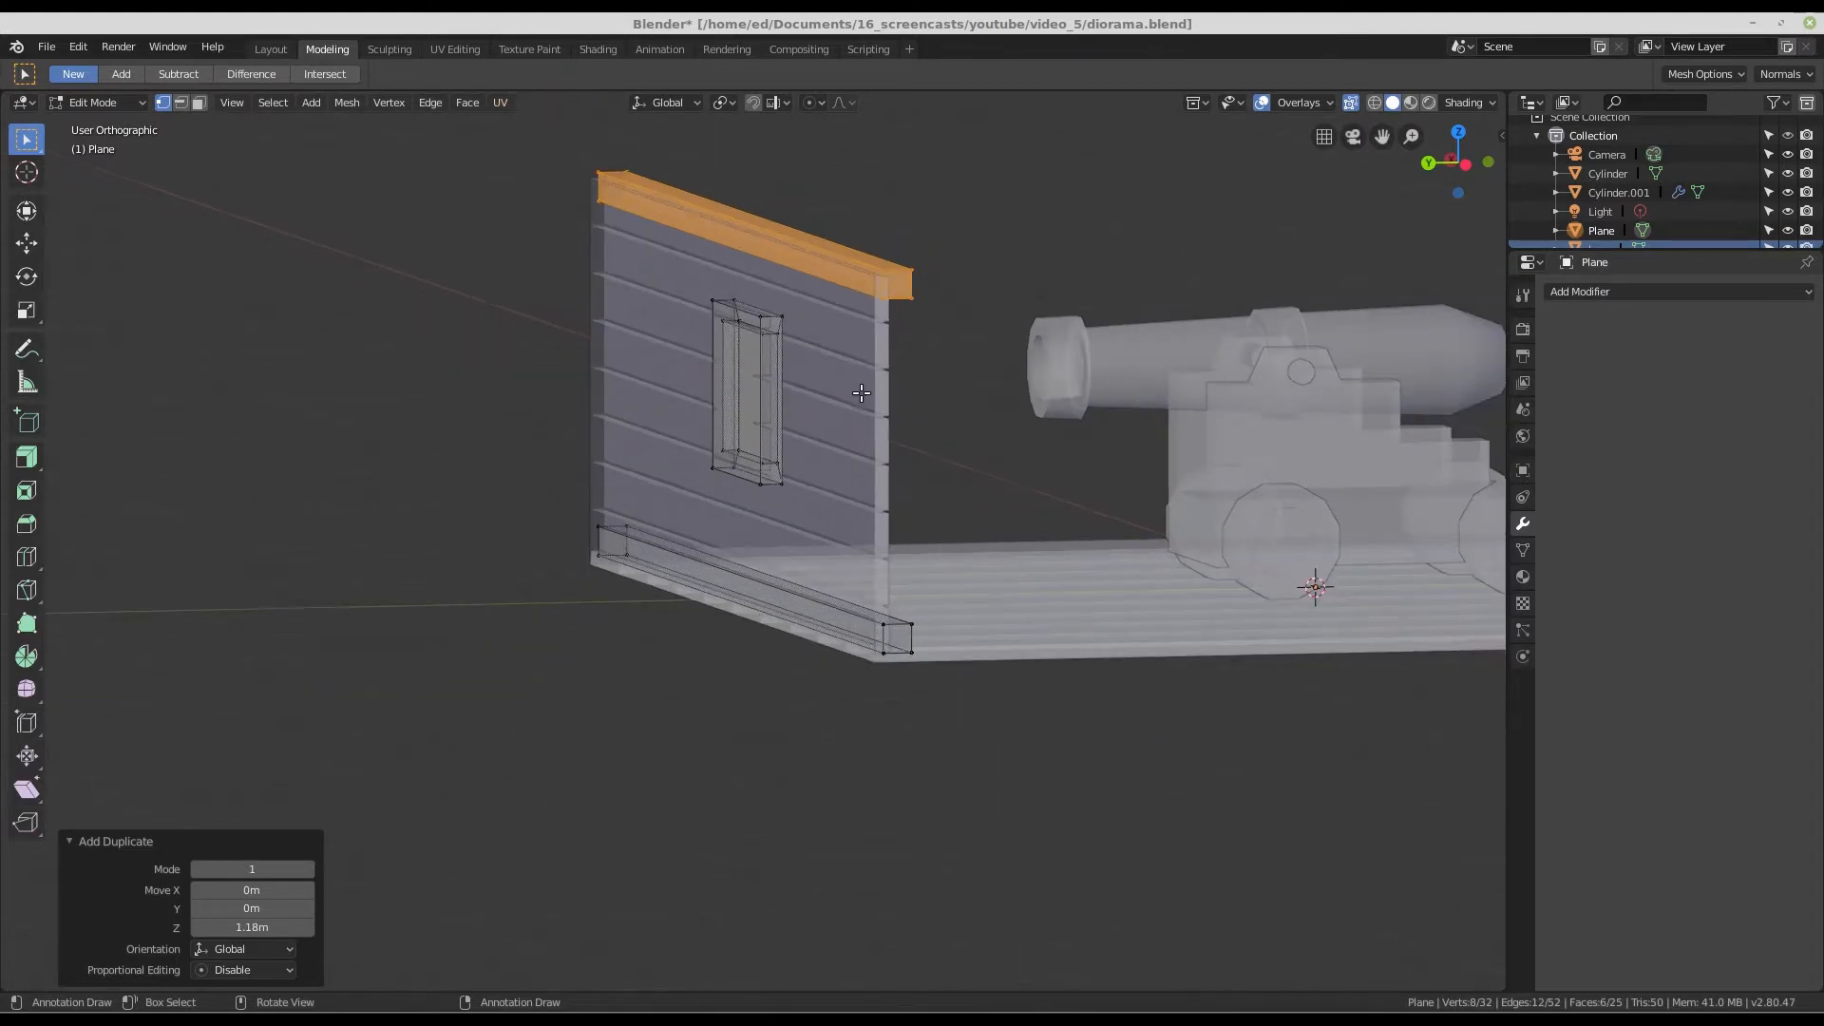
middle_drag(1312, 582, 1278, 582)
scroll(674, 276, up, 5)
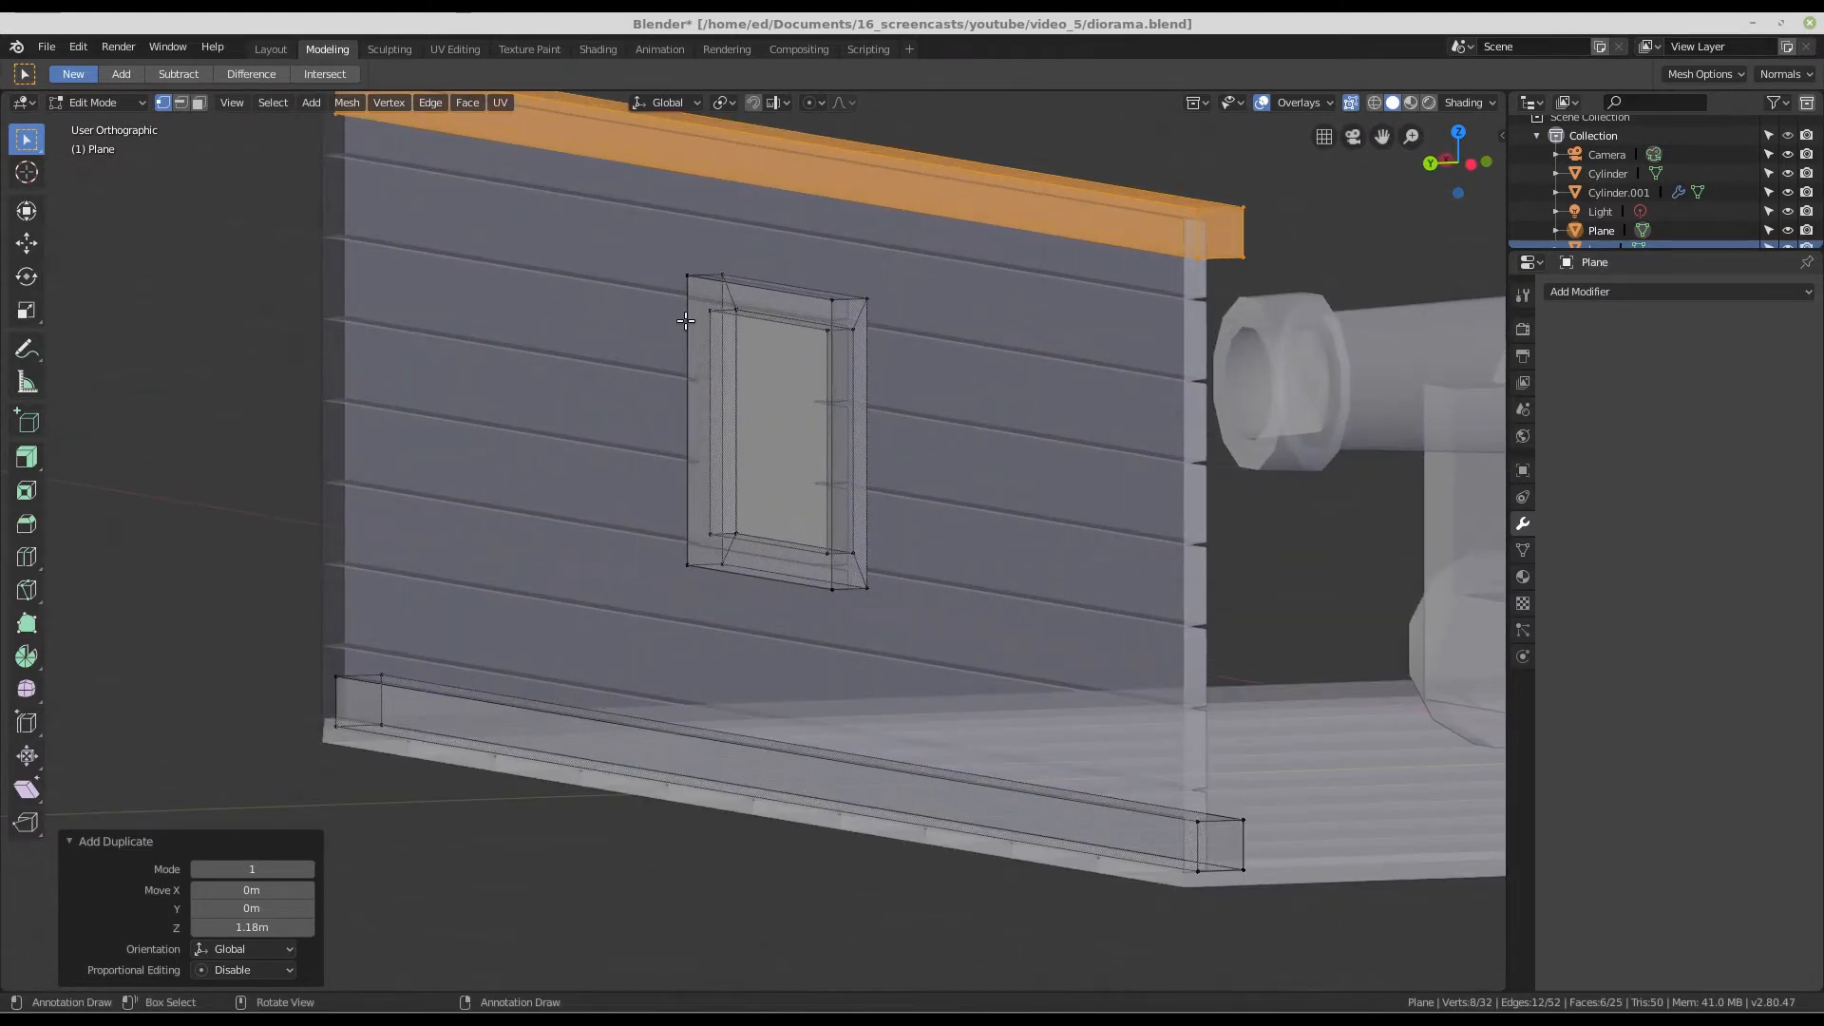
scroll(770, 338, down, 3)
middle_drag(1093, 496, 608, 509)
scroll(663, 520, down, 2)
scroll(571, 502, up, 2)
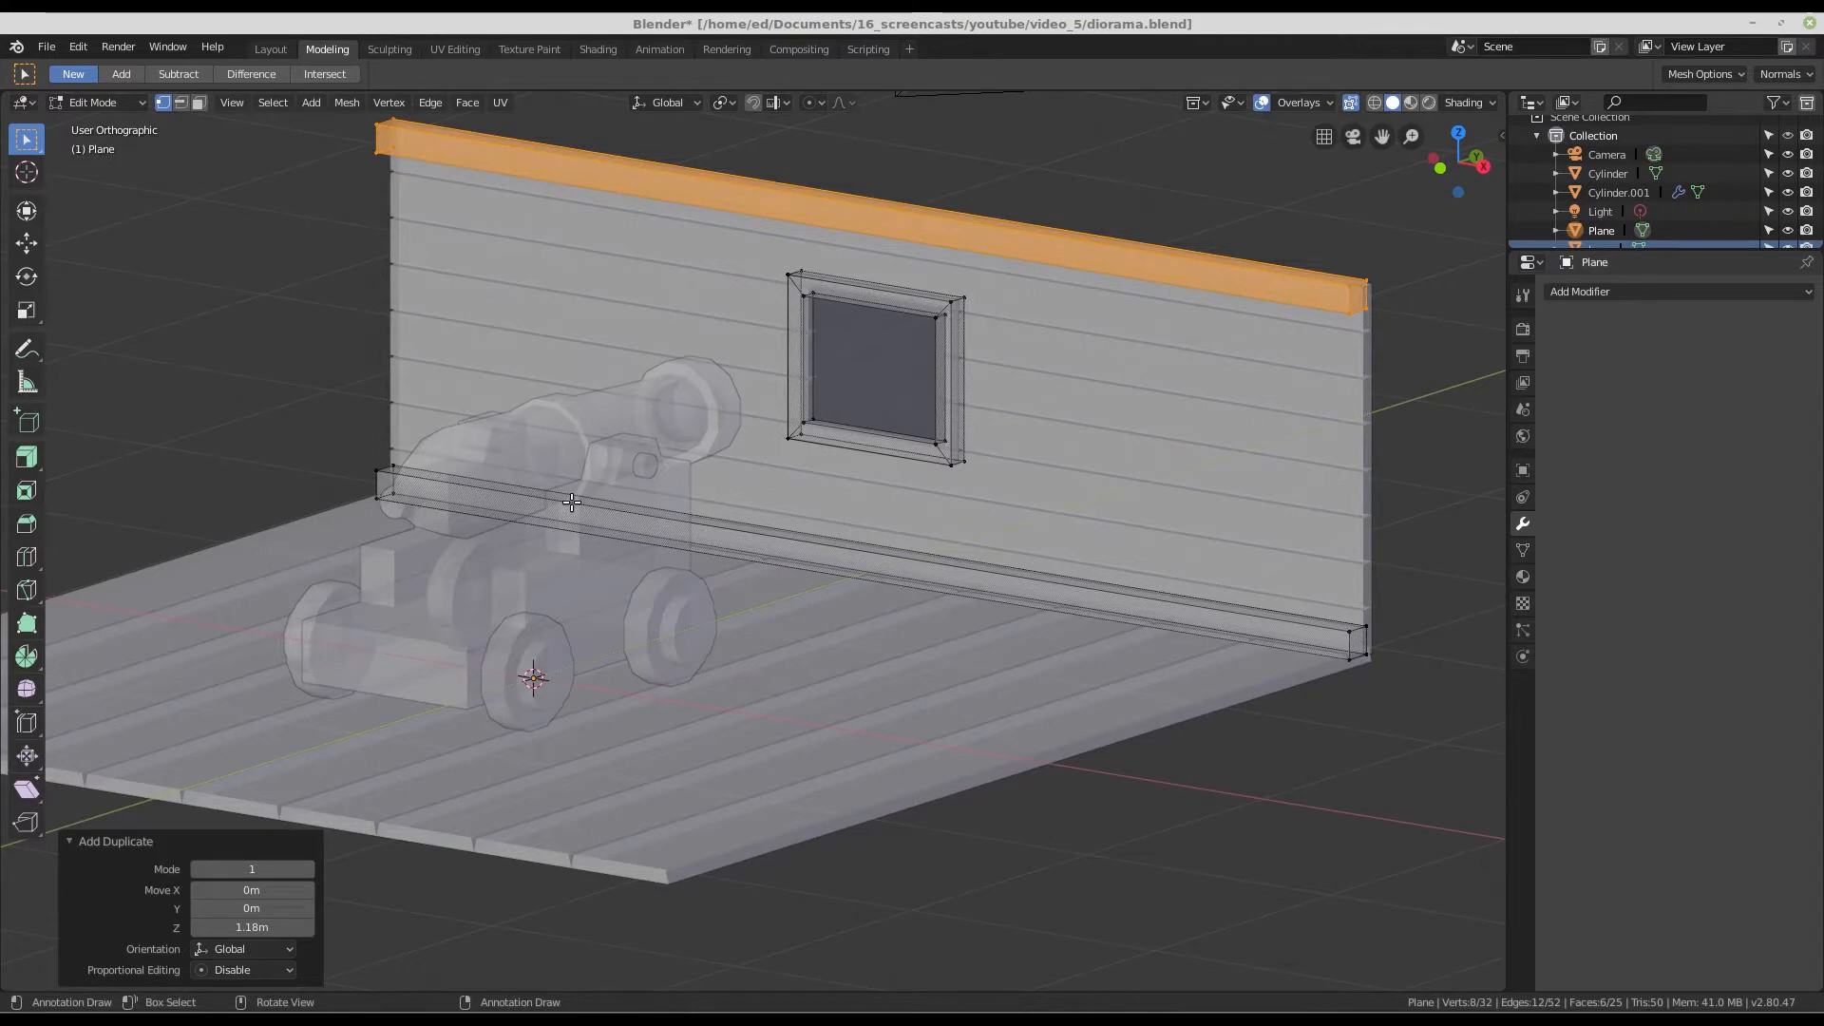
scroll(571, 502, down, 3)
middle_drag(798, 475, 745, 485)
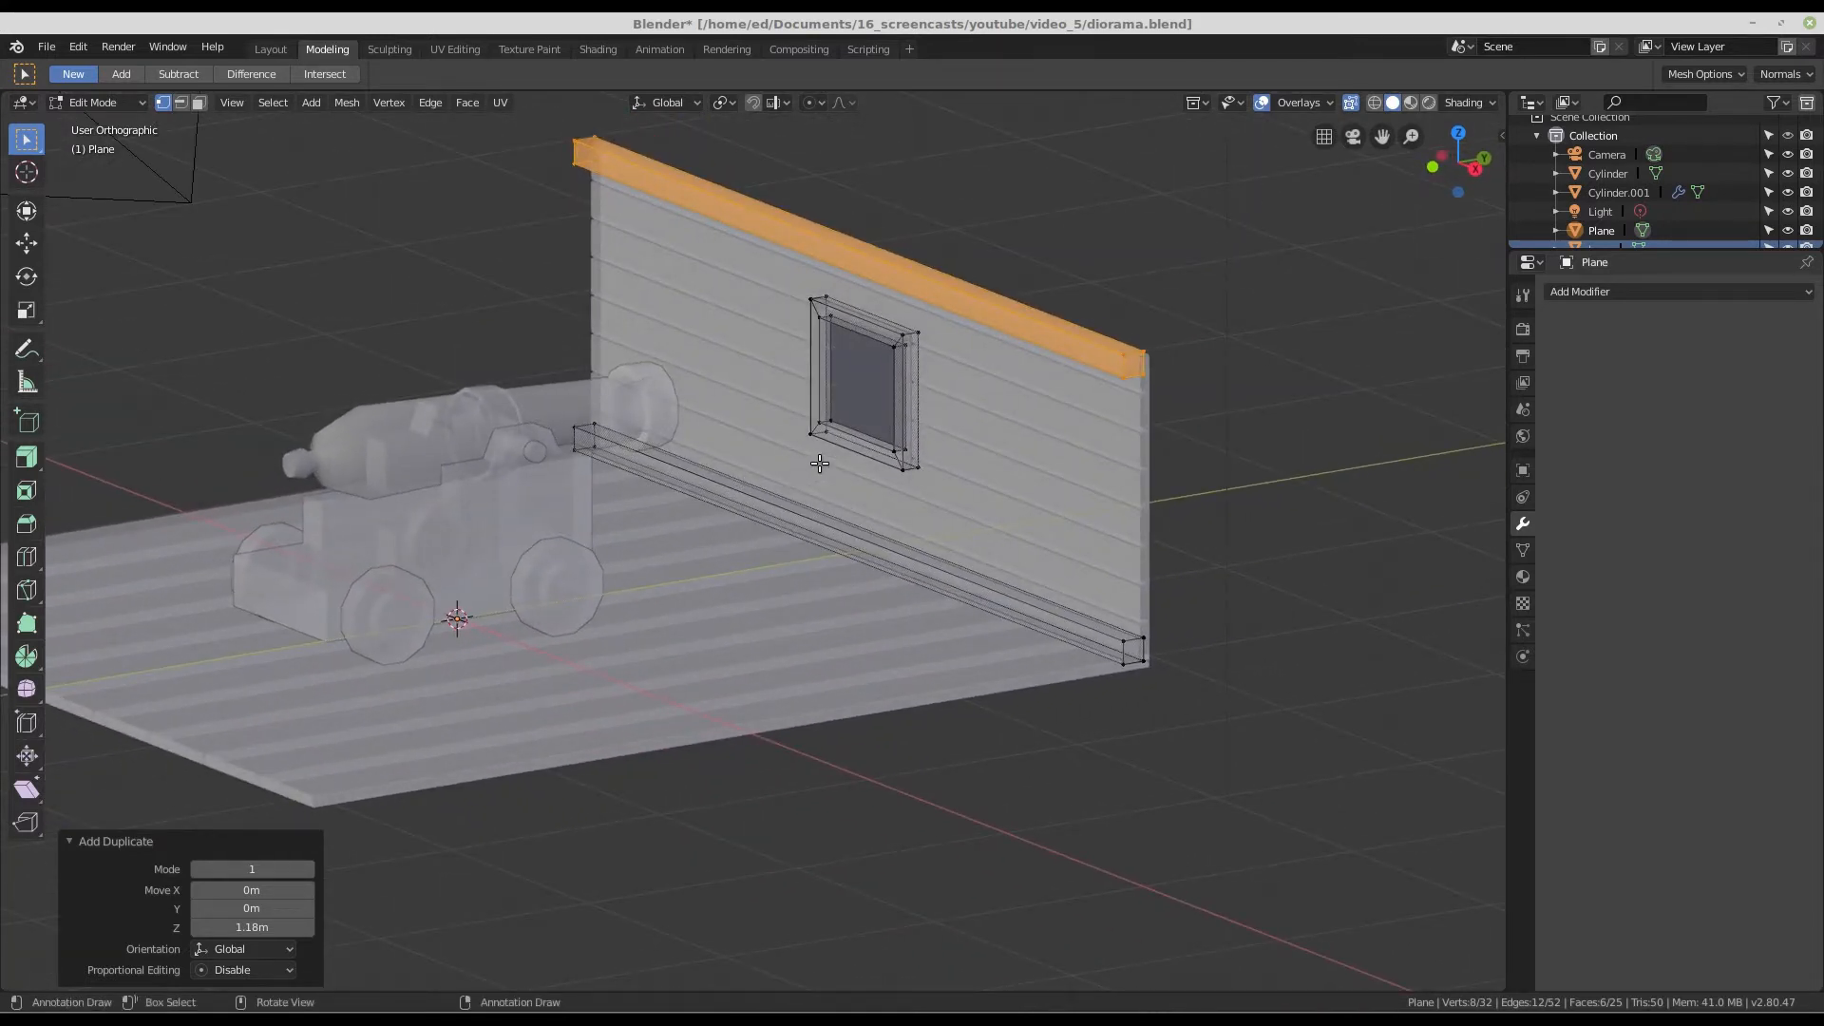
- Add a UV sphere with 16 segments and 8 rings at the scene's origin as a separate object
key(Tab)
scroll(868, 447, down, 3)
middle_drag(869, 446, 804, 477)
scroll(922, 510, up, 2)
scroll(804, 477, up, 4)
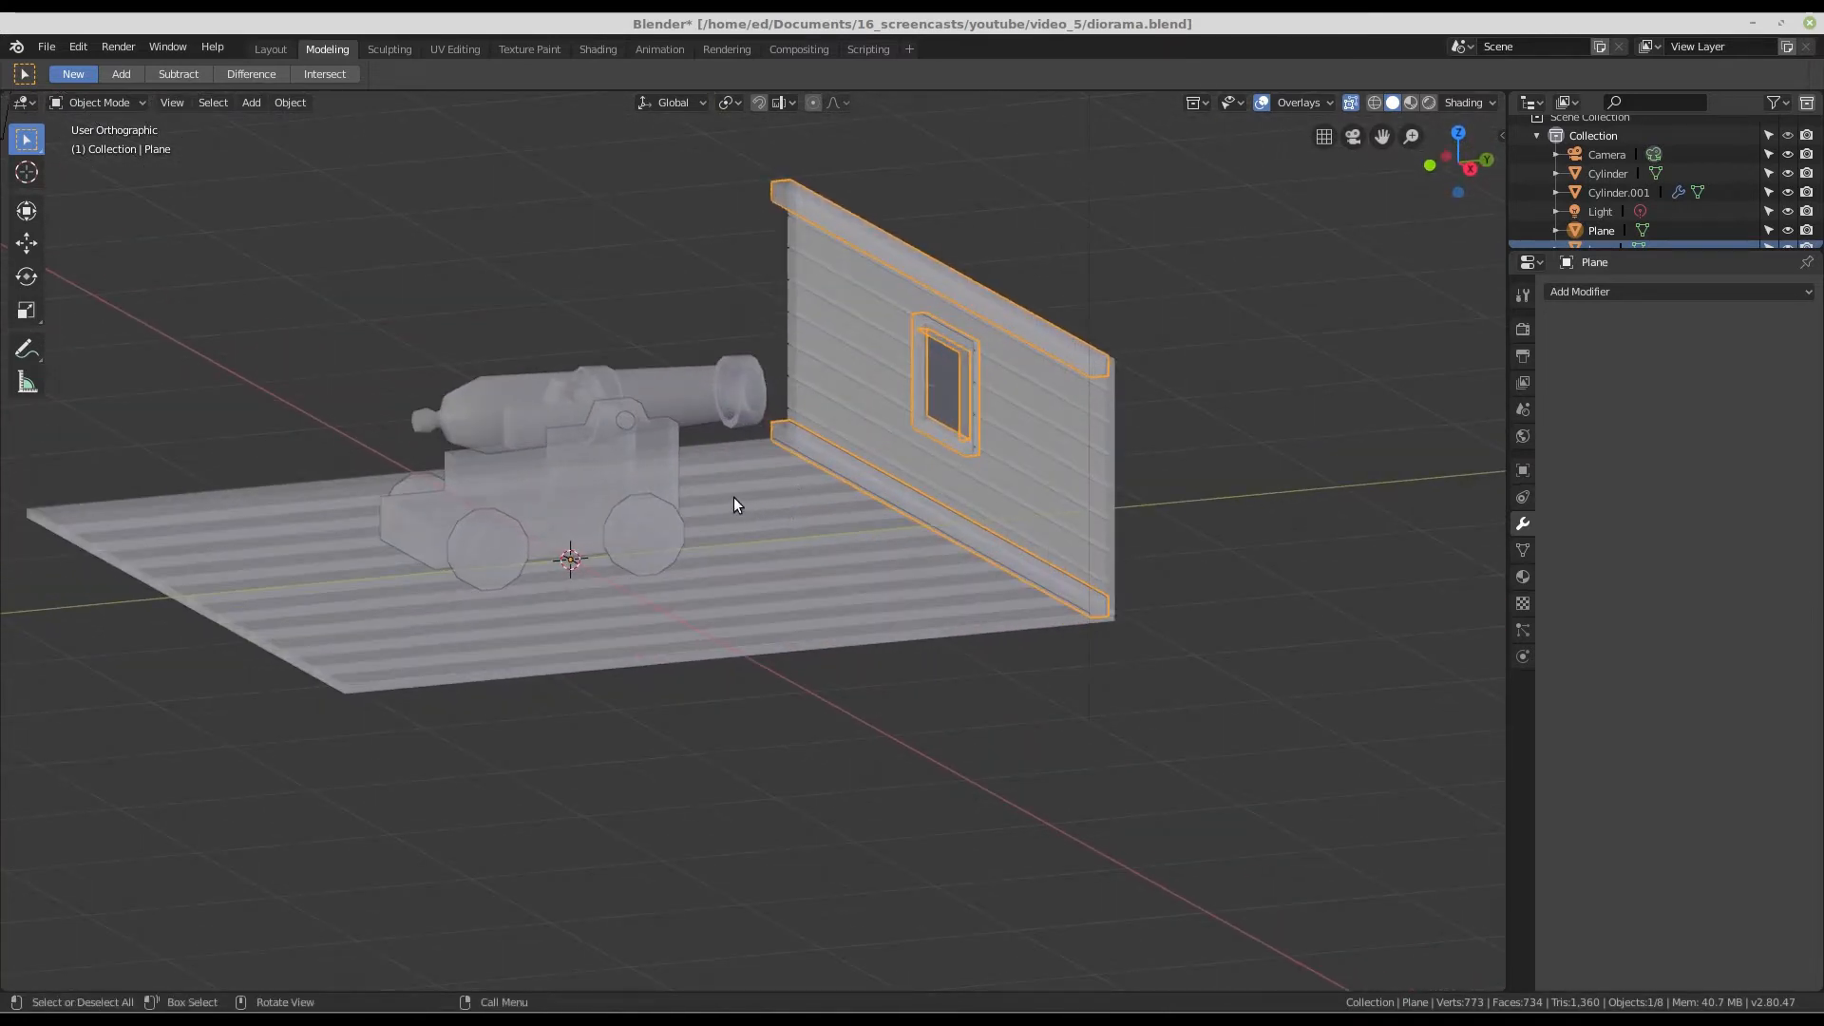
key(shift+a)
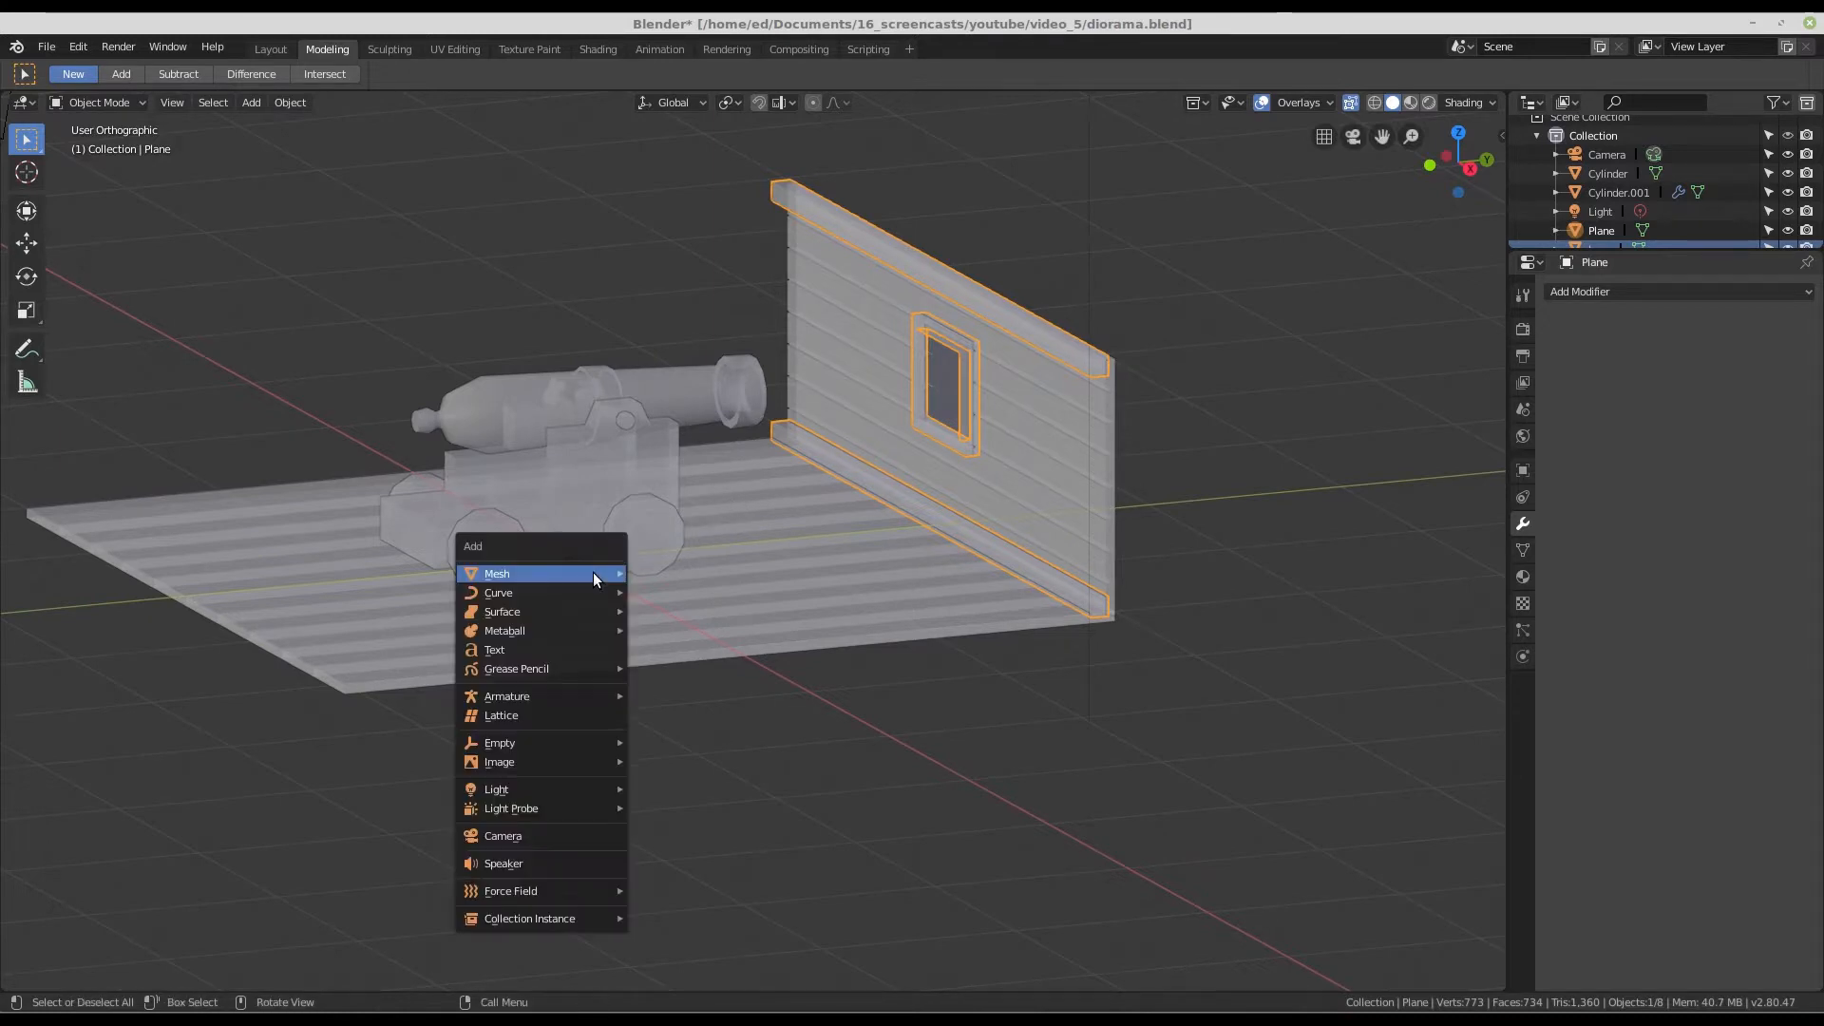
mouse_move(593, 572)
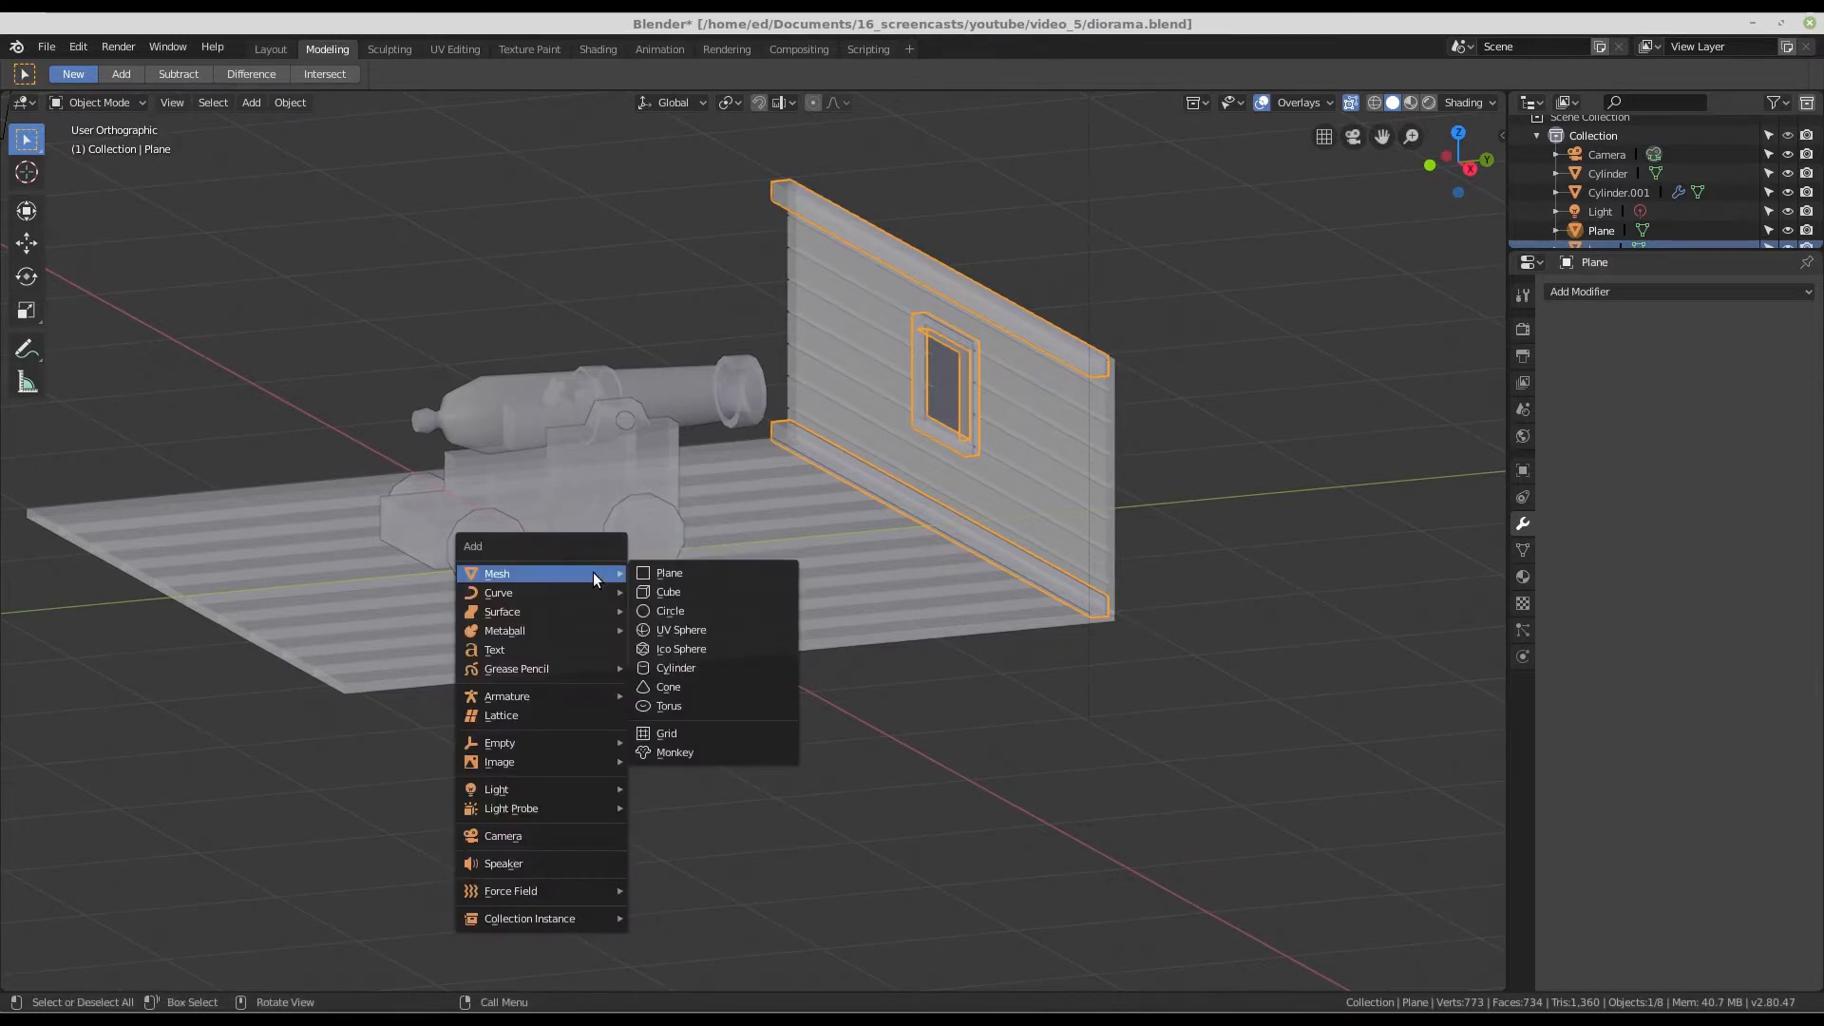
click(713, 633)
click(245, 775)
key(BackSpace)
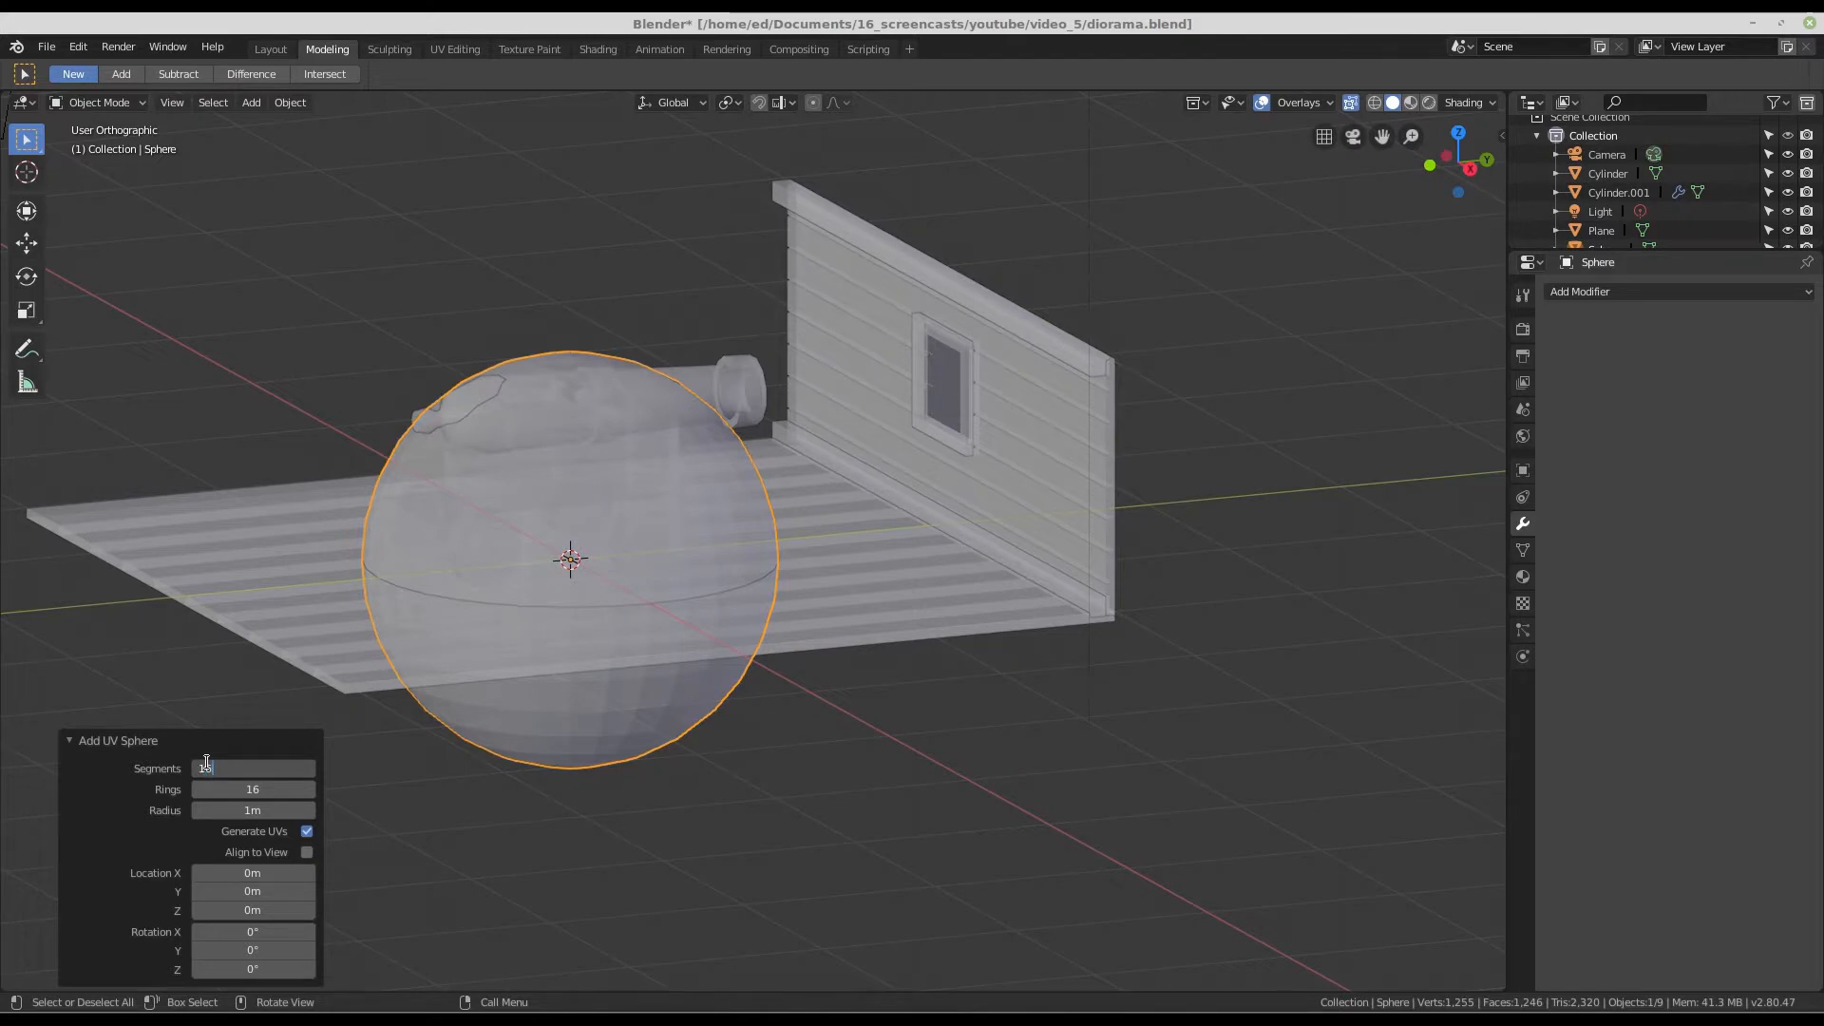
key(Return)
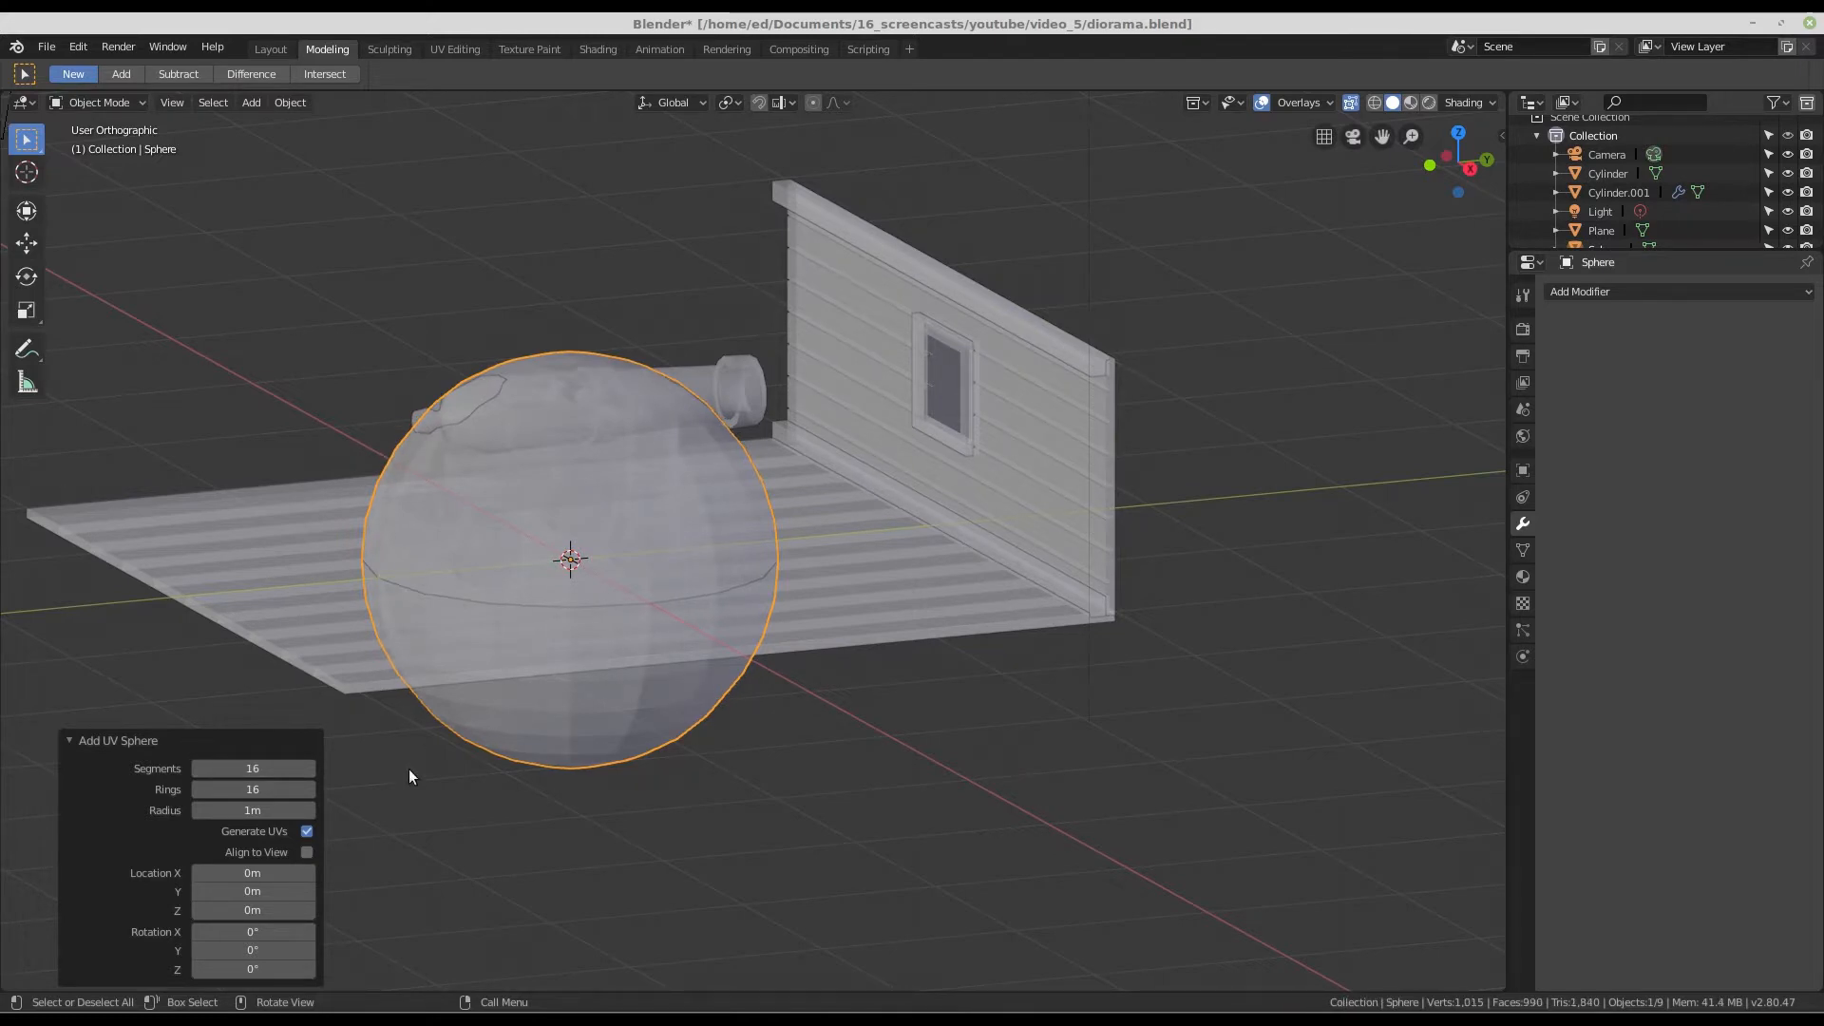
click(249, 790)
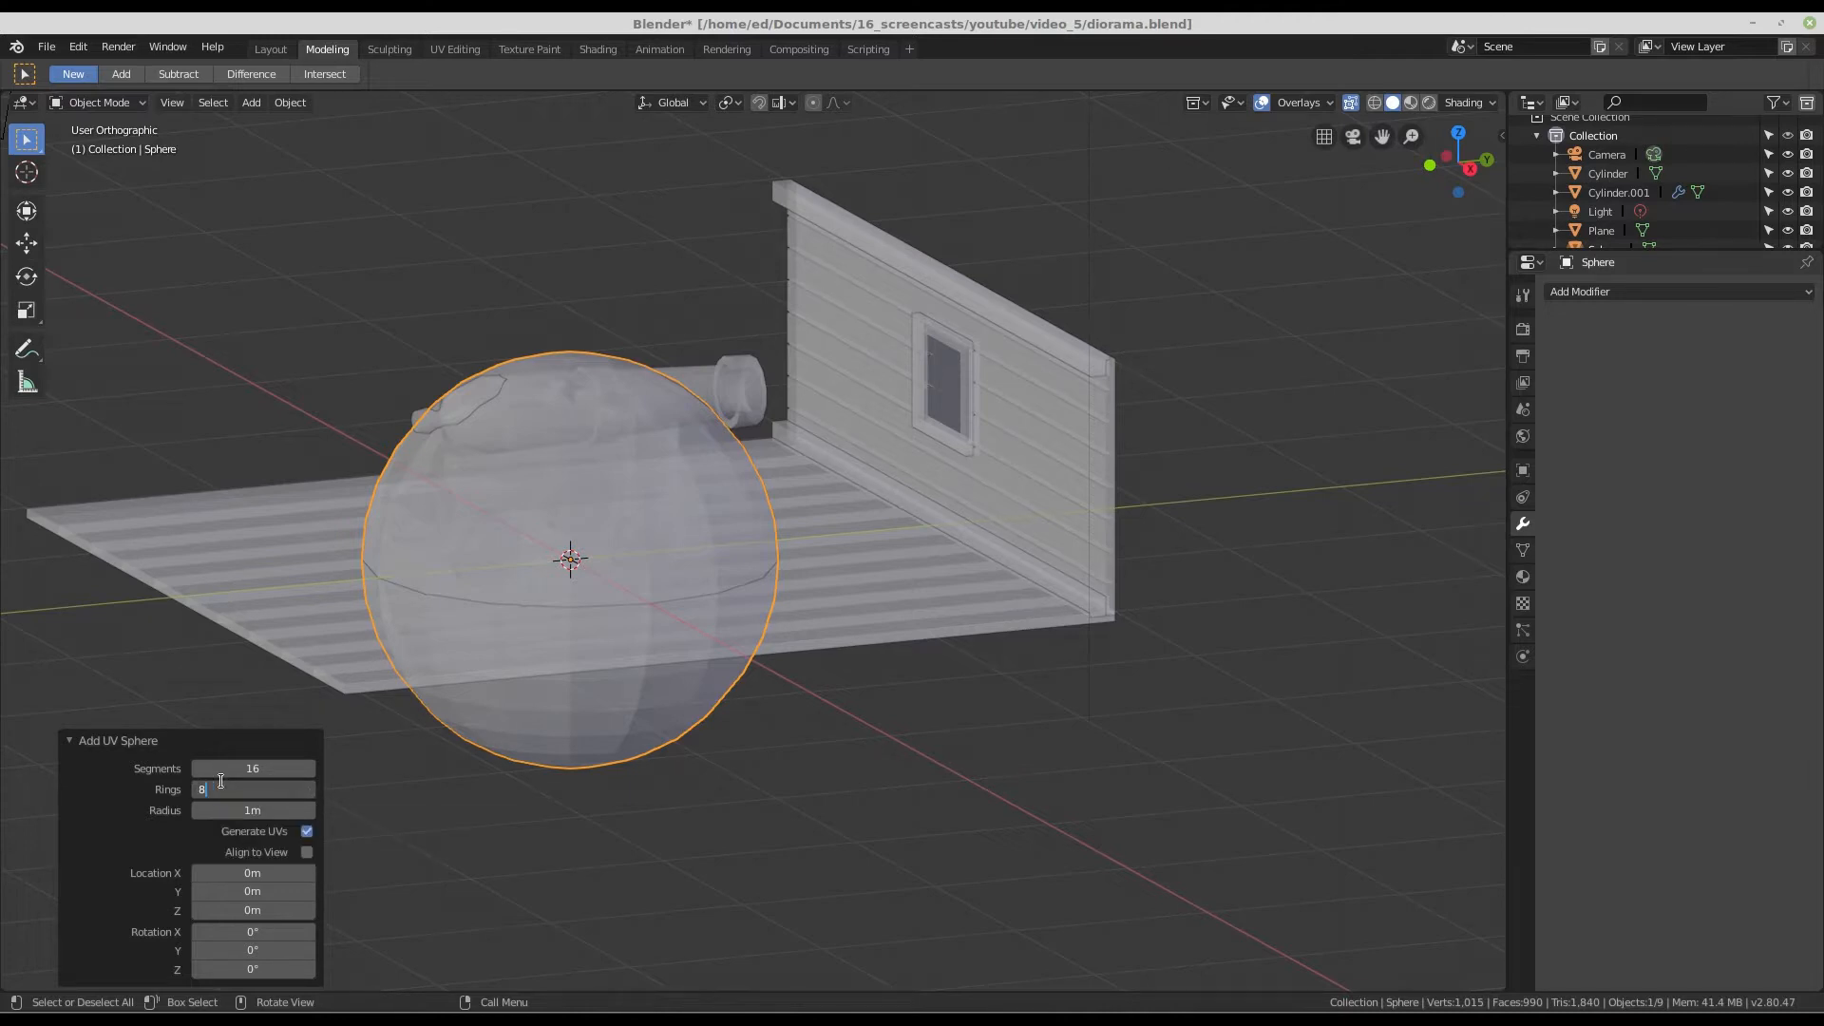
key(Return)
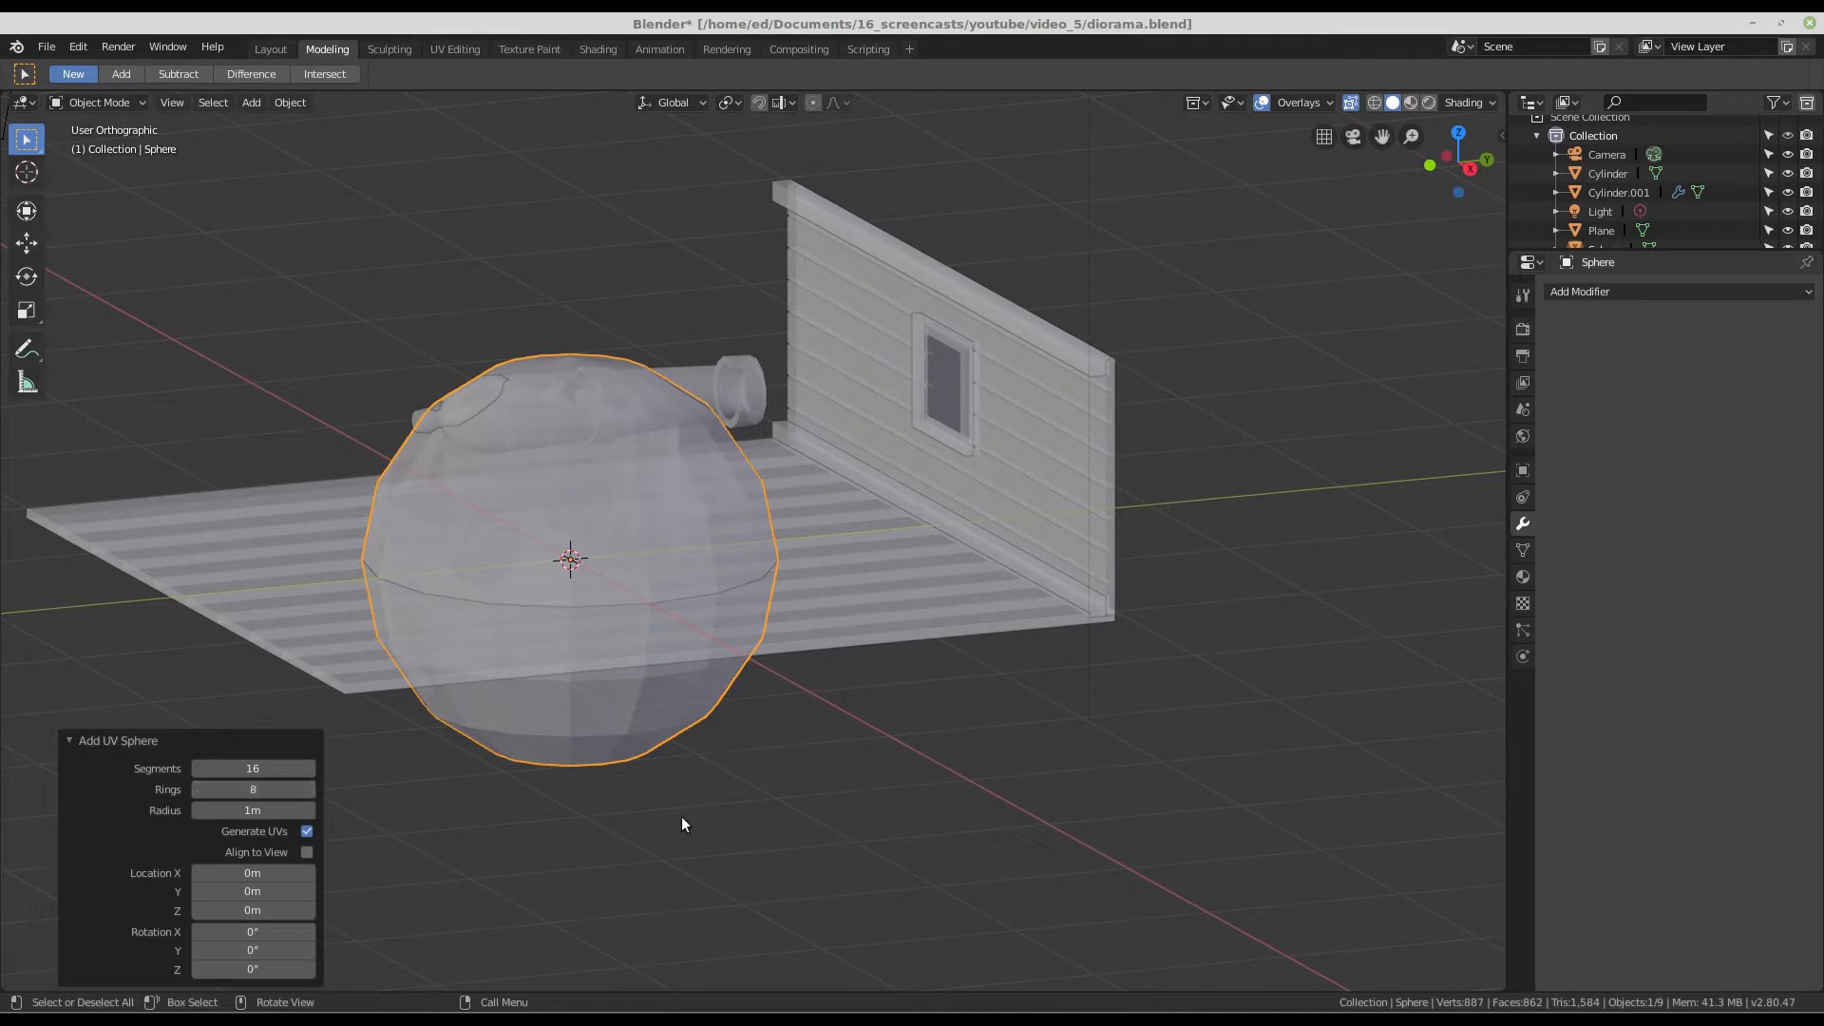
- Shrink the sphere's mesh to cannonball size by scaling it uniformly by 0.182 and again by 0.621
middle_drag(695, 610, 779, 573)
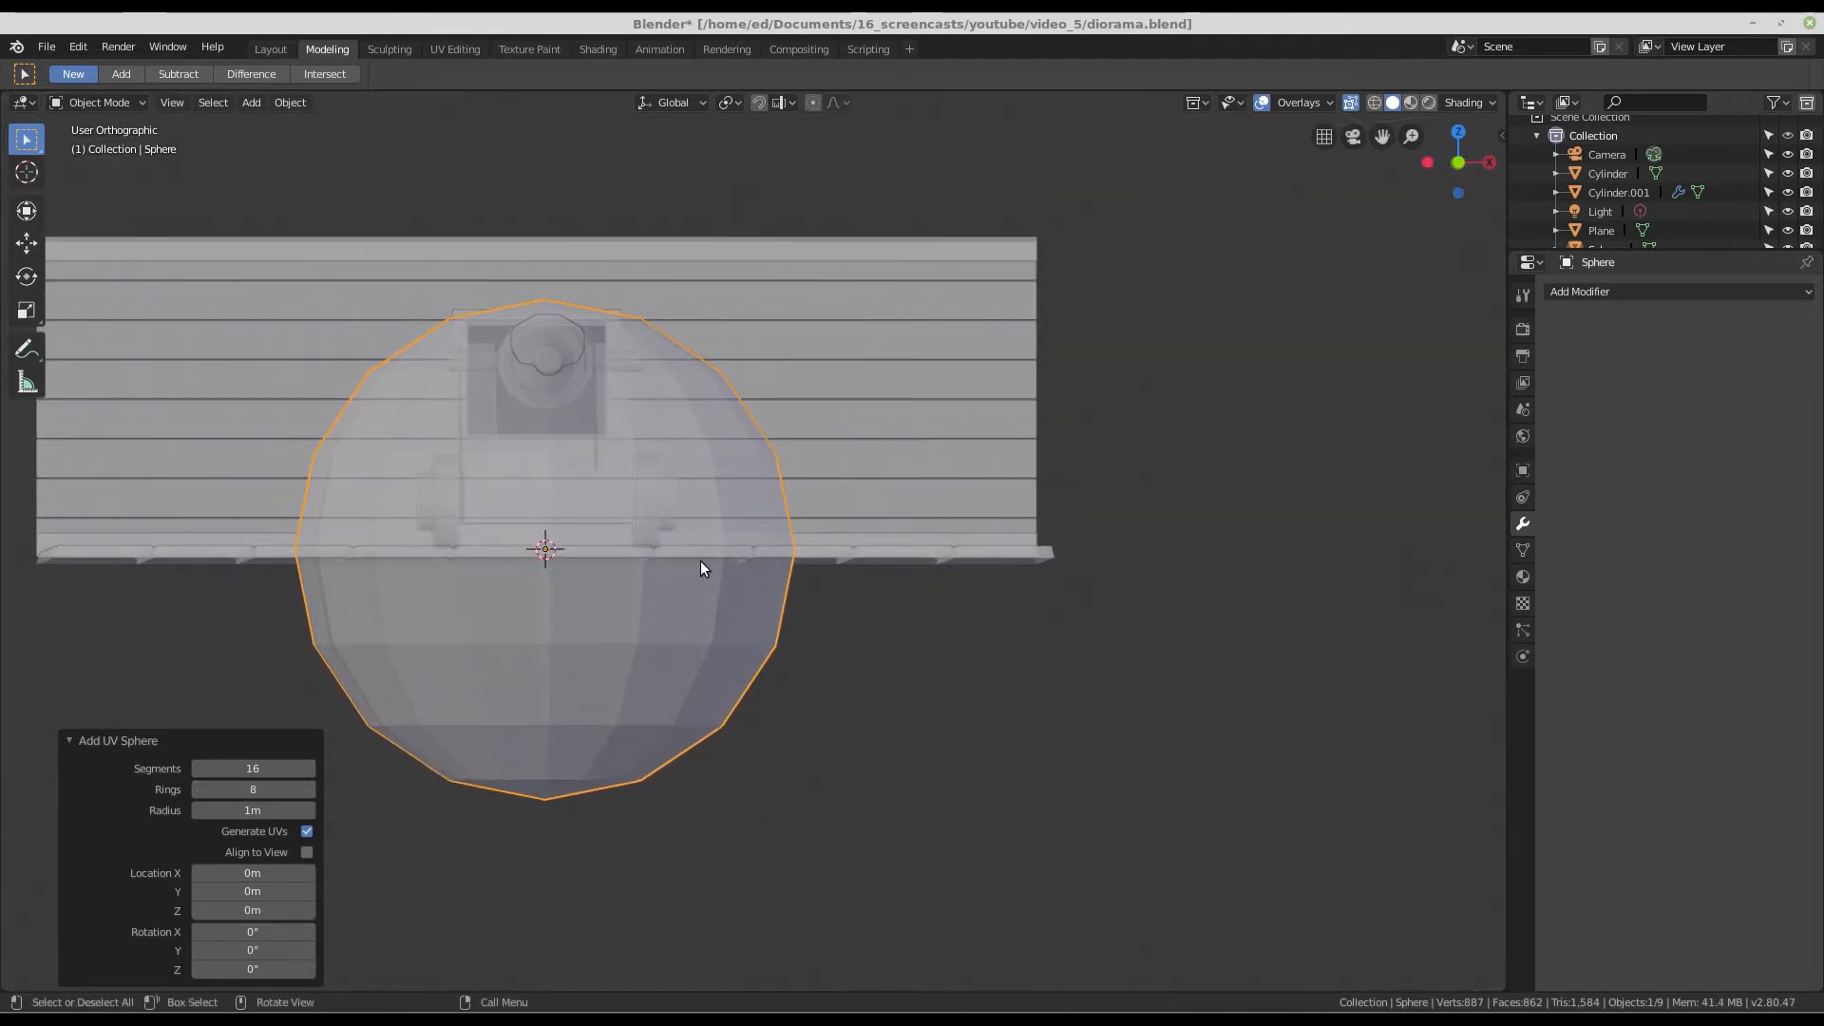
key(Tab)
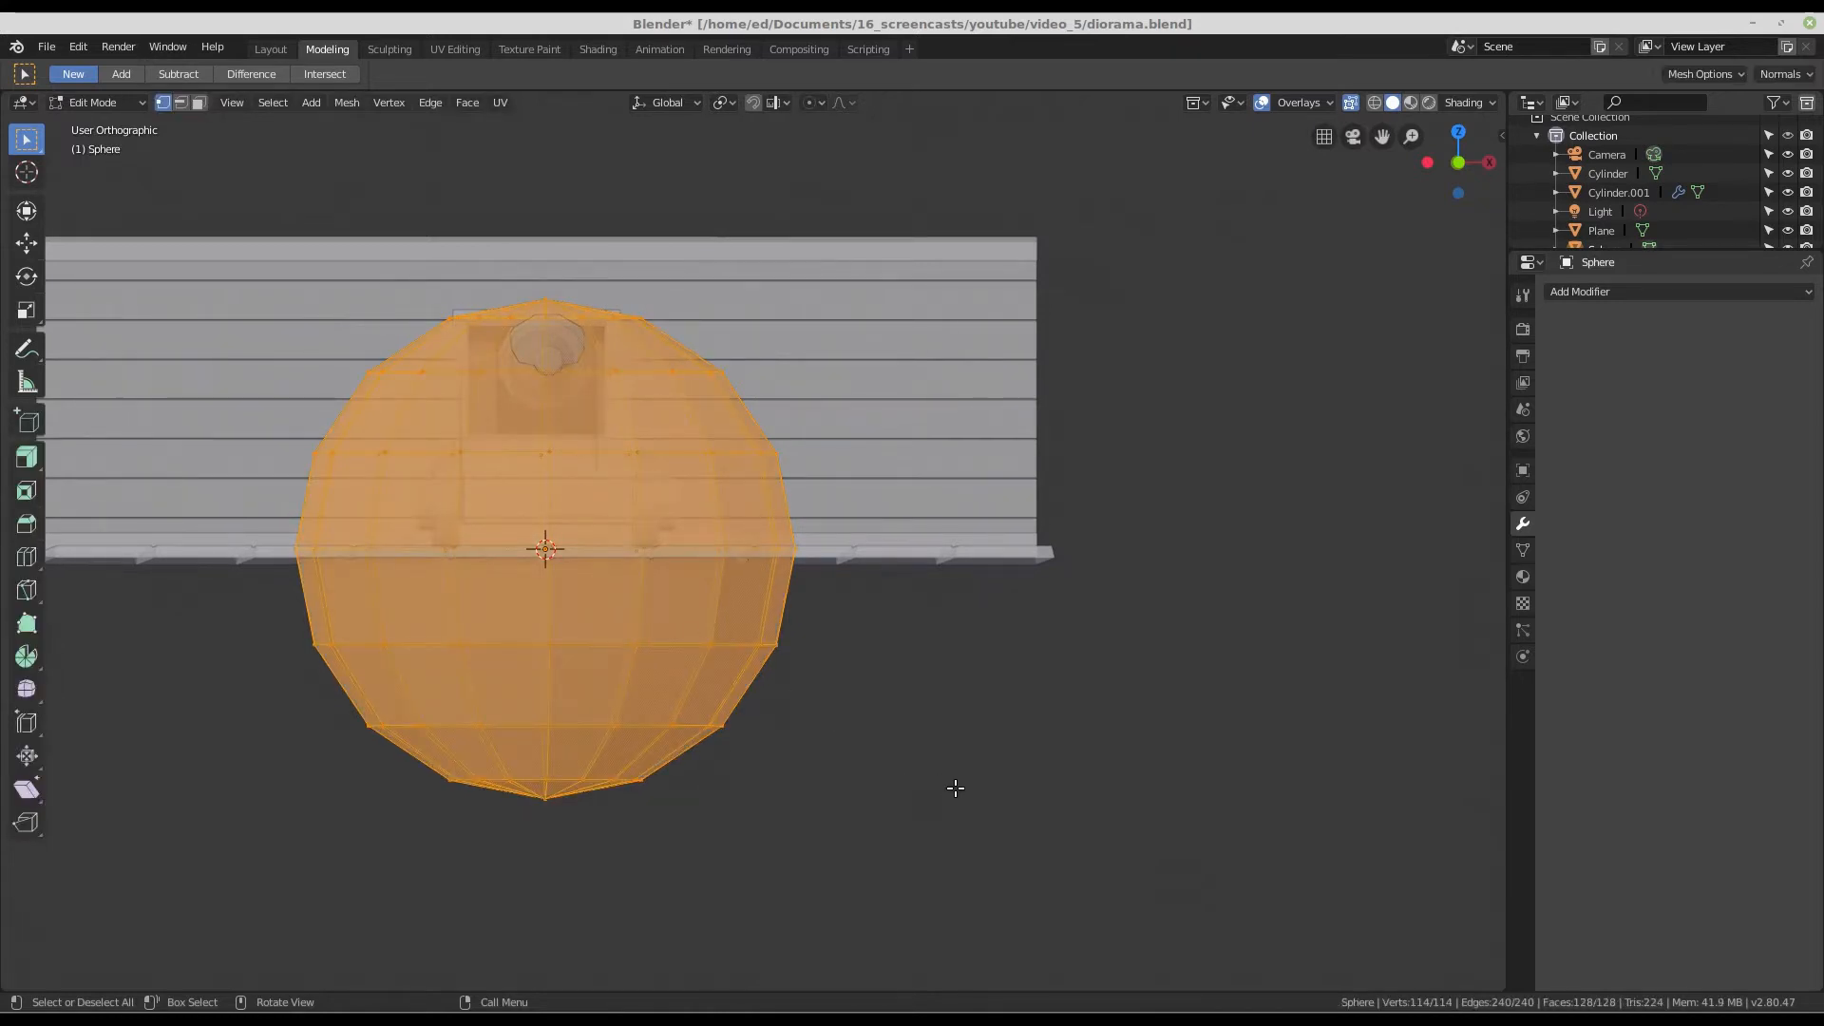
key(s)
click(606, 614)
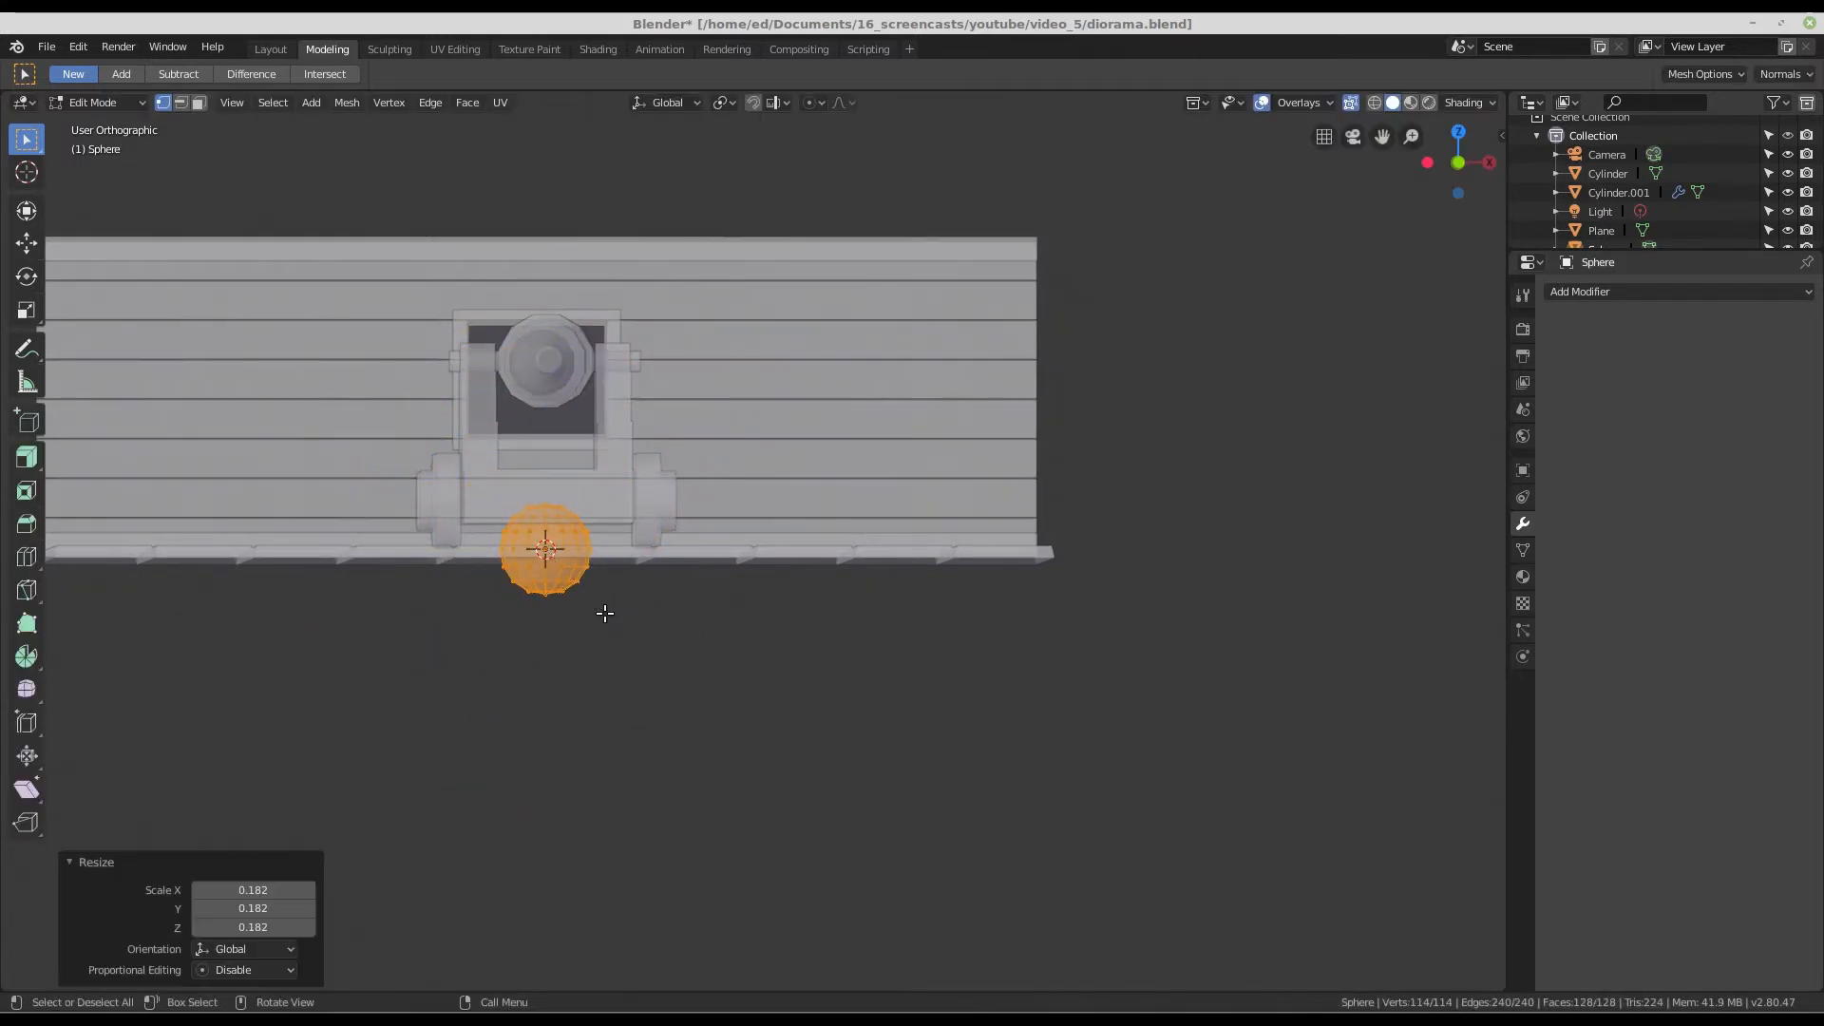
key(KP_1)
scroll(563, 536, up, 3)
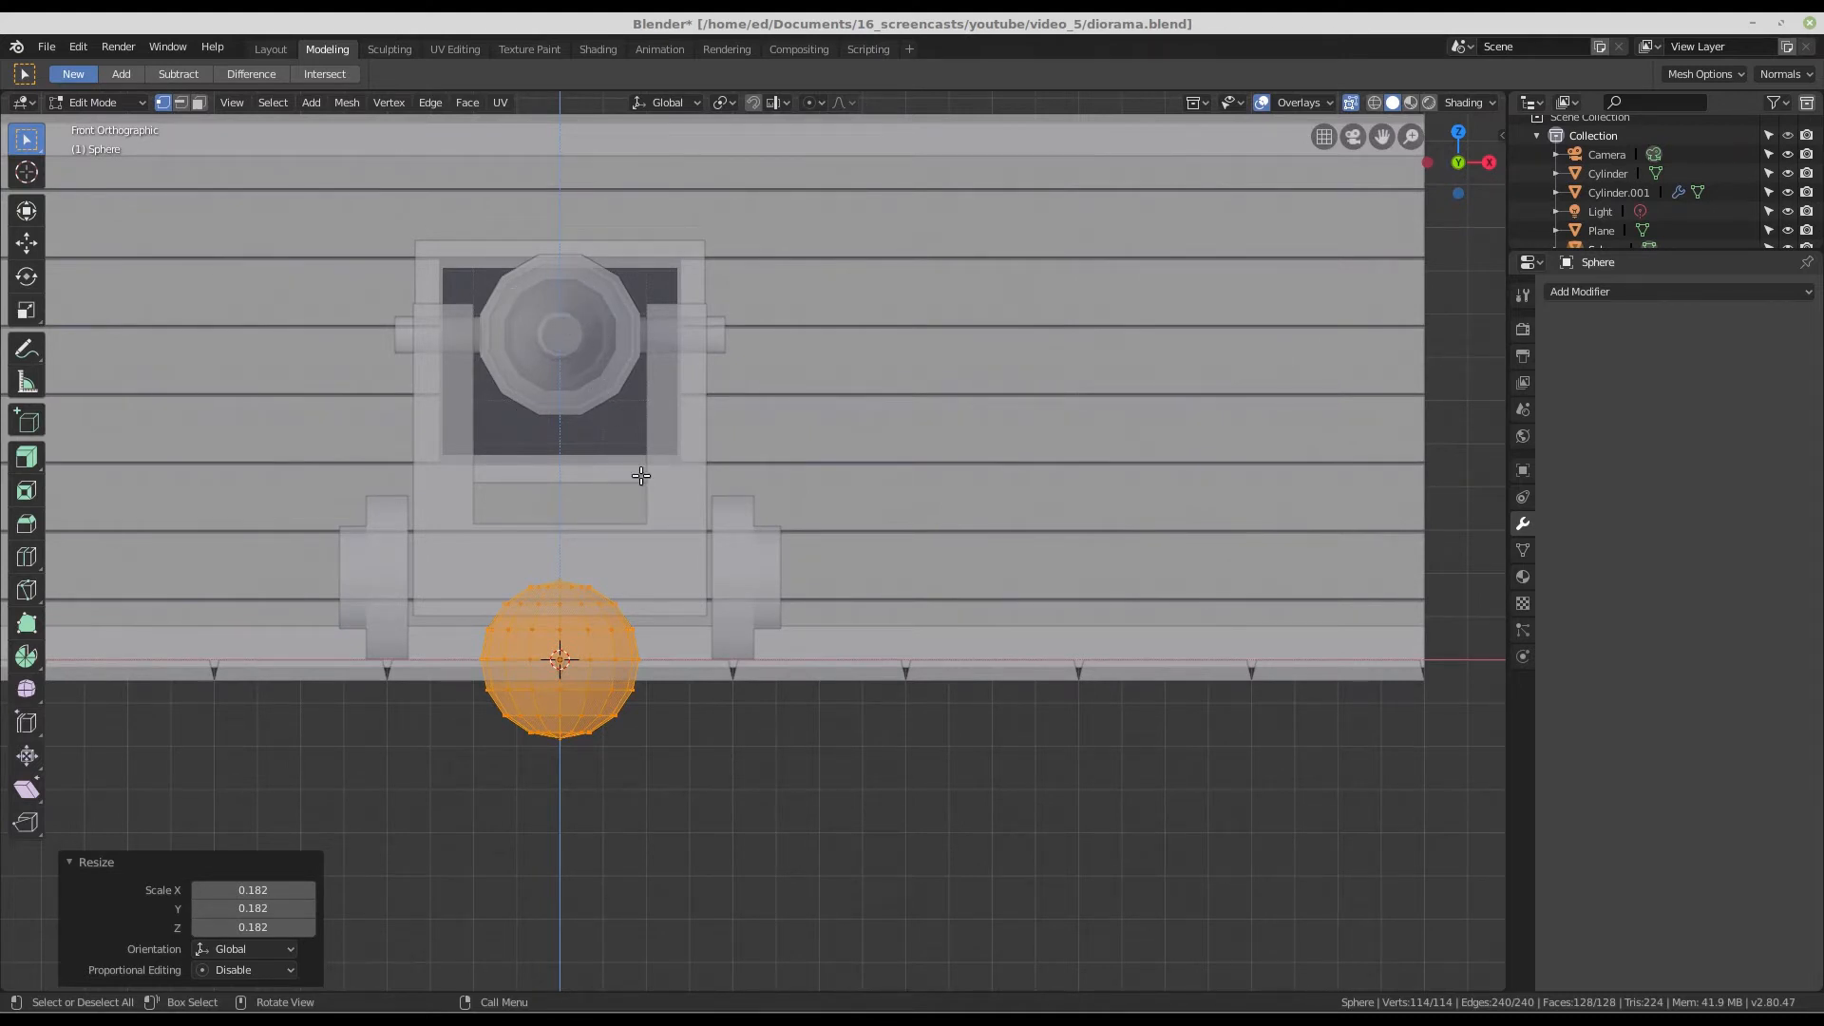
key(s)
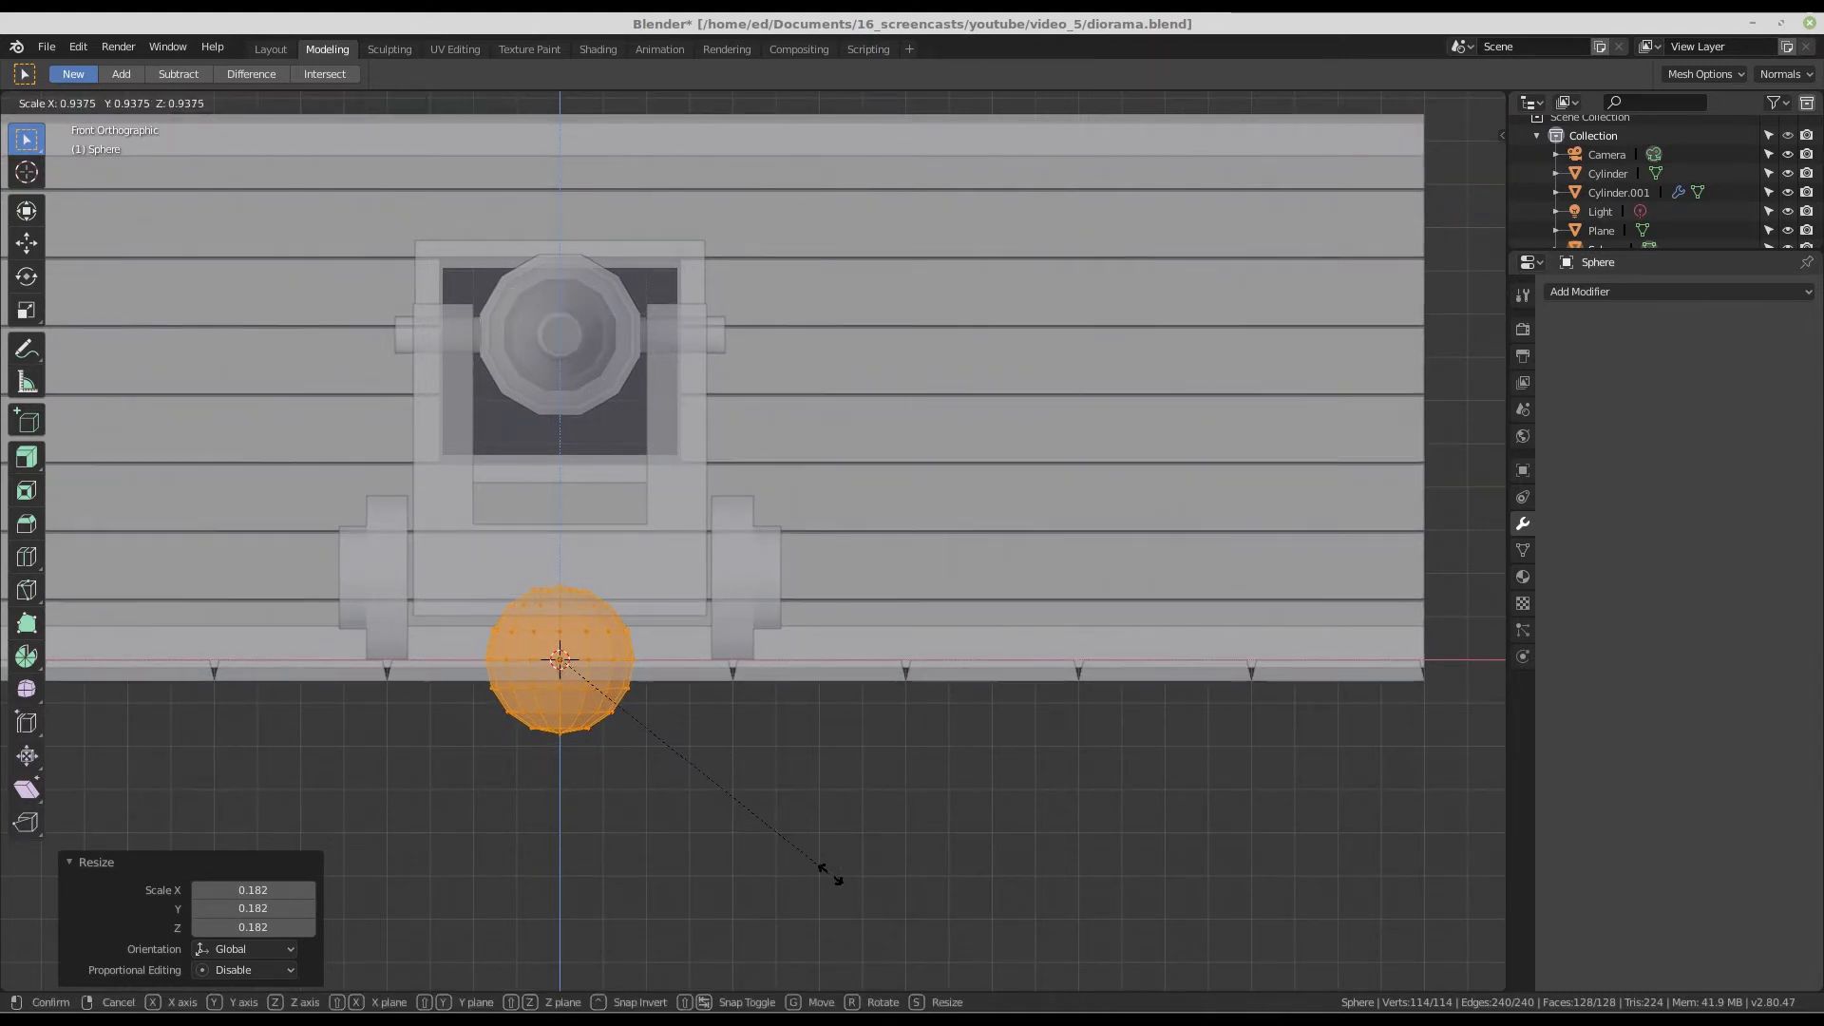
click(731, 813)
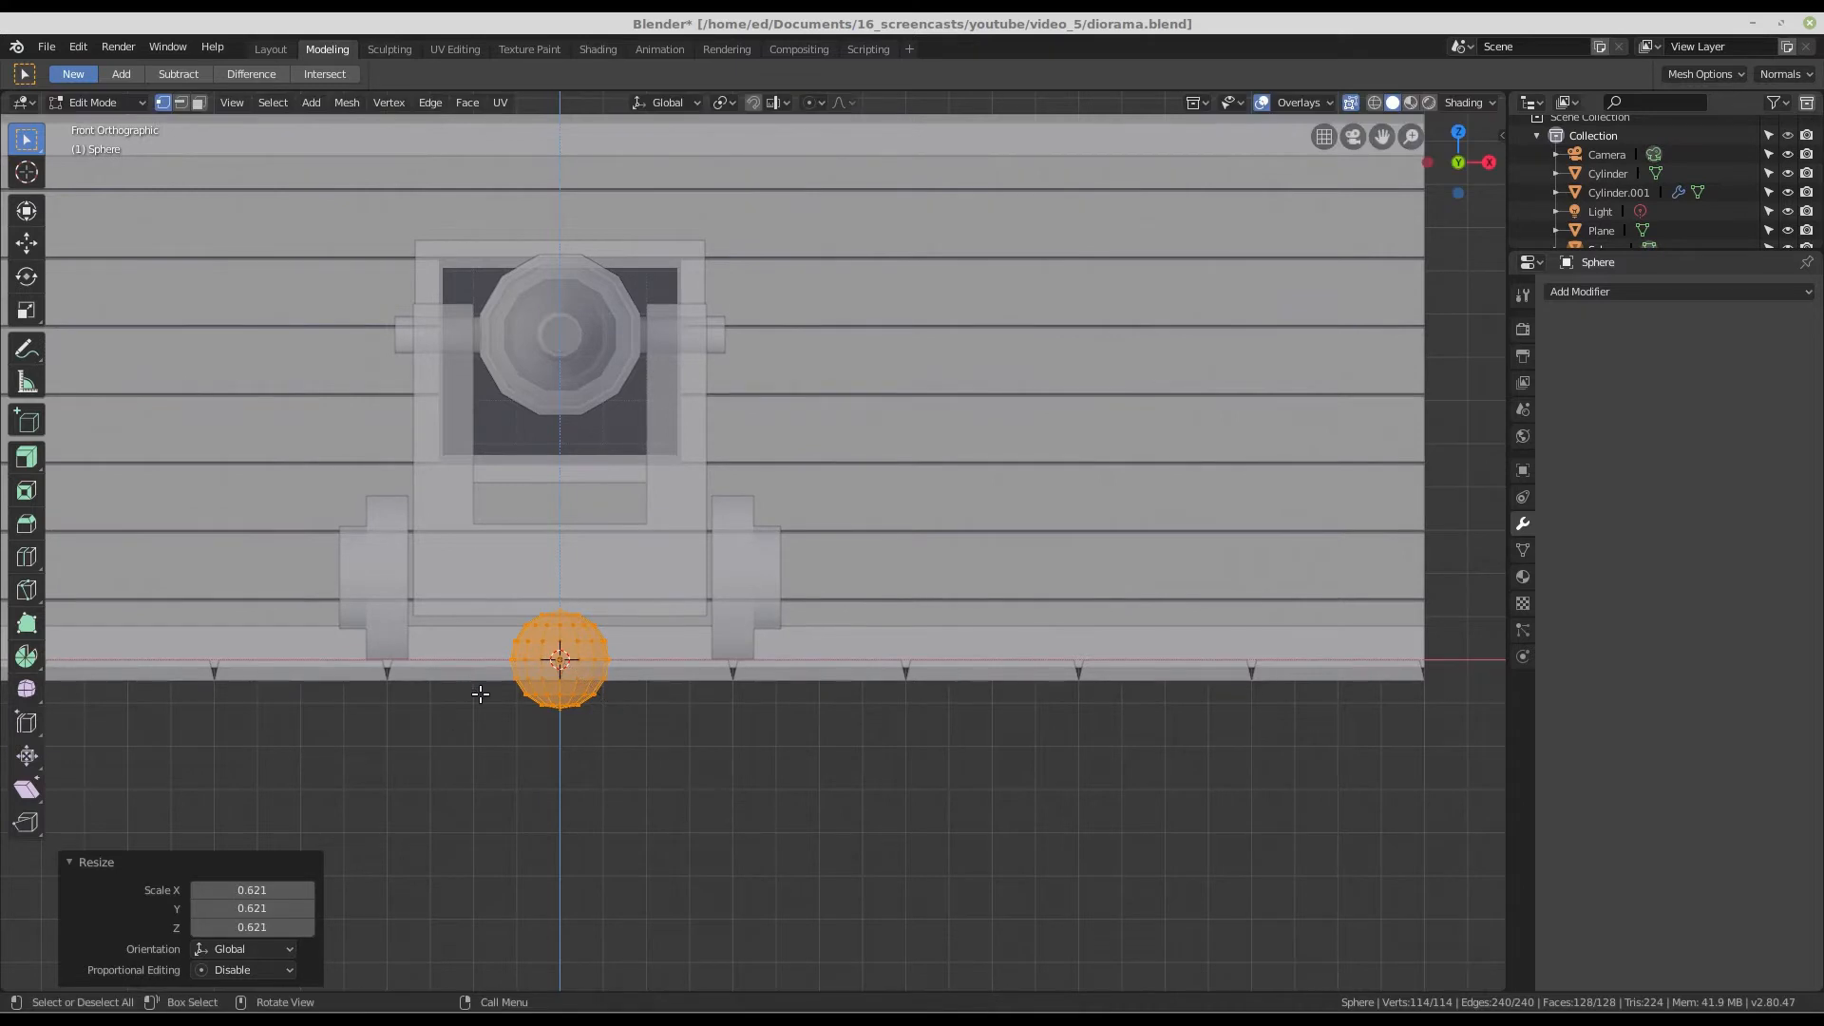
- Move the sphere's mesh 0.113 m up along Z so it rests on the floor, and return to Object Mode
scroll(485, 692, up, 6)
key(g)
key(z)
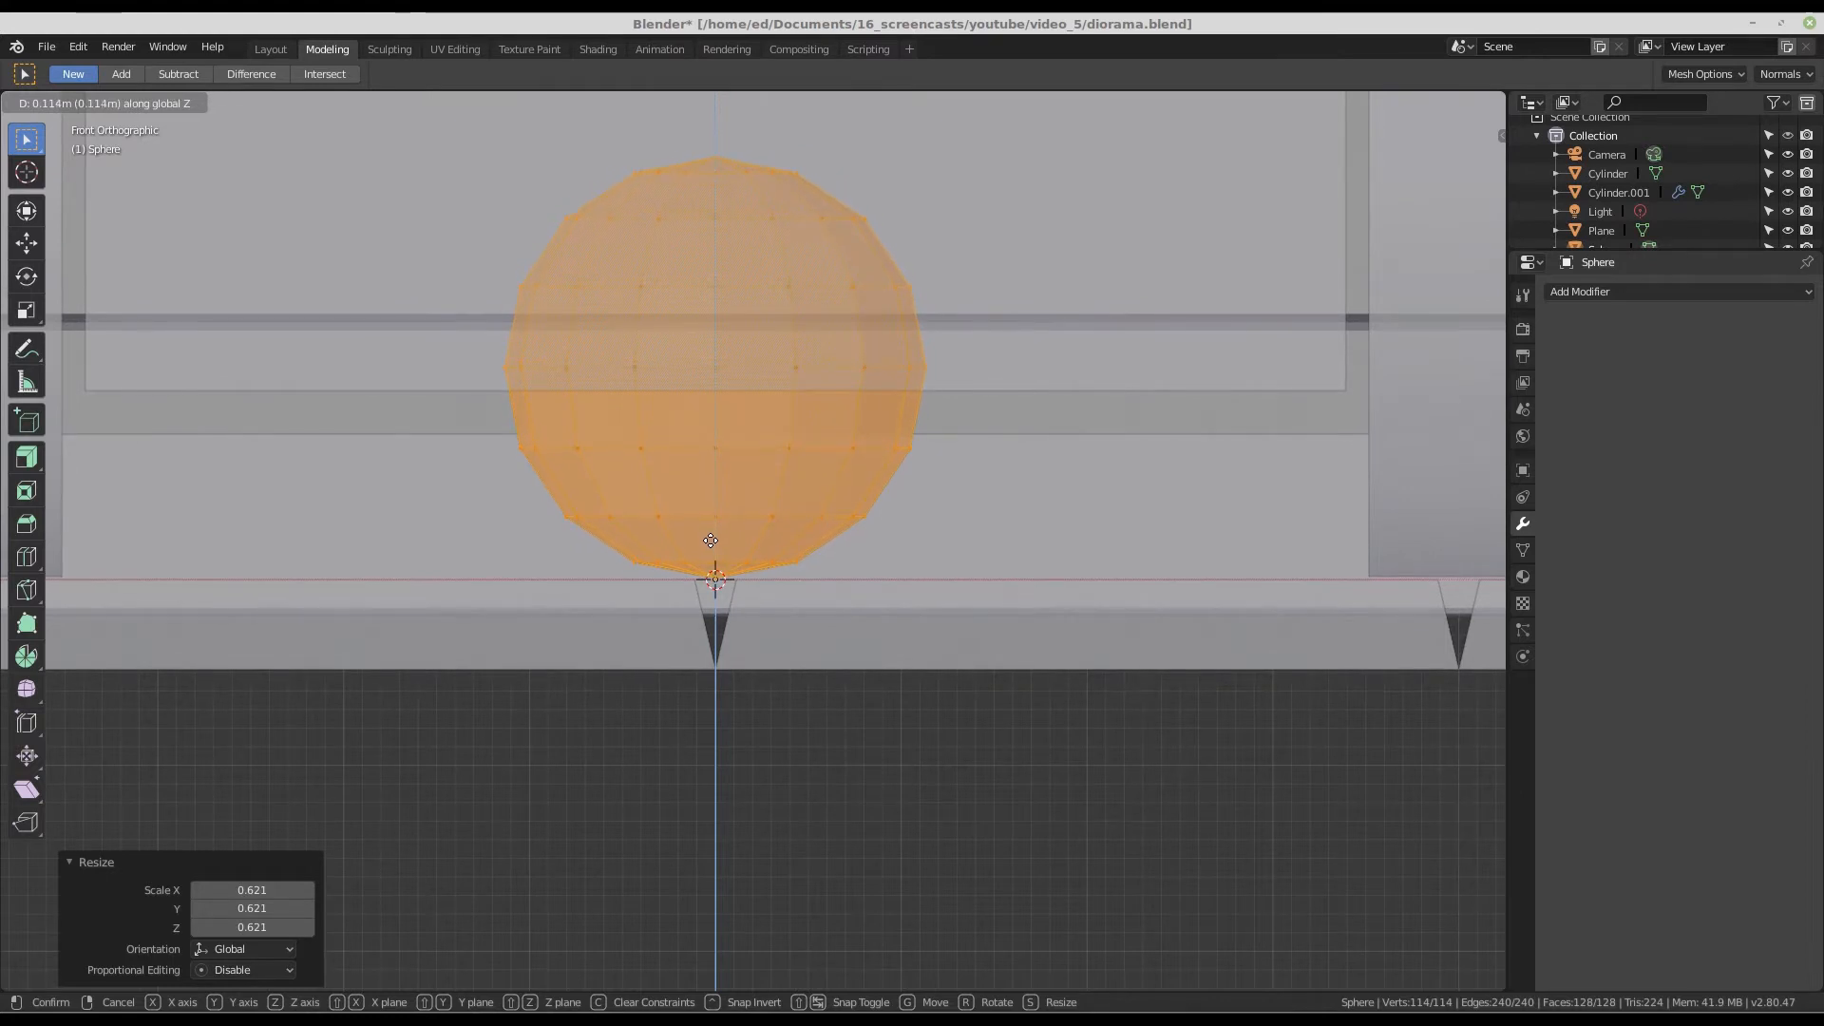
click(710, 541)
scroll(708, 540, down, 4)
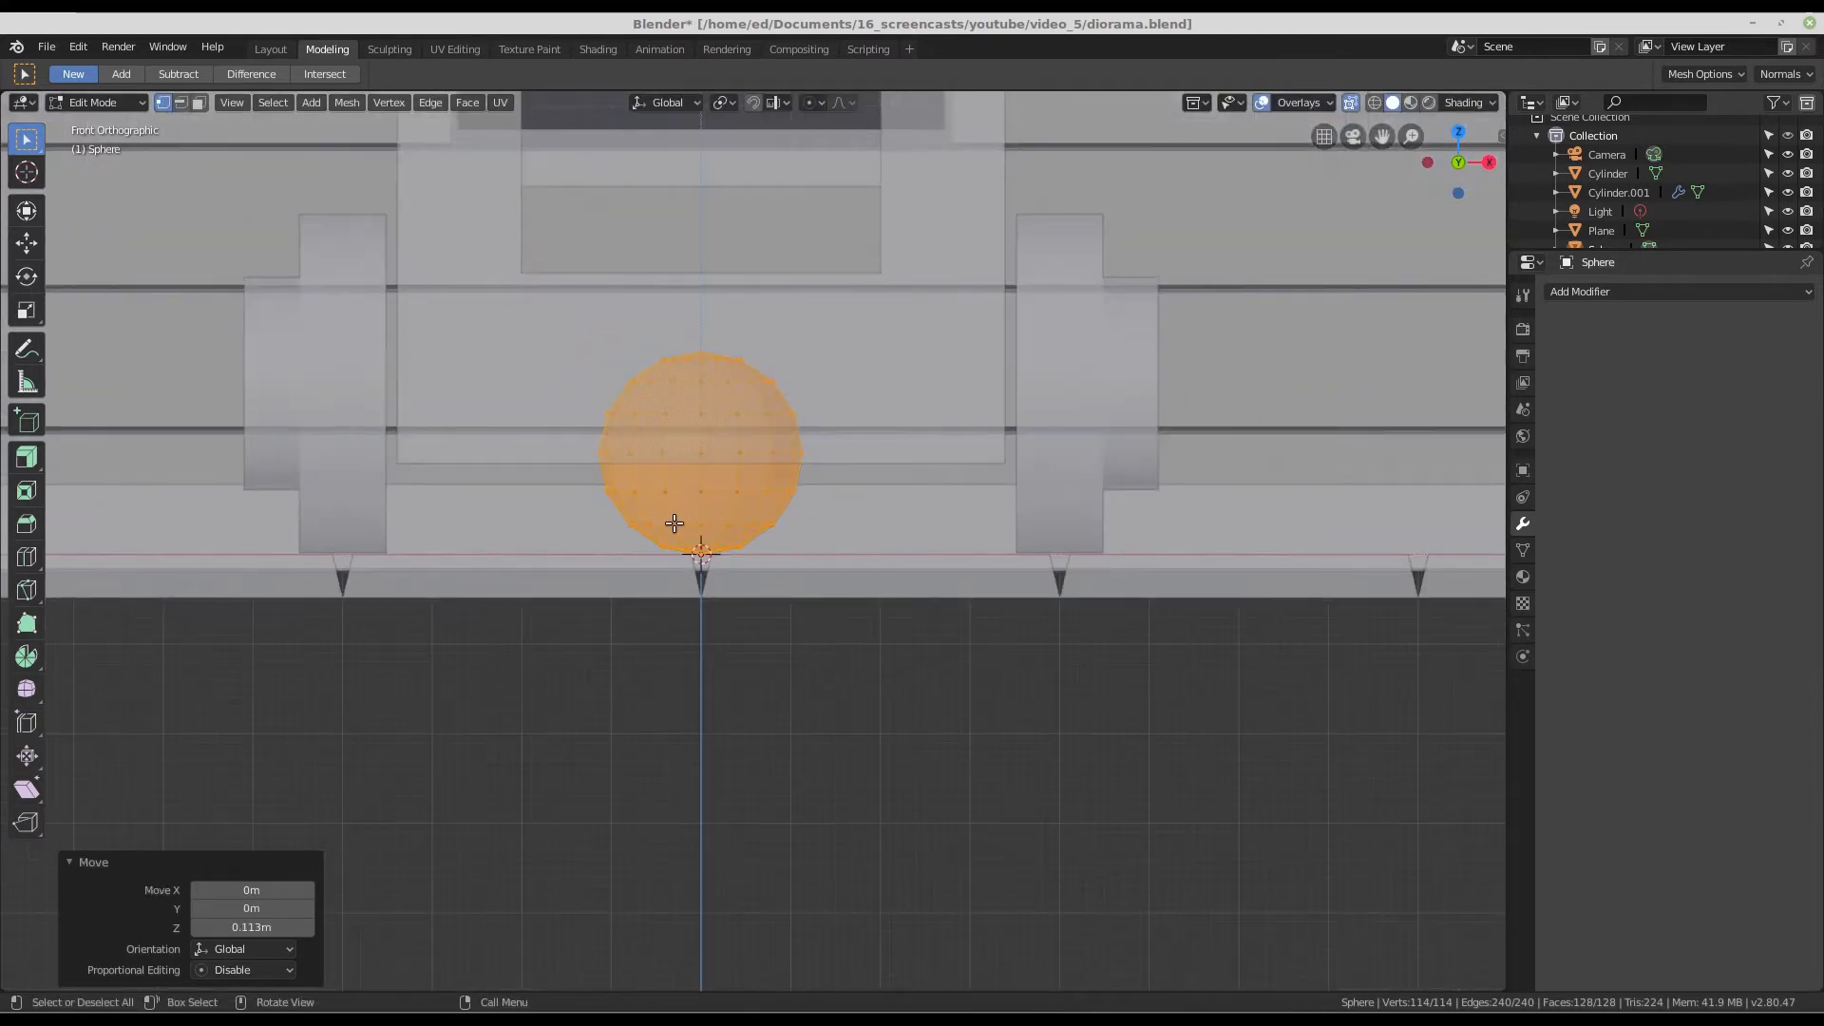
scroll(713, 475, down, 2)
shift+middle_drag(639, 484, 563, 546)
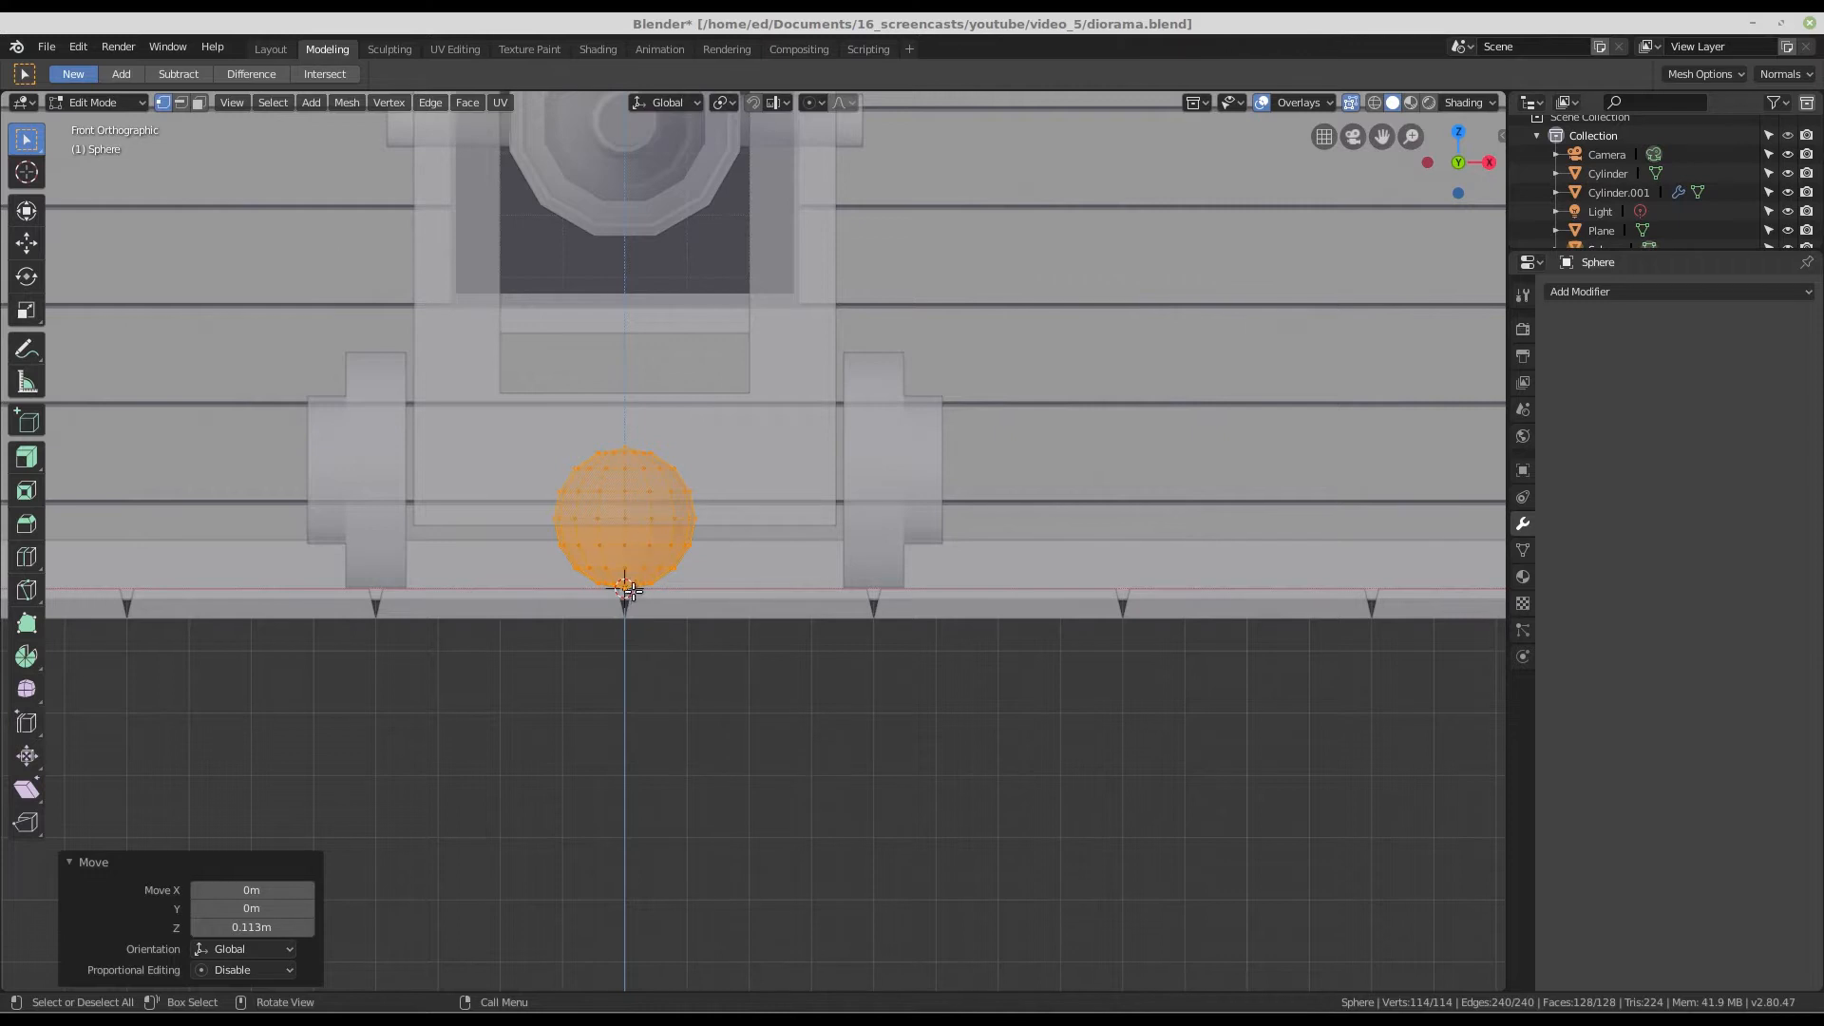
scroll(632, 591, up, 2)
scroll(635, 478, down, 1)
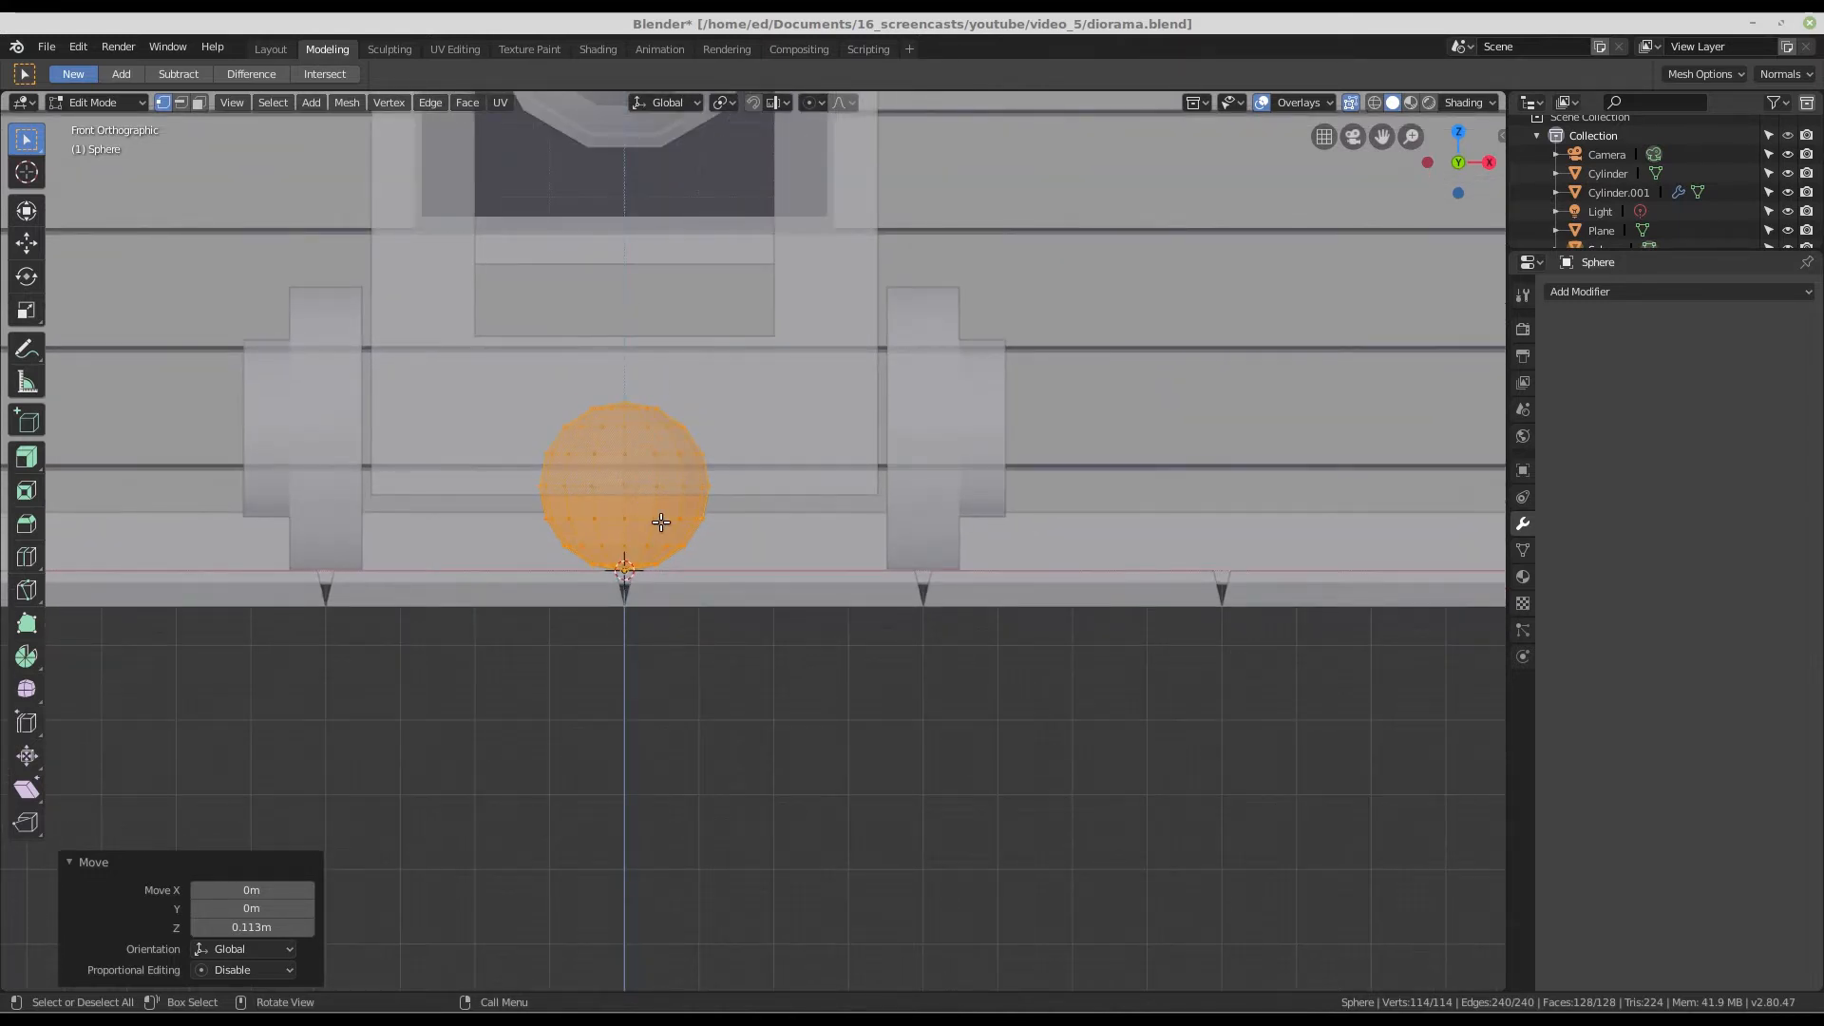
key(Tab)
scroll(628, 475, down, 3)
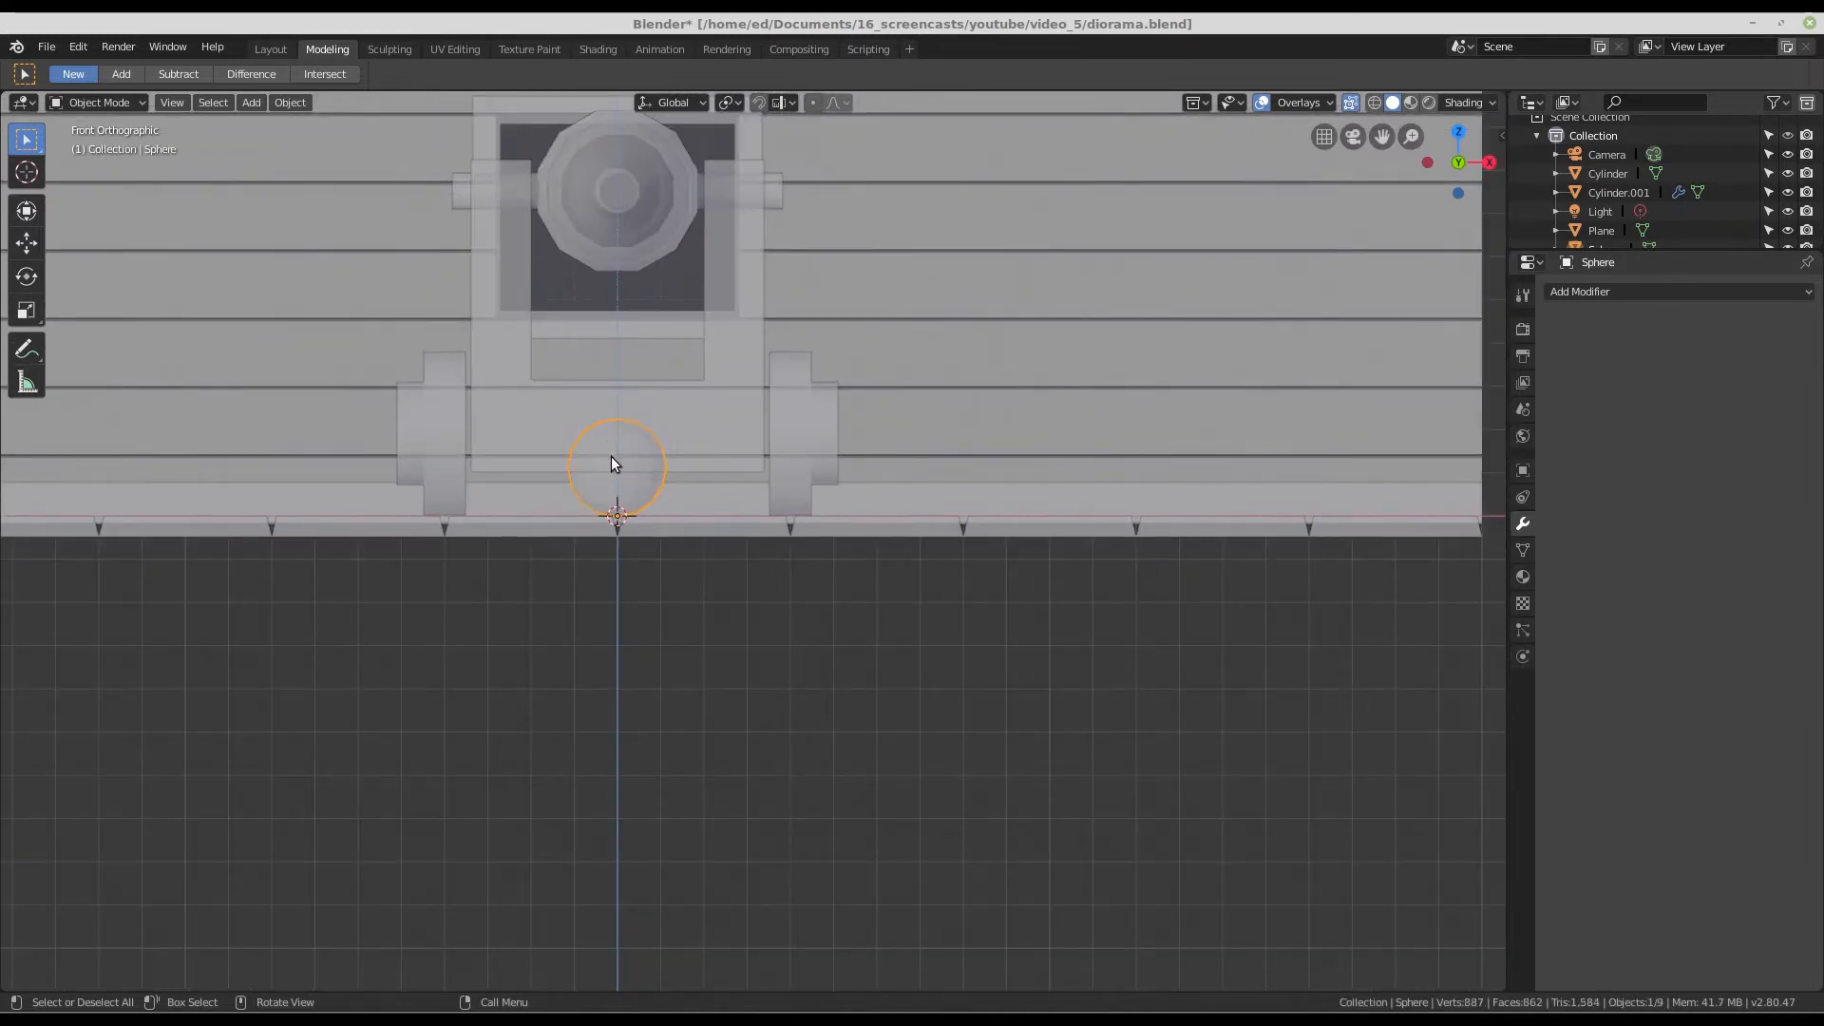
- Move the sphere 0.645 m along X and 1.47 m along Y onto the floor near the wall
key(KP_7)
scroll(612, 462, down, 2)
key(g)
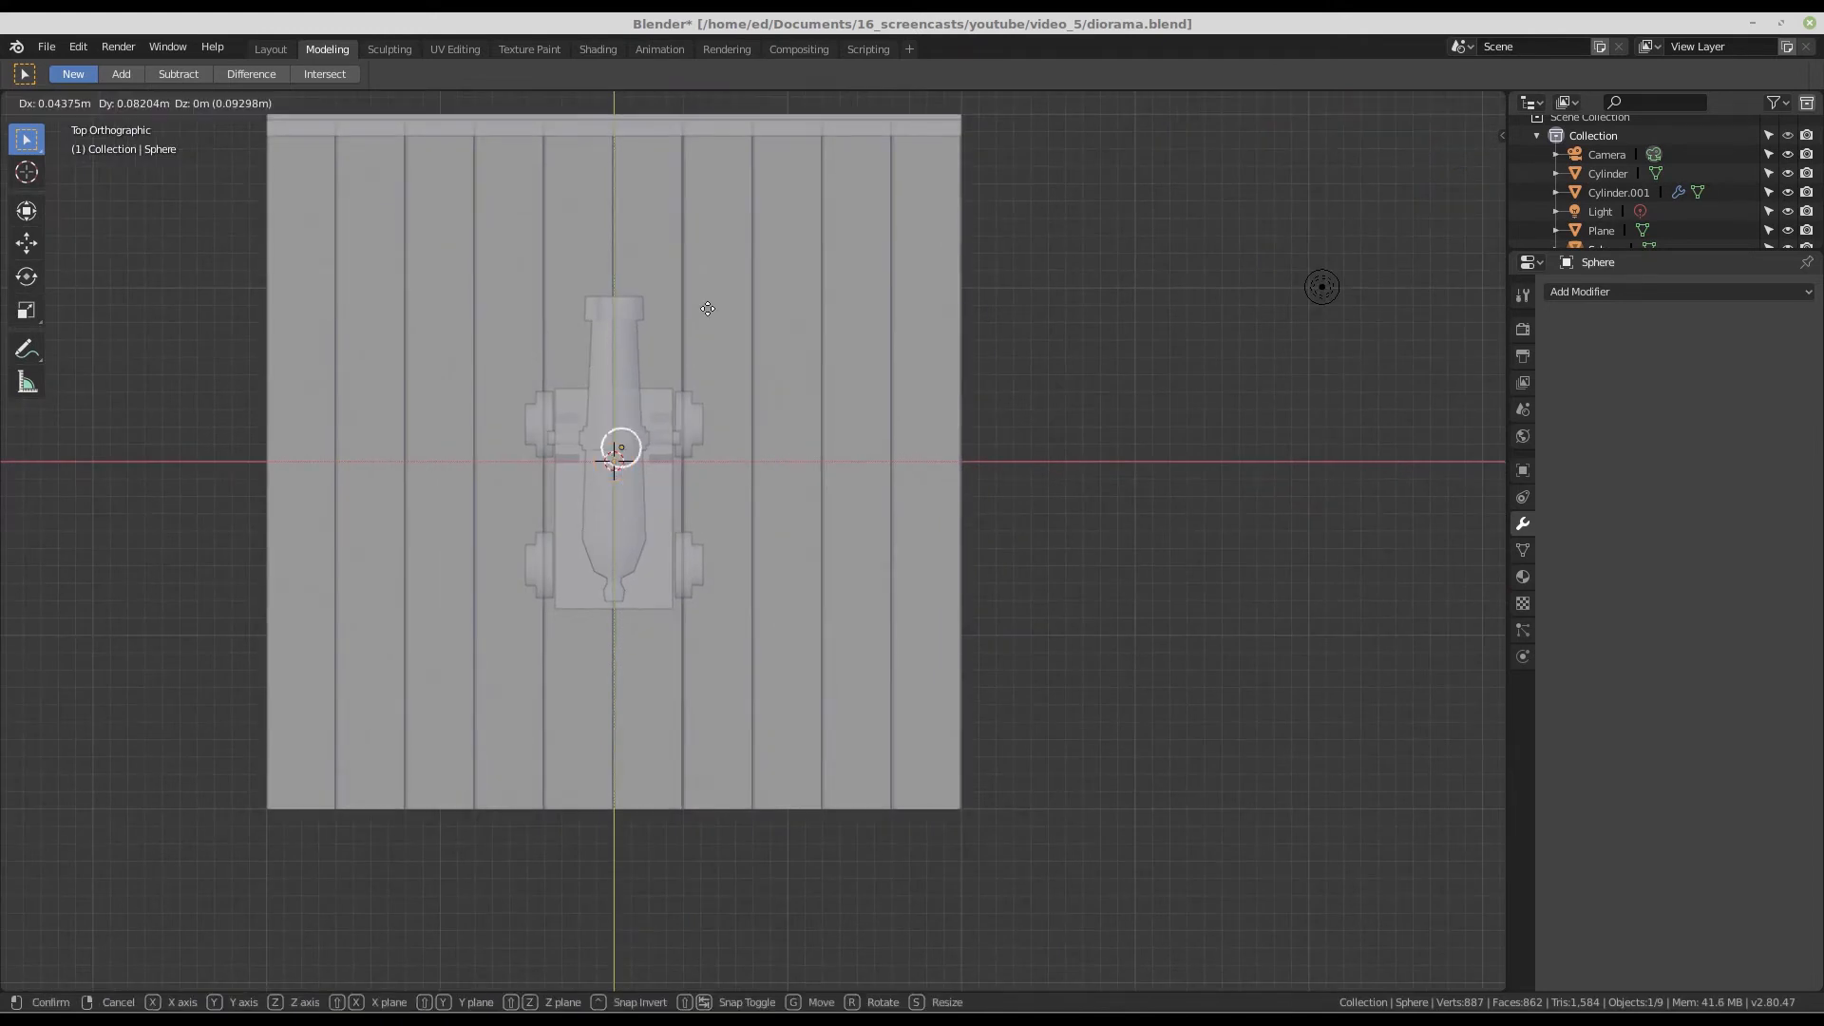
click(769, 162)
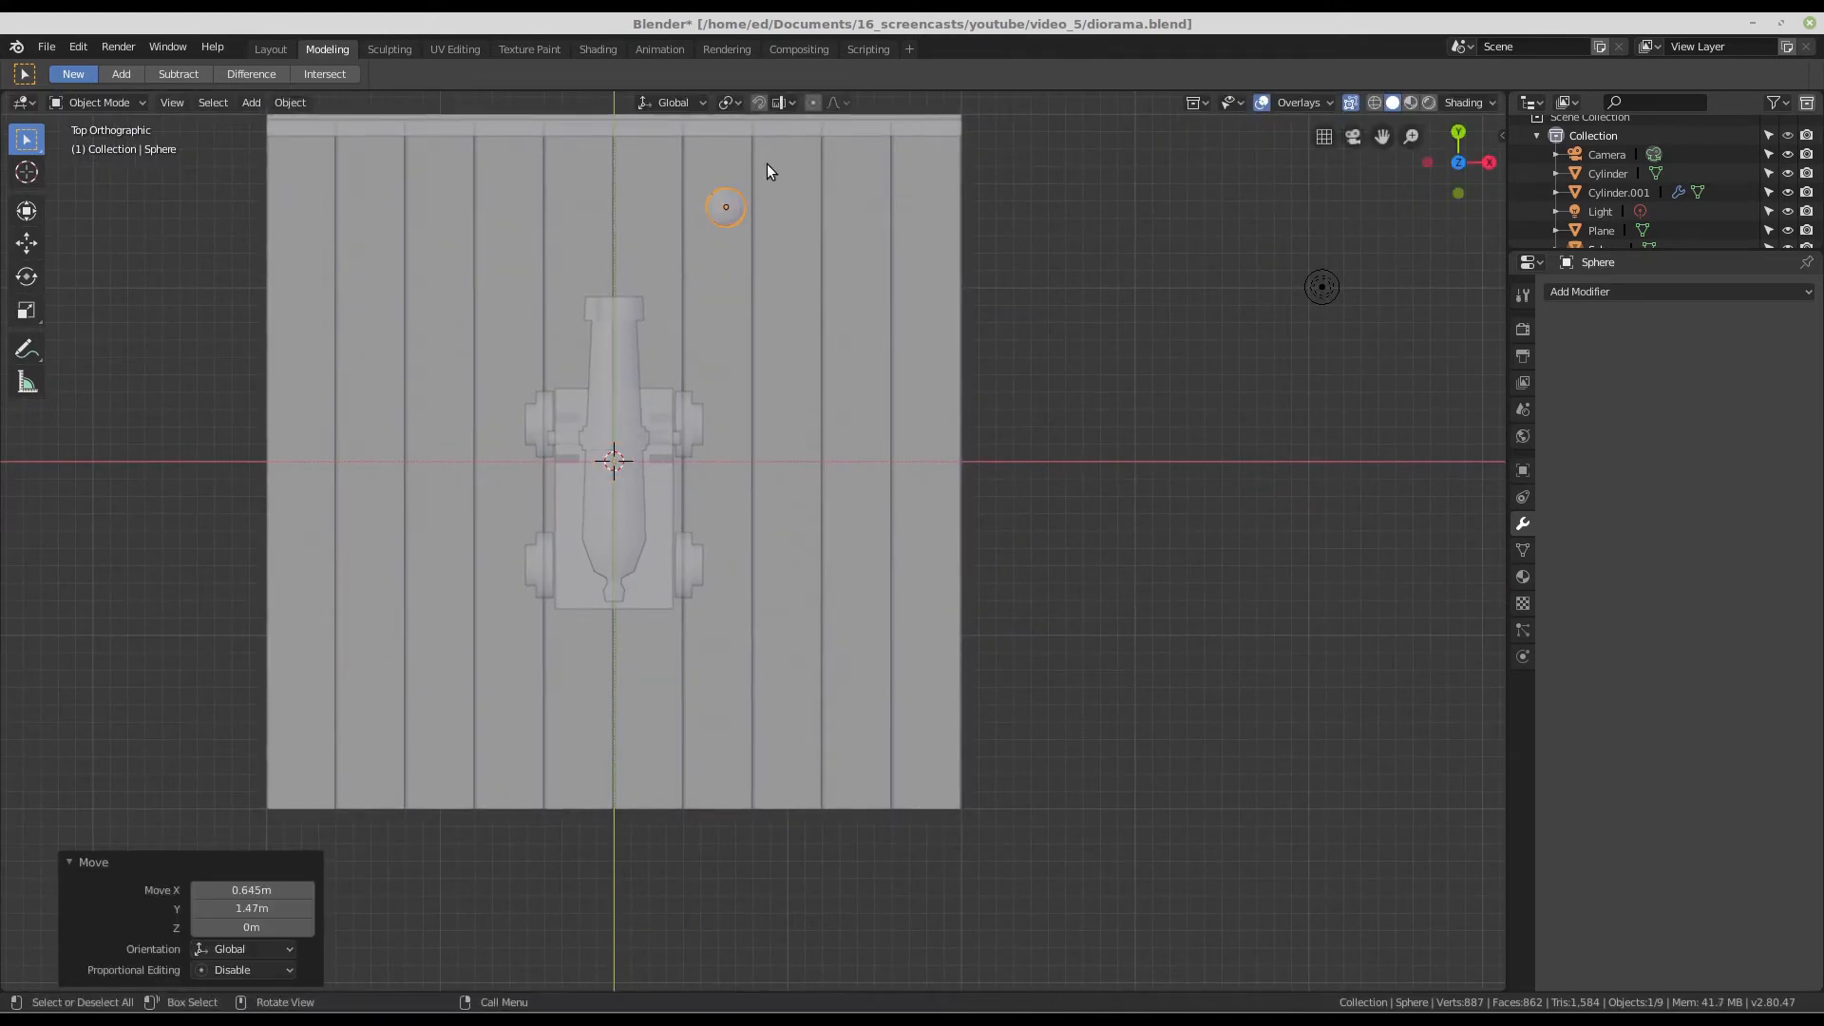
- Duplicate the sphere 0.266 m along X, and duplicate both spheres about 0.23 m in negative Y to form a two-by-two grid
scroll(736, 176, up, 5)
shift+middle_drag(726, 270, 583, 513)
scroll(608, 476, up, 2)
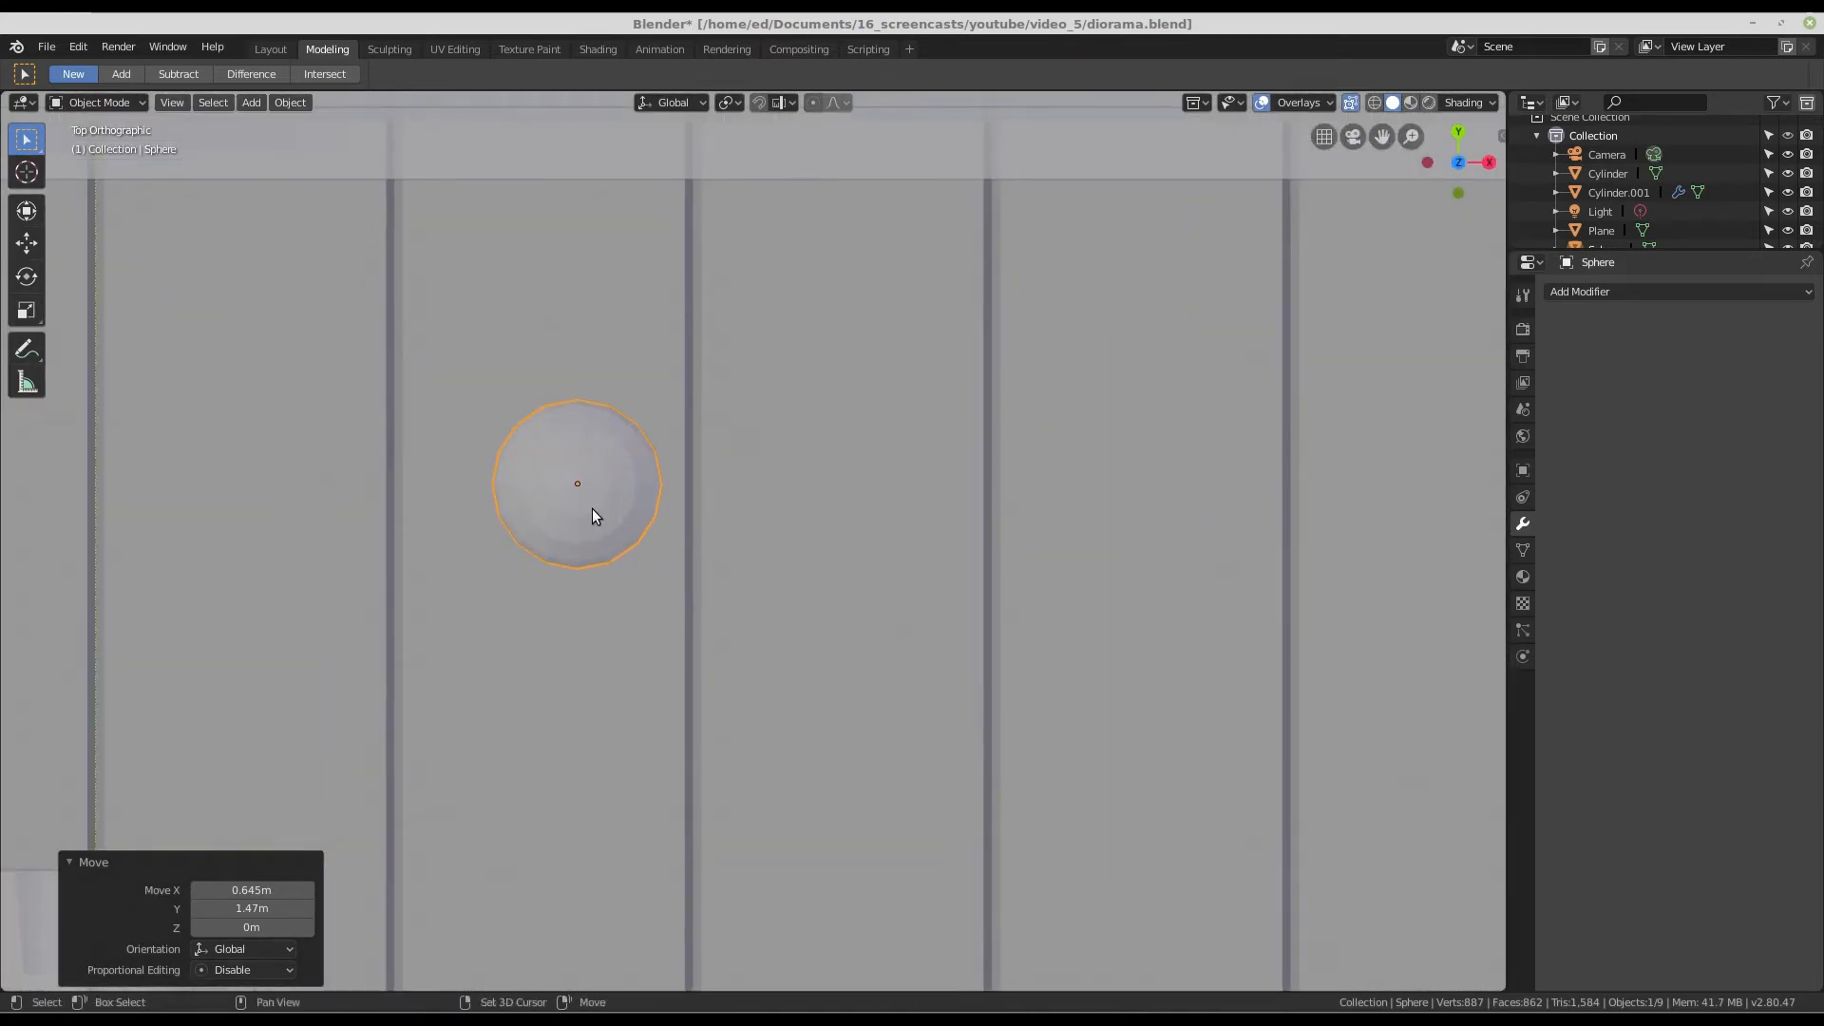
key(shift+d)
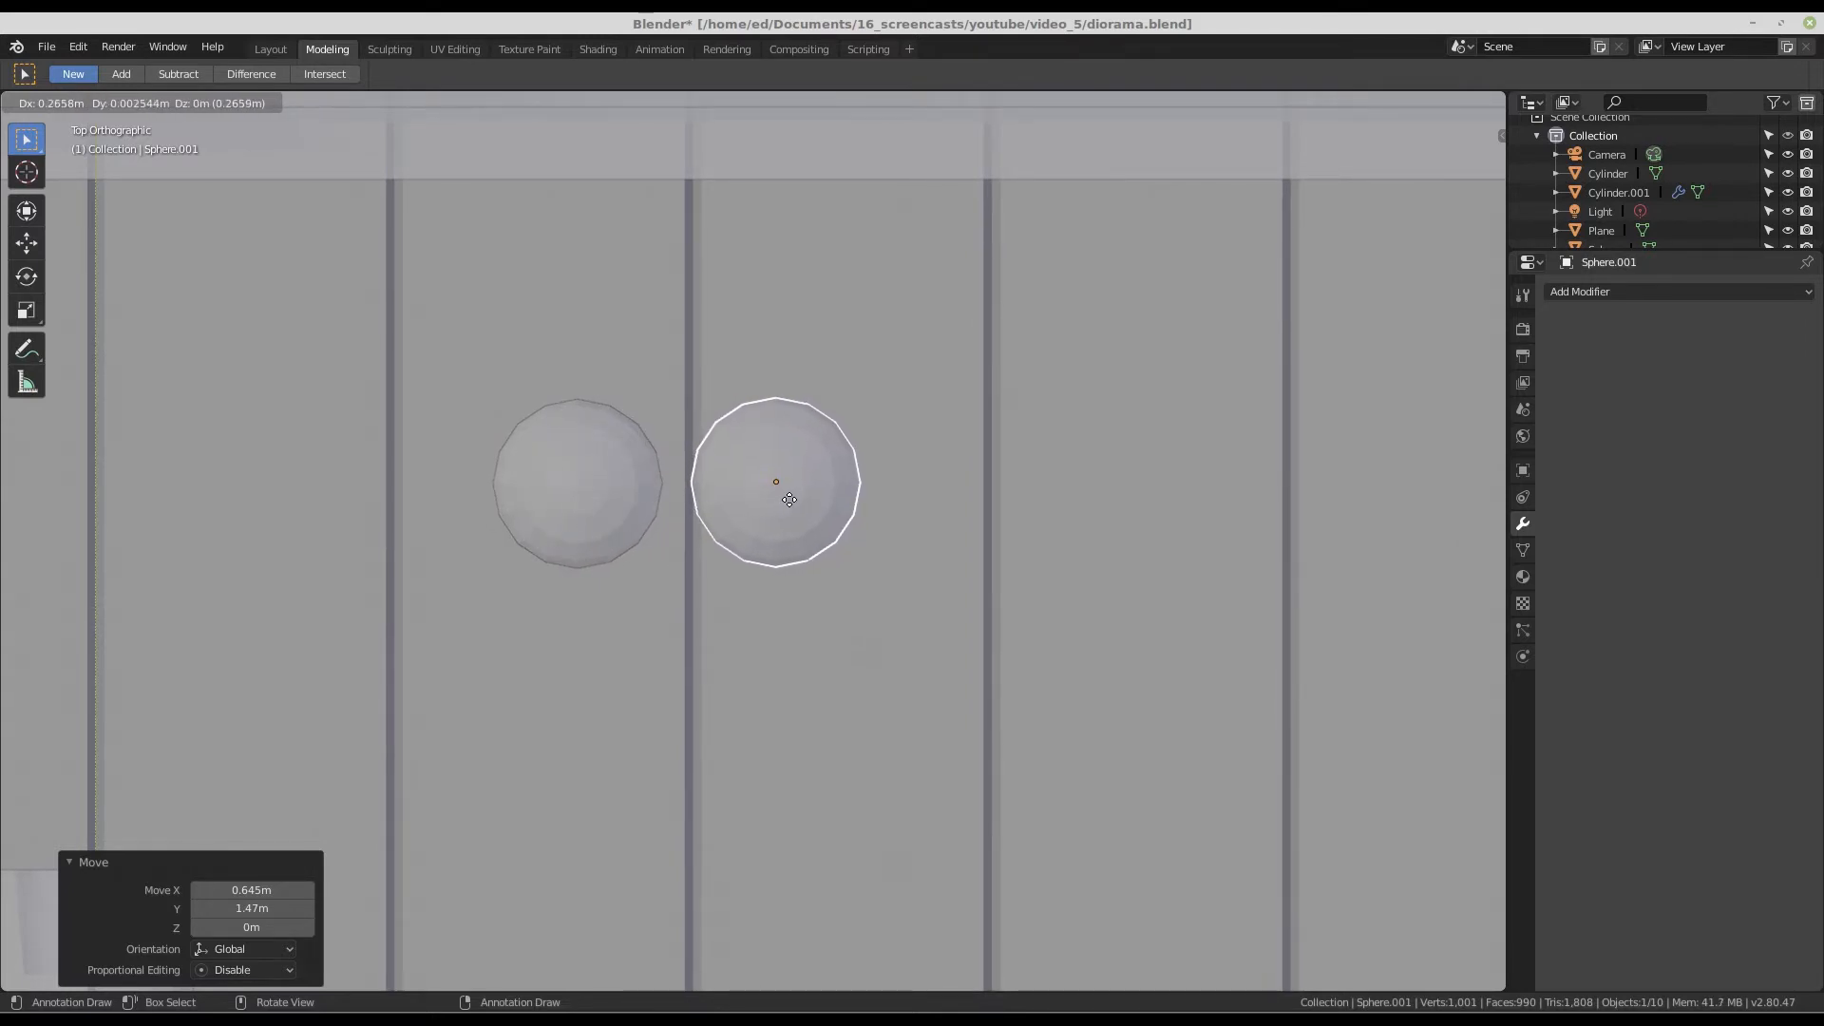
click(790, 500)
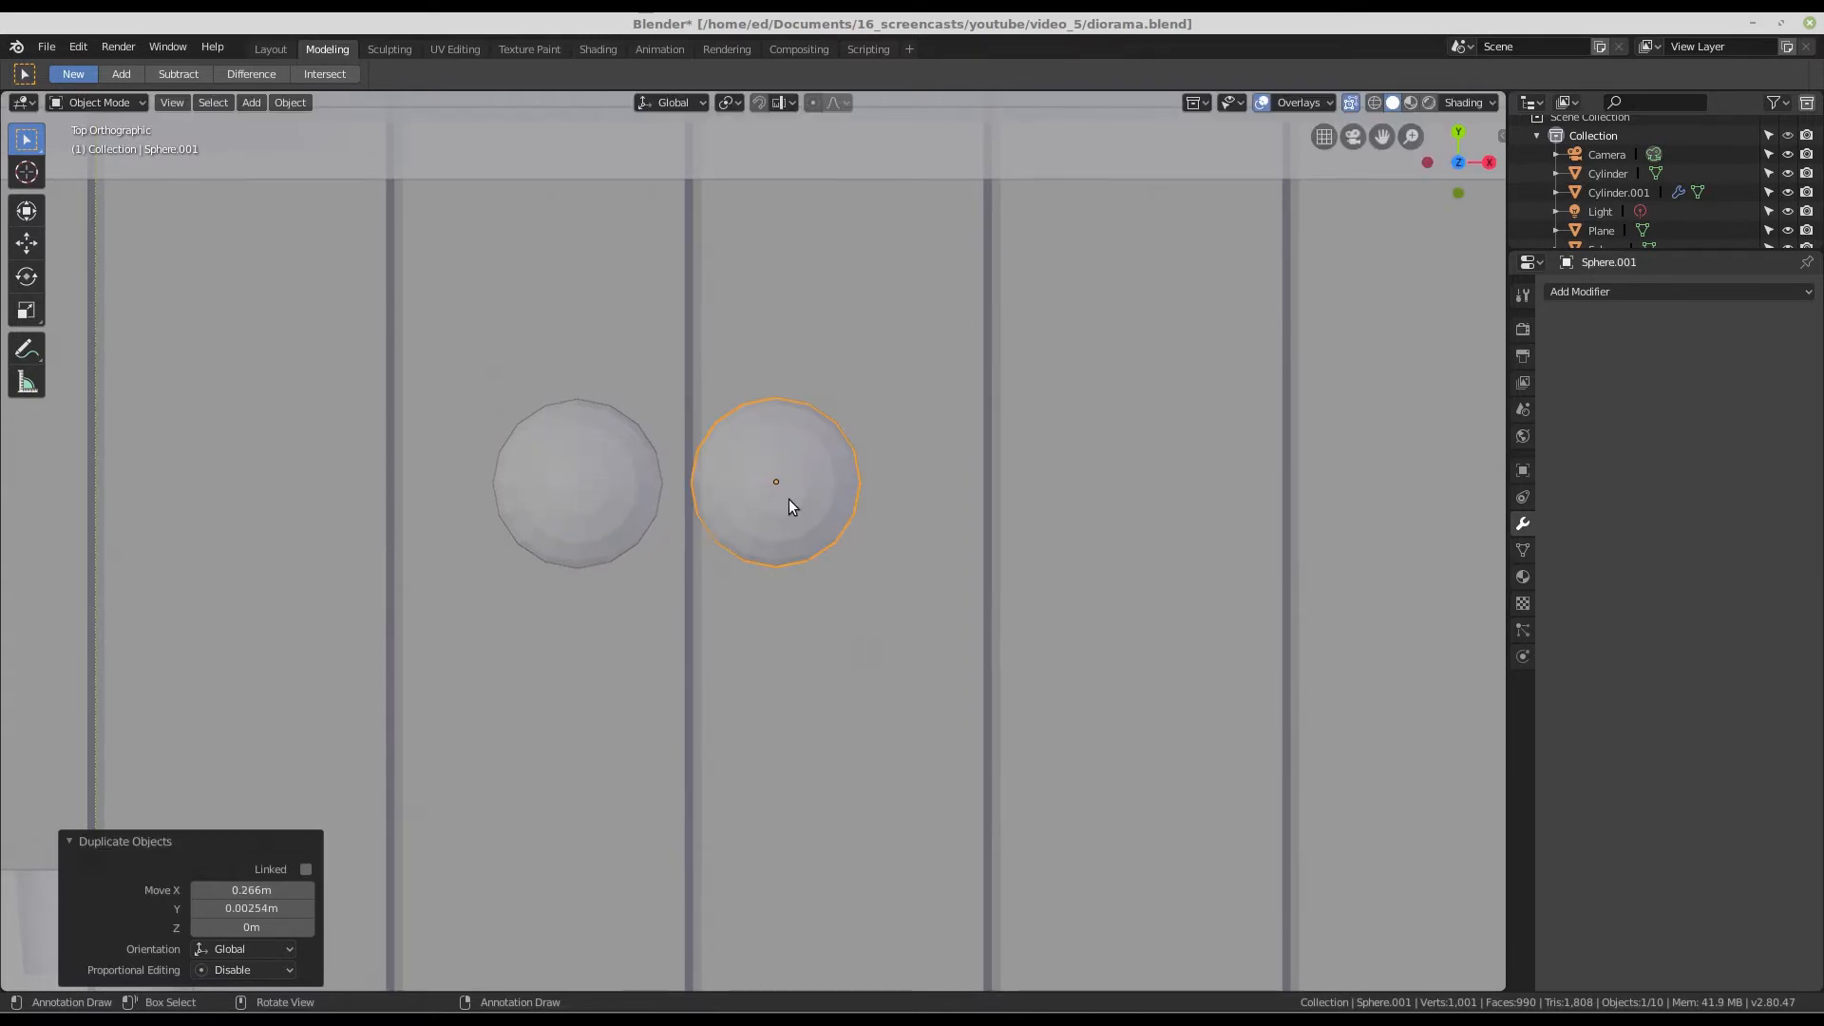
shift+click(612, 496)
key(shift+d)
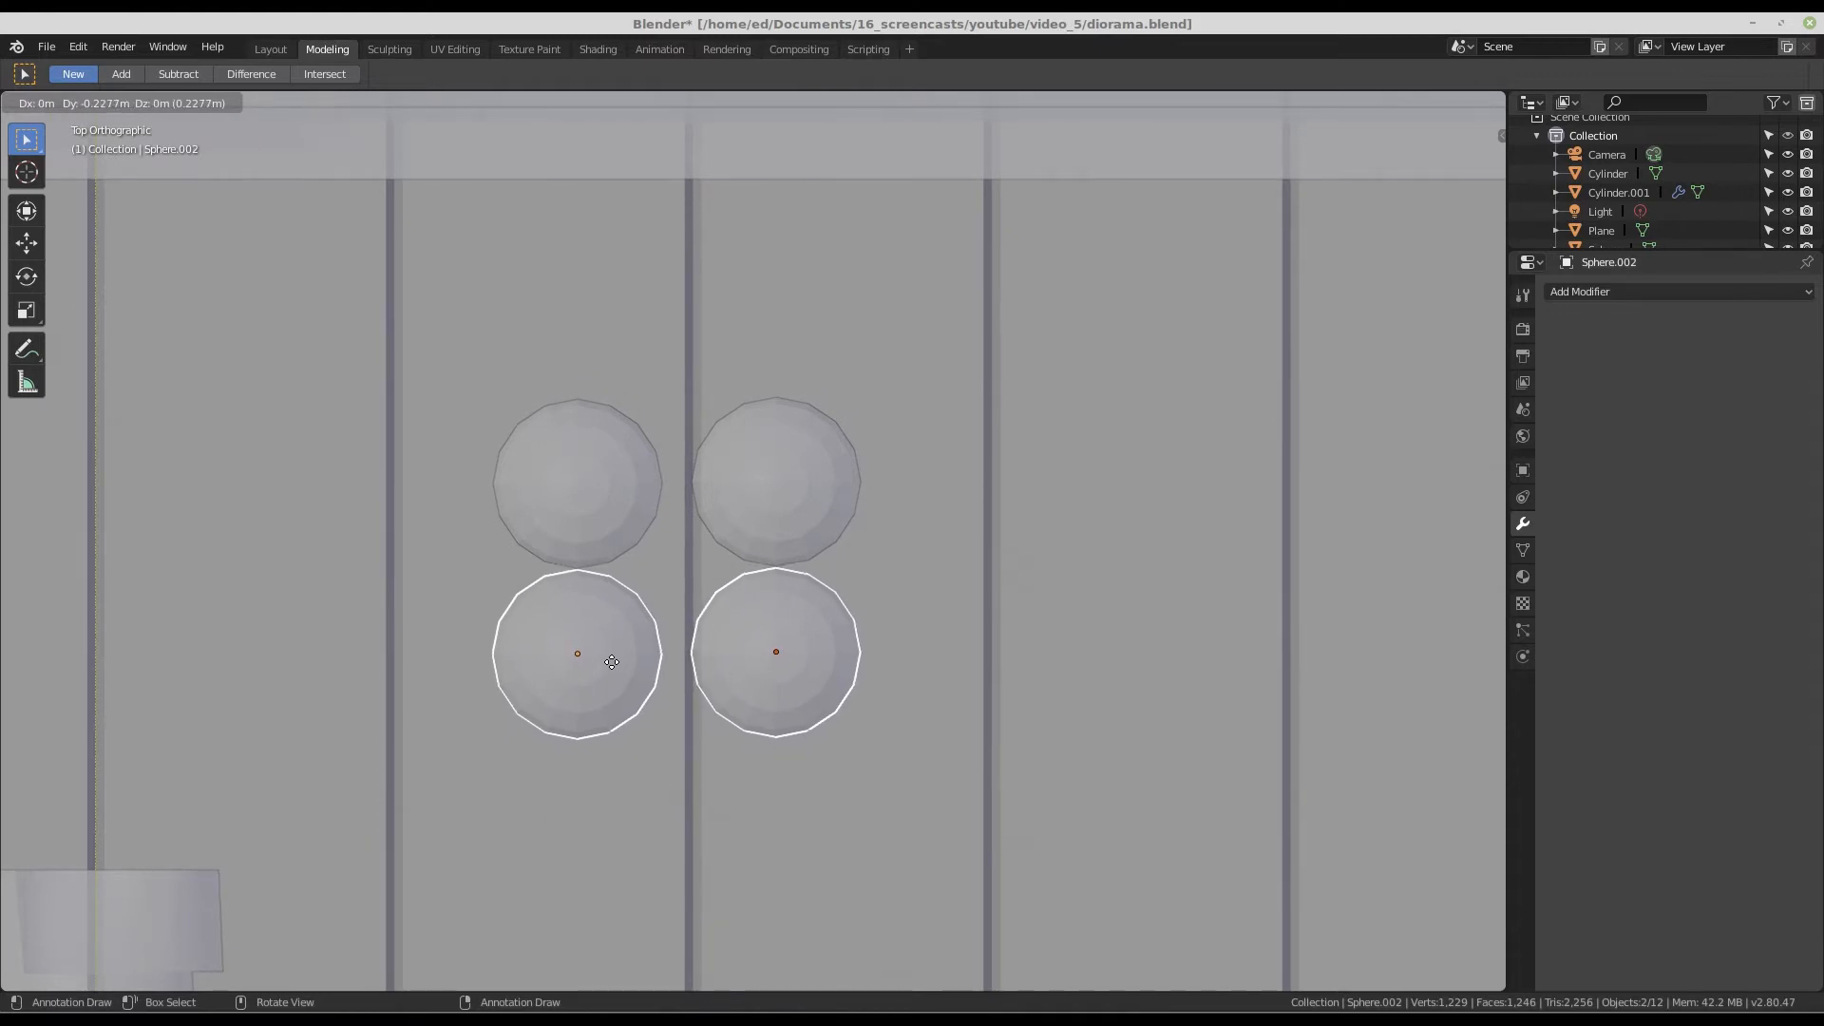
click(611, 665)
- Move the two spheres farther from the cannon about 0.038 m in negative X so they touch the other pair
click(763, 658)
shift+click(766, 516)
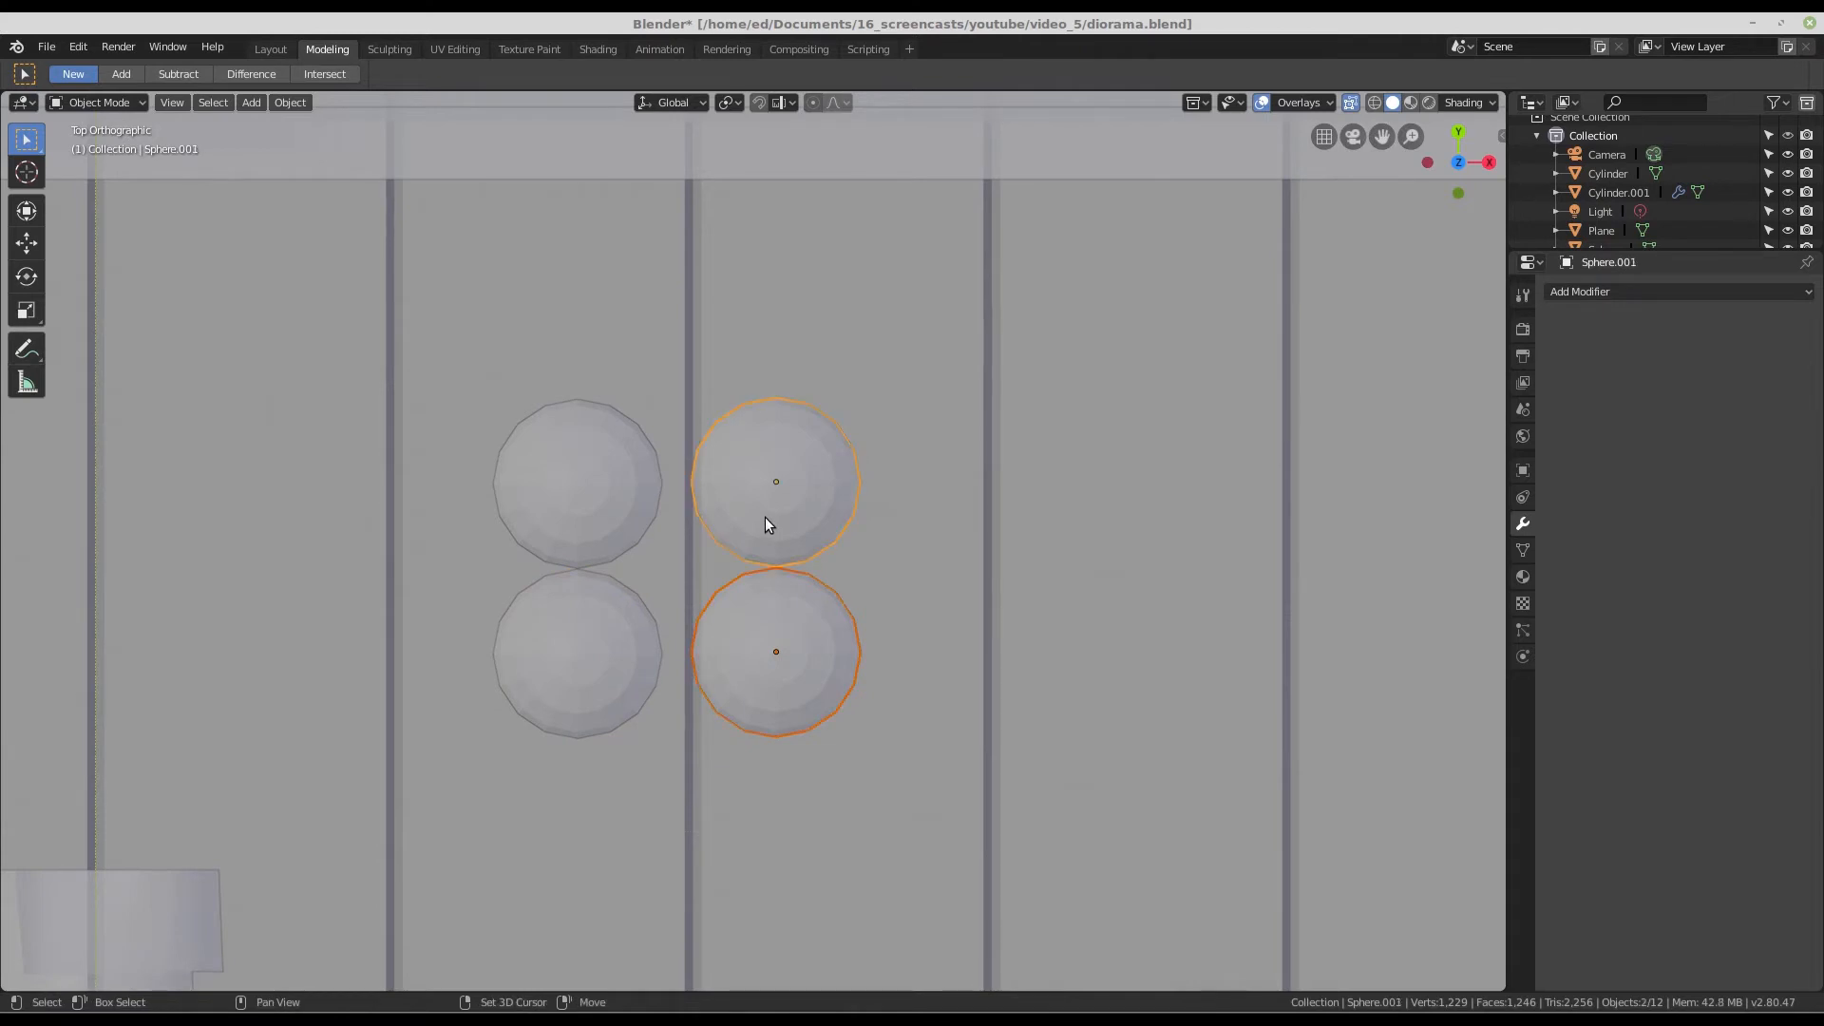
key(g)
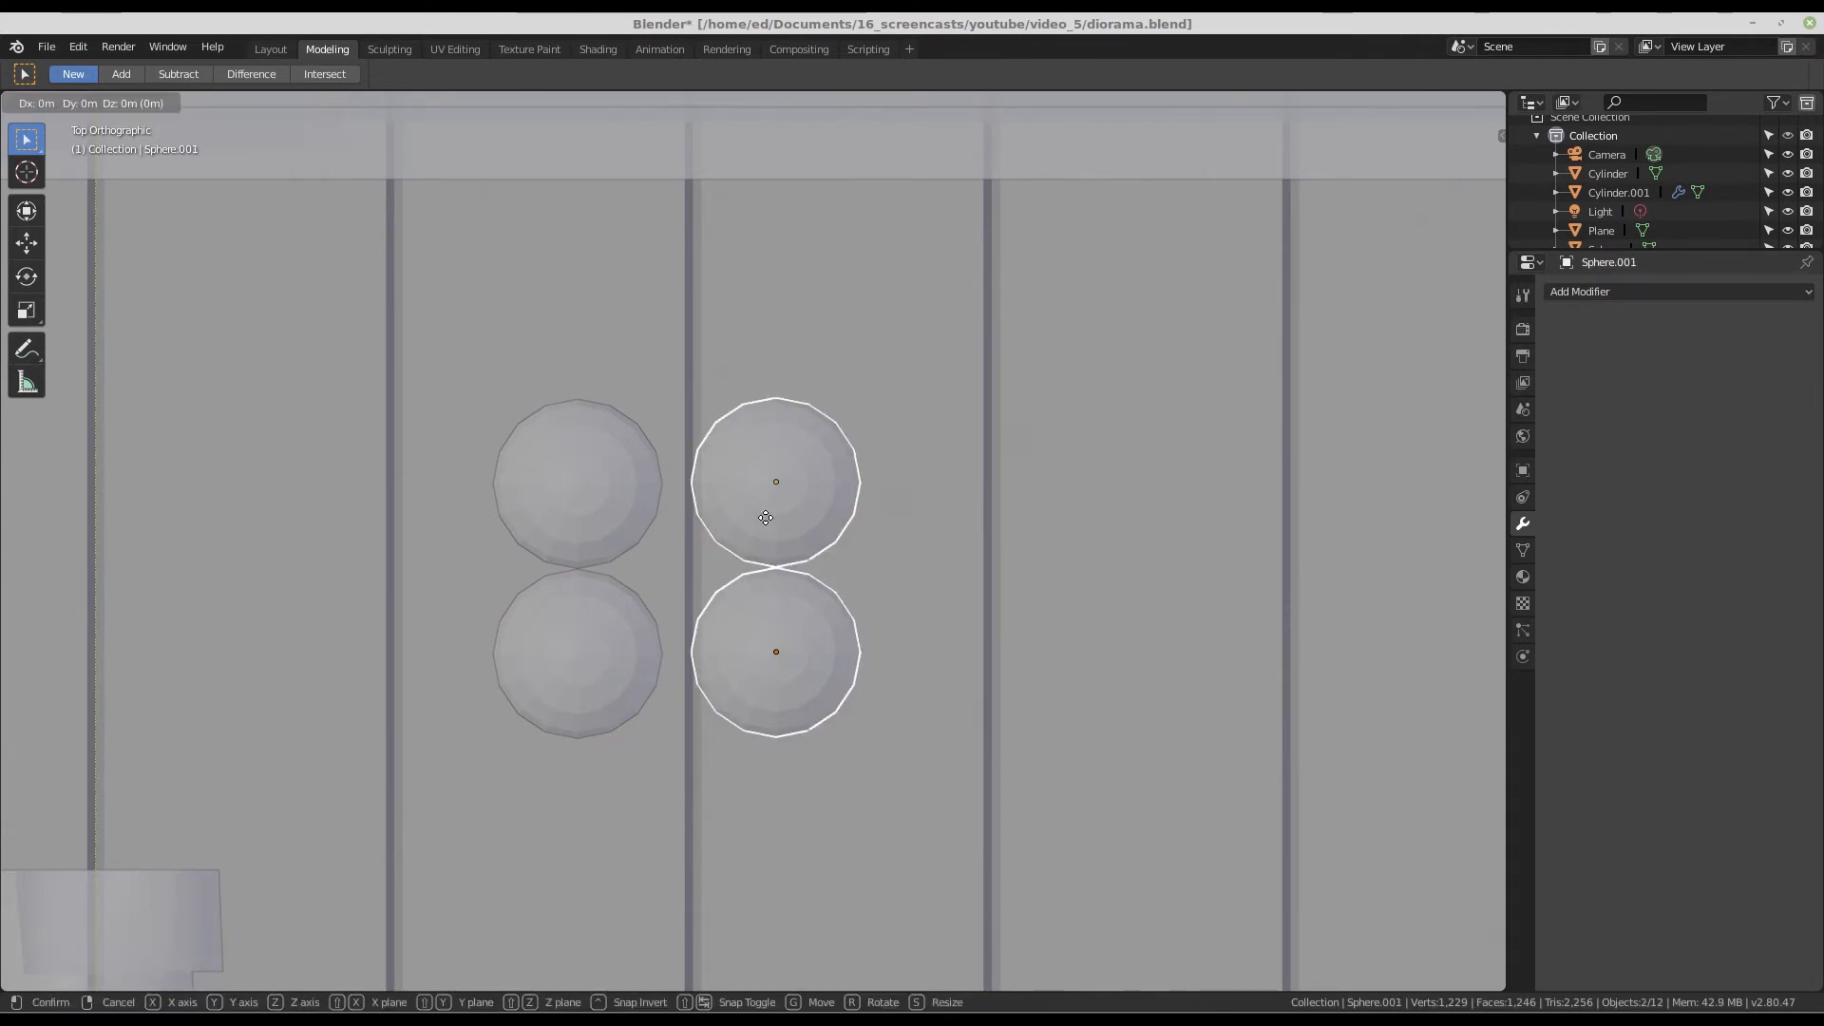
key(x)
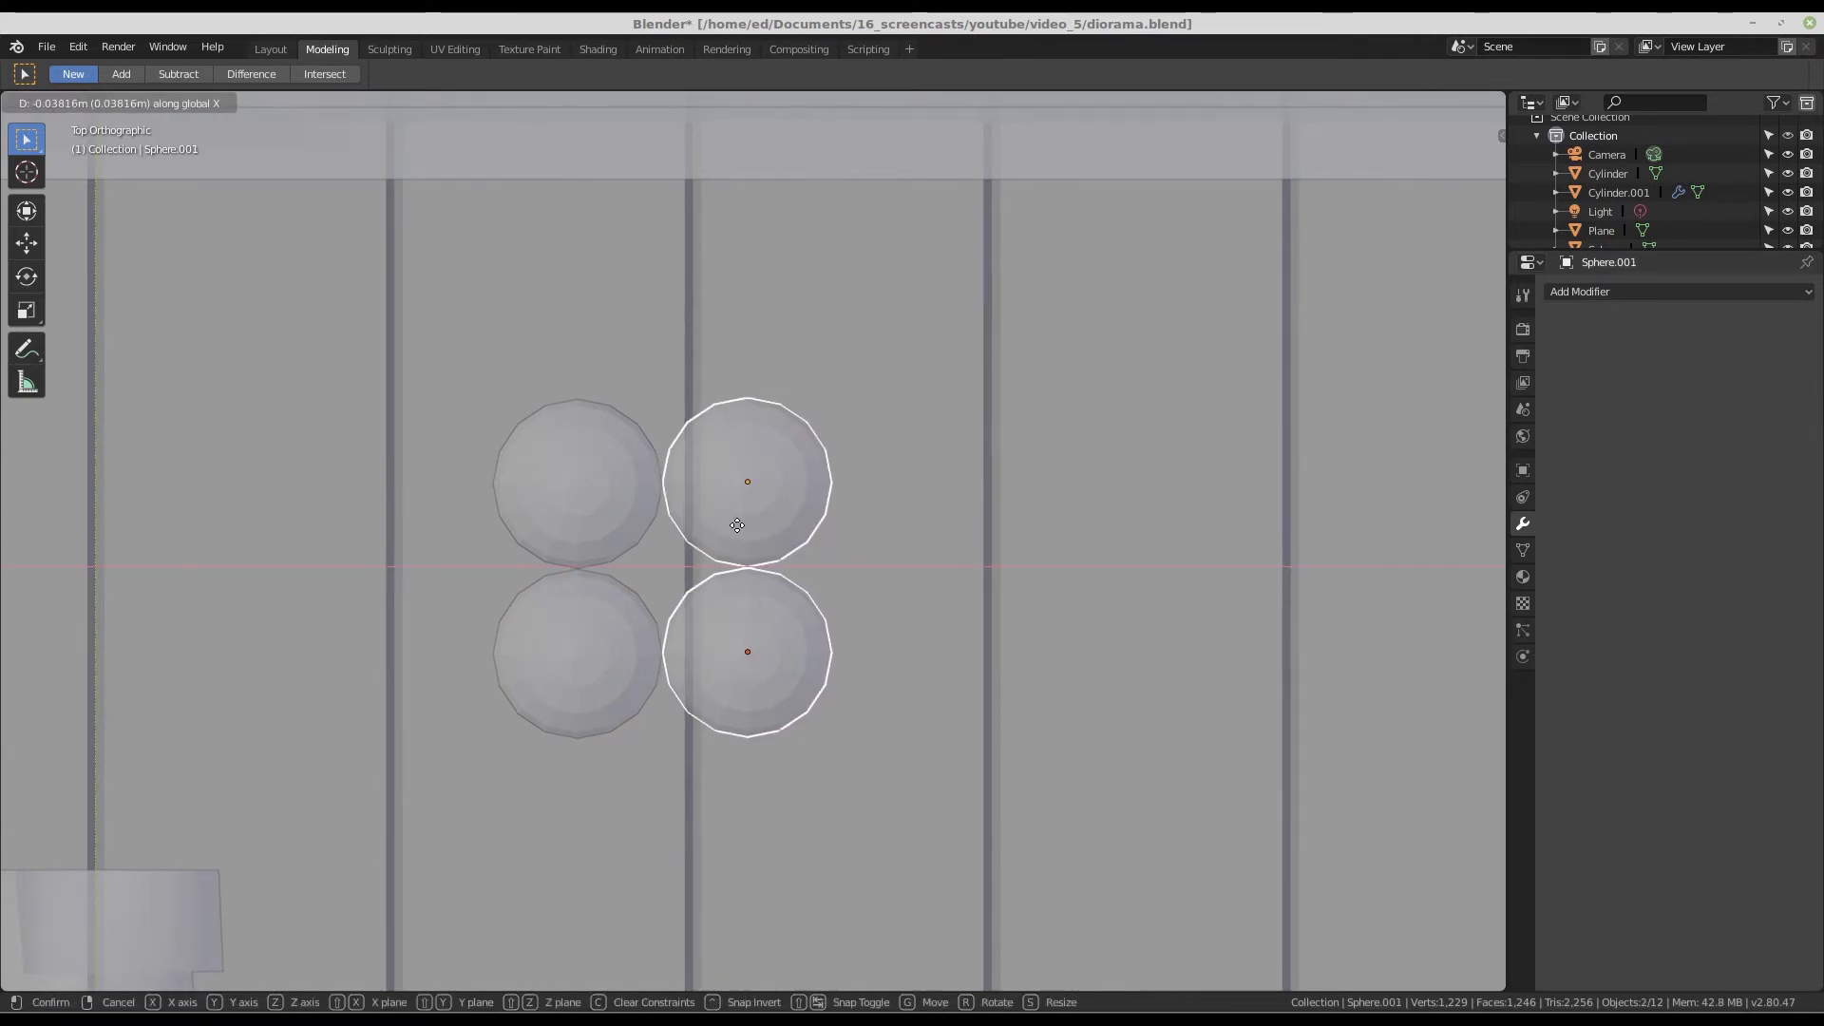
click(737, 525)
- Duplicate a sphere of the front row, placing the copy 0.117 m along Y and 0.143 m up in the side view
scroll(667, 680, down, 3)
middle_drag(667, 680, 583, 604)
scroll(623, 555, up, 4)
click(624, 556)
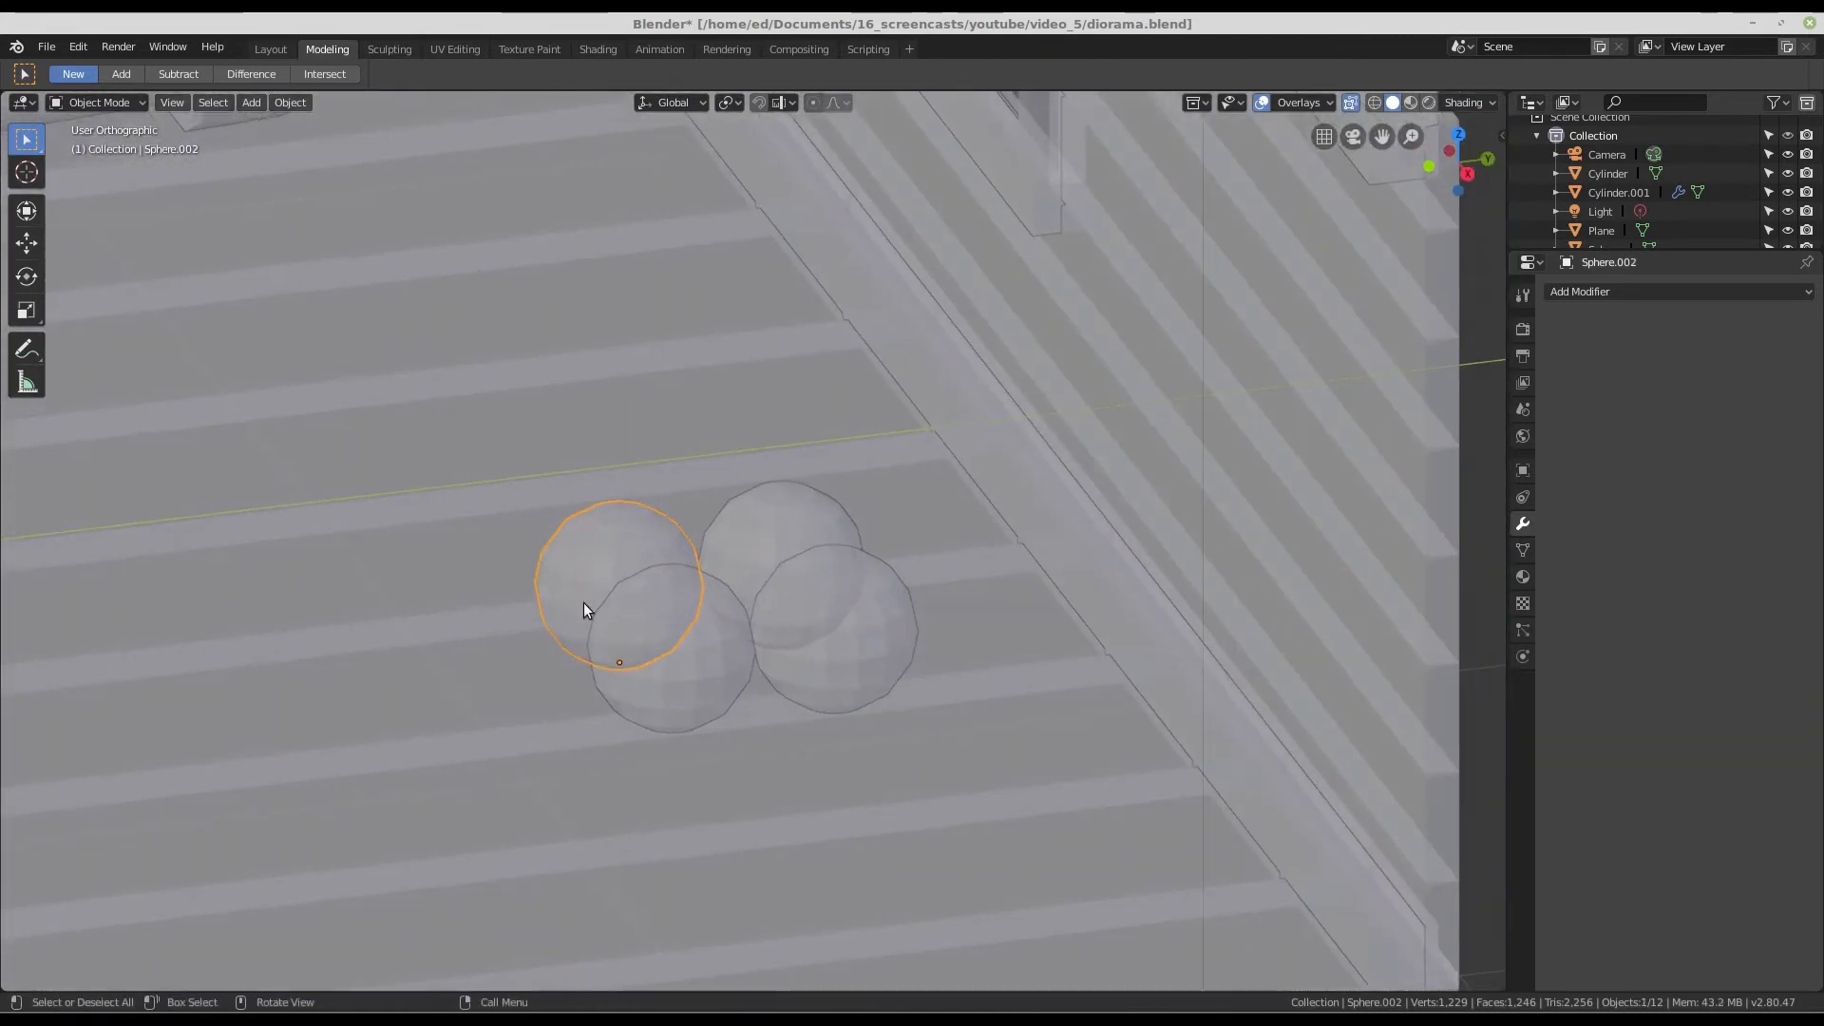
key(KP_3)
scroll(693, 646, up, 2)
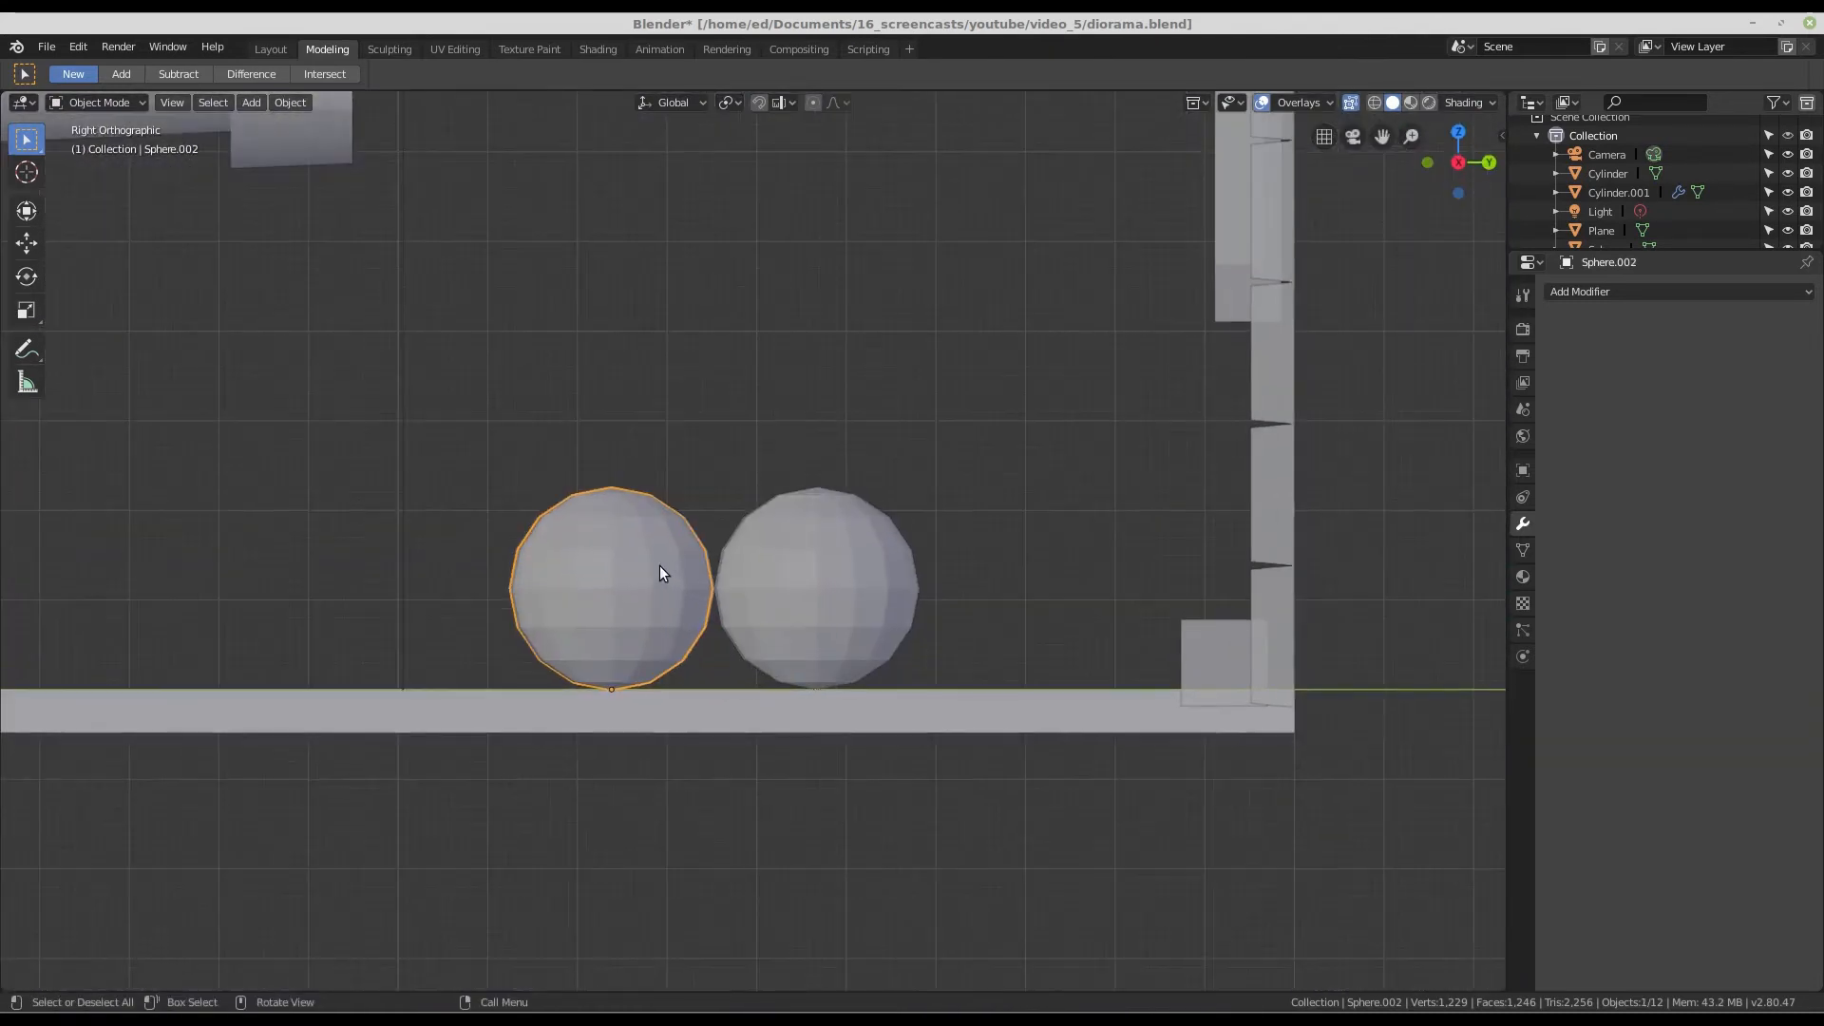
key(shift+d)
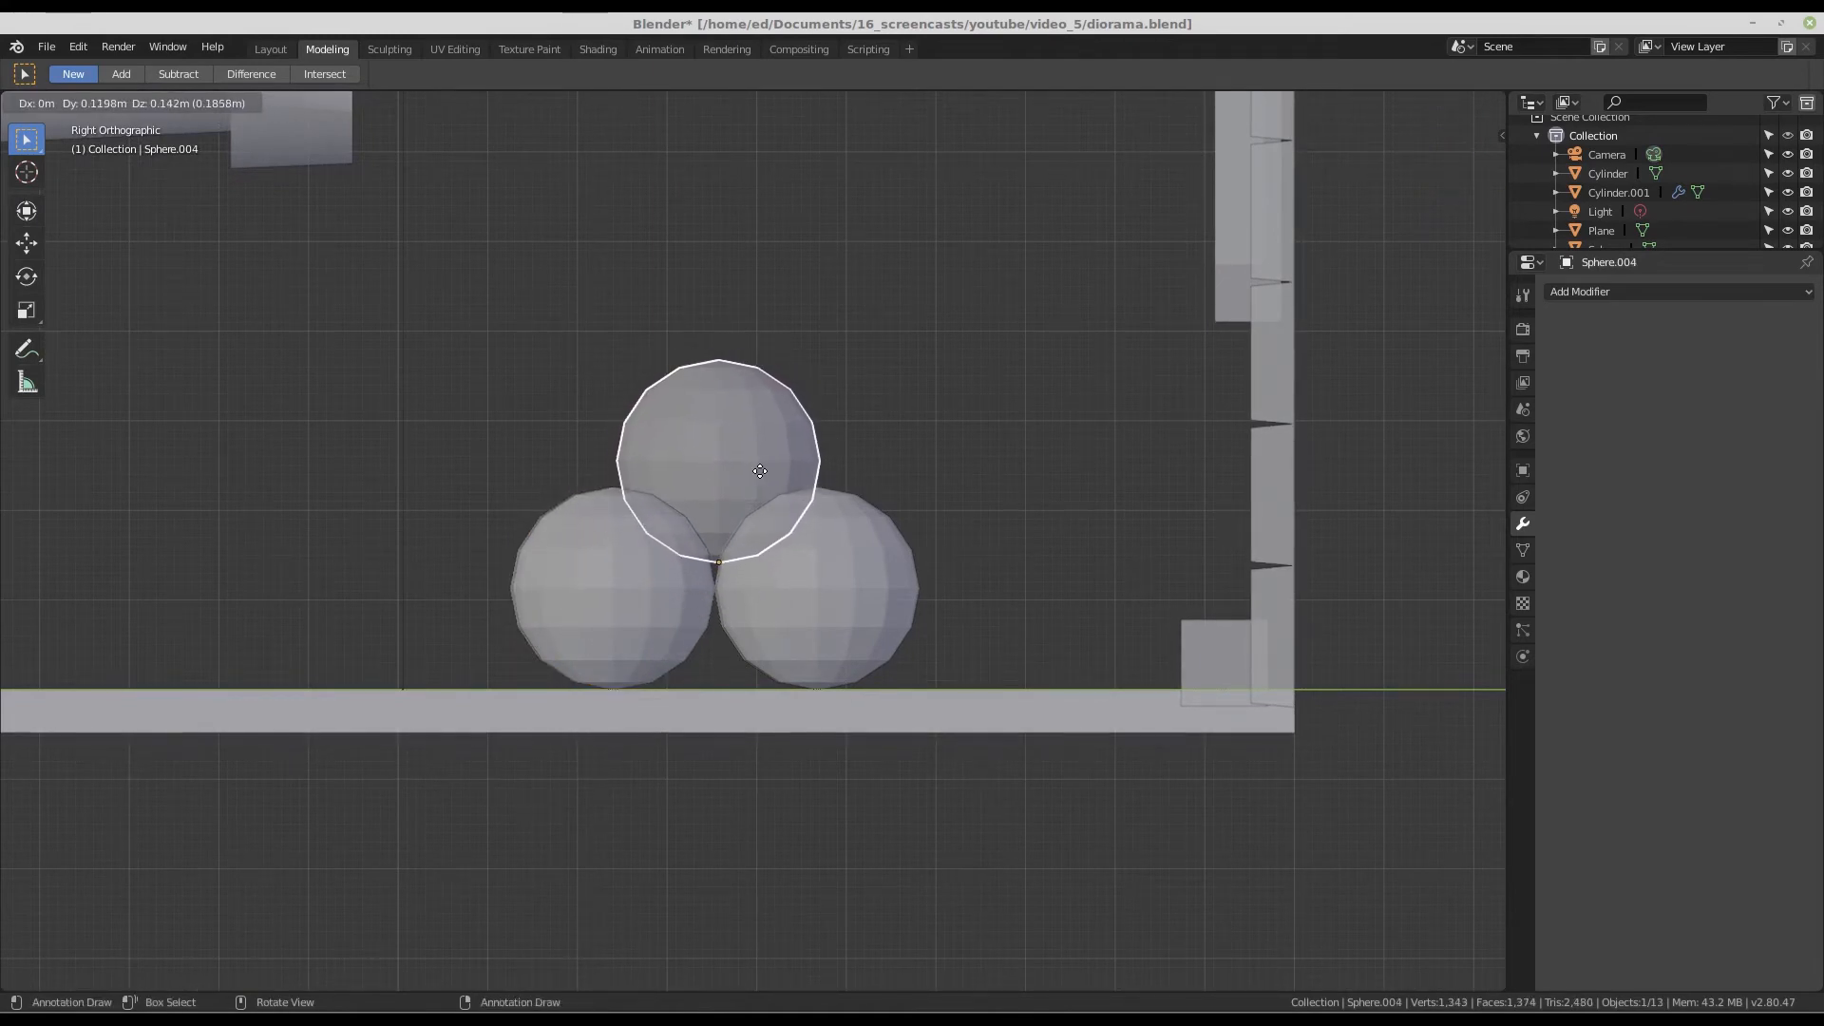
click(758, 472)
- Move the raised sphere 0.113 m along X so it sits centred on top of the four others
middle_drag(688, 559, 864, 610)
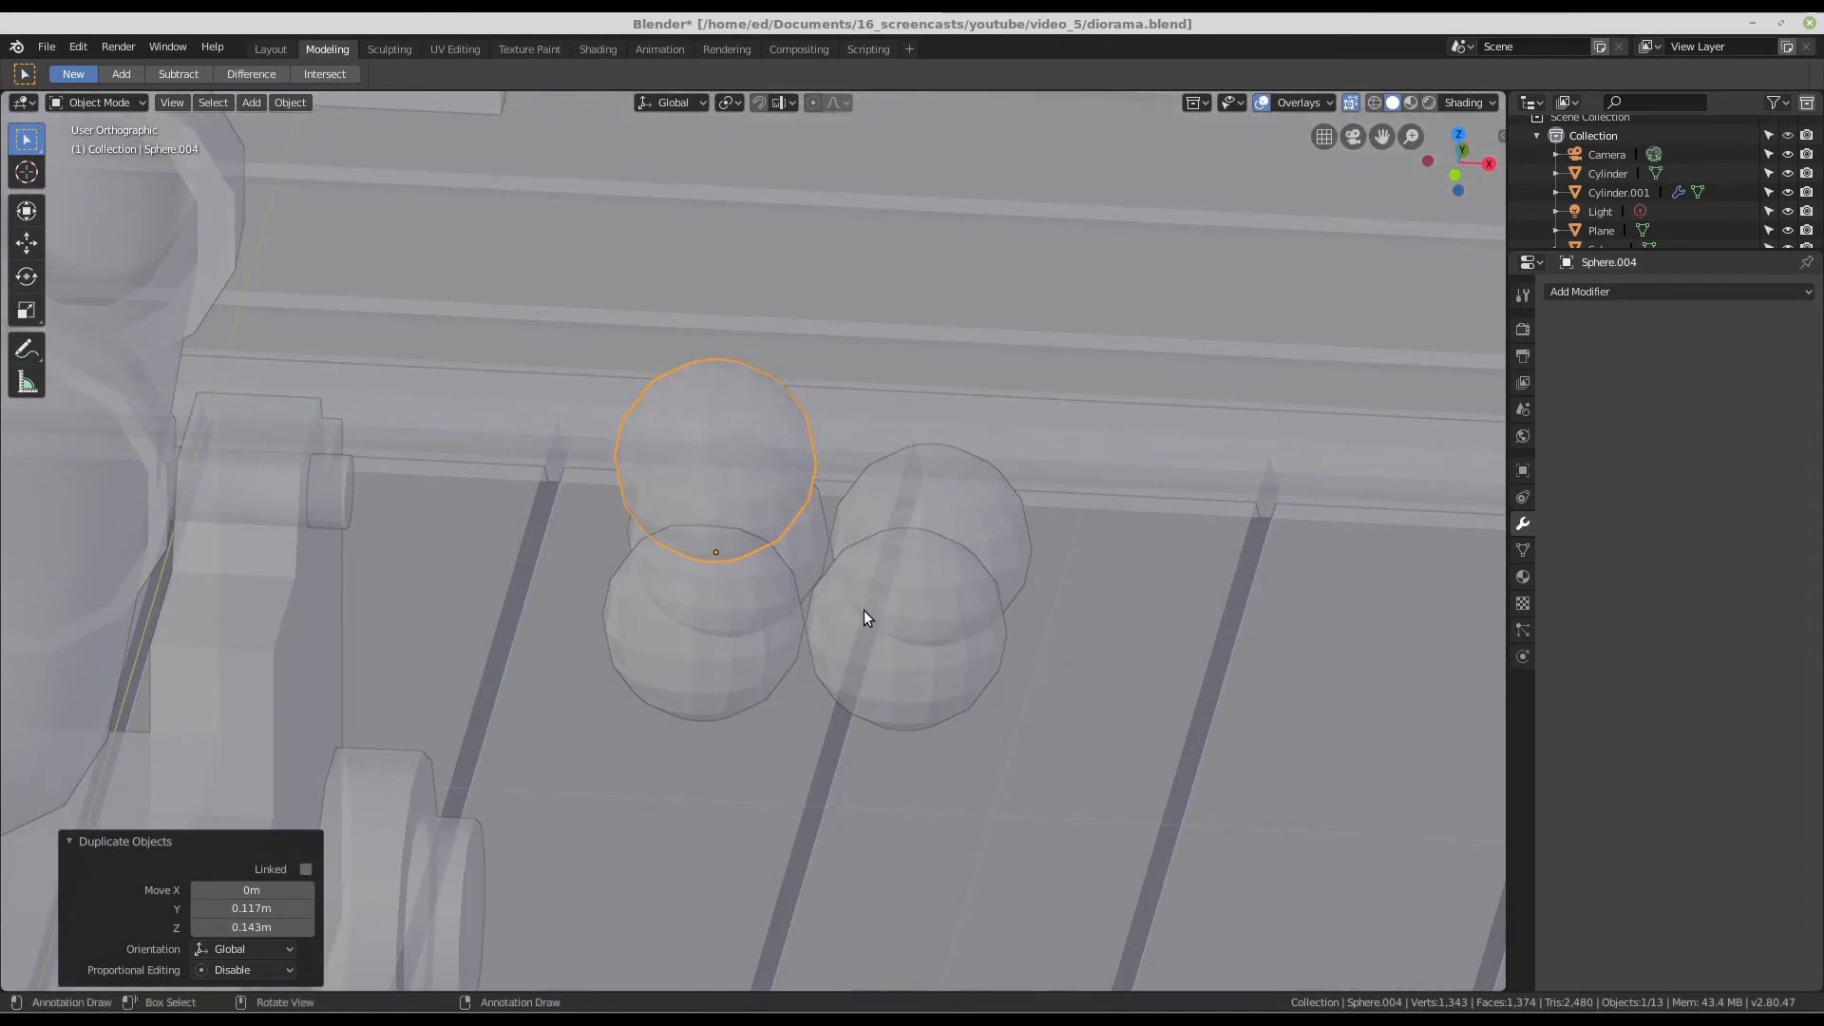
key(g)
key(x)
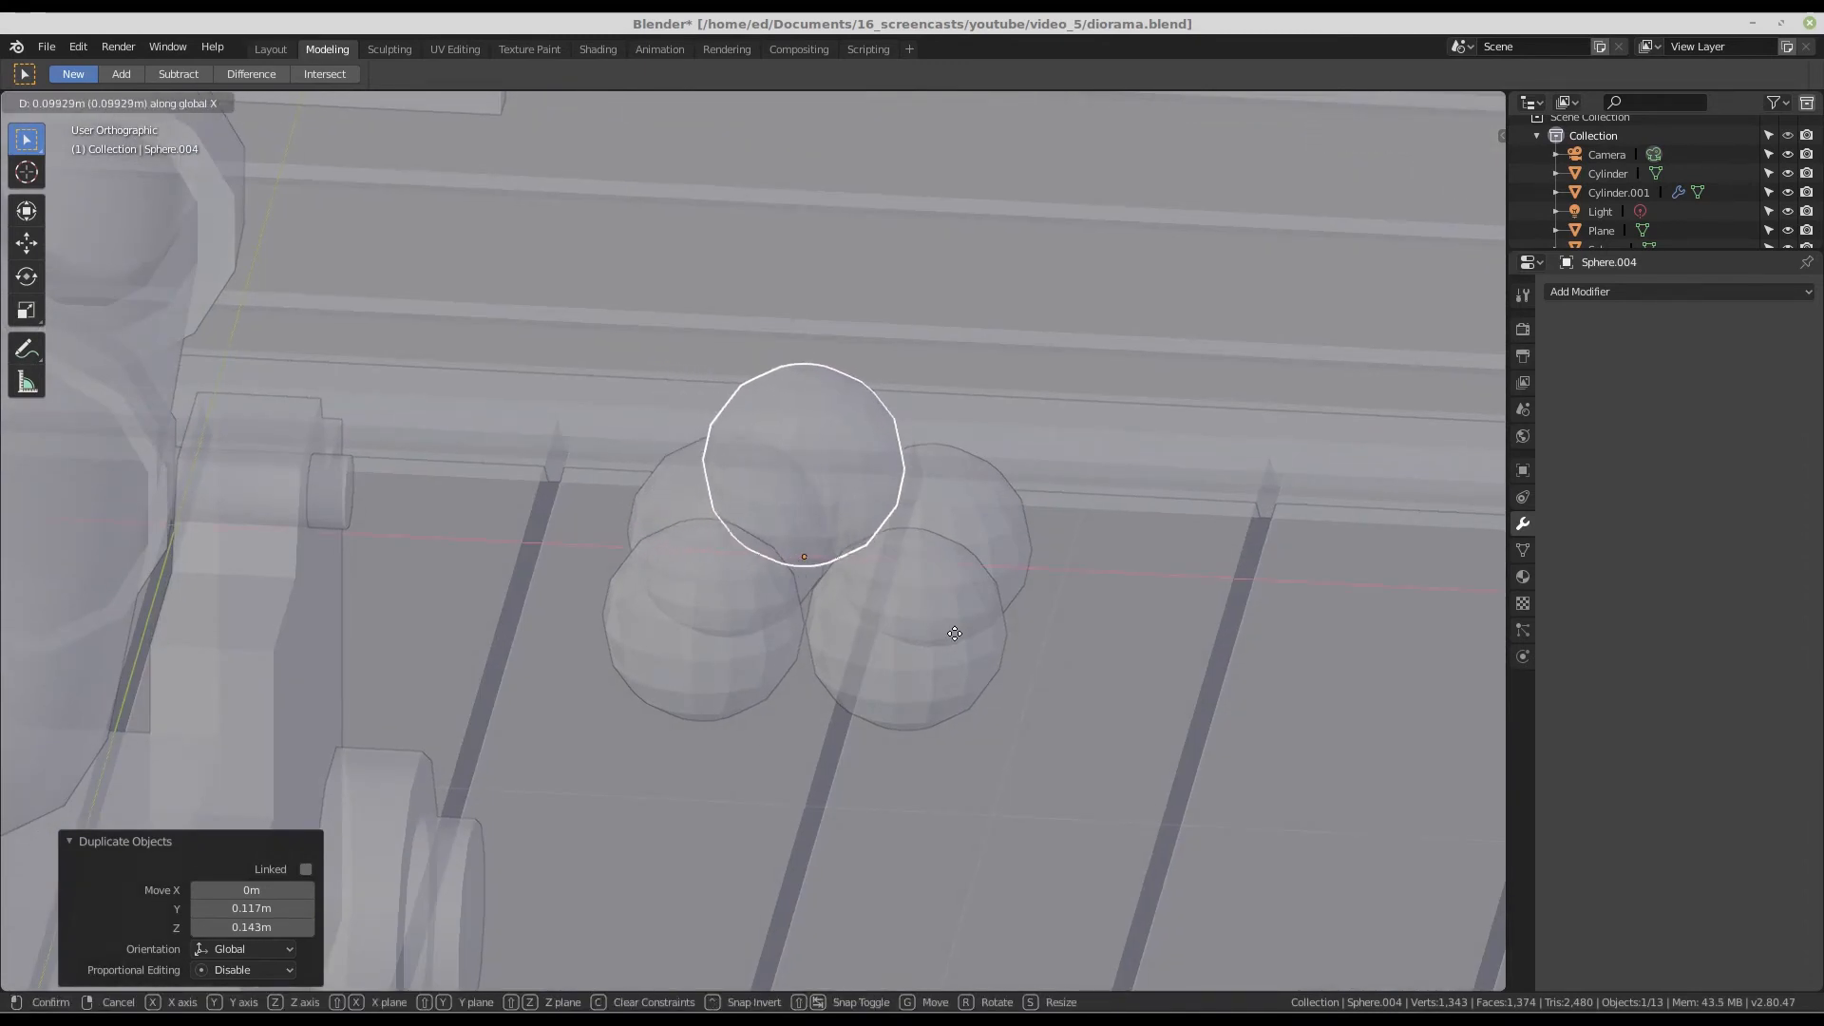
click(937, 646)
middle_drag(937, 644, 946, 595)
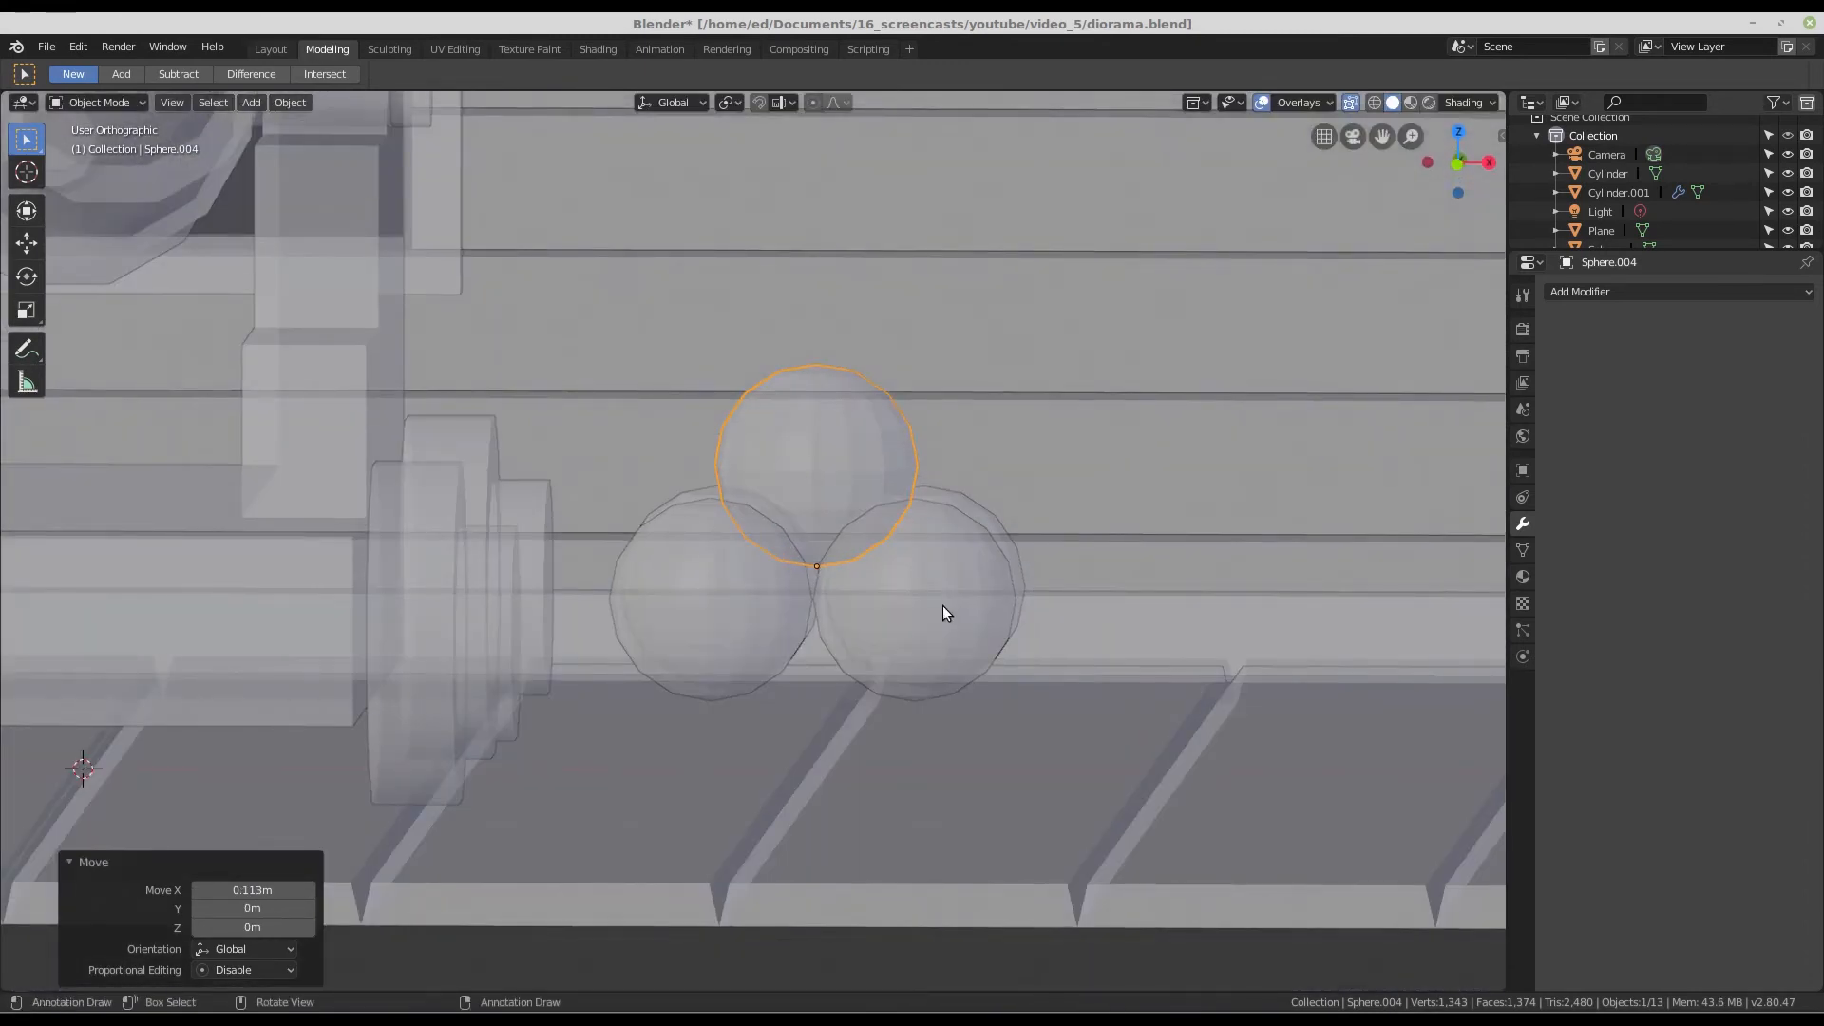
key(KP_1)
scroll(847, 538, up, 2)
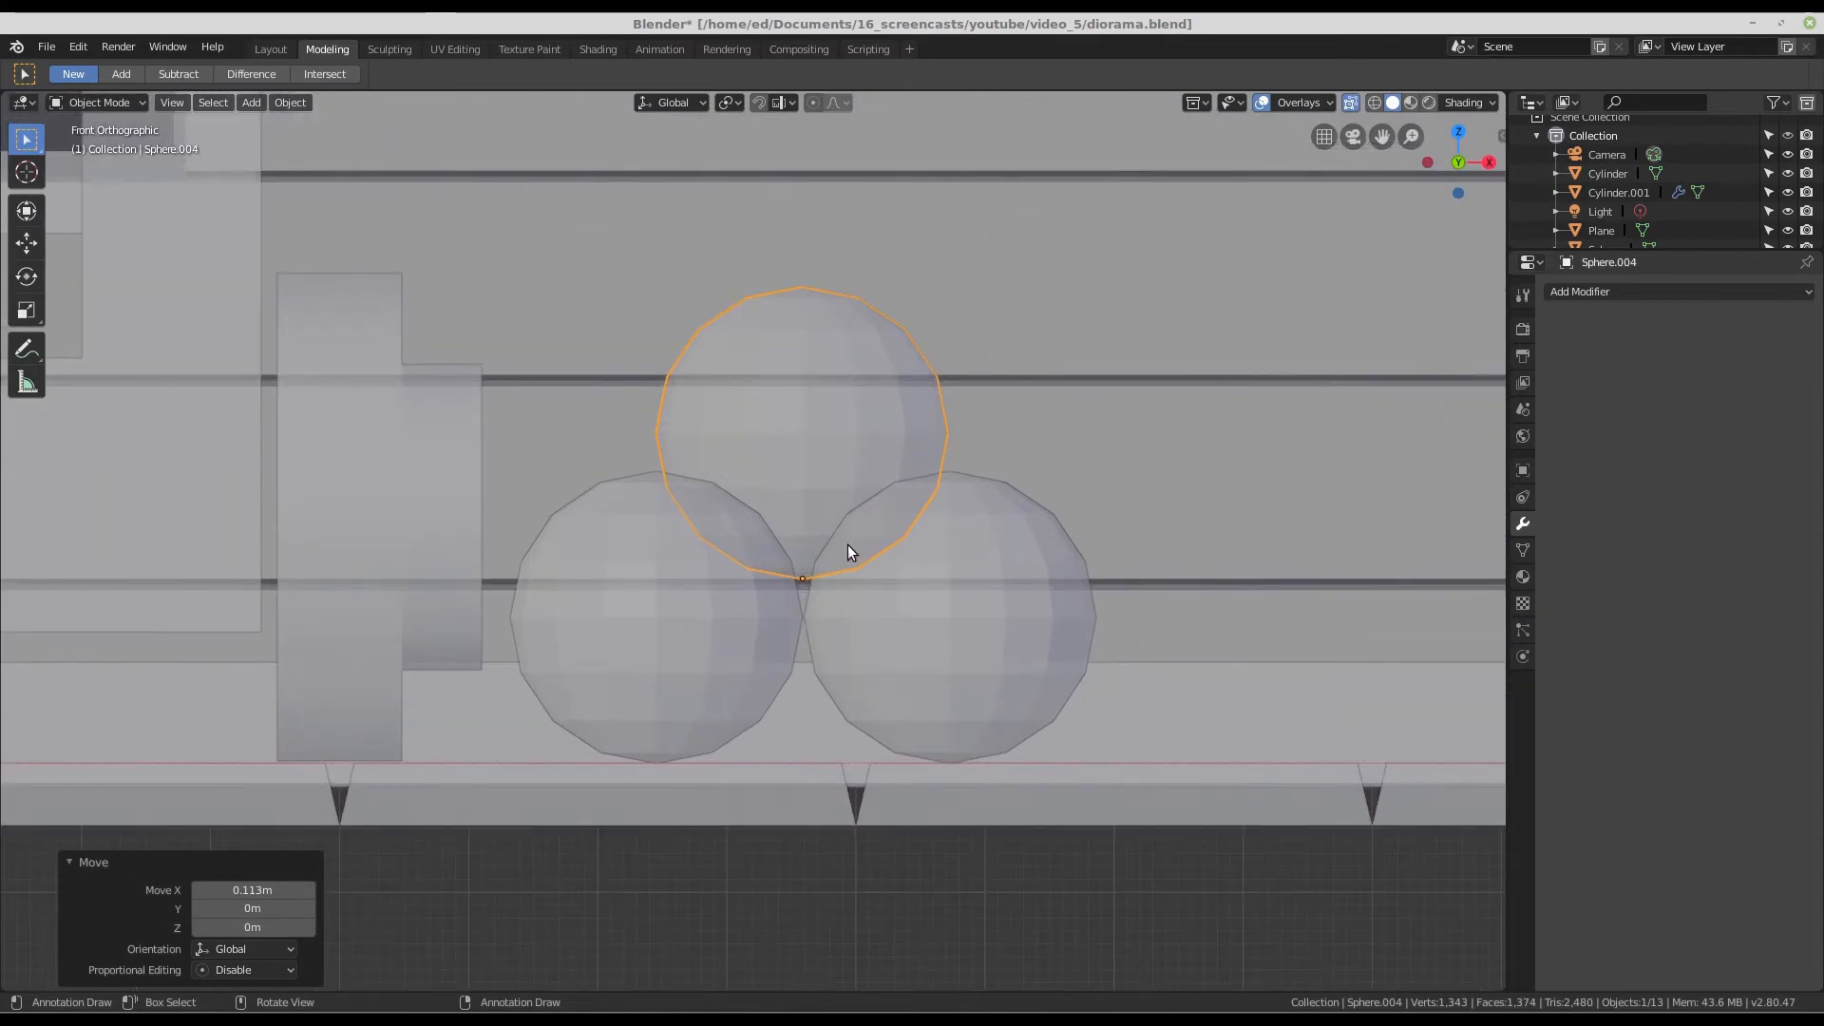
scroll(847, 561, down, 3)
middle_drag(846, 583, 760, 631)
scroll(706, 418, down, 3)
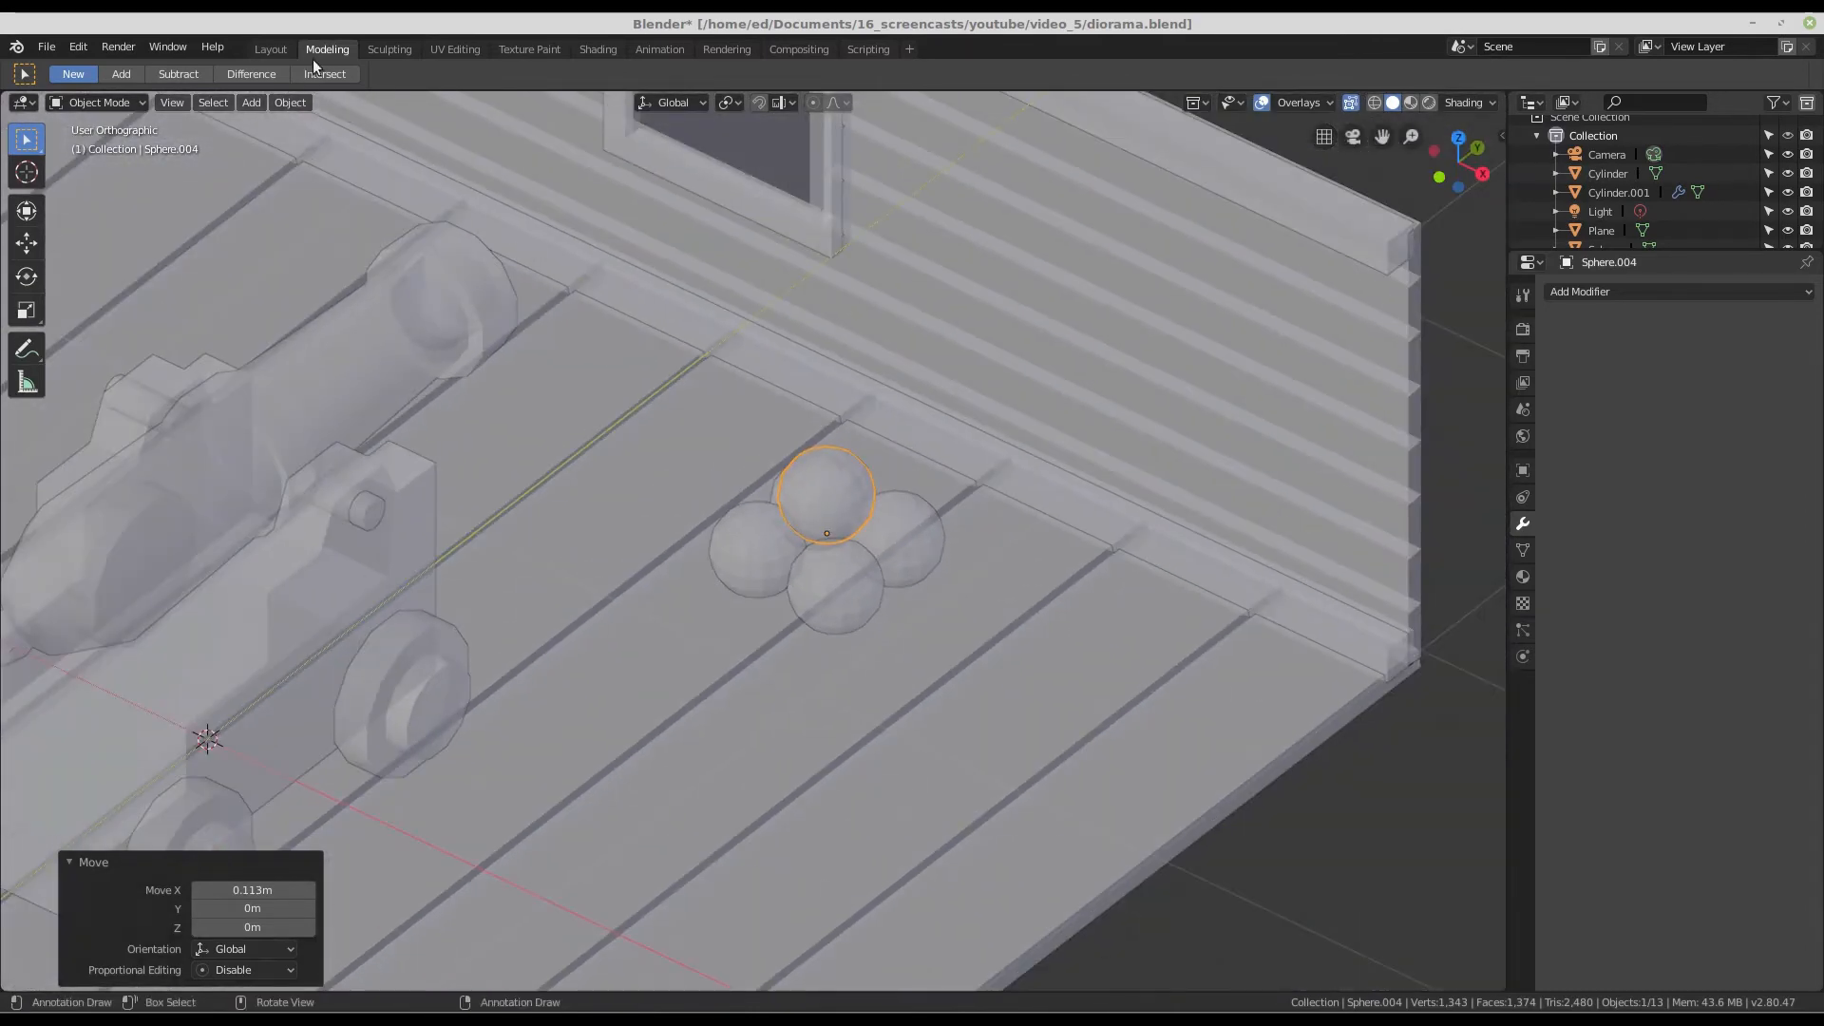
- Switch to the Layout workspace and inspect the cannonball pile up close
click(278, 48)
scroll(753, 423, down, 2)
middle_drag(752, 425, 959, 479)
scroll(821, 487, up, 7)
scroll(884, 461, down, 4)
scroll(809, 452, up, 5)
scroll(885, 425, down, 4)
scroll(817, 465, up, 2)
- Apply smooth shading to all five cannonball spheres
shift+click(882, 533)
shift+click(829, 494)
shift+click(973, 510)
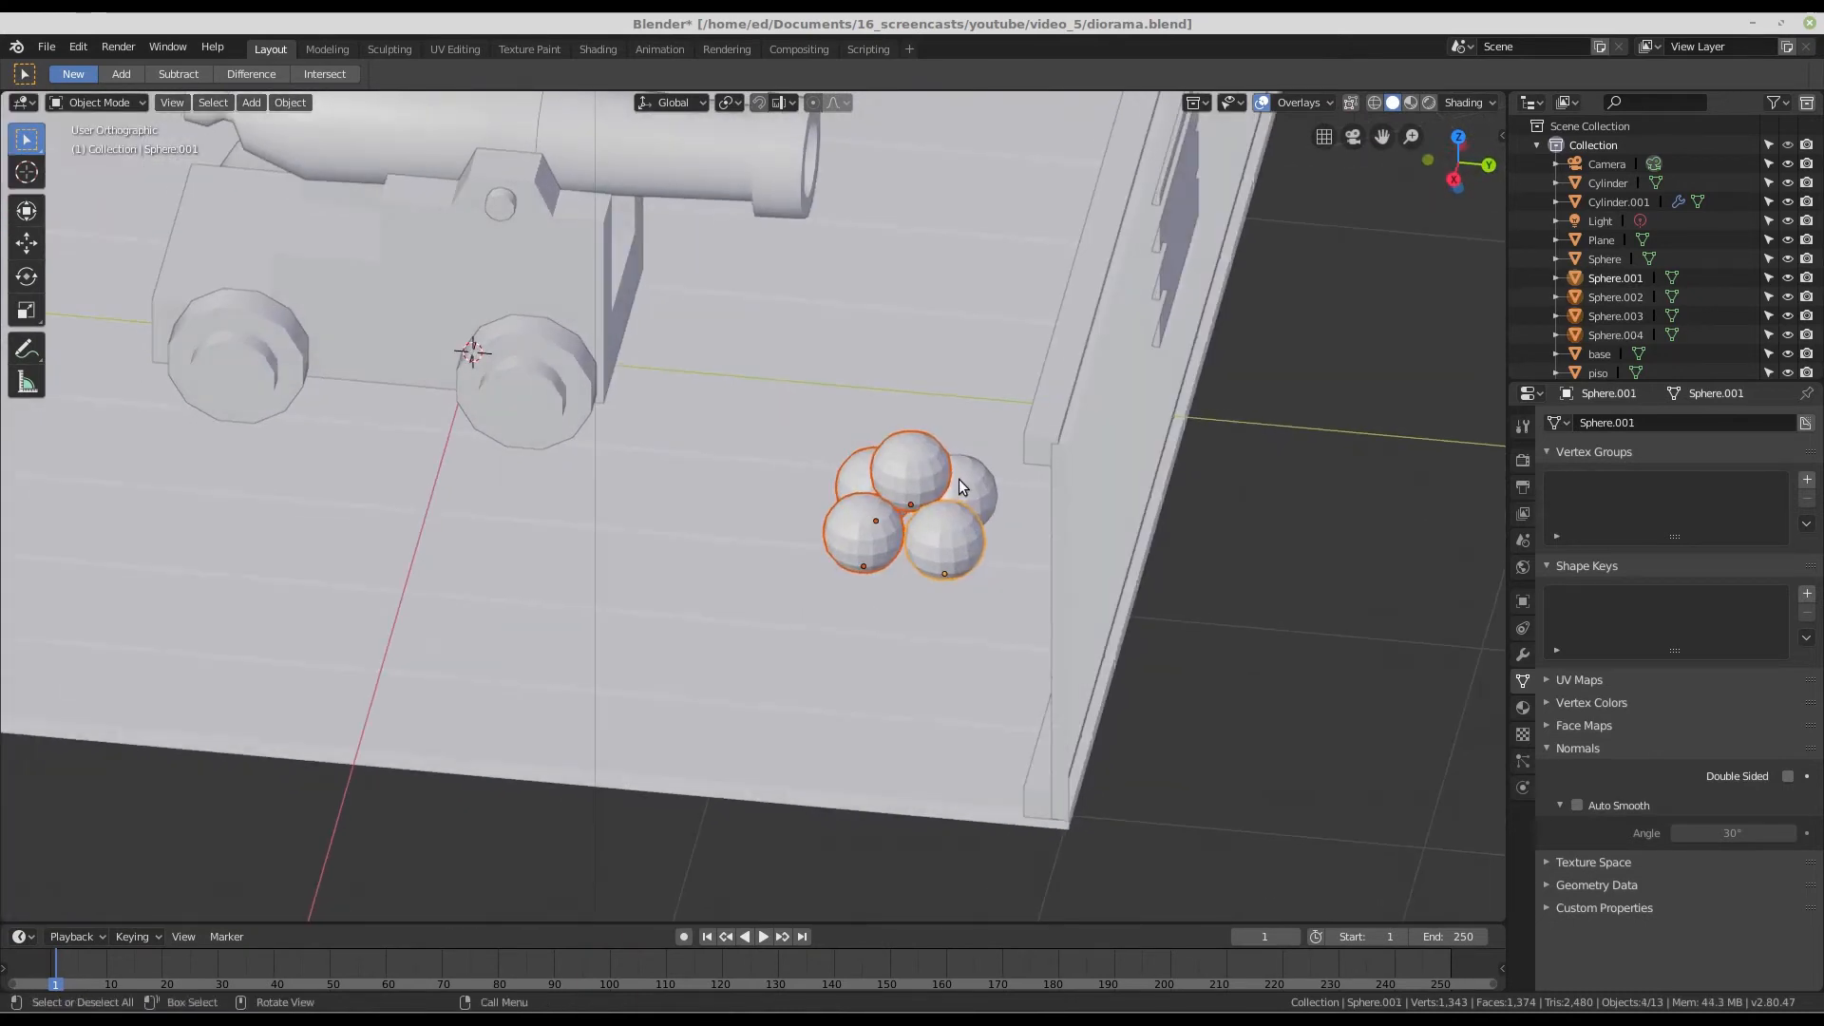
shift+click(960, 479)
right_click(918, 458)
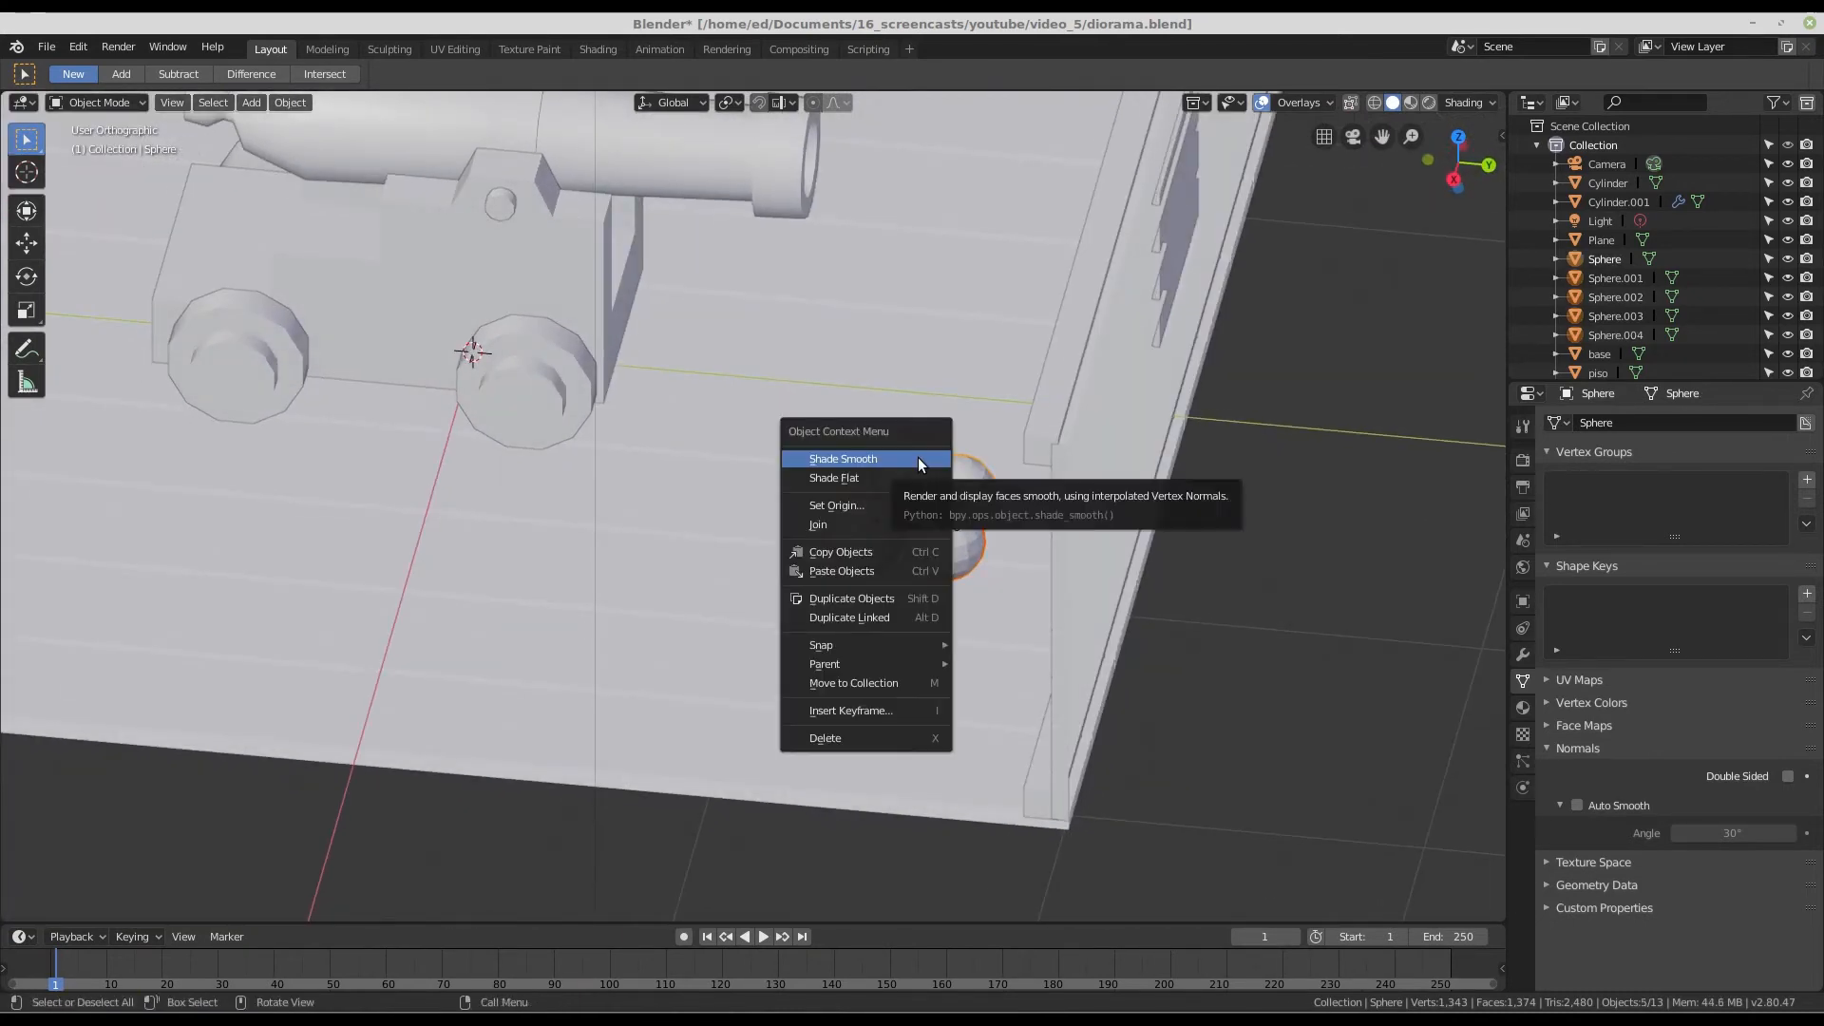
click(867, 461)
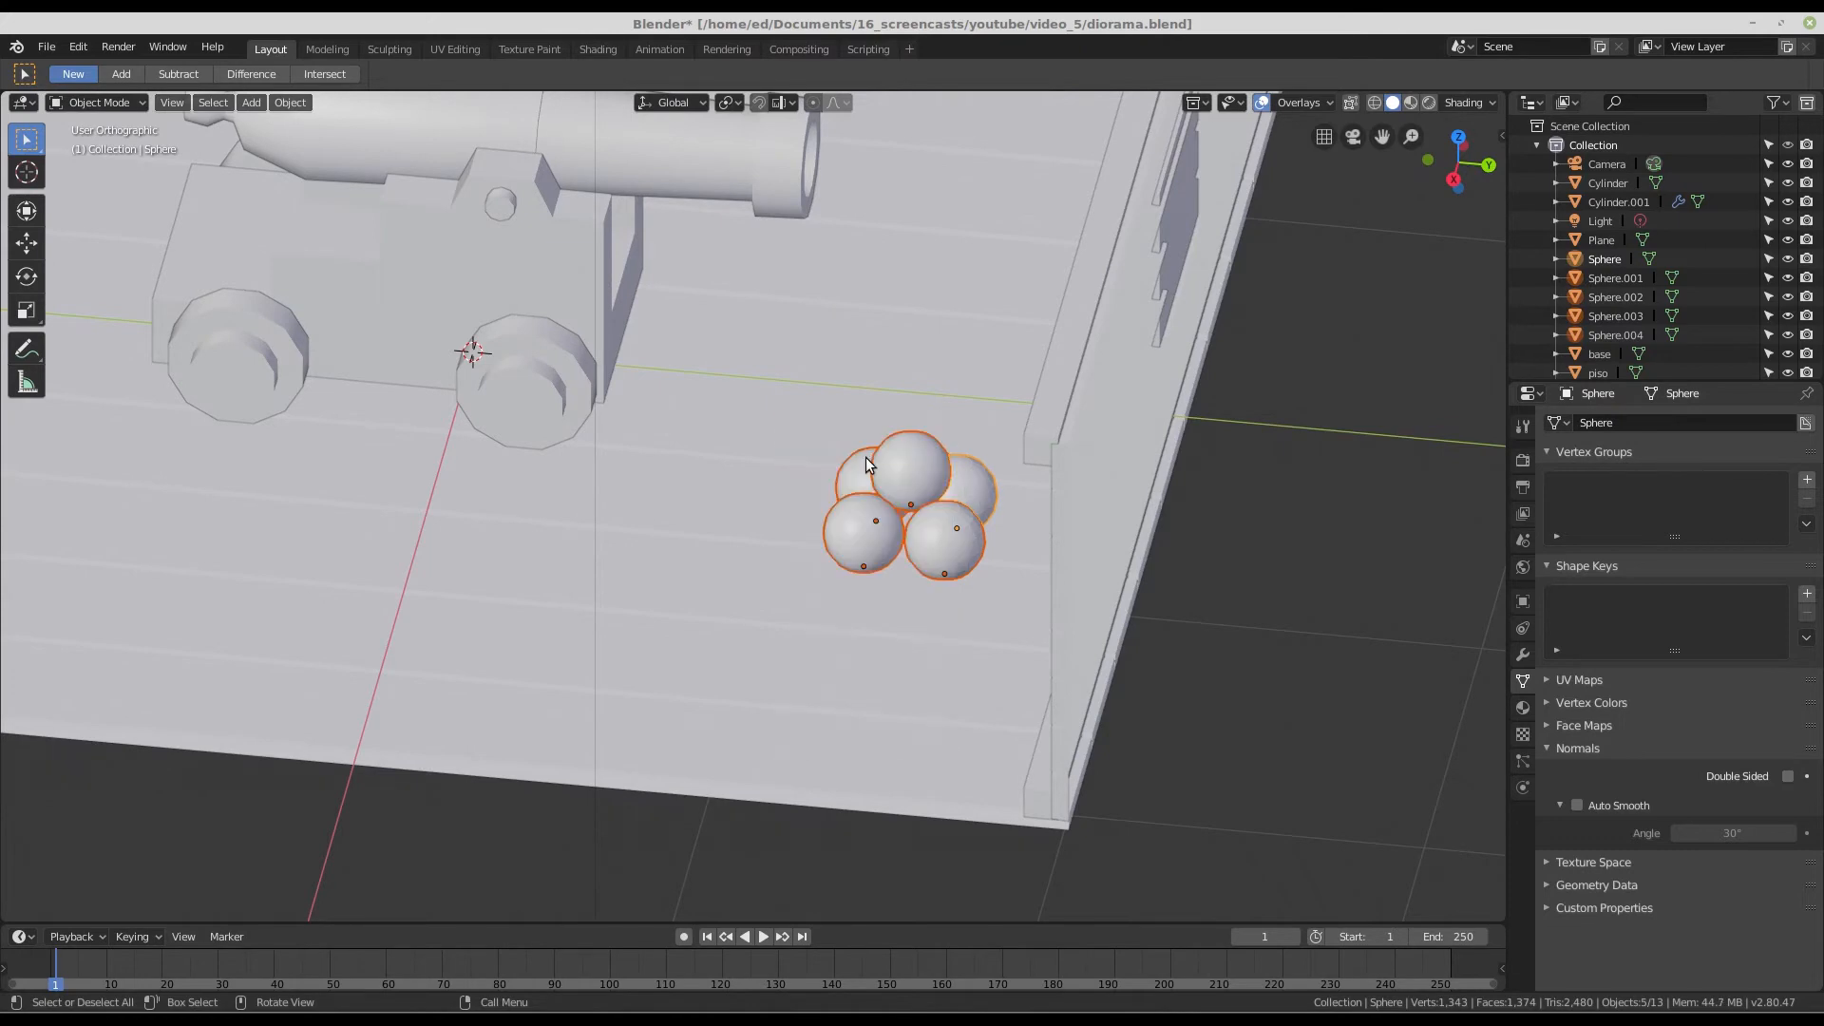
scroll(867, 464, down, 6)
middle_drag(866, 463, 798, 418)
scroll(975, 471, up, 2)
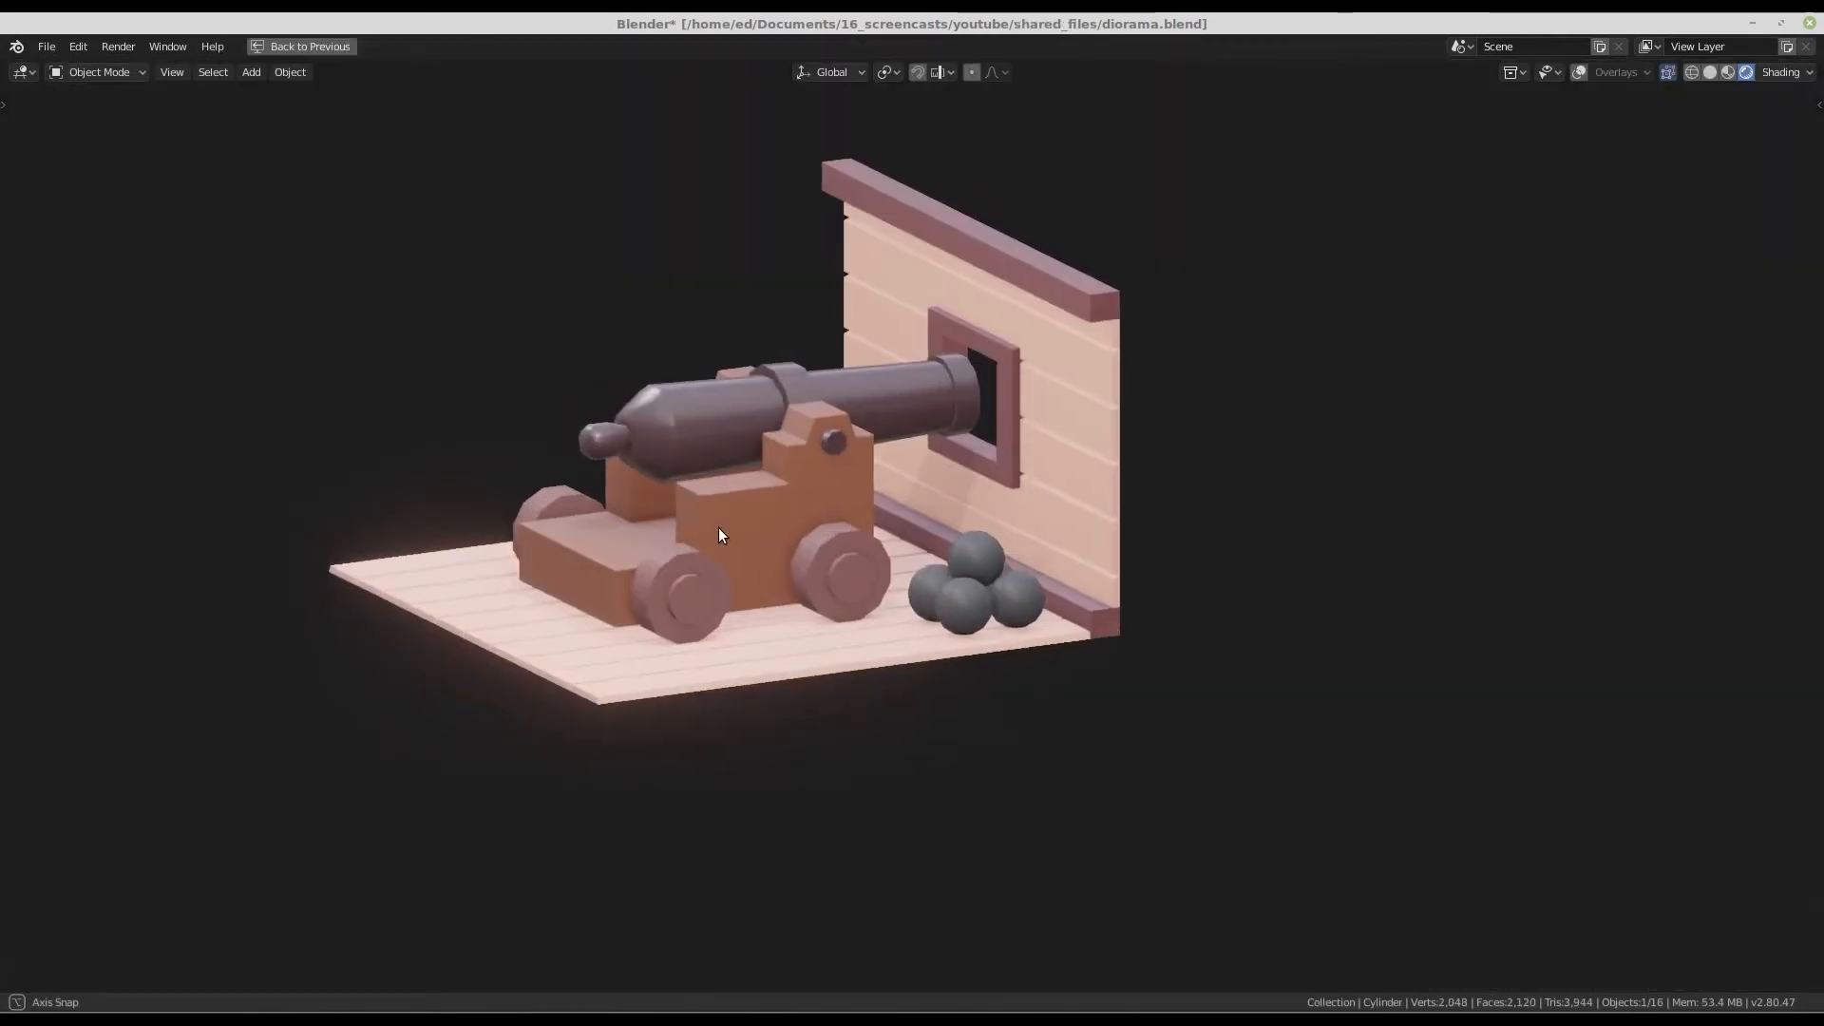
- Examine the finished, coloured diorama in the other Blender window from several angles and return to the working file
scroll(718, 527, up, 3)
middle_drag(719, 527, 969, 487)
scroll(968, 487, down, 3)
middle_drag(885, 543, 941, 562)
middle_drag(881, 507, 829, 501)
middle_drag(697, 521, 750, 623)
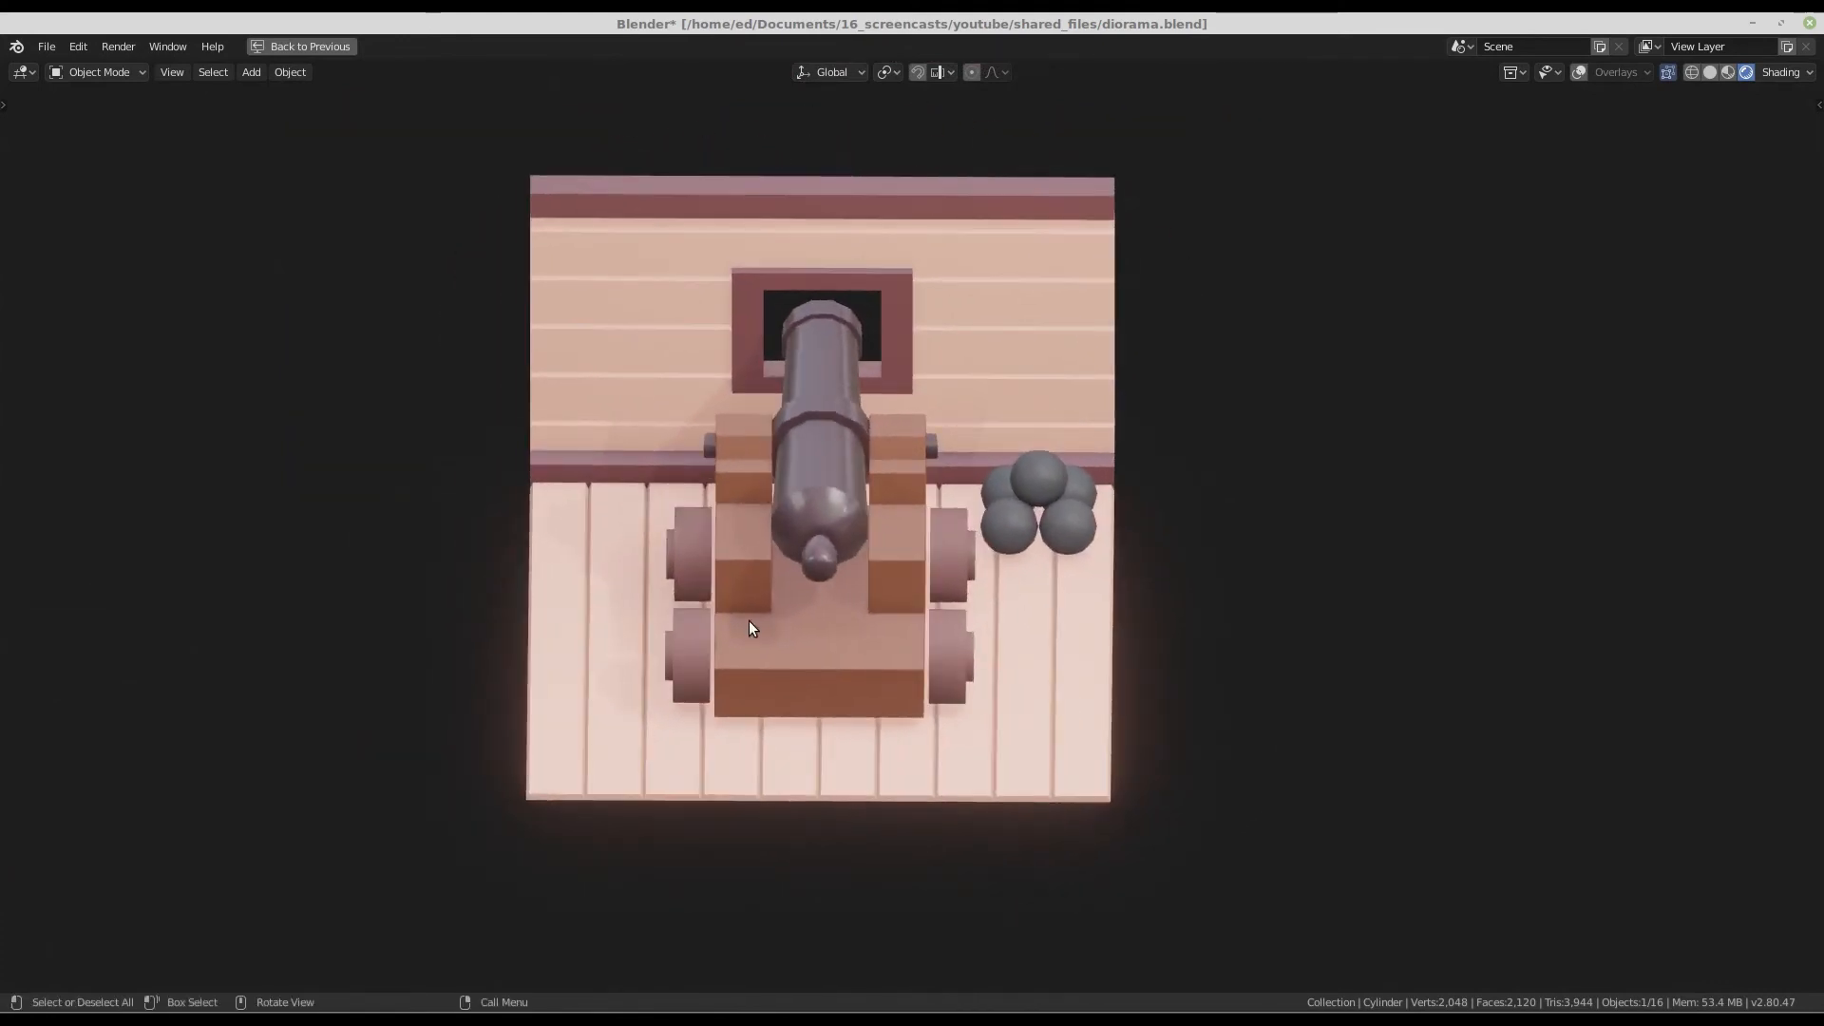
middle_drag(967, 543, 836, 475)
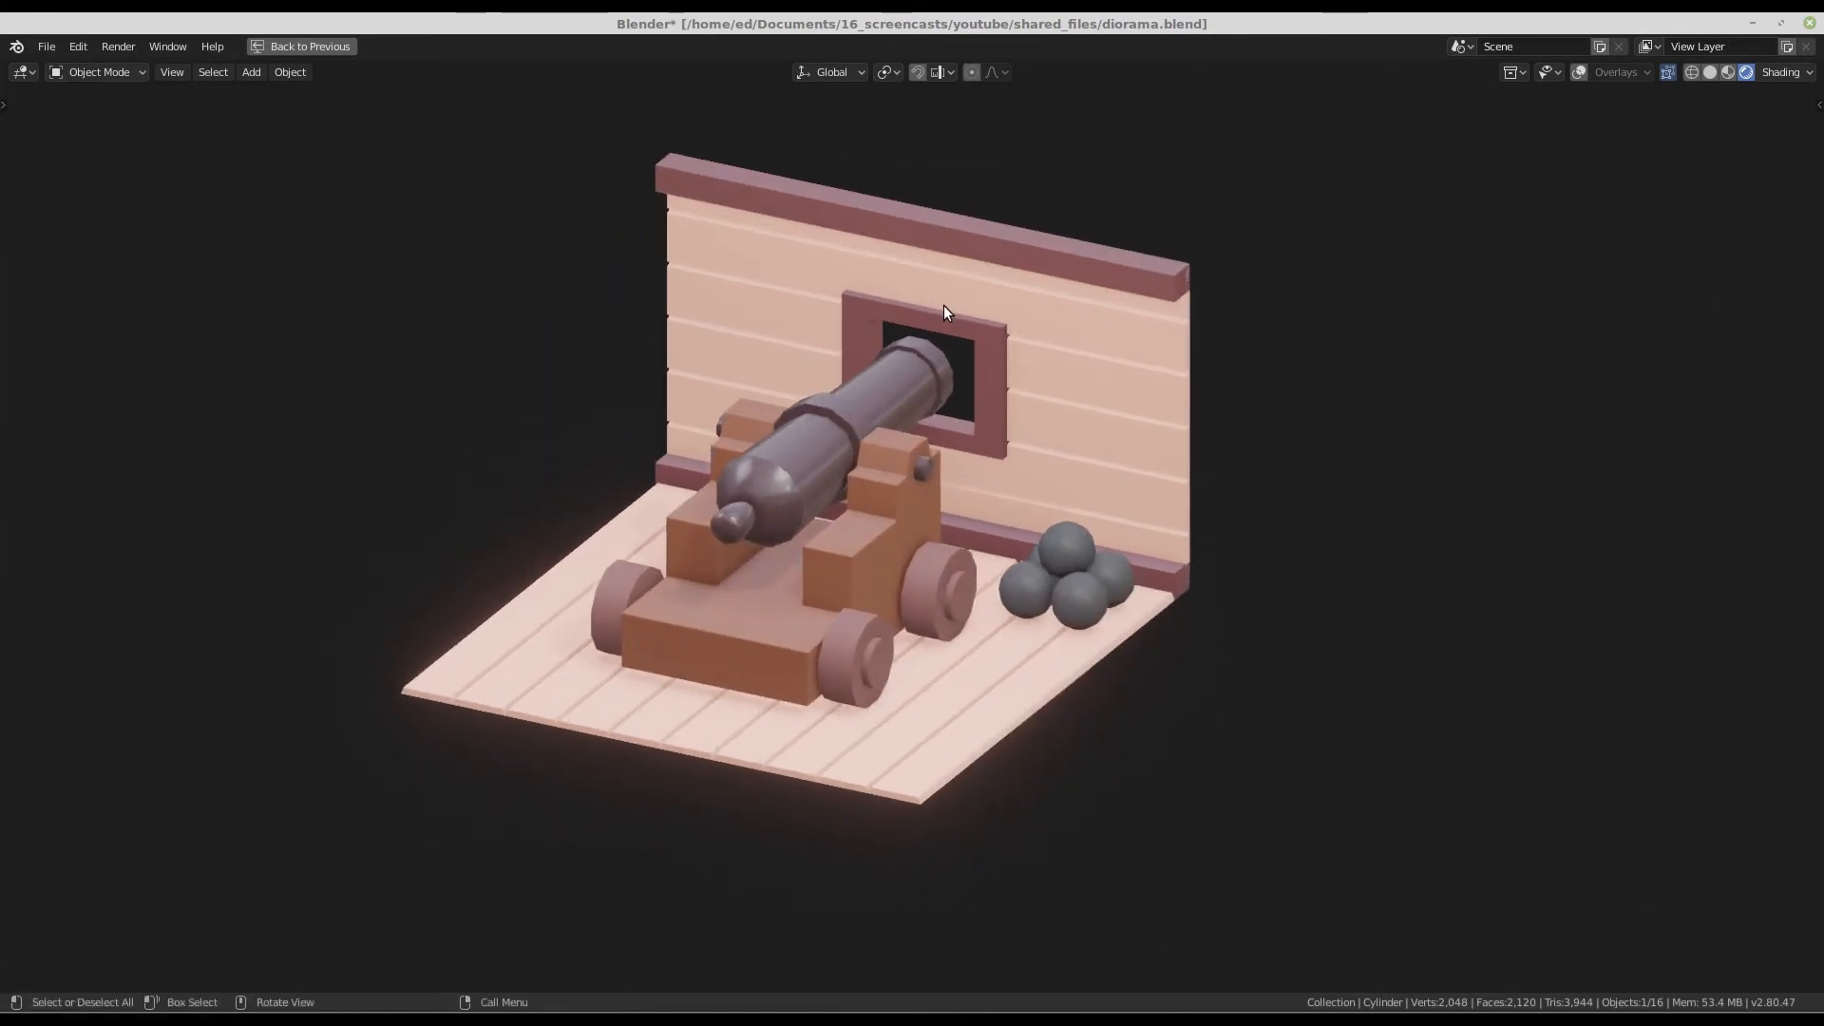
key(alt+Tab)
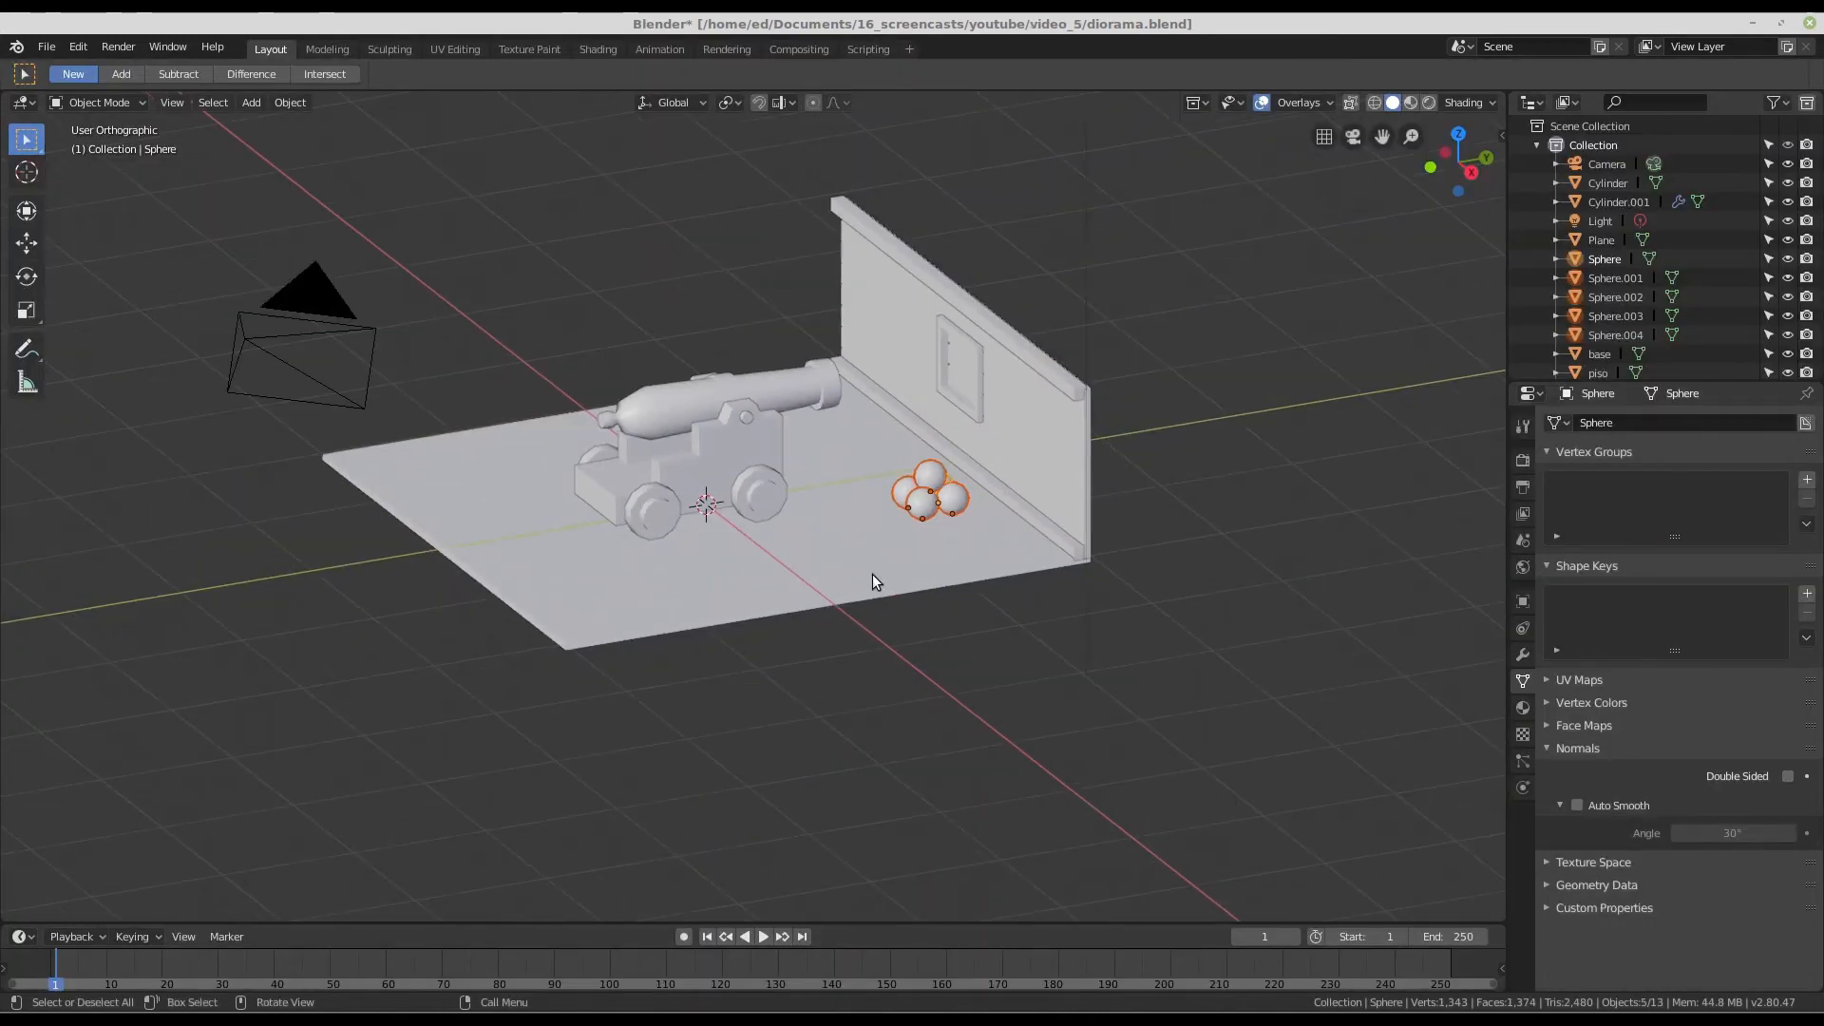
- Review the whole working diorama from the side and from above, leaving no object selected
middle_drag(872, 574, 862, 533)
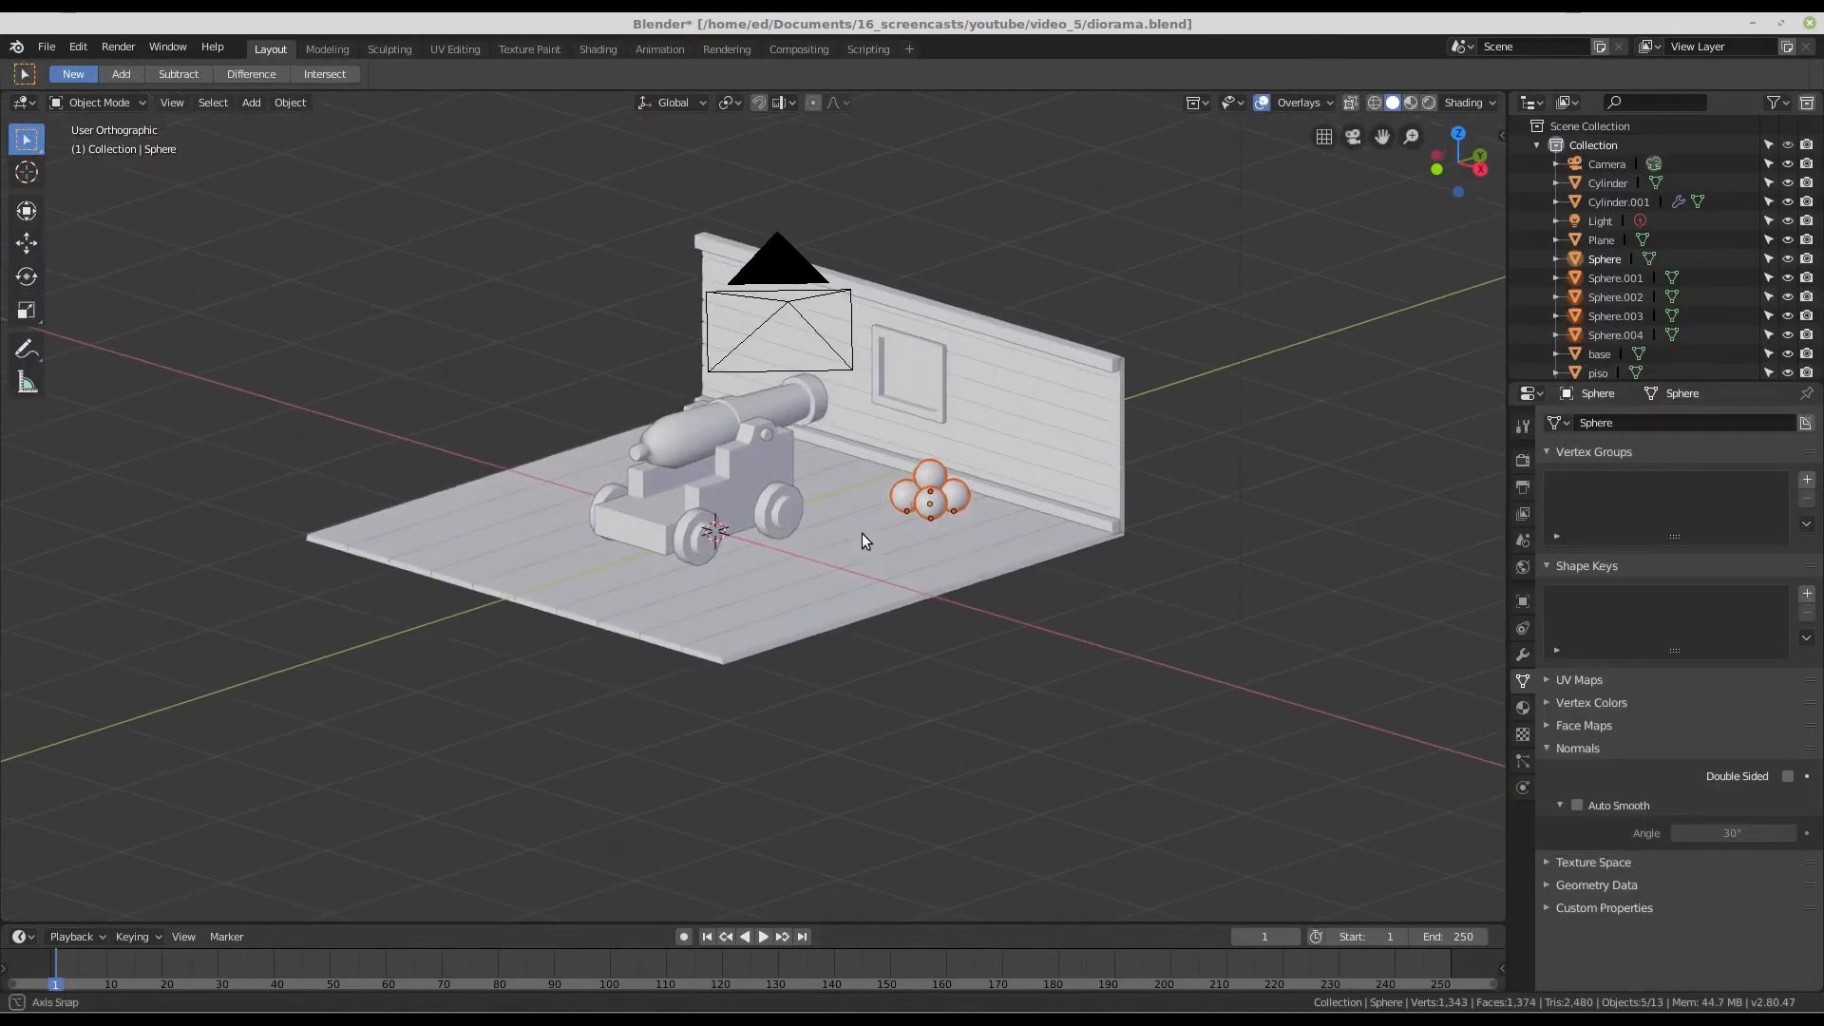
key(a)
scroll(841, 470, up, 2)
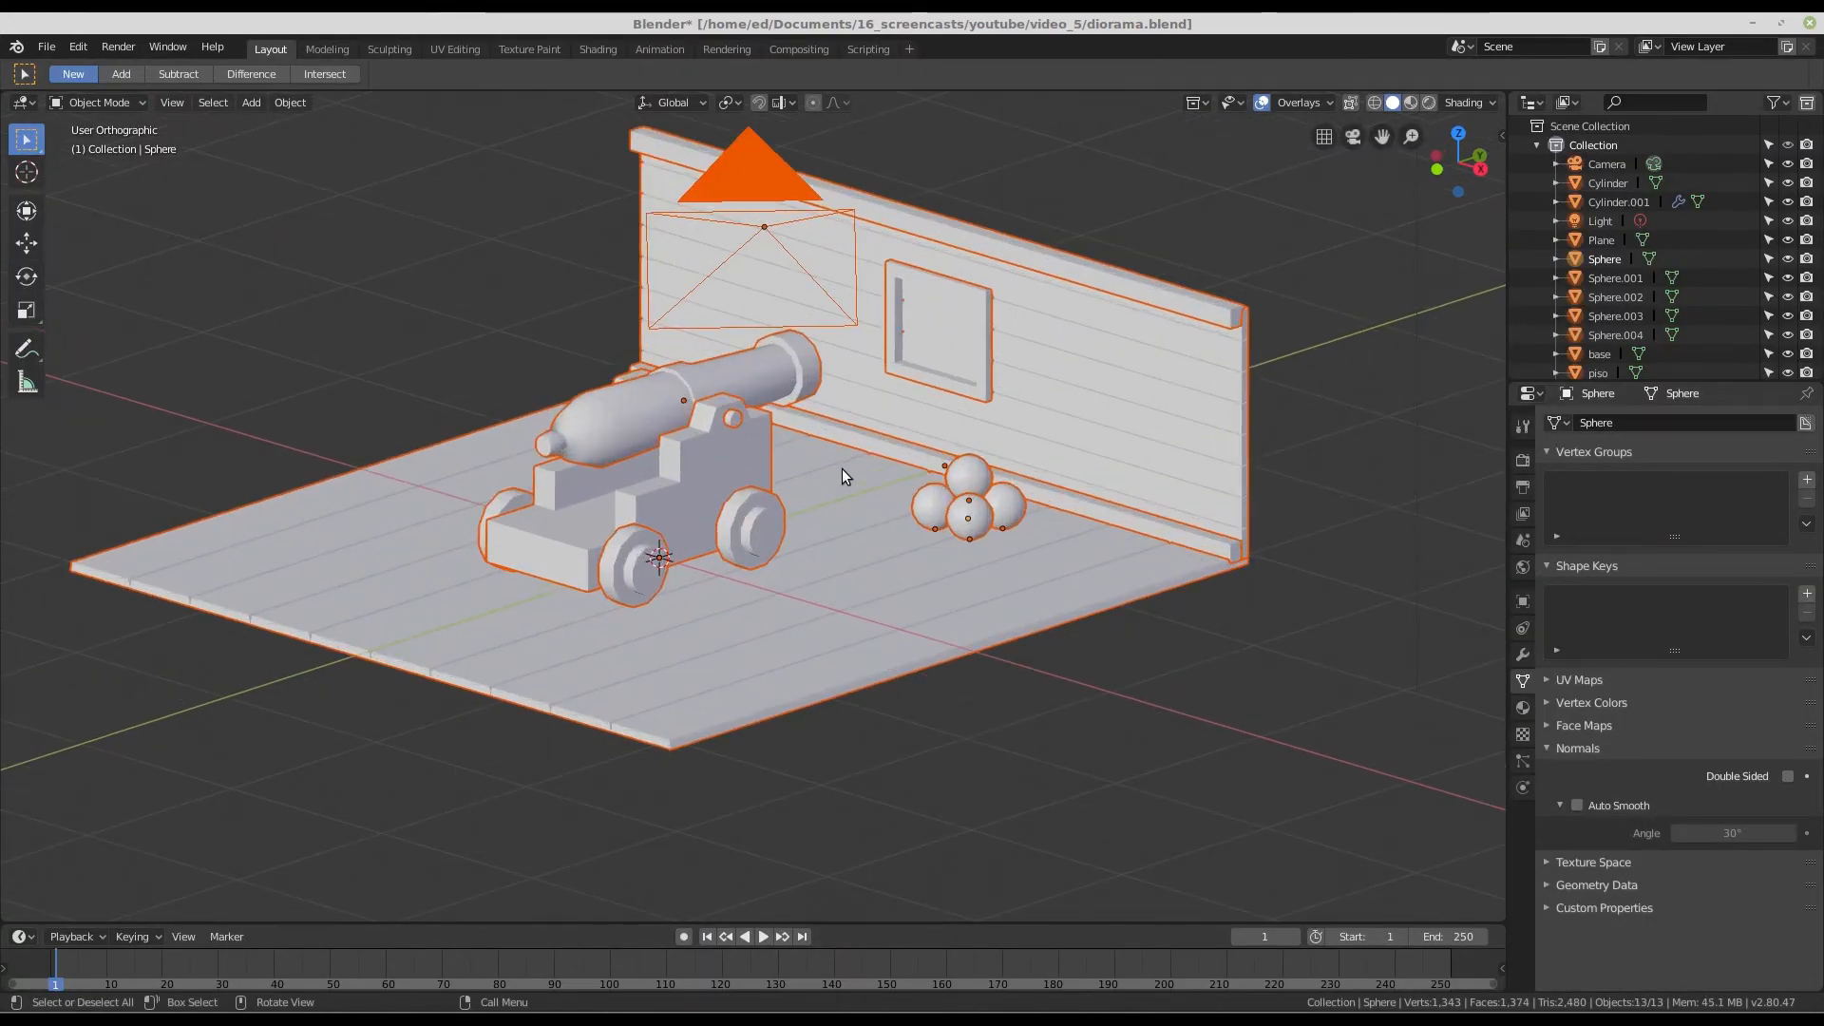
key(alt+a)
middle_drag(864, 515, 739, 625)
scroll(916, 545, down, 2)
scroll(932, 619, up, 1)
scroll(761, 498, up, 2)
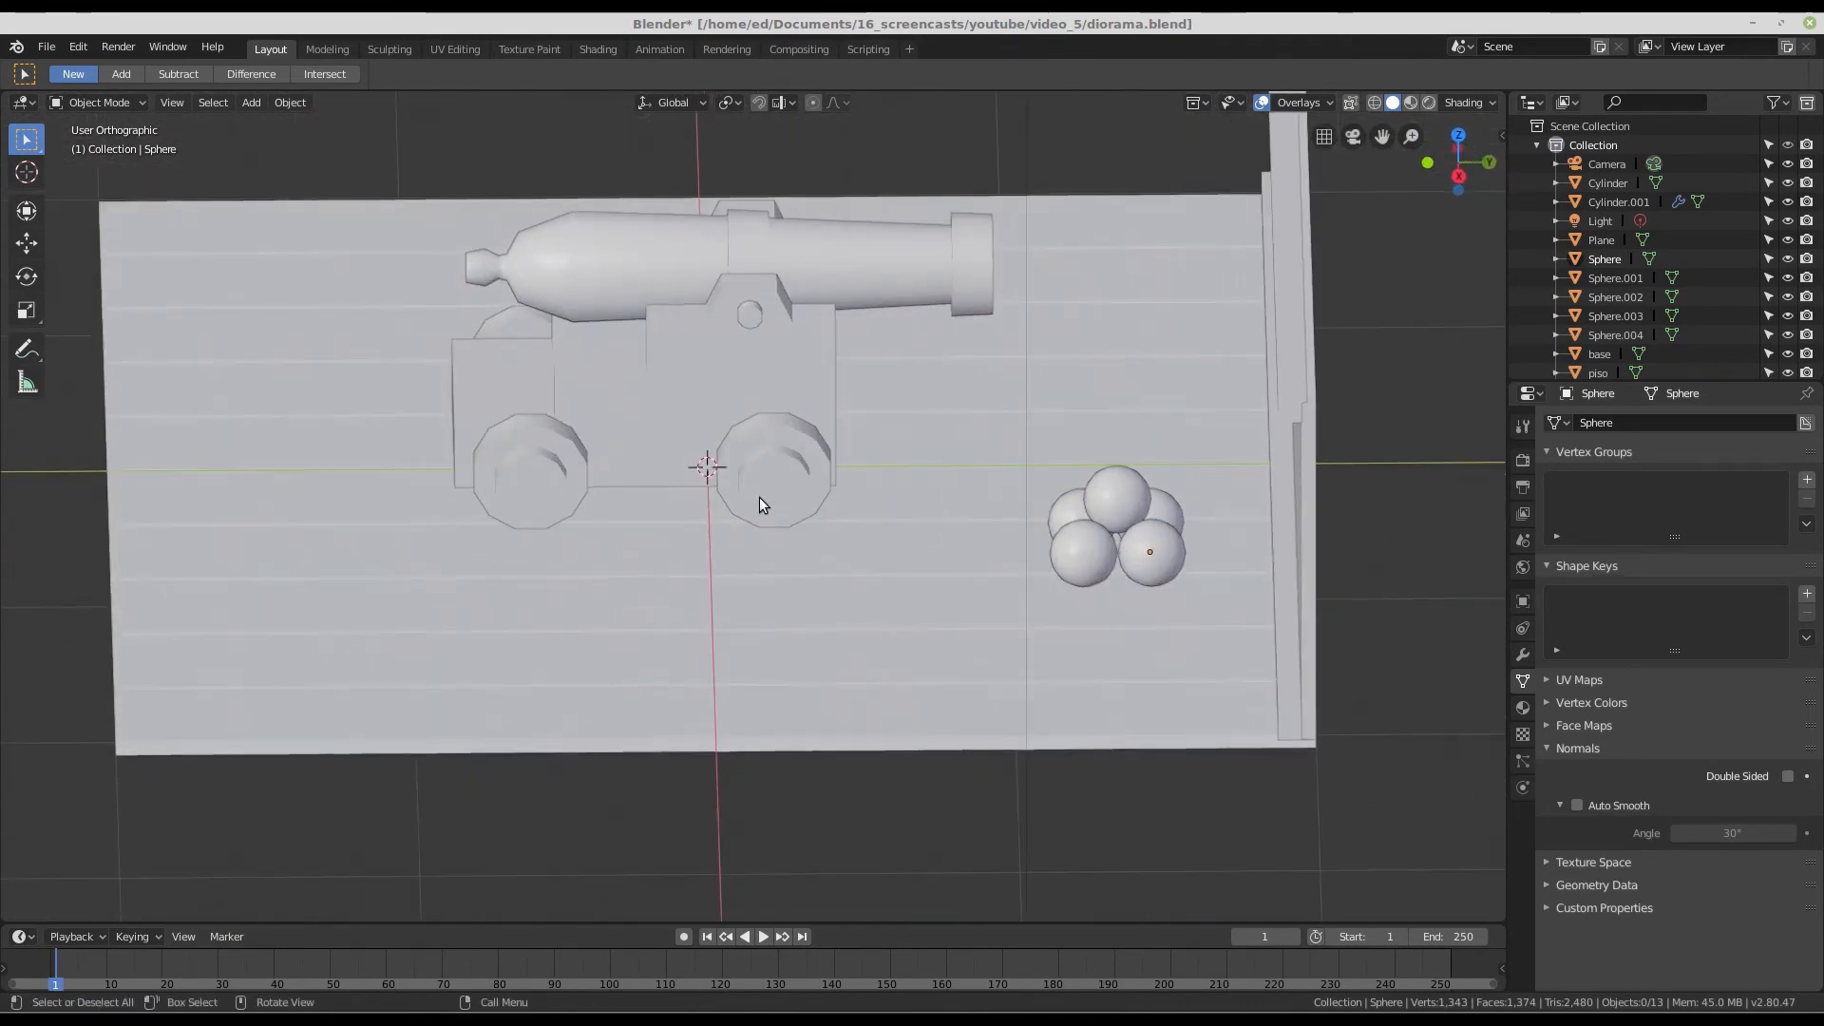
- Move the cannon barrel, carriage and wheels together about 0.85 m along Y so the muzzle reaches the window
click(796, 445)
middle_drag(781, 483, 781, 397)
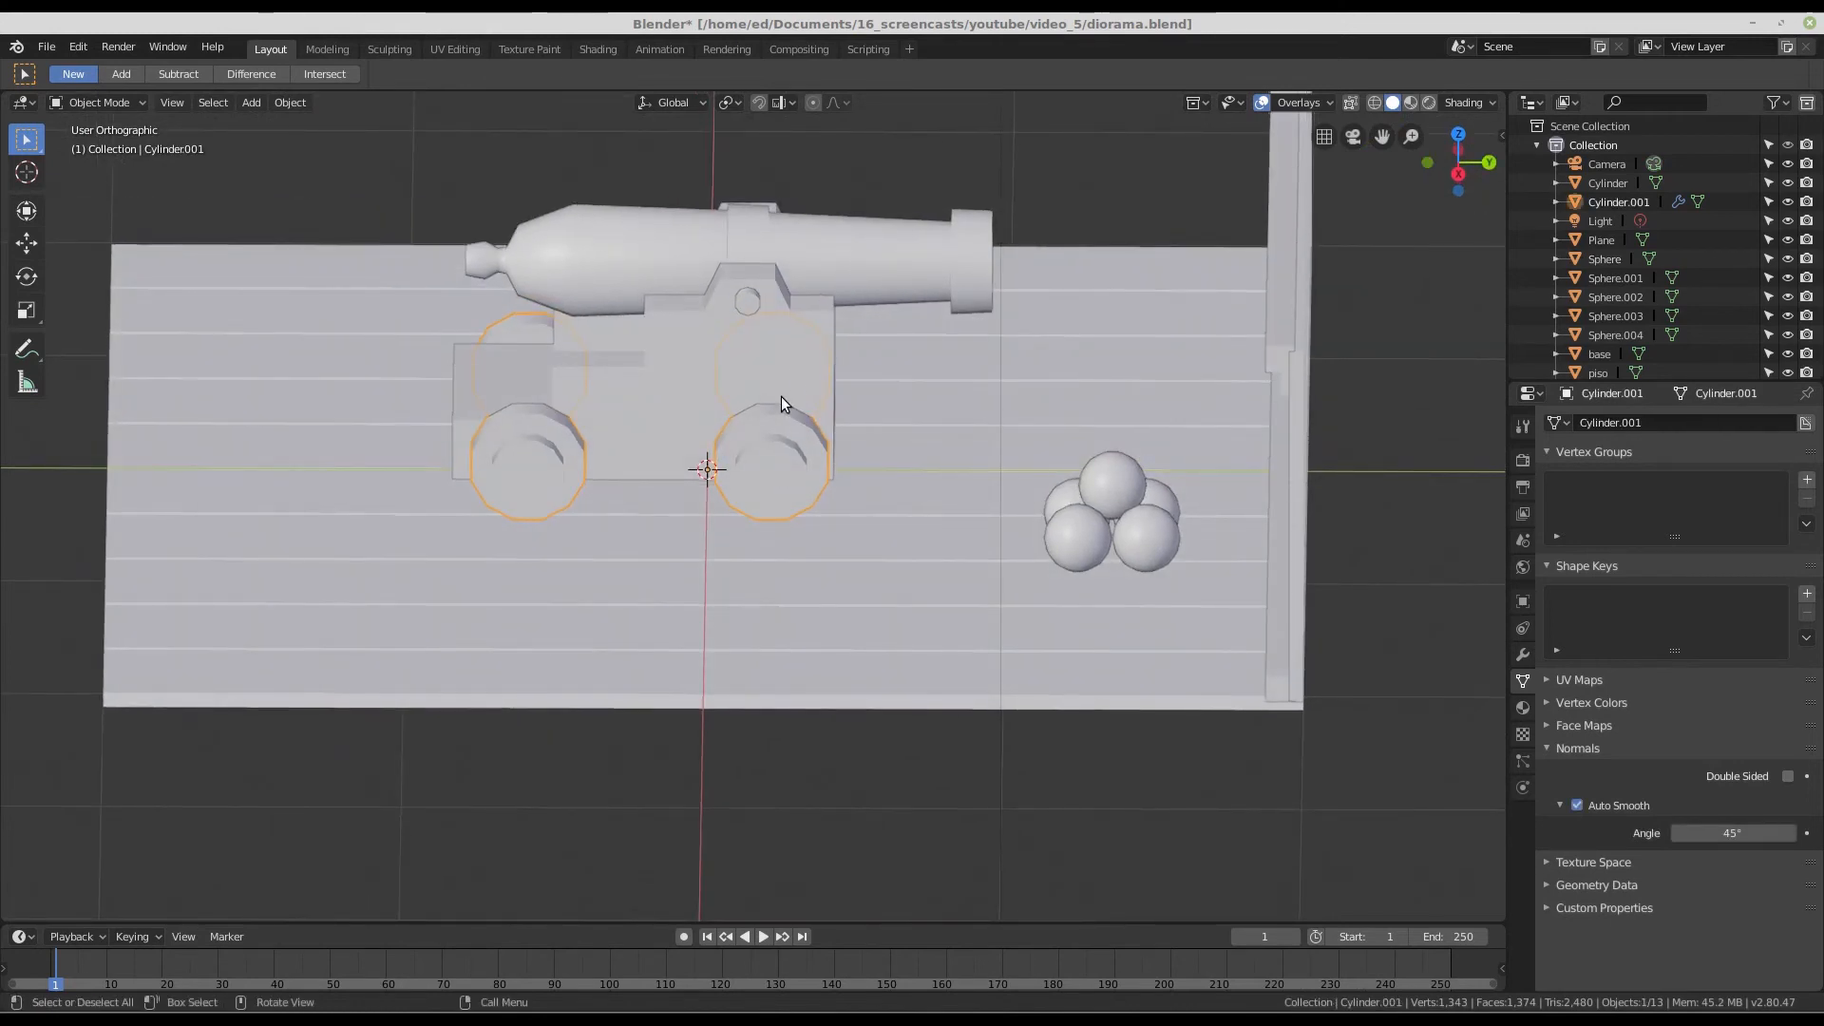
click(818, 304)
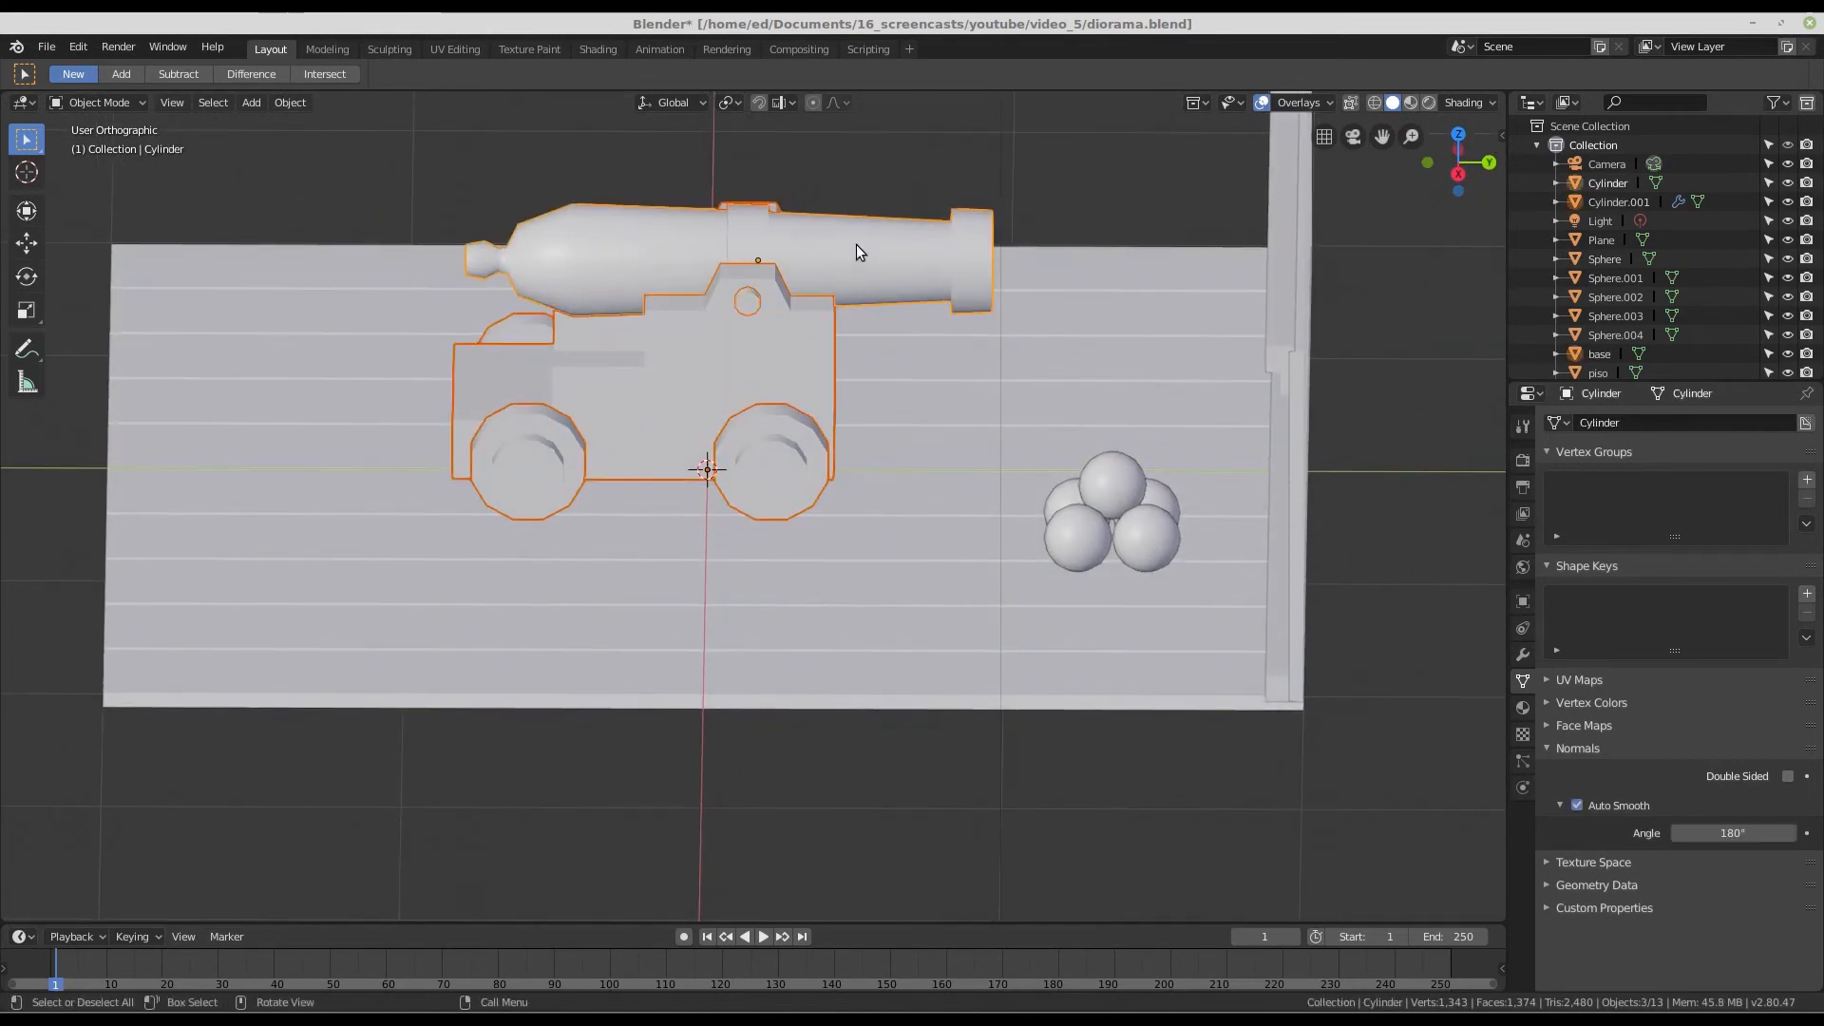
middle_drag(1201, 301, 1248, 219)
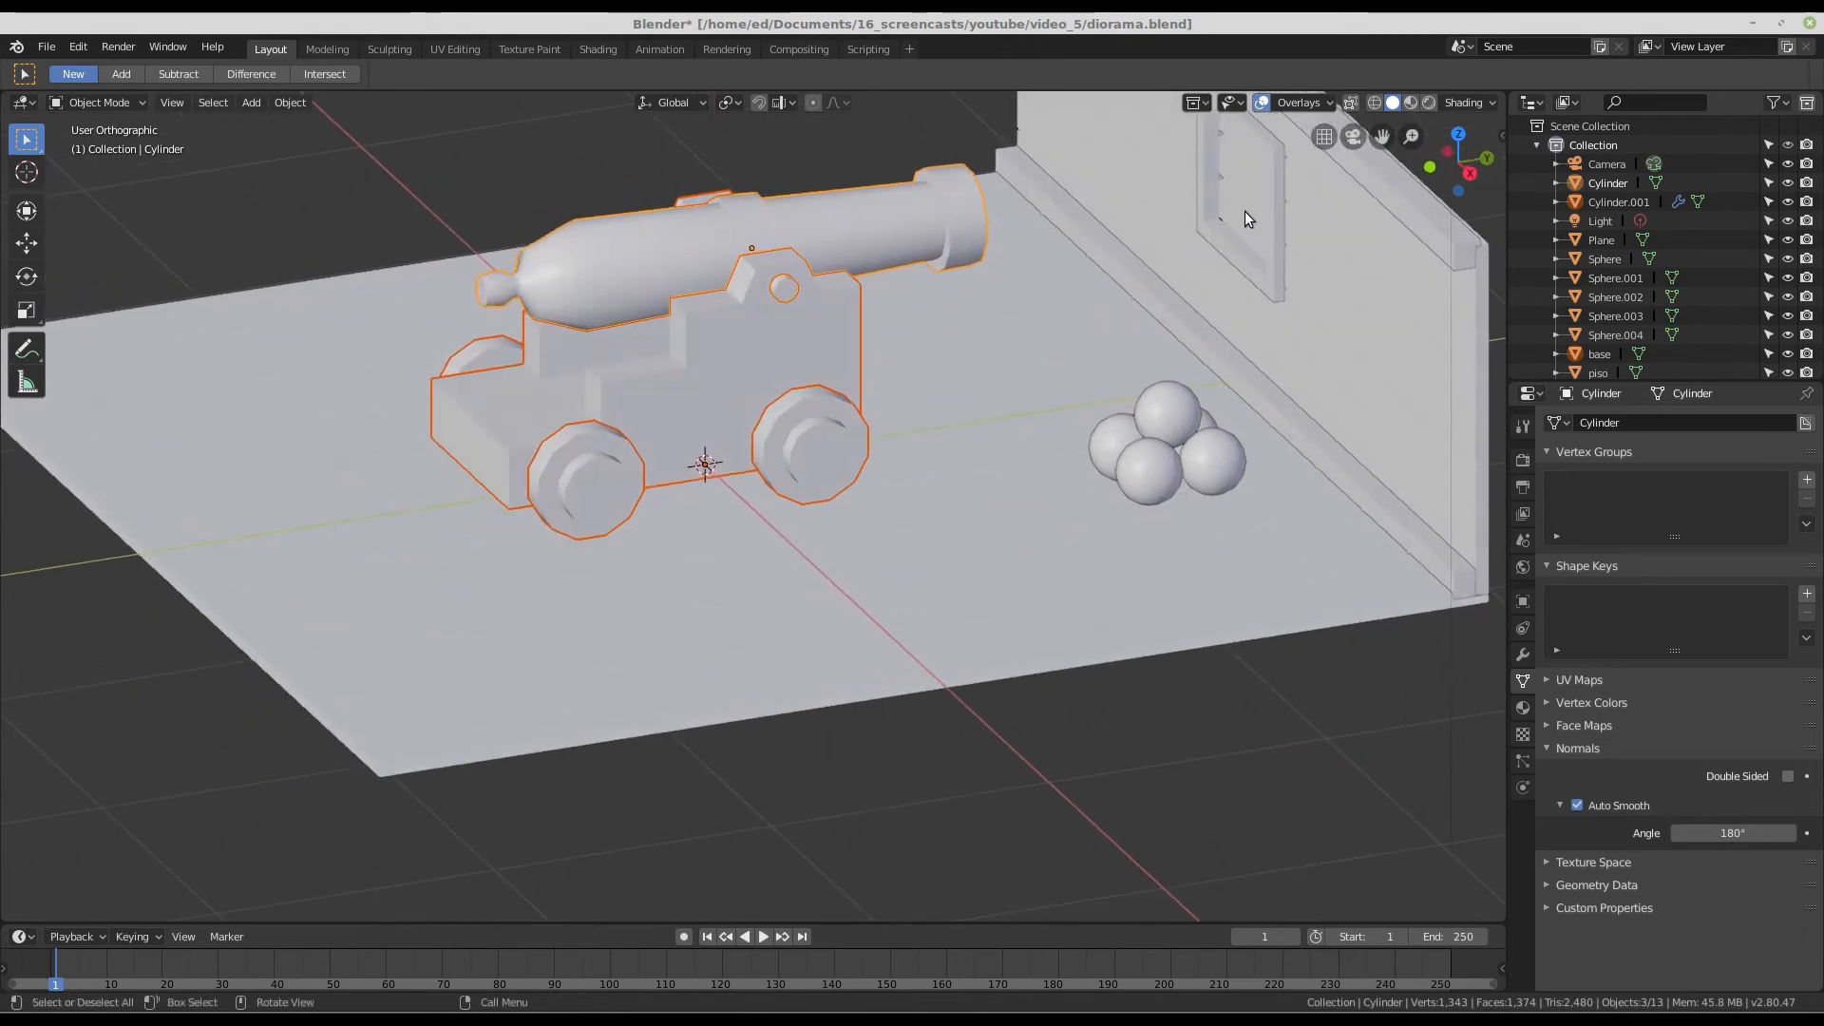
shift+middle_drag(1072, 264, 868, 431)
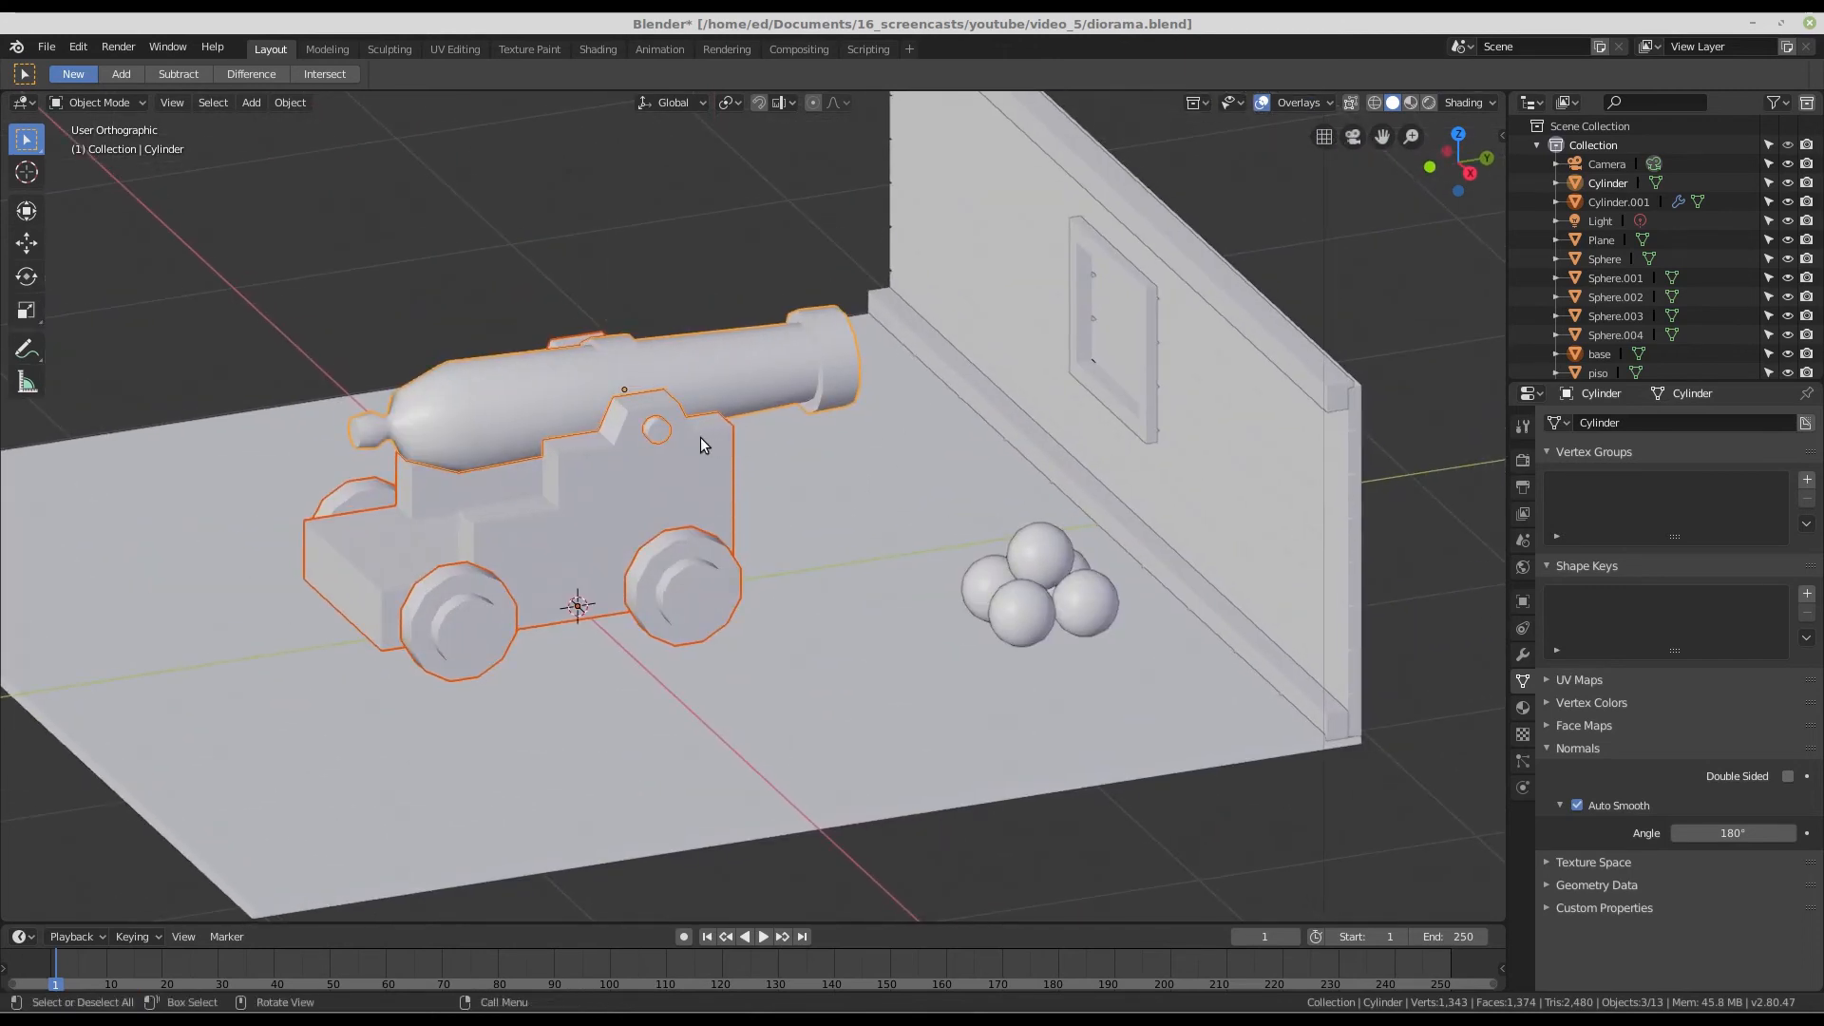
key(g)
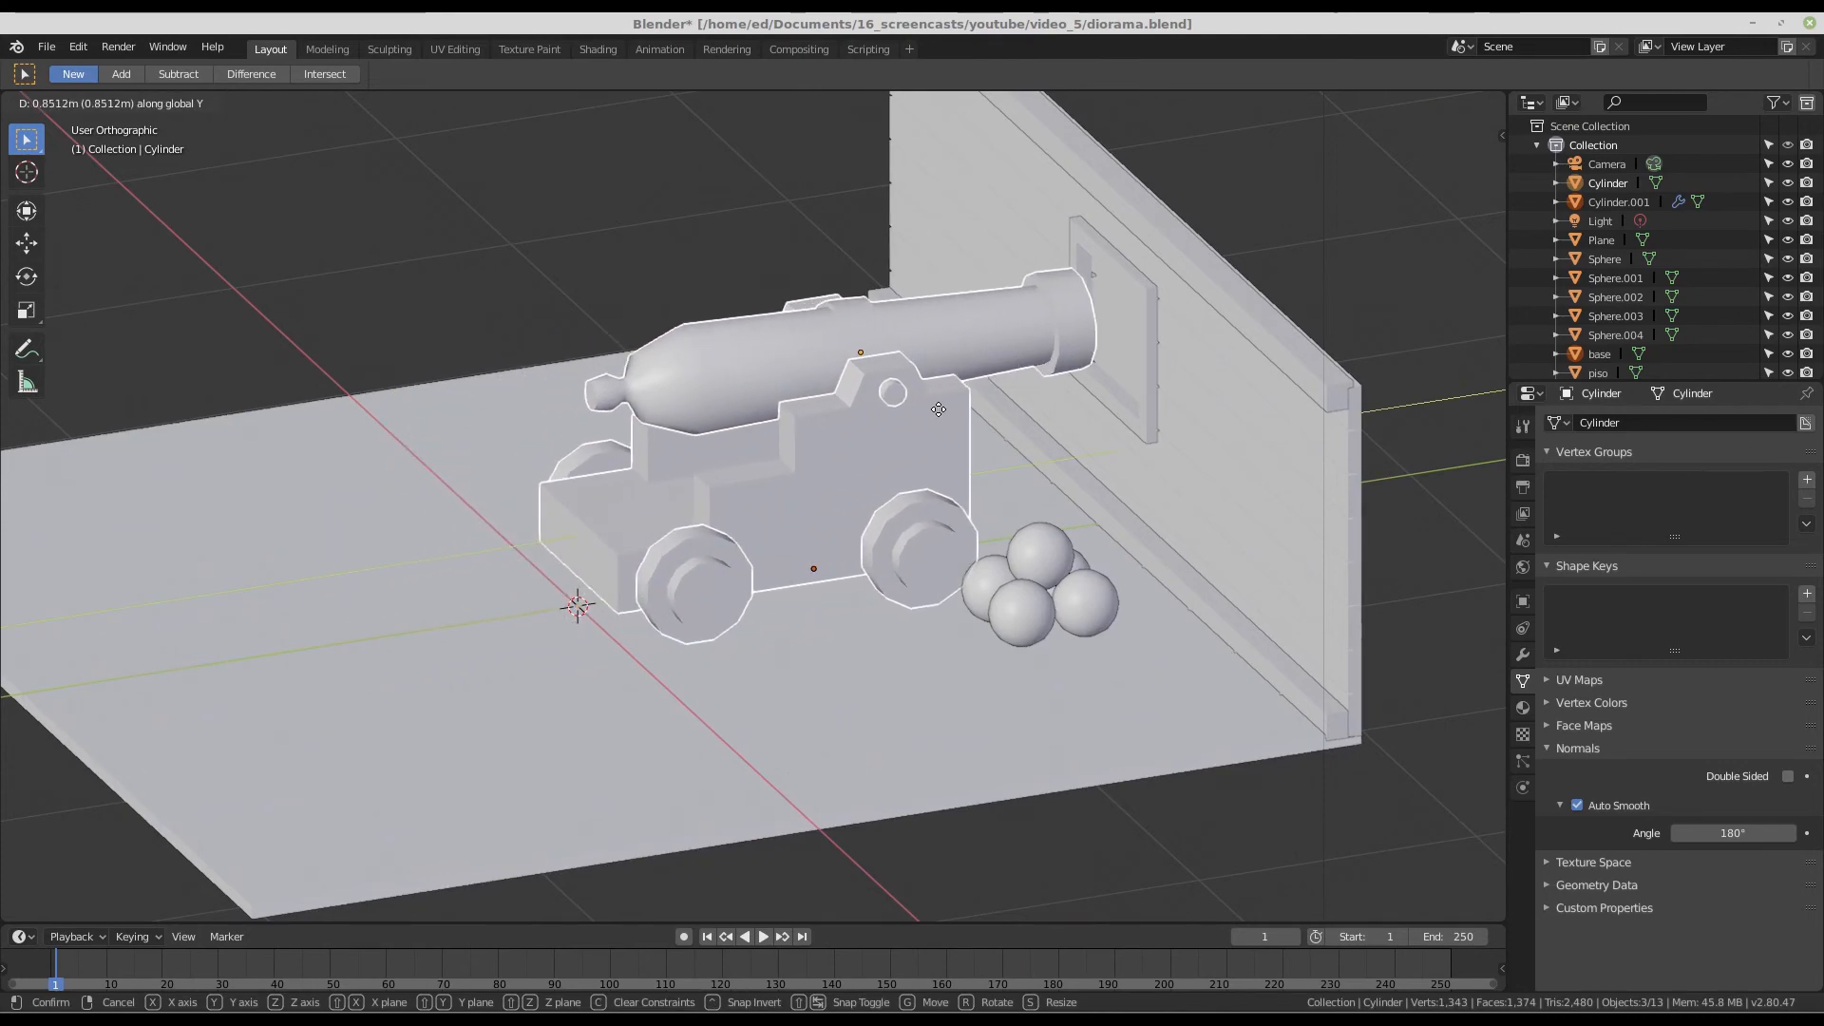
click(939, 416)
middle_drag(939, 416, 1034, 424)
middle_drag(1074, 393, 1000, 379)
scroll(1092, 351, up, 4)
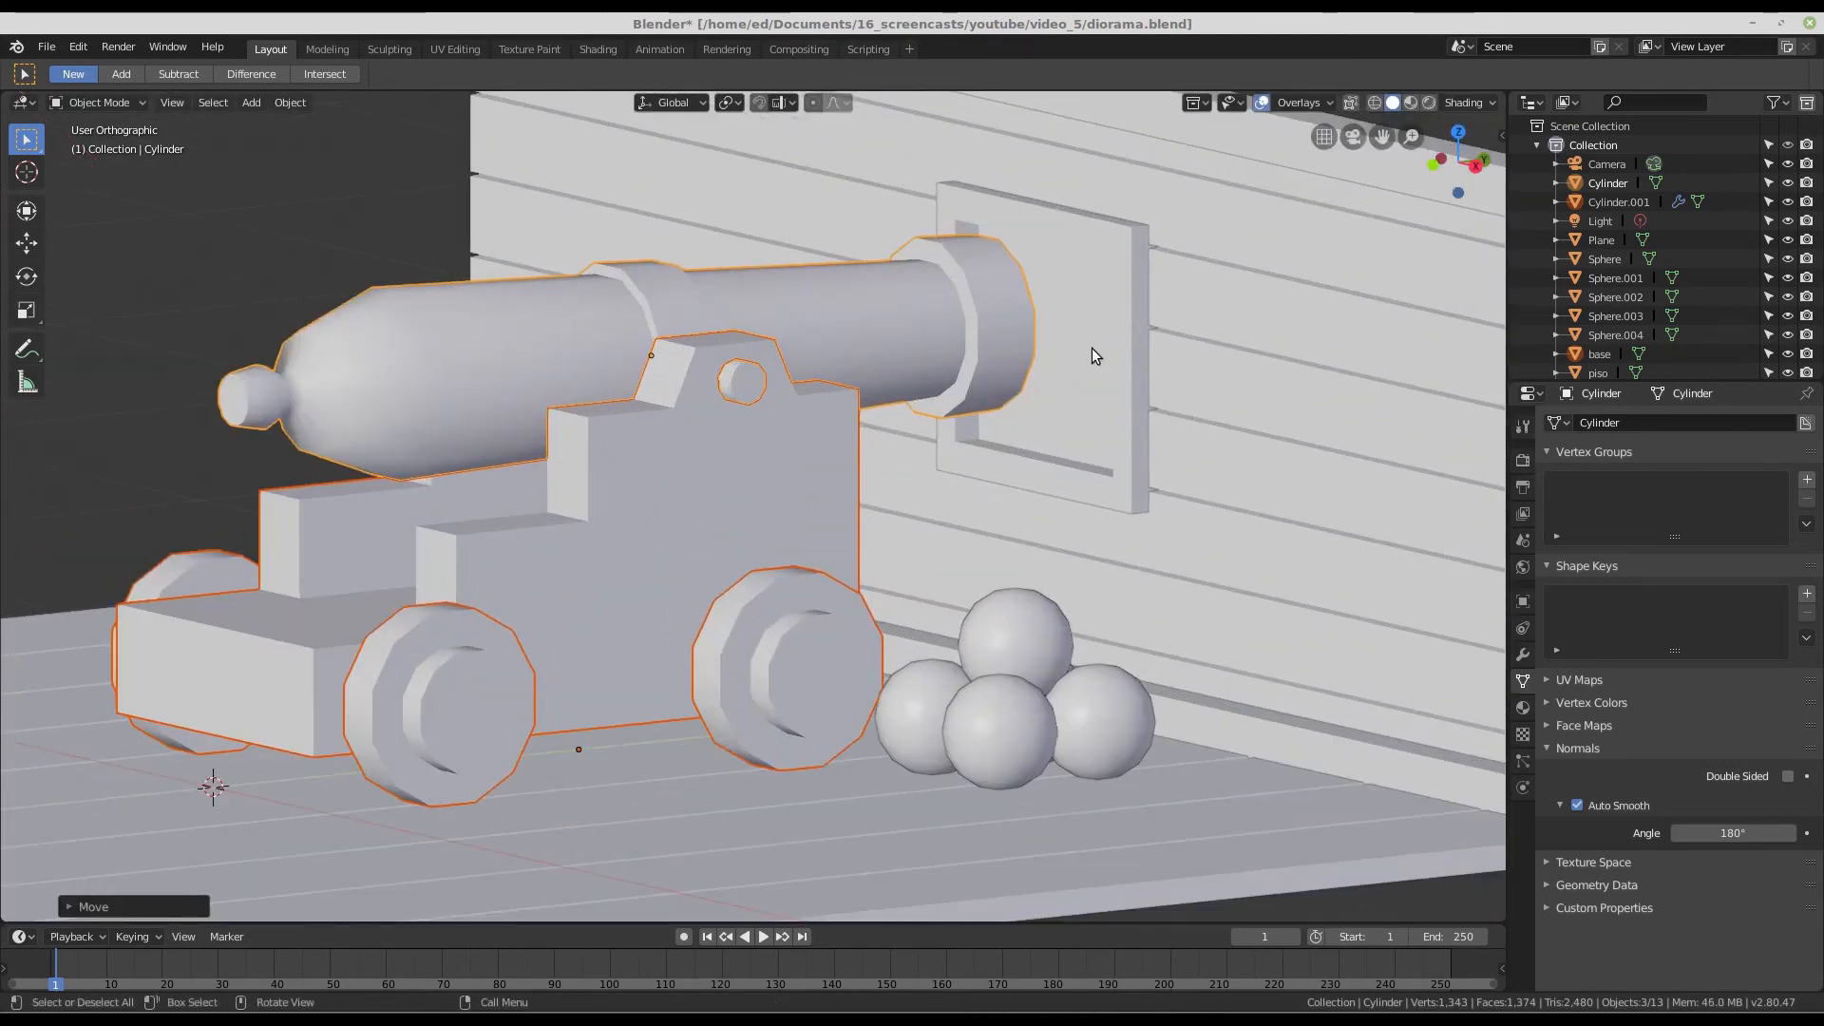
- Delete the back face closing the window frame on the wall's rear side, and return to Object Mode
click(1121, 385)
key(Tab)
scroll(1093, 359, down, 4)
scroll(1050, 385, up, 3)
middle_drag(1050, 385, 950, 399)
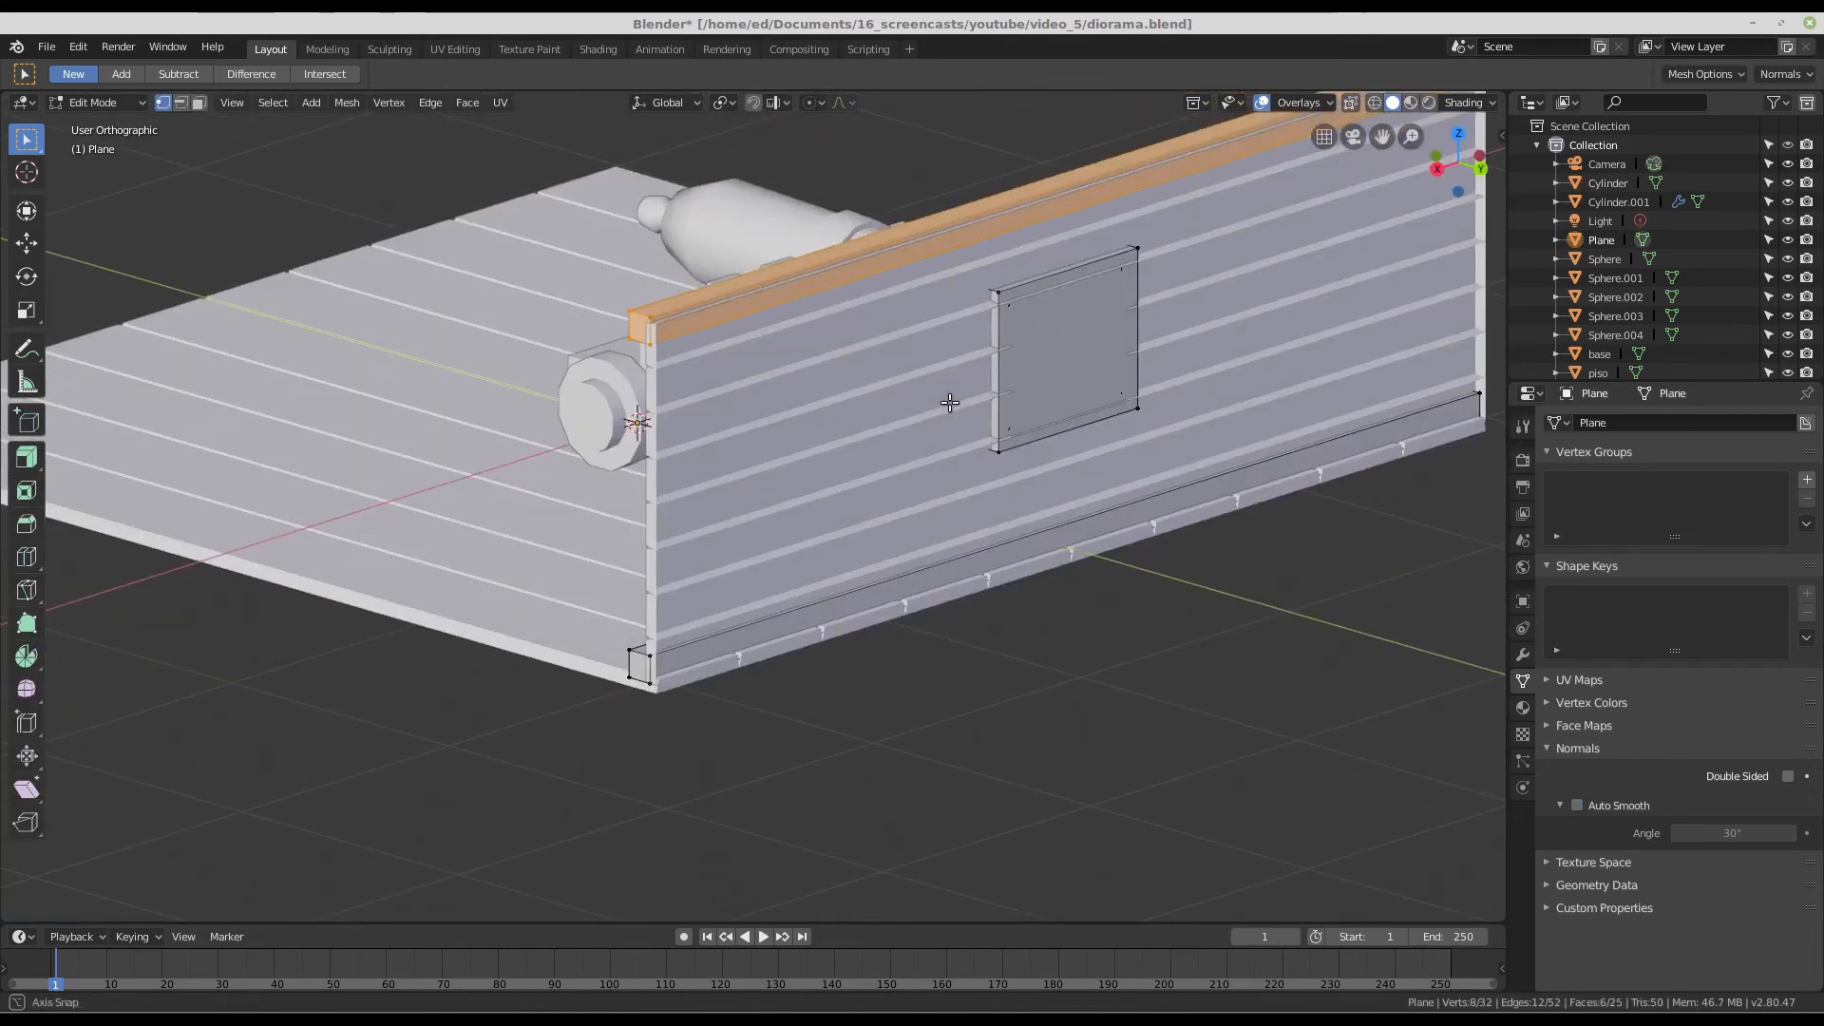
scroll(1045, 346, up, 3)
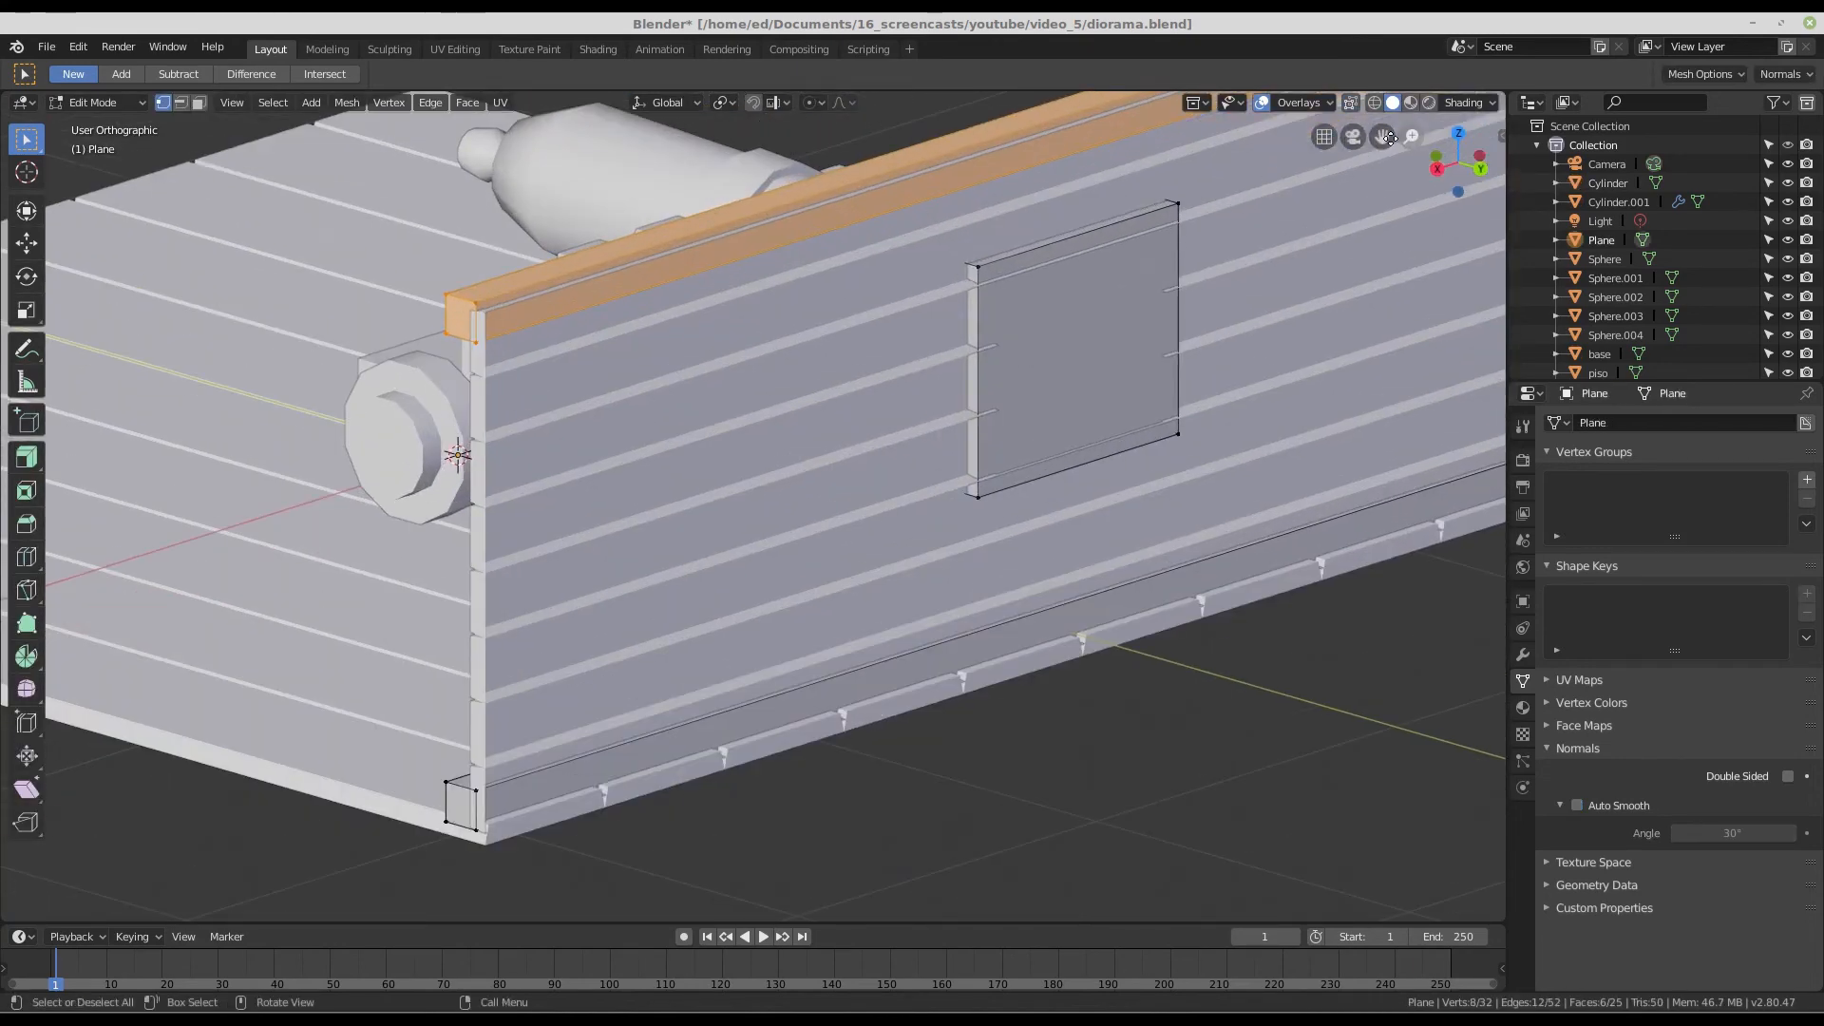
click(199, 103)
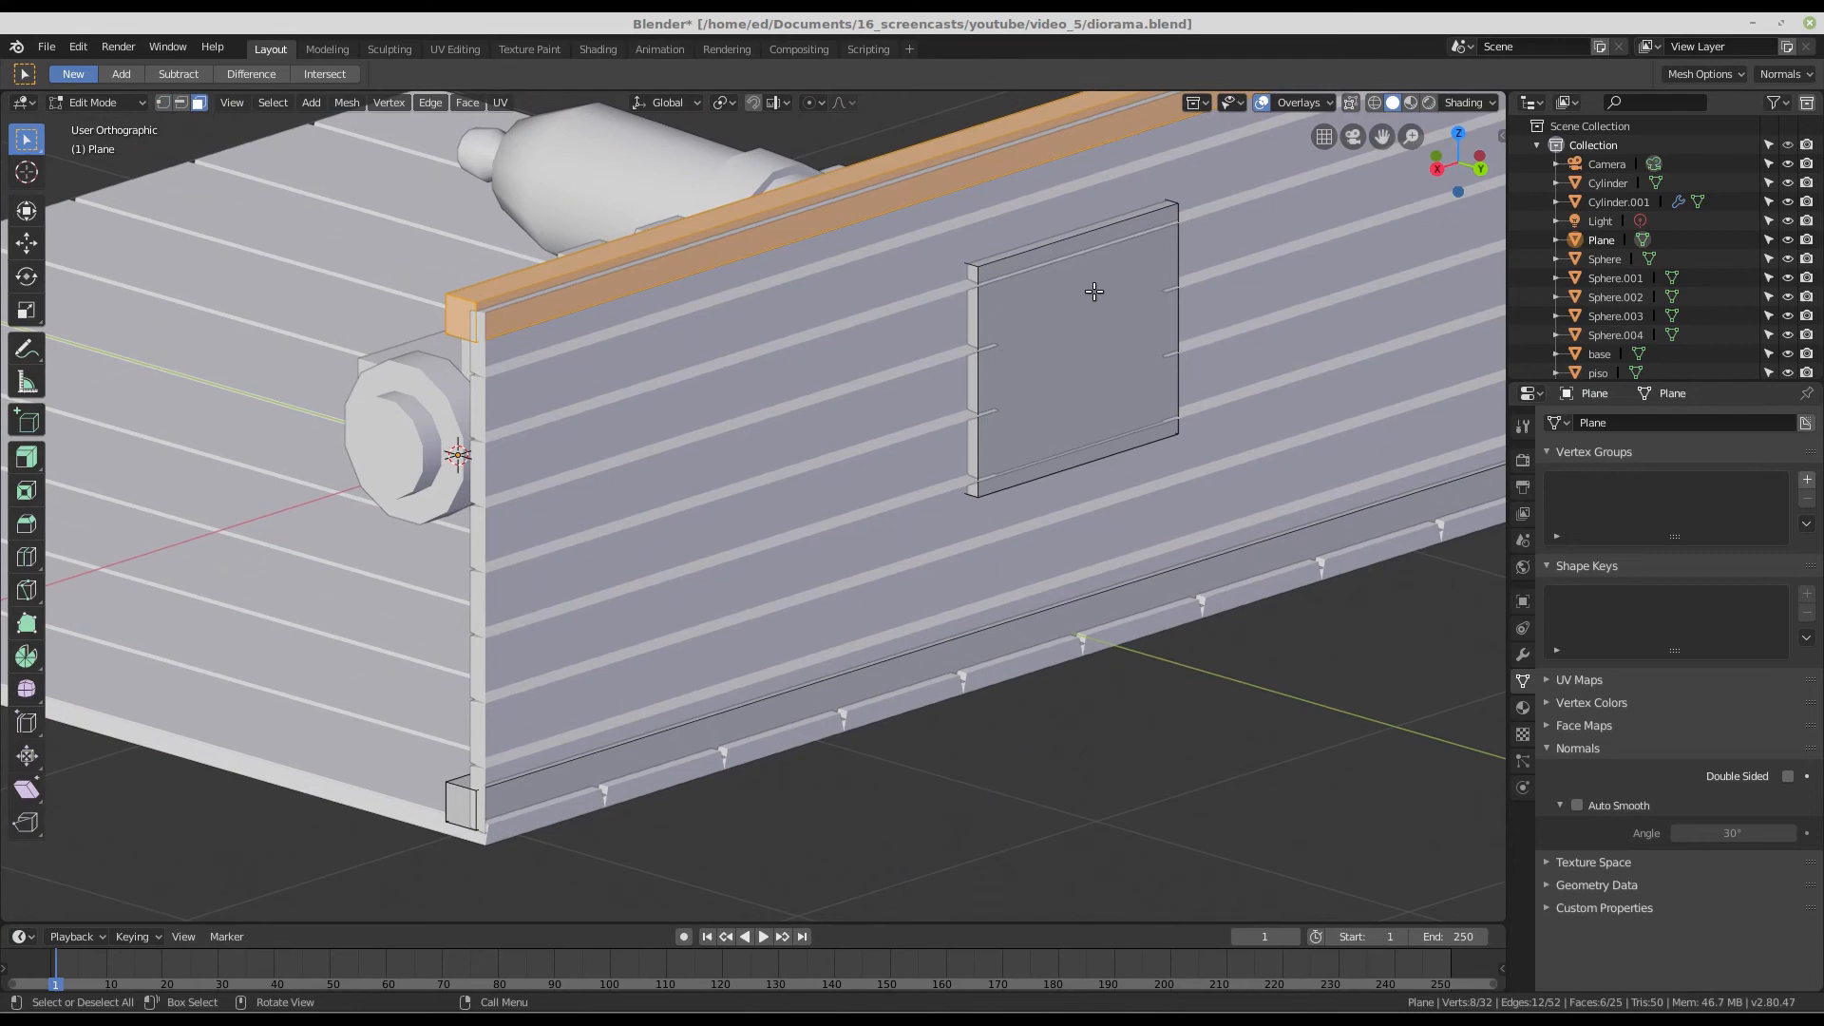
click(1103, 339)
key(x)
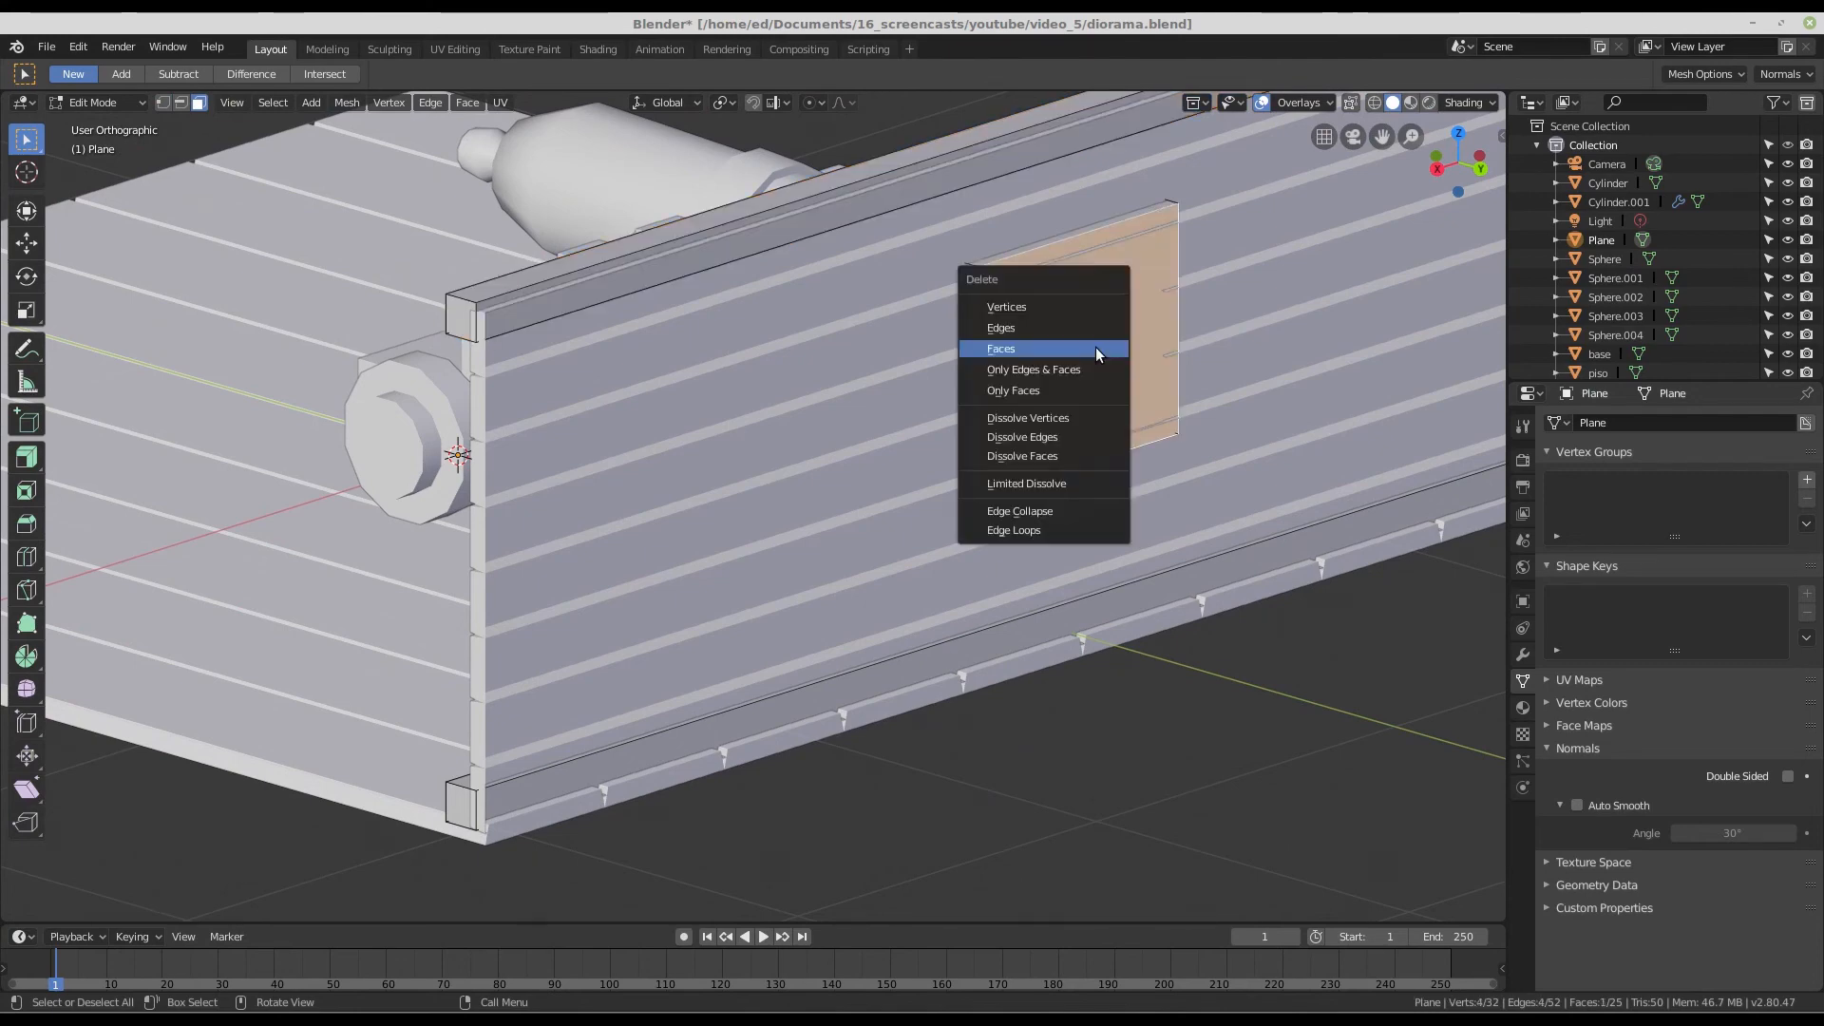
click(1094, 348)
scroll(982, 373, down, 2)
middle_drag(1095, 348, 1040, 452)
key(Tab)
middle_drag(954, 494, 884, 454)
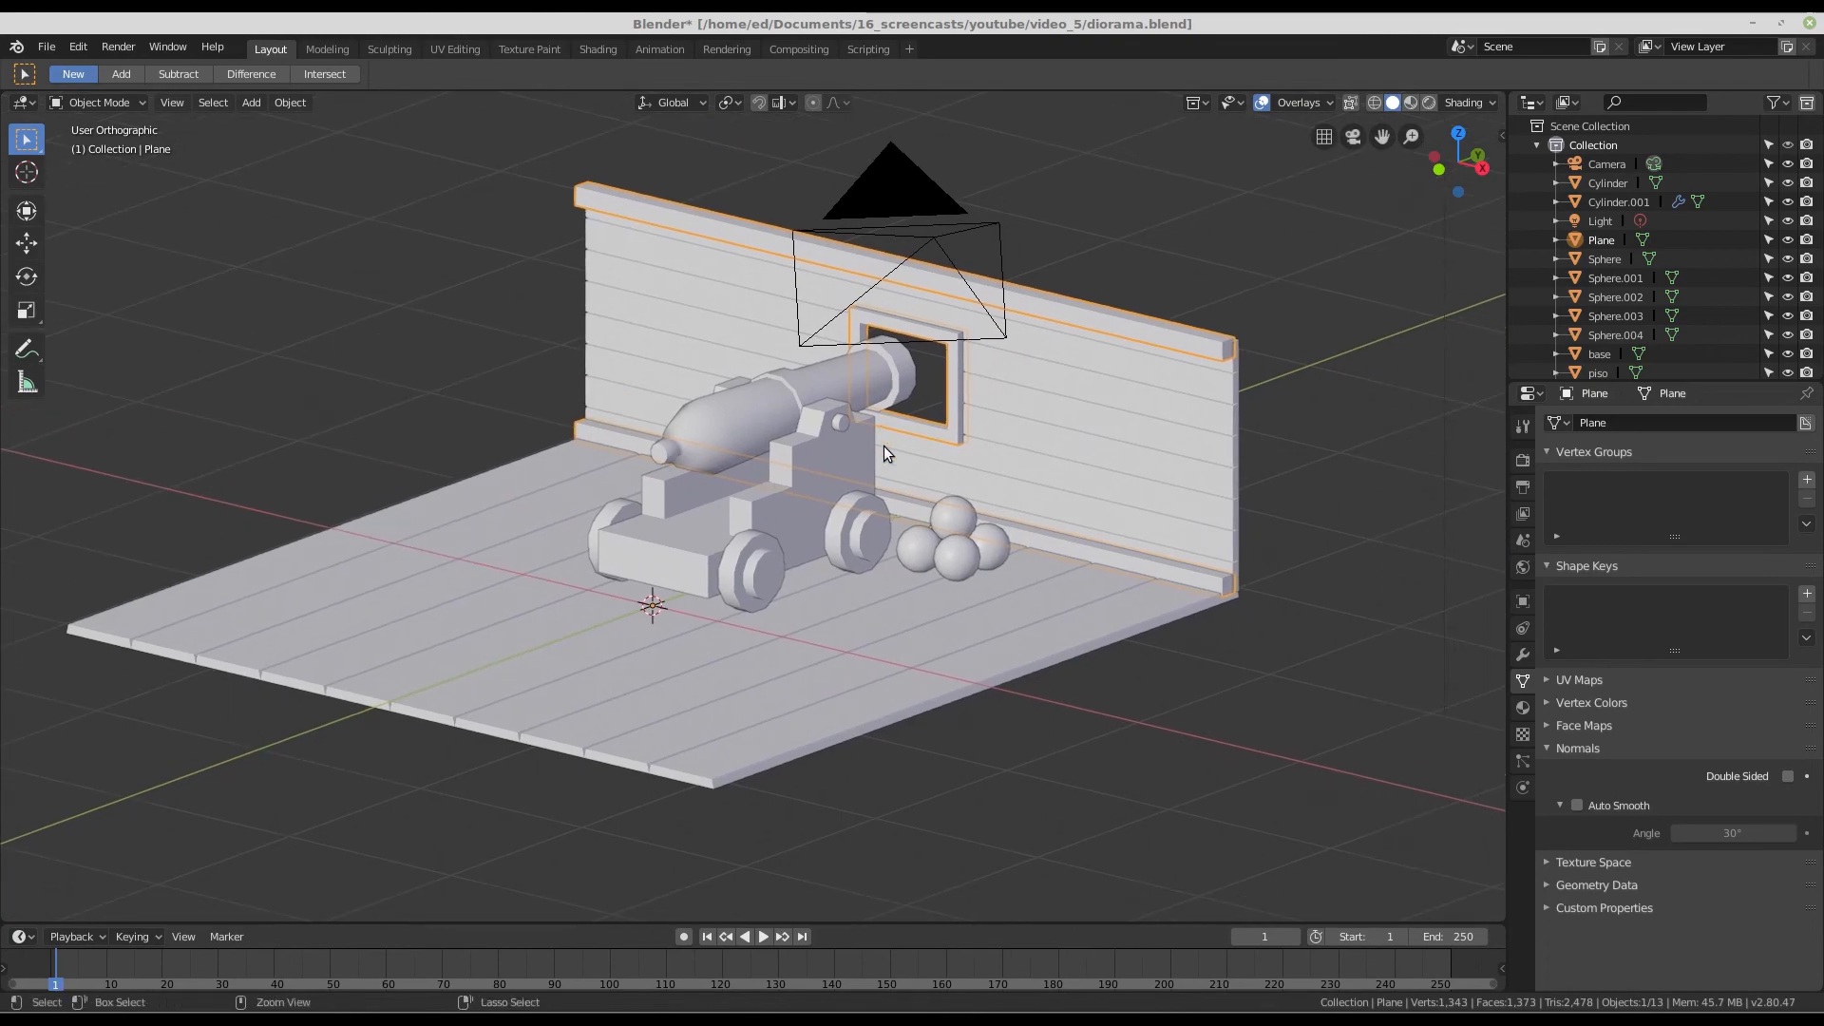